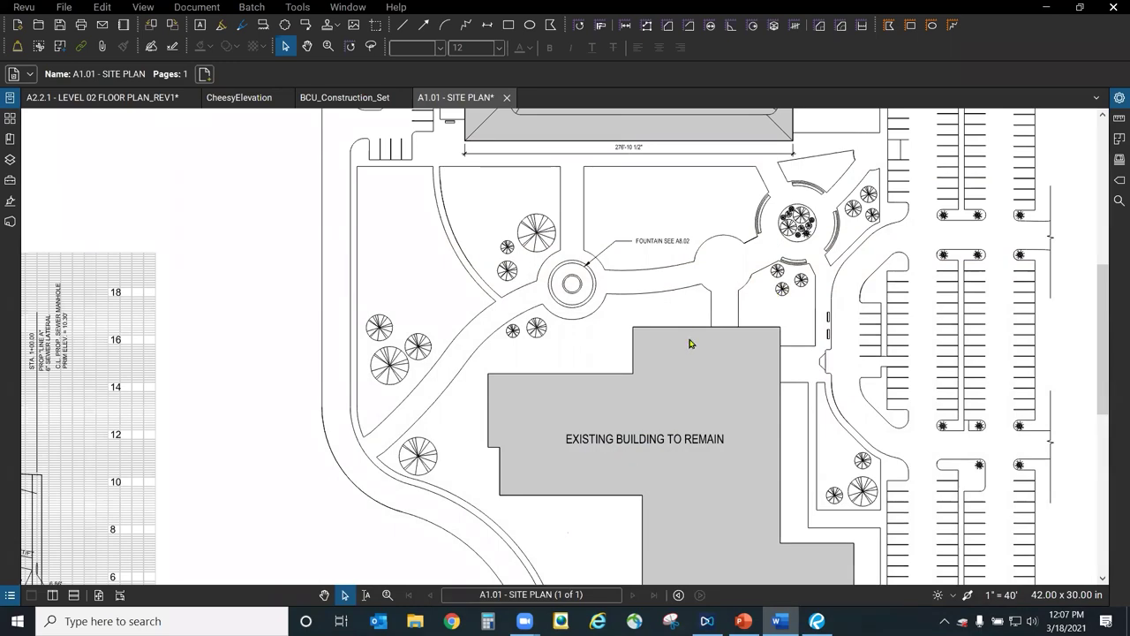
# Zoom out on the A1.01 site plan until the full sheet and title block fit the window.
pyautogui.scroll(-2, 750, 410)
pyautogui.scroll(-3, 747, 409)
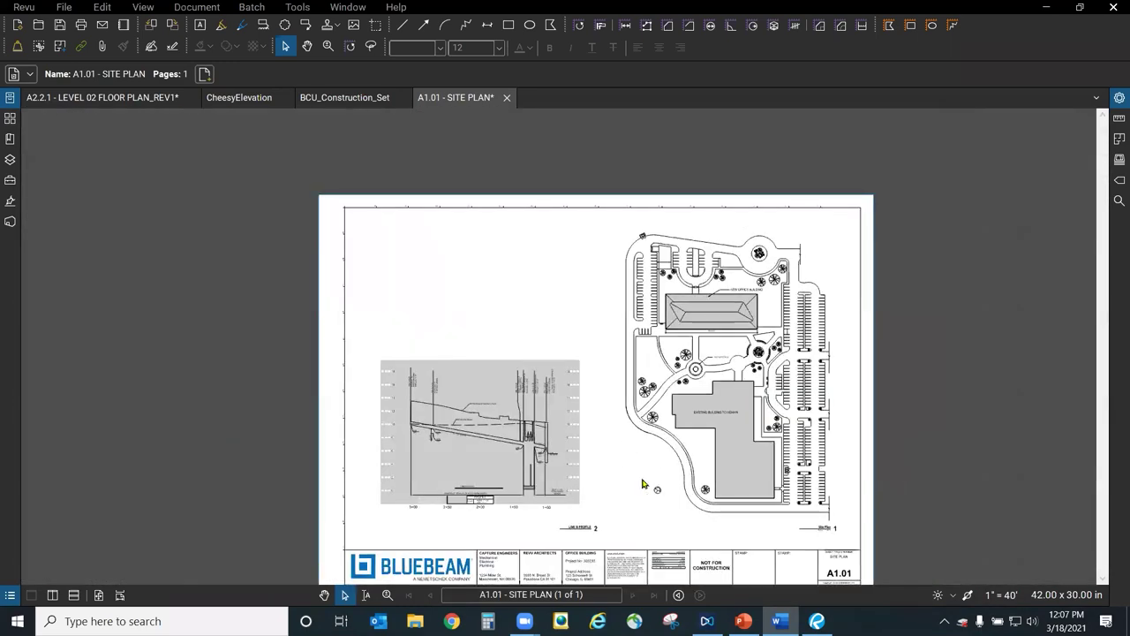
pyautogui.scroll(-1, 644, 461)
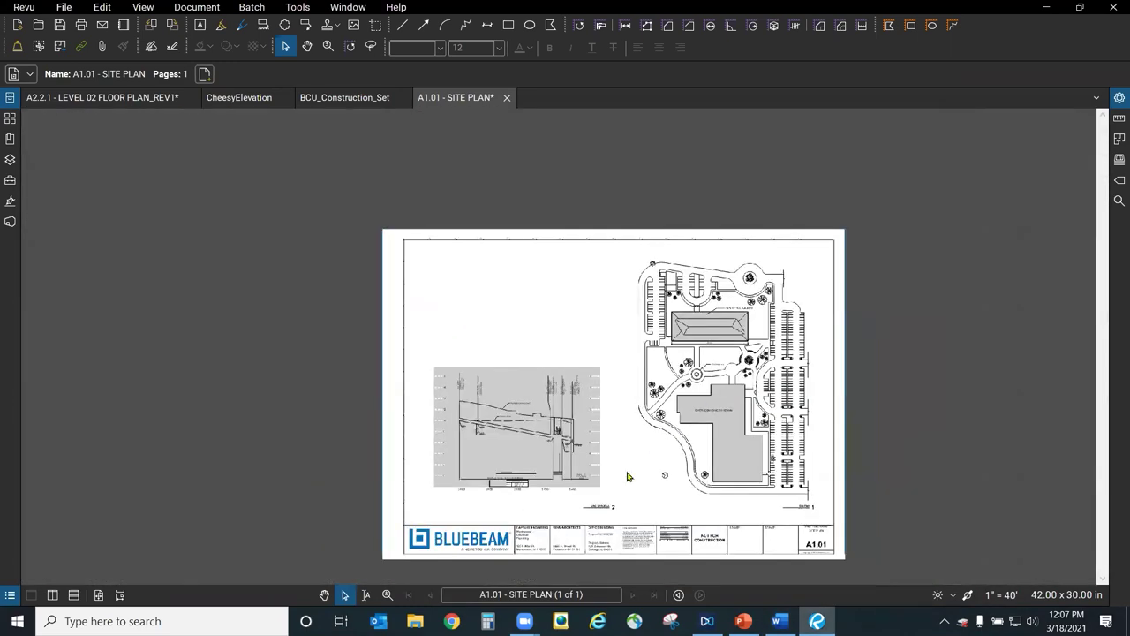
pyautogui.scroll(3, 638, 477)
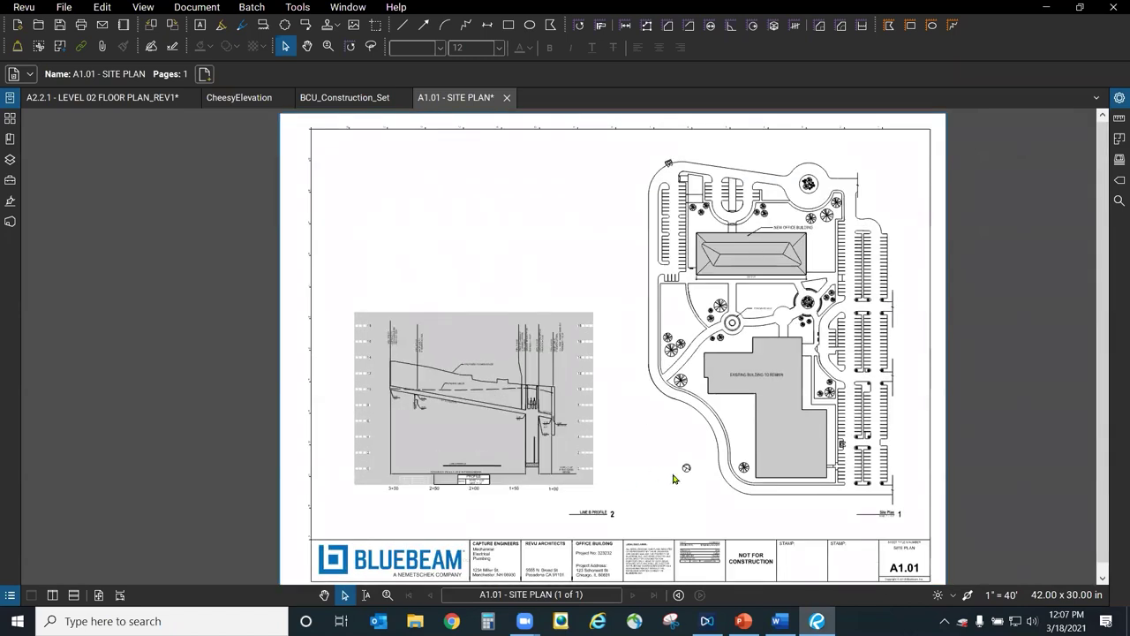
pyautogui.click(248, 108)
# Switch to the A2.2.1 level 02 floor plan and select the red 30 ft measurement between gridlines 05 and 06.
pyautogui.click(115, 98)
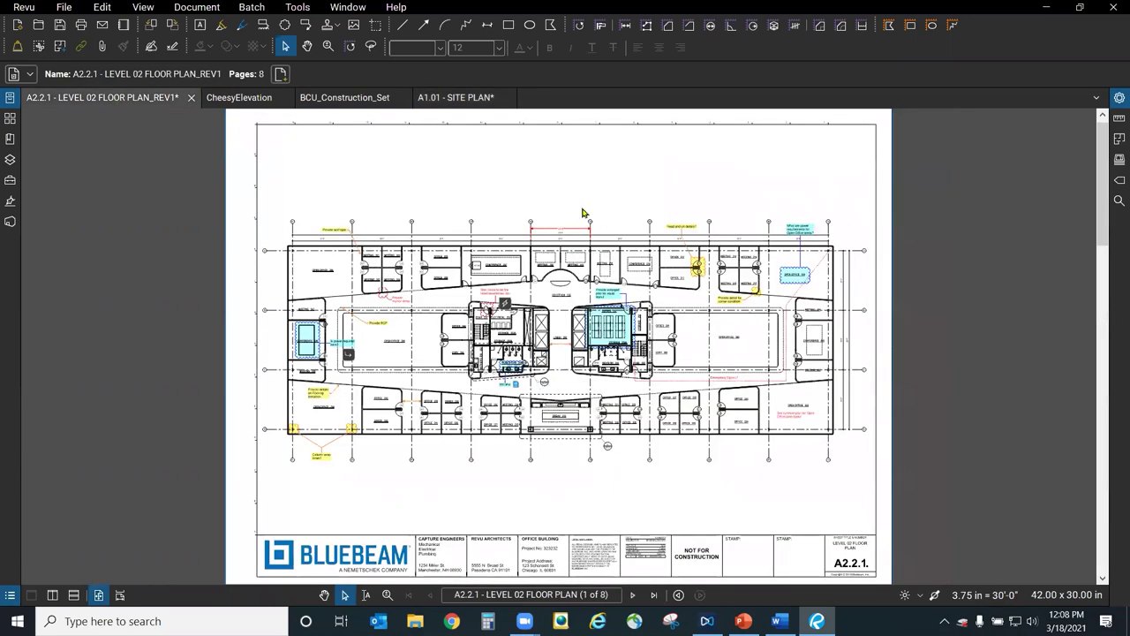
pyautogui.scroll(1, 582, 213)
pyautogui.scroll(8, 521, 247)
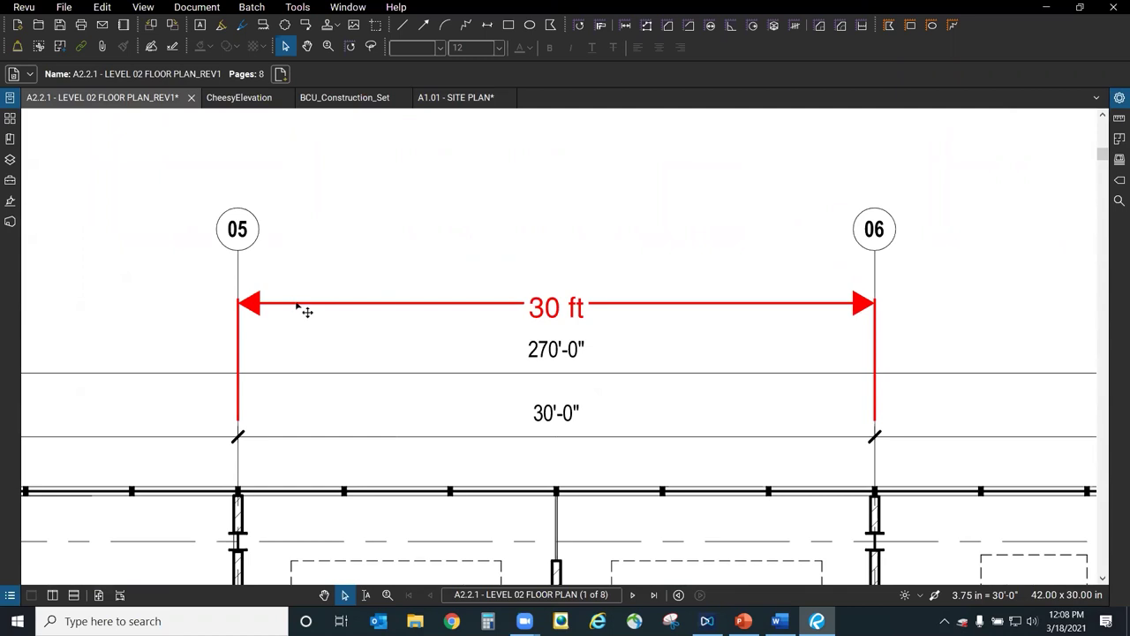
pyautogui.scroll(-5, 326, 268)
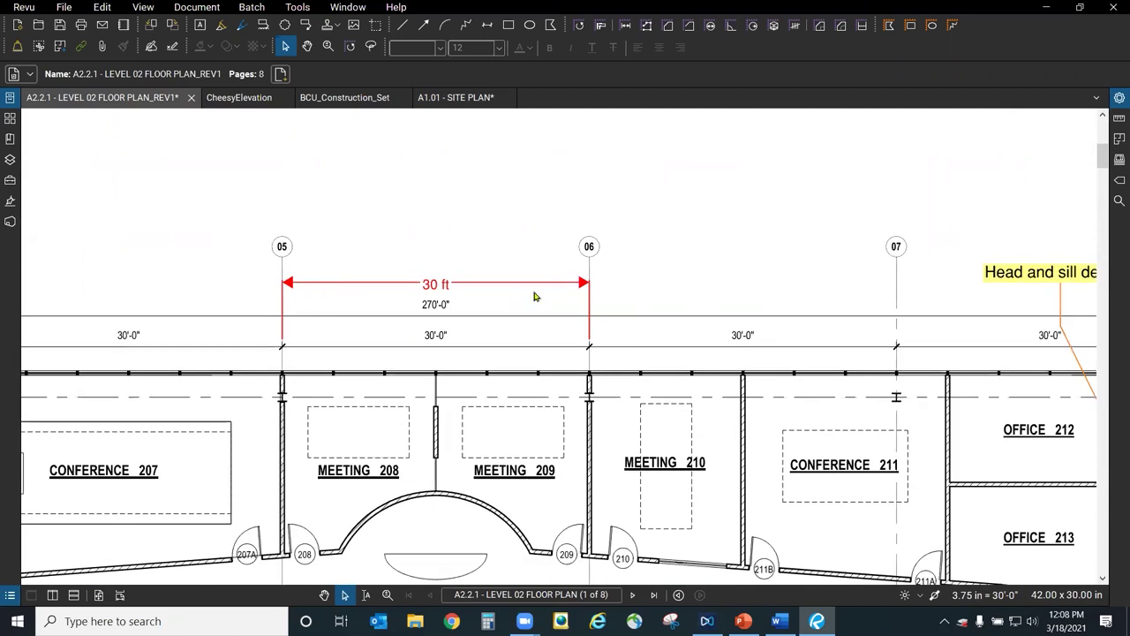
pyautogui.click(545, 291)
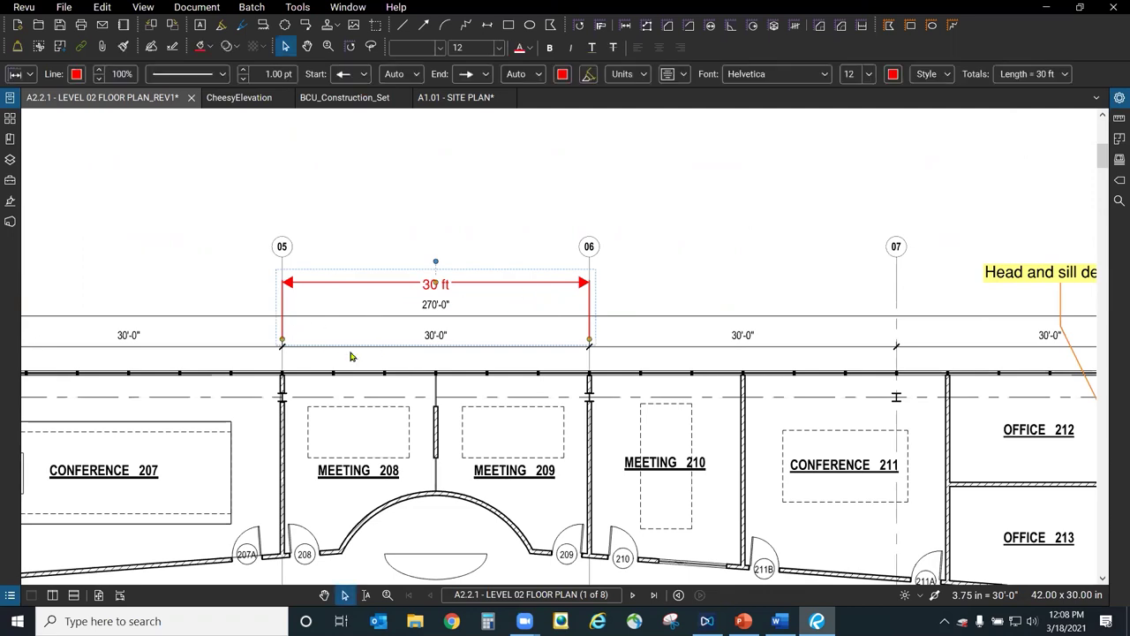
pyautogui.scroll(3, 349, 353)
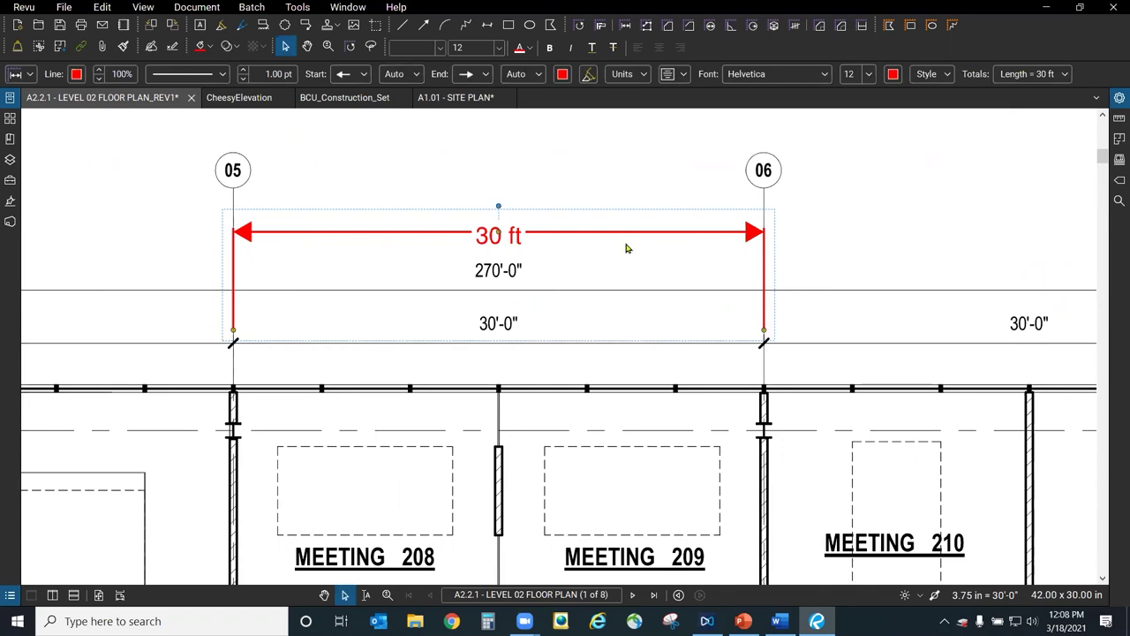
pyautogui.scroll(-3, 465, 315)
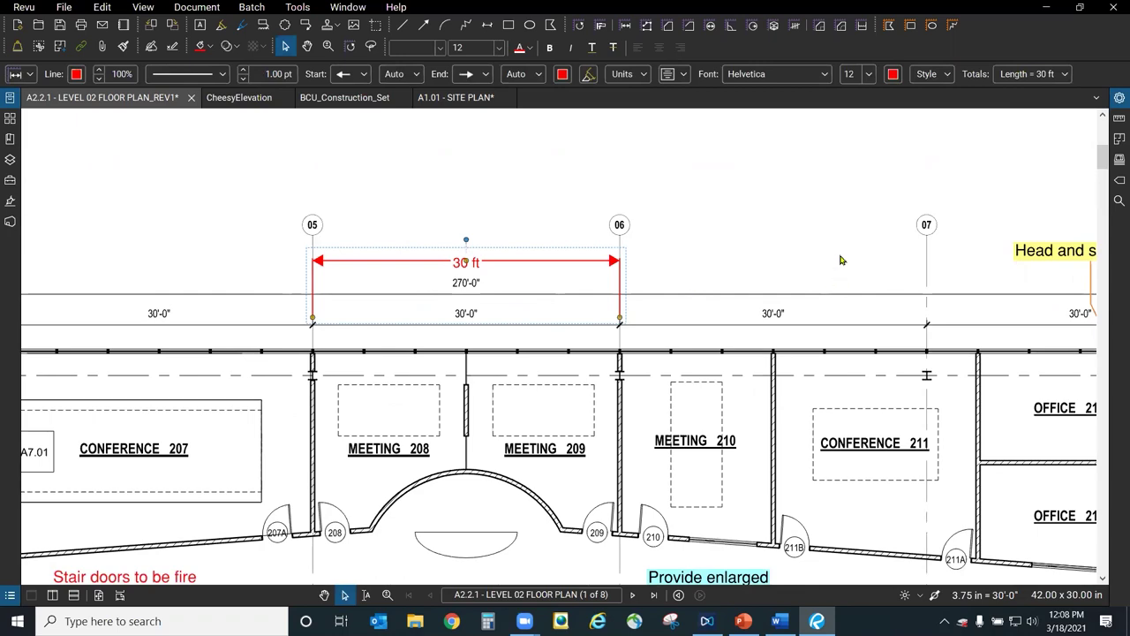
pyautogui.scroll(3, 840, 260)
pyautogui.click(298, 7)
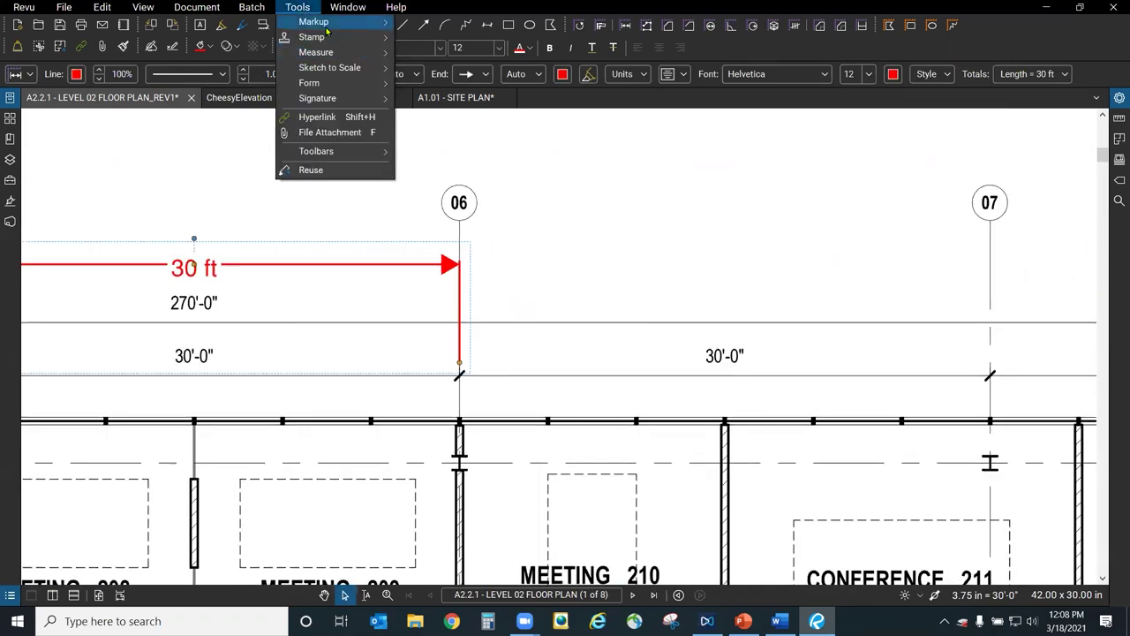
# Calibrate the page scale to the 30'-0" span from gridline 06 to 07, giving 3.75 in = 30'-0".
pyautogui.moveTo(335, 53)
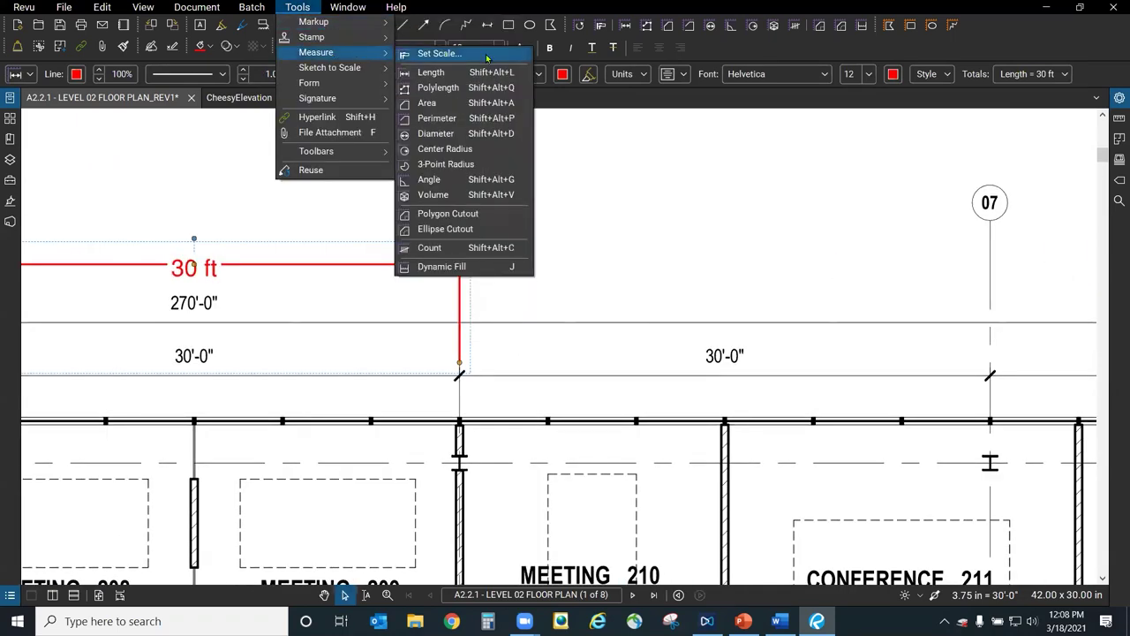
pyautogui.click(485, 54)
pyautogui.click(688, 275)
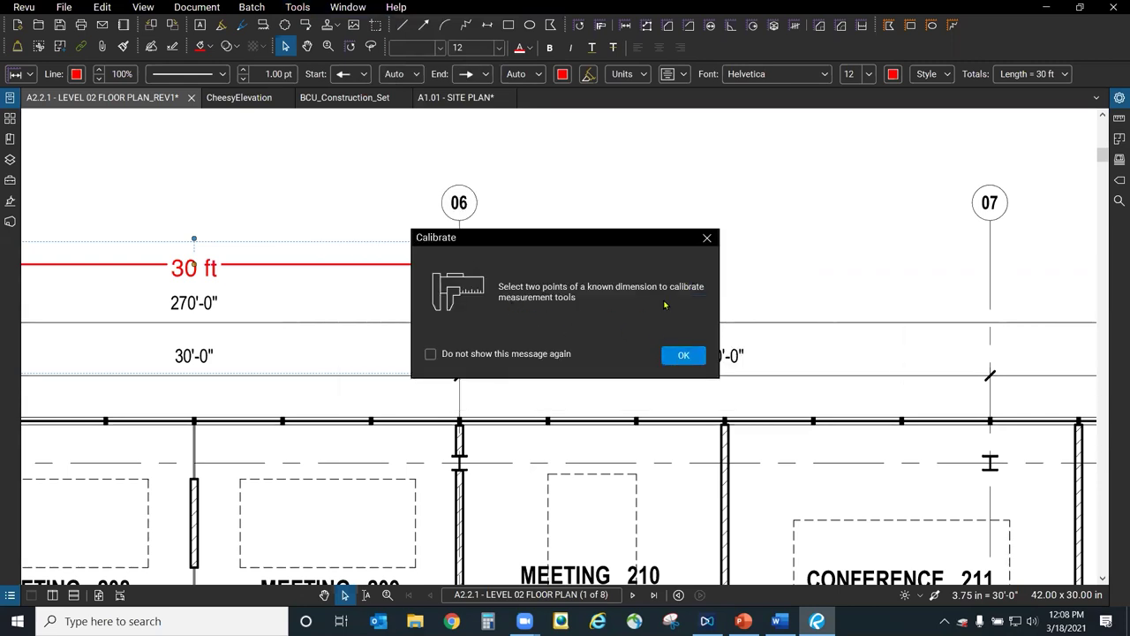
pyautogui.click(683, 355)
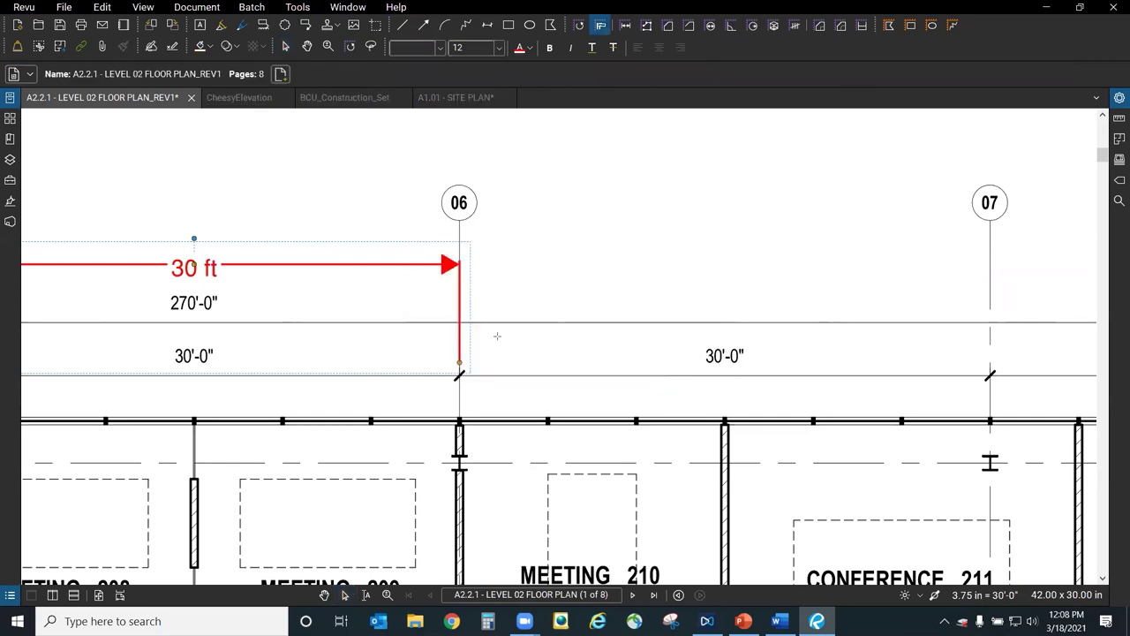
pyautogui.click(460, 363)
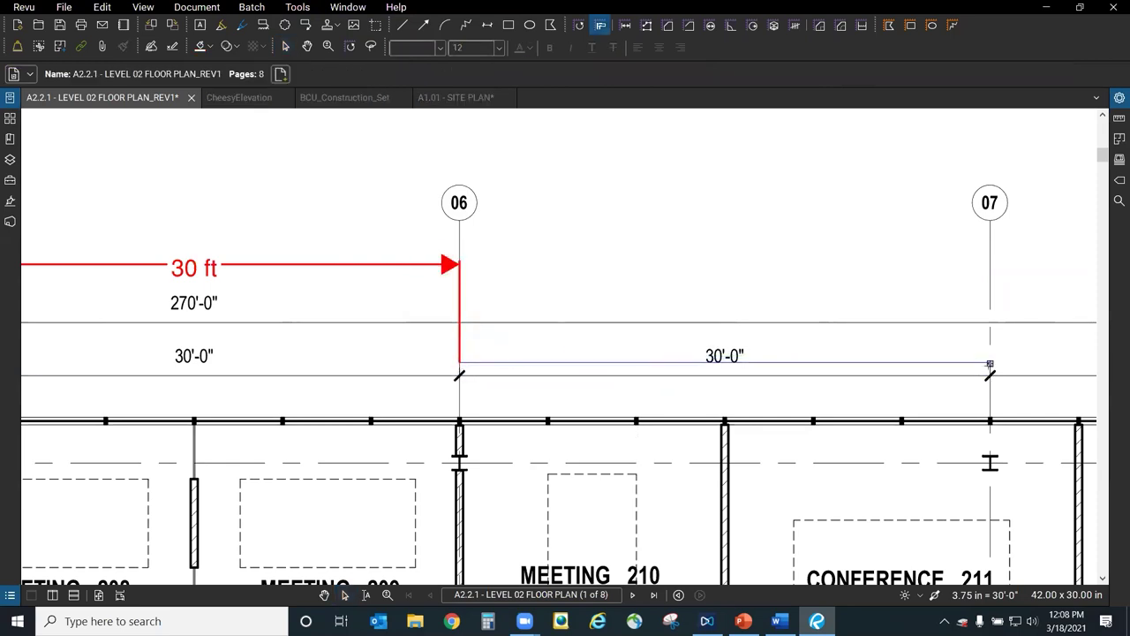
pyautogui.click(990, 366)
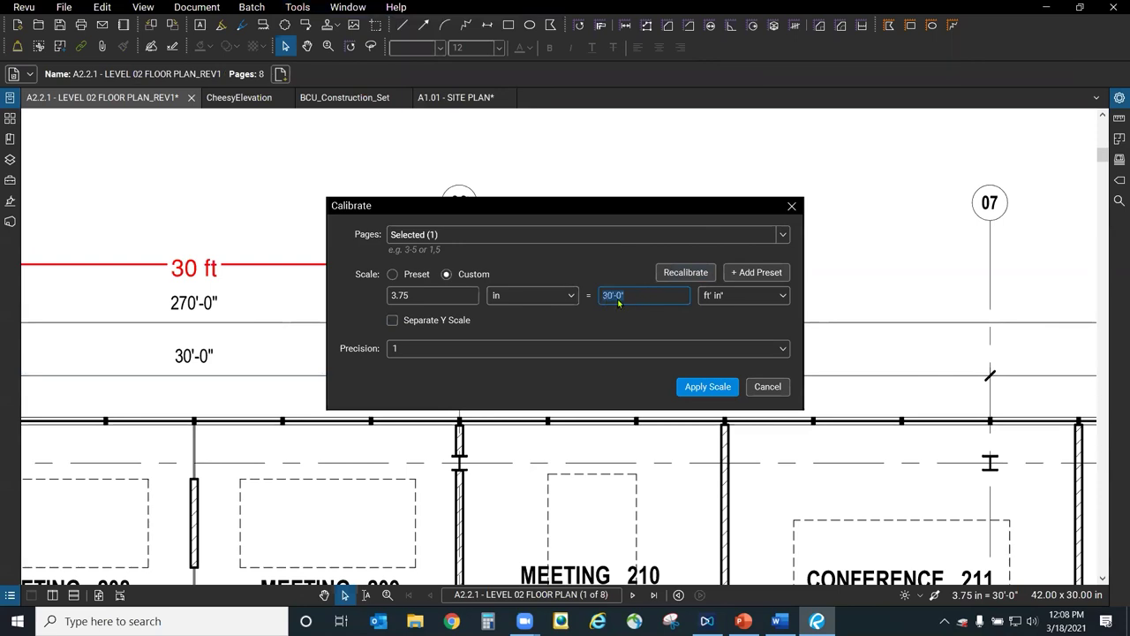
pyautogui.click(702, 387)
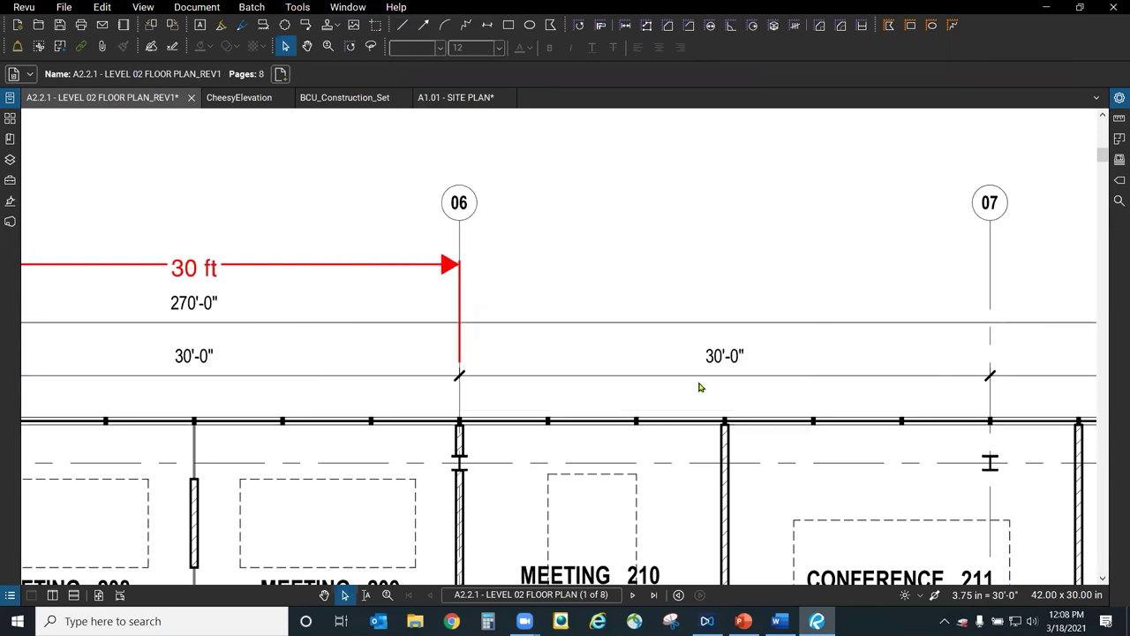
# Add a red 30'-0" length measurement from gridline 06 to gridline 07.
pyautogui.click(298, 7)
pyautogui.moveTo(320, 53)
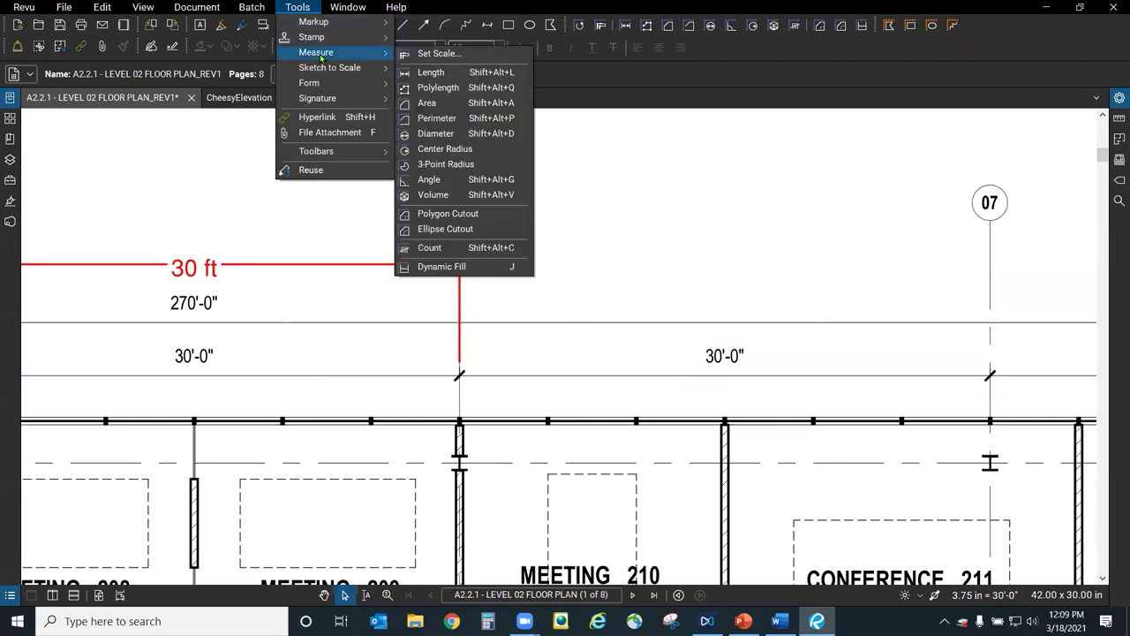
pyautogui.click(439, 71)
pyautogui.click(460, 362)
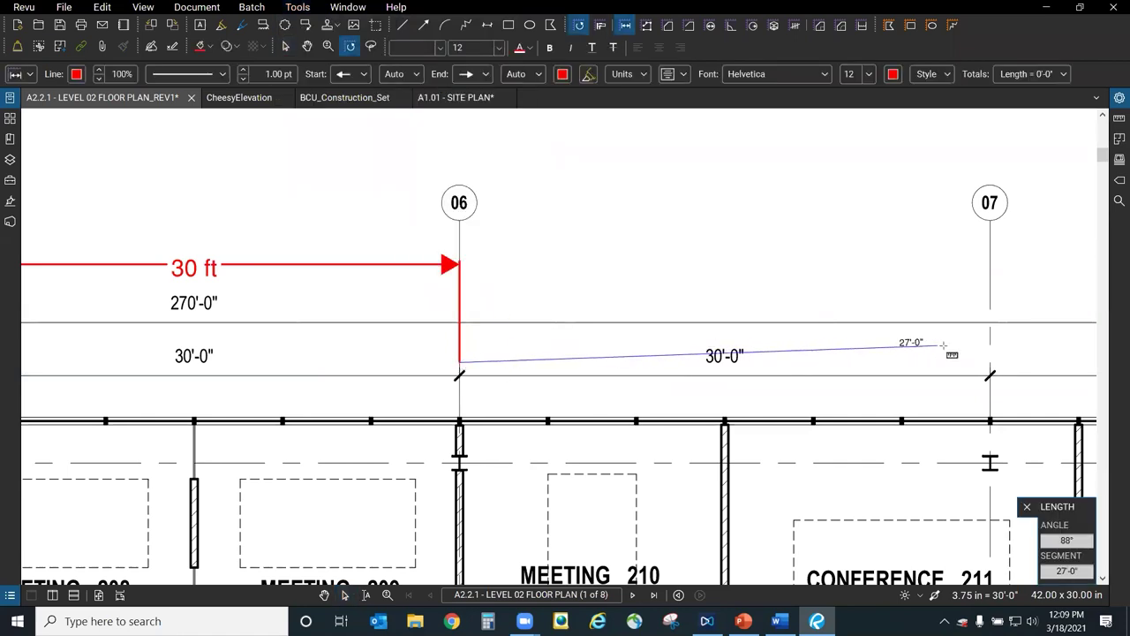
pyautogui.click(990, 363)
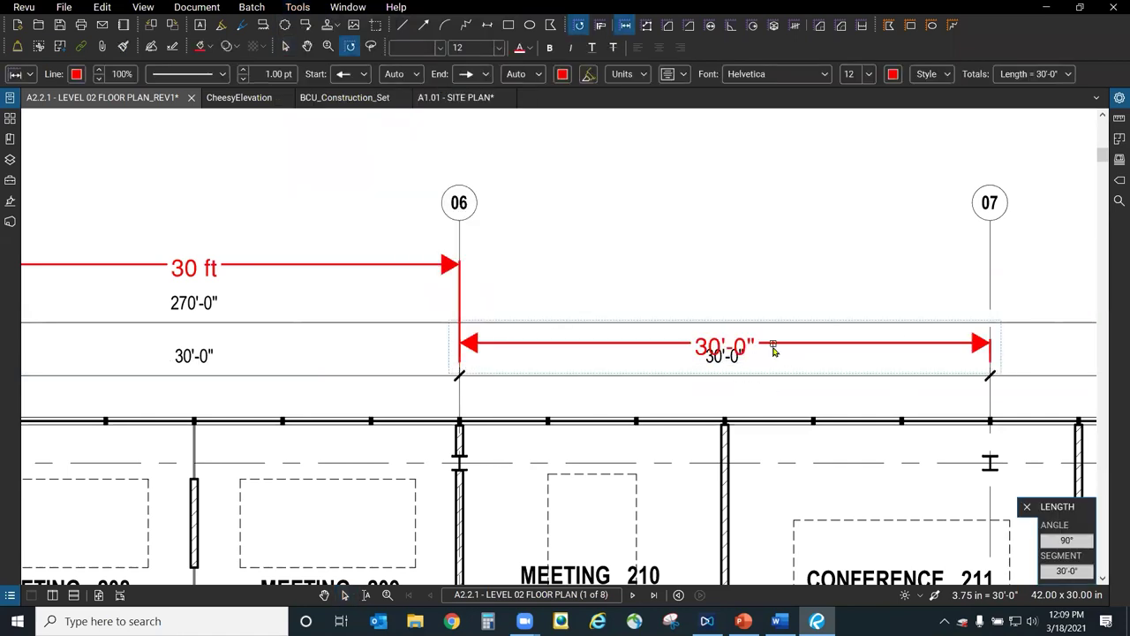
pyautogui.press('Escape')
pyautogui.click(634, 355)
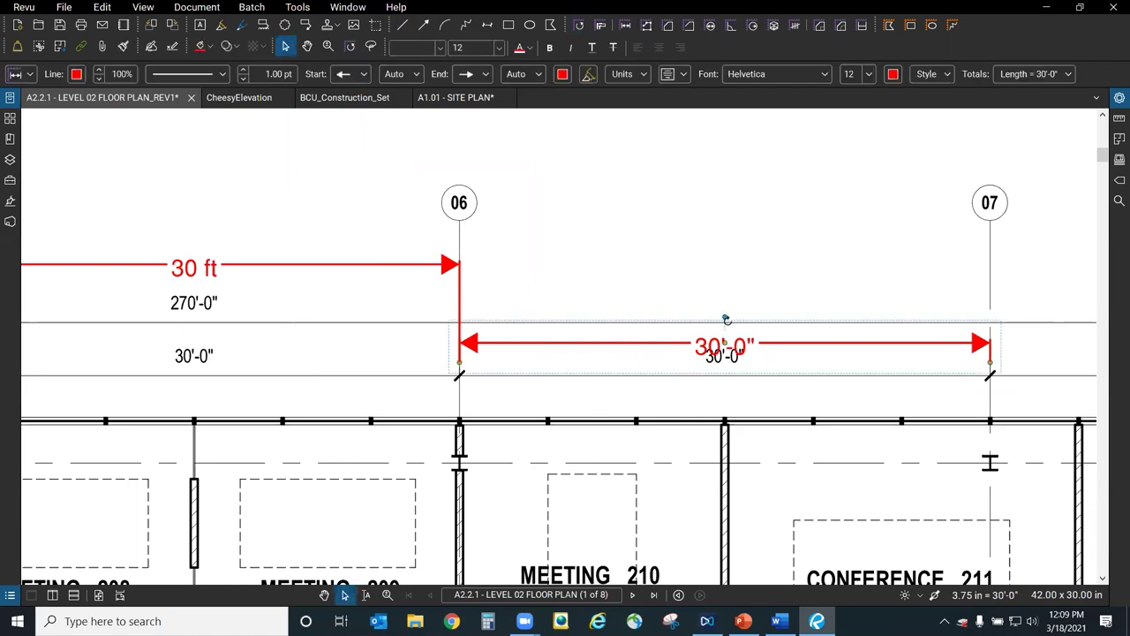
# Raise the 30'-0" measurement into line with the existing 30 ft dimension, then select it.
pyautogui.moveTo(724, 344); pyautogui.dragTo(728, 269)
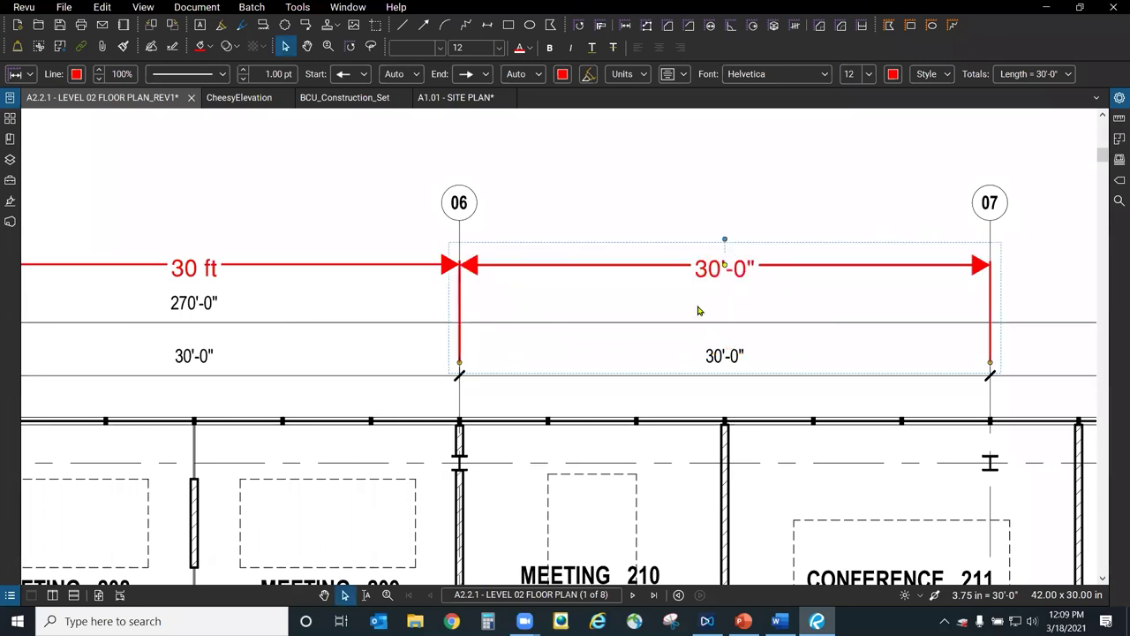
pyautogui.click(628, 308)
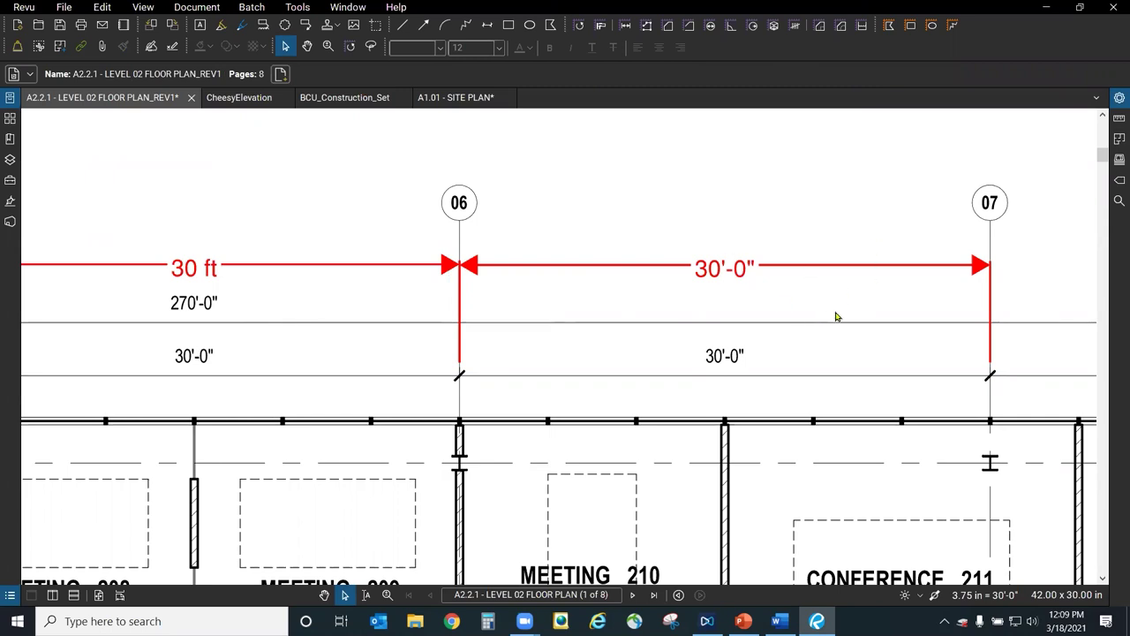
pyautogui.click(745, 282)
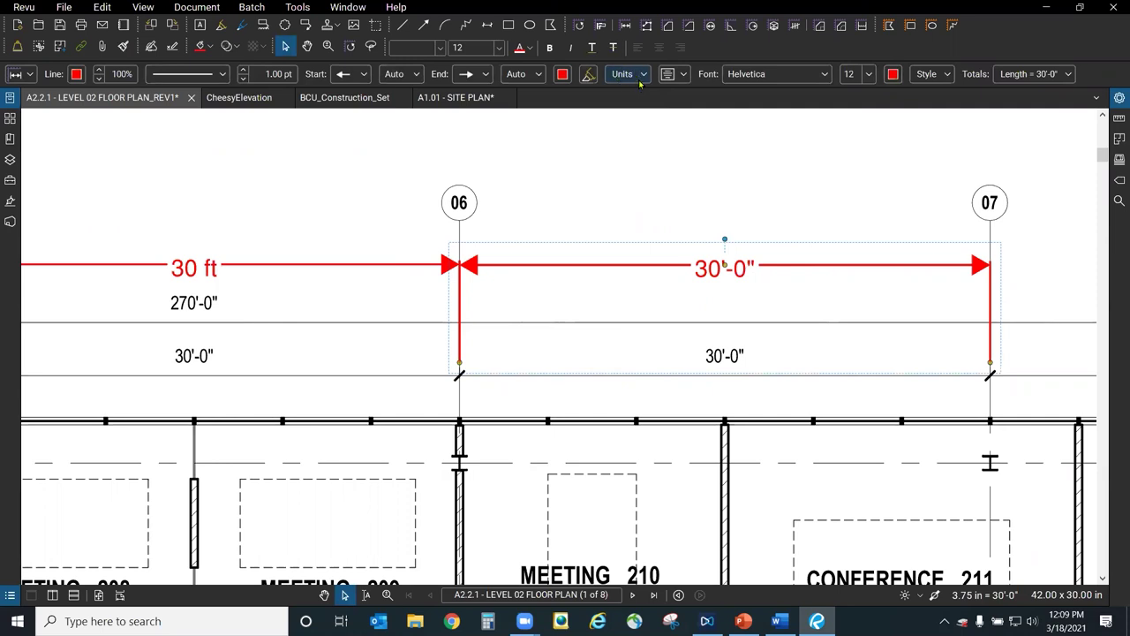
# Change the 06–07 measurement's length unit, trying in, yd and cm, and settle on metres (9 m).
pyautogui.click(641, 81)
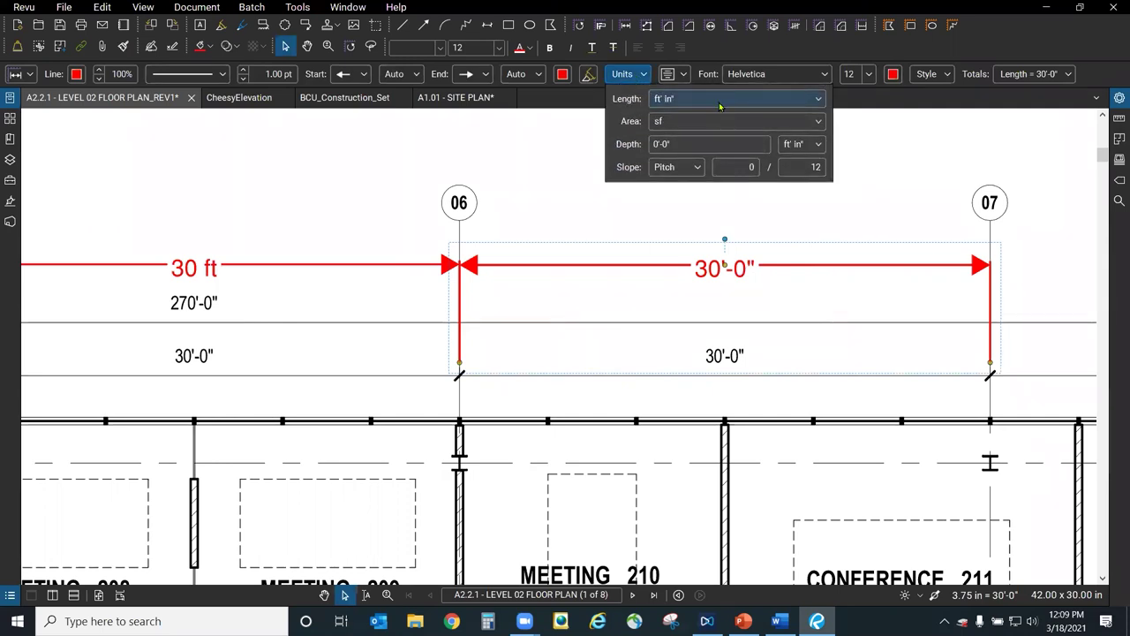
pyautogui.click(721, 102)
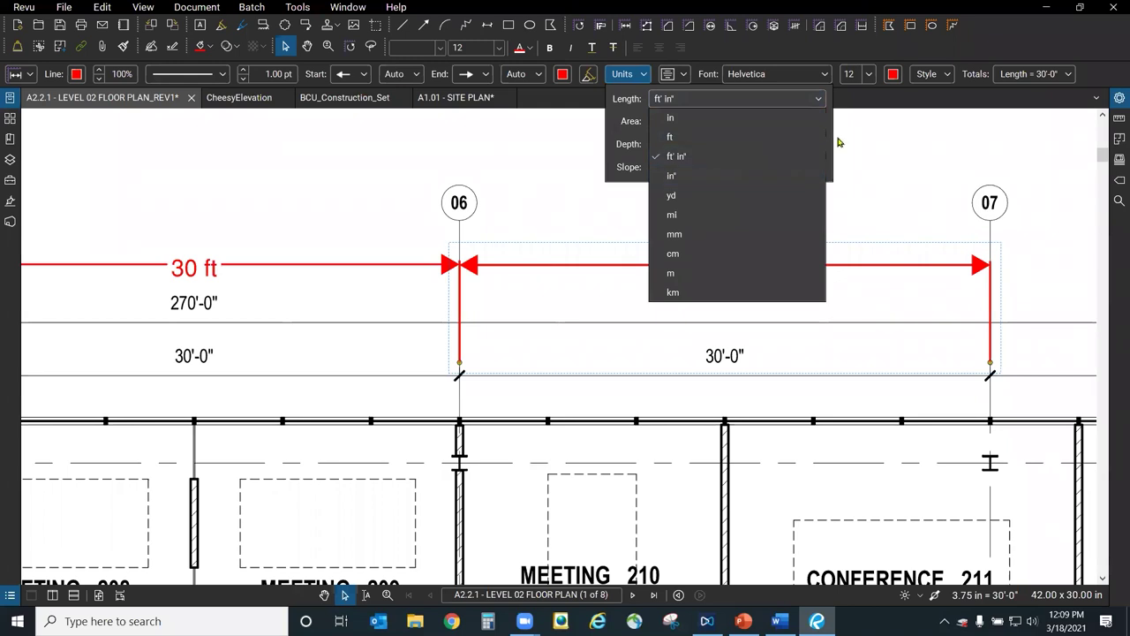
pyautogui.click(718, 119)
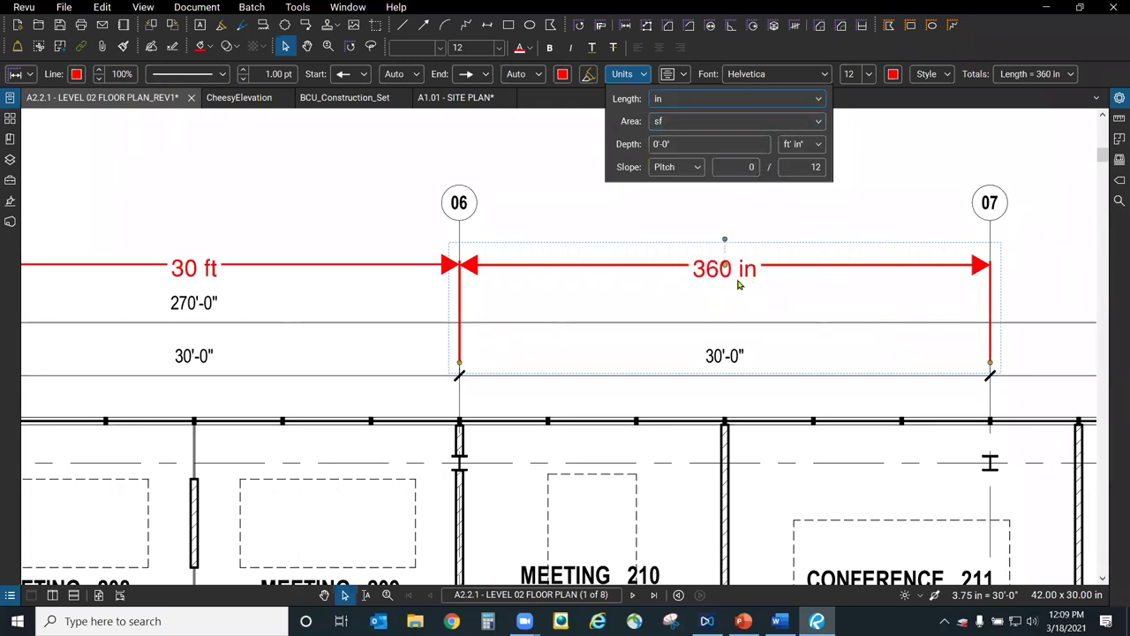
pyautogui.click(729, 99)
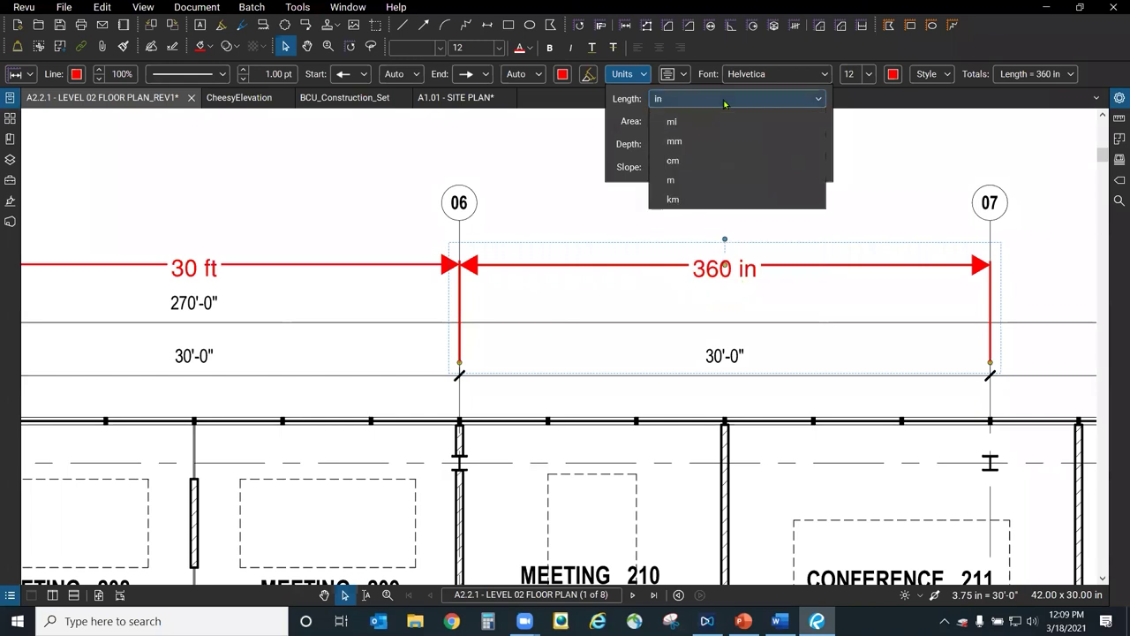
pyautogui.click(730, 197)
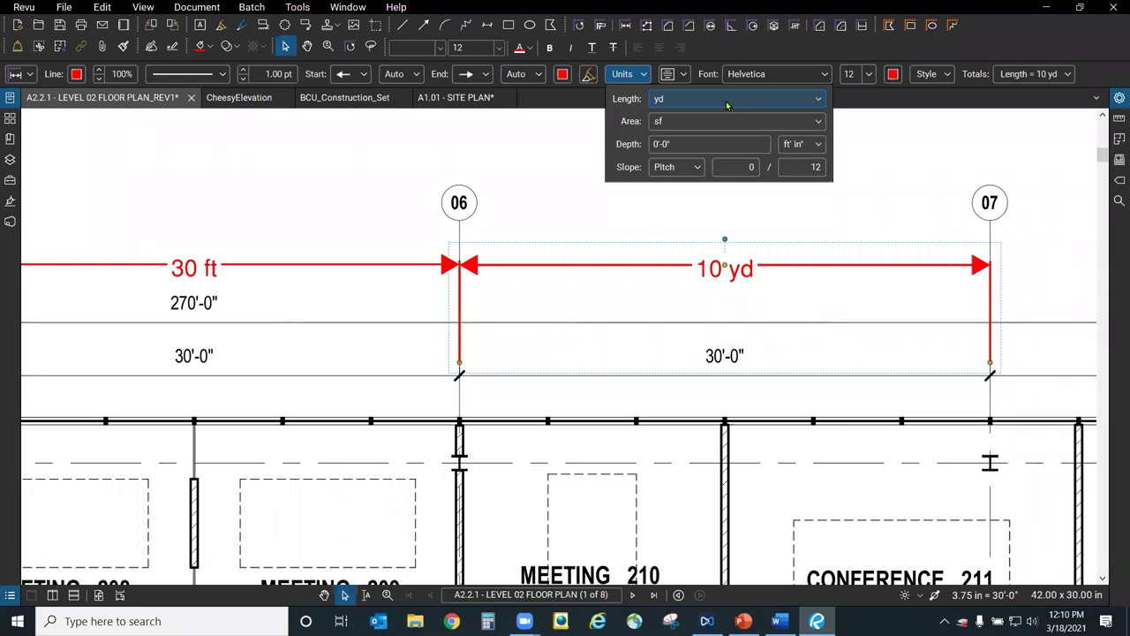
pyautogui.click(727, 102)
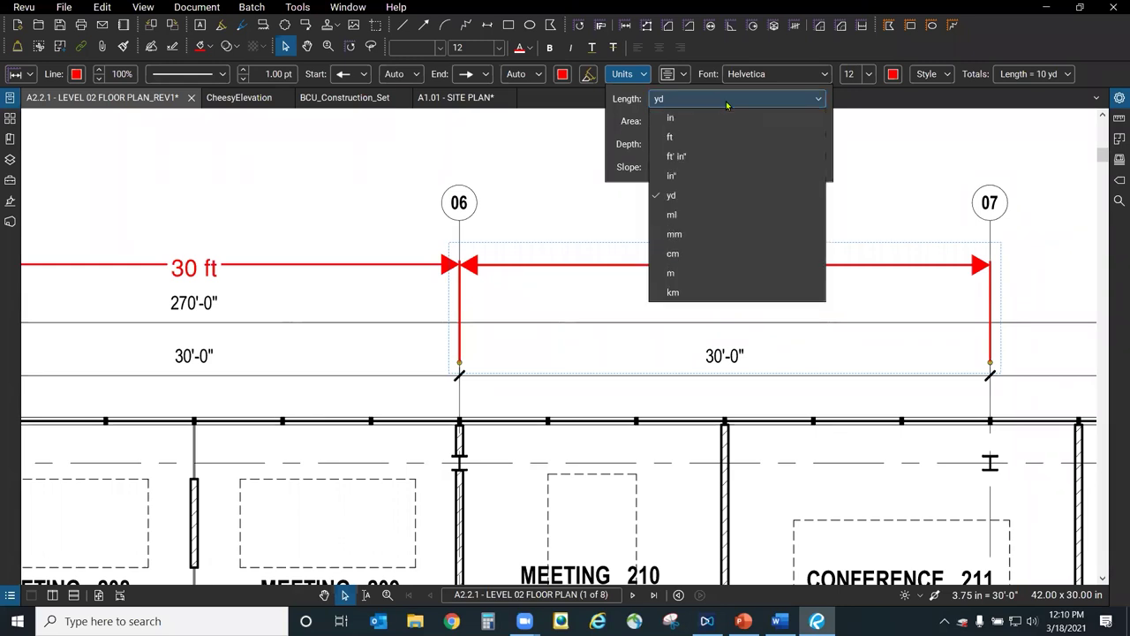
pyautogui.click(740, 257)
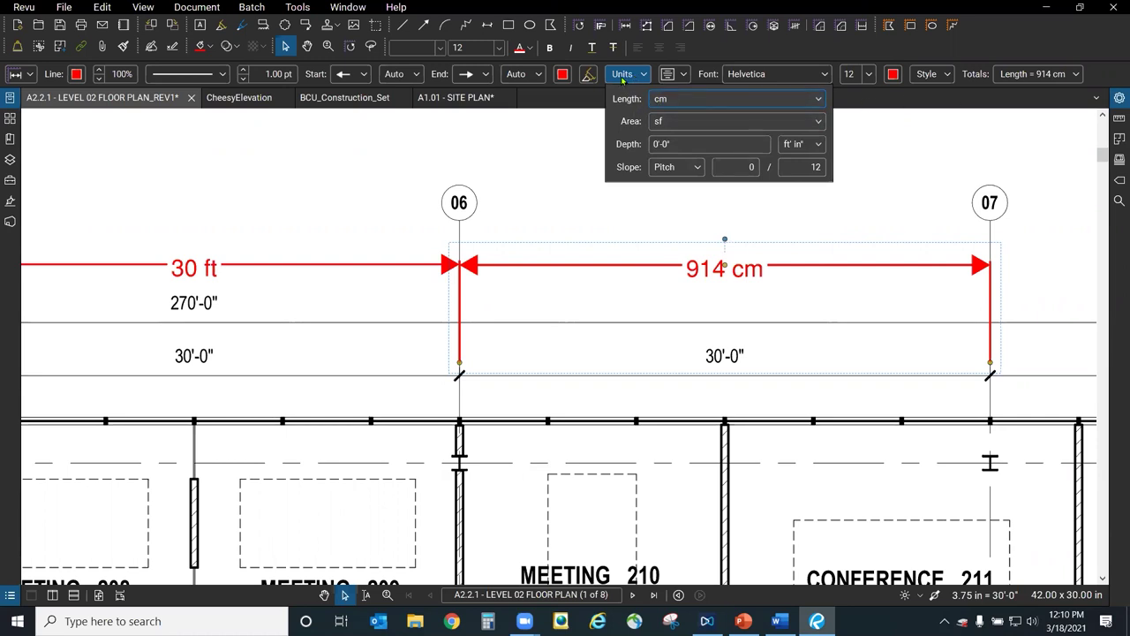
pyautogui.click(696, 105)
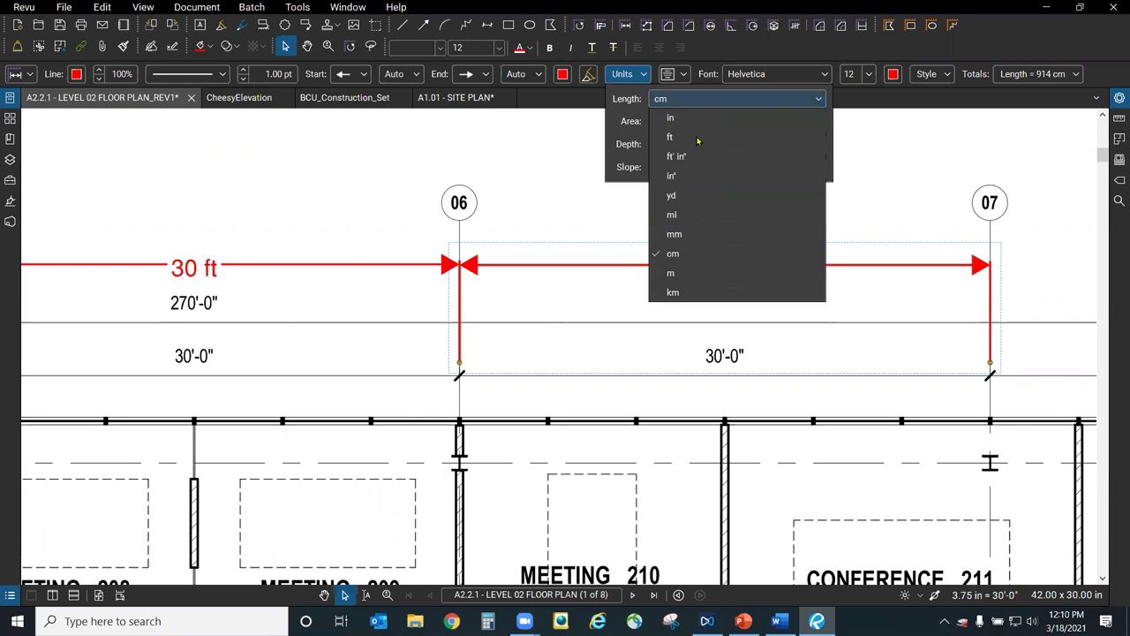
pyautogui.click(716, 275)
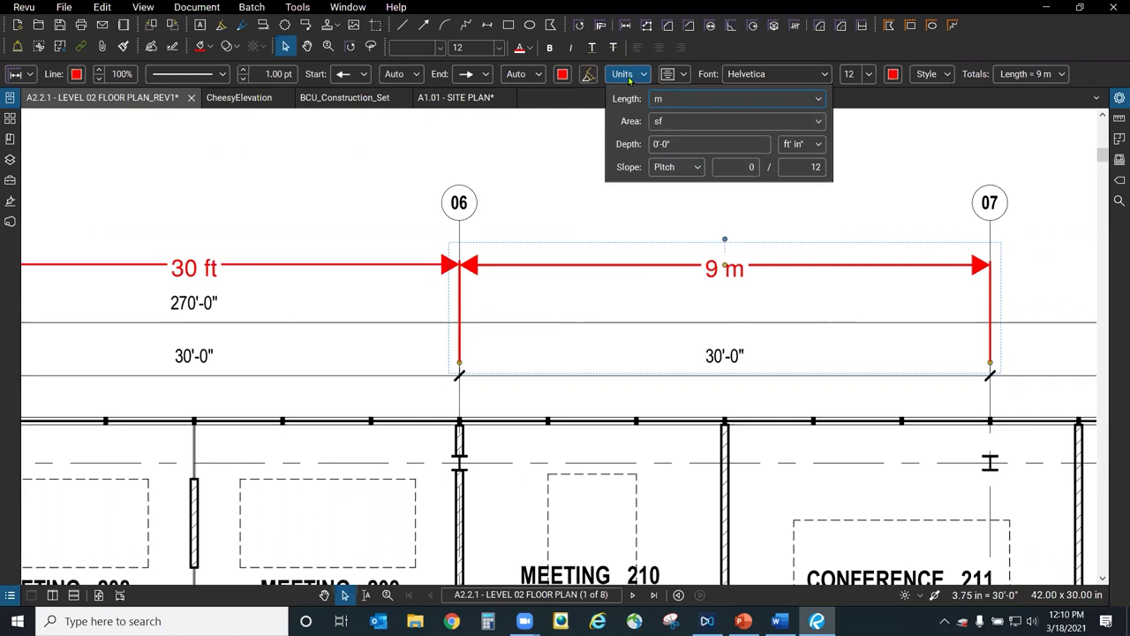
pyautogui.click(543, 155)
pyautogui.click(605, 208)
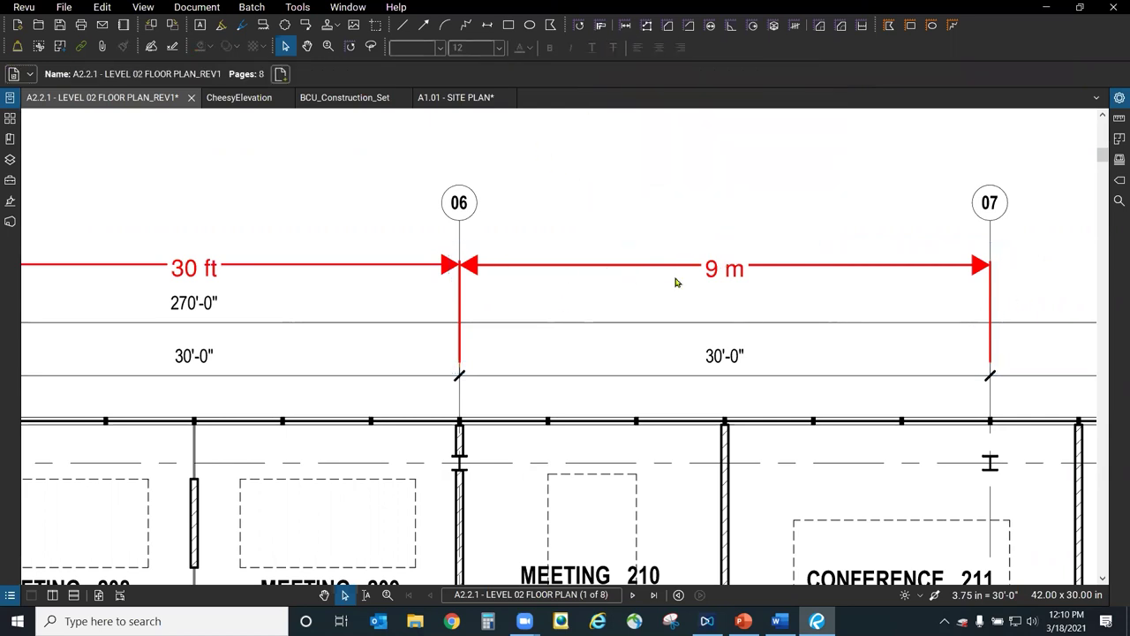
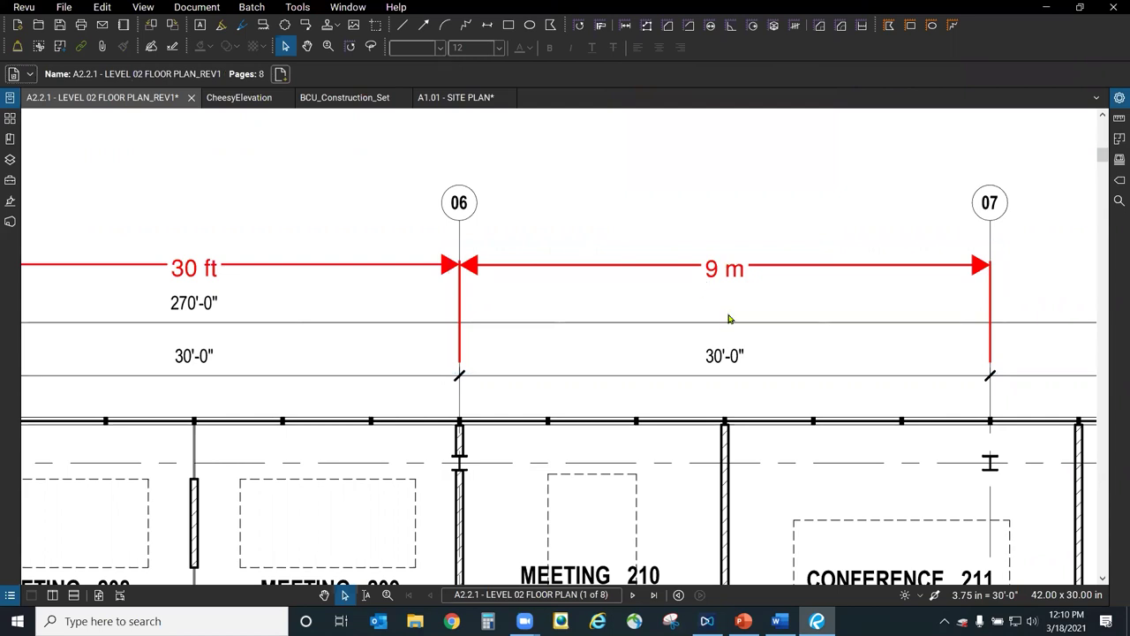
# Find the Measure Length tool through the 'measu' command search.
pyautogui.scroll(-3, 732, 313)
pyautogui.scroll(5, 733, 311)
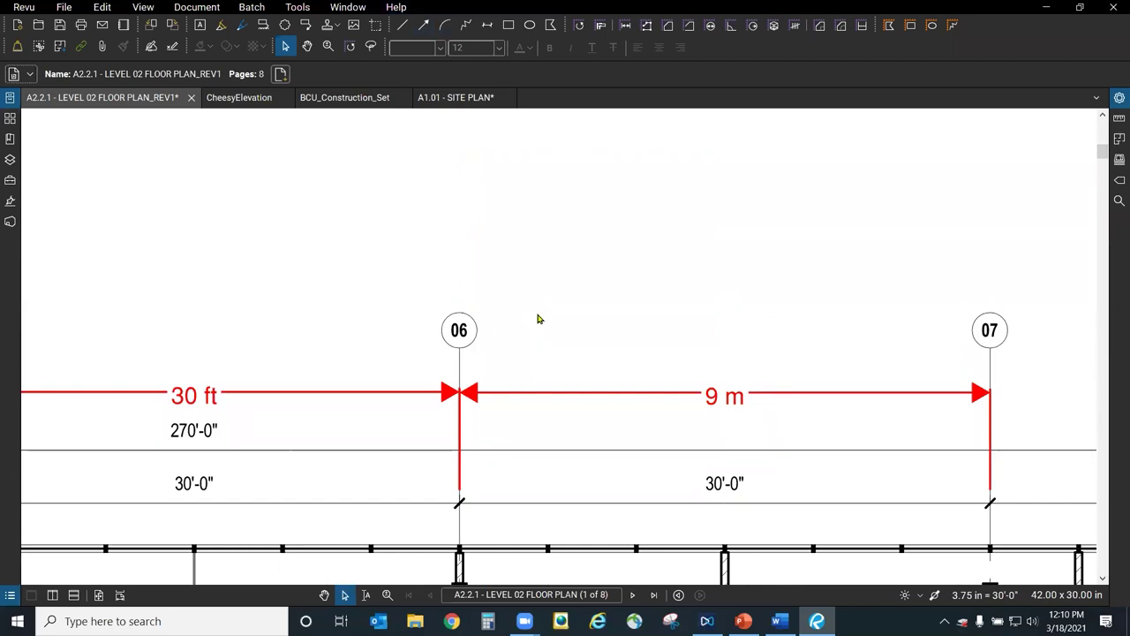
pyautogui.scroll(-1, 530, 305)
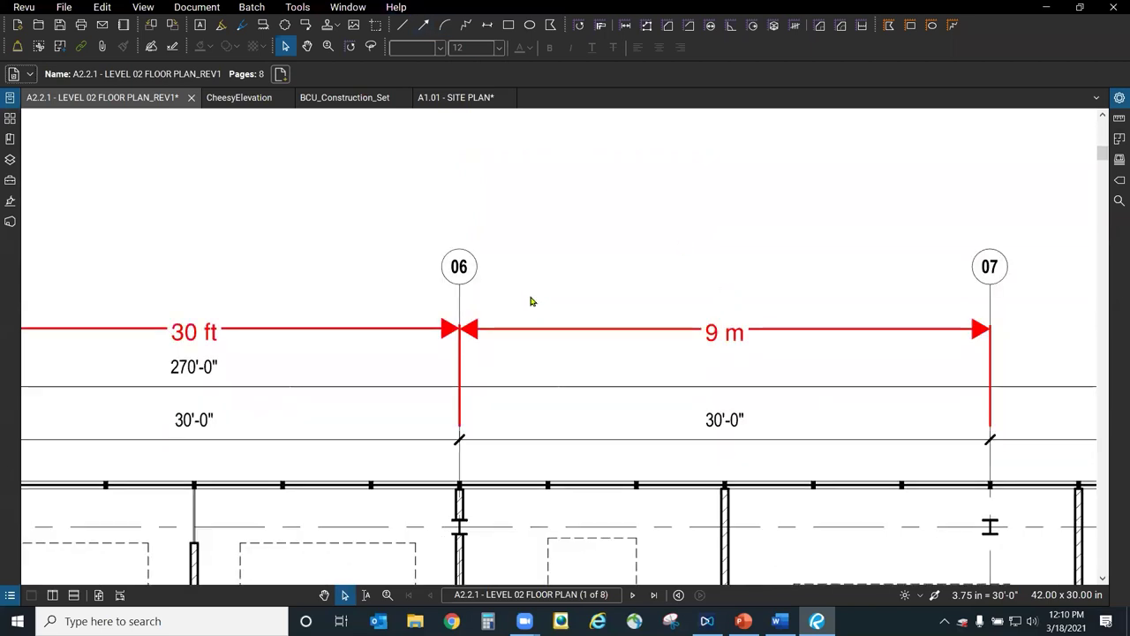
pyautogui.click(396, 7)
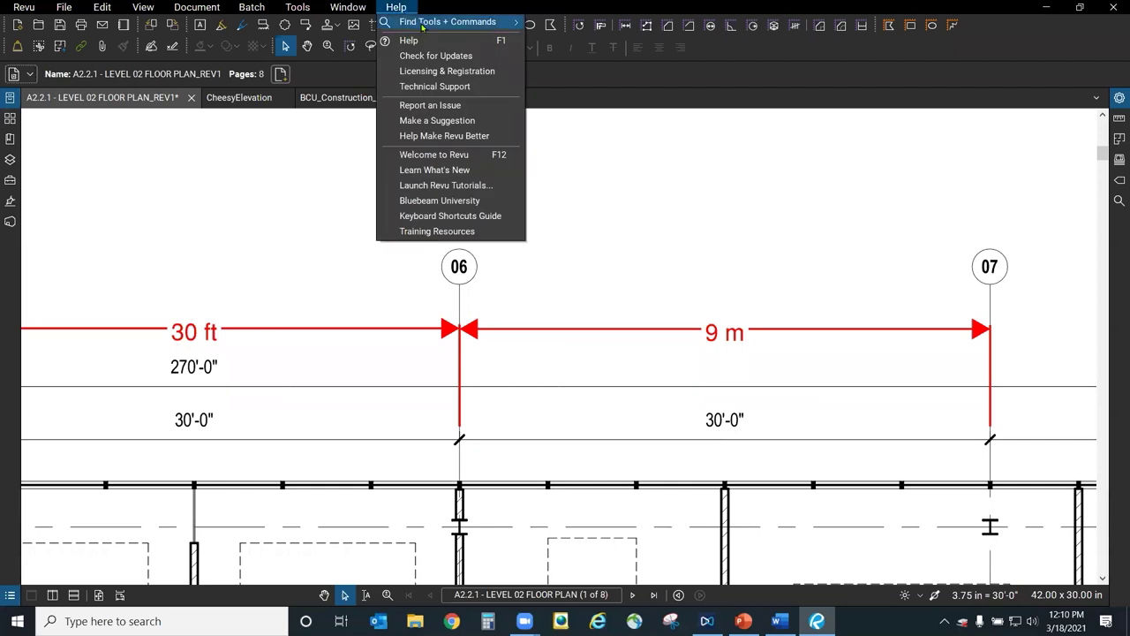
pyautogui.moveTo(423, 26)
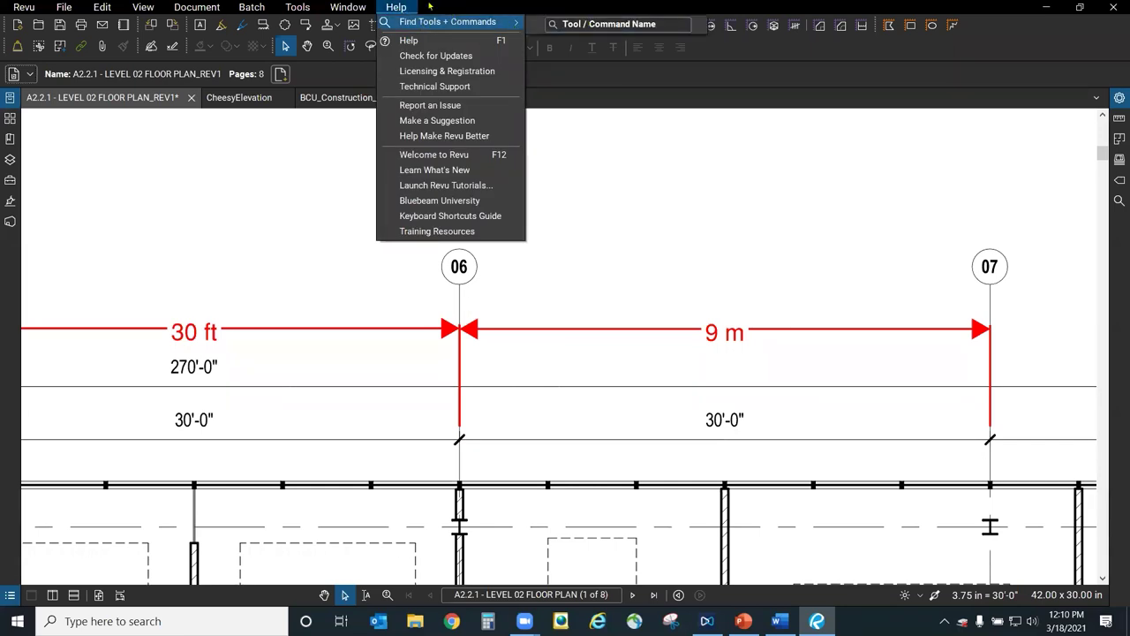
pyautogui.click(573, 24)
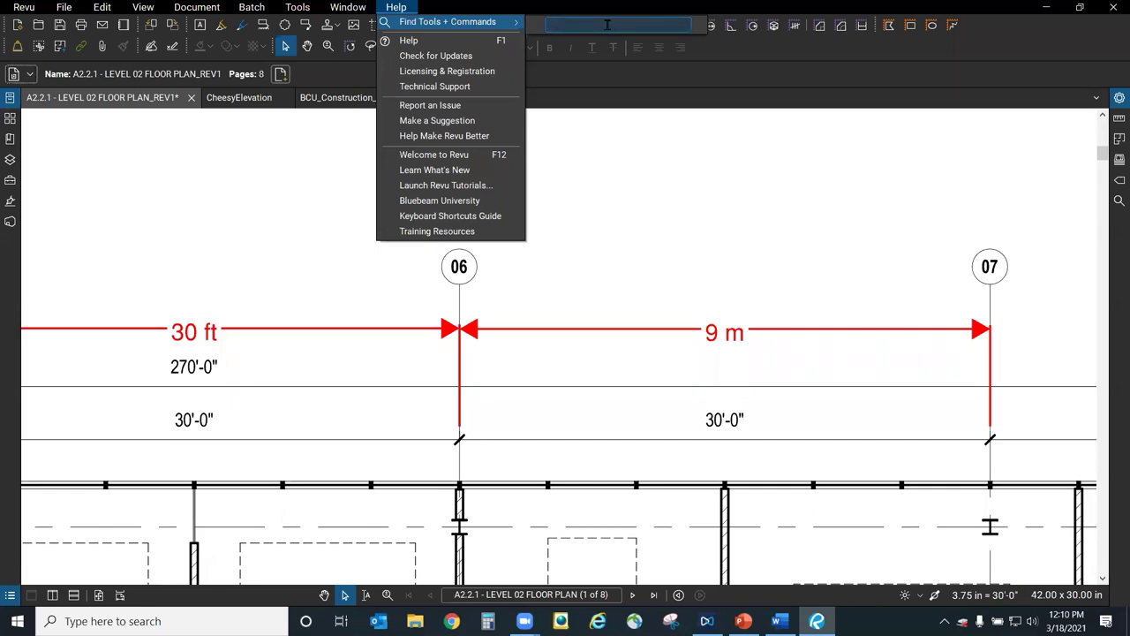
pyautogui.write('measu')
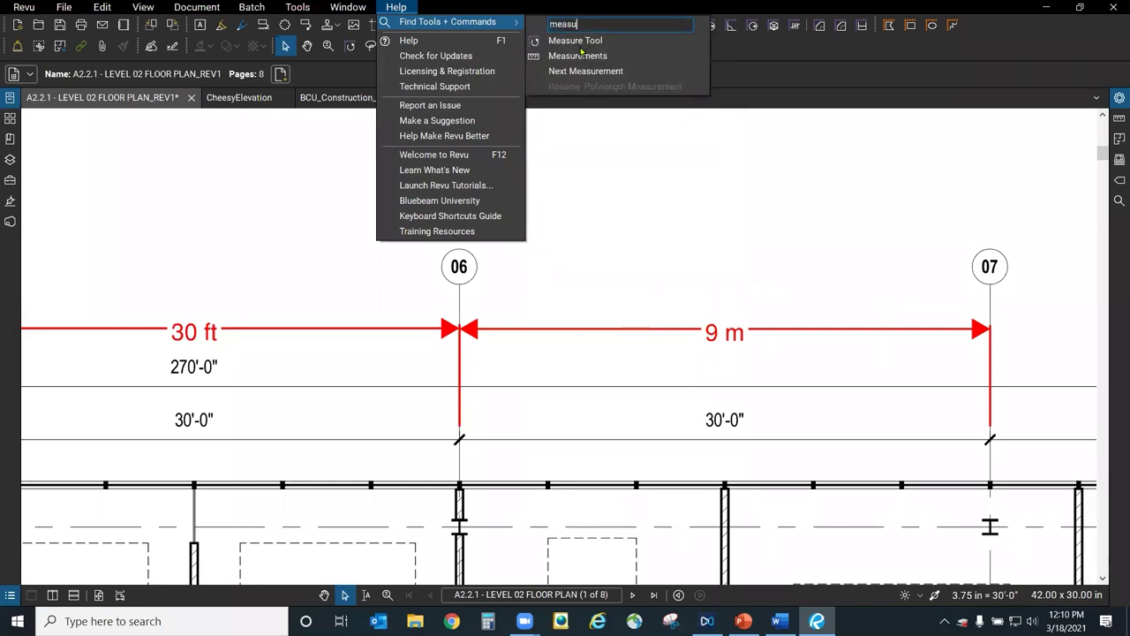
pyautogui.click(567, 48)
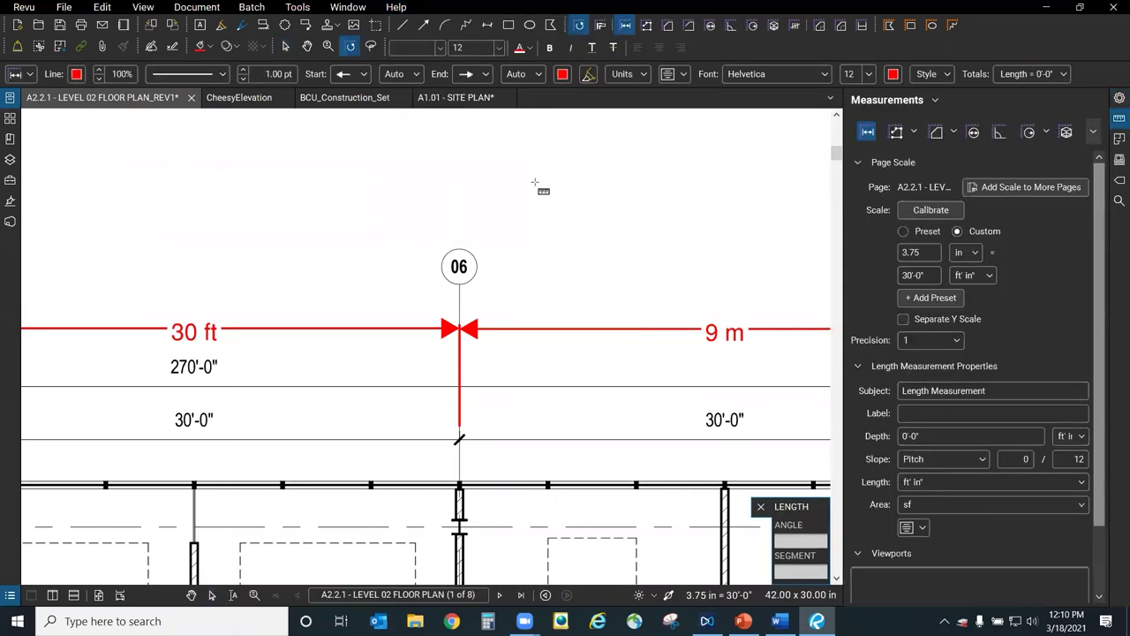
# Draw a diagonal 10'-7" length measurement above gridline 06.
pyautogui.click(526, 169)
pyautogui.click(709, 233)
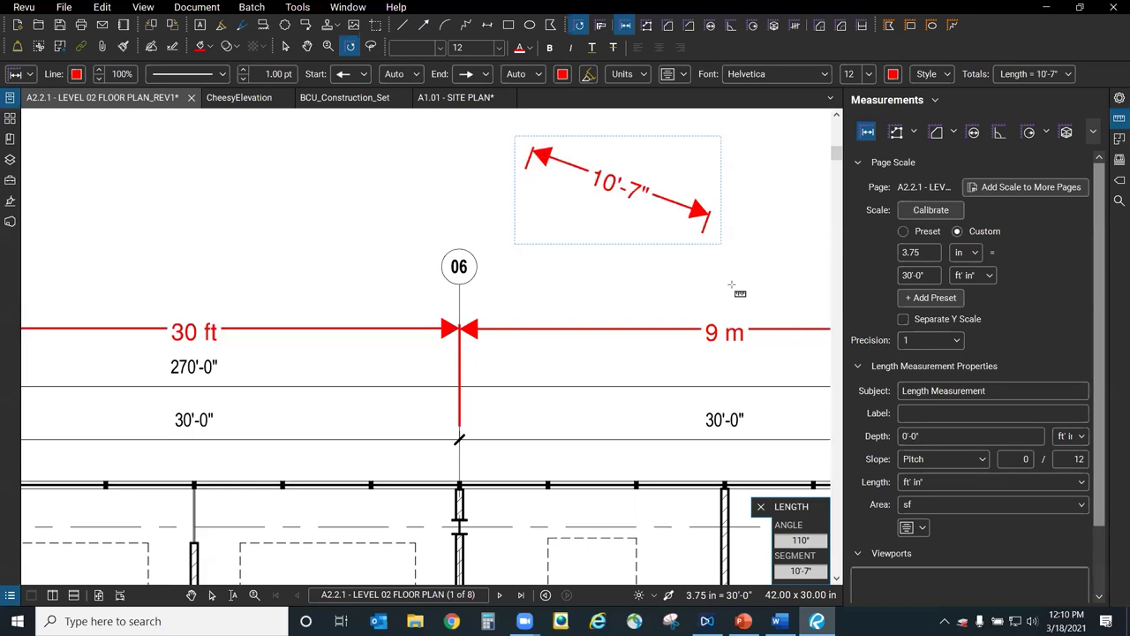
pyautogui.scroll(1, 731, 284)
pyautogui.press('Escape')
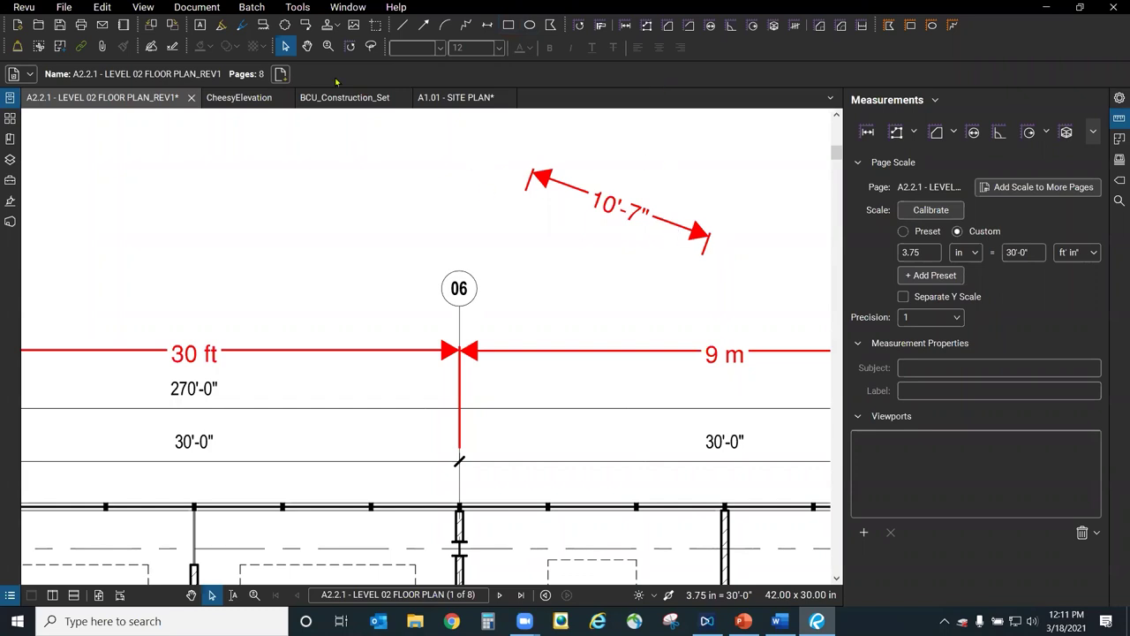
# Try and cancel the Polylength tool, then close the Measurements panel to show grids 05–07.
pyautogui.click(396, 7)
pyautogui.moveTo(448, 21)
pyautogui.click(666, 24)
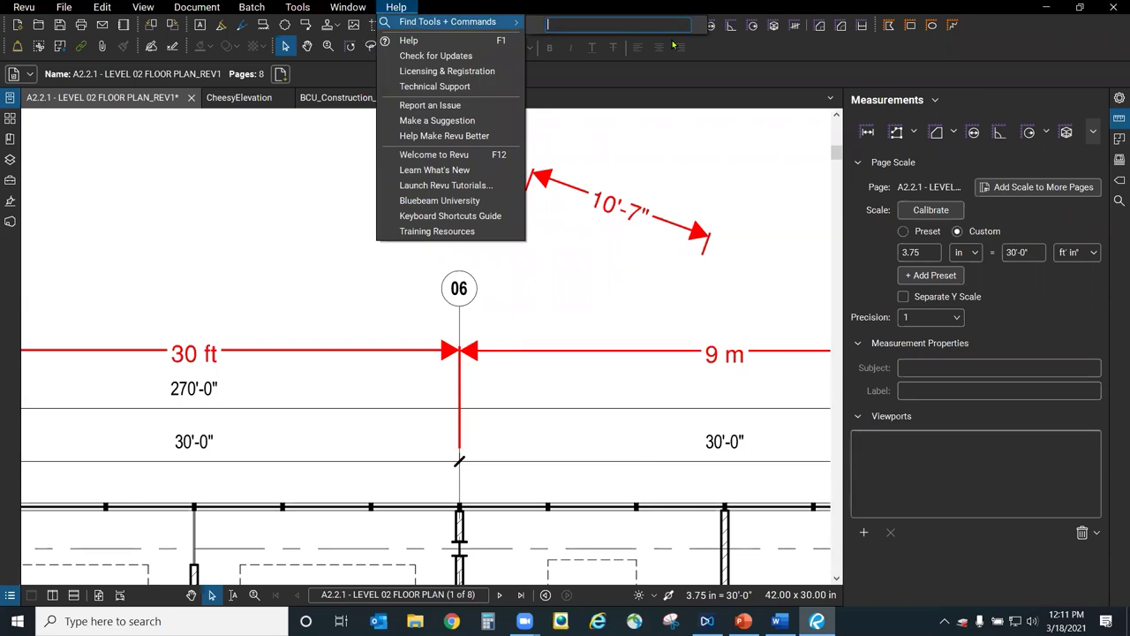
pyautogui.write('poly')
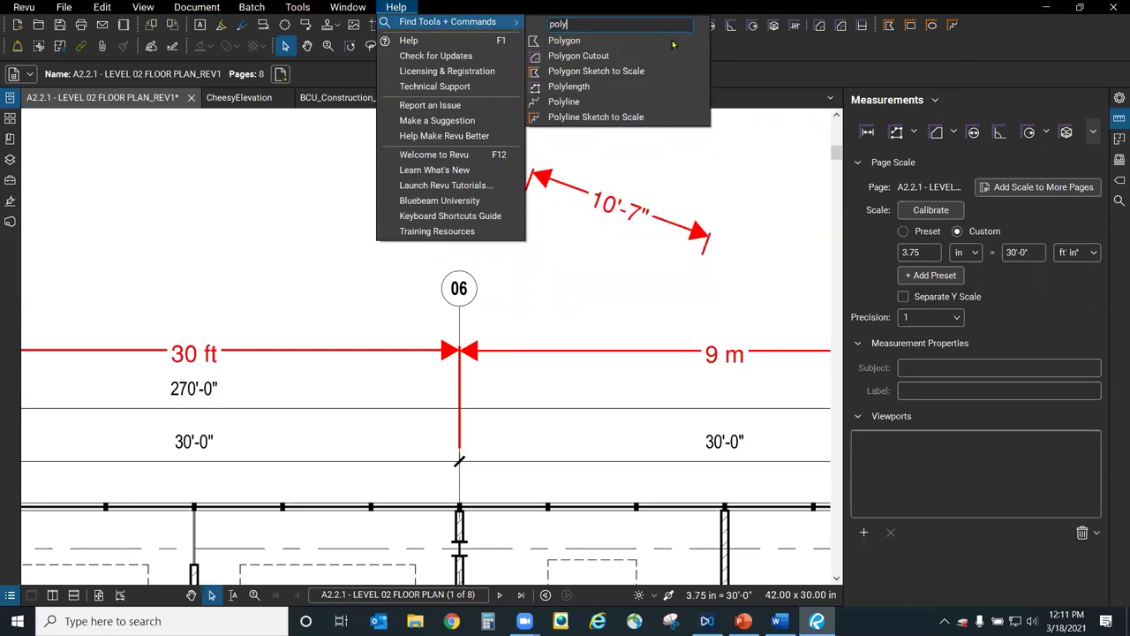
pyautogui.write('length')
pyautogui.press('Return')
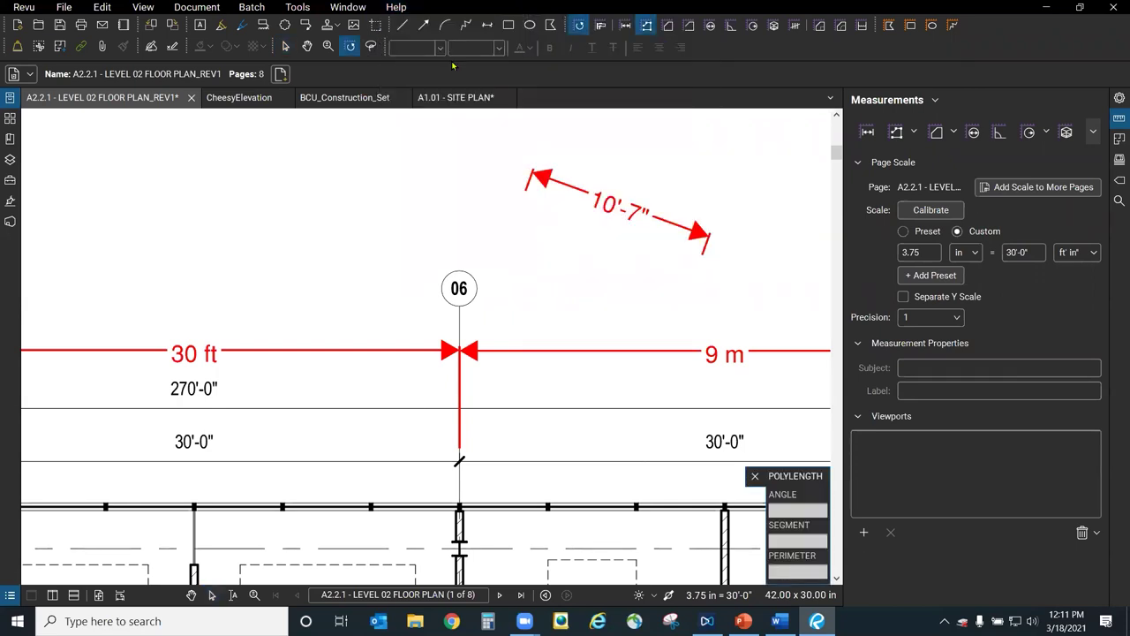
pyautogui.press('Escape')
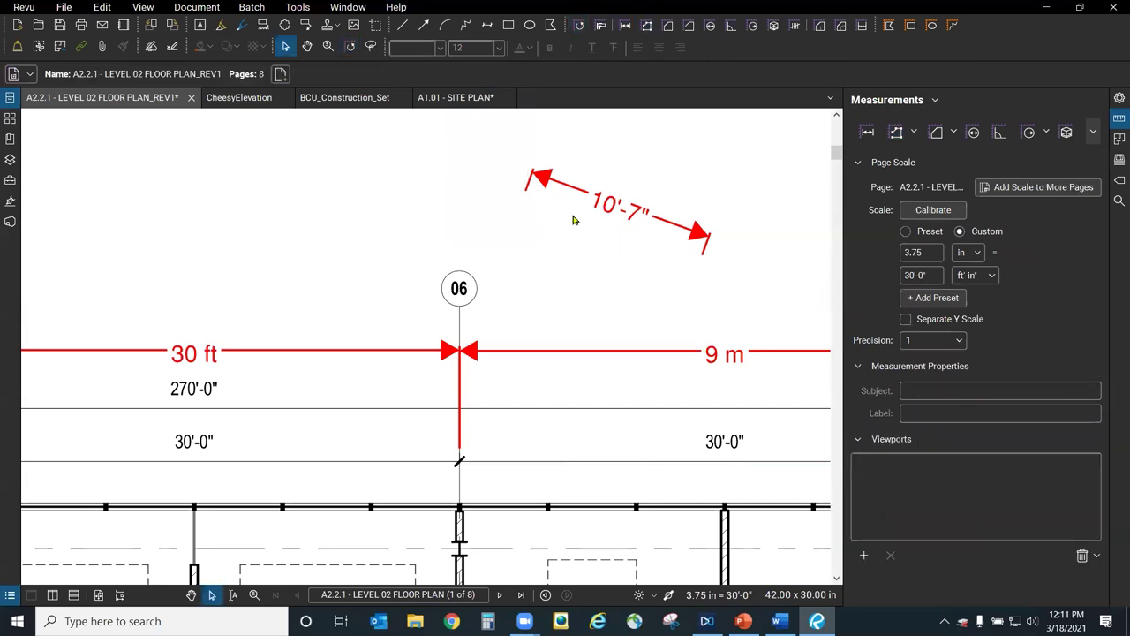
pyautogui.scroll(-2, 619, 221)
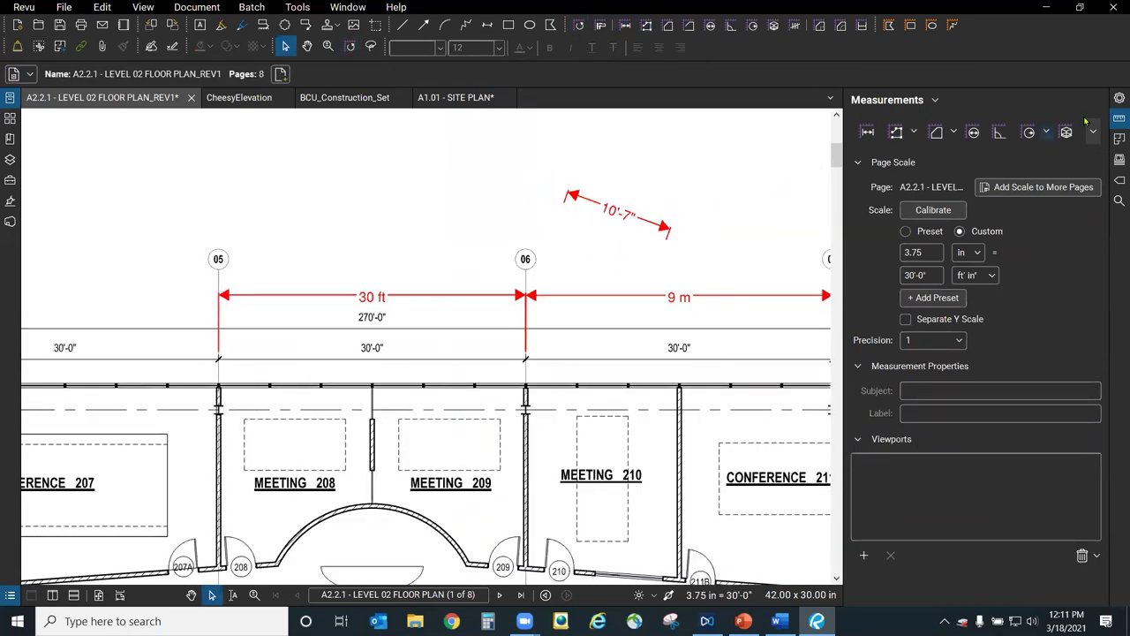
pyautogui.click(1119, 118)
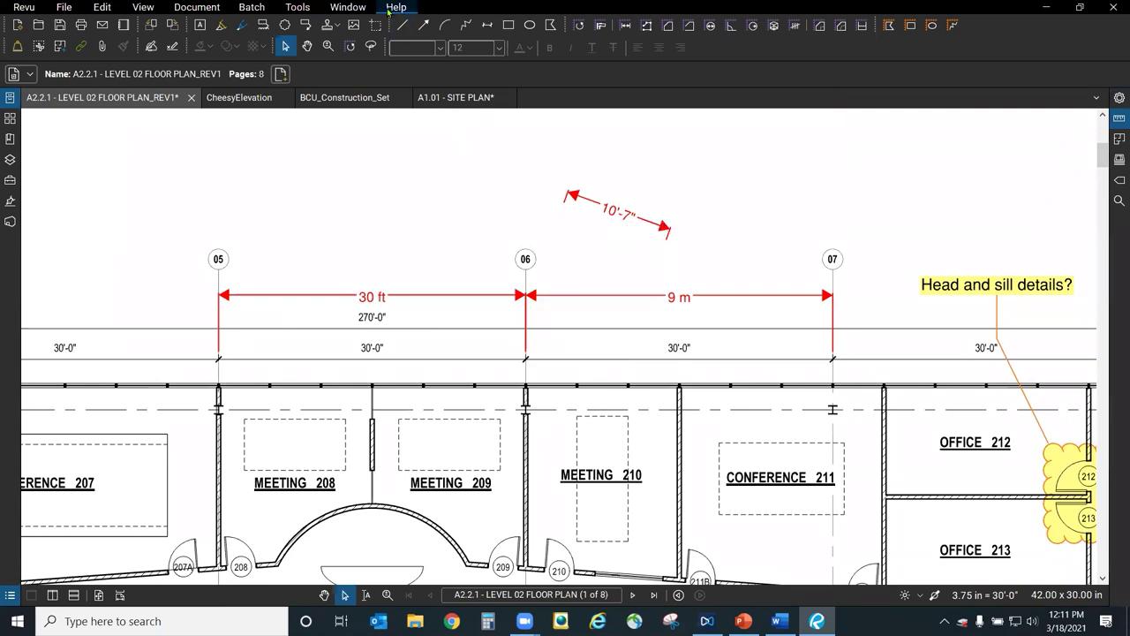
# Open a new WebTab inside Revu and load google.com.
pyautogui.click(357, 9)
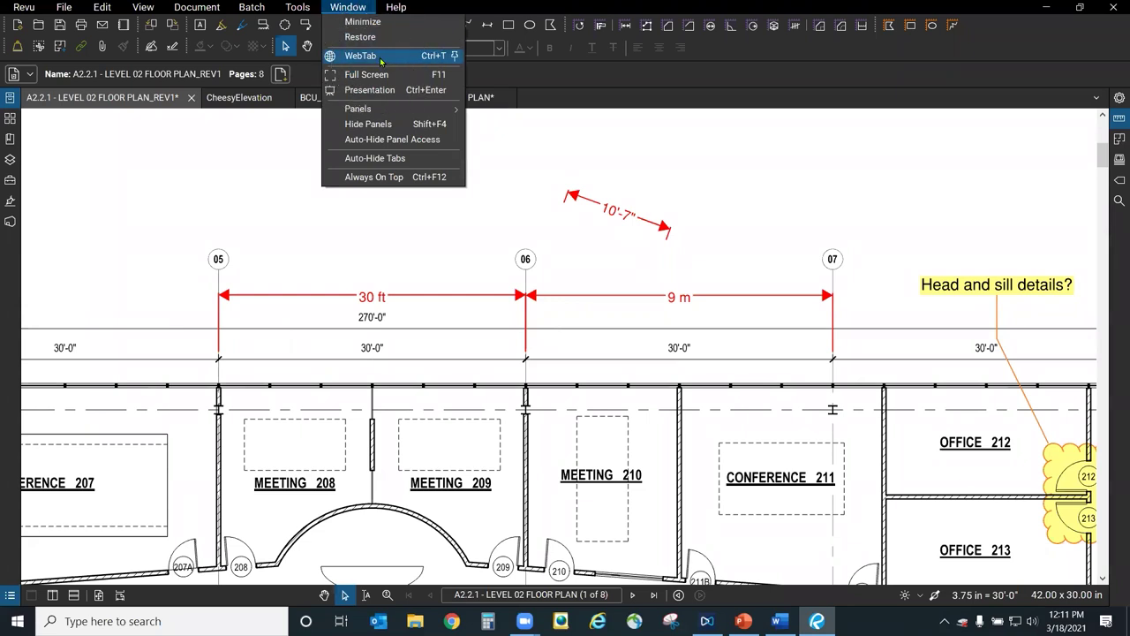
pyautogui.click(382, 60)
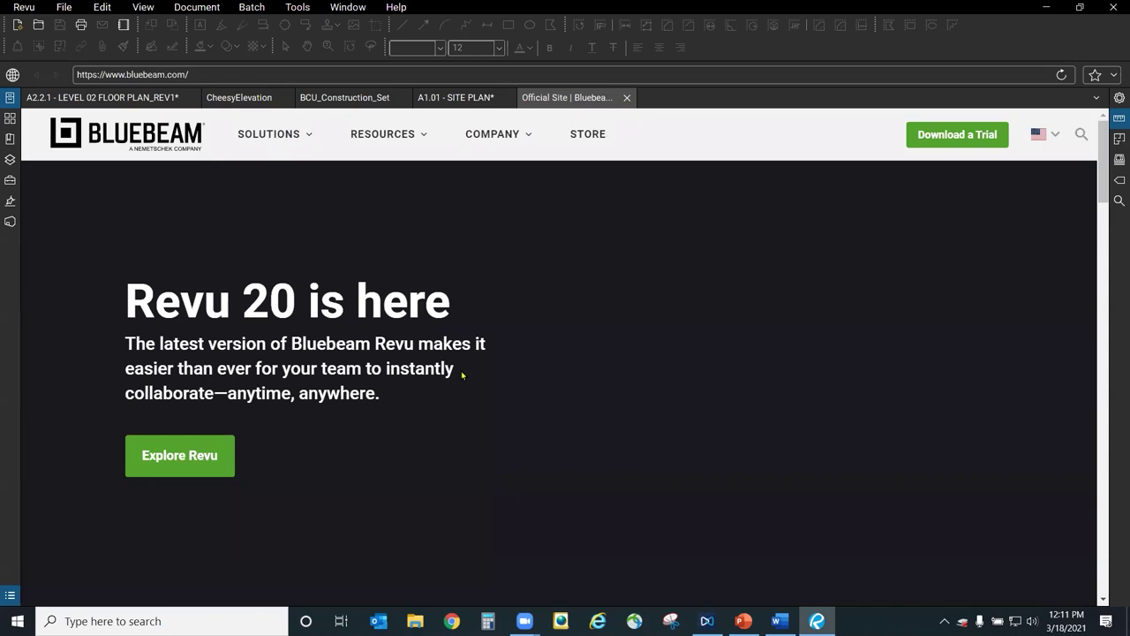
pyautogui.click(348, 71)
pyautogui.write('google/com')
pyautogui.press('BackSpace')
pyautogui.press('BackSpace')
pyautogui.press('BackSpace')
pyautogui.press('BackSpace')
pyautogui.write('.')
pyautogui.press('Return')
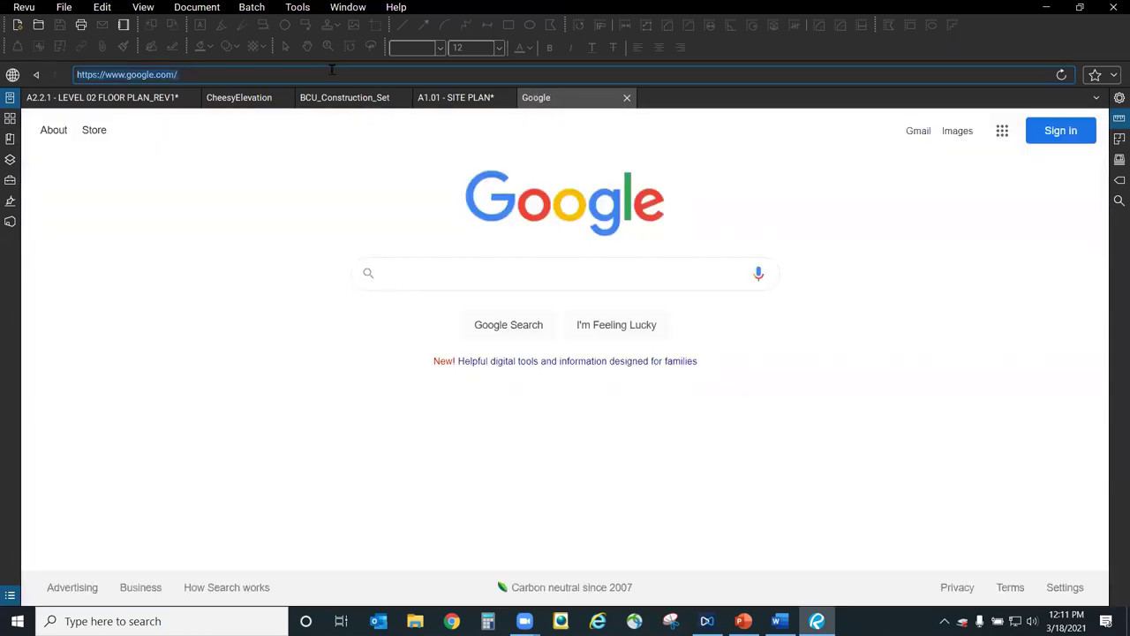
# Browse to atgusa.com and open its March 2021 upcoming events calendar.
pyautogui.write('atgusa.com')
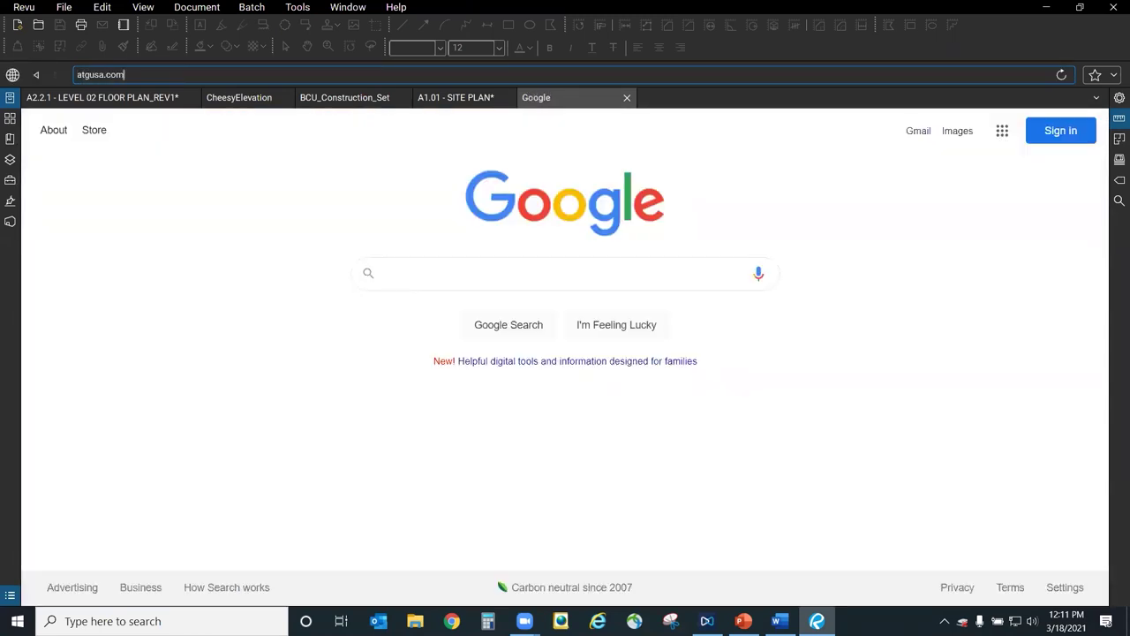
pyautogui.press('Return')
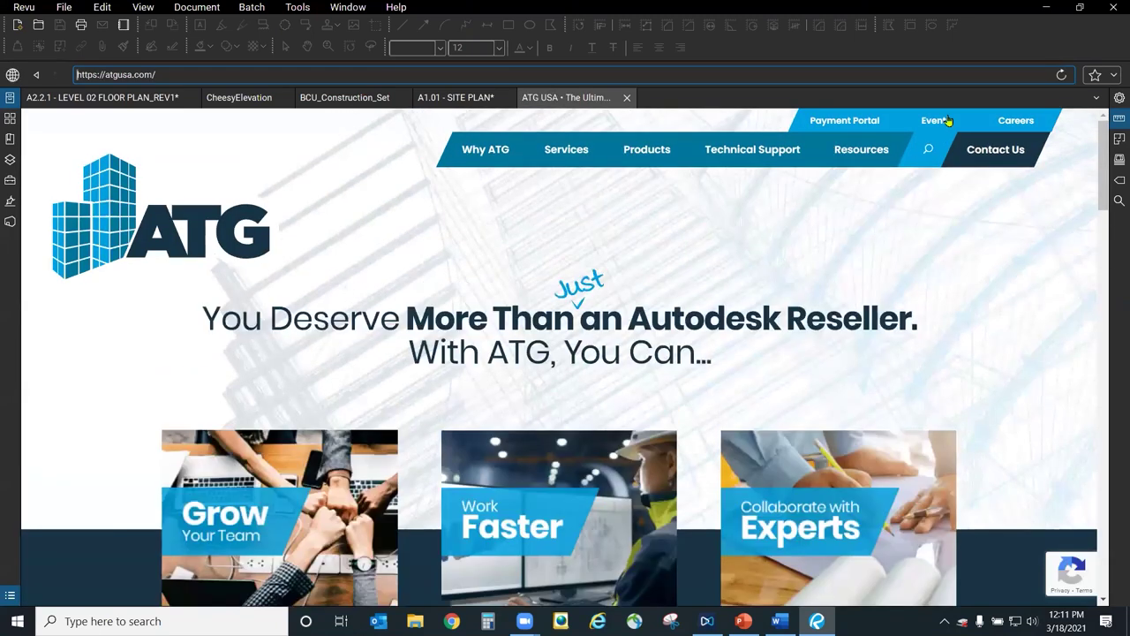
pyautogui.click(947, 121)
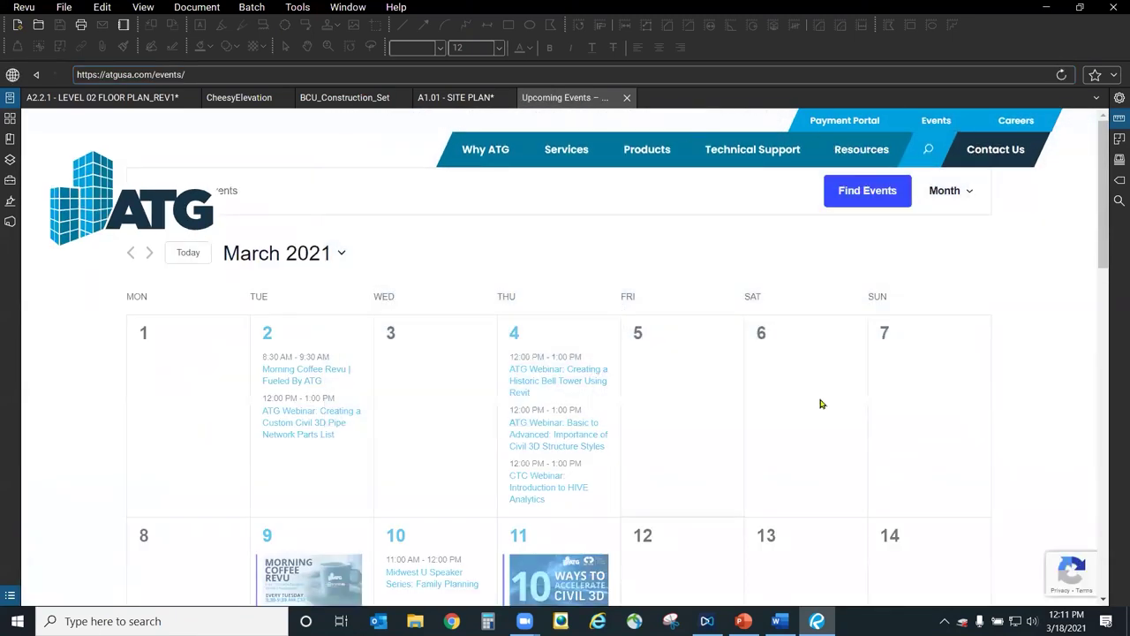
pyautogui.scroll(-2, 819, 402)
pyautogui.scroll(-2, 821, 392)
pyautogui.scroll(4, 752, 503)
pyautogui.click(1115, 76)
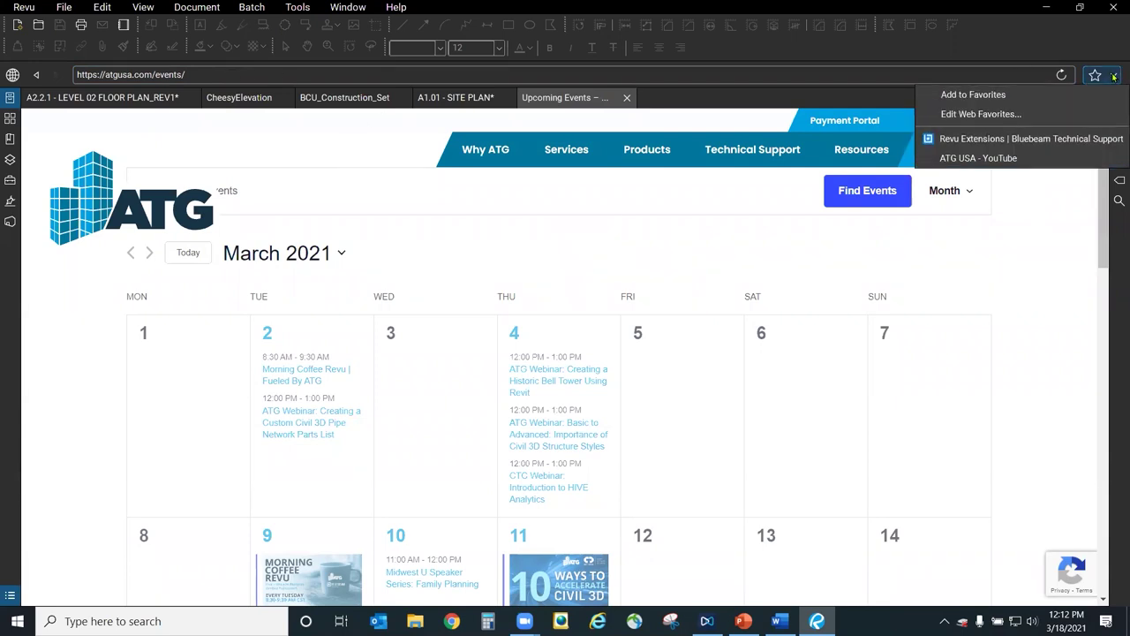
# Open the saved Revu Extensions support page and scroll to its four extension cards.
pyautogui.click(992, 139)
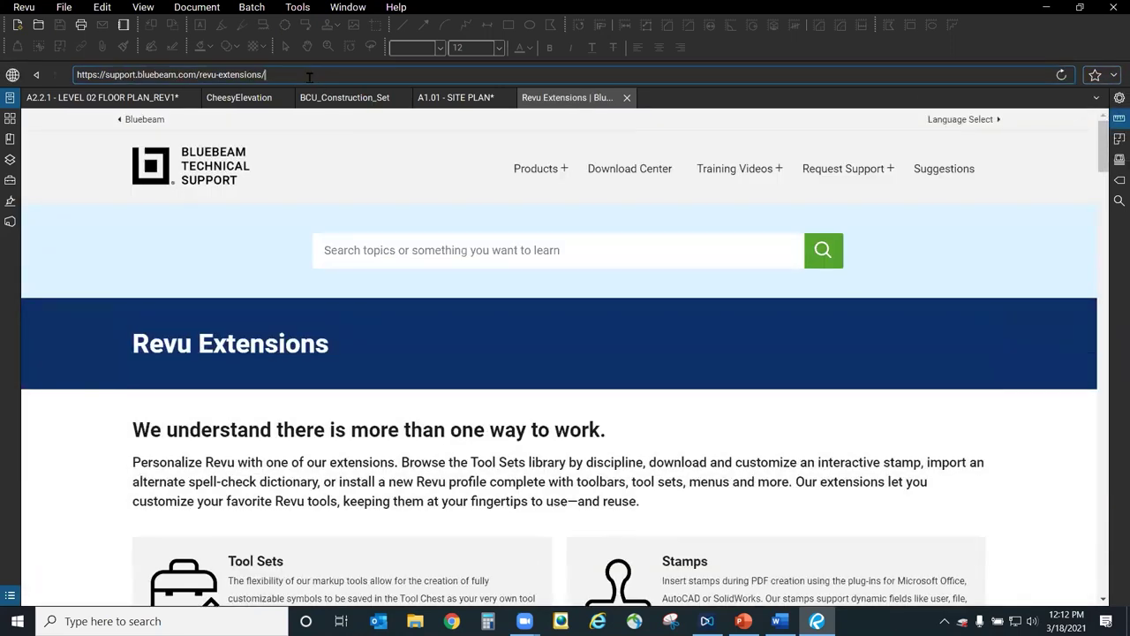
pyautogui.click(312, 70)
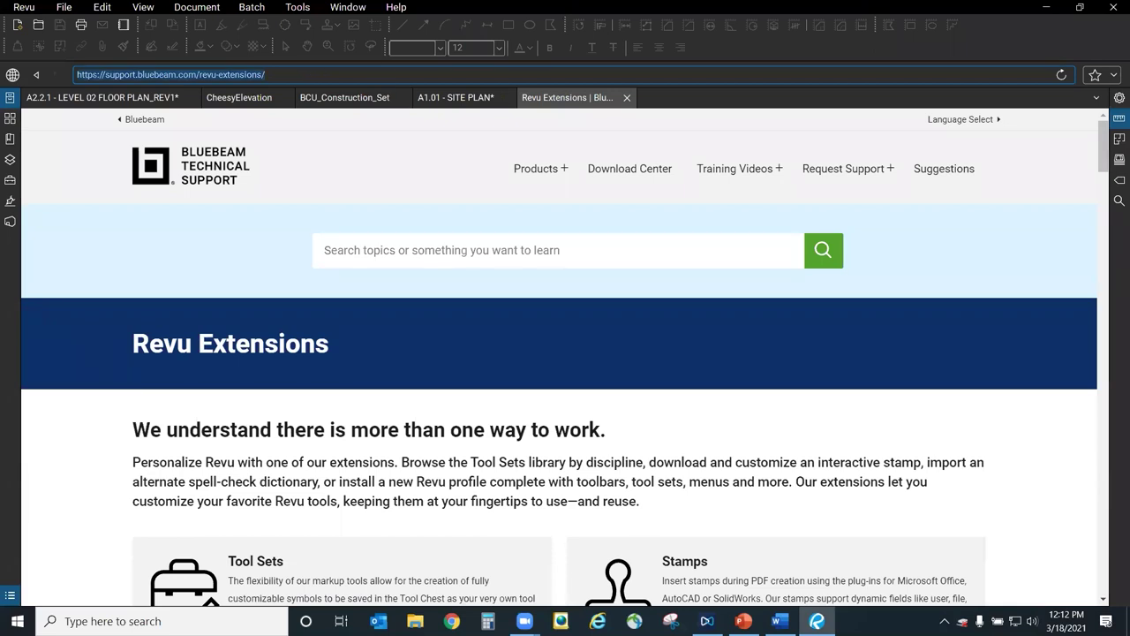
pyautogui.press('Escape')
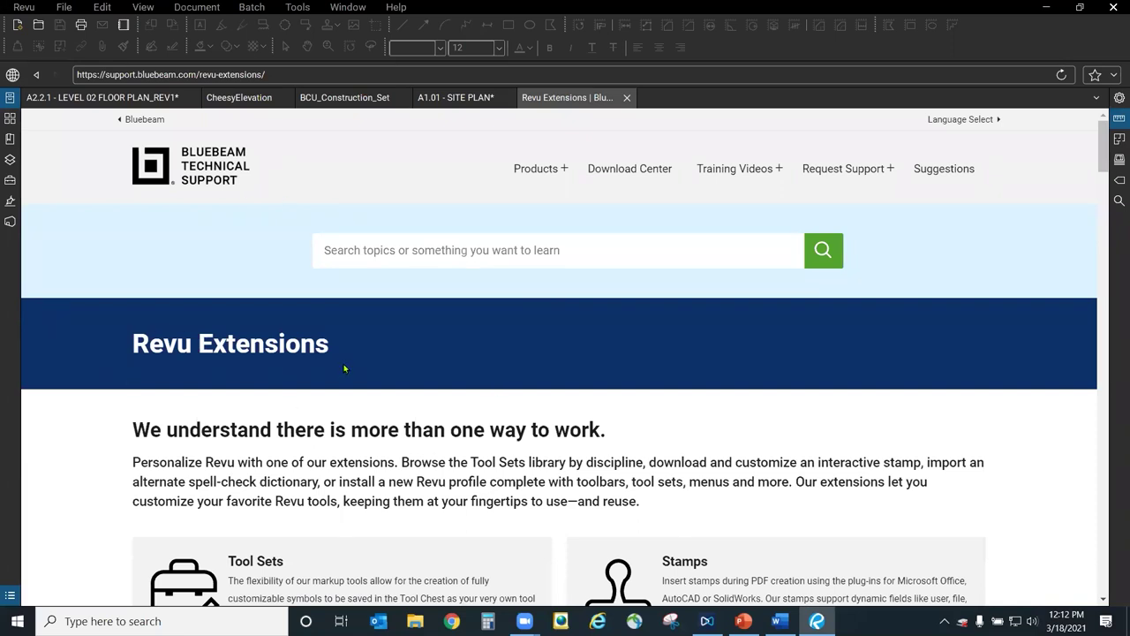
pyautogui.scroll(-3, 345, 367)
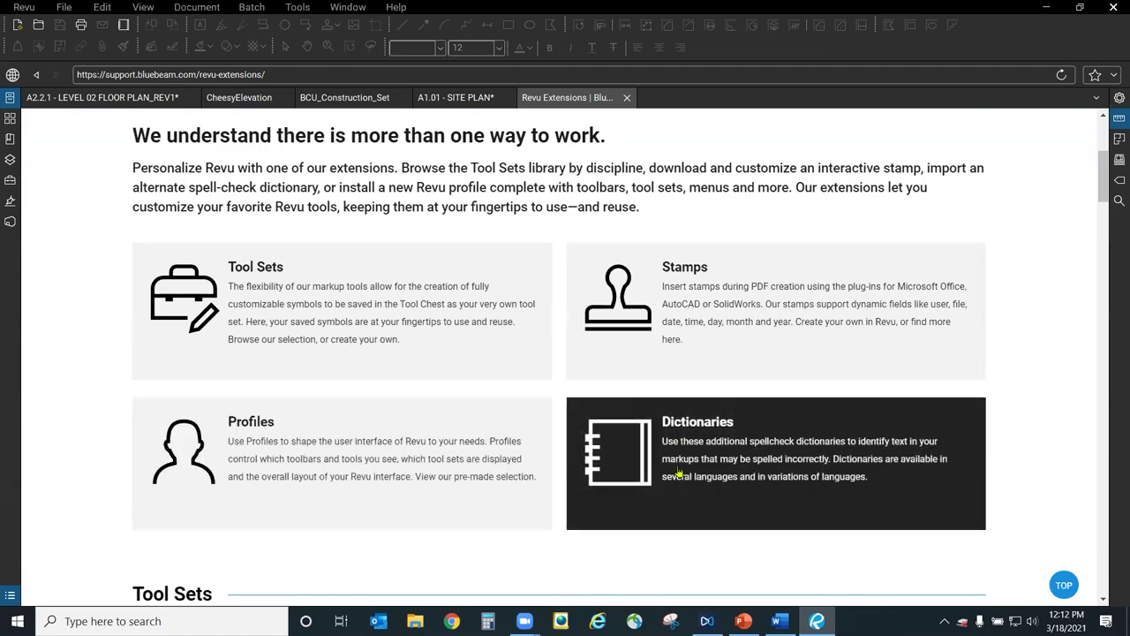
# Browse the Electrical, Architecture / Landscape, Construction and Estimation tool sets, ending on Interior Space Design.
pyautogui.scroll(-6, 521, 428)
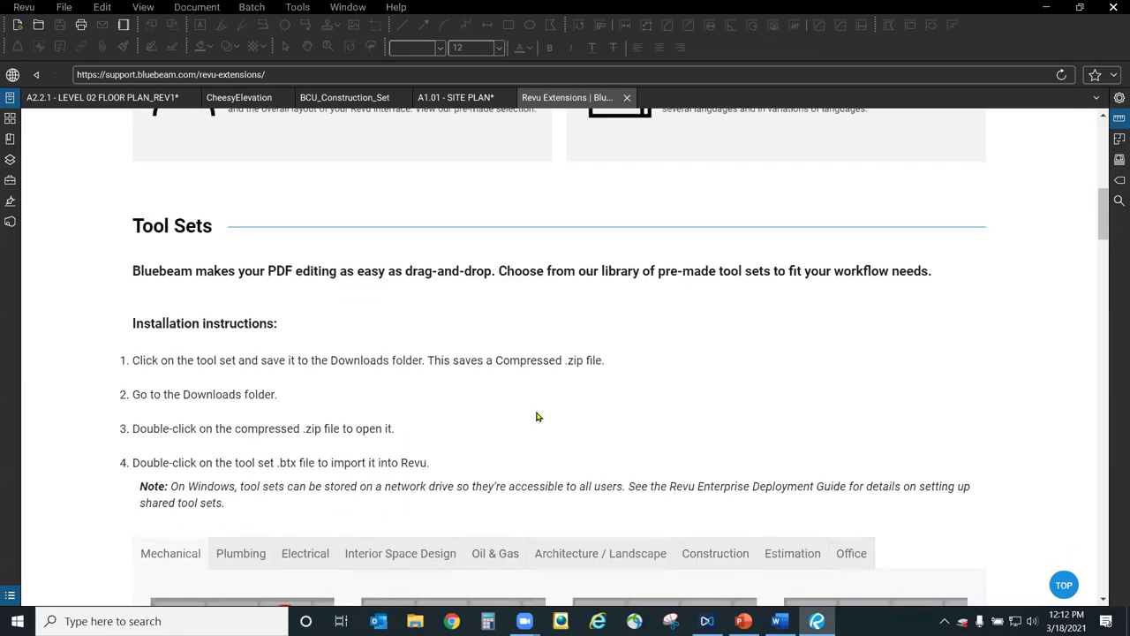
pyautogui.scroll(1, 359, 309)
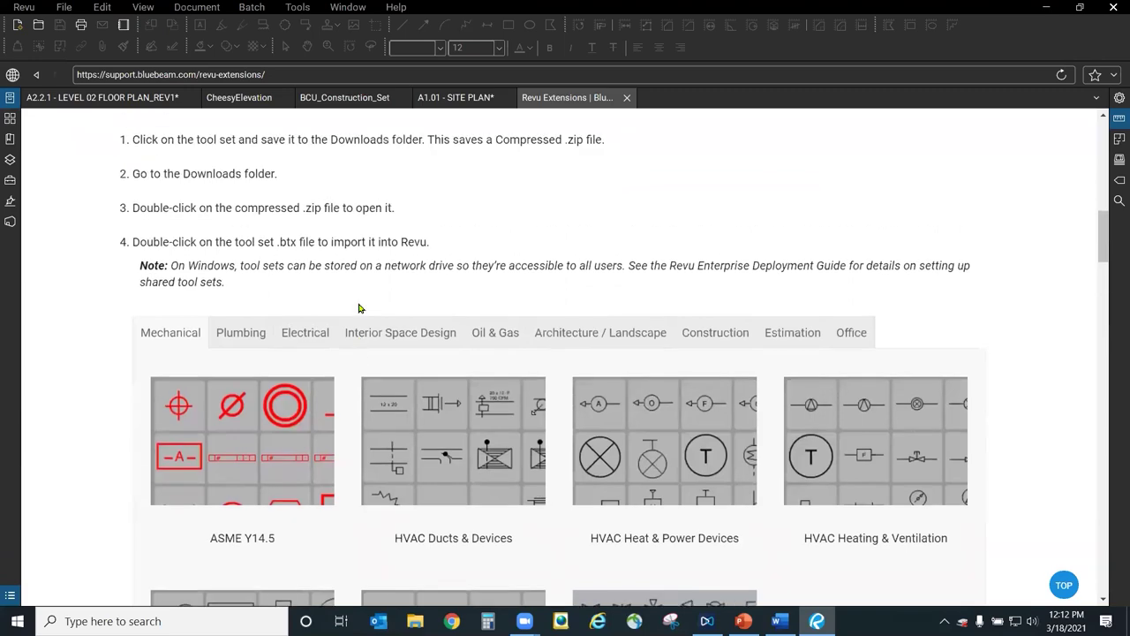
pyautogui.scroll(-2, 378, 350)
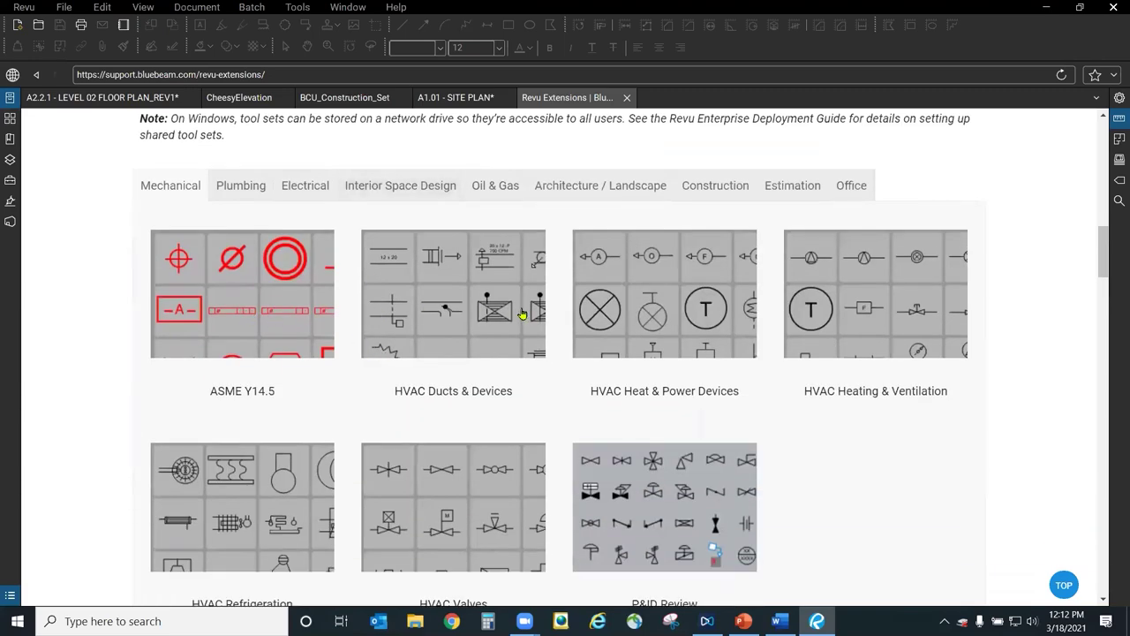
pyautogui.scroll(-1, 540, 323)
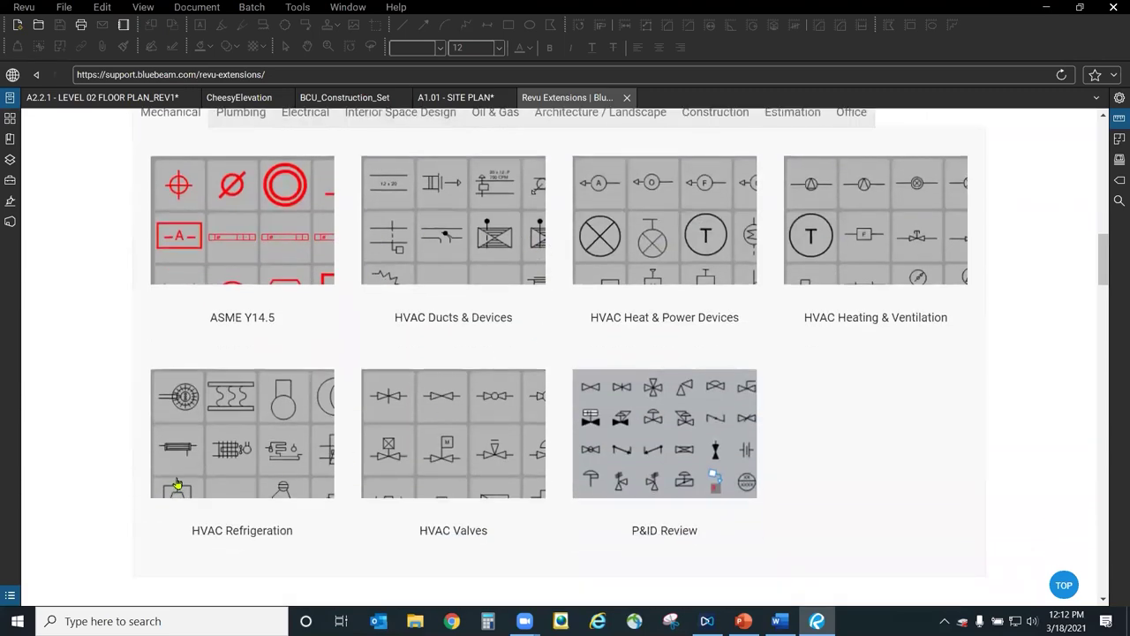
pyautogui.scroll(2, 687, 449)
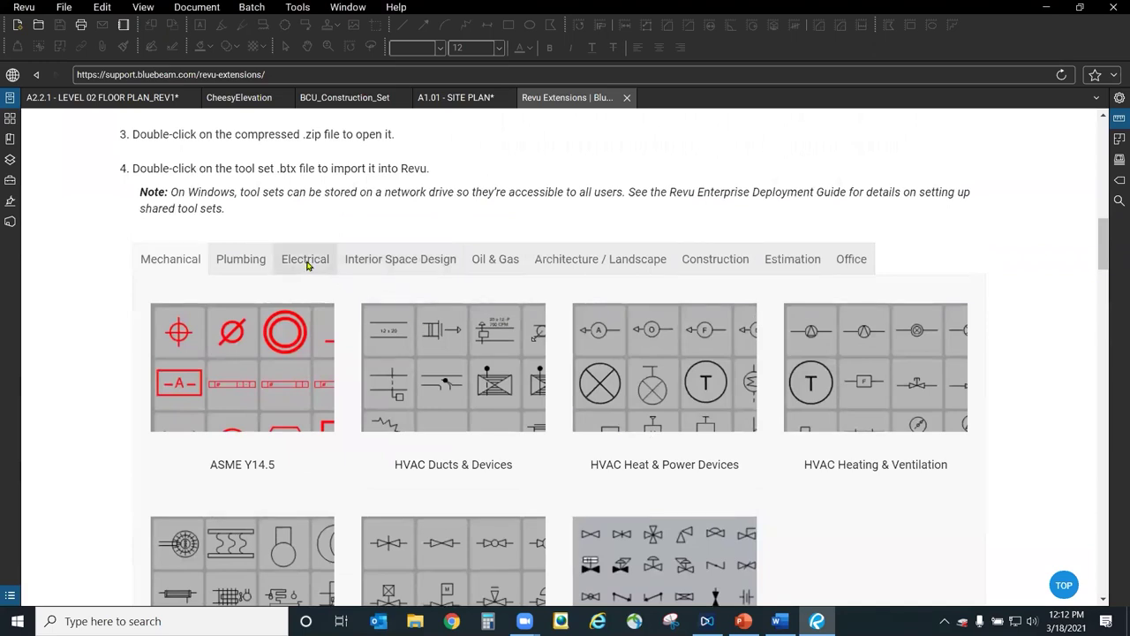
pyautogui.click(307, 262)
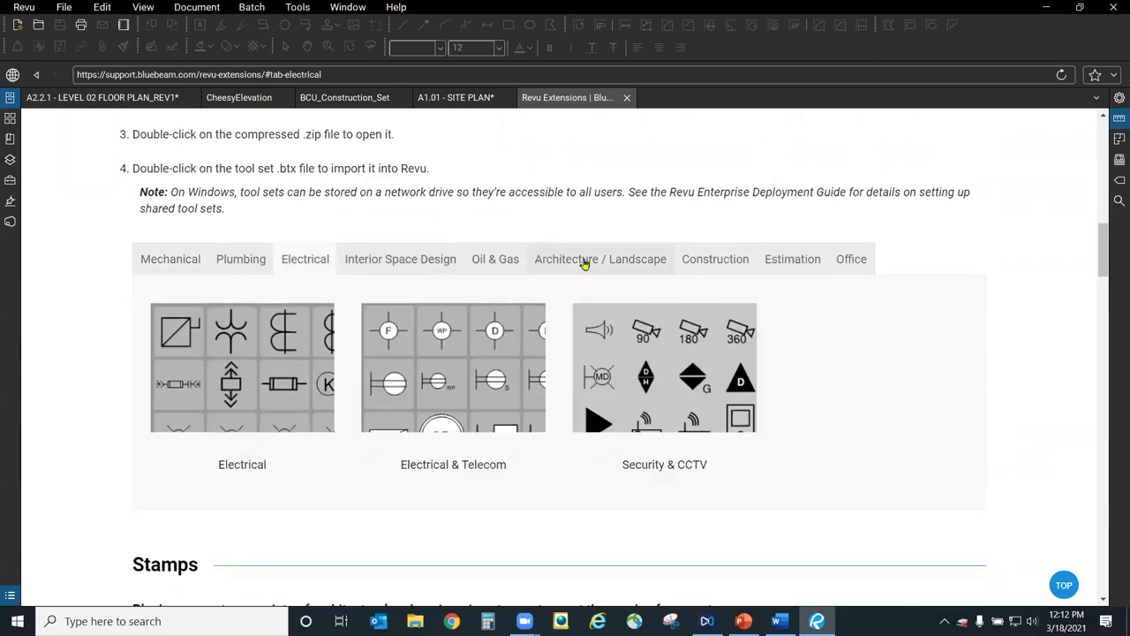
pyautogui.click(588, 261)
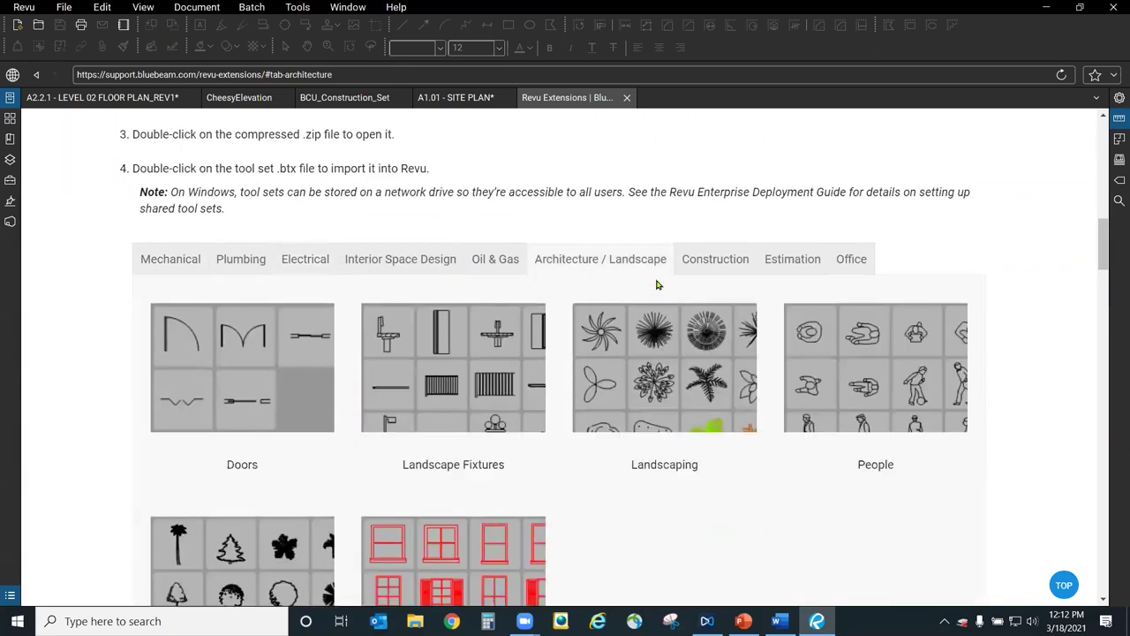
pyautogui.click(726, 258)
pyautogui.click(781, 258)
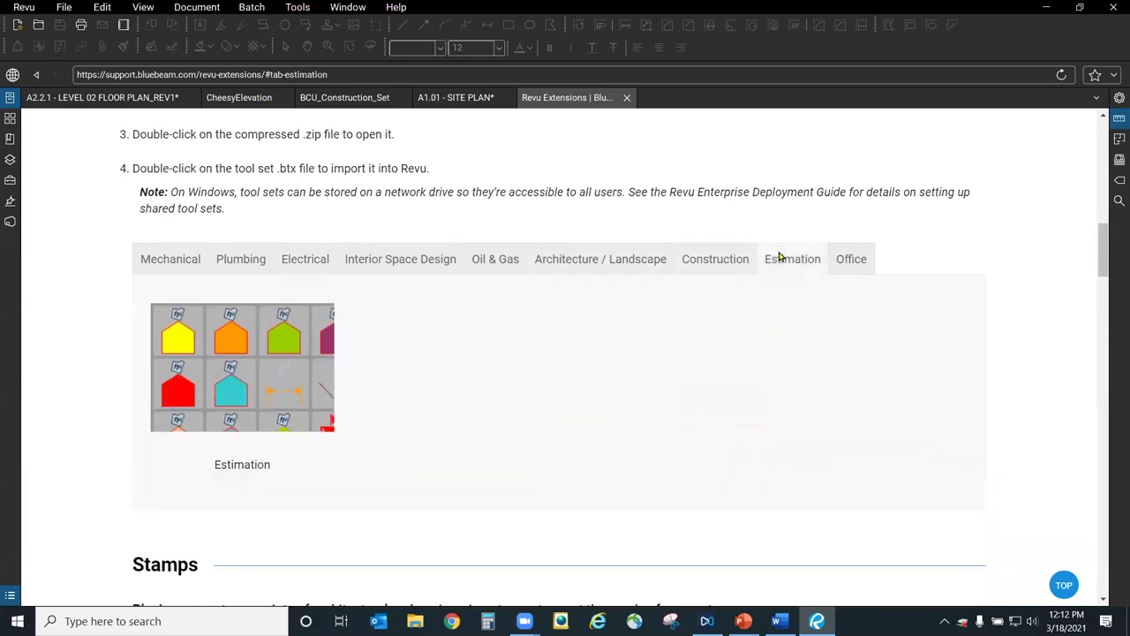
pyautogui.click(537, 261)
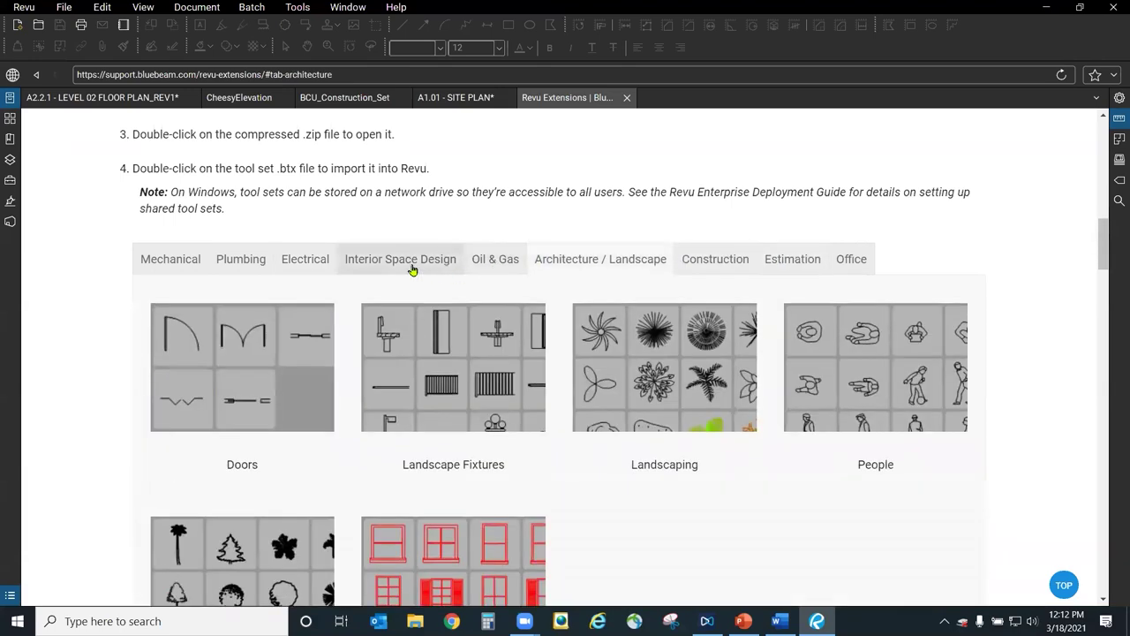
pyautogui.click(411, 269)
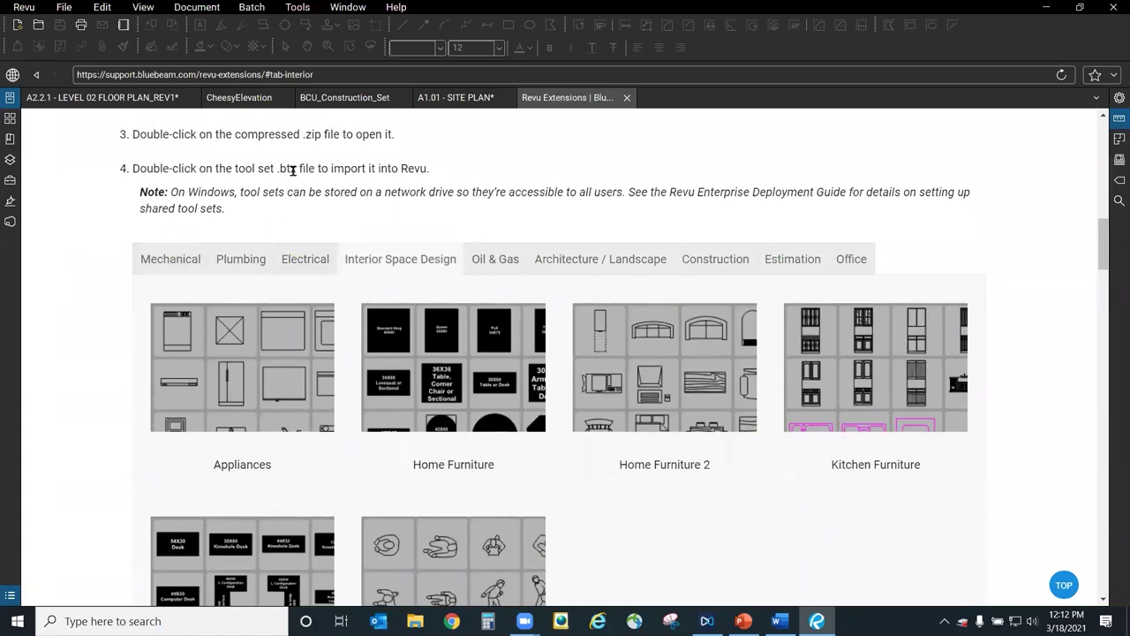
pyautogui.scroll(-3, 627, 382)
# Scroll past Stamps and Interactive Stamps to the Legal, Oil & Gas and Structural Steel profiles.
pyautogui.scroll(-3, 627, 382)
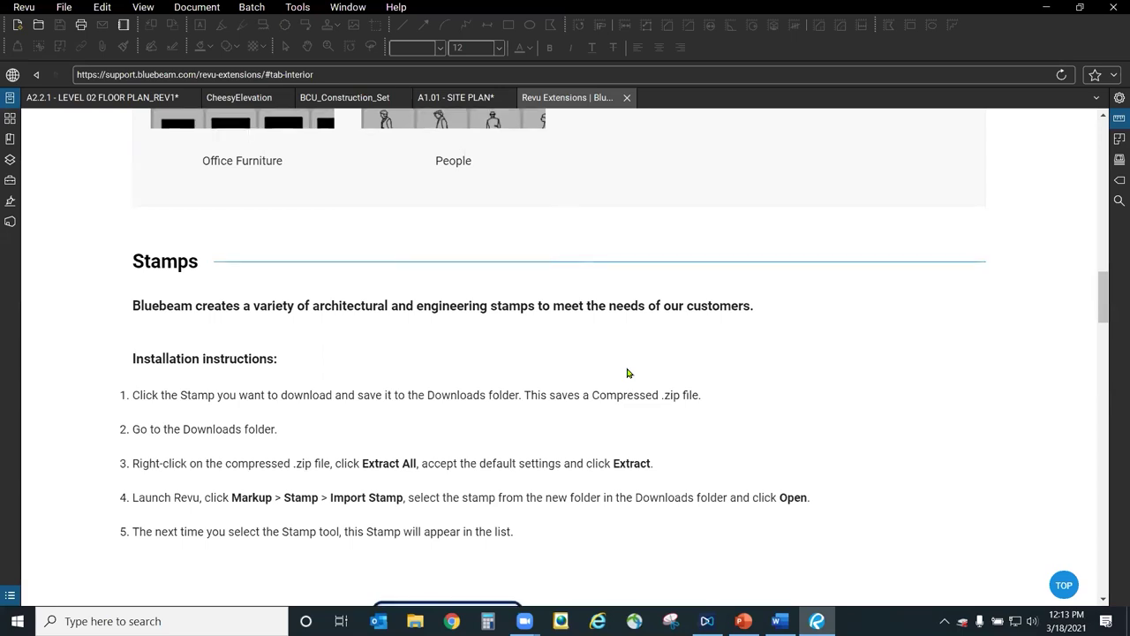
pyautogui.scroll(-5, 618, 375)
pyautogui.scroll(2, 530, 265)
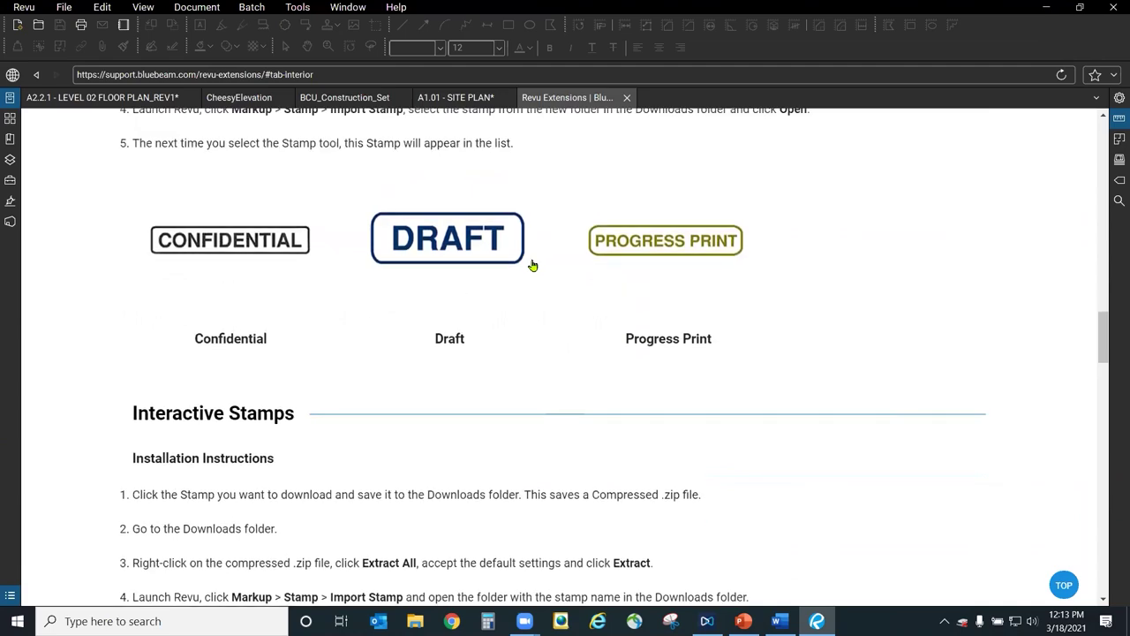
pyautogui.scroll(-5, 578, 402)
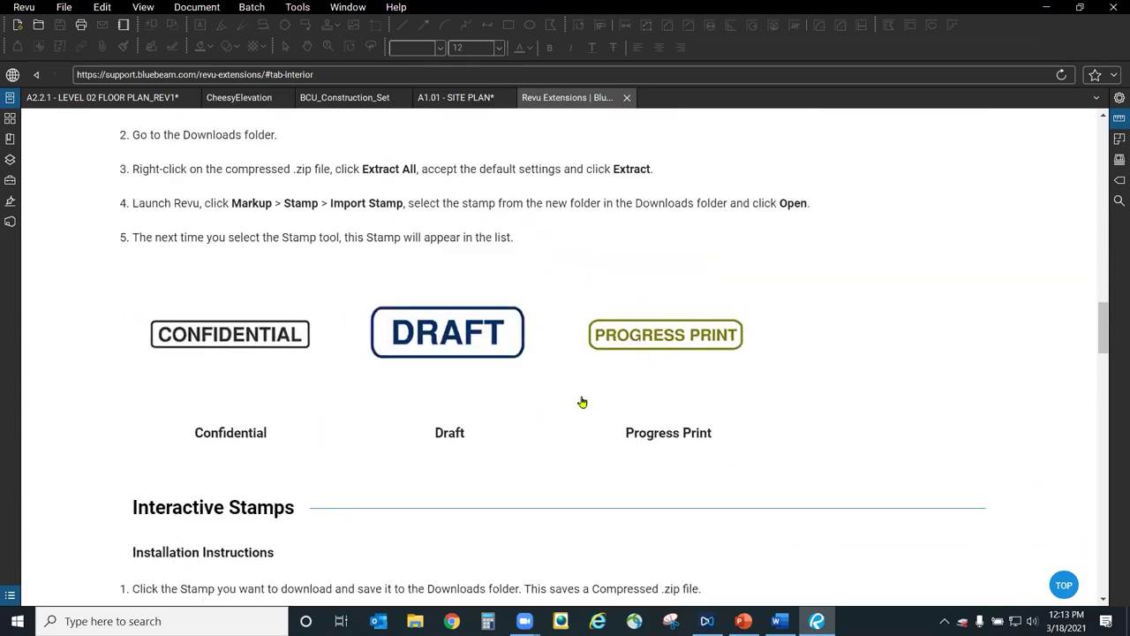
pyautogui.scroll(-2, 566, 487)
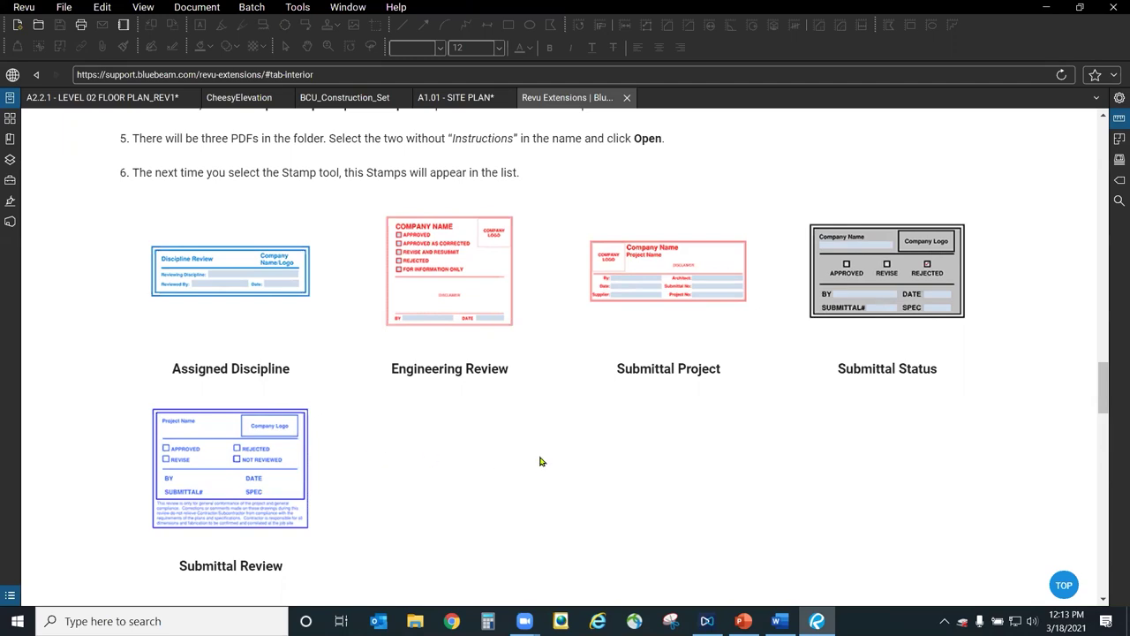
pyautogui.scroll(-9, 541, 461)
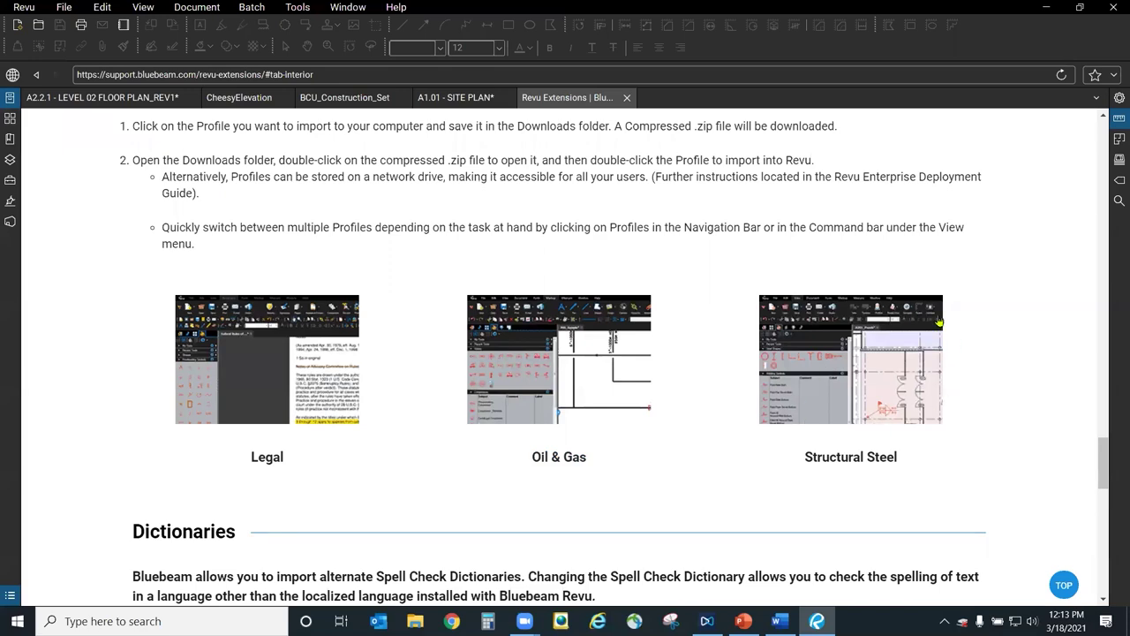
# Scroll down to the Dictionaries language list, then back up to its installation instructions.
pyautogui.scroll(-3, 846, 362)
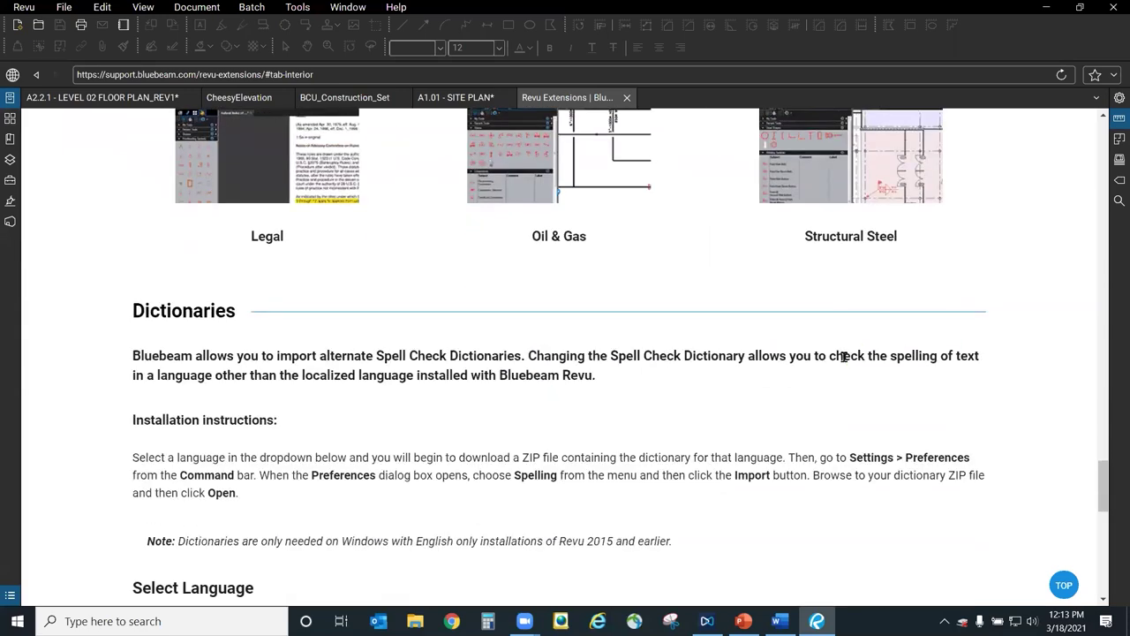
pyautogui.scroll(-4, 844, 357)
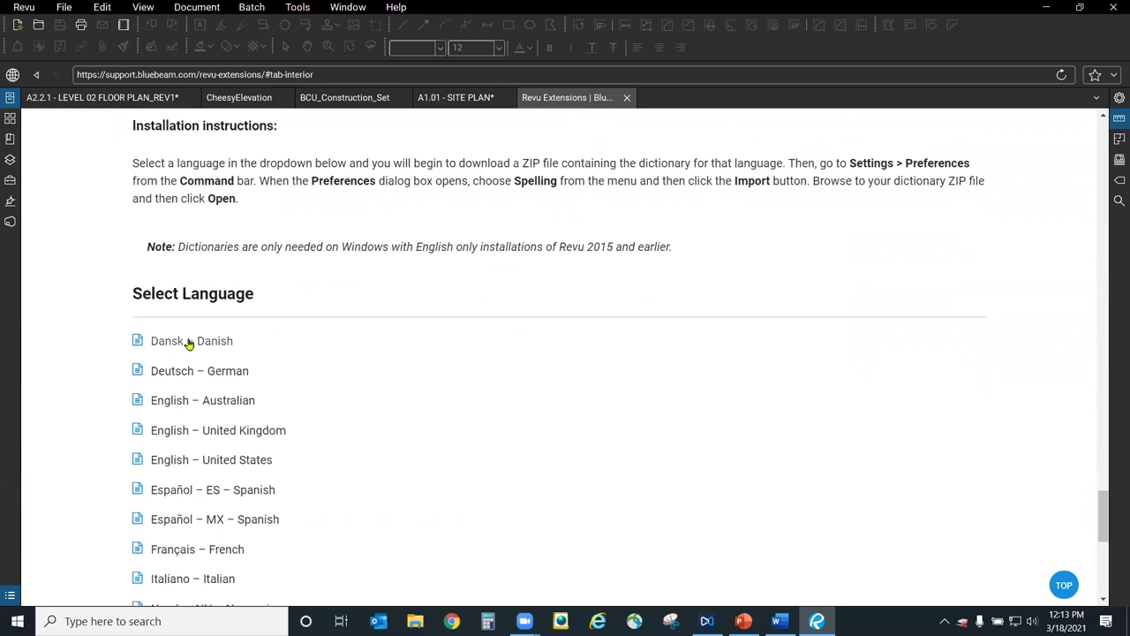
pyautogui.scroll(-3, 310, 434)
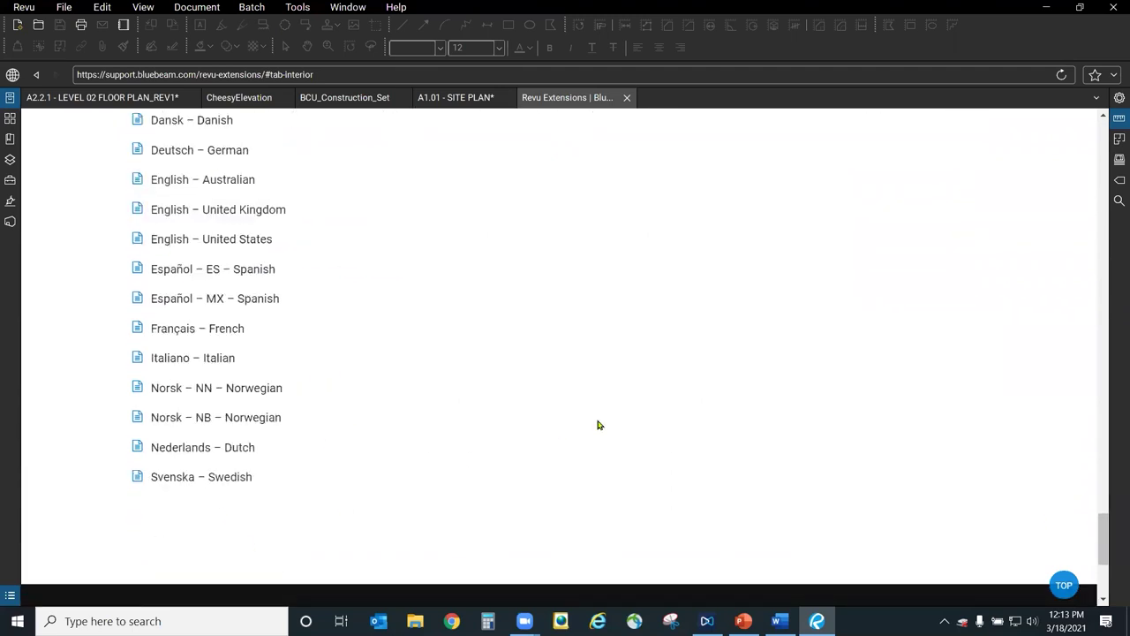
pyautogui.scroll(1, 598, 426)
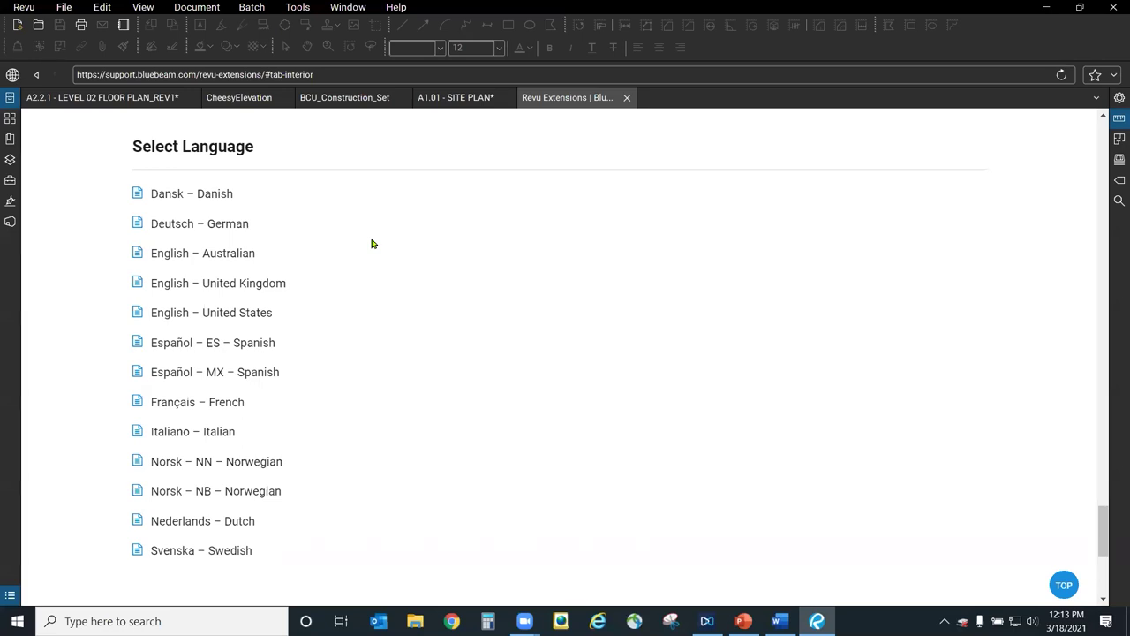
pyautogui.scroll(5, 954, 458)
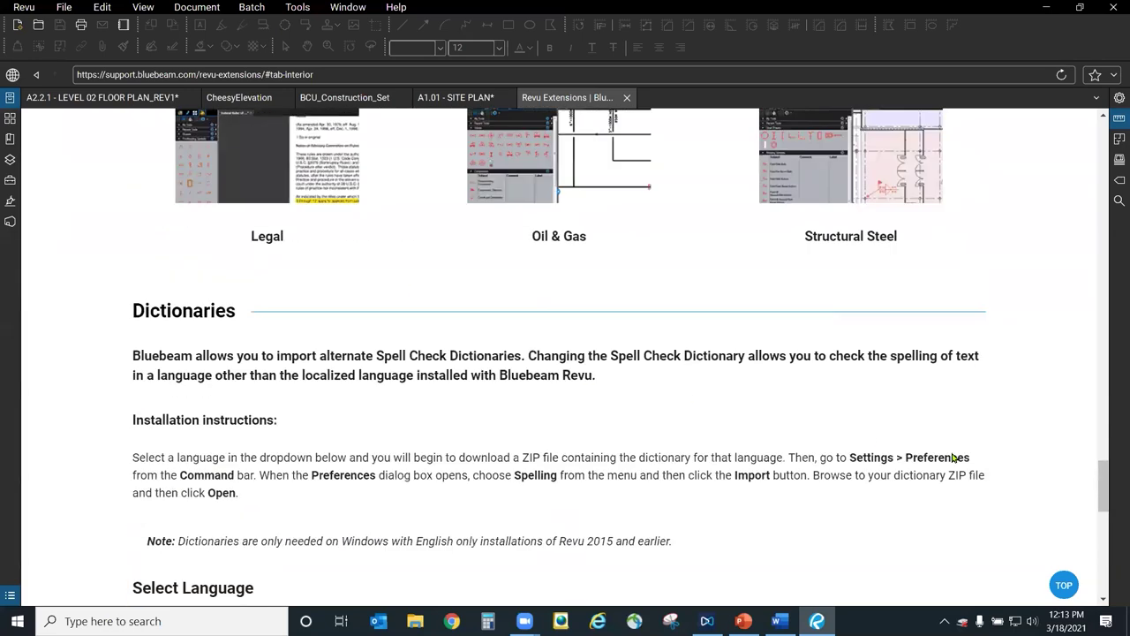
pyautogui.scroll(1, 954, 457)
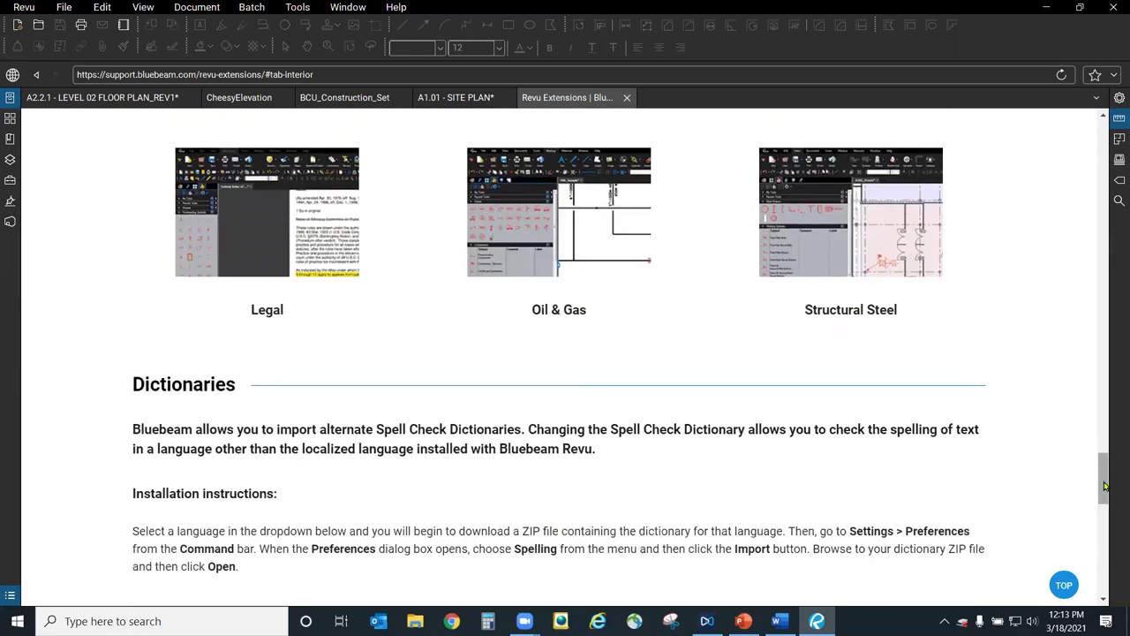
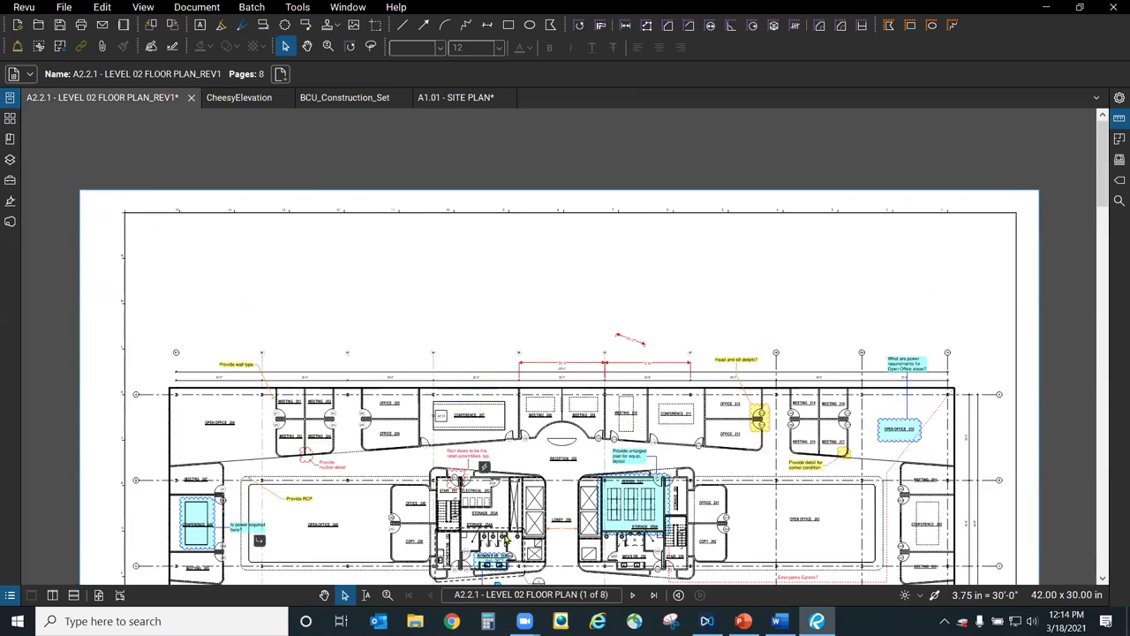
# Pan and zoom the floor plan to grid lines 03–05, then open the Tools > Markup menu.
pyautogui.click(324, 595)
pyautogui.moveTo(543, 463); pyautogui.dragTo(561, 283)
pyautogui.scroll(4, 533, 253)
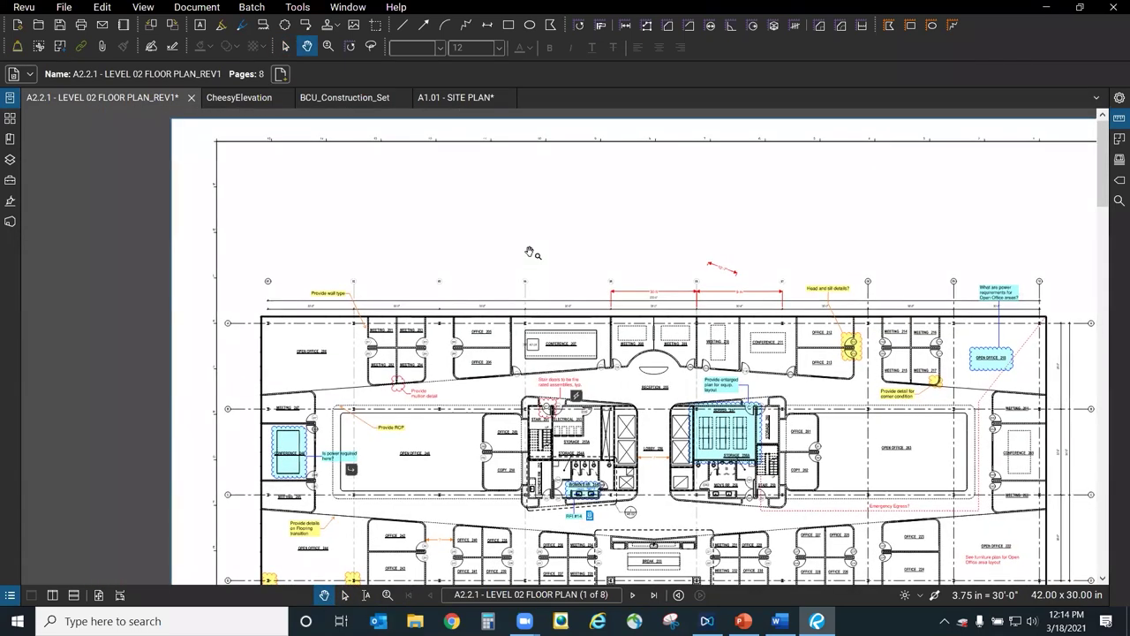
pyautogui.scroll(4, 591, 257)
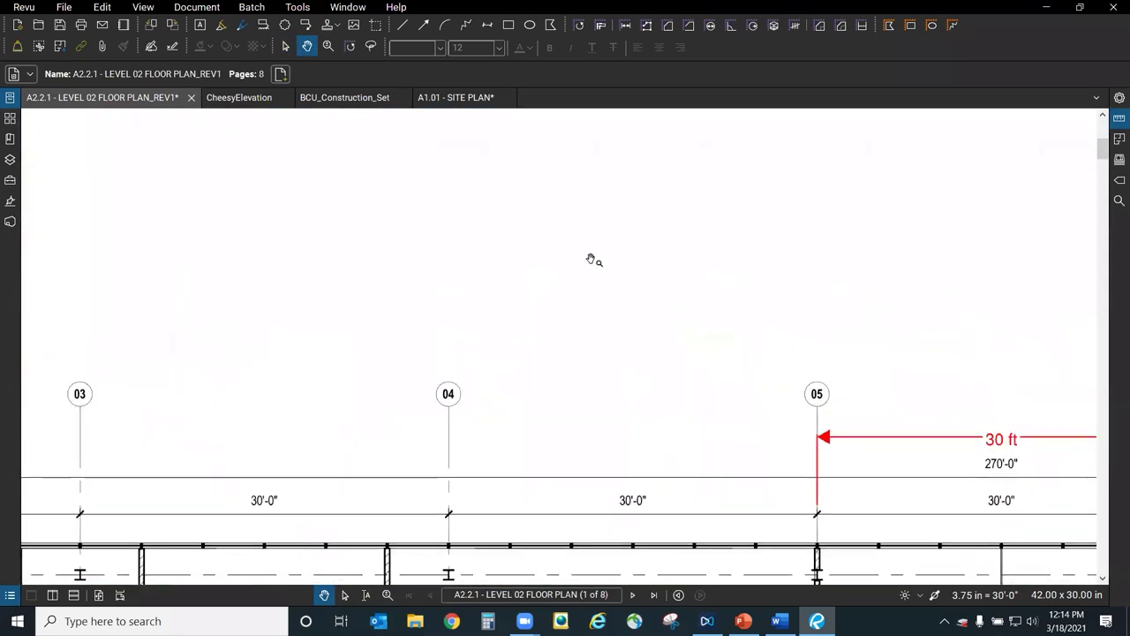
pyautogui.click(300, 8)
pyautogui.moveTo(304, 21)
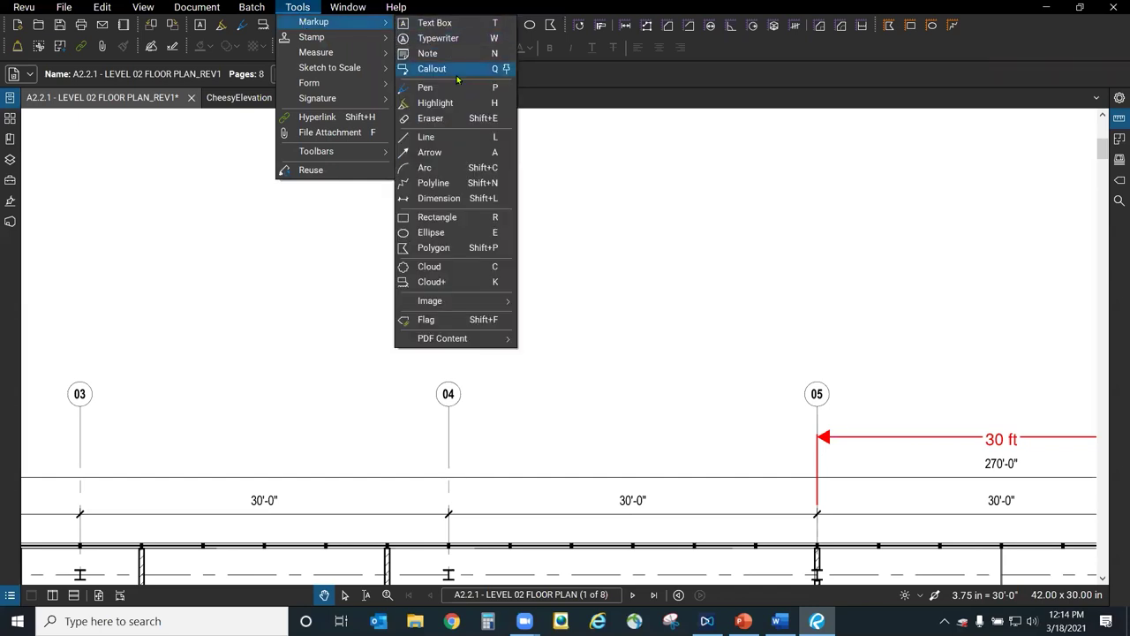
# Draw a text box above grid lines 04–05 reading 'Textbox', then select it.
pyautogui.click(457, 23)
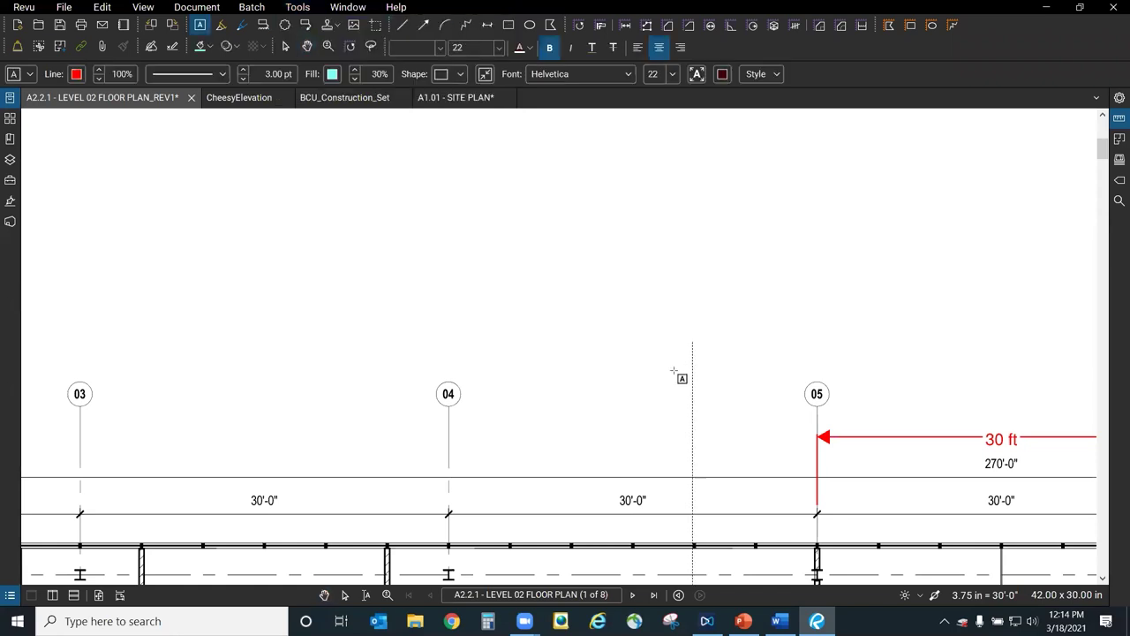
pyautogui.moveTo(513, 255); pyautogui.dragTo(732, 368)
pyautogui.write('Textbox')
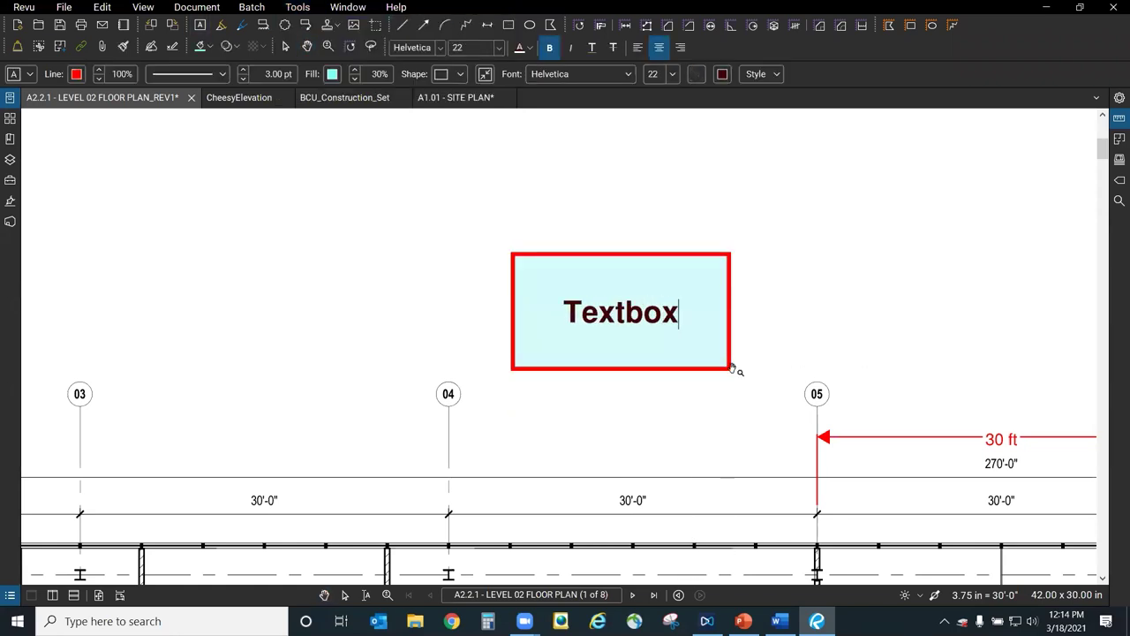
pyautogui.click(858, 292)
pyautogui.click(867, 289)
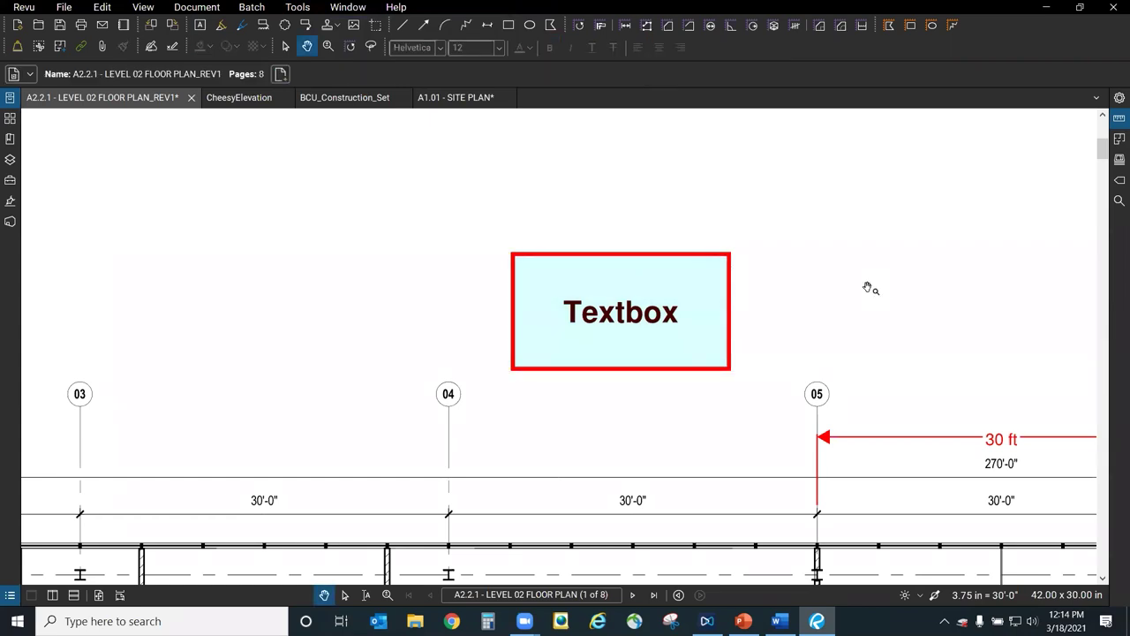
pyautogui.click(740, 311)
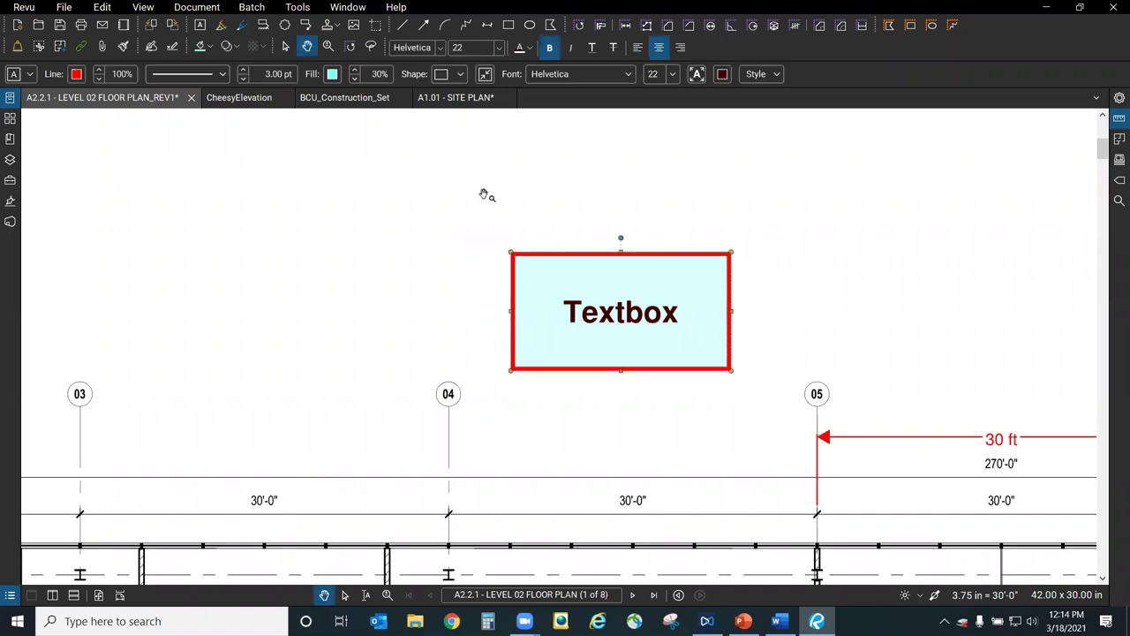
# Add three leader arrows to the Textbox markup, pointing toward grid line 03 and the upper left.
pyautogui.rightClick(522, 291)
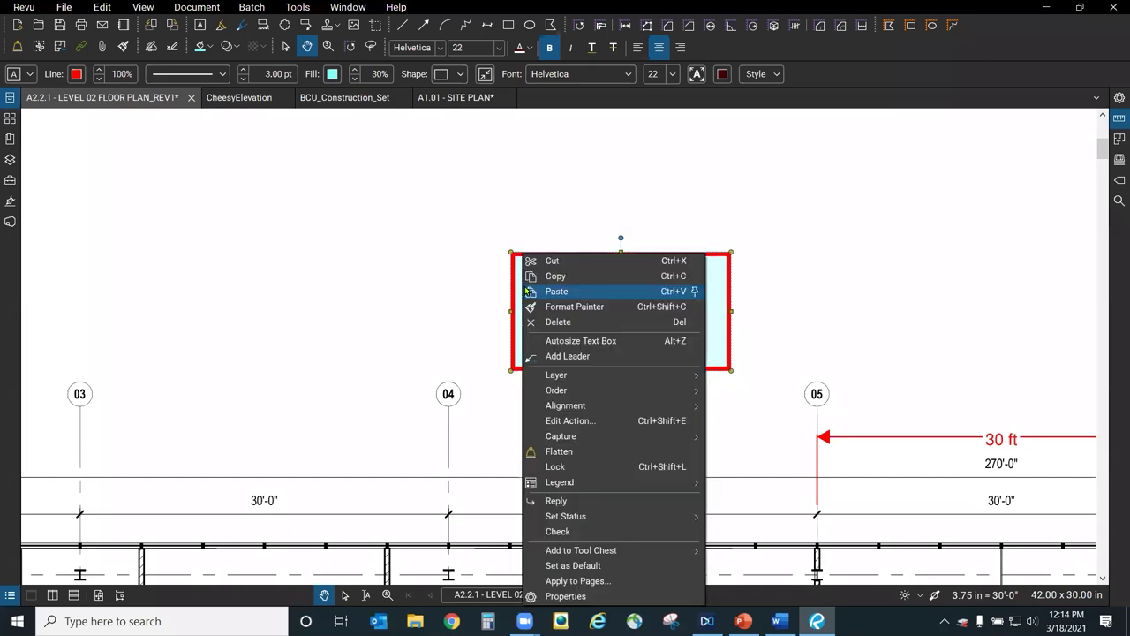
pyautogui.click(592, 360)
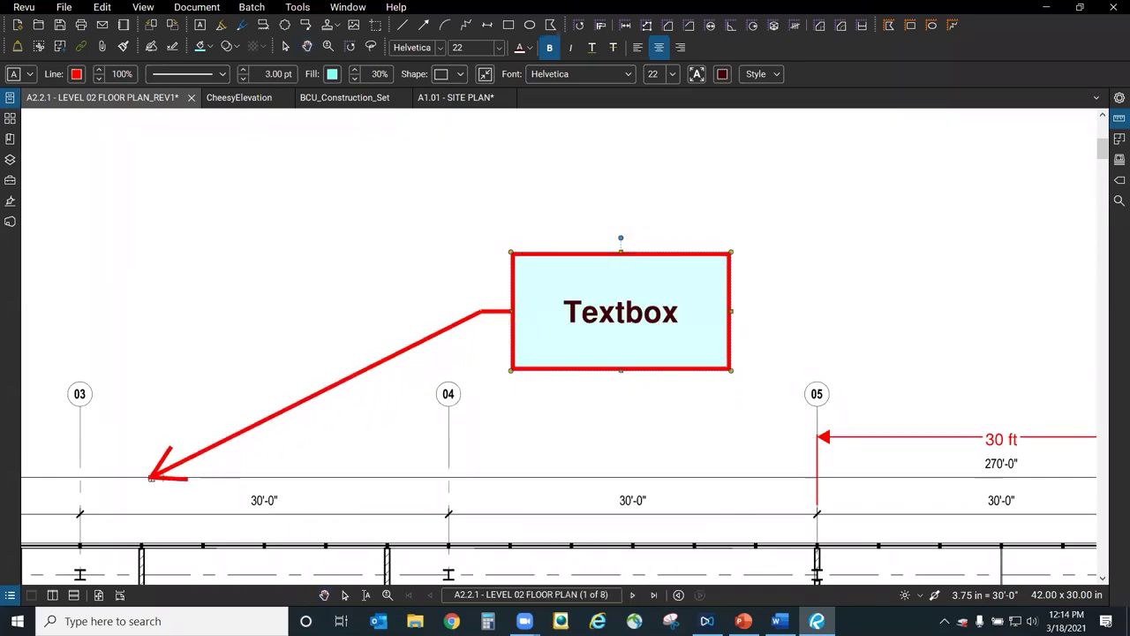
pyautogui.click(177, 470)
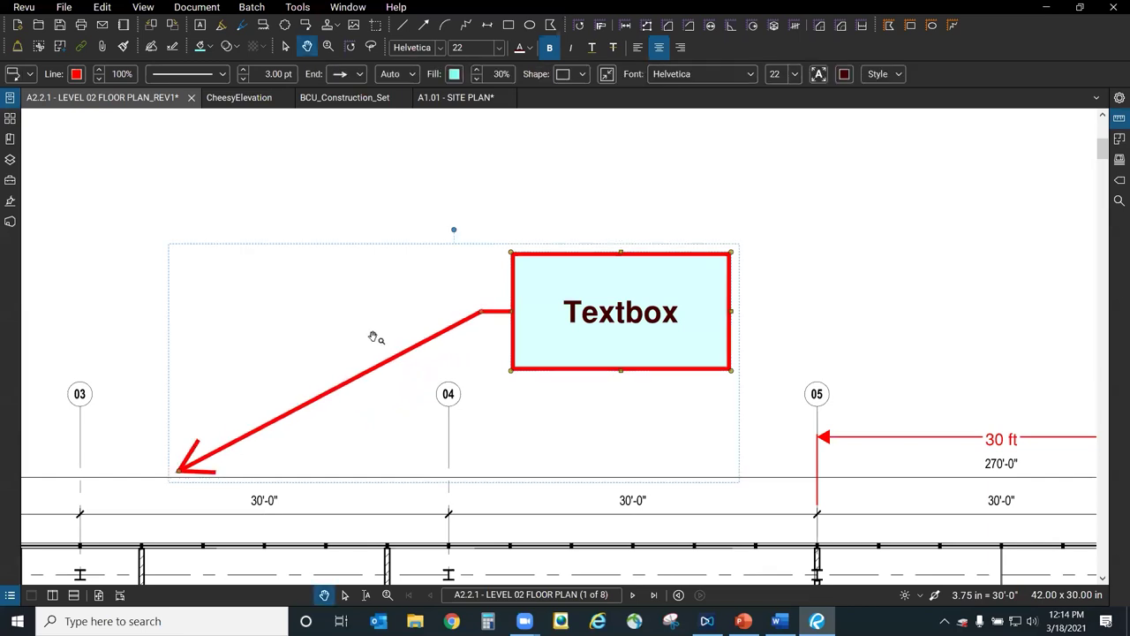
pyautogui.rightClick(510, 303)
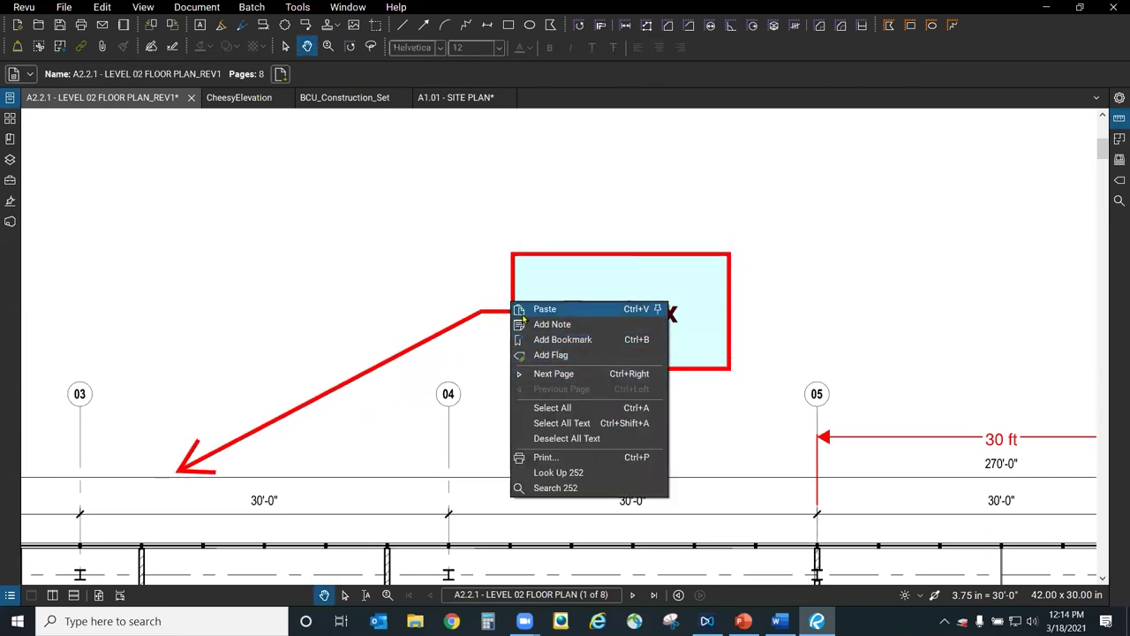
pyautogui.click(534, 284)
pyautogui.rightClick(536, 288)
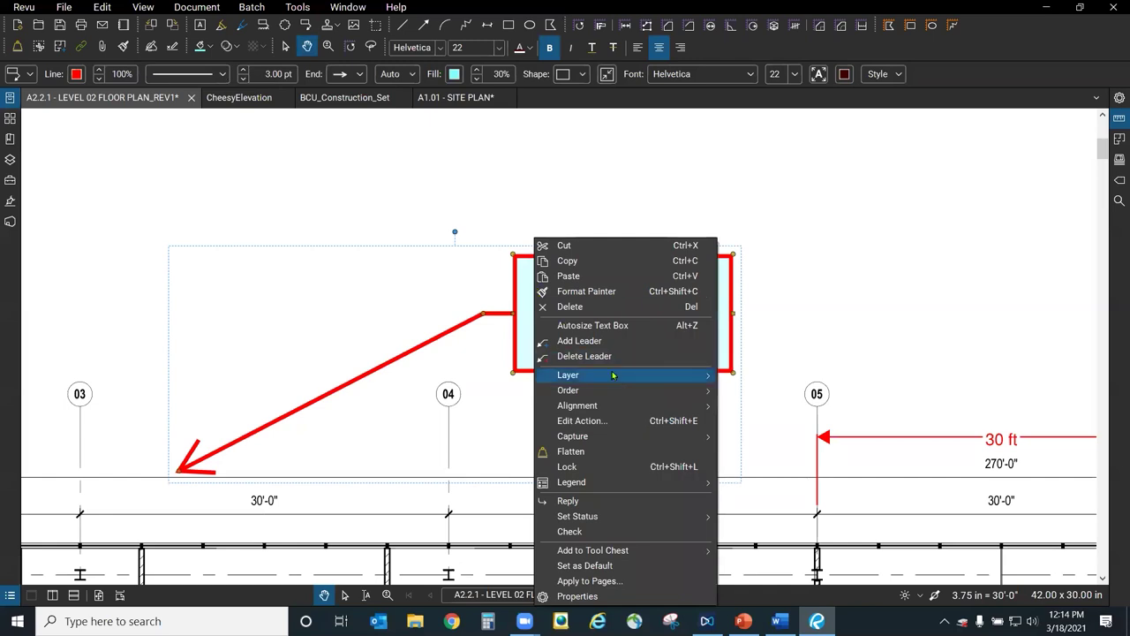
pyautogui.click(579, 341)
pyautogui.click(136, 313)
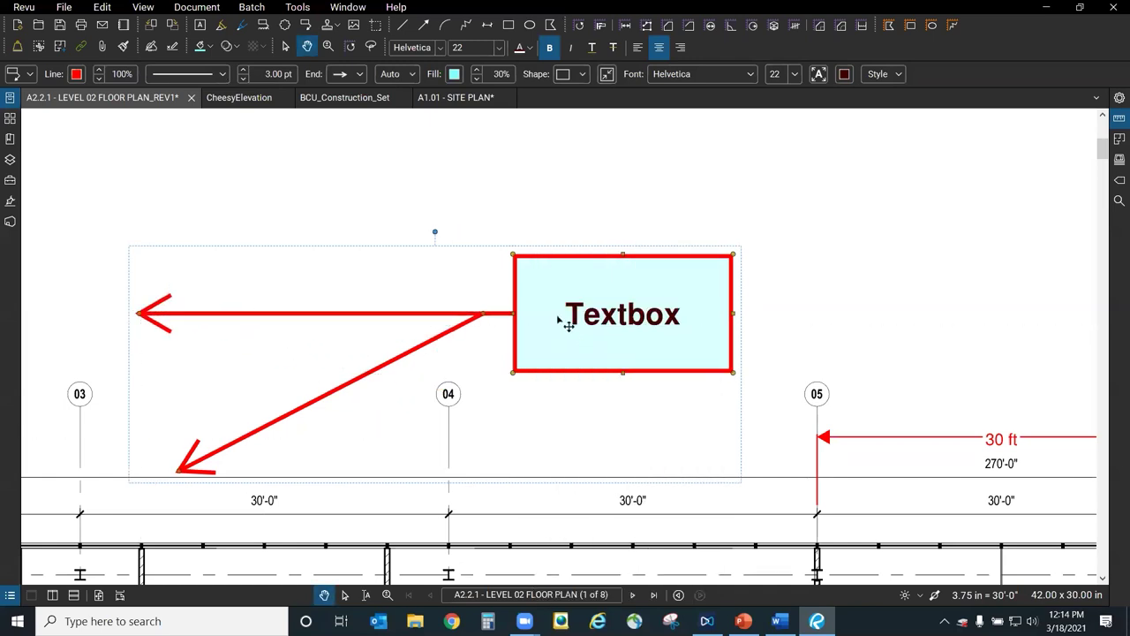
pyautogui.rightClick(537, 306)
pyautogui.click(587, 343)
pyautogui.click(178, 150)
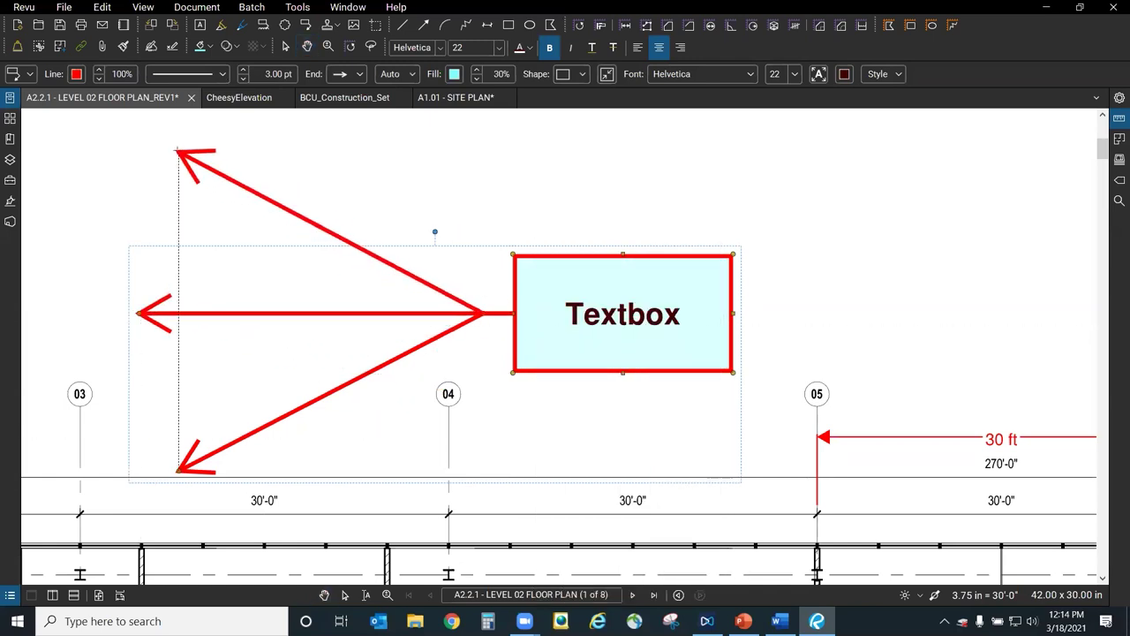
# Delete the middle leader, leaving two arrows fanning up-left and down-left.
pyautogui.hotkey('shift', 'v')
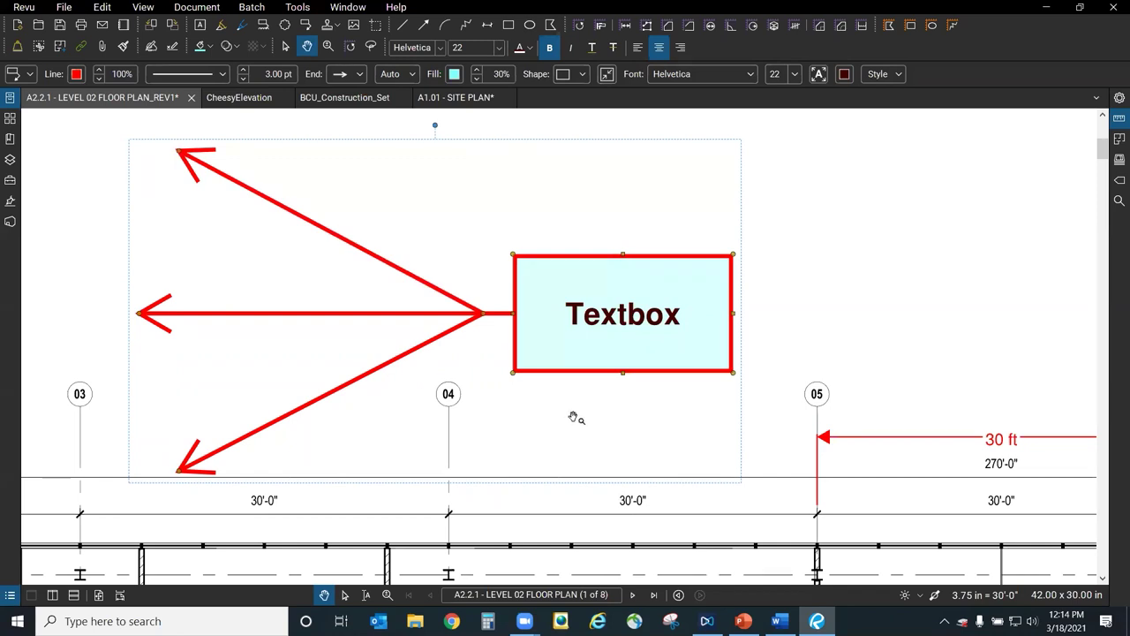
pyautogui.rightClick(358, 322)
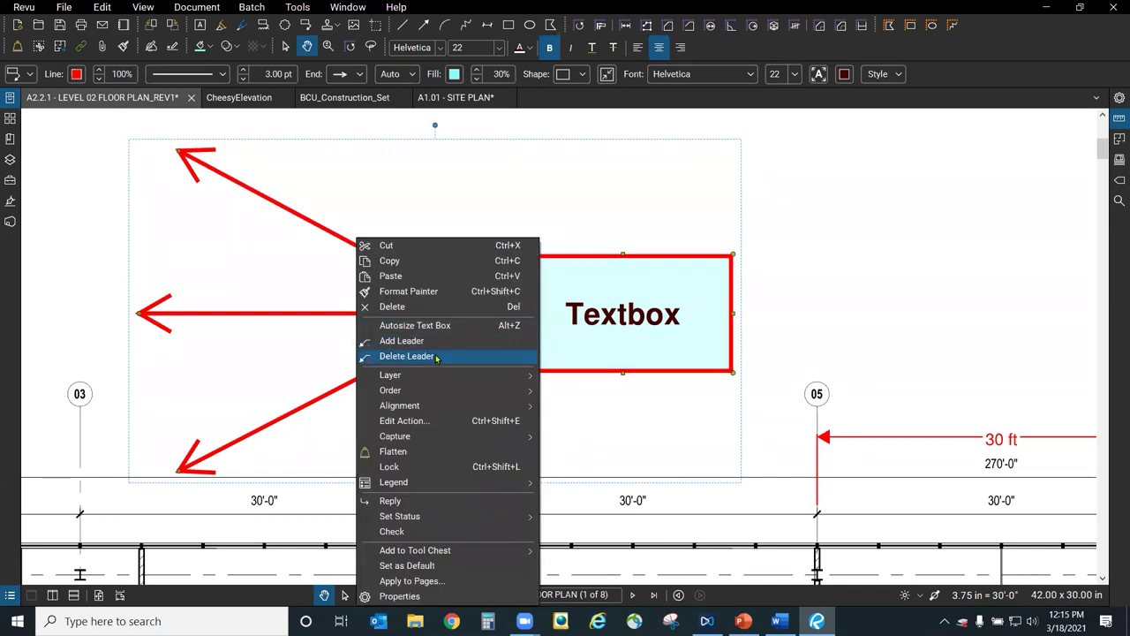
pyautogui.click(436, 358)
pyautogui.scroll(-2, 341, 409)
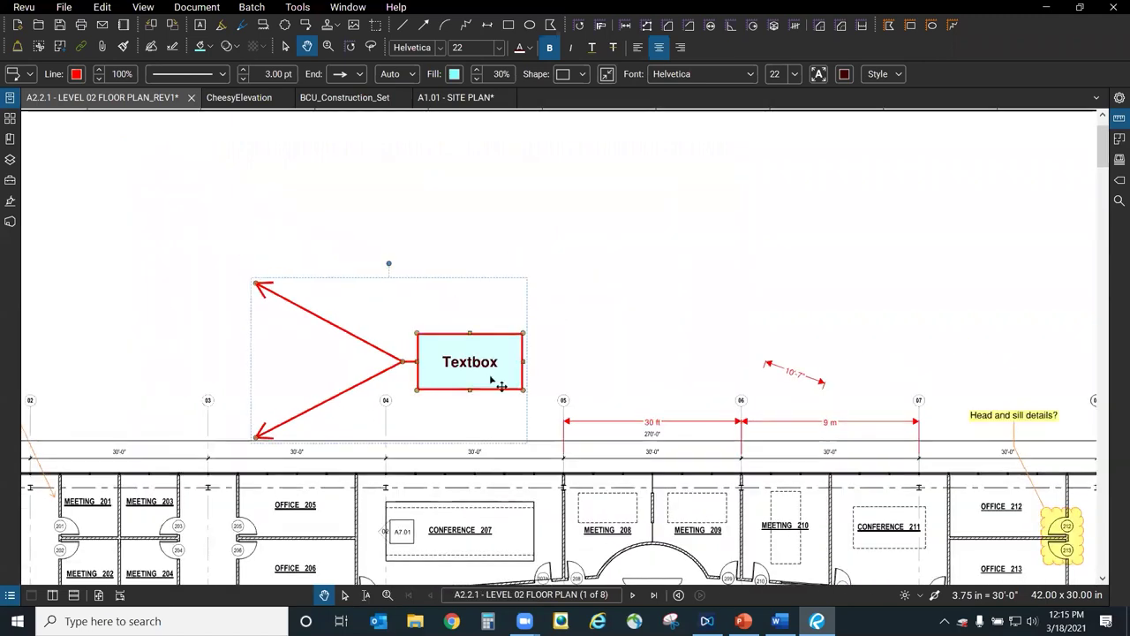
pyautogui.click(650, 300)
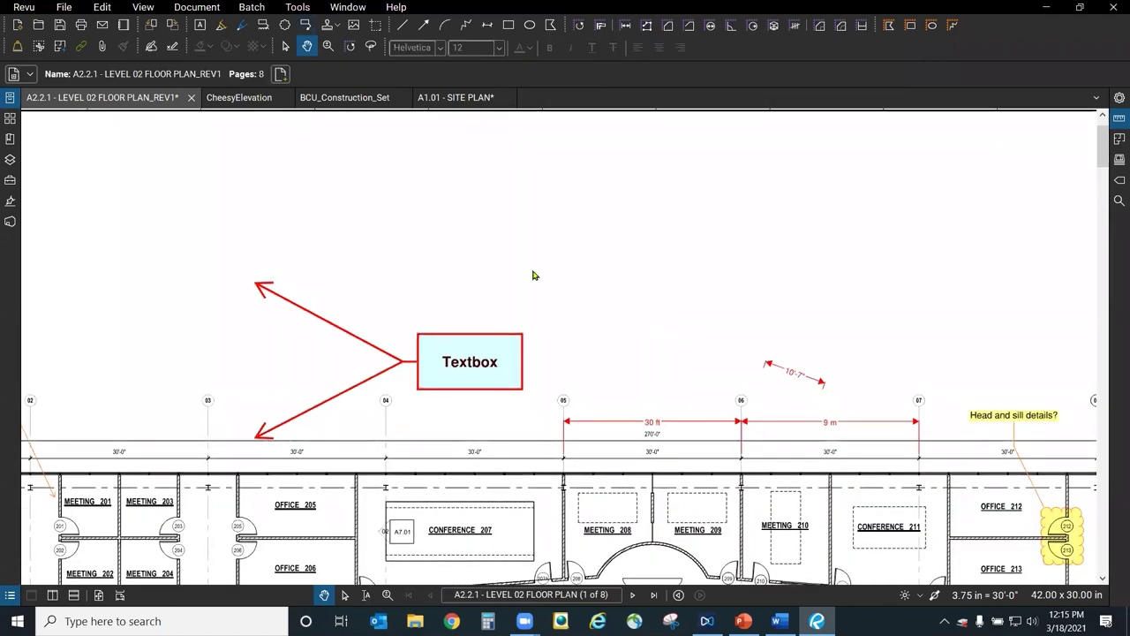
# Place a callout pointing near grid line 05 with the text 'Something'.
pyautogui.press('q')
pyautogui.click(654, 378)
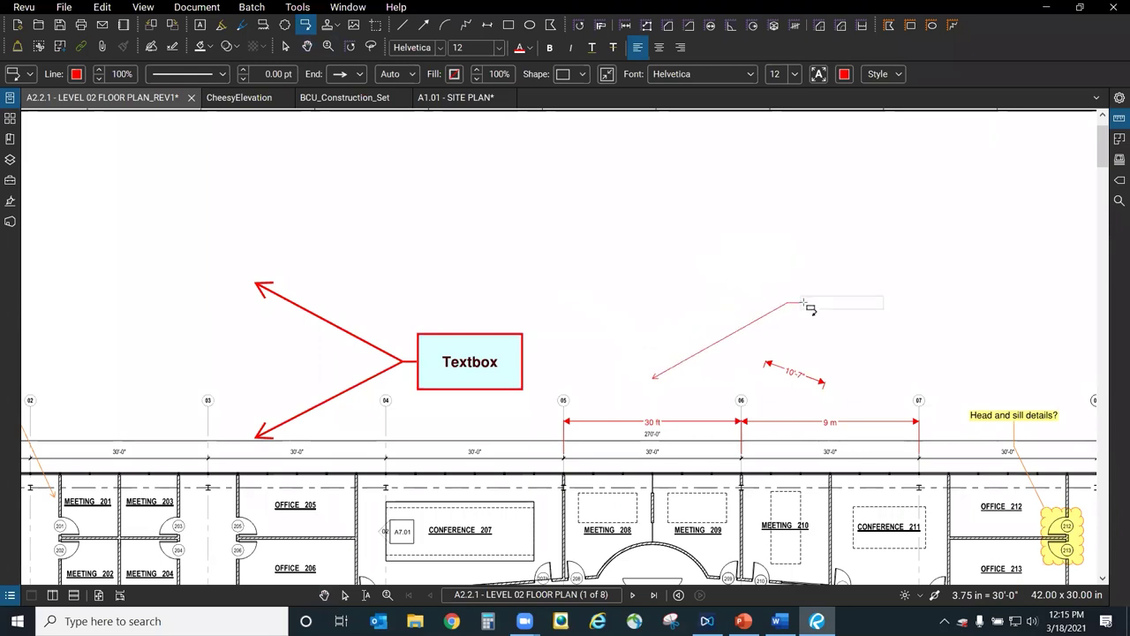
pyautogui.click(829, 304)
pyautogui.write('Something')
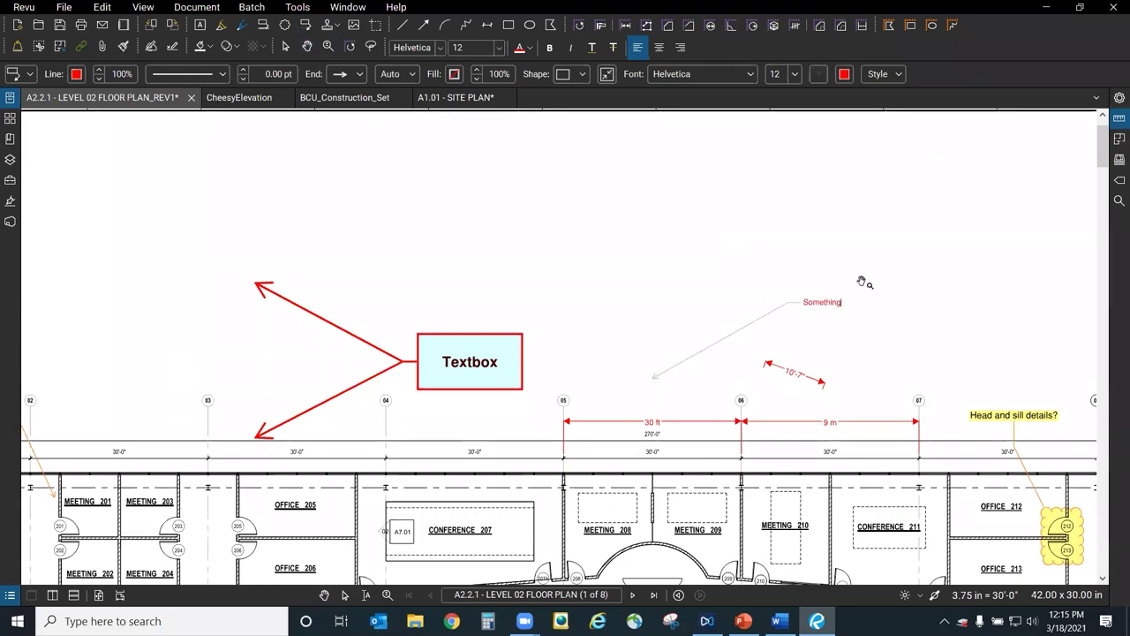
pyautogui.press('Escape')
pyautogui.scroll(3, 860, 331)
pyautogui.press('Escape')
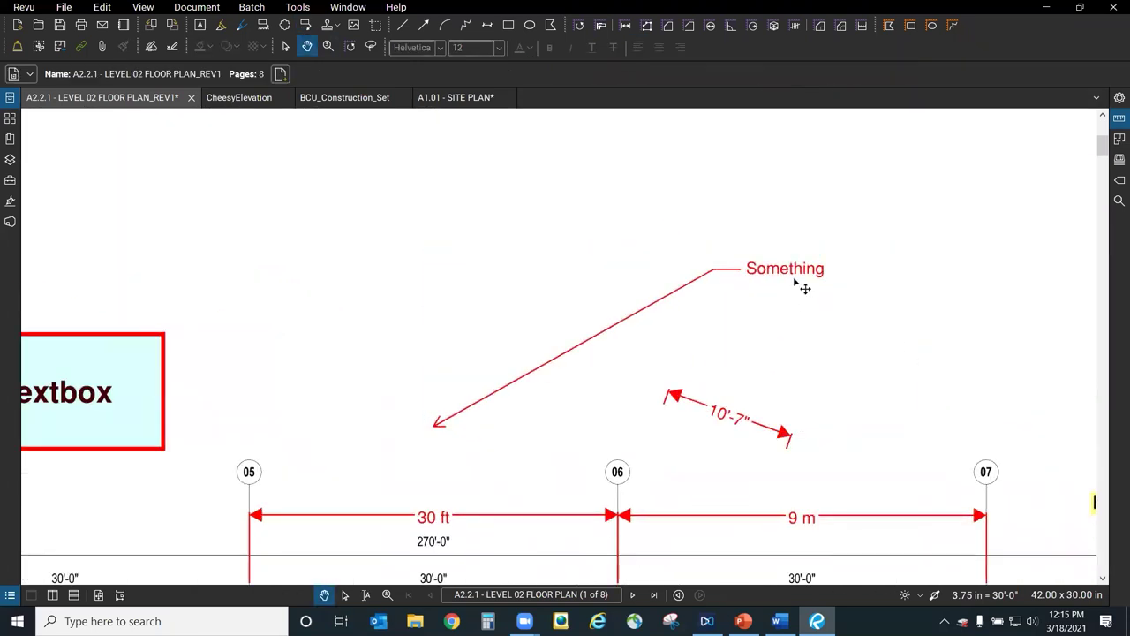
# Remove the Something callout's leader and move its text between grid lines 05 and 06.
pyautogui.click(791, 276)
pyautogui.rightClick(768, 270)
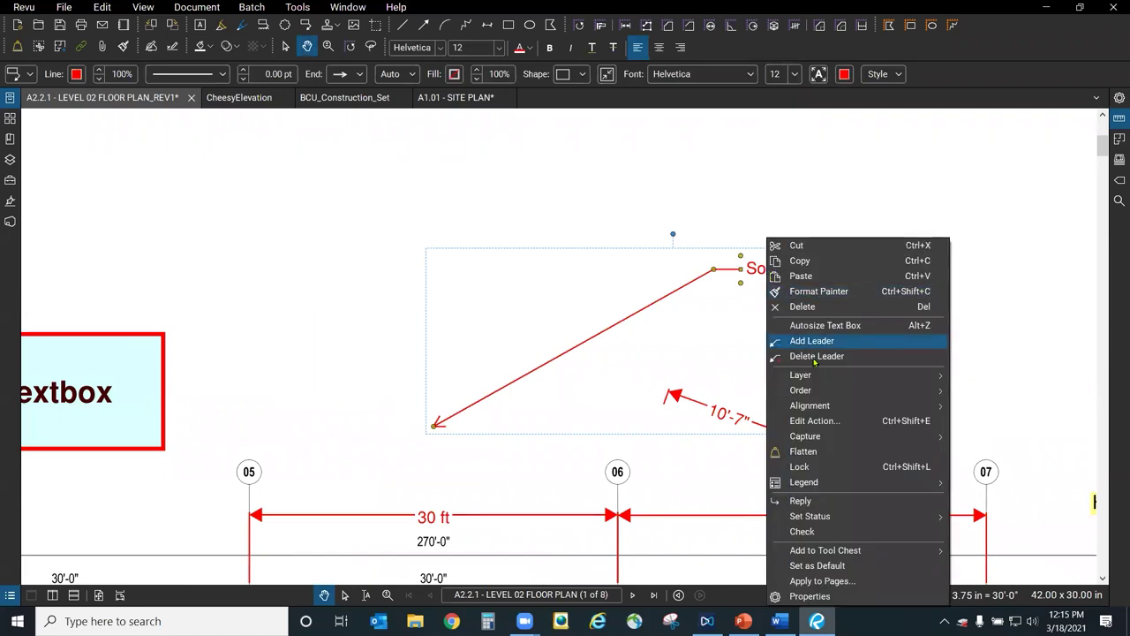
pyautogui.click(815, 356)
pyautogui.moveTo(797, 283); pyautogui.dragTo(485, 351)
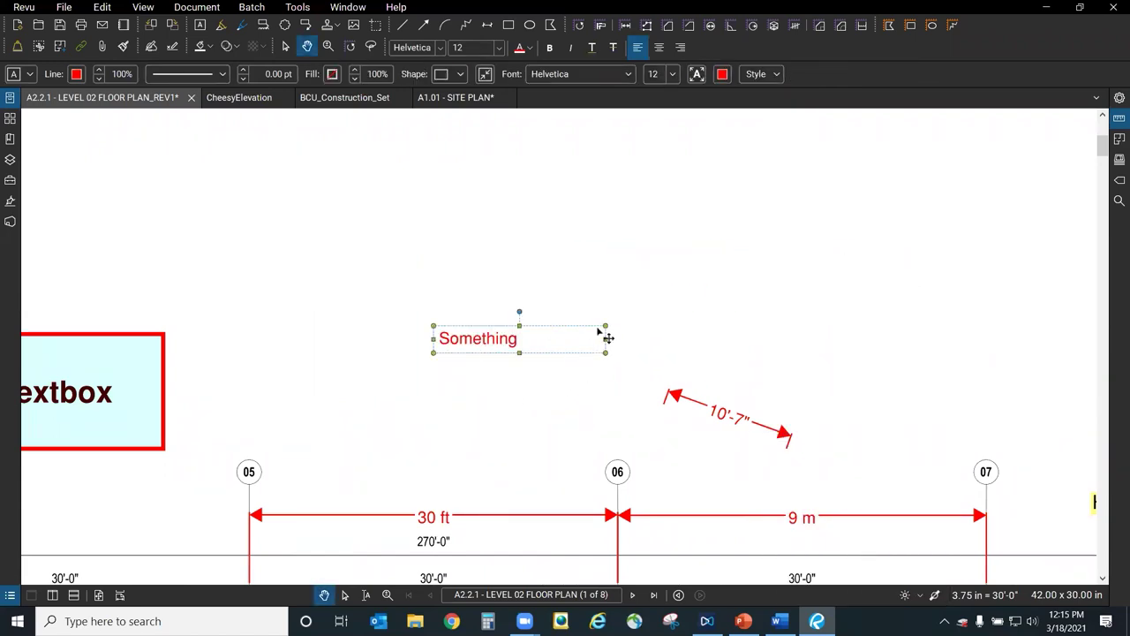
# Stretch the Textbox box larger toward the upper right, then autosize it to fit its text.
pyautogui.click(889, 295)
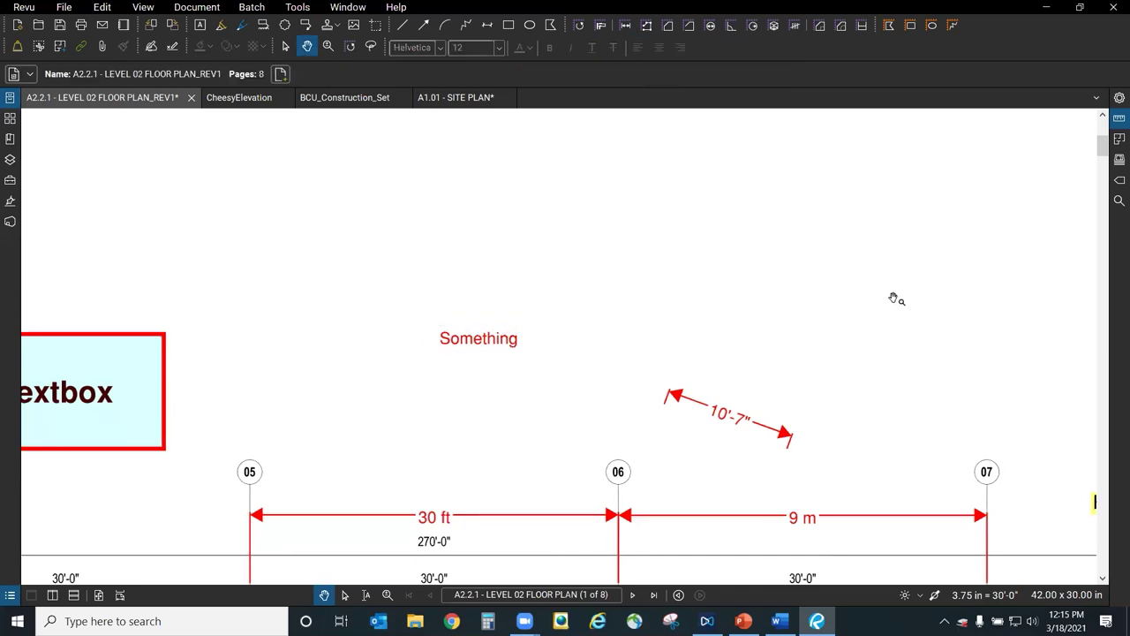
pyautogui.scroll(-5, 888, 295)
pyautogui.scroll(4, 459, 362)
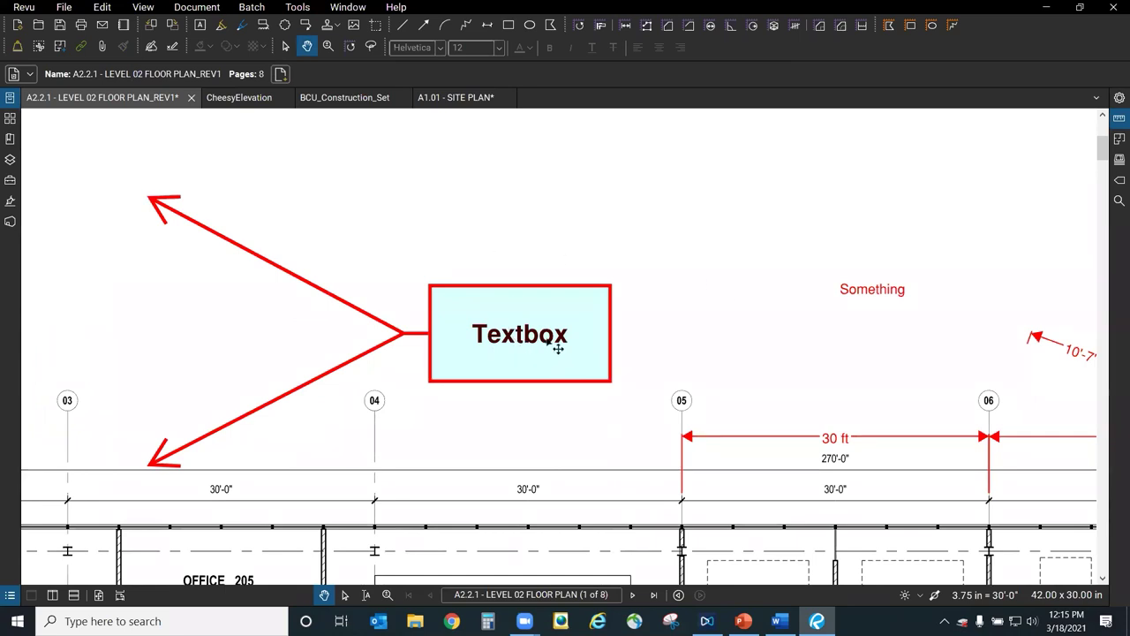
pyautogui.click(558, 349)
pyautogui.moveTo(611, 284); pyautogui.dragTo(821, 145)
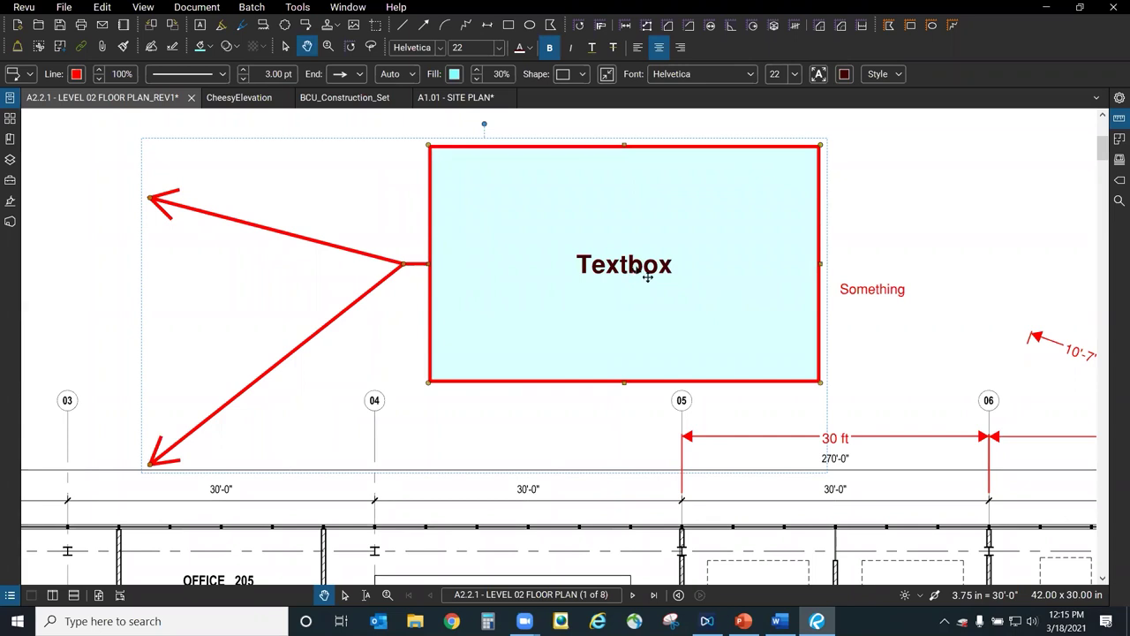
pyautogui.rightClick(637, 270)
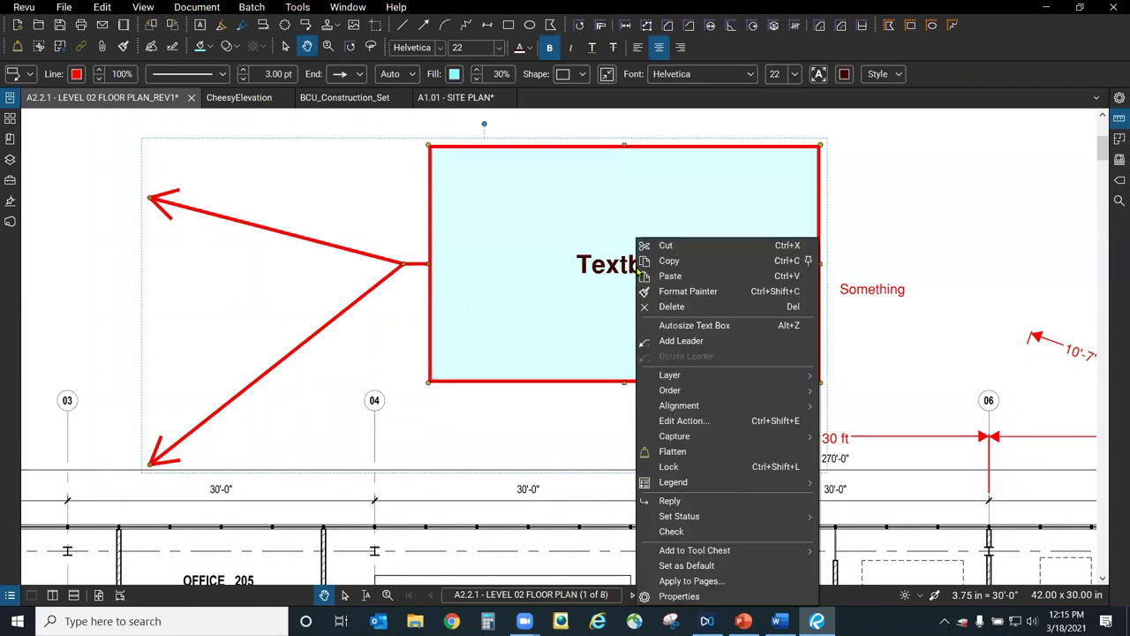
pyautogui.click(746, 326)
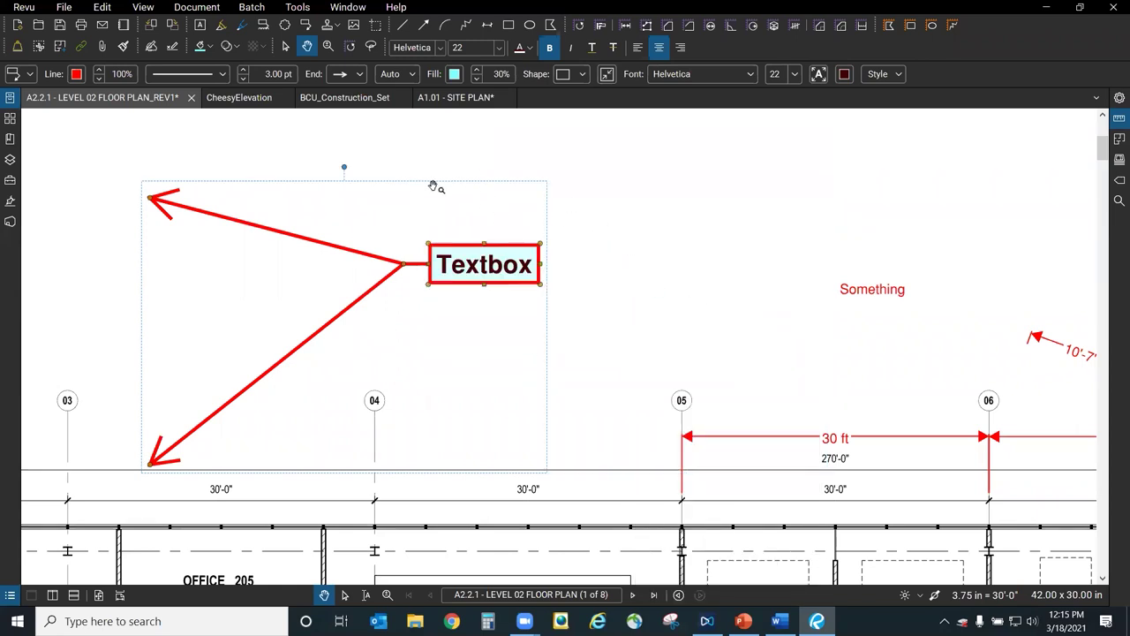
pyautogui.click(507, 310)
# Insert 'gaergaergaergaergaergaergg' into the Textbox text so the box wraps to five lines.
pyautogui.scroll(3, 494, 262)
pyautogui.doubleClick(497, 262)
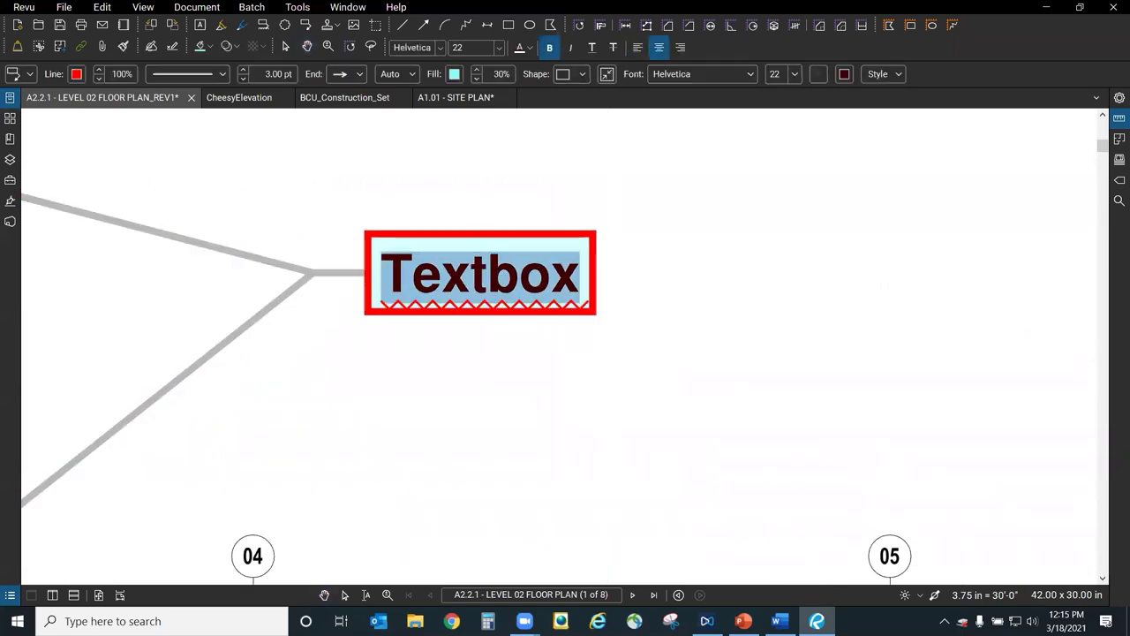
pyautogui.click(471, 276)
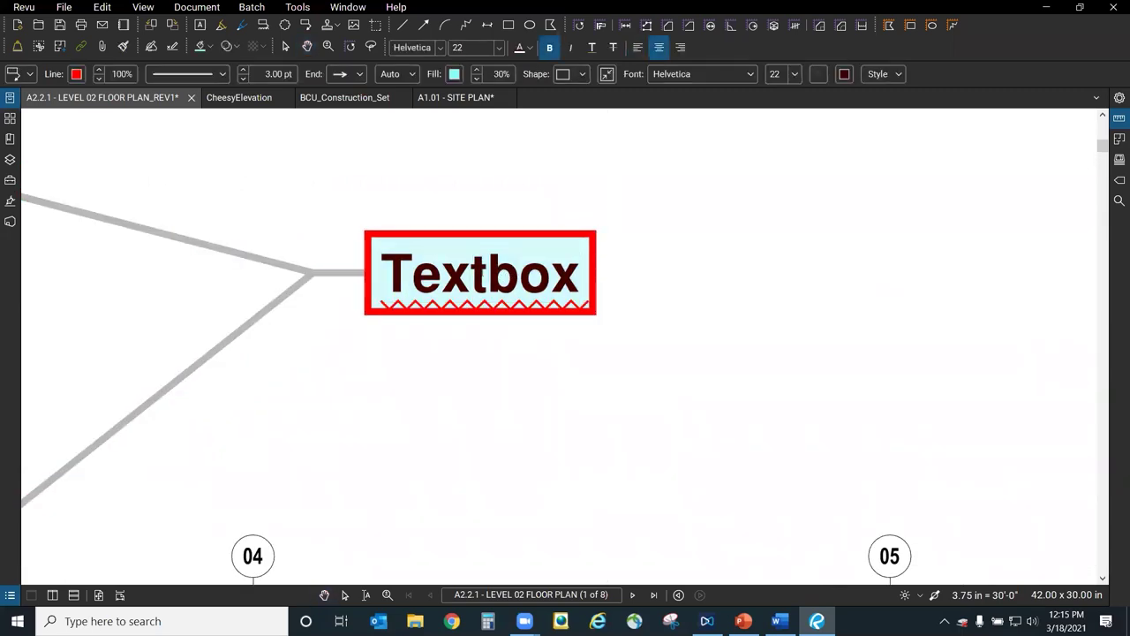
pyautogui.write('gaergaergaergaergaergaergg')
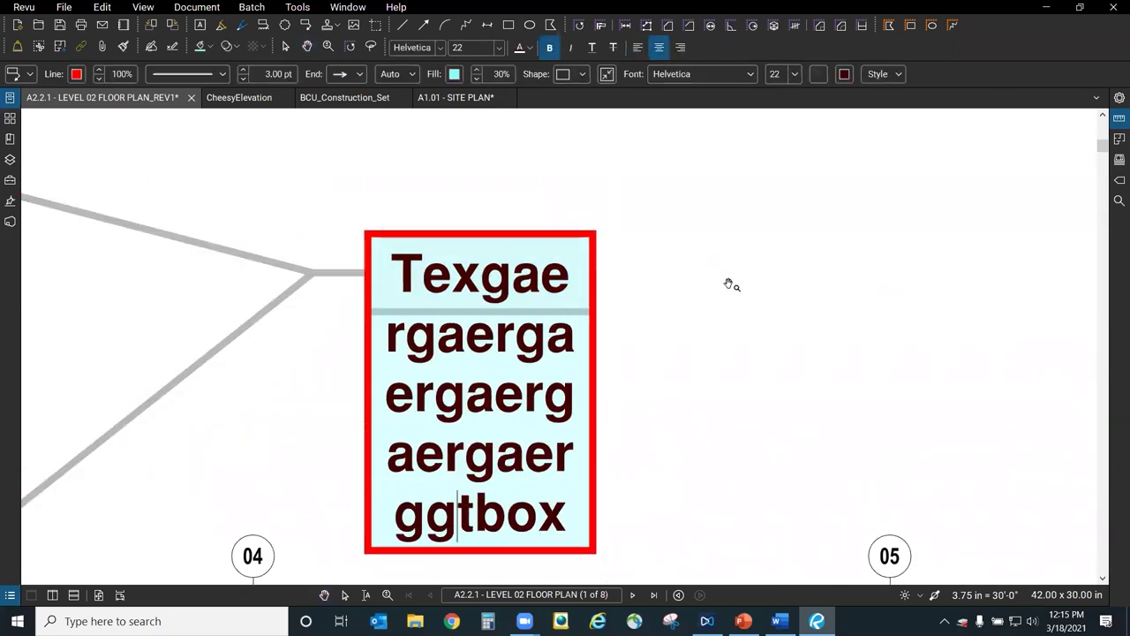
pyautogui.press('Escape')
pyautogui.scroll(-4, 786, 346)
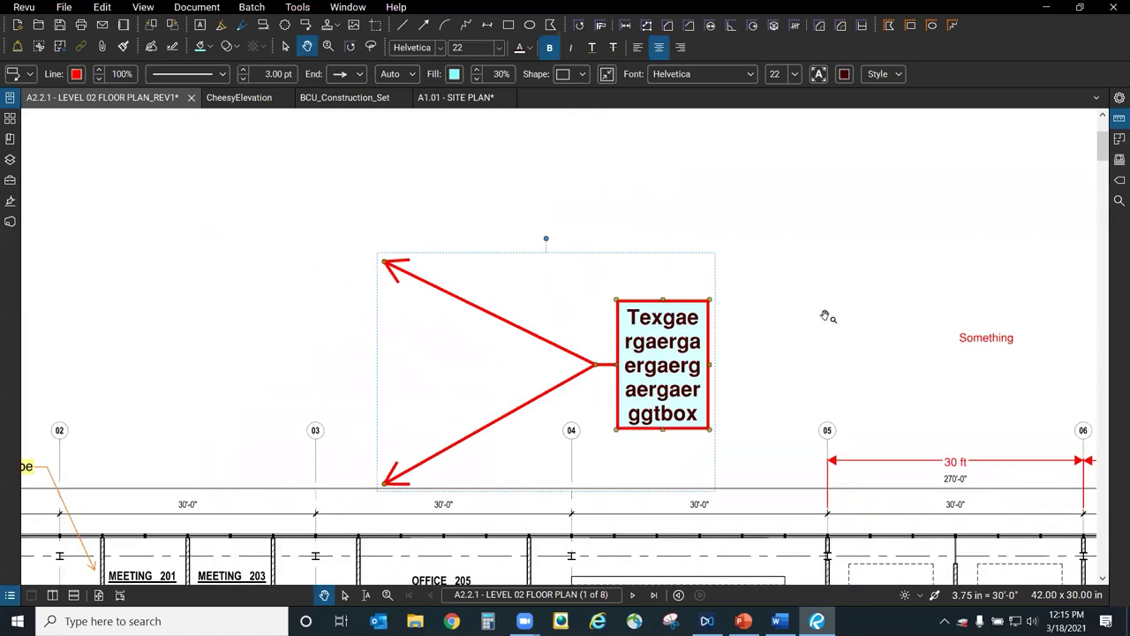
pyautogui.press('Escape')
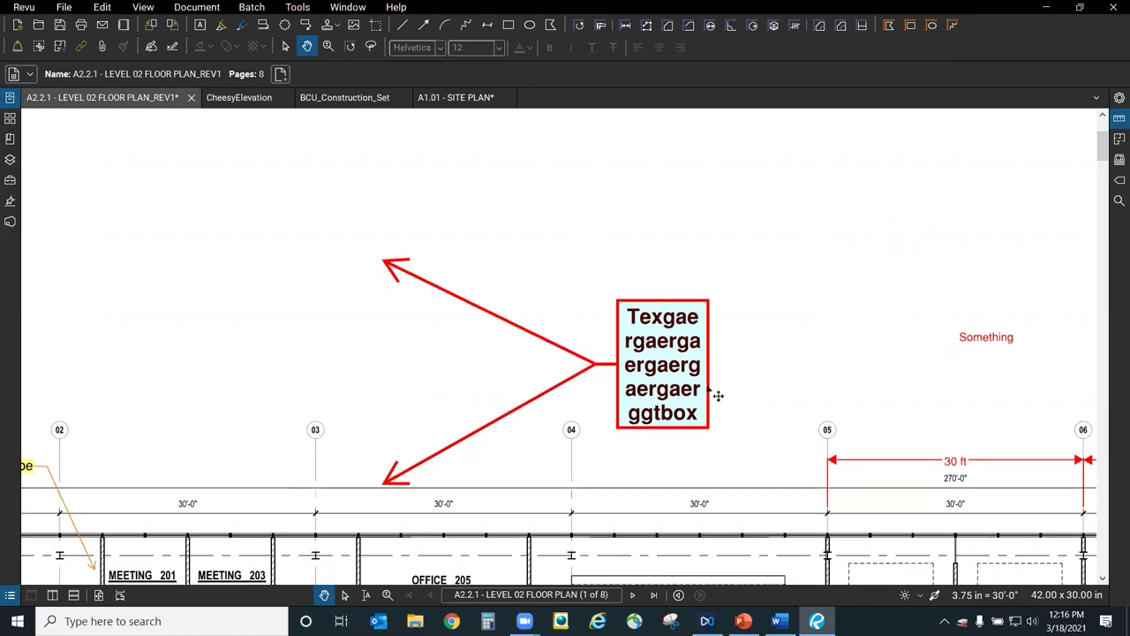
# Widen the callout's text box so its text reflows onto three lines.
pyautogui.click(677, 344)
pyautogui.doubleClick(701, 329)
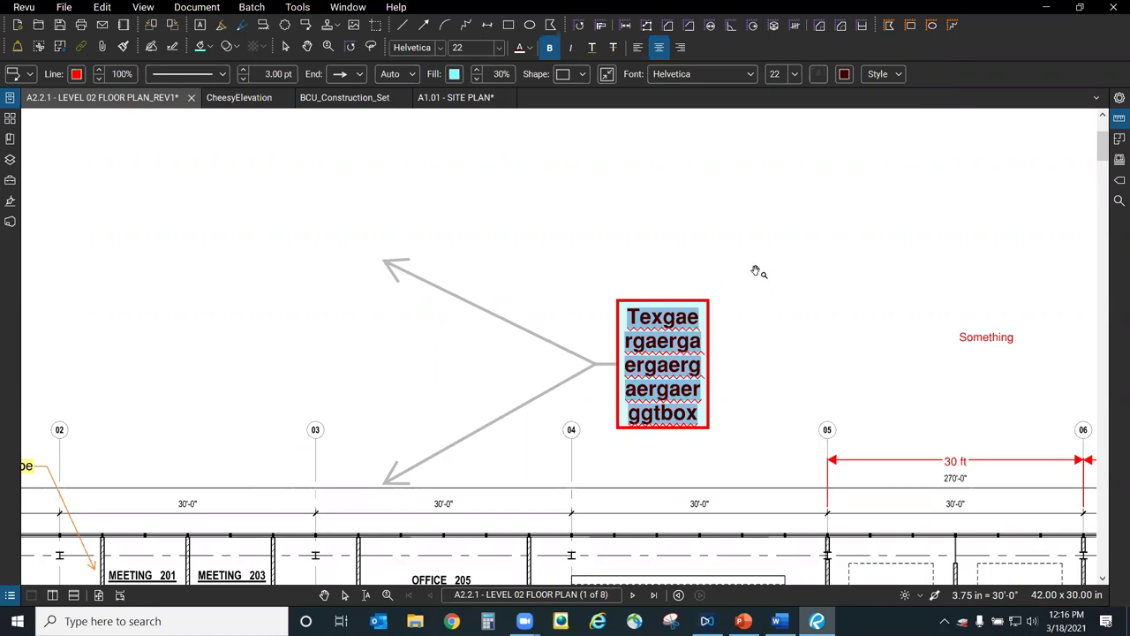
pyautogui.press('Escape')
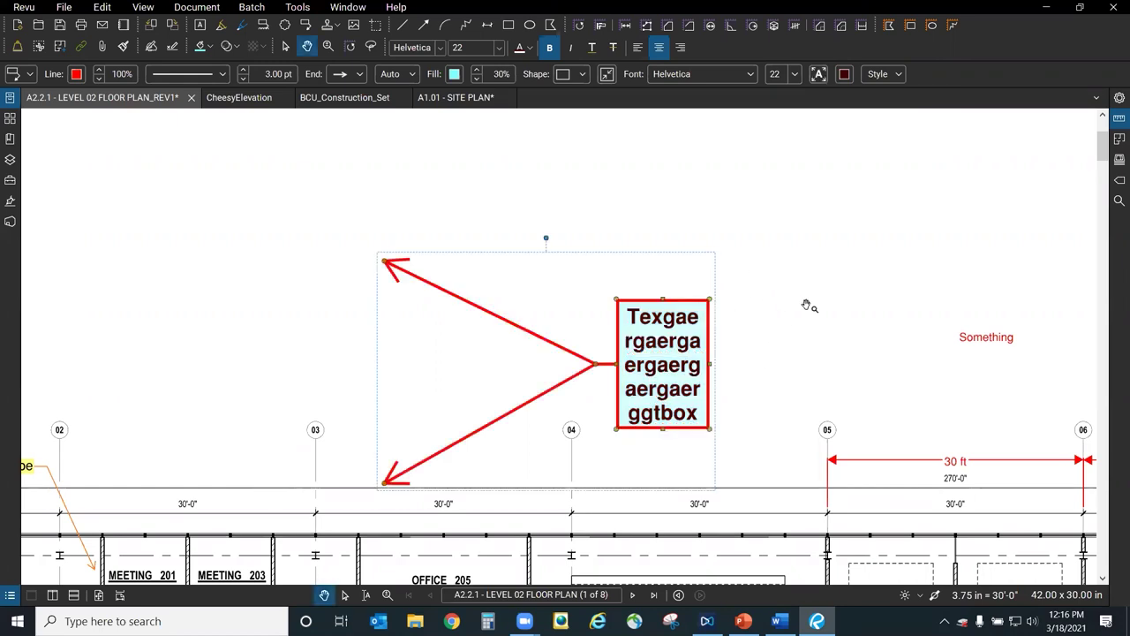
pyautogui.moveTo(711, 364); pyautogui.dragTo(781, 348)
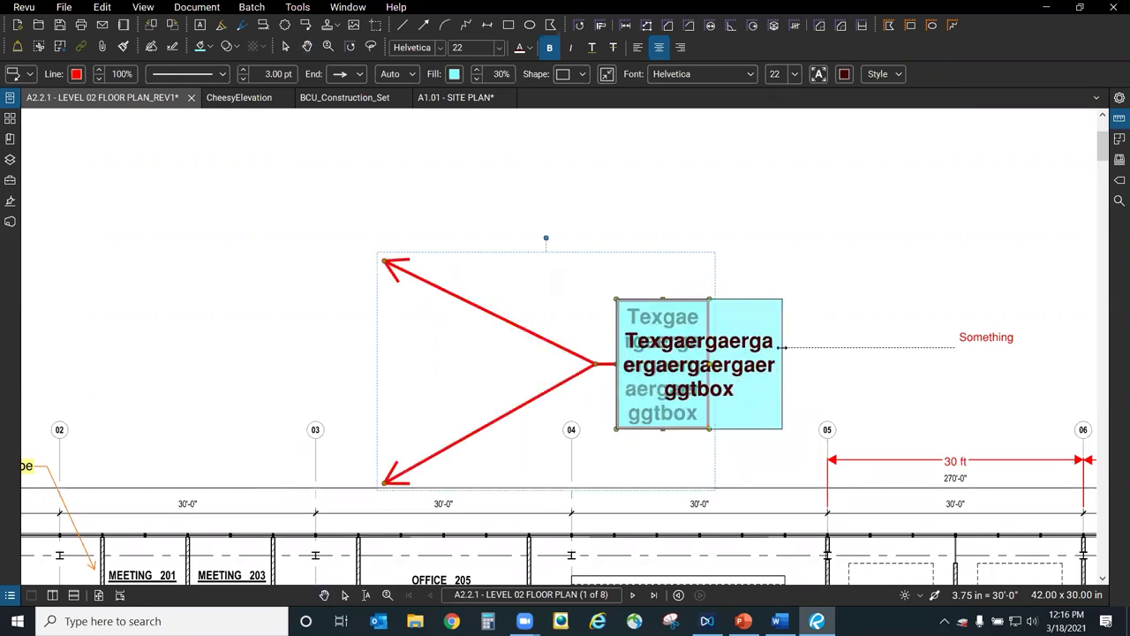
pyautogui.click(834, 316)
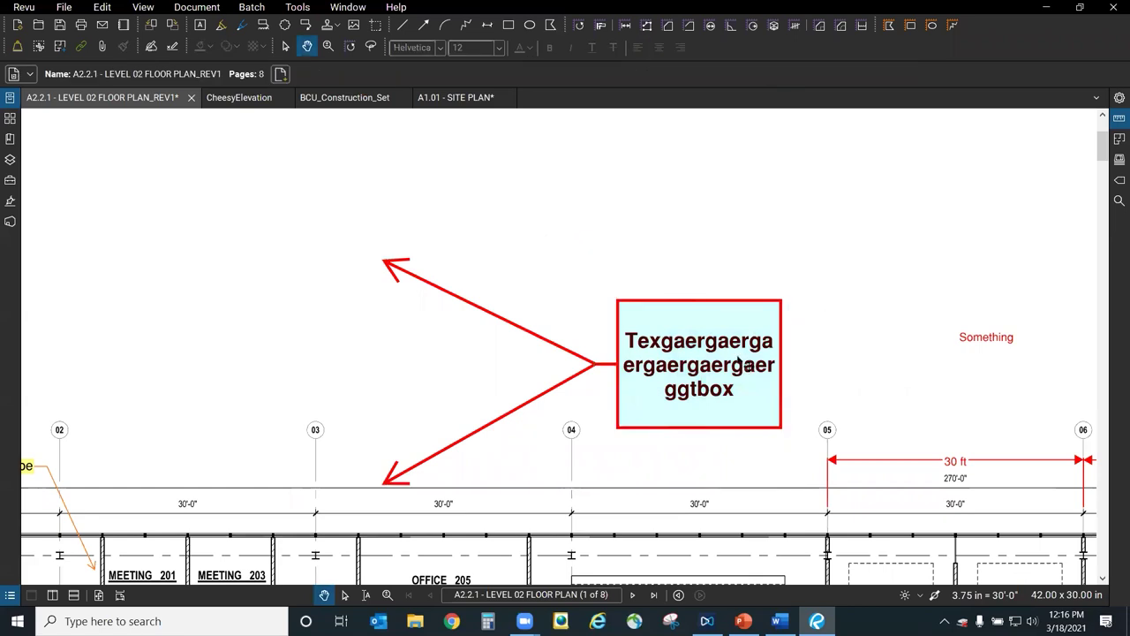
# Move the callout to the sheet's upper-left corner and pull both arrow tips closer to it.
pyautogui.click(747, 370)
pyautogui.moveTo(741, 316); pyautogui.dragTo(739, 237)
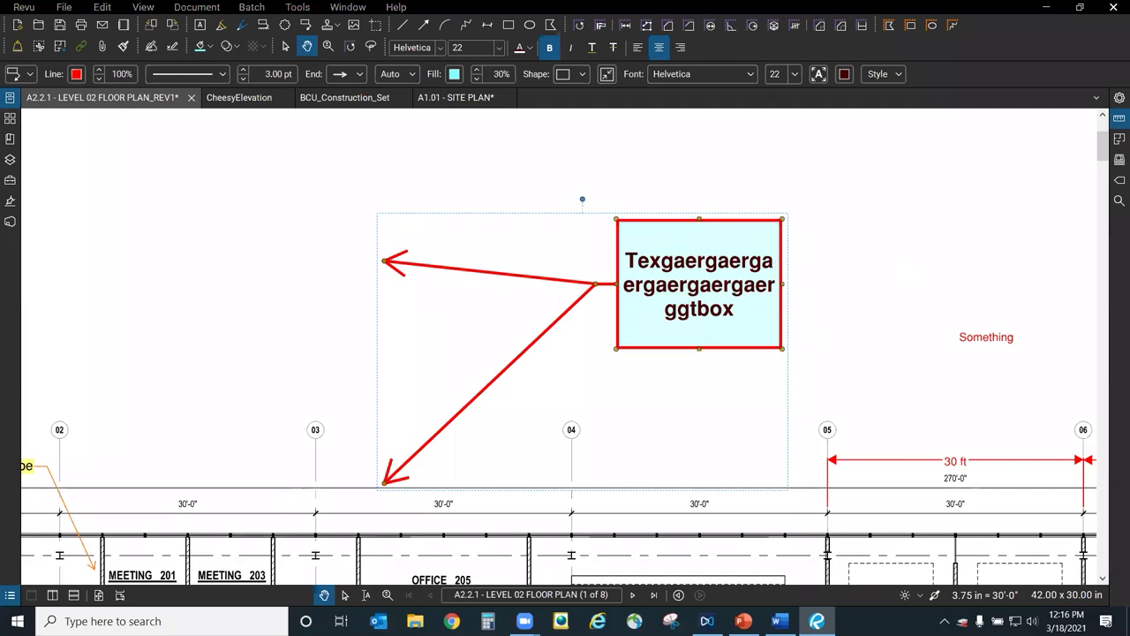
pyautogui.moveTo(868, 195); pyautogui.dragTo(870, 194)
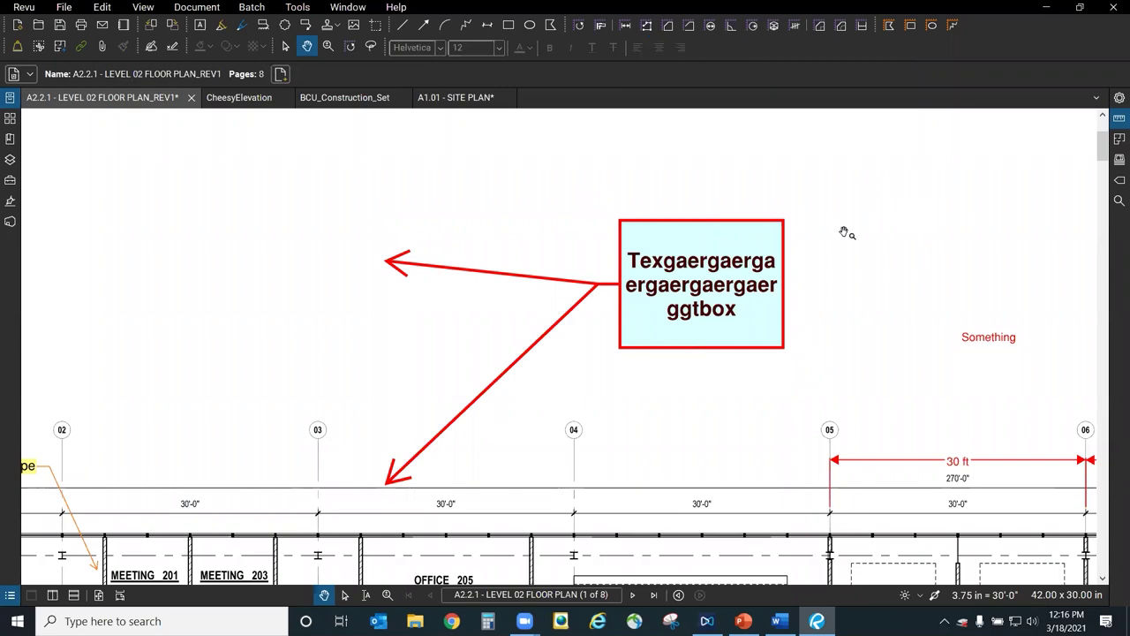
pyautogui.scroll(-5, 588, 291)
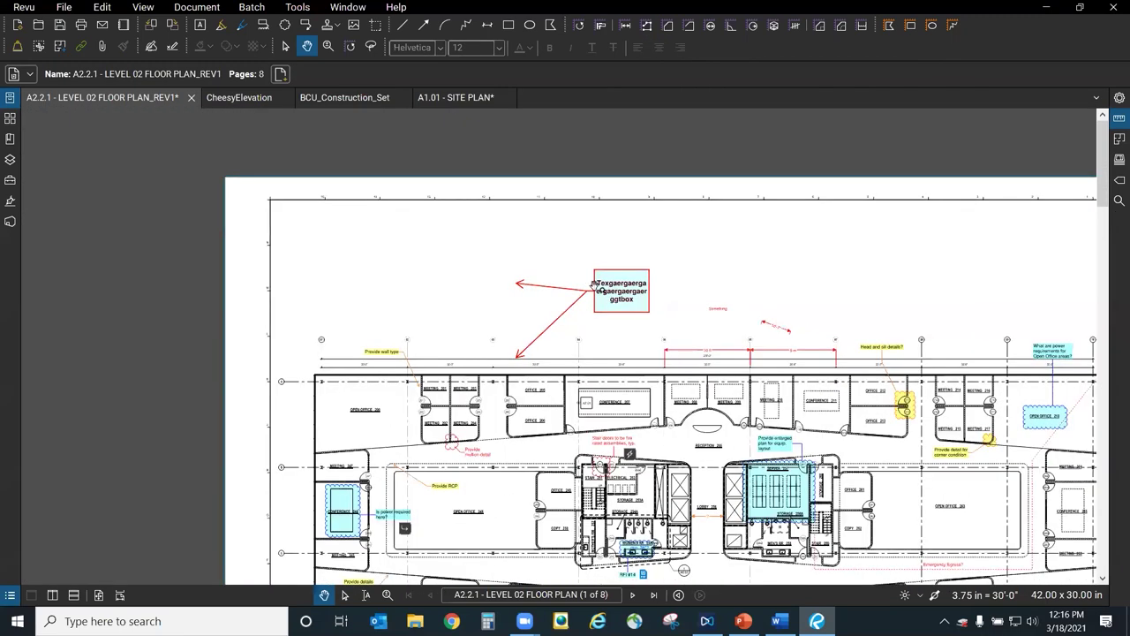
pyautogui.click(658, 316)
pyautogui.moveTo(645, 307); pyautogui.dragTo(346, 251)
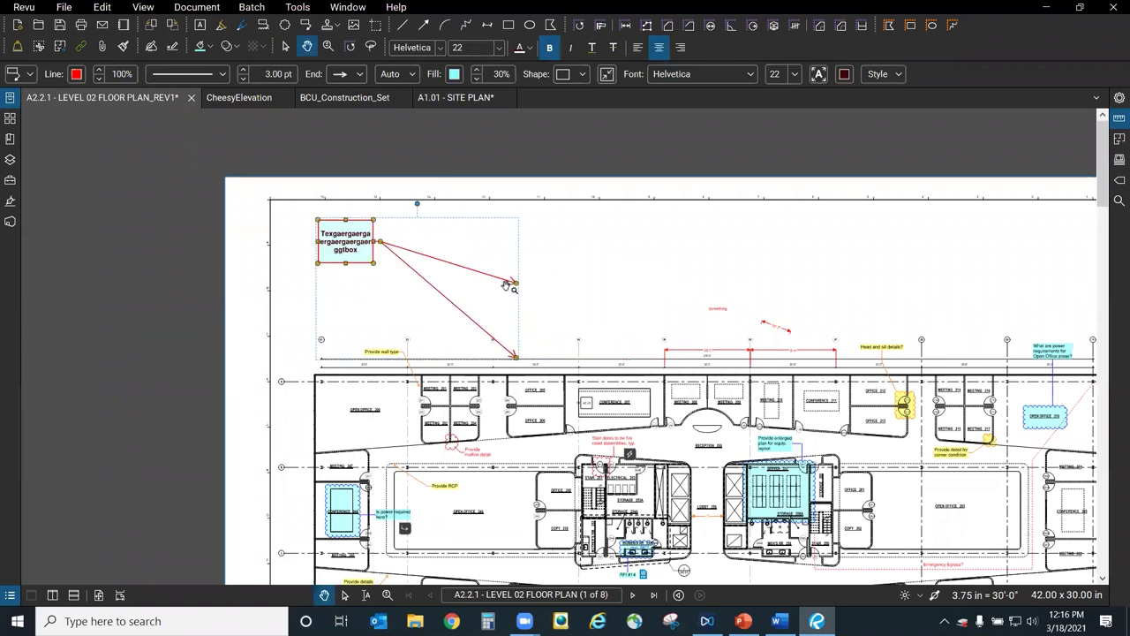
pyautogui.moveTo(514, 283); pyautogui.dragTo(451, 242)
pyautogui.moveTo(516, 357); pyautogui.dragTo(419, 283)
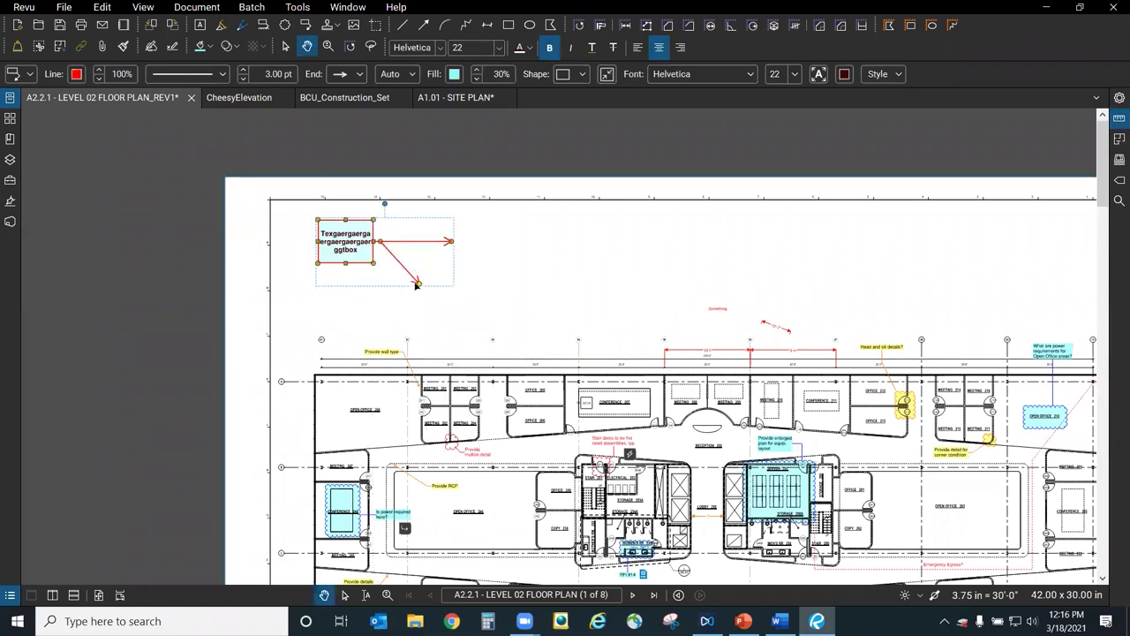
pyautogui.click(495, 293)
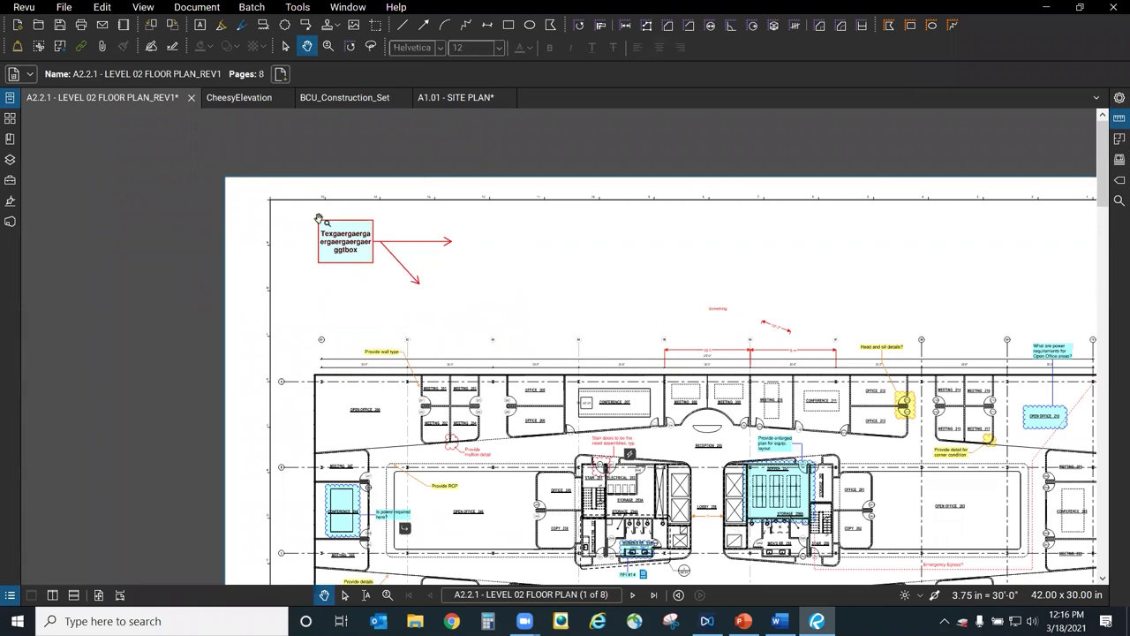
# Switch to BCU_Construction_Set and go to page 2, the C1.07 Striping Plan.
pyautogui.click(357, 98)
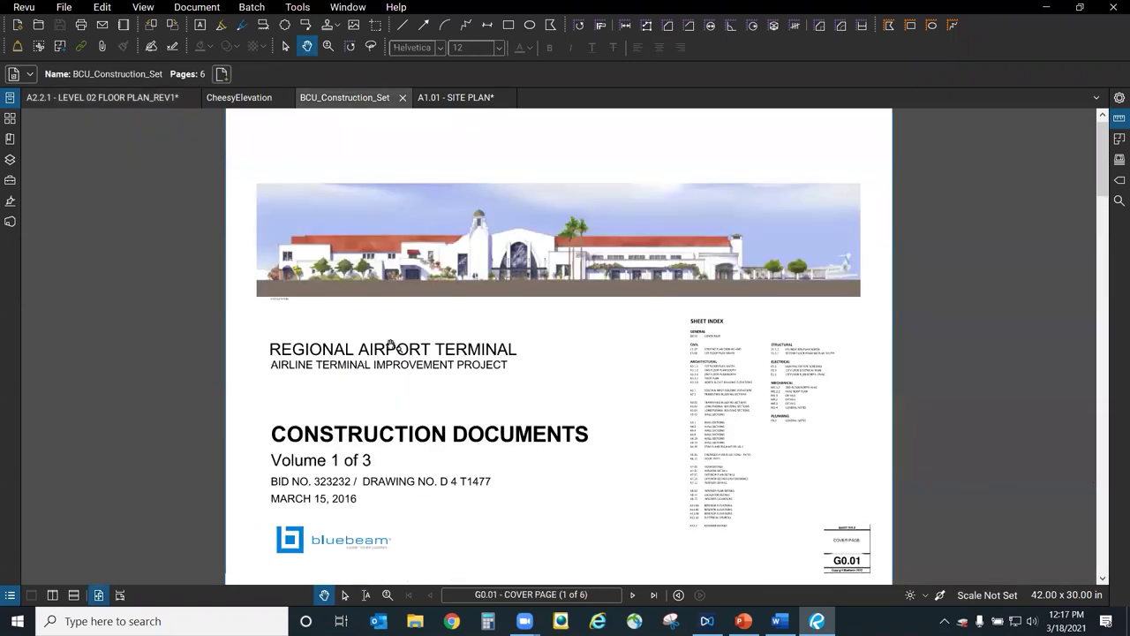
pyautogui.click(633, 596)
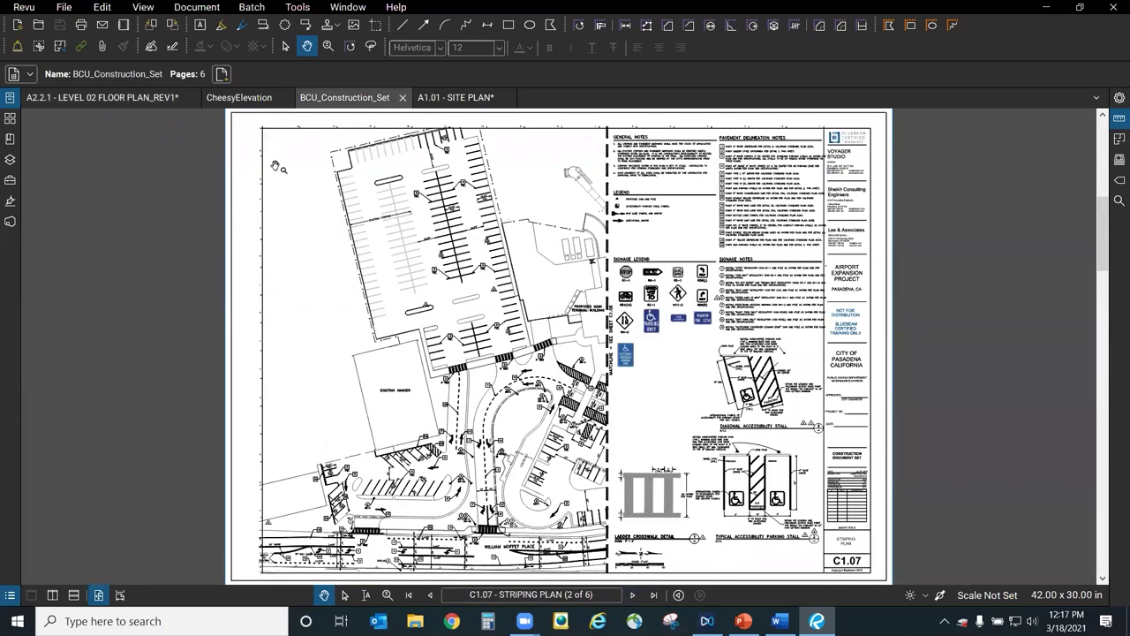
pyautogui.scroll(2, 290, 284)
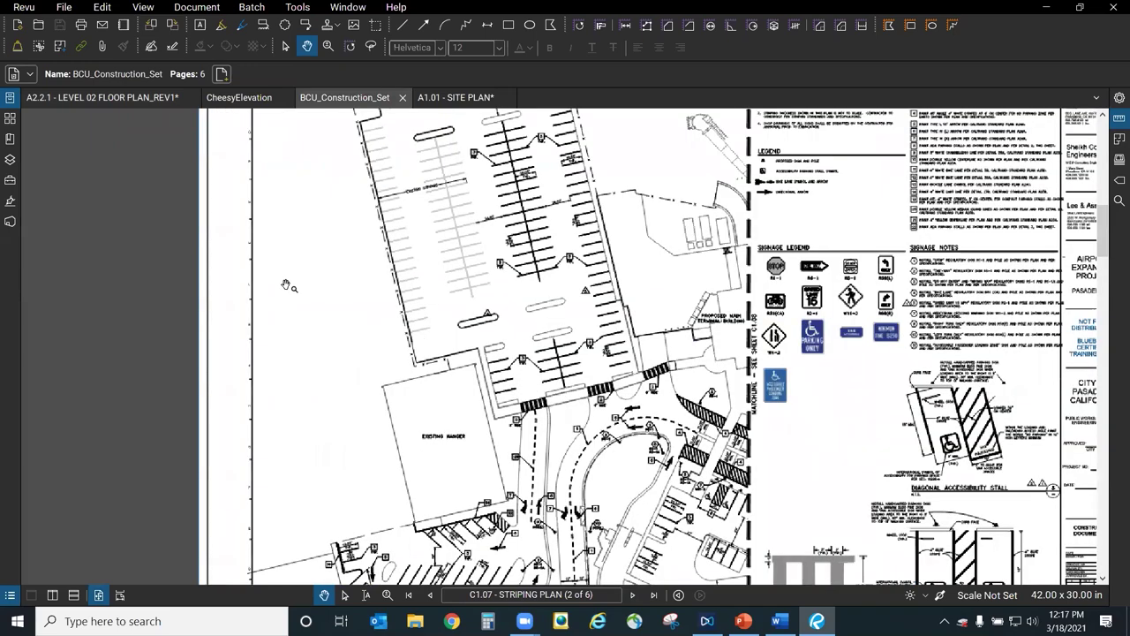
pyautogui.scroll(2, 289, 285)
pyautogui.scroll(-1, 352, 267)
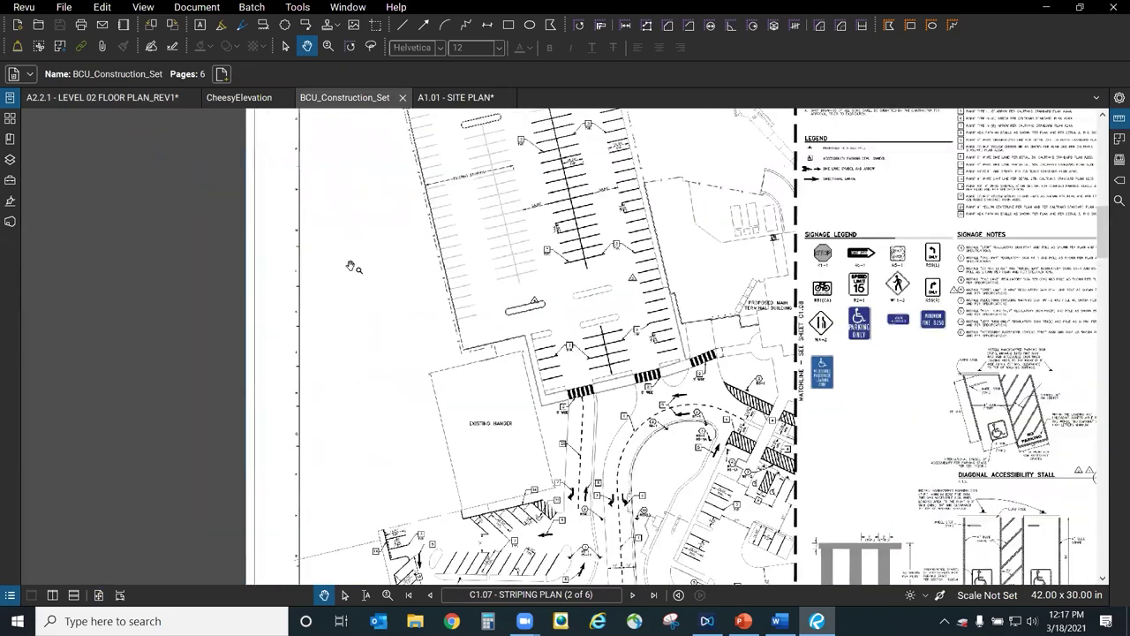
pyautogui.scroll(-1, 609, 412)
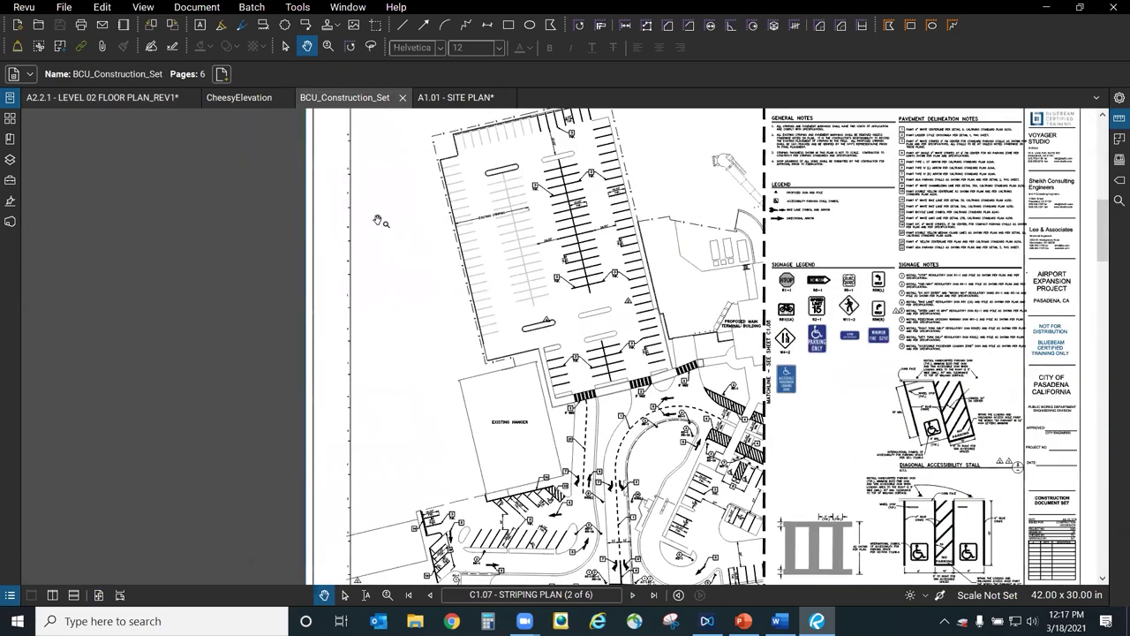
pyautogui.scroll(2, 378, 220)
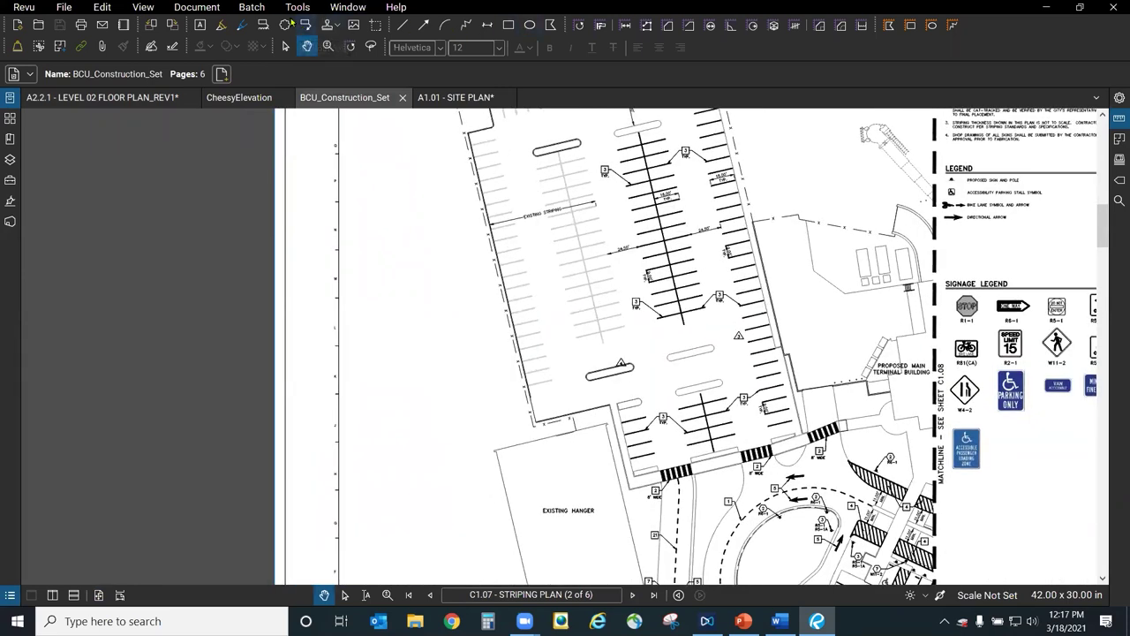
# Add a two-line 'Verify Scale (typ)' text box left of the parking lot, autosized to its text.
pyautogui.click(203, 27)
pyautogui.moveTo(363, 228); pyautogui.dragTo(461, 305)
pyautogui.write('Verify Scale')
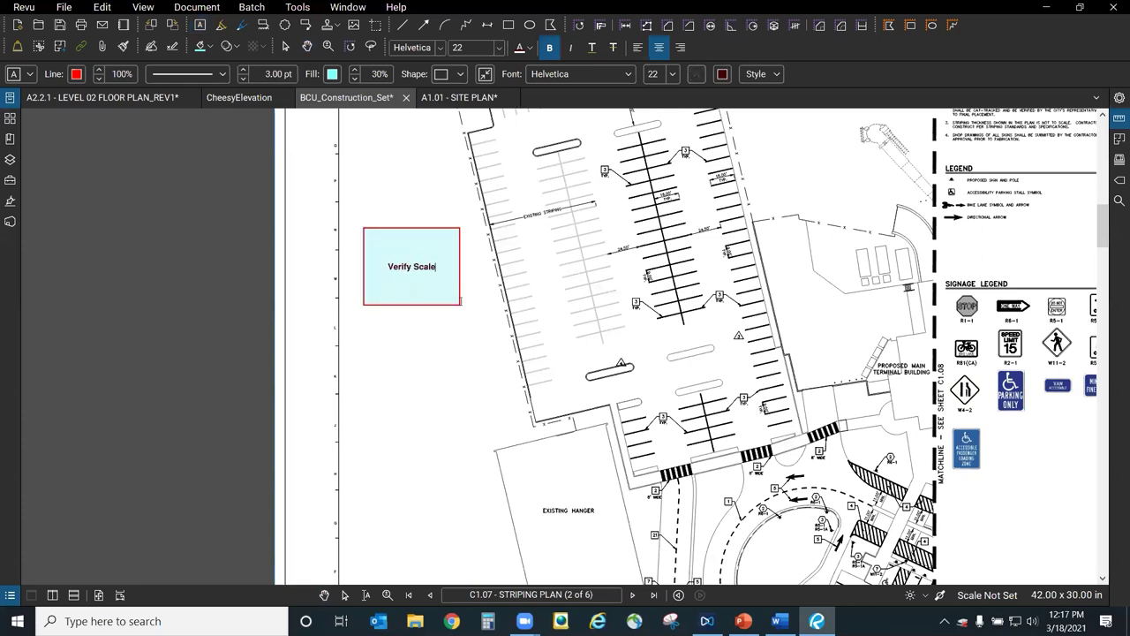
pyautogui.press('Return')
pyautogui.write('(typ')
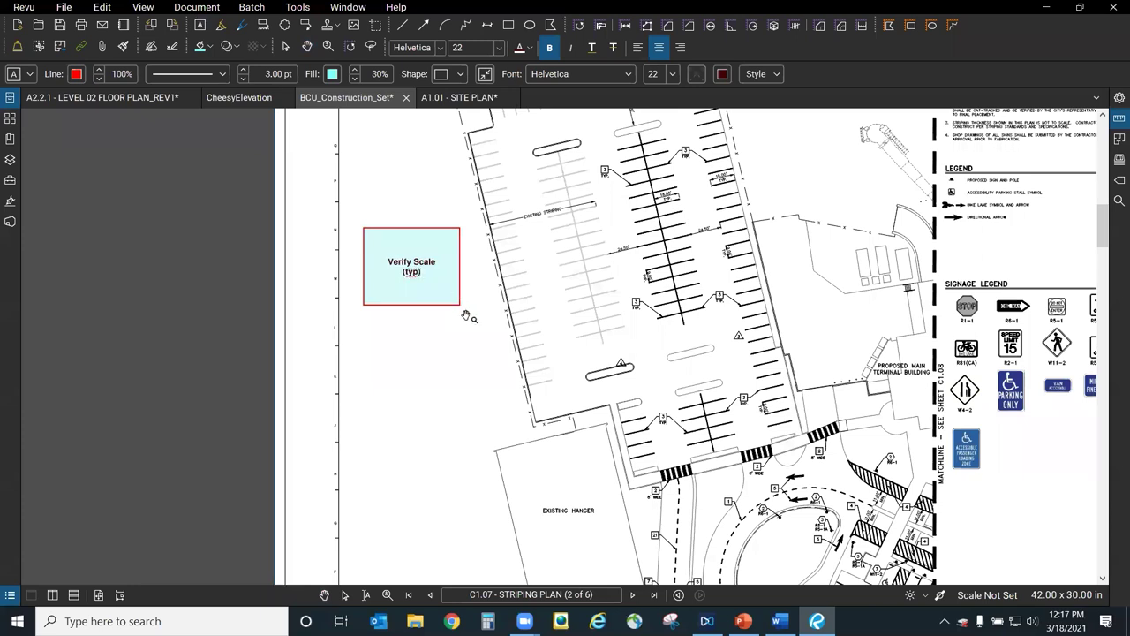
pyautogui.press('Escape')
pyautogui.rightClick(442, 259)
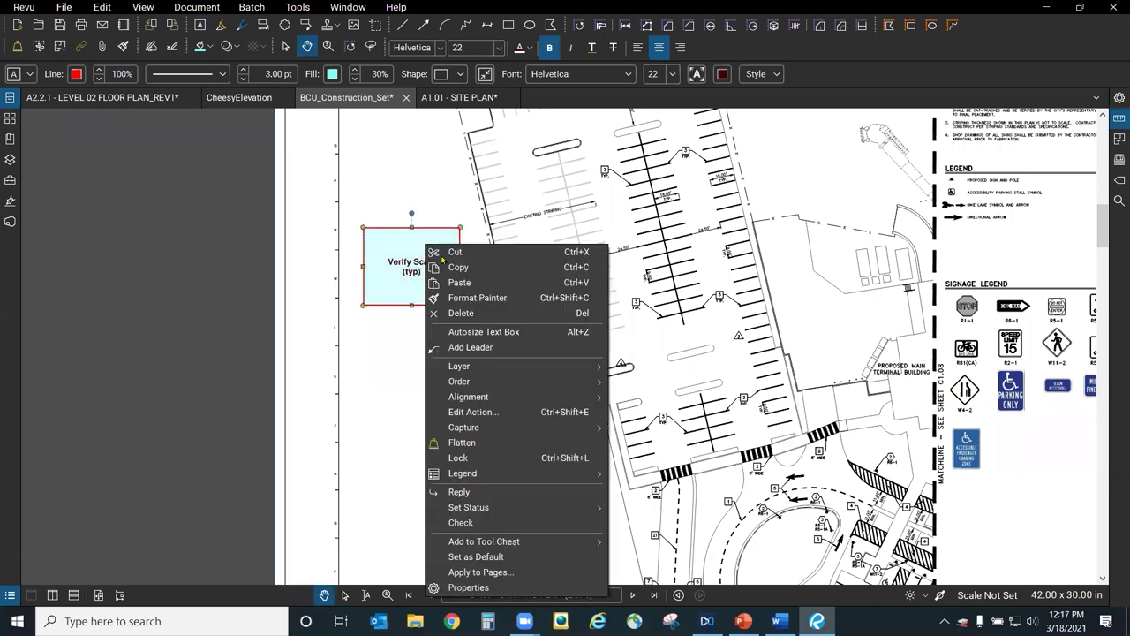
pyautogui.click(493, 332)
pyautogui.click(435, 306)
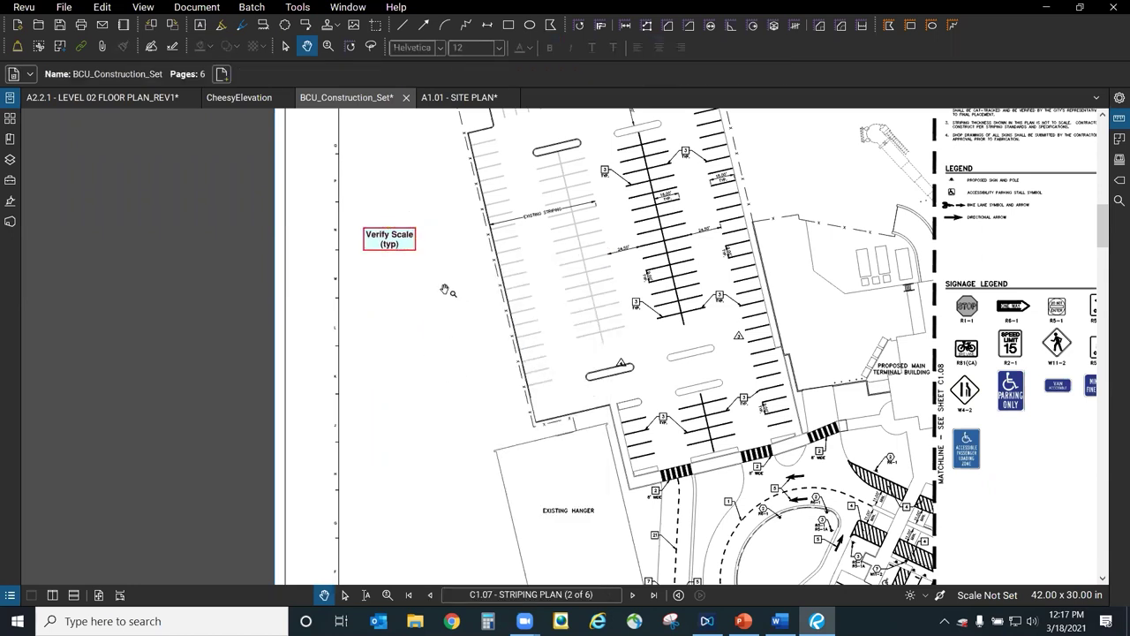
pyautogui.click(406, 246)
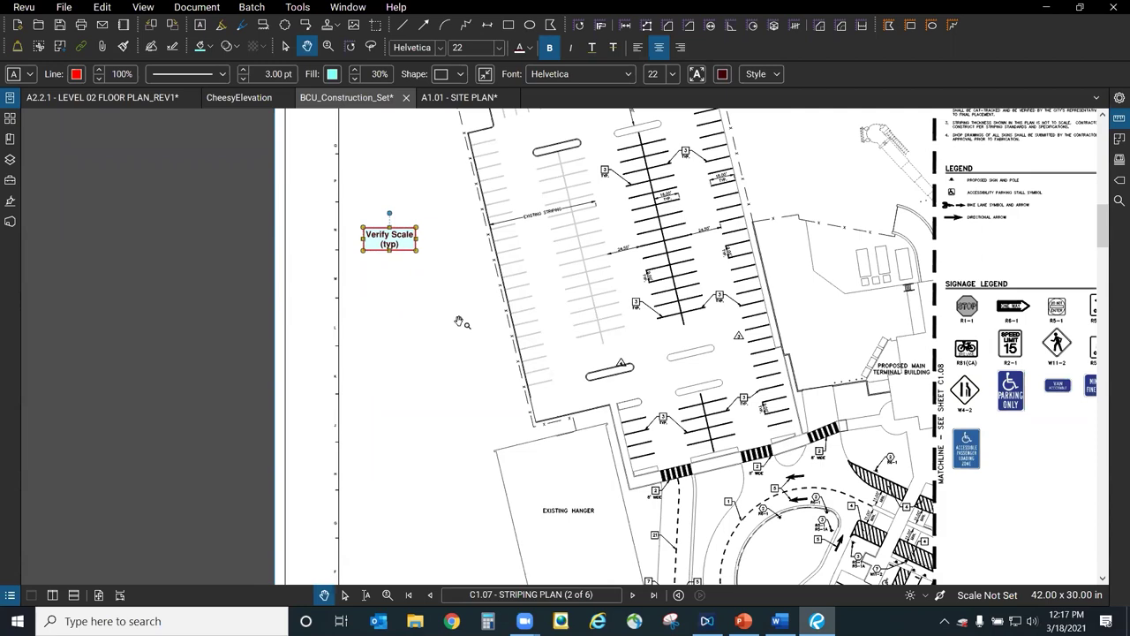
# Apply the Verify Scale (typ) text box to All Pages (1 - 6).
pyautogui.scroll(-3, 417, 361)
pyautogui.scroll(4, 398, 274)
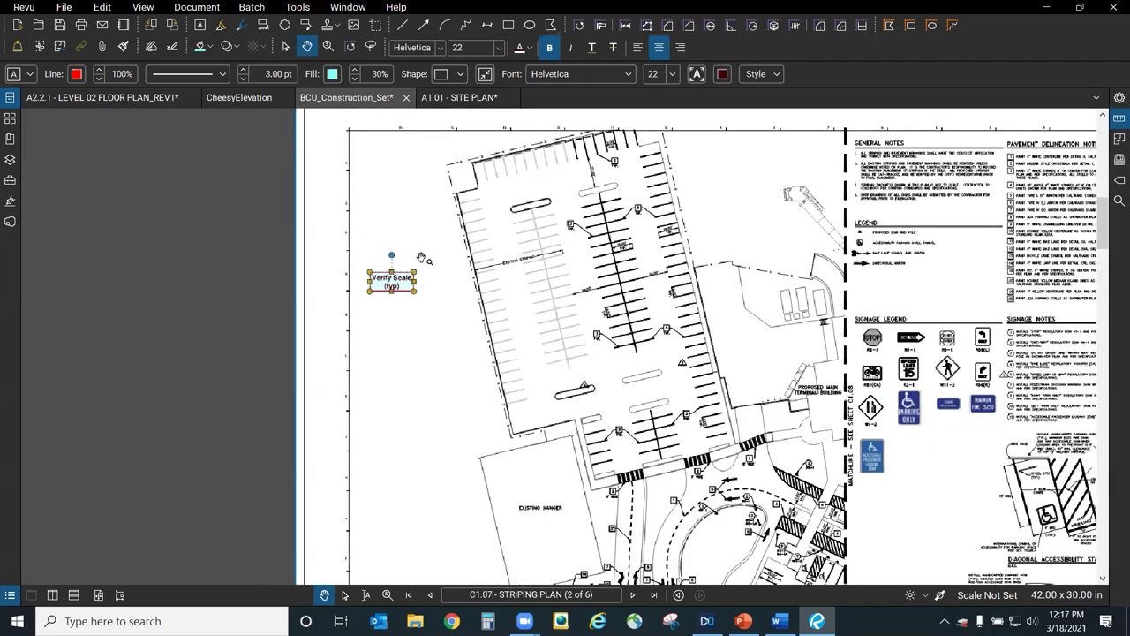
pyautogui.rightClick(390, 298)
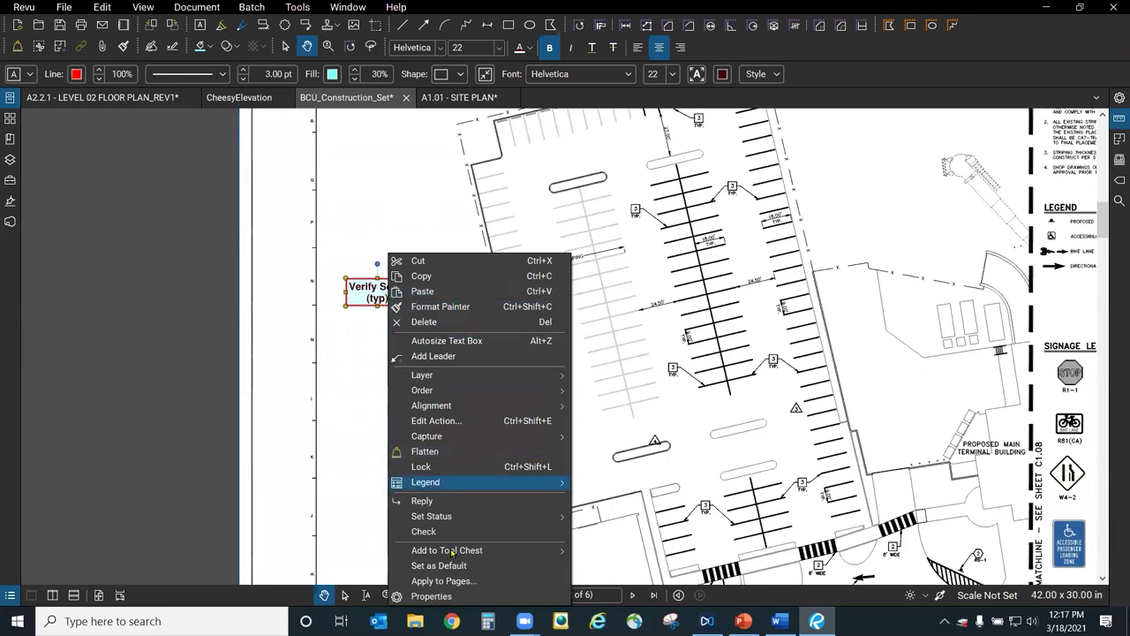
pyautogui.click(475, 580)
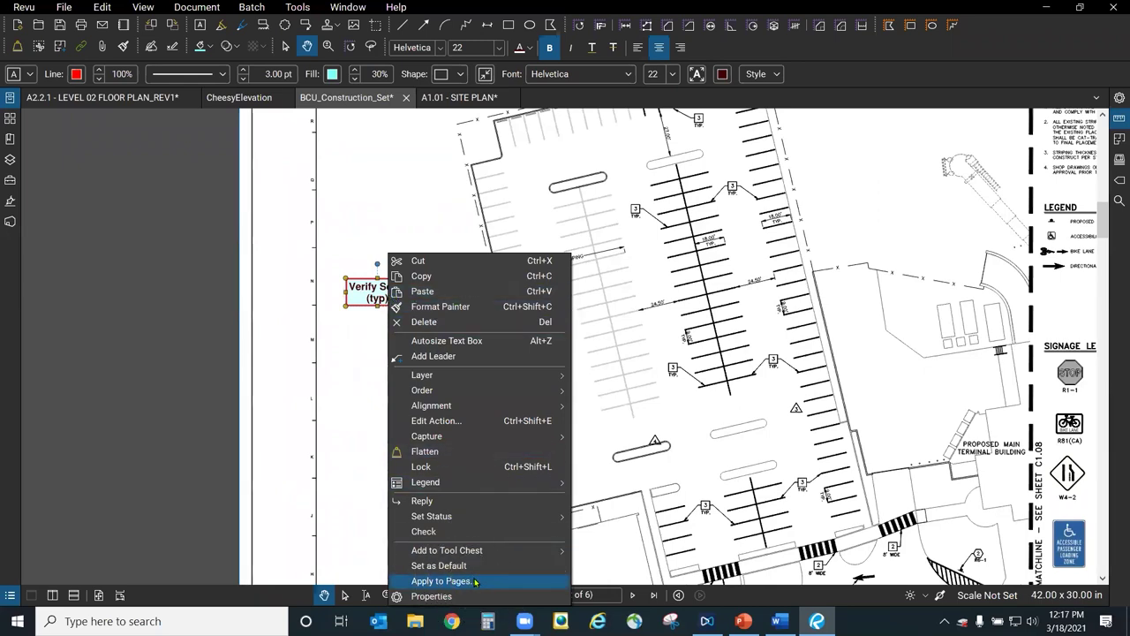
pyautogui.click(475, 581)
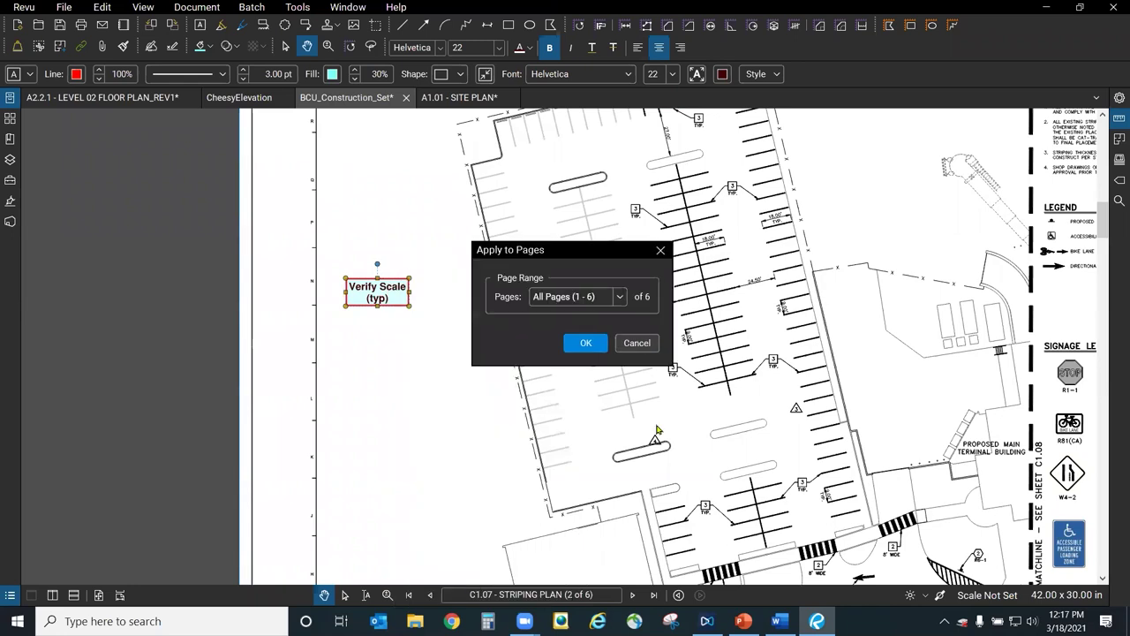
pyautogui.click(620, 297)
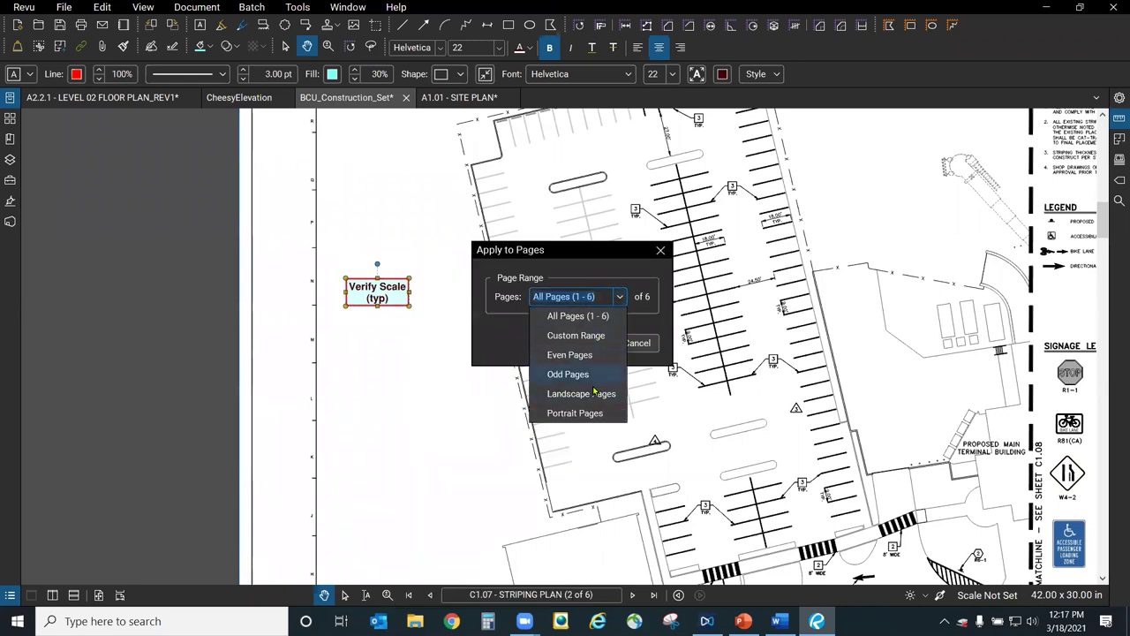
pyautogui.click(591, 261)
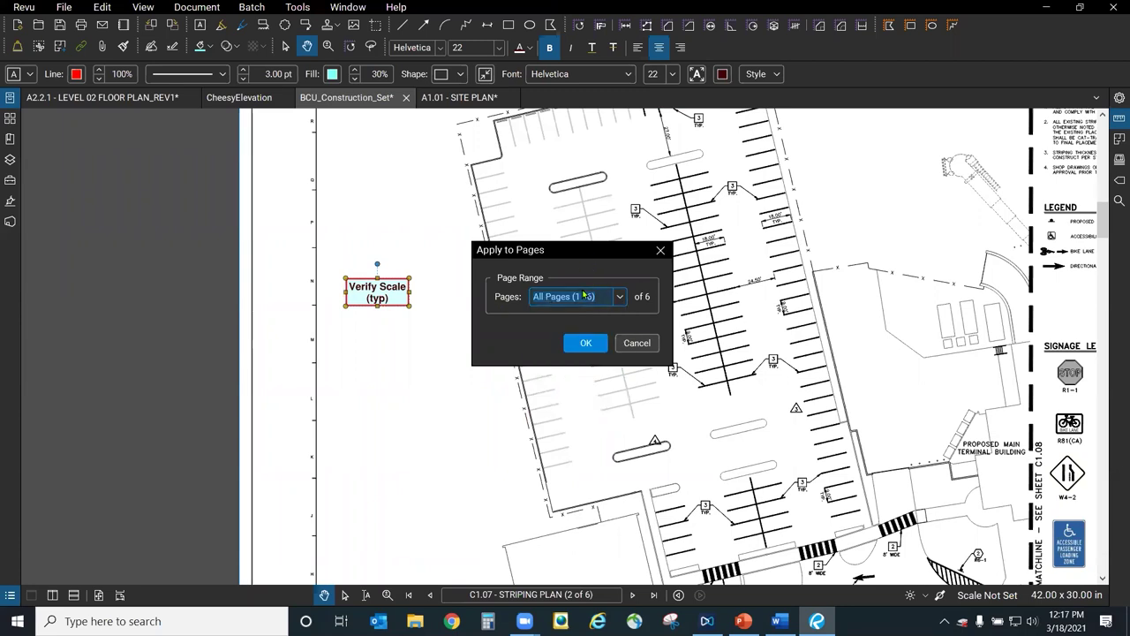
pyautogui.click(587, 344)
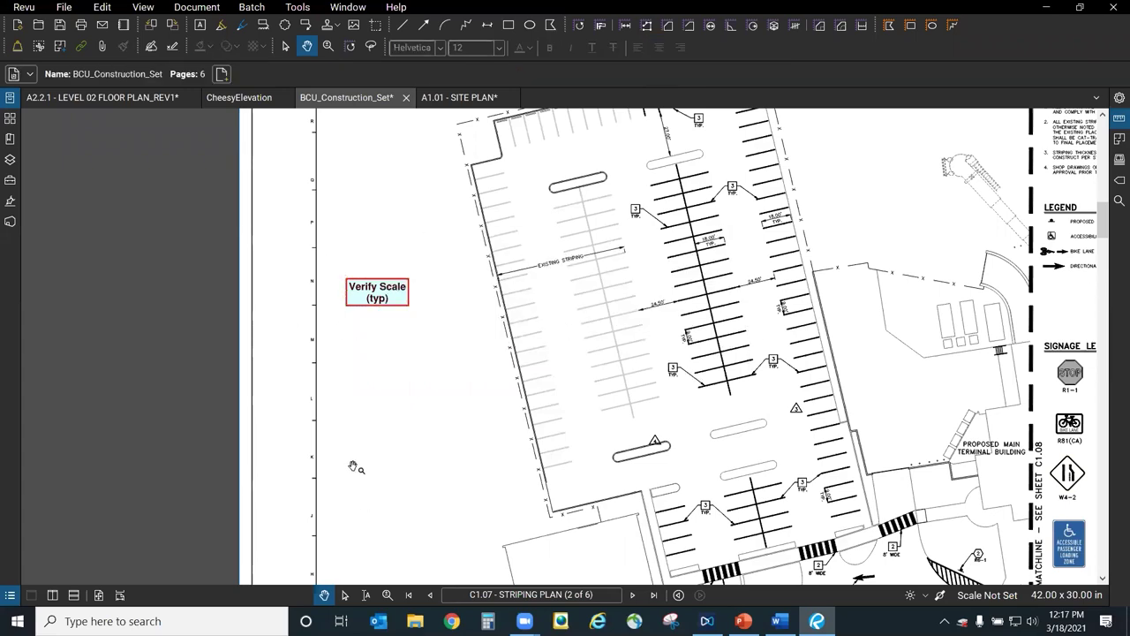
pyautogui.scroll(-2, 357, 467)
# Nudge the Verify Scale (typ) note on 1st Floor Plan South up slightly, then return to Level 02.
pyautogui.click(632, 594)
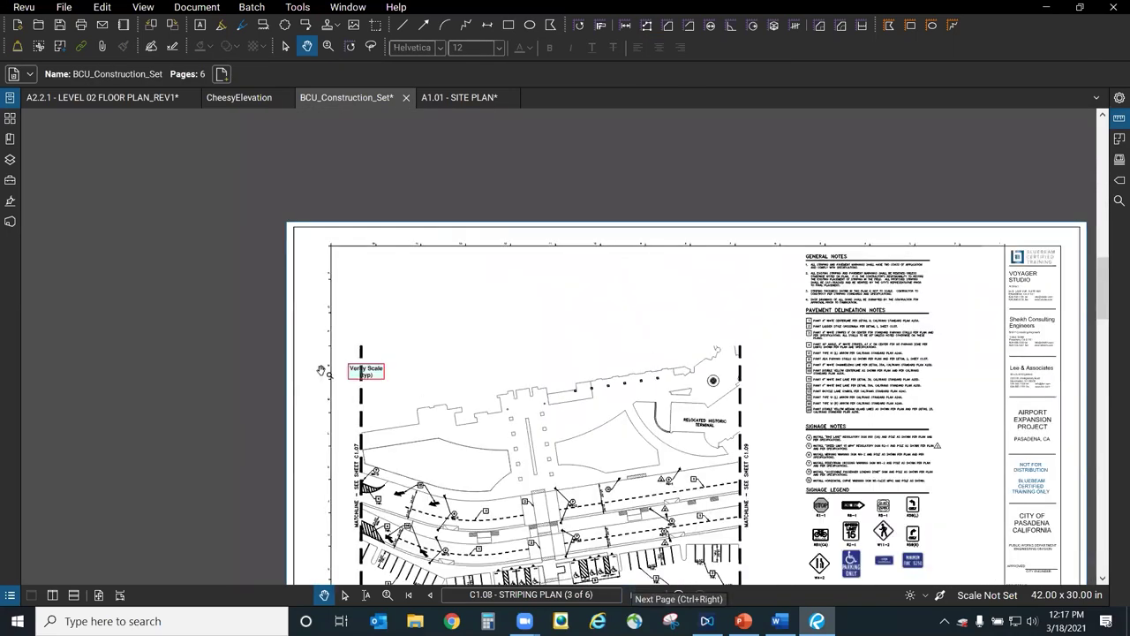
pyautogui.click(632, 594)
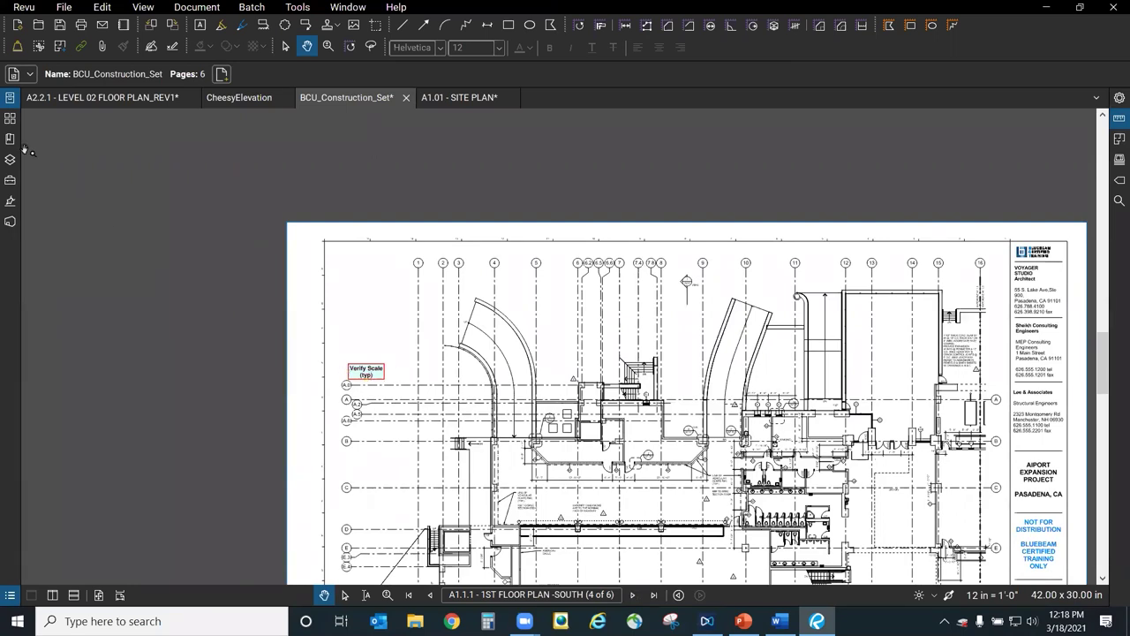
pyautogui.click(368, 372)
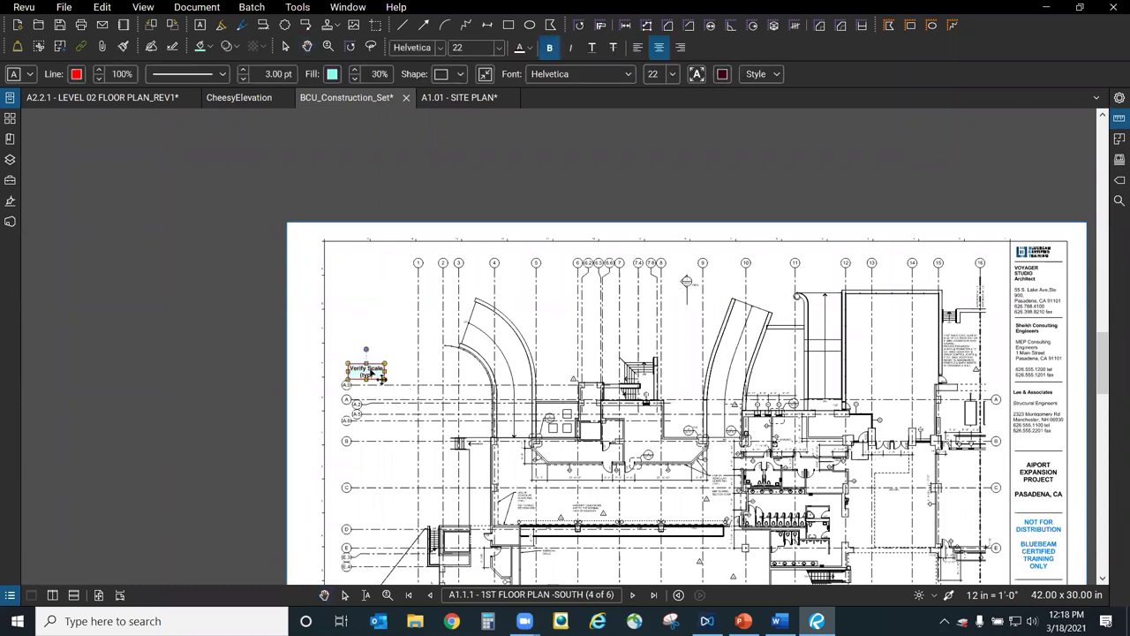
pyautogui.moveTo(367, 372); pyautogui.dragTo(373, 333)
pyautogui.click(433, 292)
pyautogui.click(132, 99)
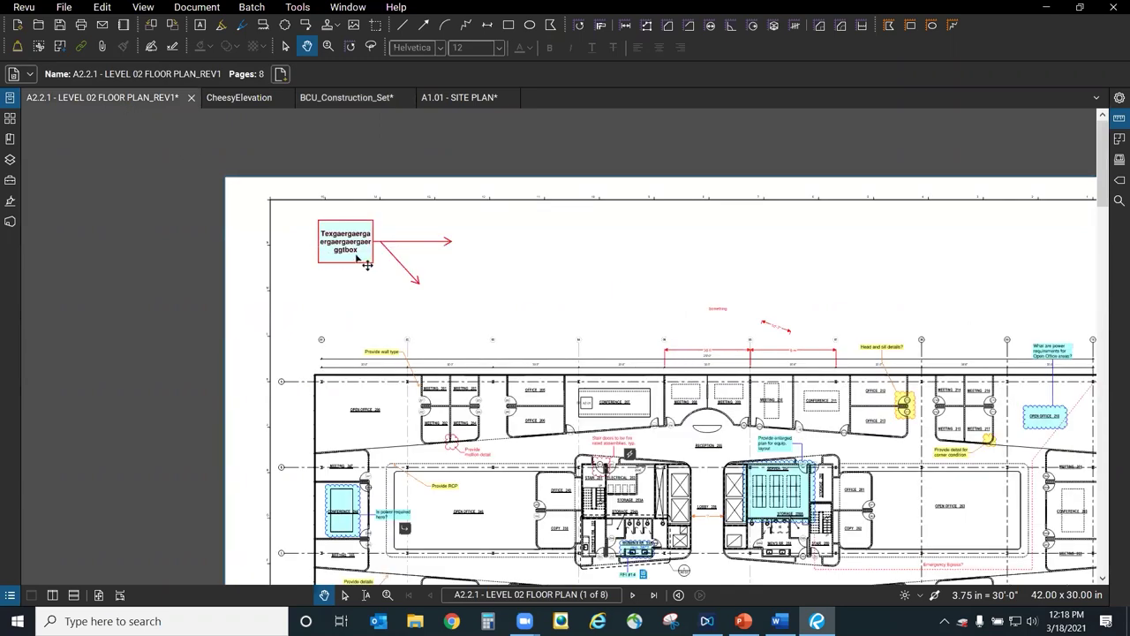
pyautogui.scroll(-1, 359, 257)
pyautogui.scroll(-1, 360, 257)
pyautogui.click(340, 236)
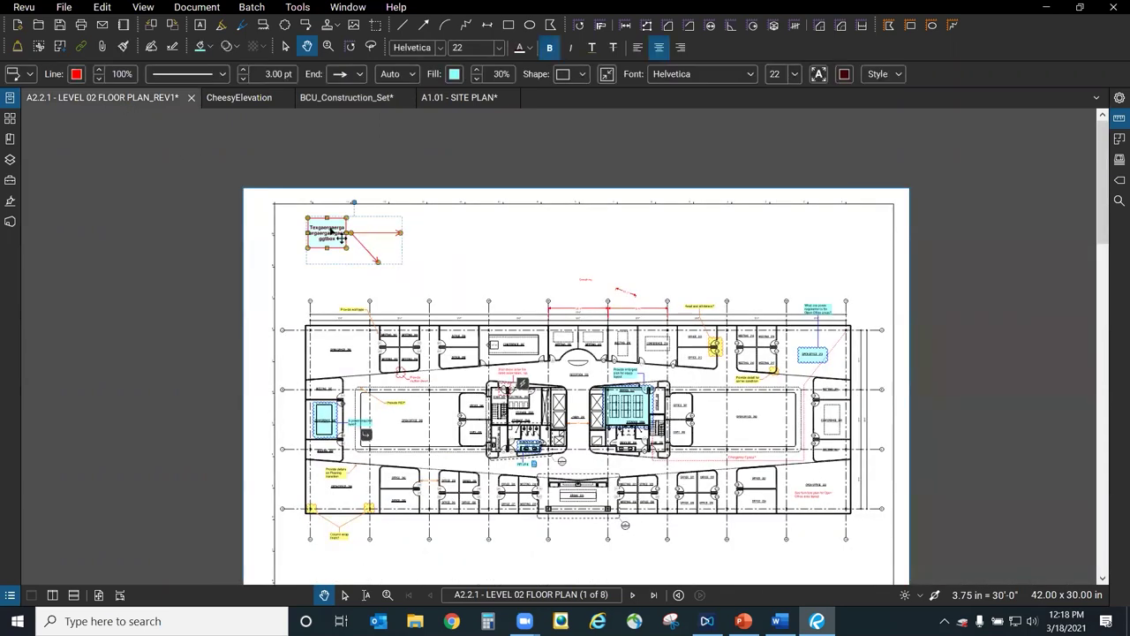
pyautogui.press('Escape')
pyautogui.click(625, 297)
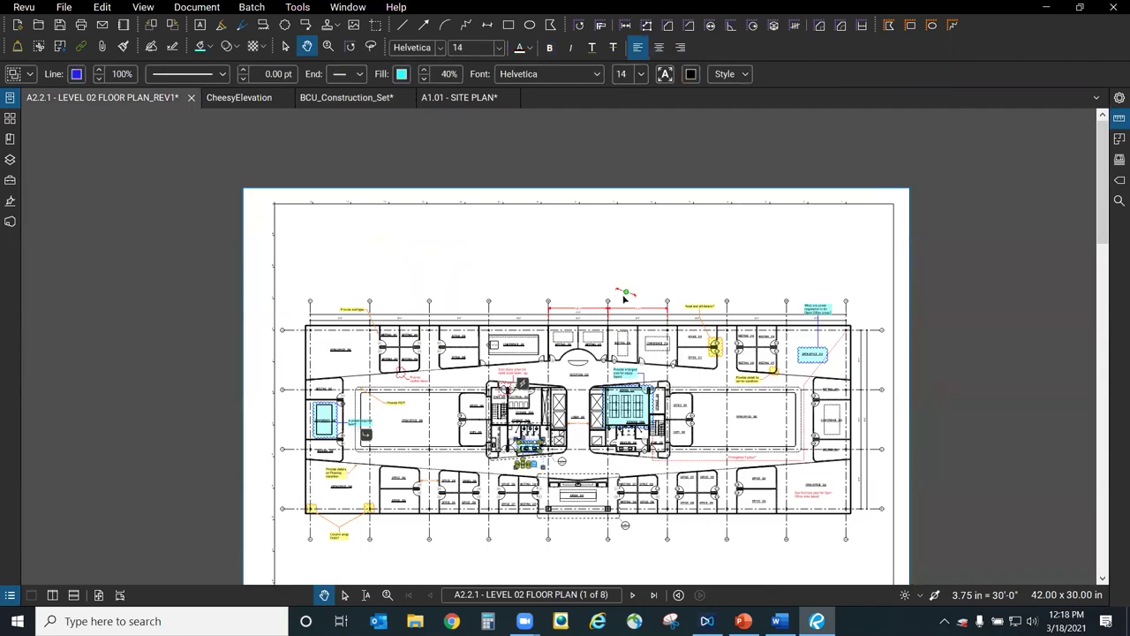
pyautogui.scroll(2, 525, 452)
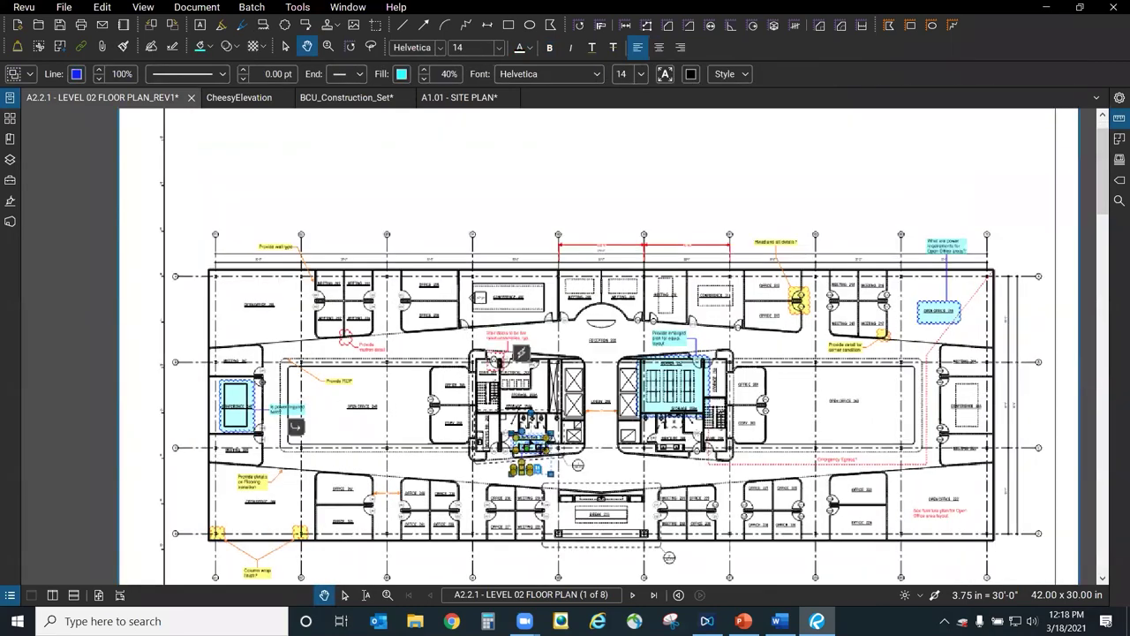
pyautogui.scroll(3, 526, 354)
pyautogui.press('Escape')
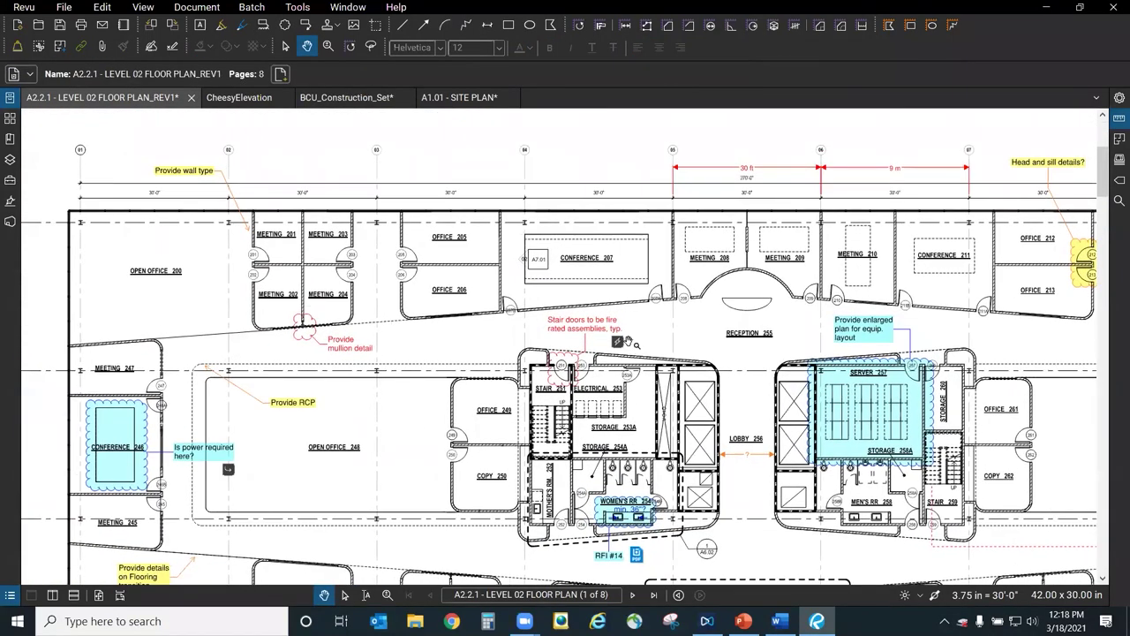
pyautogui.scroll(5, 629, 341)
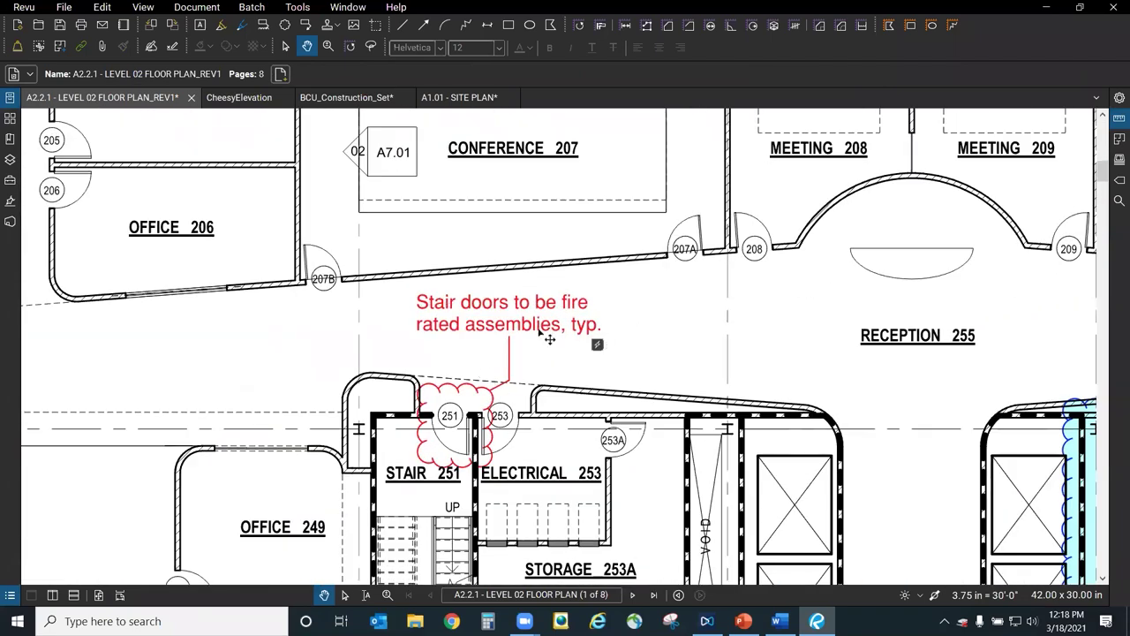
pyautogui.scroll(-4, 562, 359)
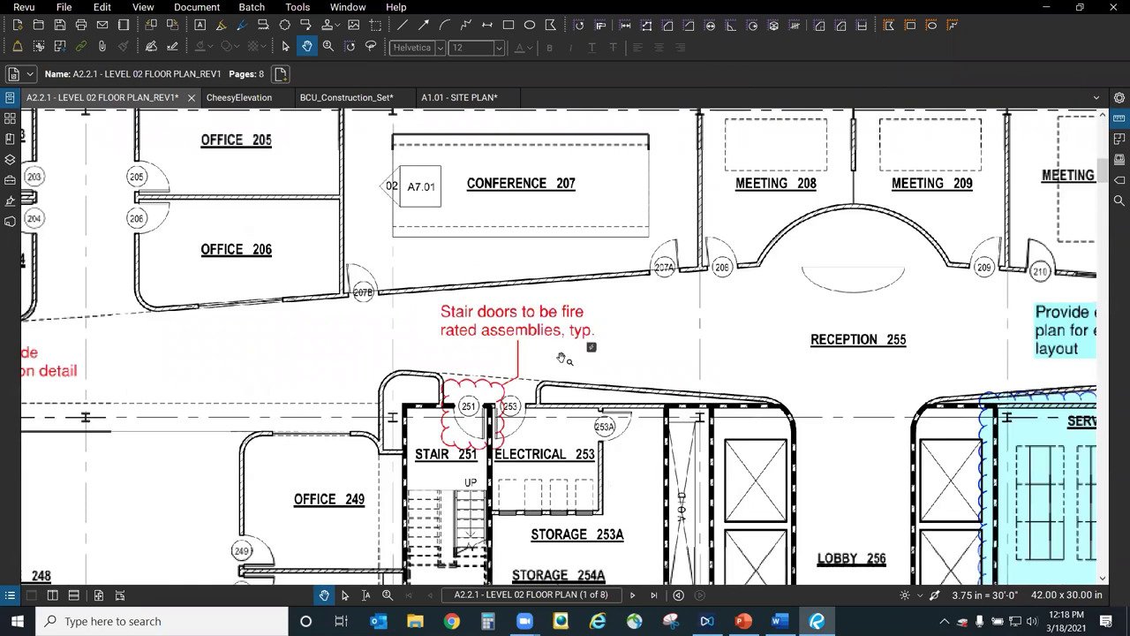
pyautogui.click(872, 354)
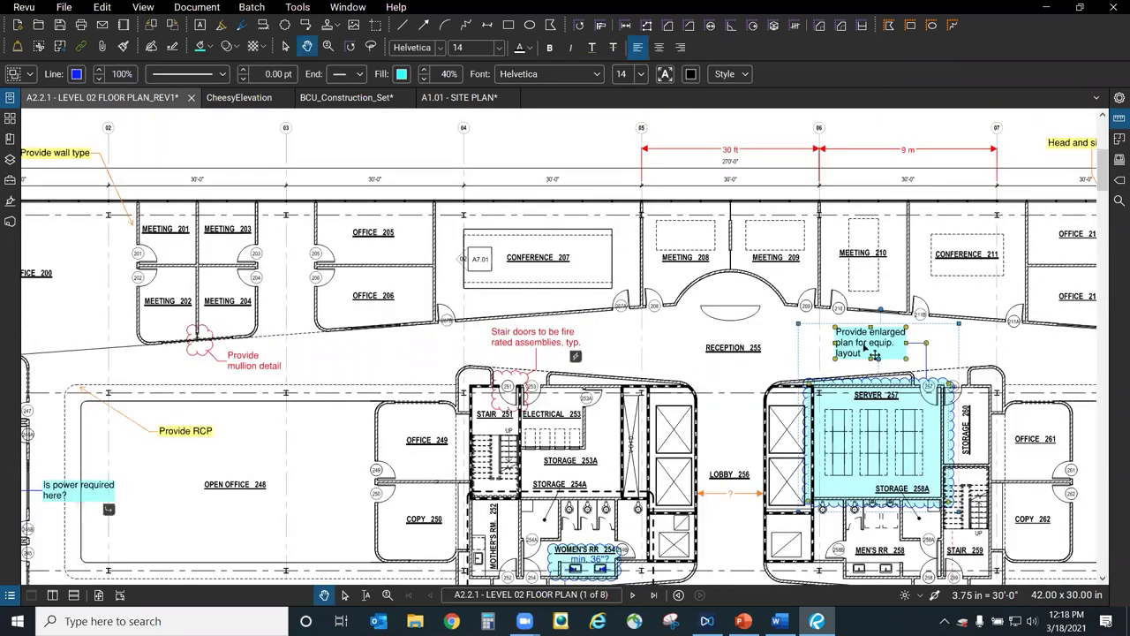
pyautogui.click(706, 160)
pyautogui.rightClick(703, 157)
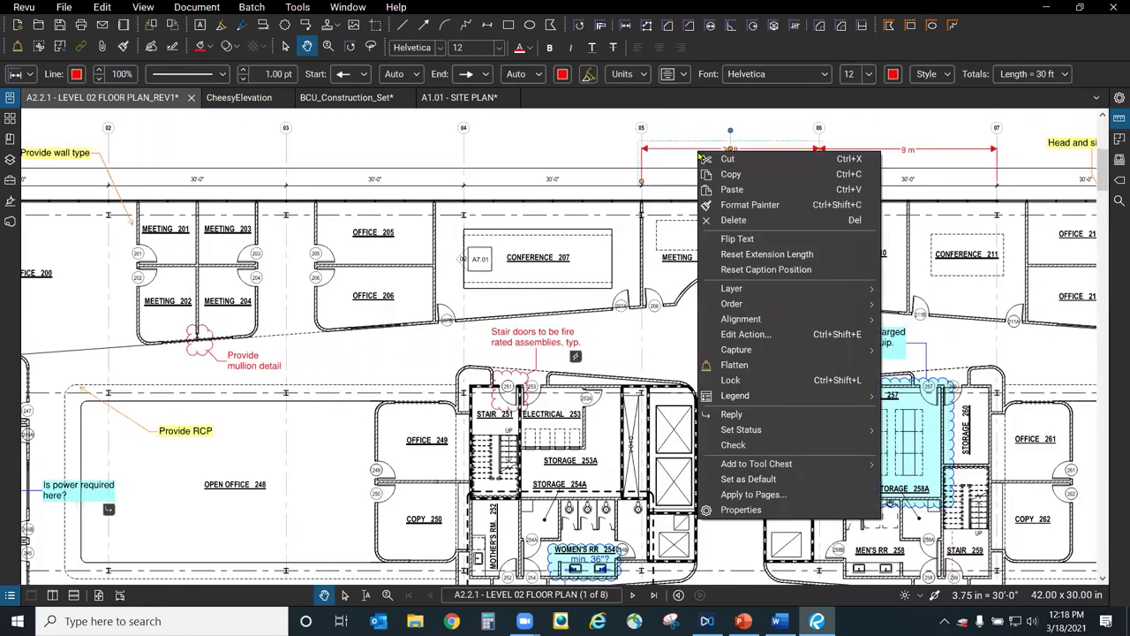
pyautogui.click(678, 186)
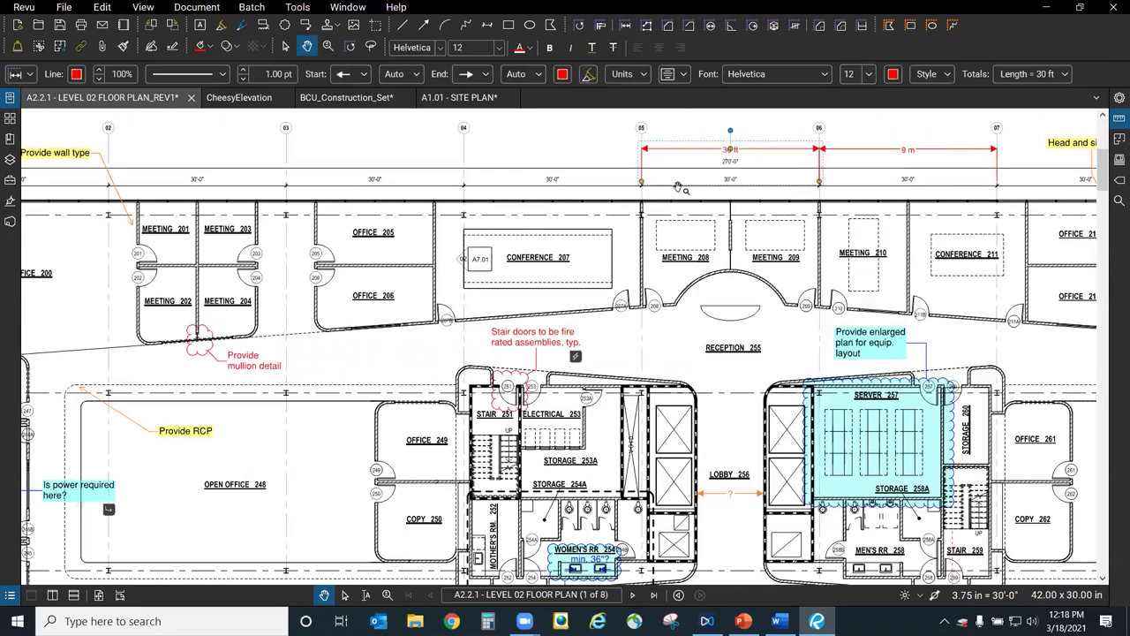
pyautogui.click(514, 347)
pyautogui.click(212, 363)
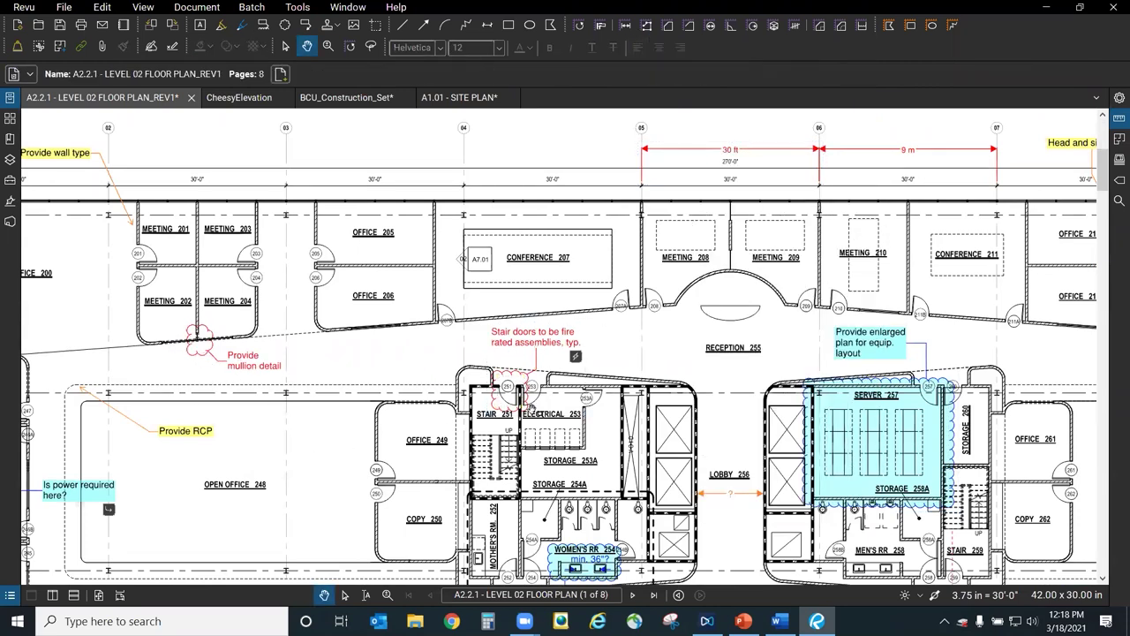
pyautogui.click(550, 350)
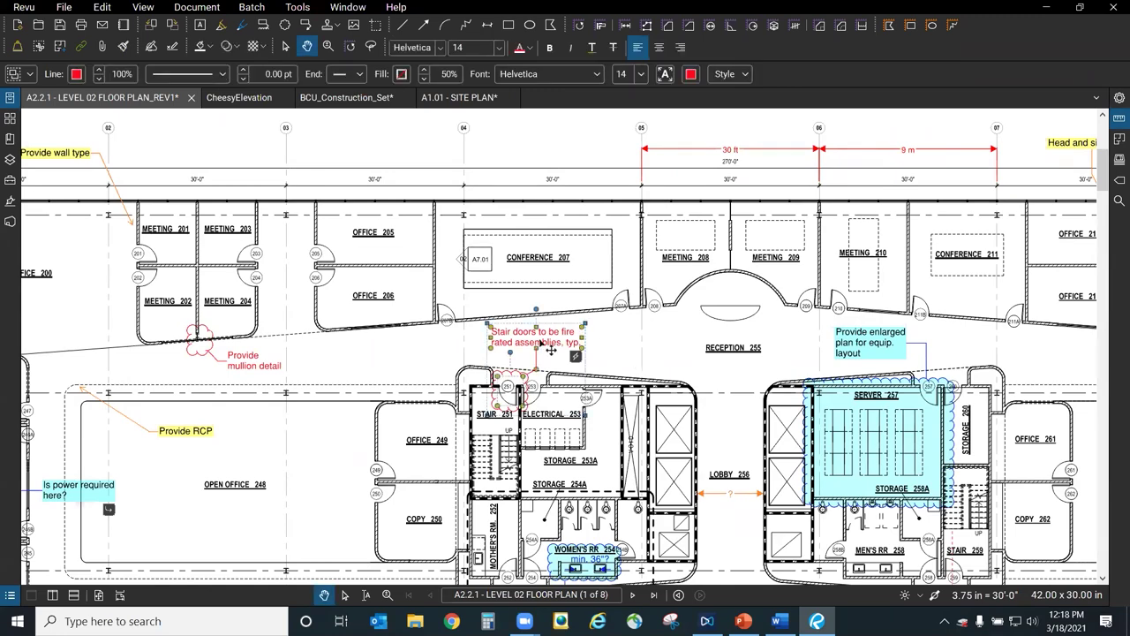
pyautogui.scroll(3, 547, 352)
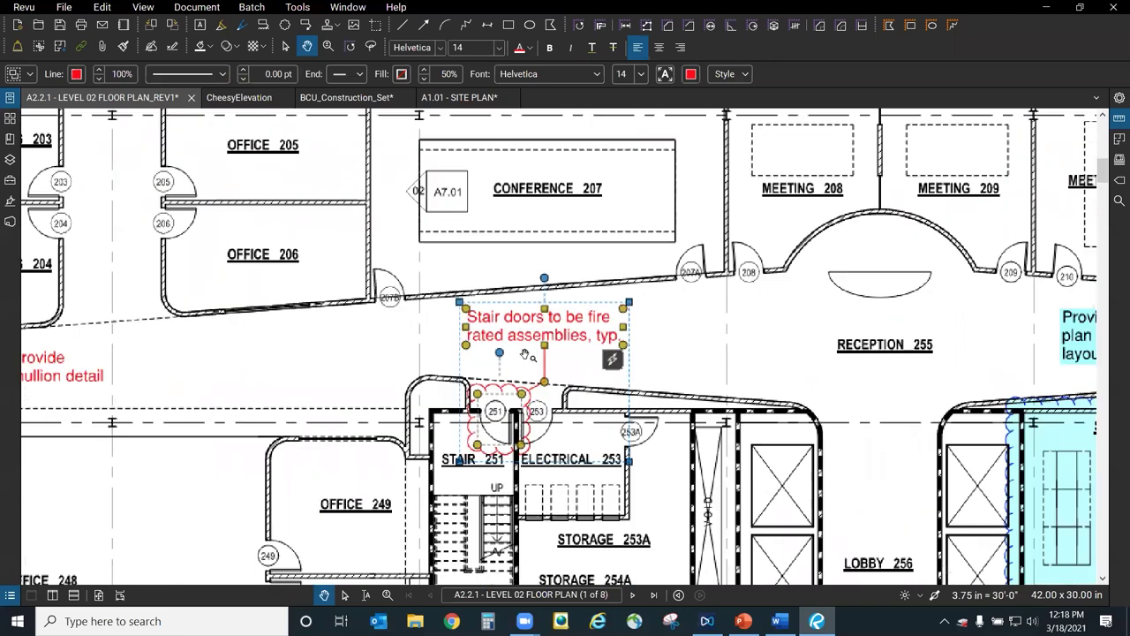
pyautogui.scroll(1, 527, 354)
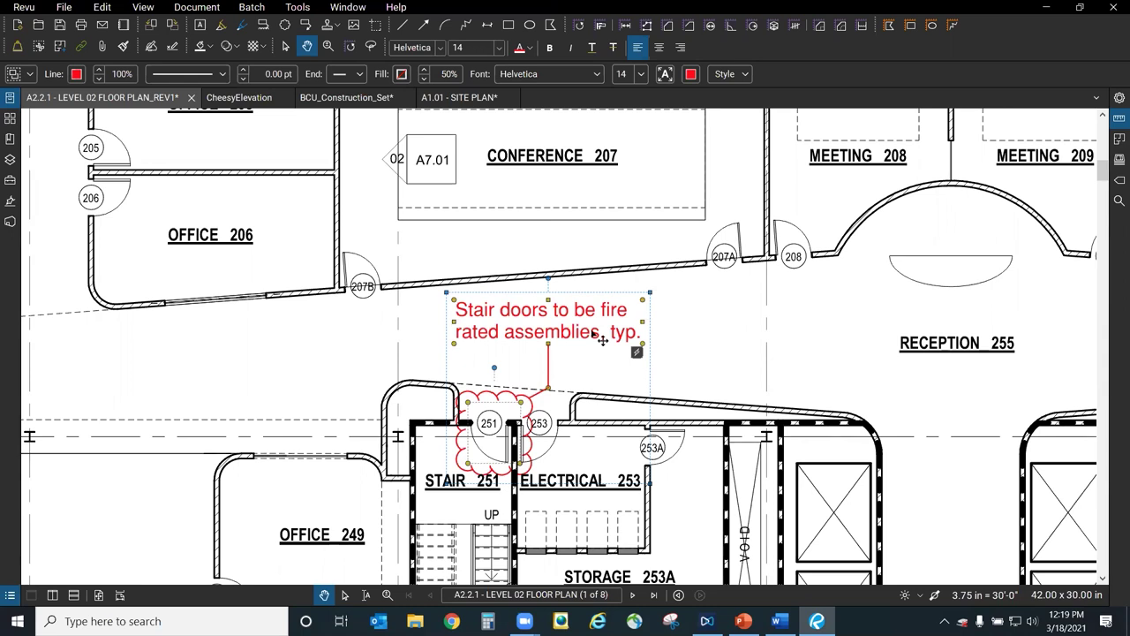
pyautogui.click(722, 325)
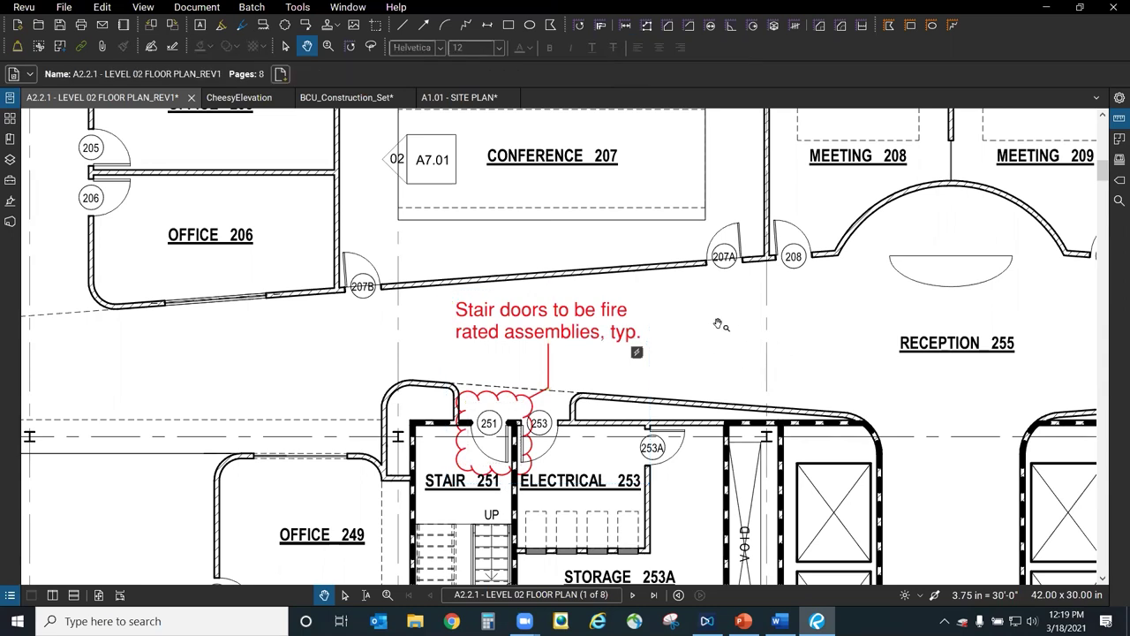
pyautogui.click(599, 333)
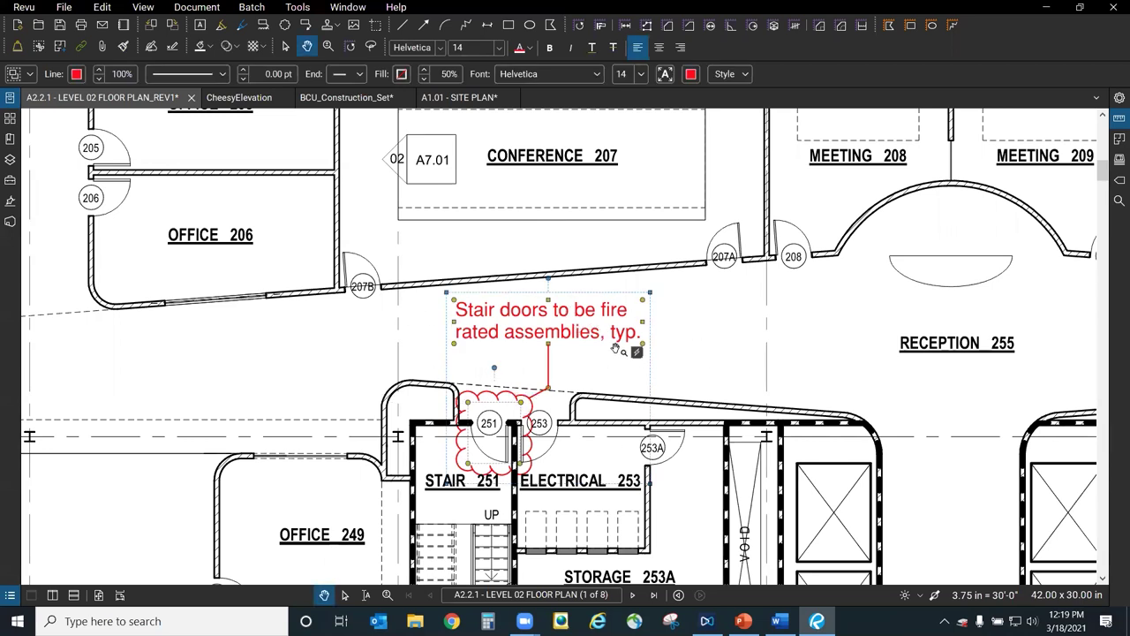
pyautogui.rightClick(533, 334)
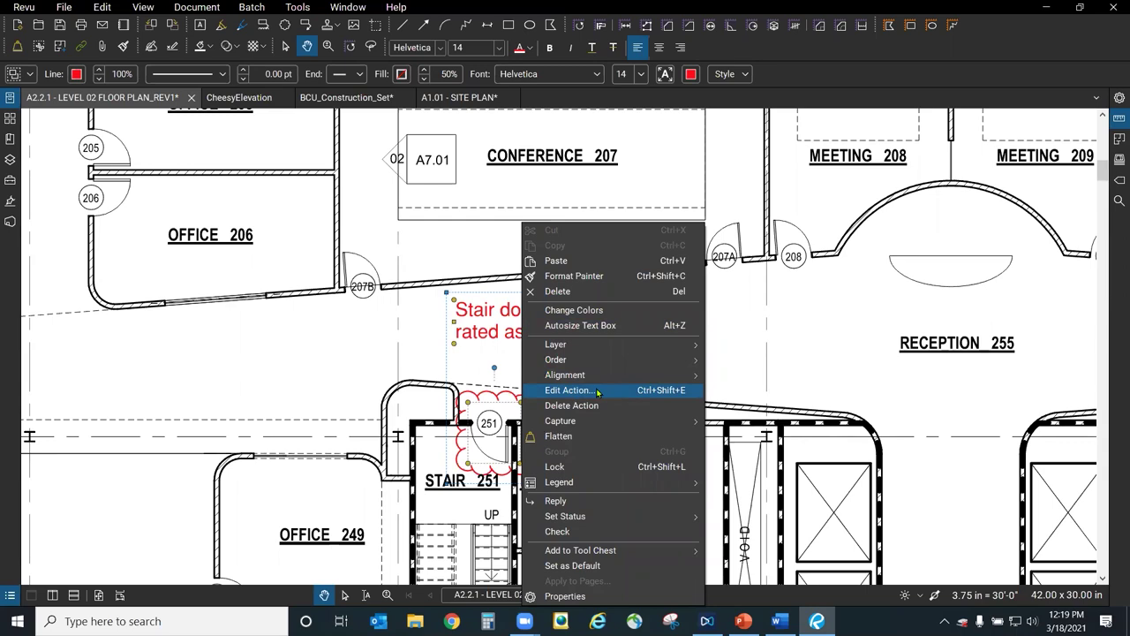
pyautogui.click(813, 366)
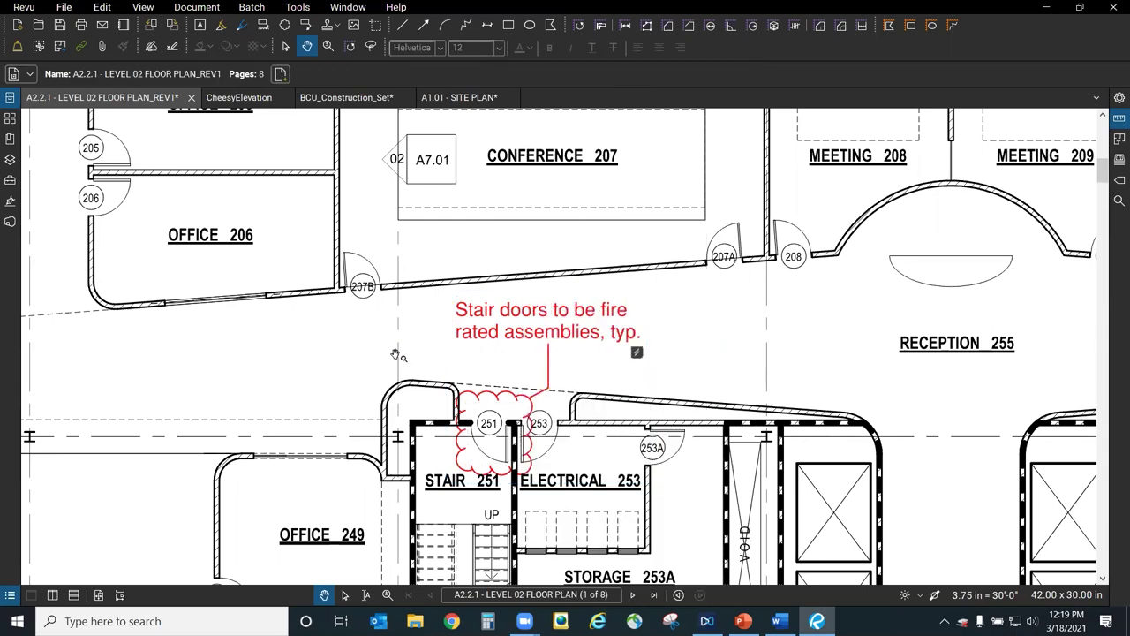
# Open the Edit Action settings of the Stair doors note's hyperlink.
pyautogui.scroll(-3, 398, 353)
pyautogui.rightClick(805, 349)
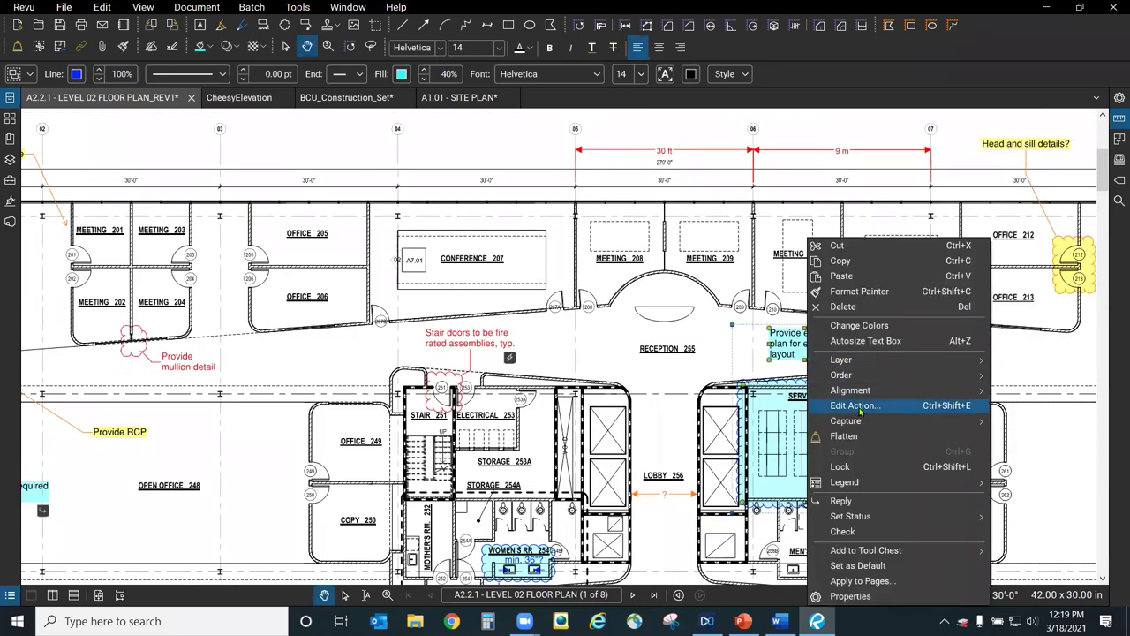
pyautogui.click(664, 393)
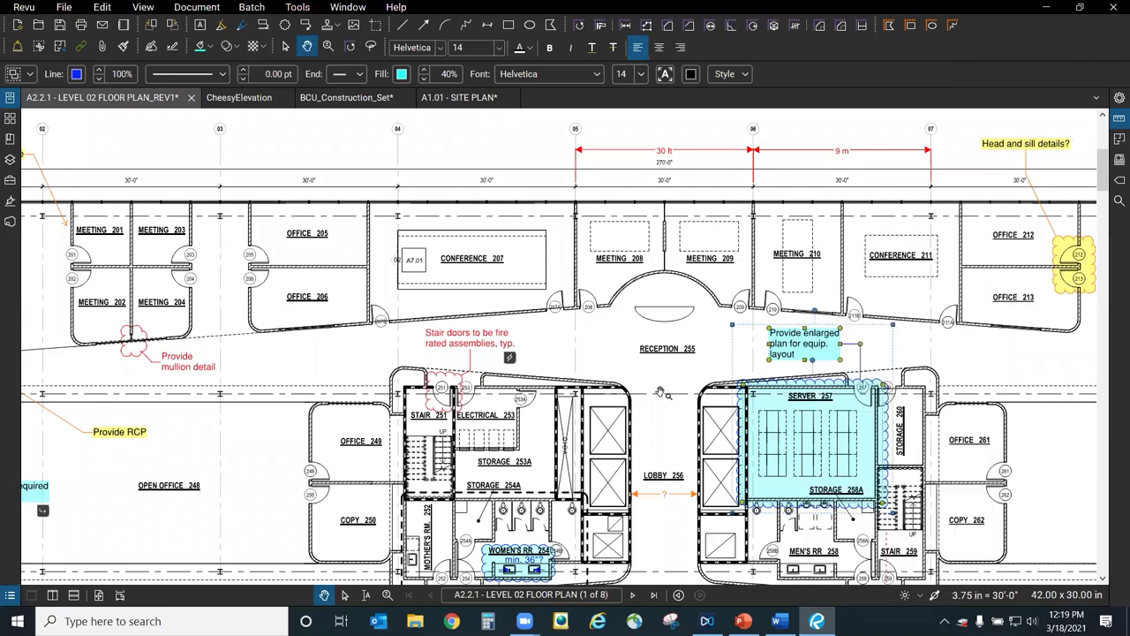
pyautogui.click(496, 356)
pyautogui.rightClick(485, 349)
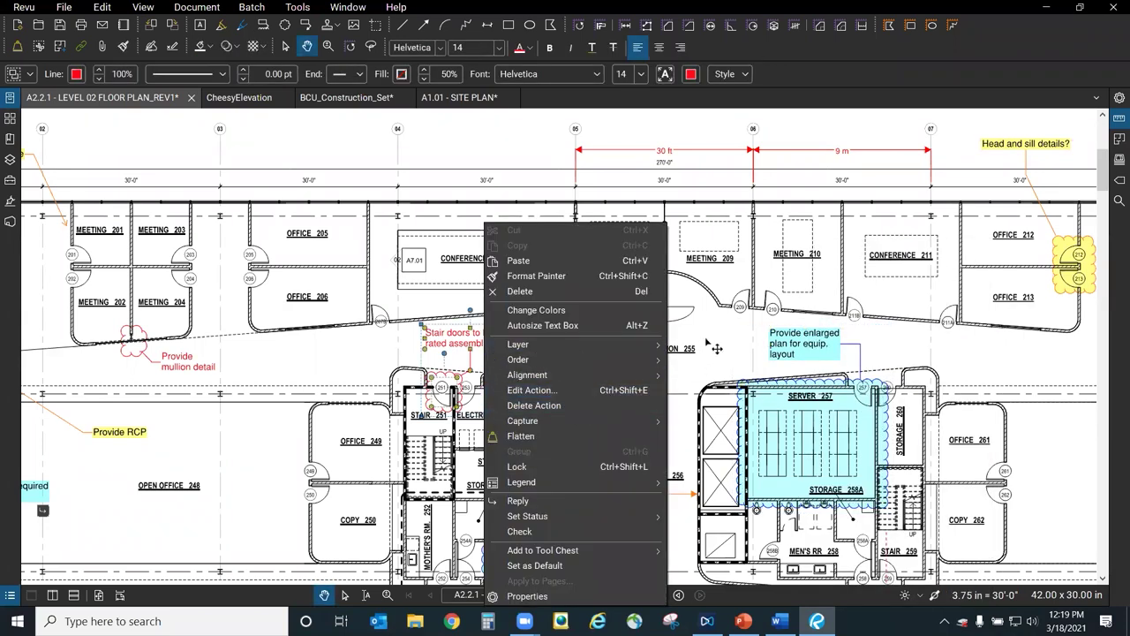
pyautogui.click(562, 390)
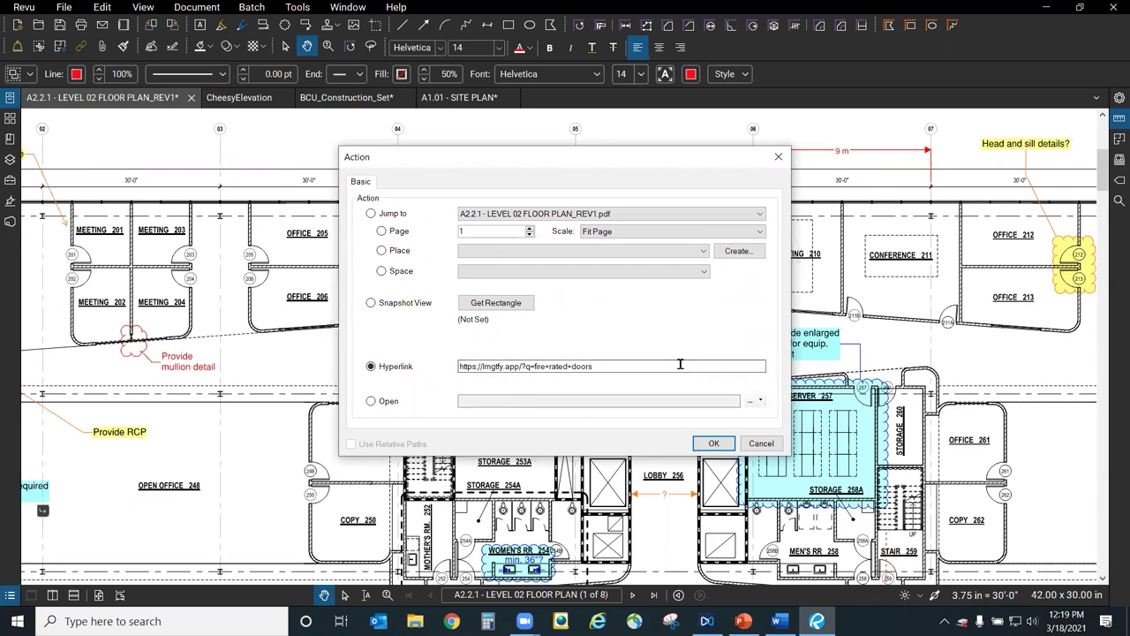
pyautogui.click(595, 365)
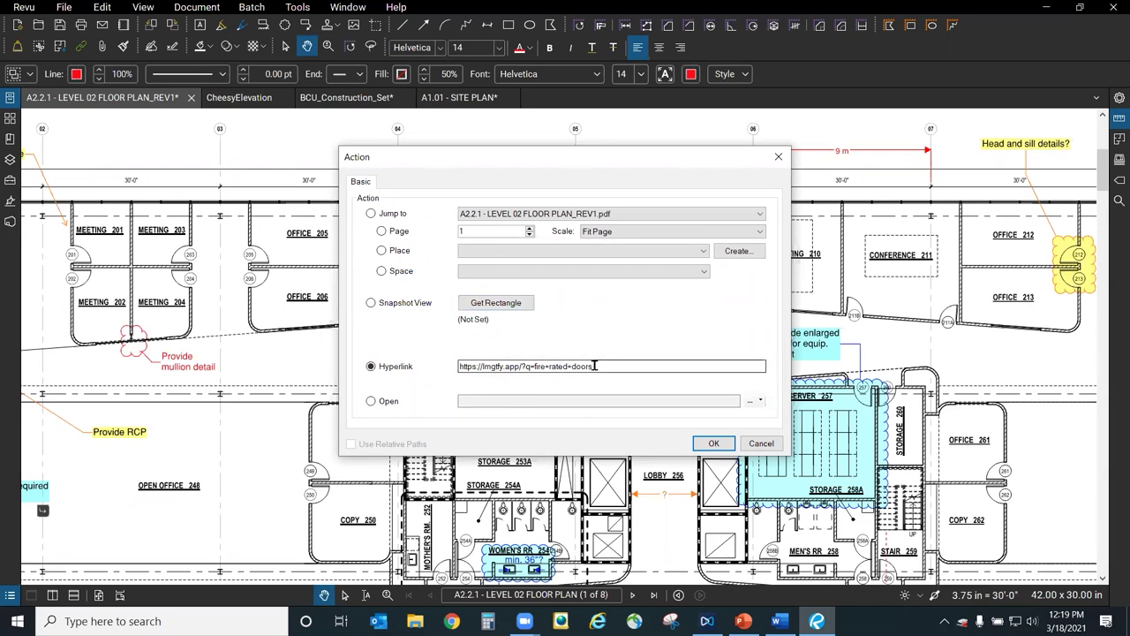
pyautogui.moveTo(624, 157); pyautogui.dragTo(663, 188)
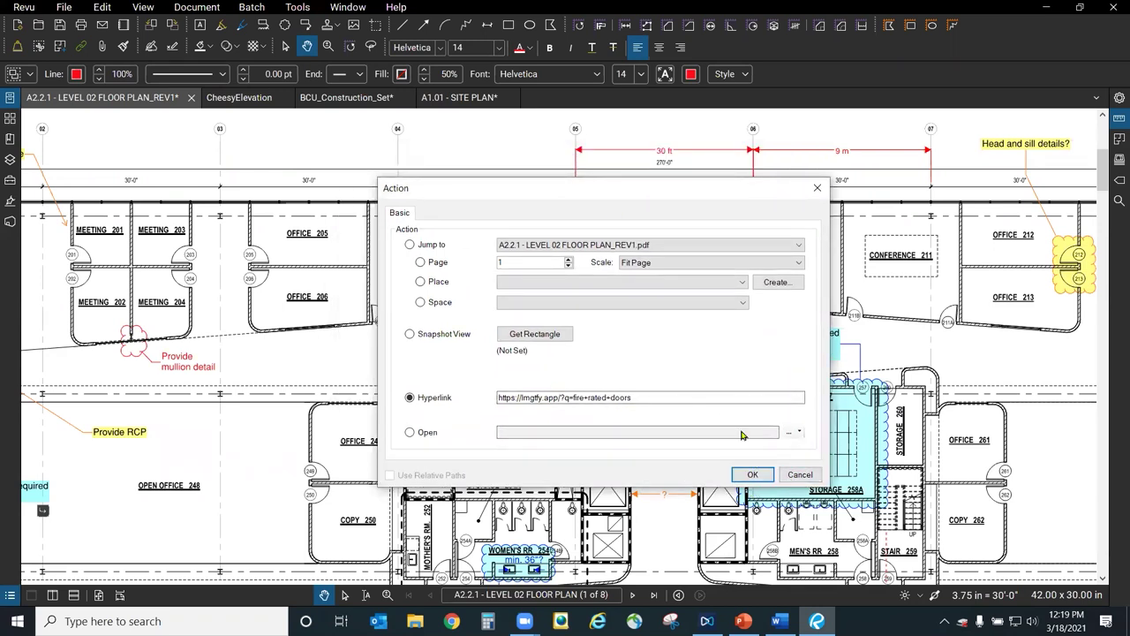
pyautogui.click(752, 474)
pyautogui.click(368, 309)
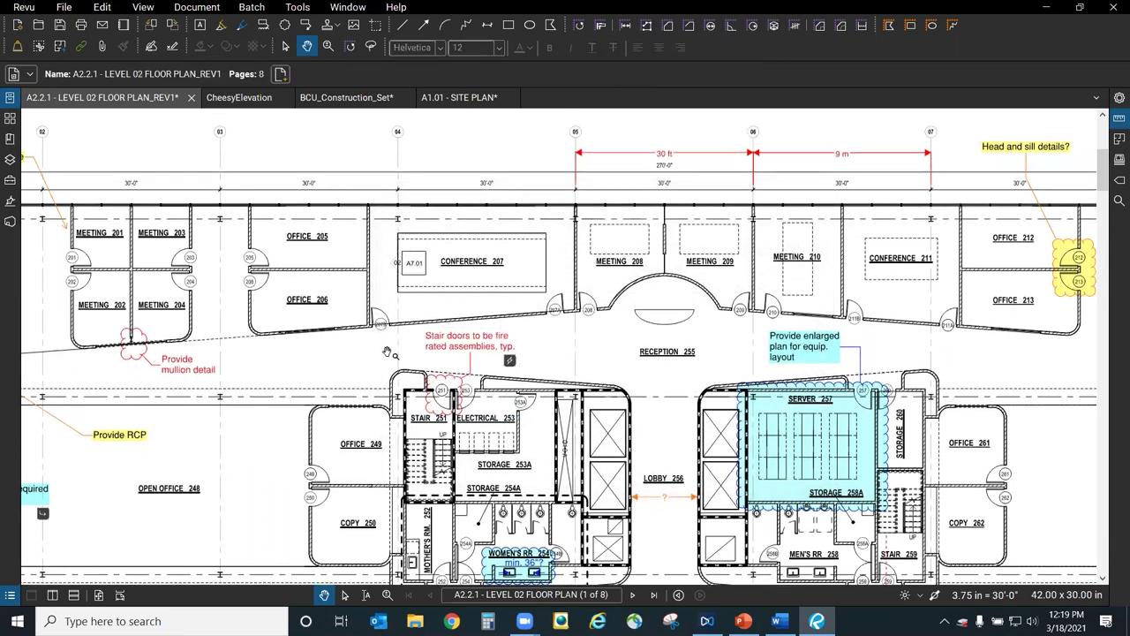
pyautogui.scroll(3, 378, 333)
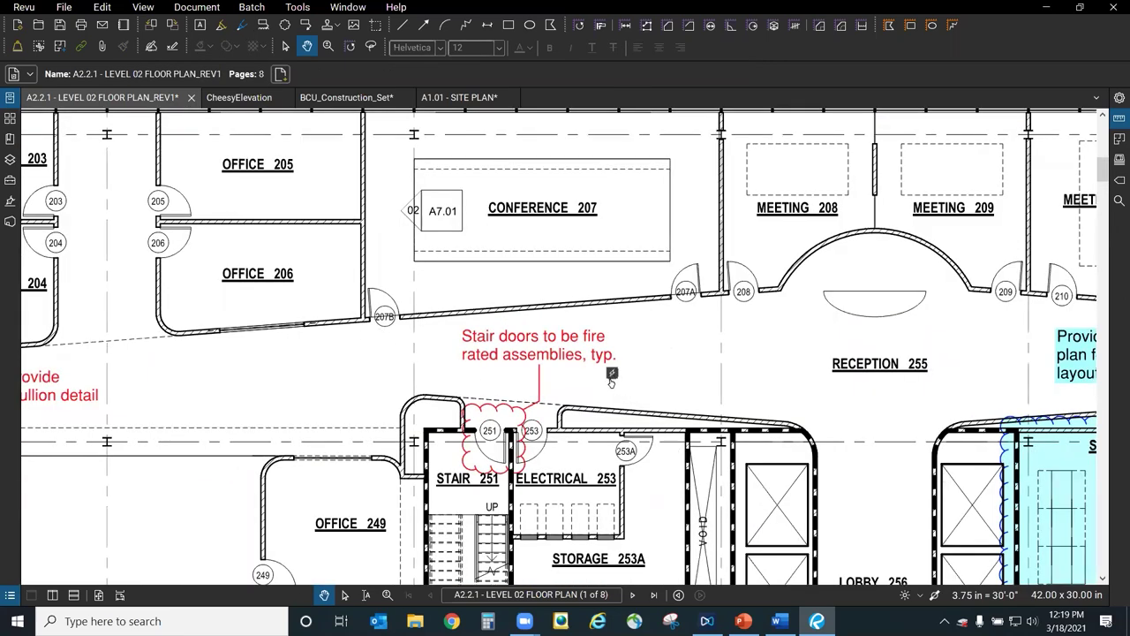
pyautogui.moveTo(611, 377)
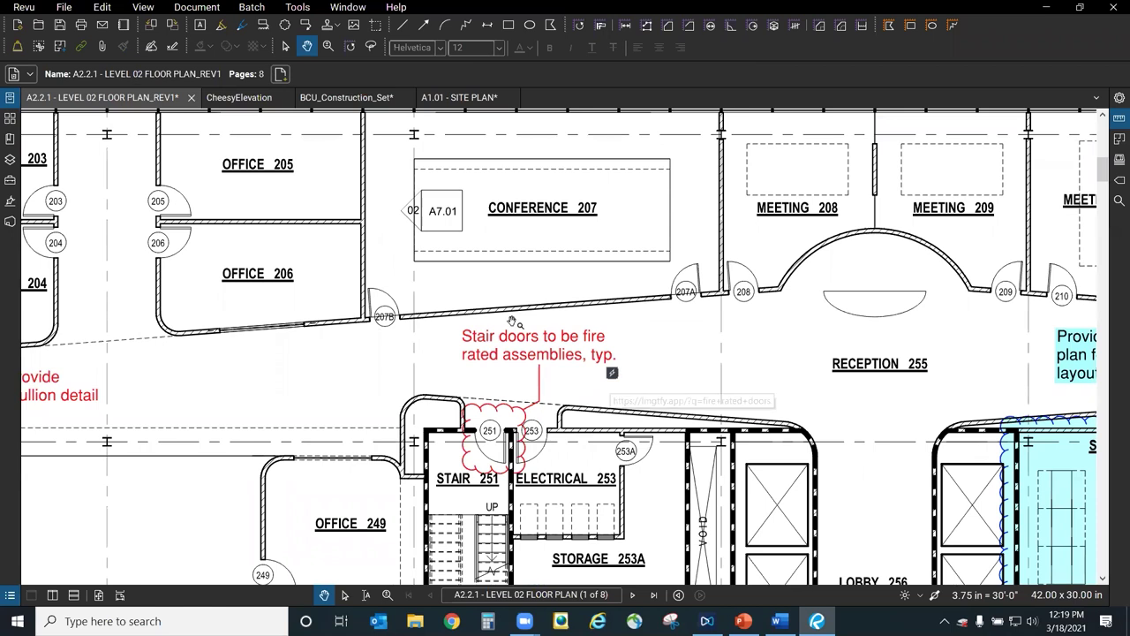
pyautogui.click(611, 376)
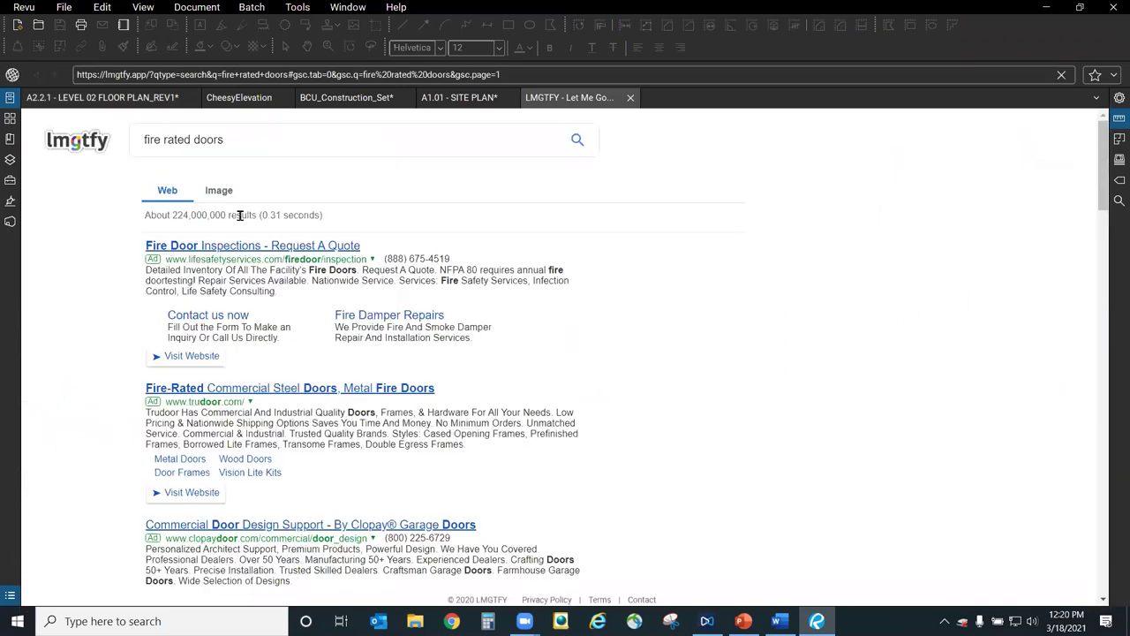
# Scroll through the 'fire rated doors' search results, then close the LMGTFY tab.
pyautogui.scroll(-4, 710, 477)
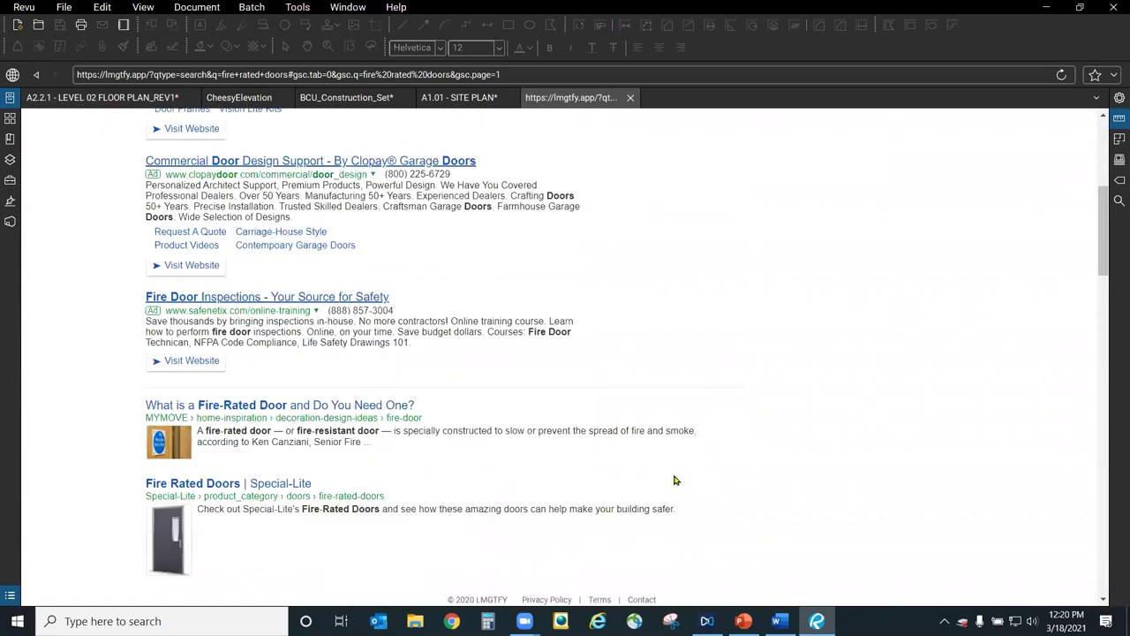
pyautogui.scroll(-4, 490, 406)
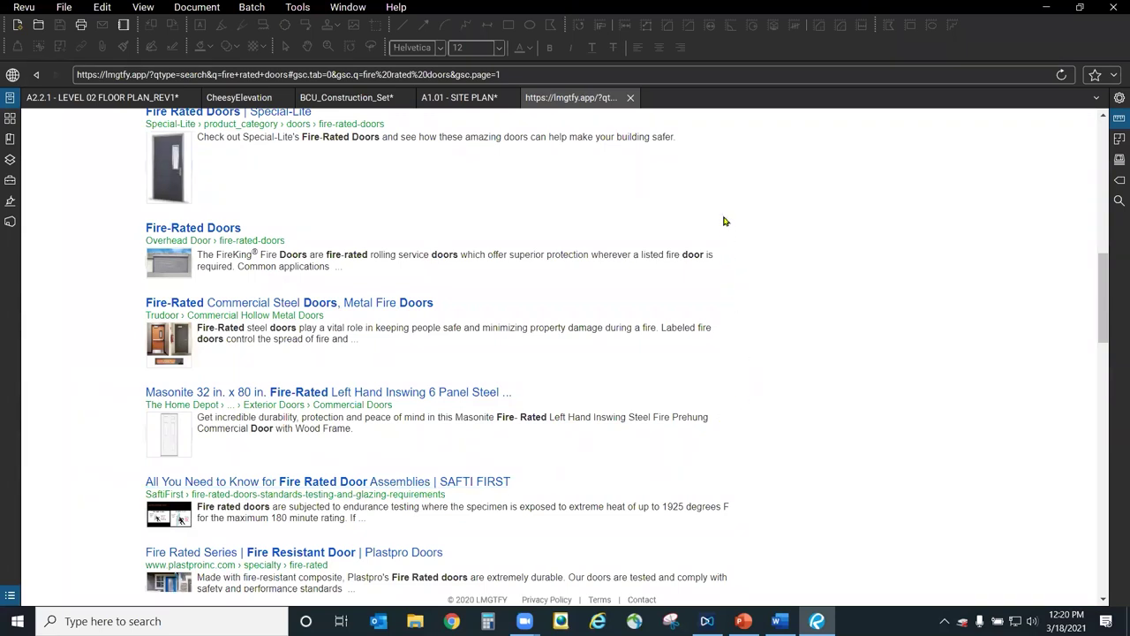
pyautogui.click(630, 97)
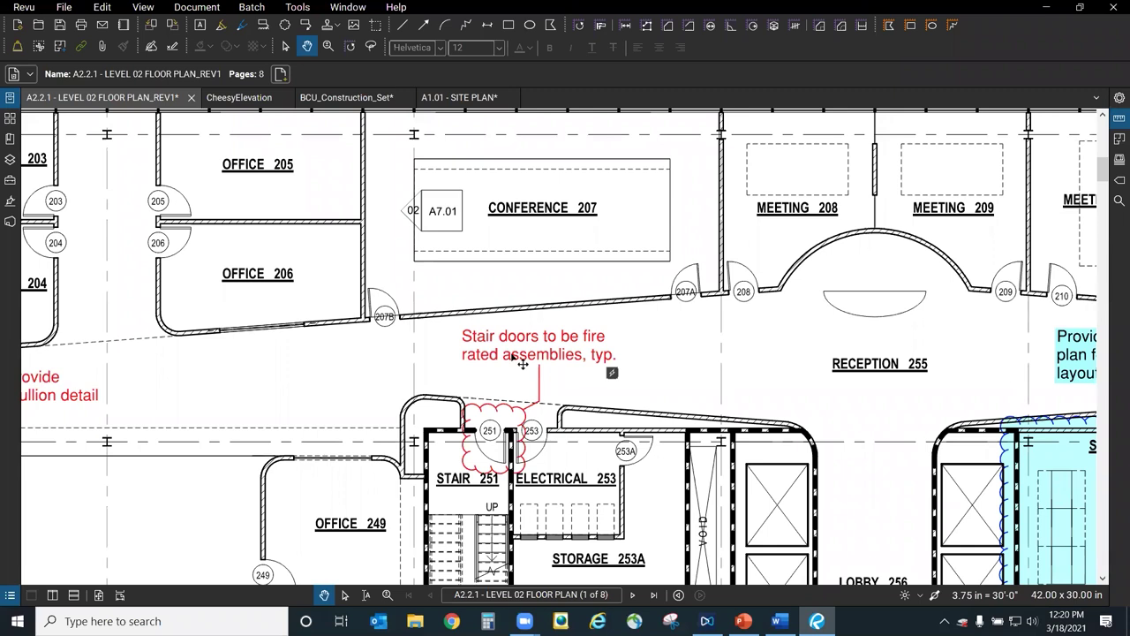
pyautogui.click(612, 376)
pyautogui.click(631, 98)
pyautogui.click(530, 353)
pyautogui.rightClick(527, 352)
pyautogui.click(571, 390)
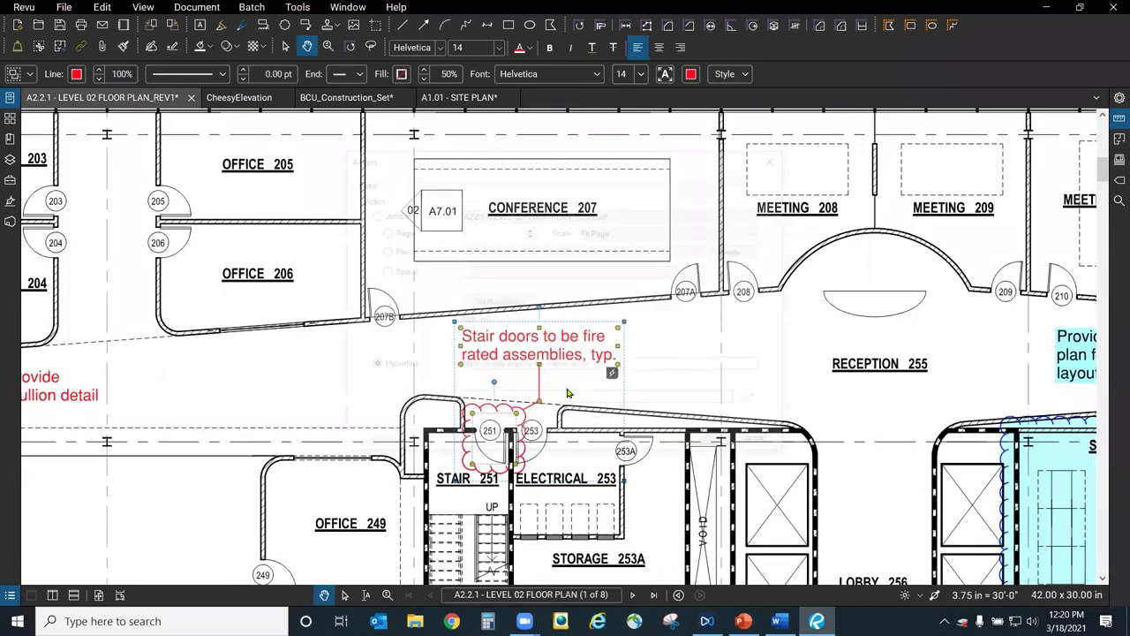
pyautogui.click(385, 402)
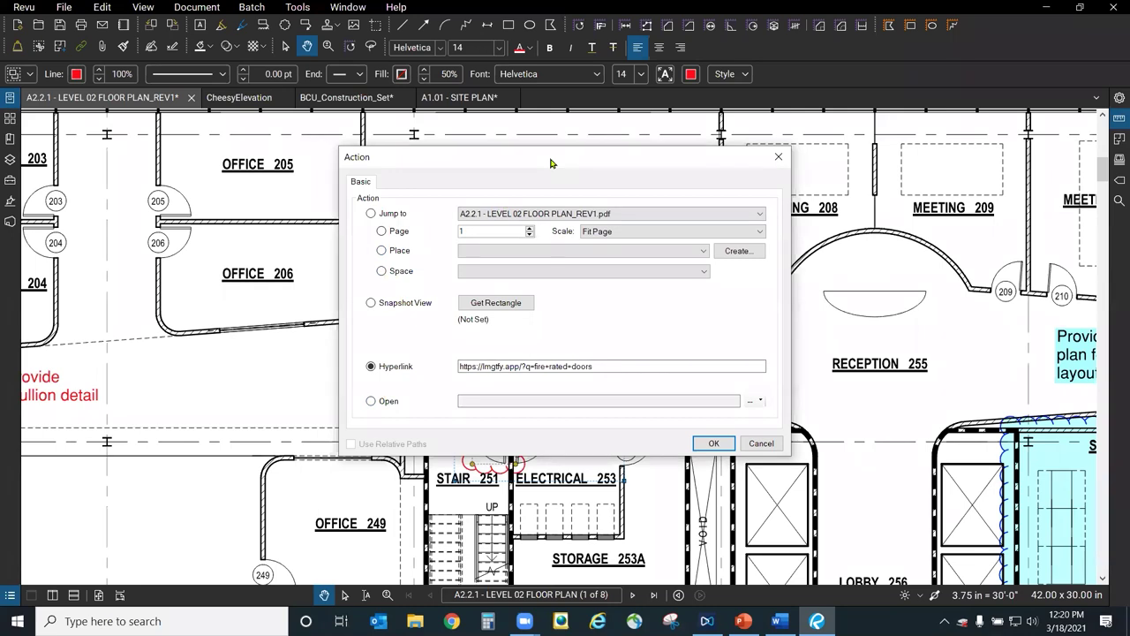
pyautogui.moveTo(550, 162); pyautogui.dragTo(790, 174)
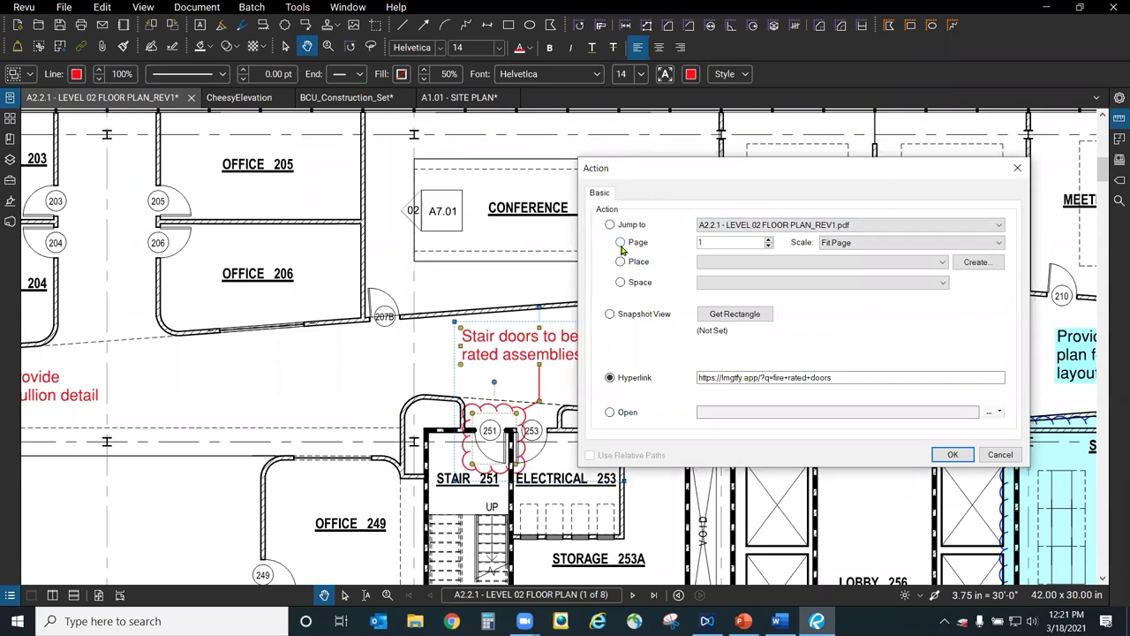
pyautogui.click(1005, 456)
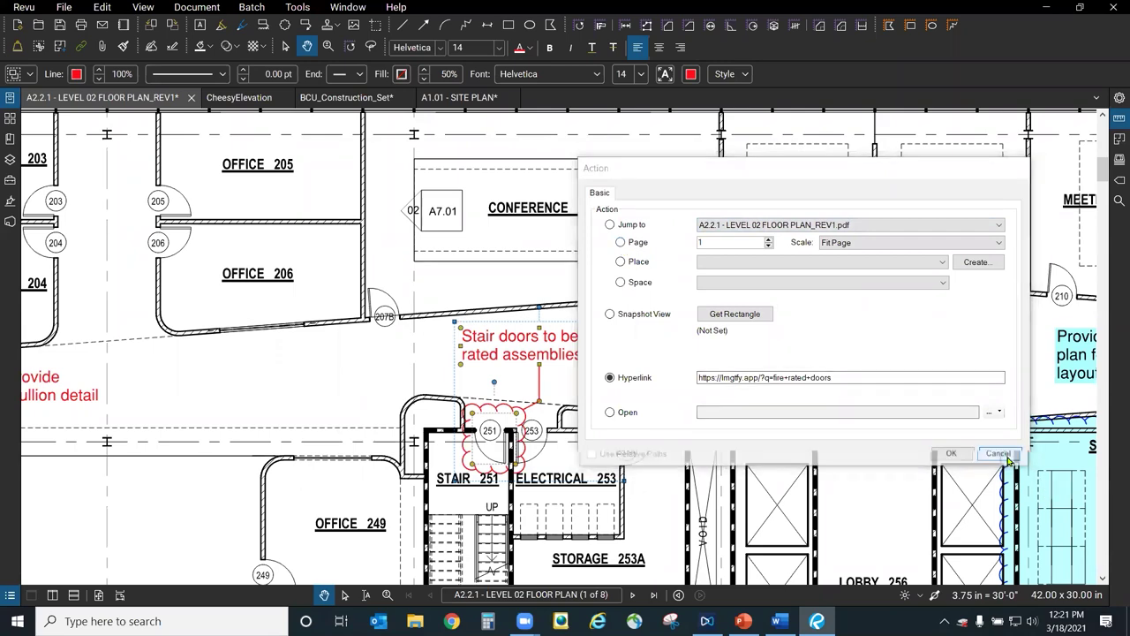
pyautogui.click(764, 358)
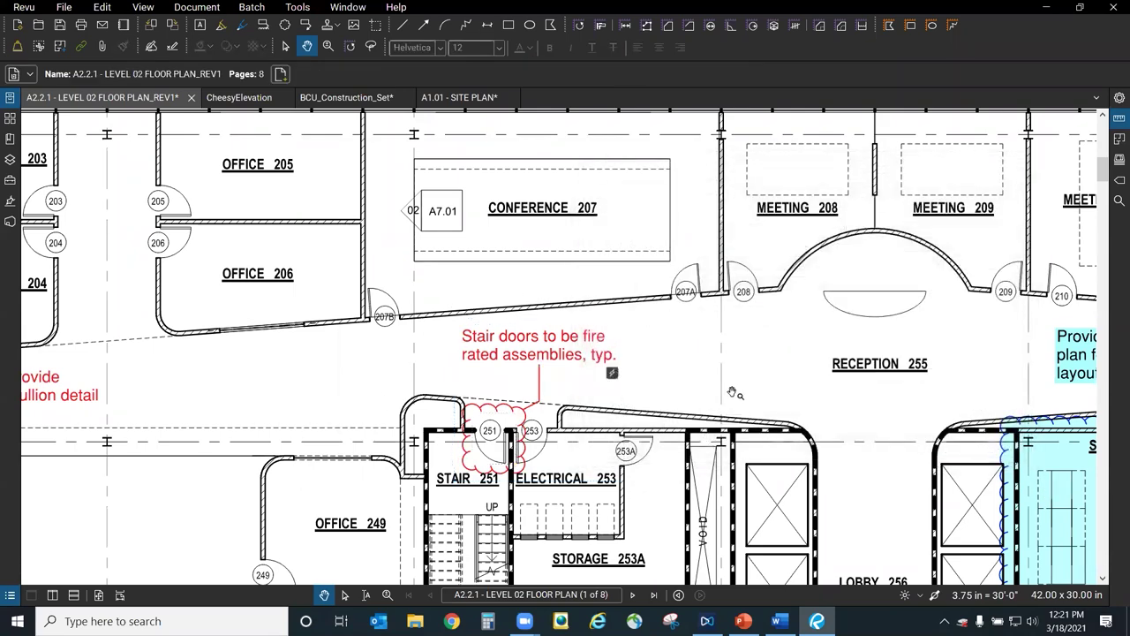
pyautogui.scroll(-2, 680, 380)
pyautogui.scroll(-5, 489, 328)
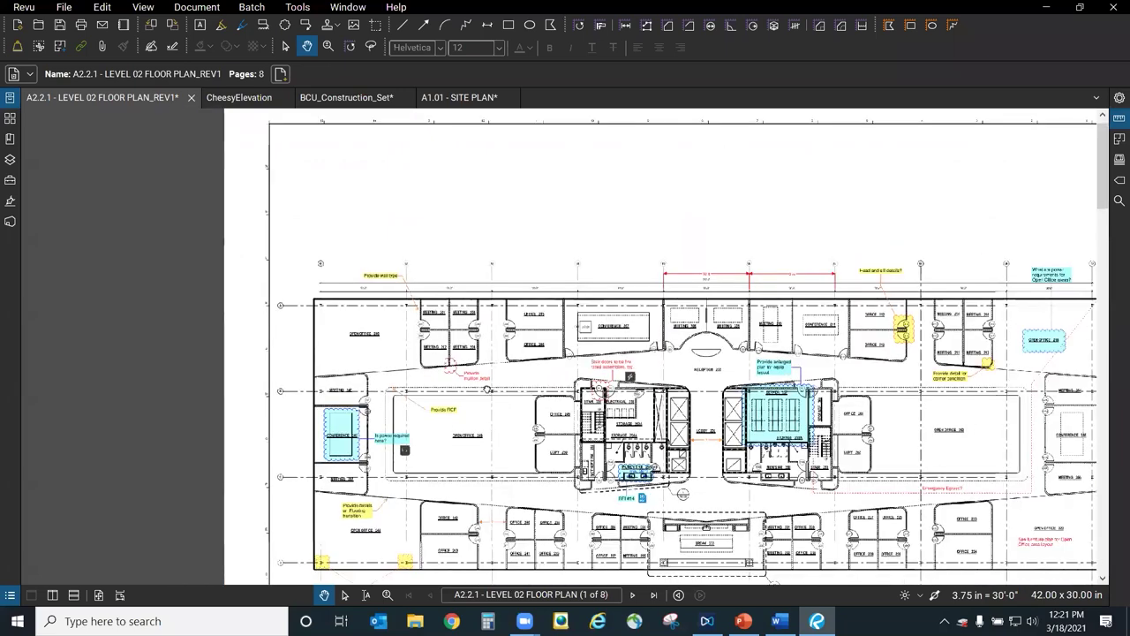
# Open 05 12 00 Structural Steel.pdf from the Imperial > Specifications folder.
pyautogui.scroll(3, 886, 349)
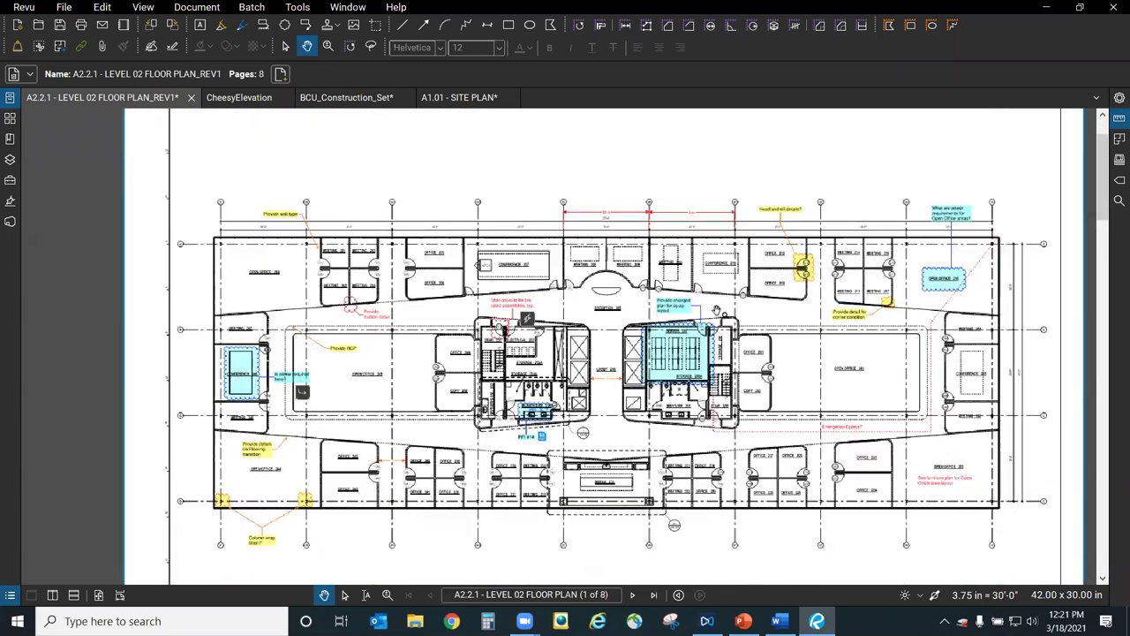
pyautogui.click(41, 27)
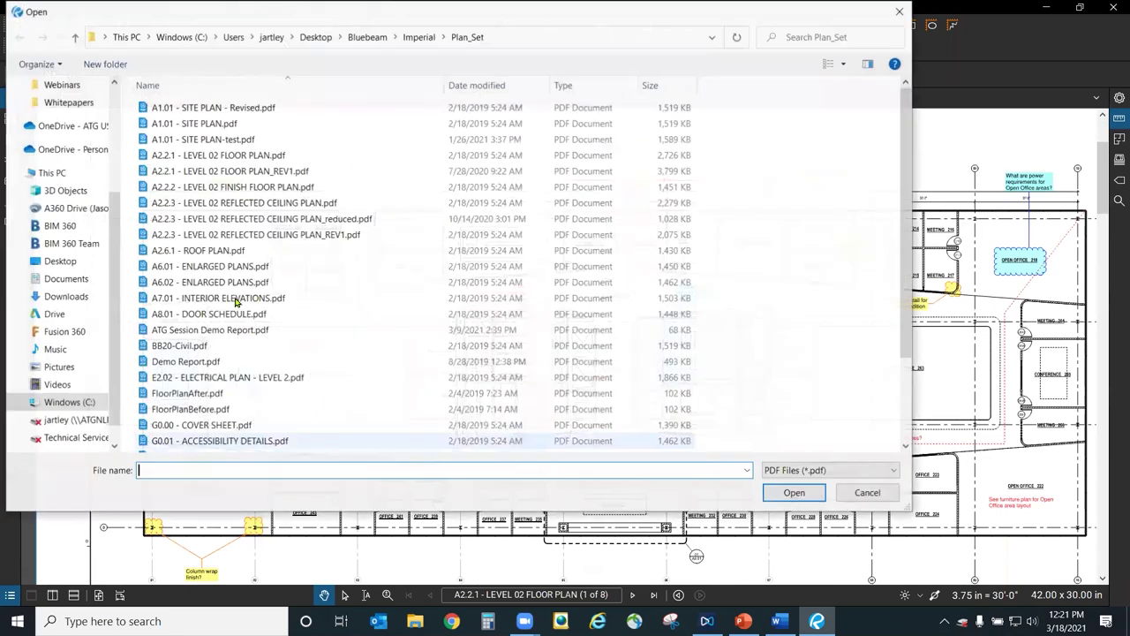
pyautogui.scroll(-3, 236, 295)
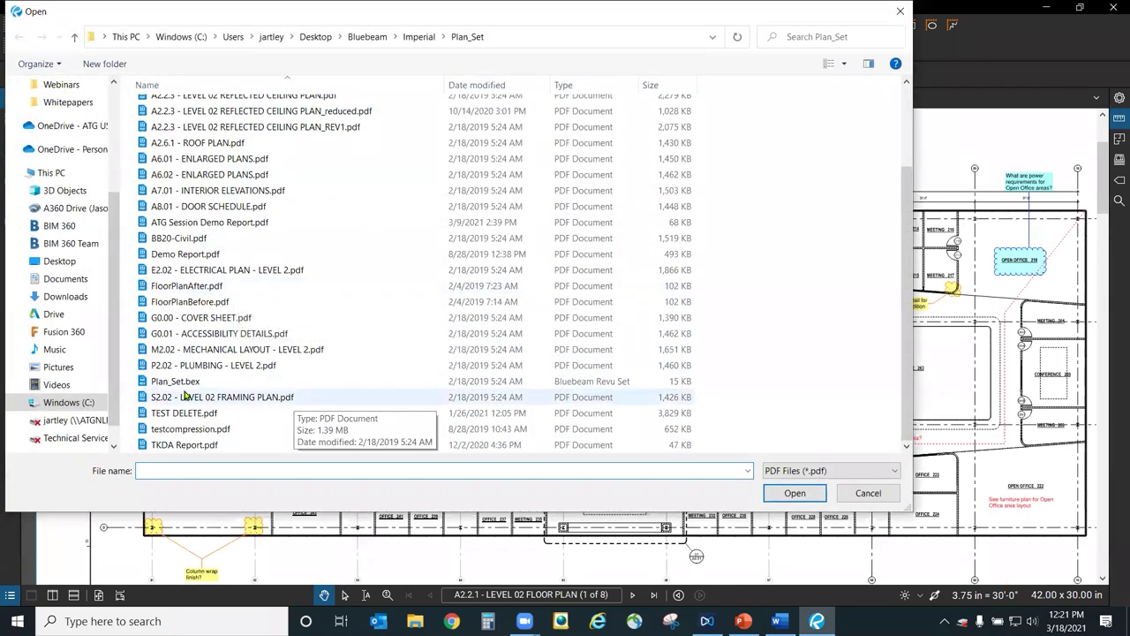
pyautogui.scroll(3, 409, 389)
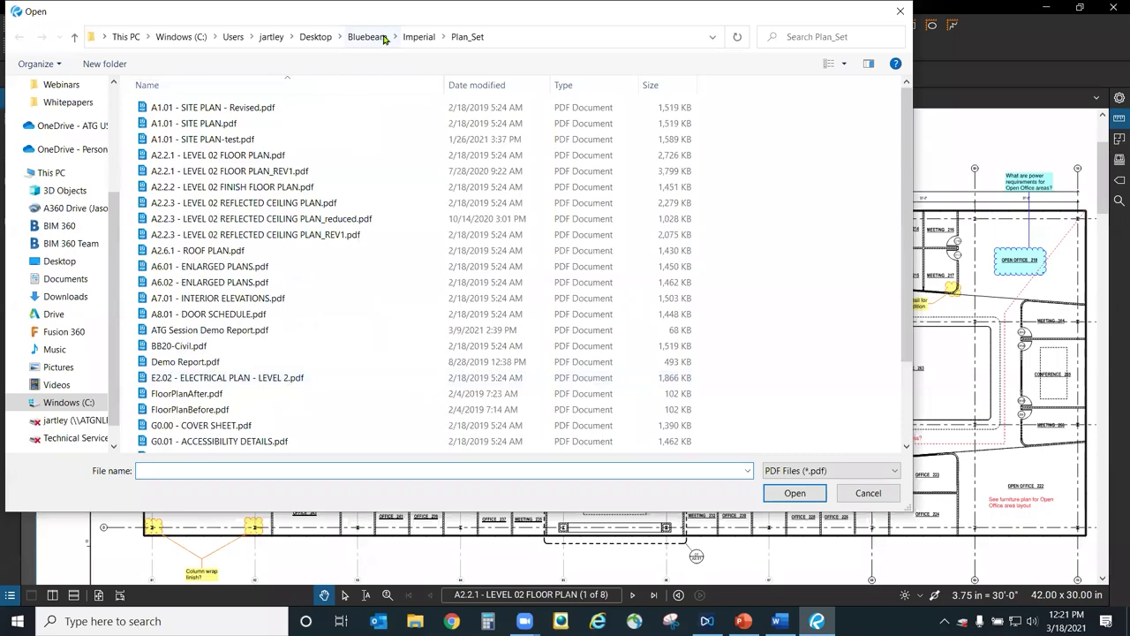
pyautogui.click(421, 36)
pyautogui.doubleClick(203, 156)
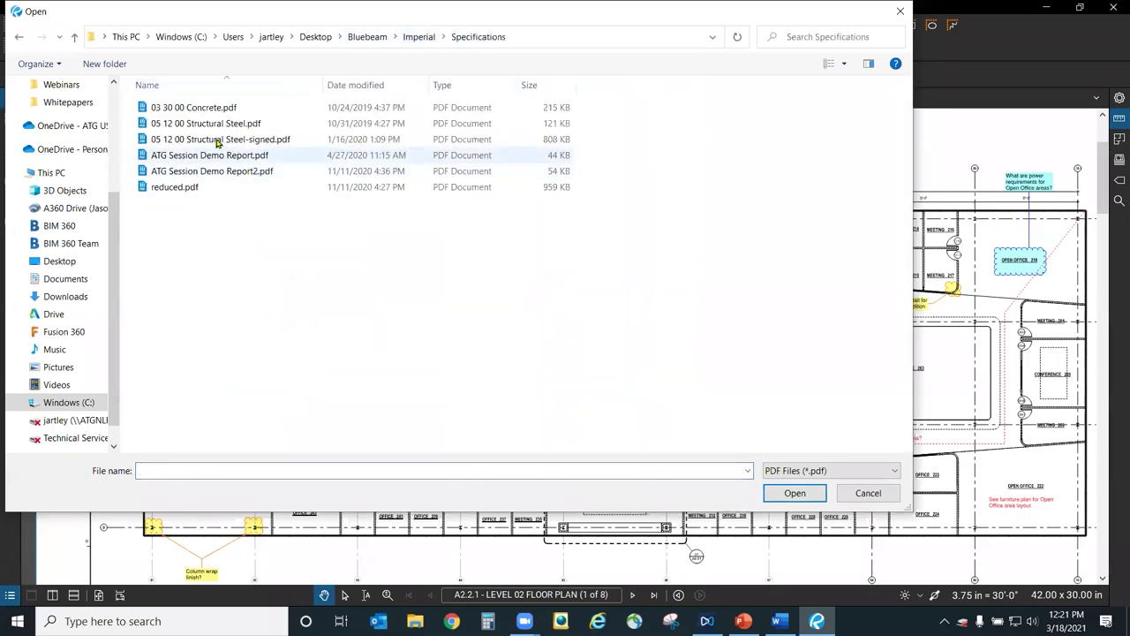
pyautogui.click(210, 124)
pyautogui.click(793, 493)
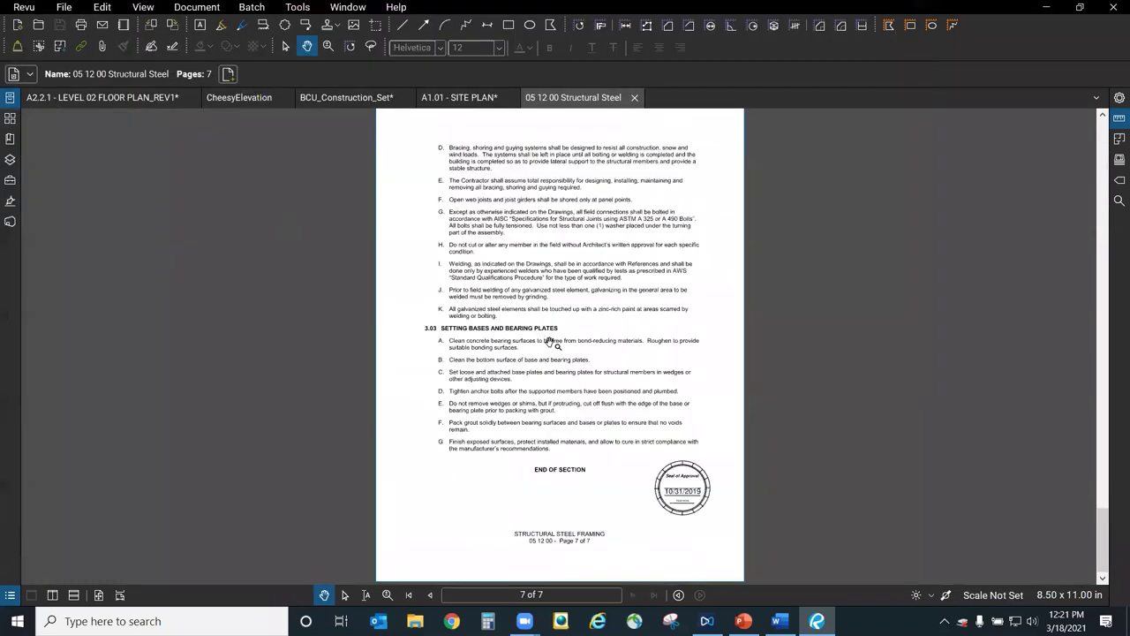
# Switch on Edit > PDF Content > Edit Text for the specification.
pyautogui.scroll(3, 545, 212)
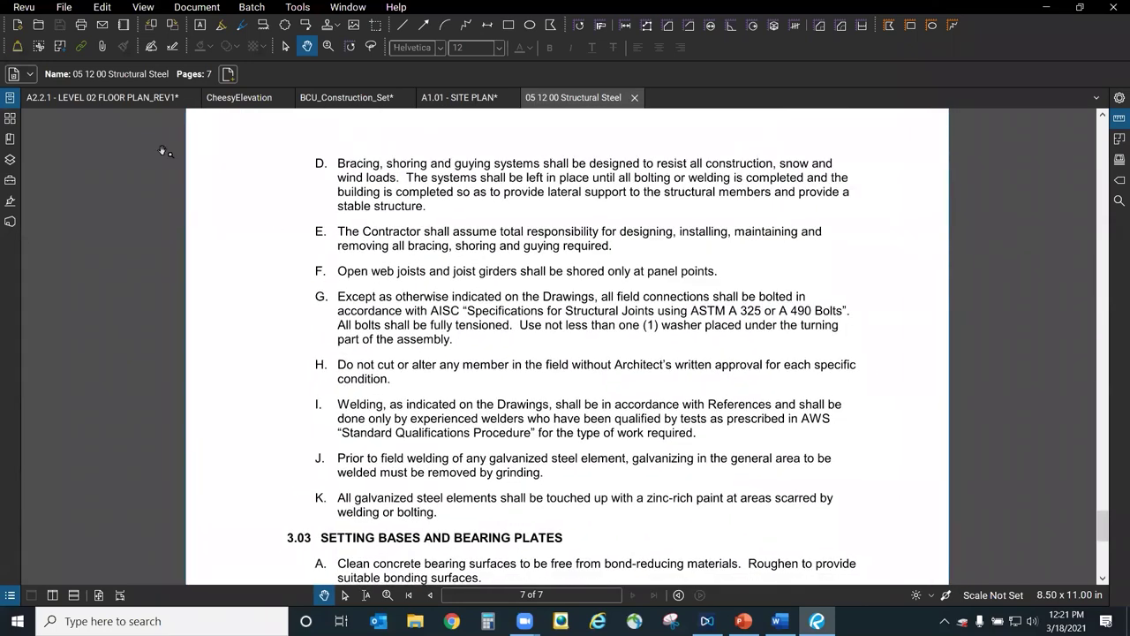
pyautogui.click(103, 7)
pyautogui.moveTo(151, 251)
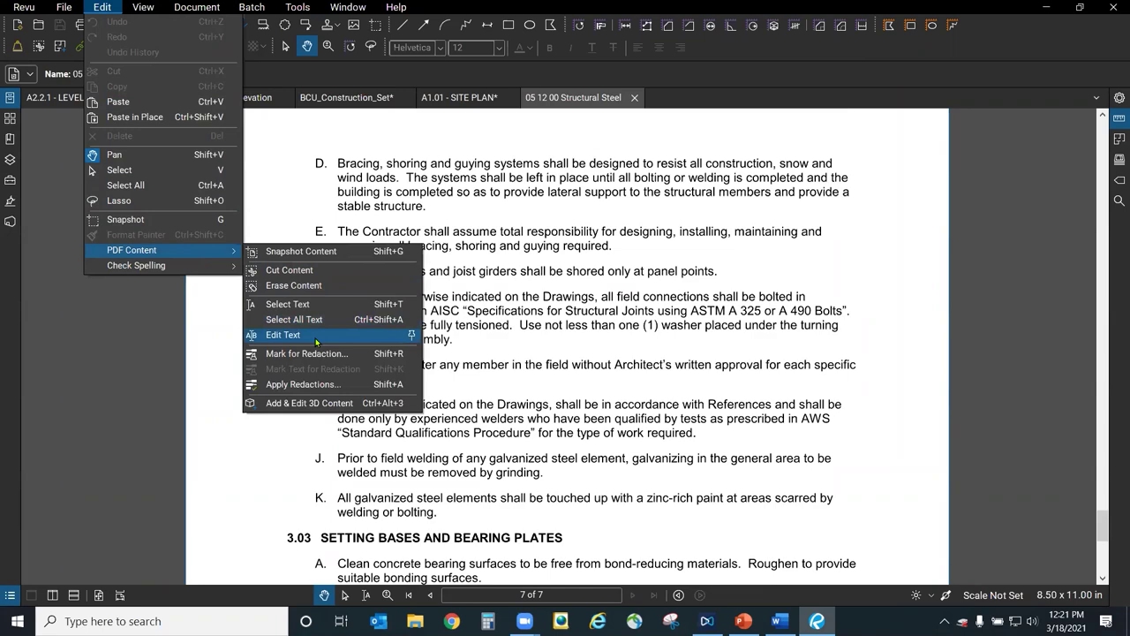
pyautogui.click(316, 339)
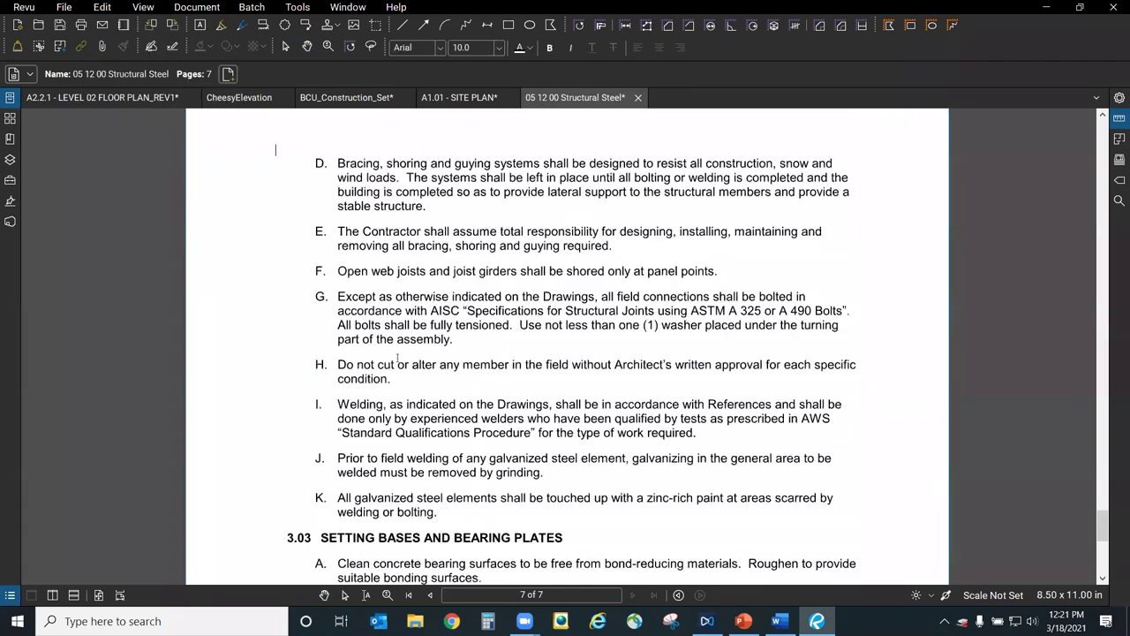
# Replace 'cut' with 'change' in item H, then leave text editing.
pyautogui.moveTo(372, 358); pyautogui.dragTo(392, 358)
pyautogui.press('Delete')
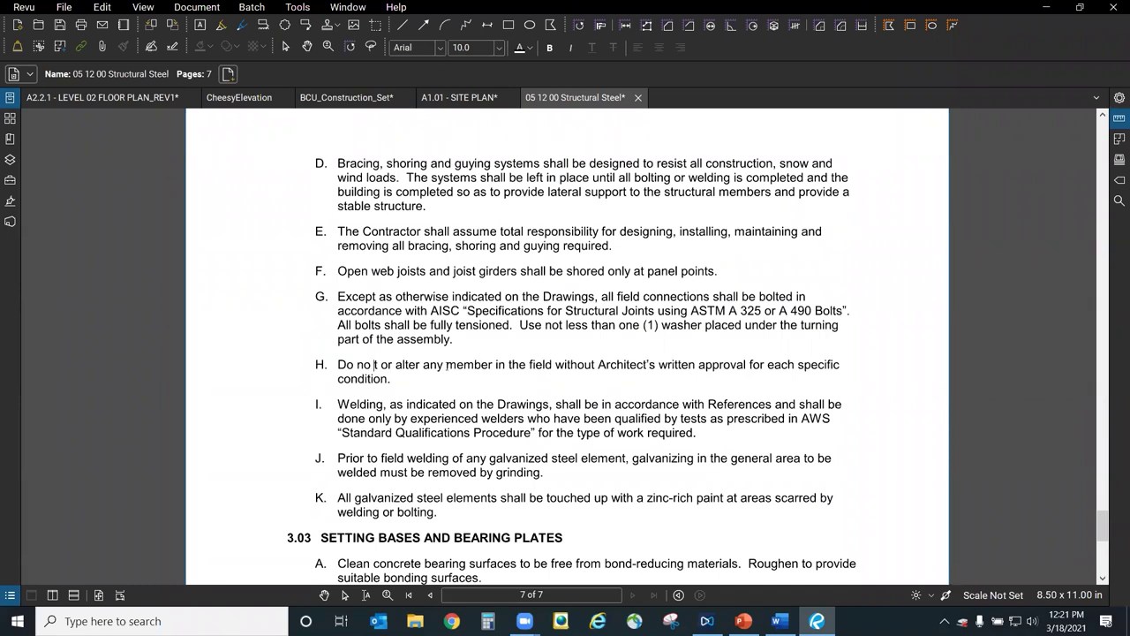
pyautogui.press('Delete')
pyautogui.write('t c')
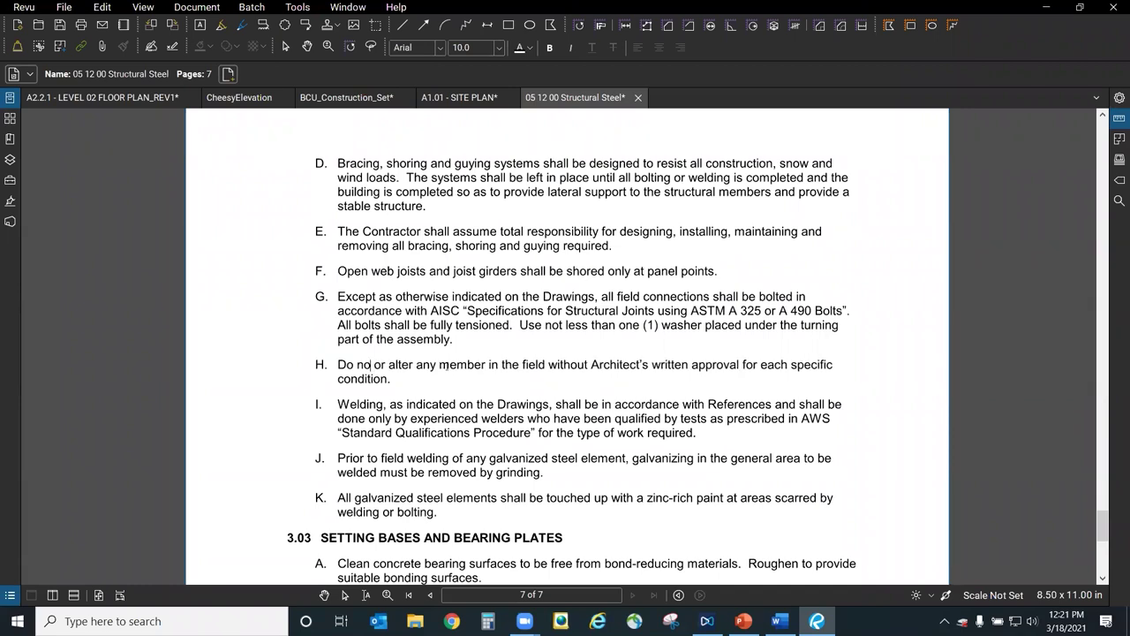
pyautogui.write('hange')
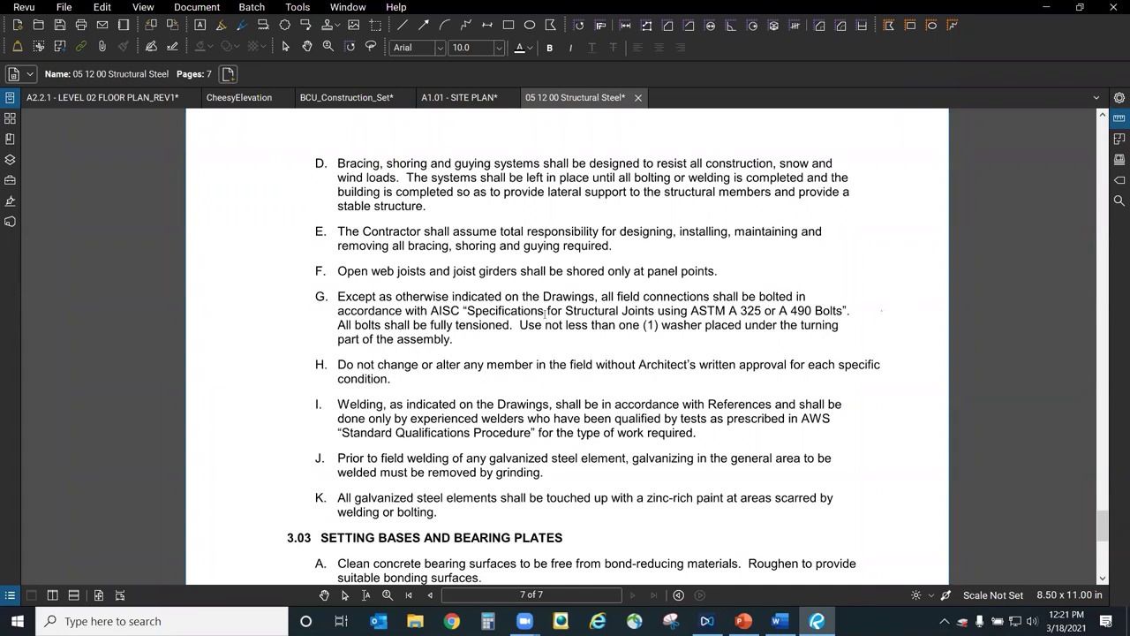
pyautogui.moveTo(454, 355); pyautogui.dragTo(457, 364)
pyautogui.click(479, 353)
pyautogui.click(586, 369)
pyautogui.scroll(-5, 586, 365)
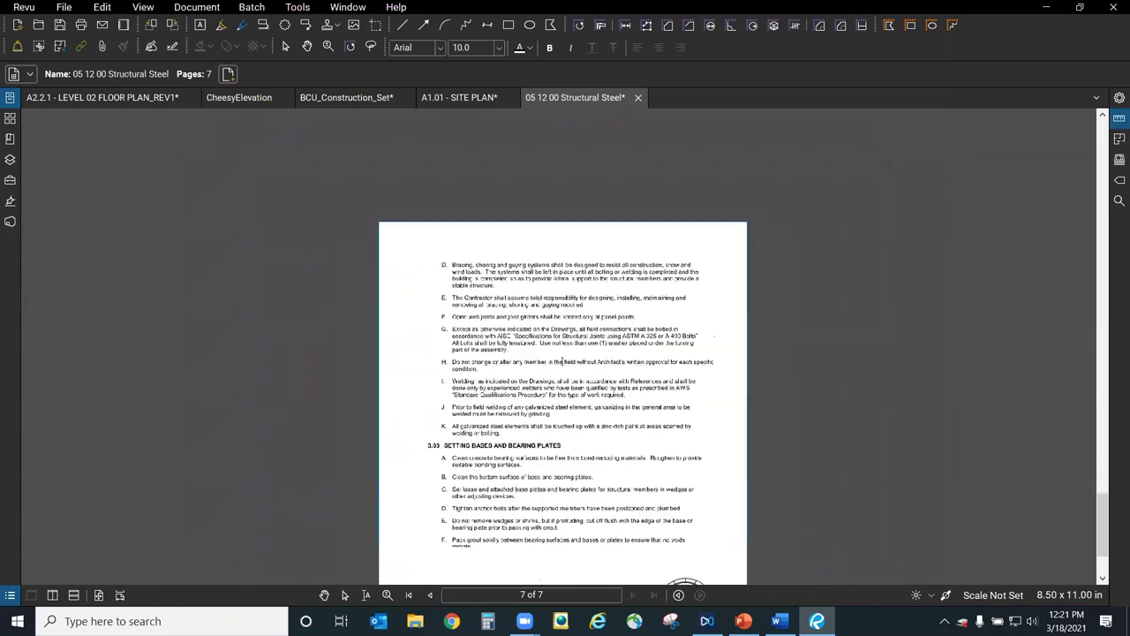
pyautogui.press('Escape')
pyautogui.scroll(1, 595, 383)
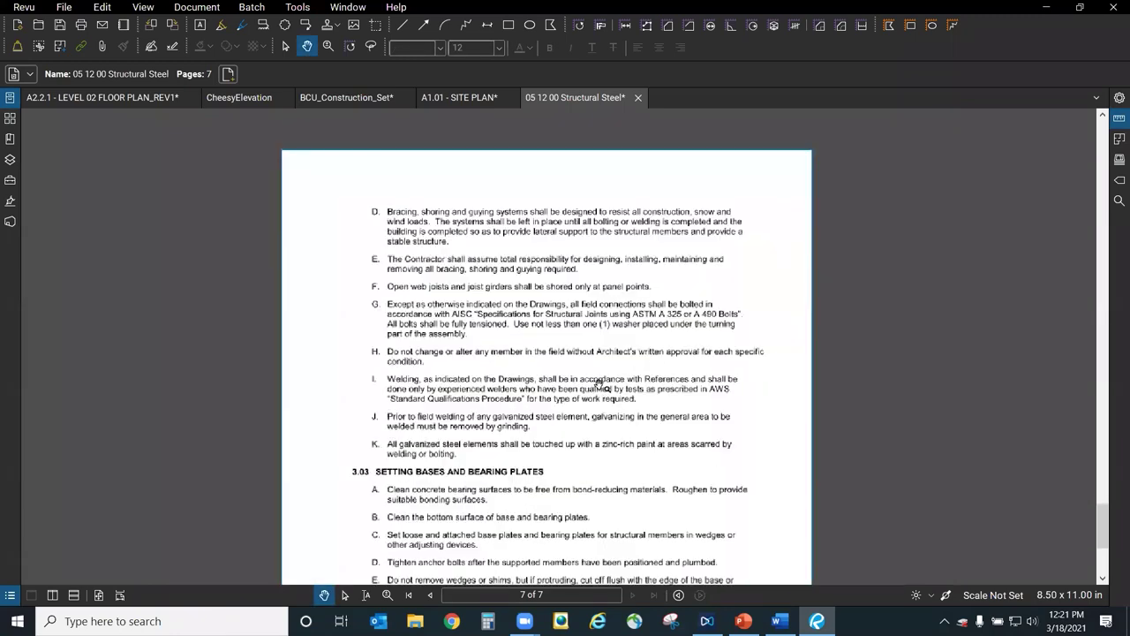
pyautogui.scroll(4, 742, 455)
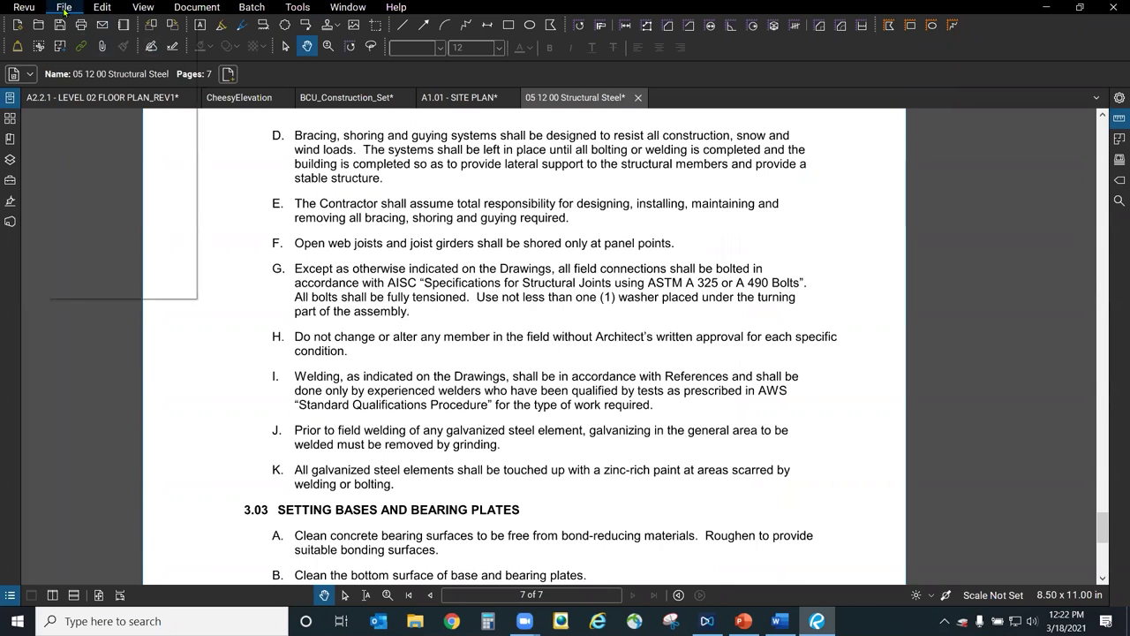
# Export the entire specification to Word as 05 12 00 Structural Steel.docx, replacing the existing file.
pyautogui.click(65, 8)
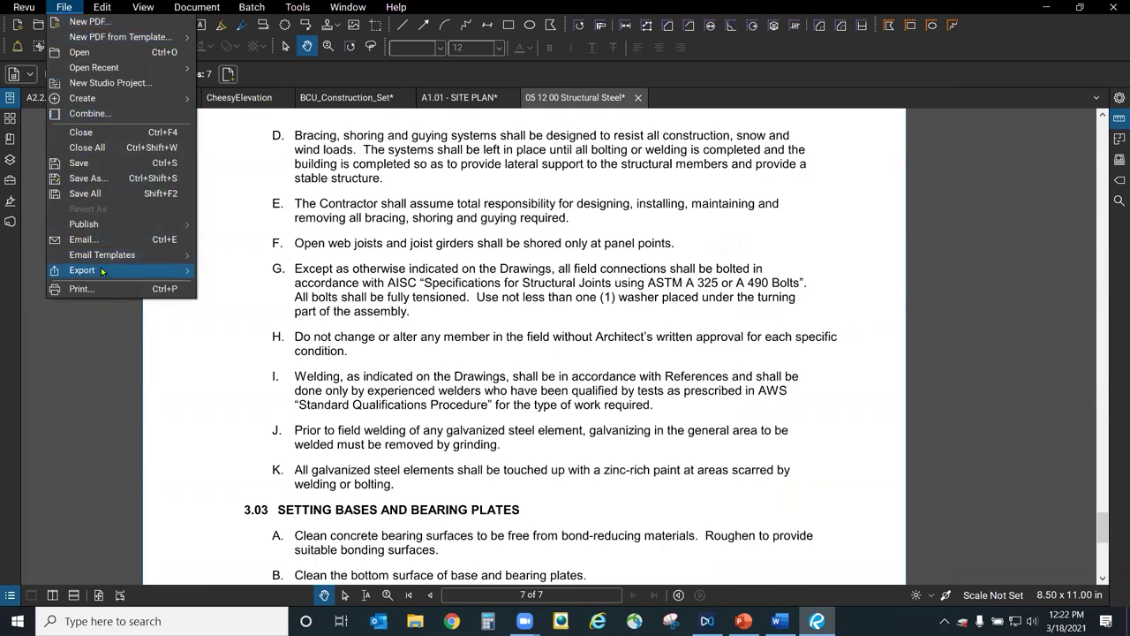
pyautogui.moveTo(101, 271)
pyautogui.moveTo(293, 404)
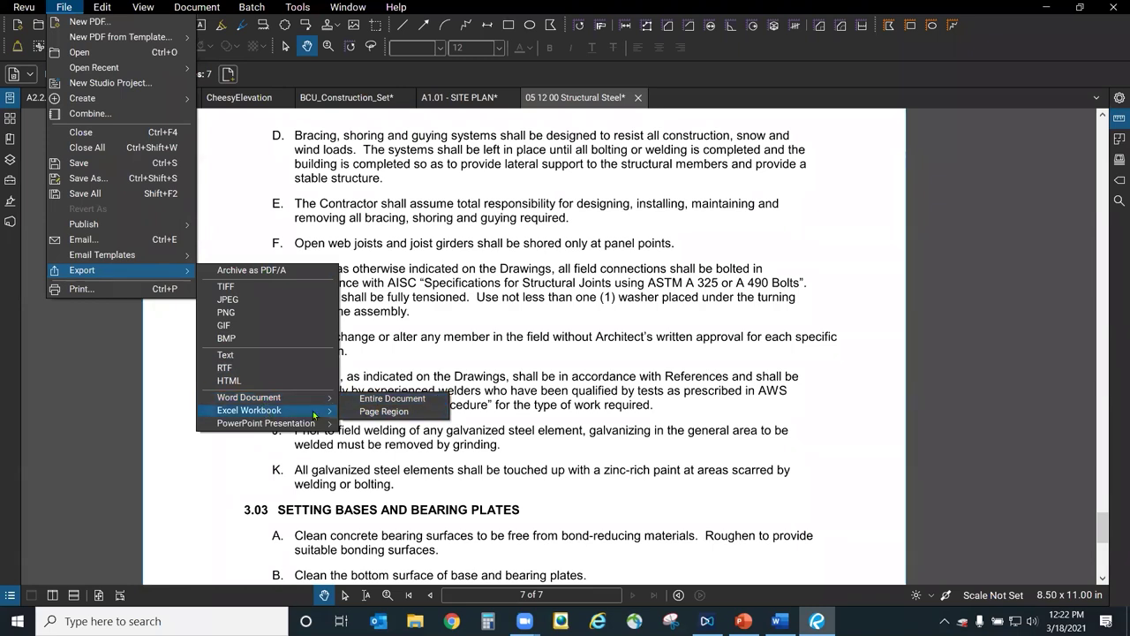
pyautogui.moveTo(285, 426)
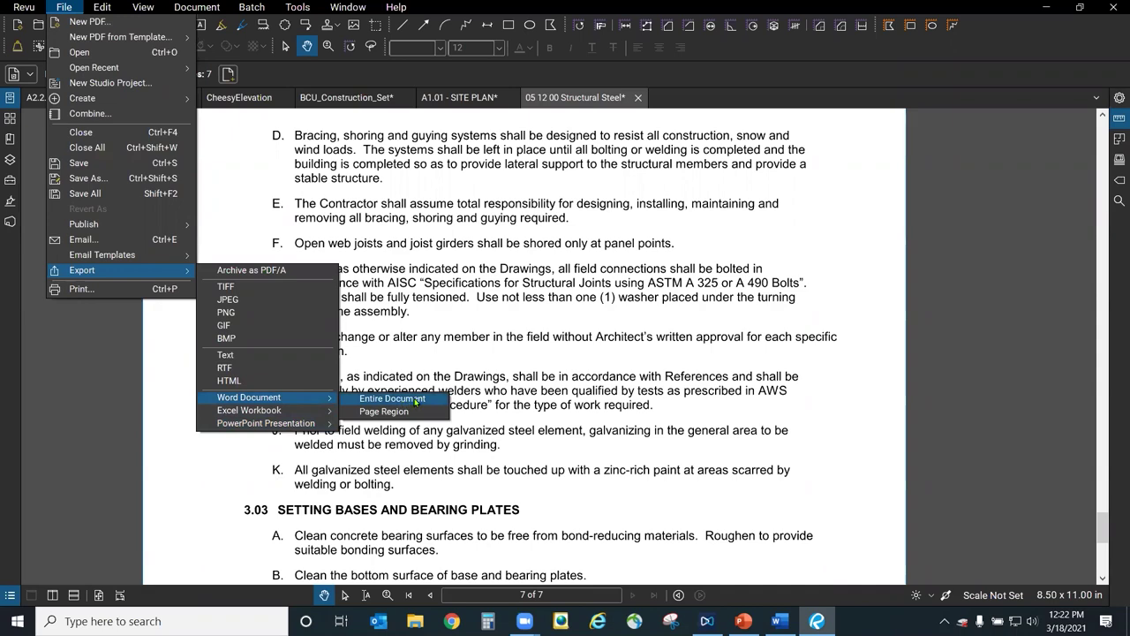
pyautogui.click(416, 399)
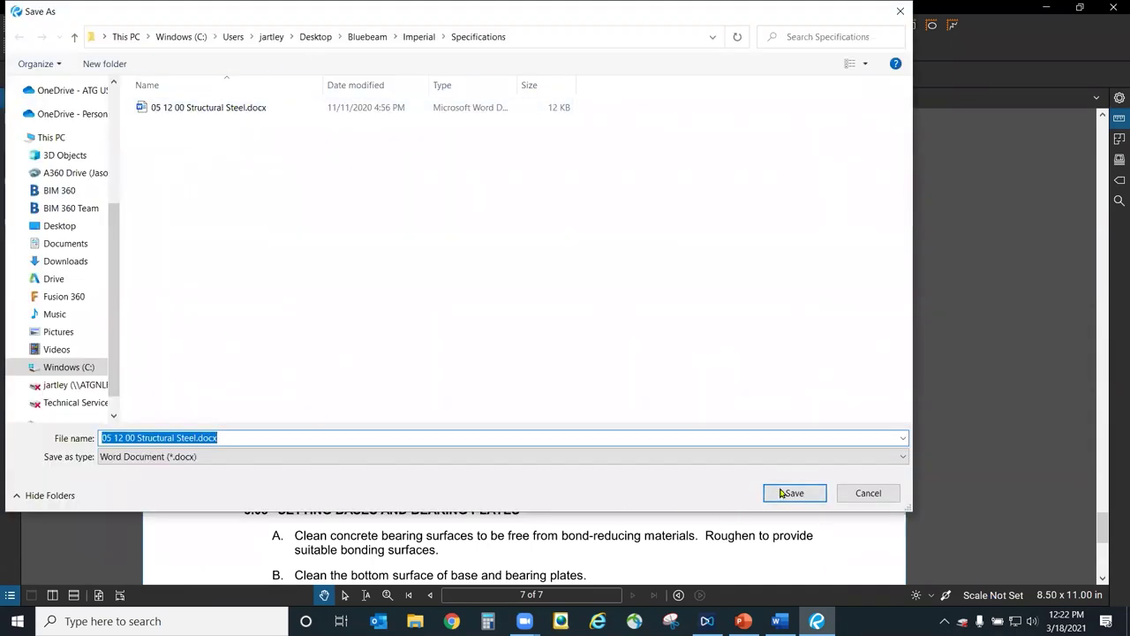
pyautogui.click(786, 492)
pyautogui.click(600, 311)
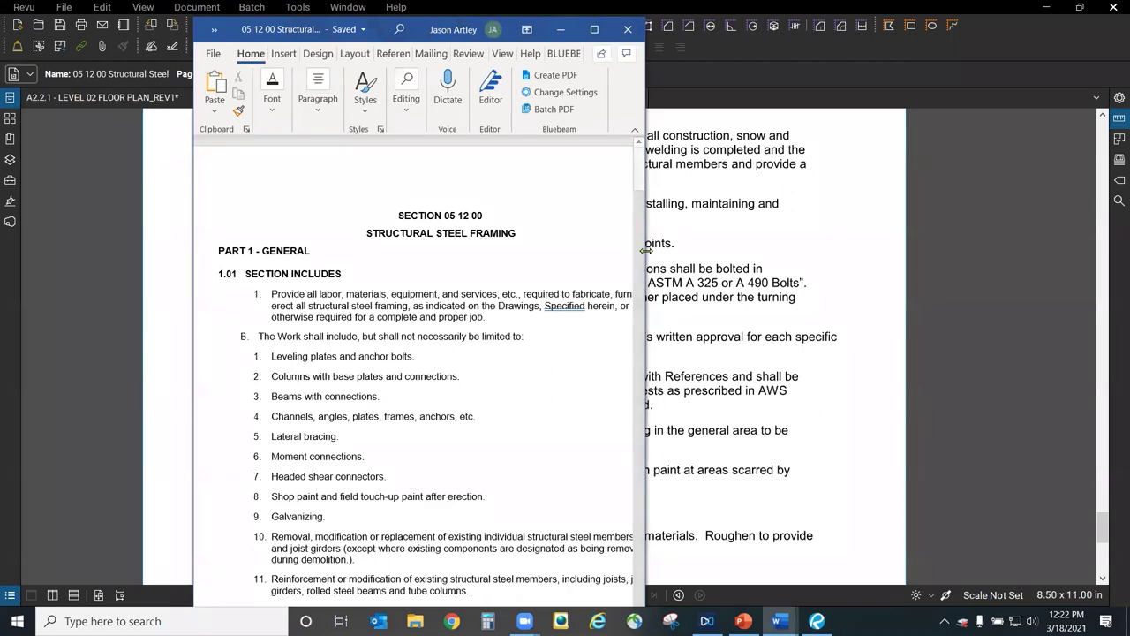
# Overwrite 'Channels, angles, plate' in list item 4 with the test text 'wefe'.
pyautogui.moveTo(354, 416); pyautogui.dragTo(461, 417)
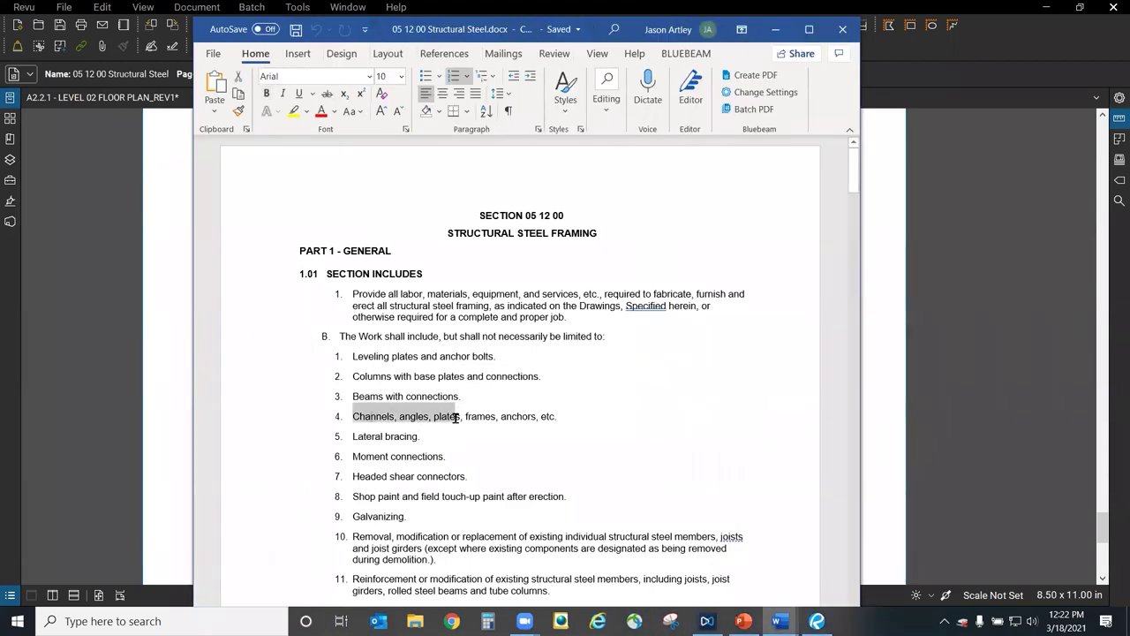
pyautogui.write('wefe')
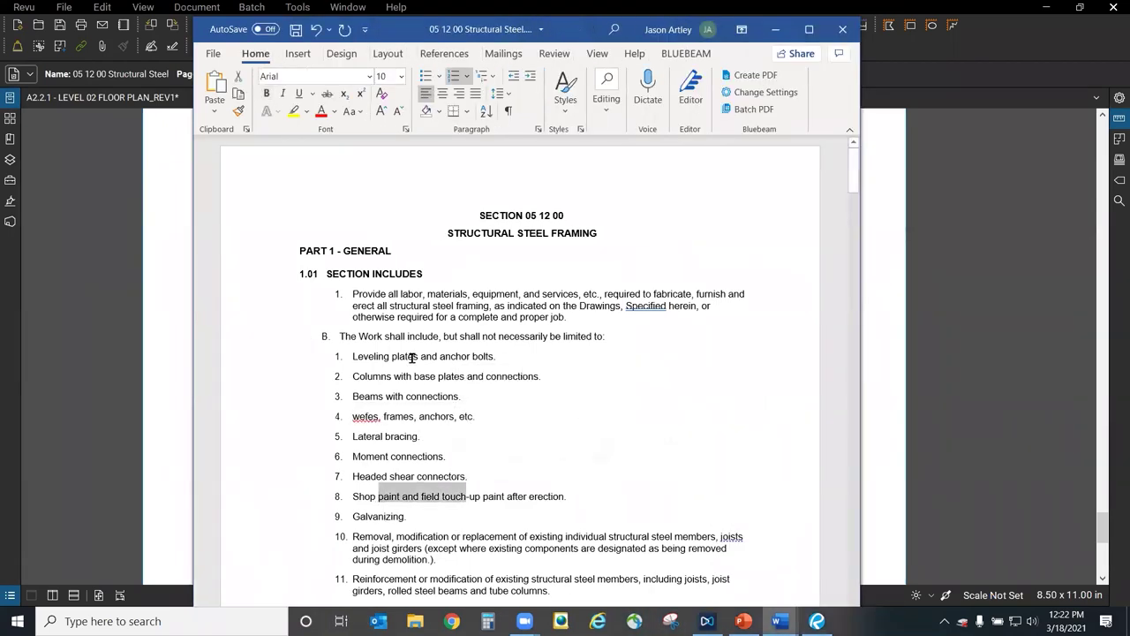
# Run Create PDF from Word's BLUEBEAM tab, then close Word choosing Don't Save.
pyautogui.moveTo(459, 317); pyautogui.dragTo(473, 308)
pyautogui.click(676, 396)
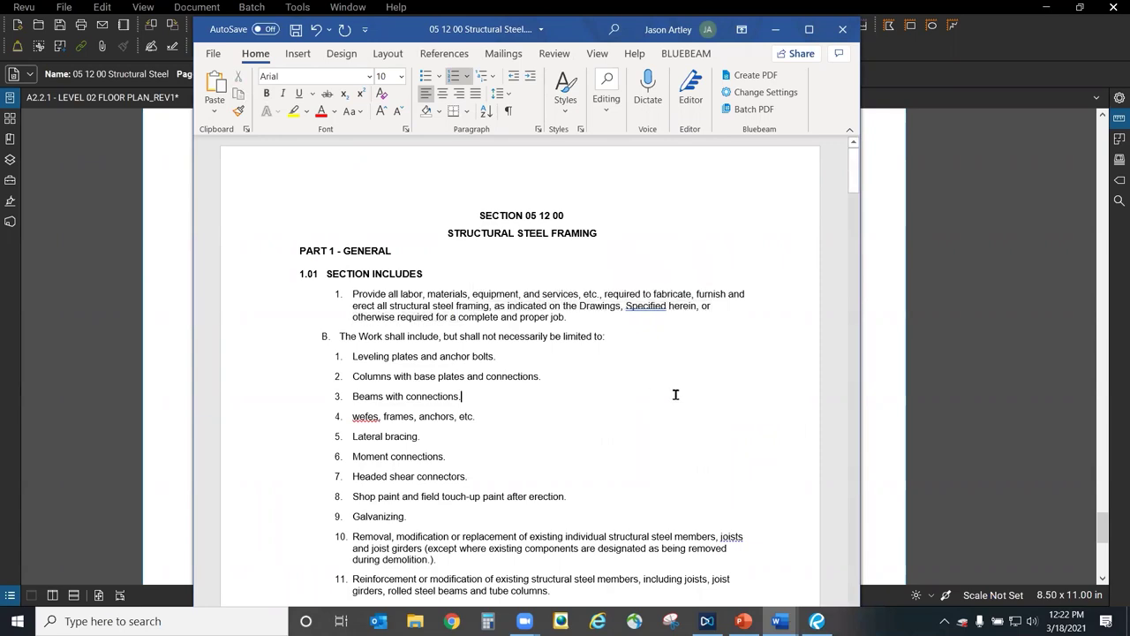
pyautogui.scroll(-3, 676, 397)
pyautogui.scroll(-3, 676, 400)
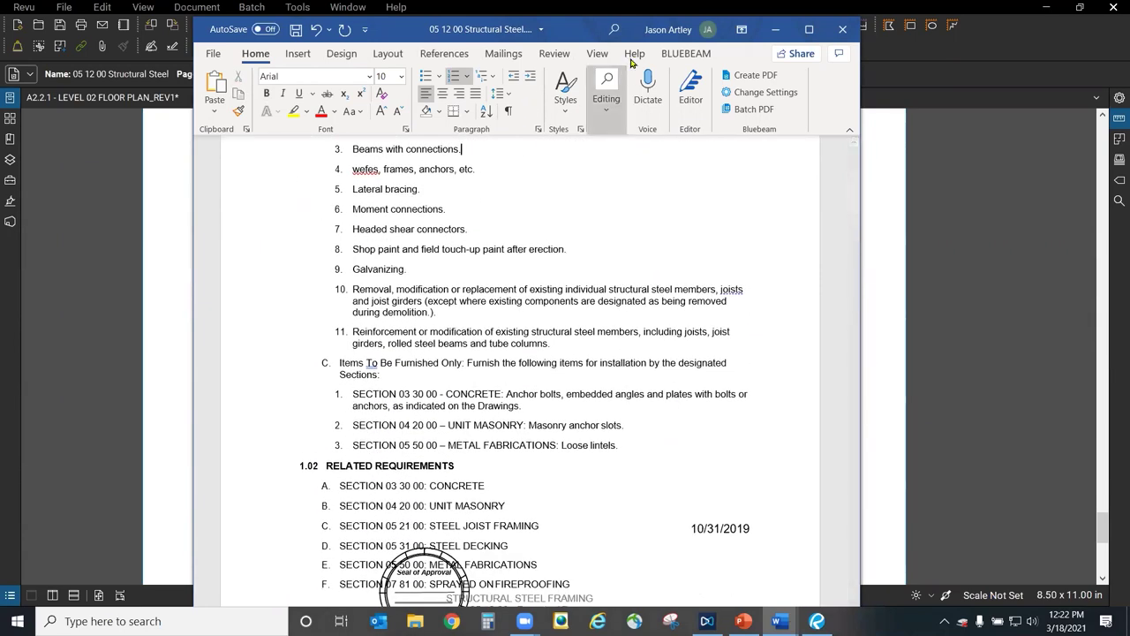
pyautogui.click(684, 54)
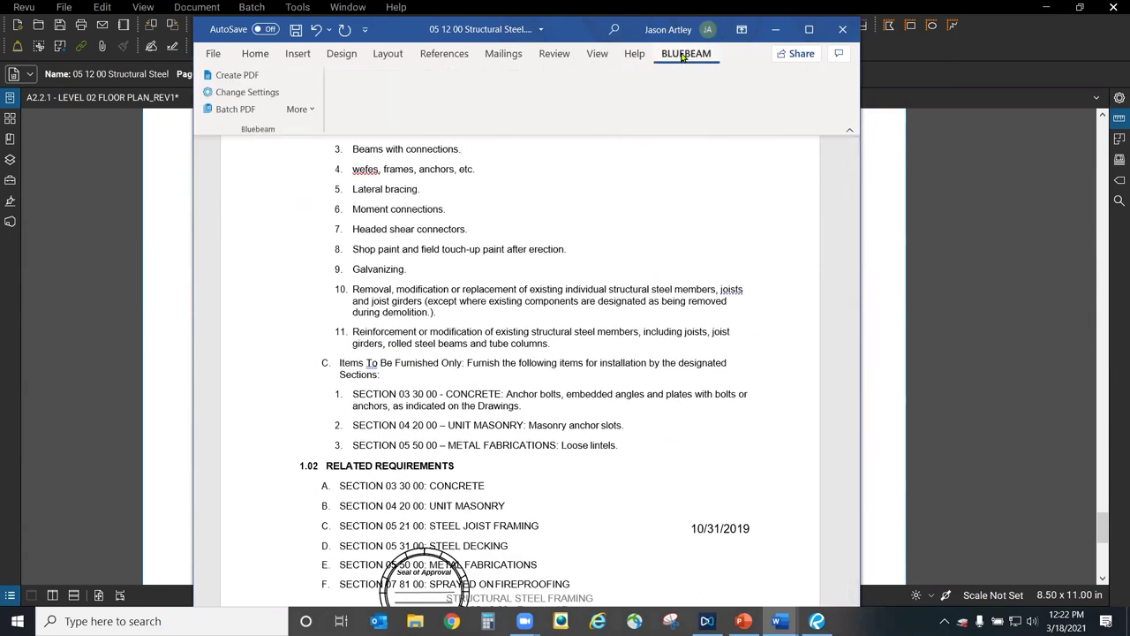
pyautogui.click(239, 80)
pyautogui.click(839, 33)
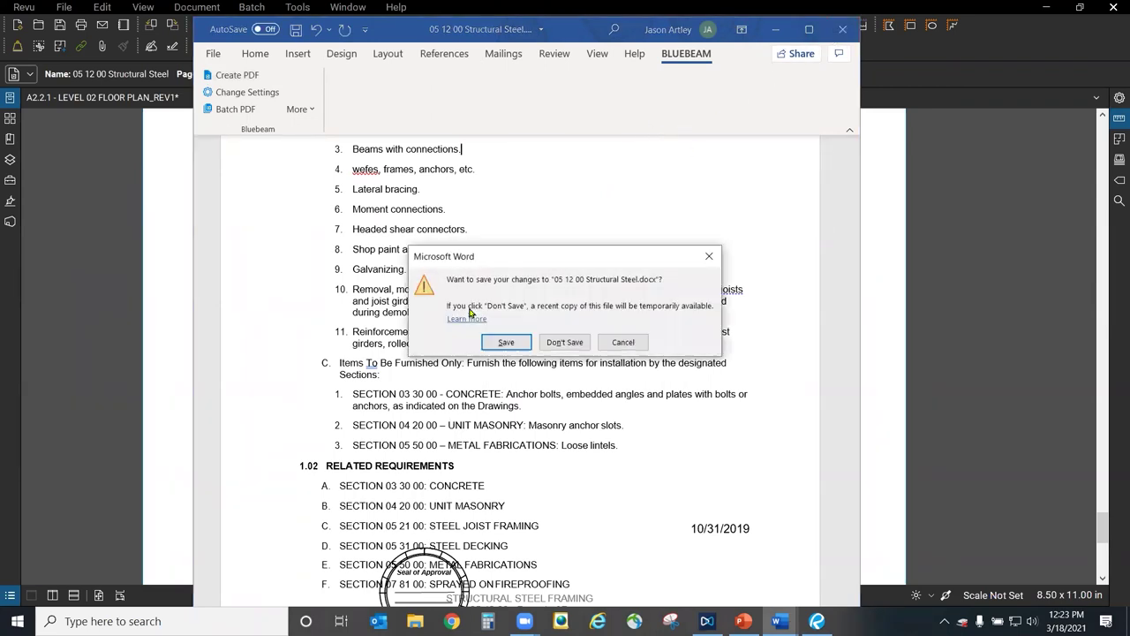
pyautogui.click(566, 344)
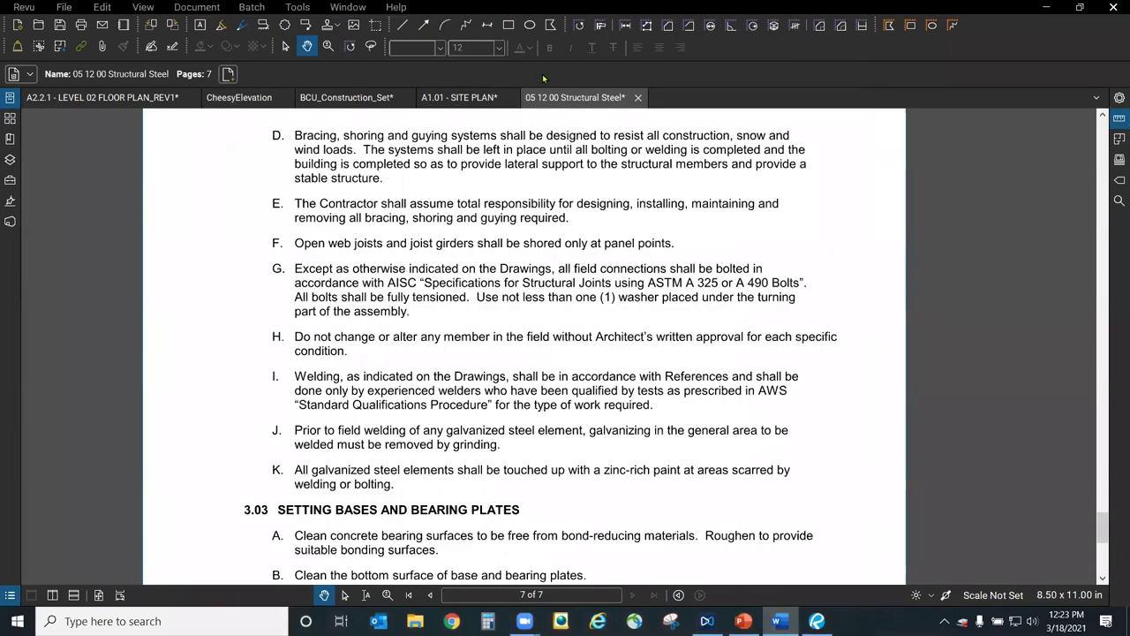
pyautogui.click(354, 25)
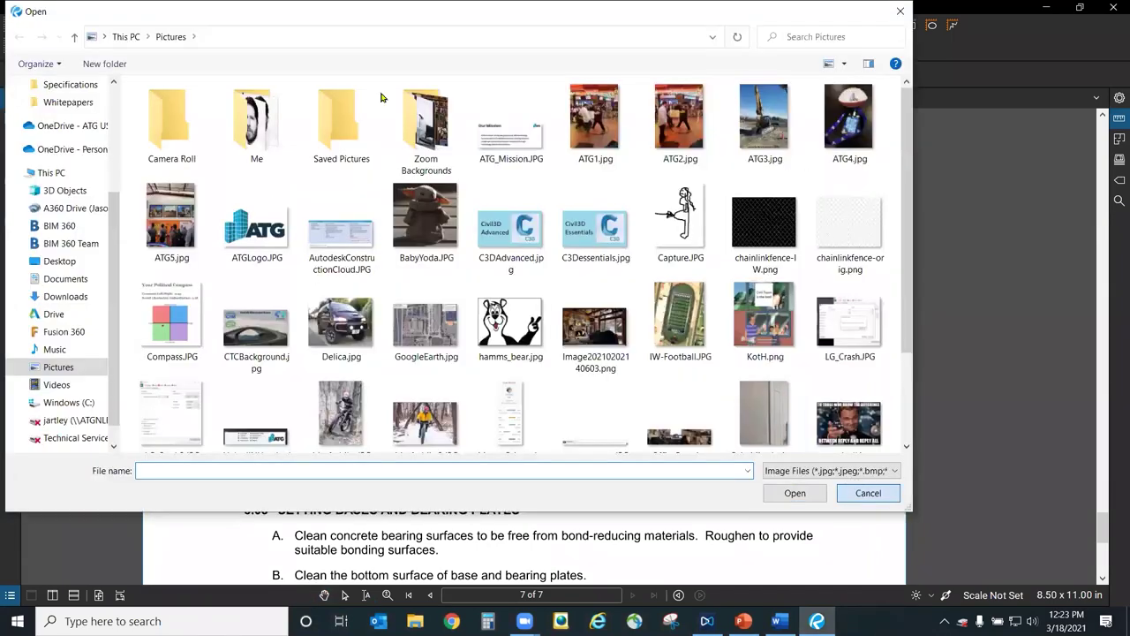
pyautogui.press('Escape')
pyautogui.click(348, 6)
pyautogui.click(371, 56)
pyautogui.write('o')
pyautogui.press('BackSpace')
pyautogui.press('BackSpace')
pyautogui.press('BackSpace')
pyautogui.press('BackSpace')
pyautogui.press('BackSpace')
pyautogui.press('BackSpace')
pyautogui.press('BackSpace')
pyautogui.press('BackSpace')
pyautogui.press('BackSpace')
pyautogui.press('BackSpace')
pyautogui.press('BackSpace')
pyautogui.press('BackSpace')
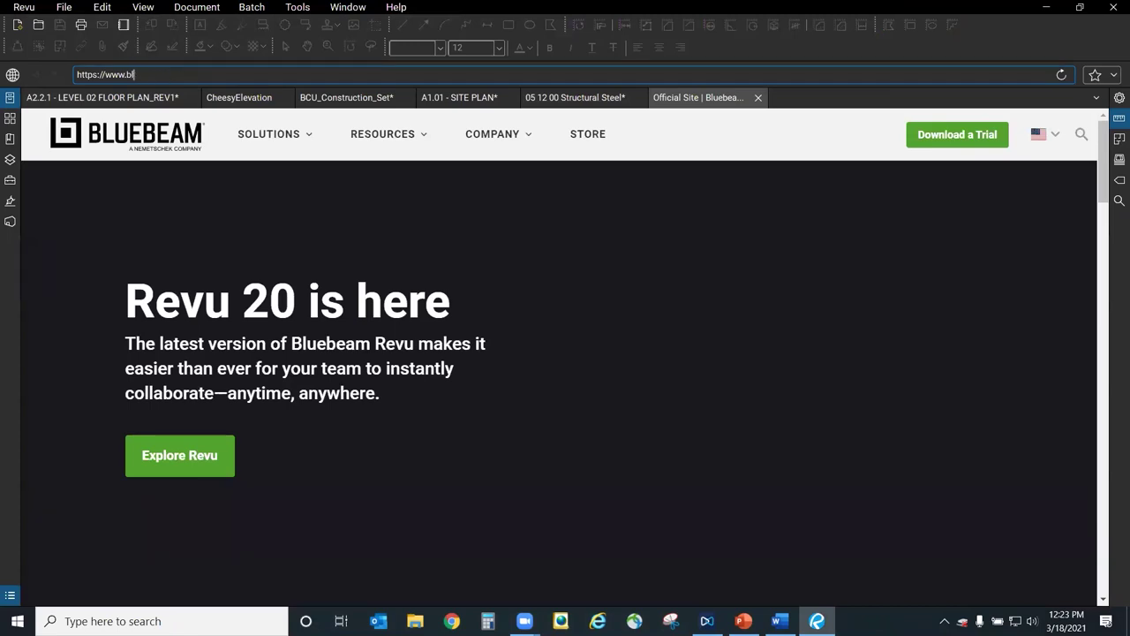
pyautogui.press('BackSpace')
pyautogui.write('youtube.com/atgusa')
pyautogui.press('Return')
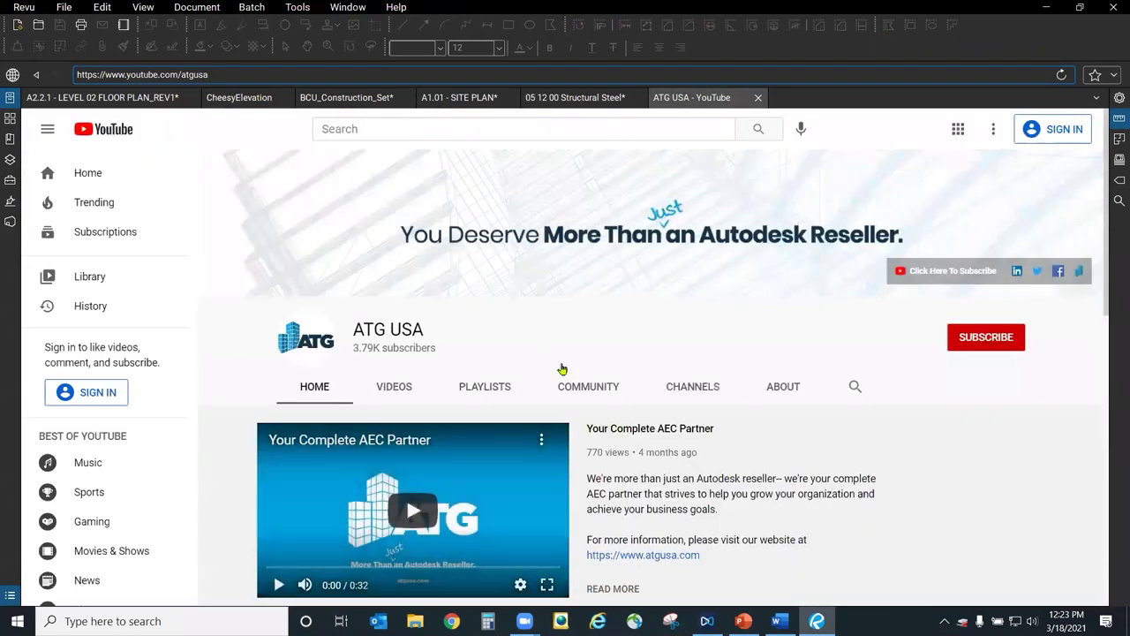
pyautogui.scroll(-4, 846, 419)
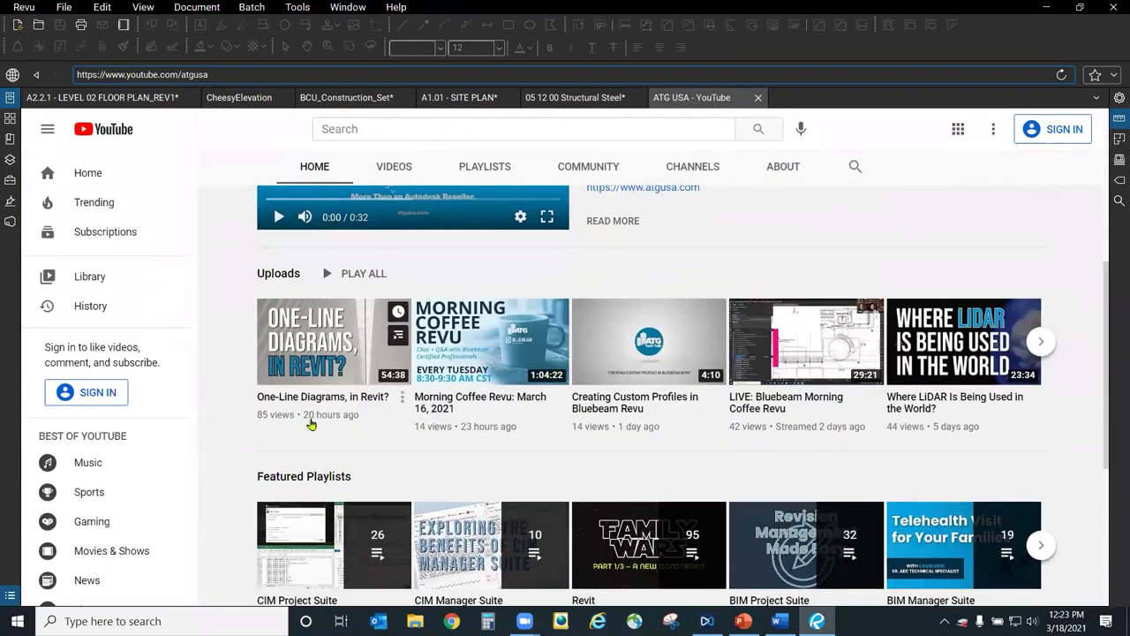
pyautogui.scroll(-3, 861, 424)
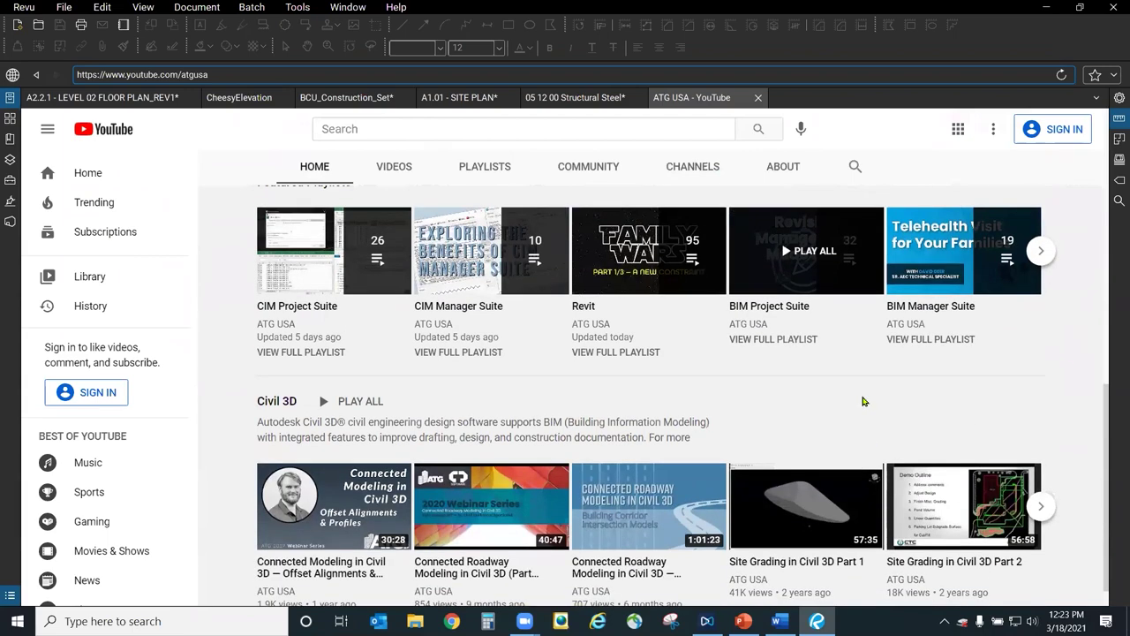
pyautogui.scroll(-1, 899, 391)
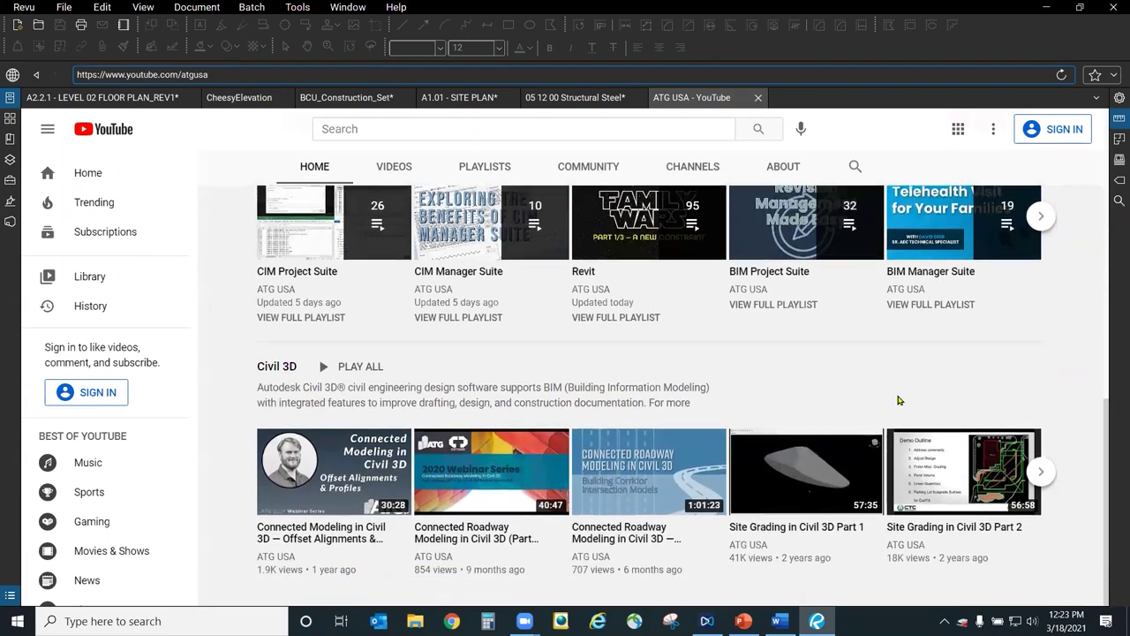
pyautogui.scroll(10, 744, 408)
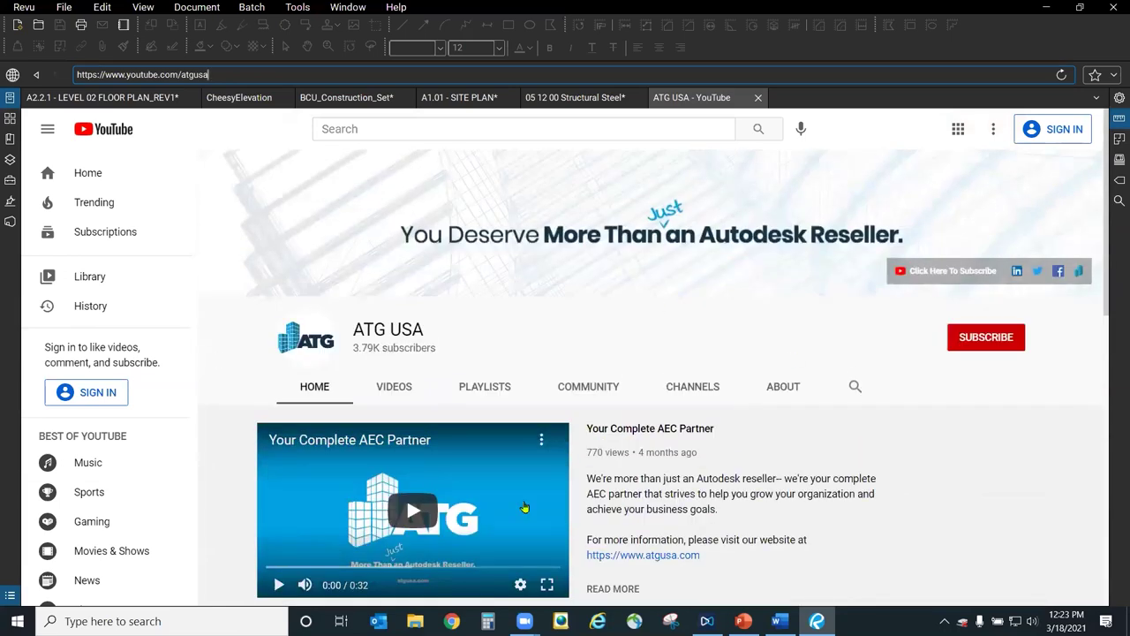
pyautogui.click(115, 74)
pyautogui.tripleClick(247, 74)
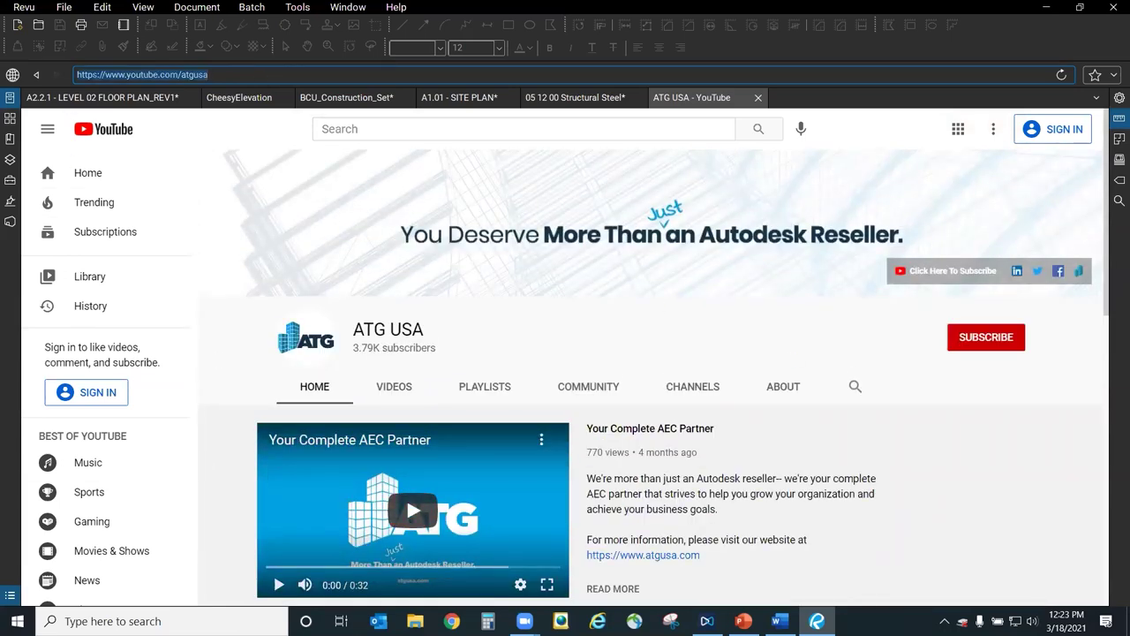
pyautogui.press('Tab')
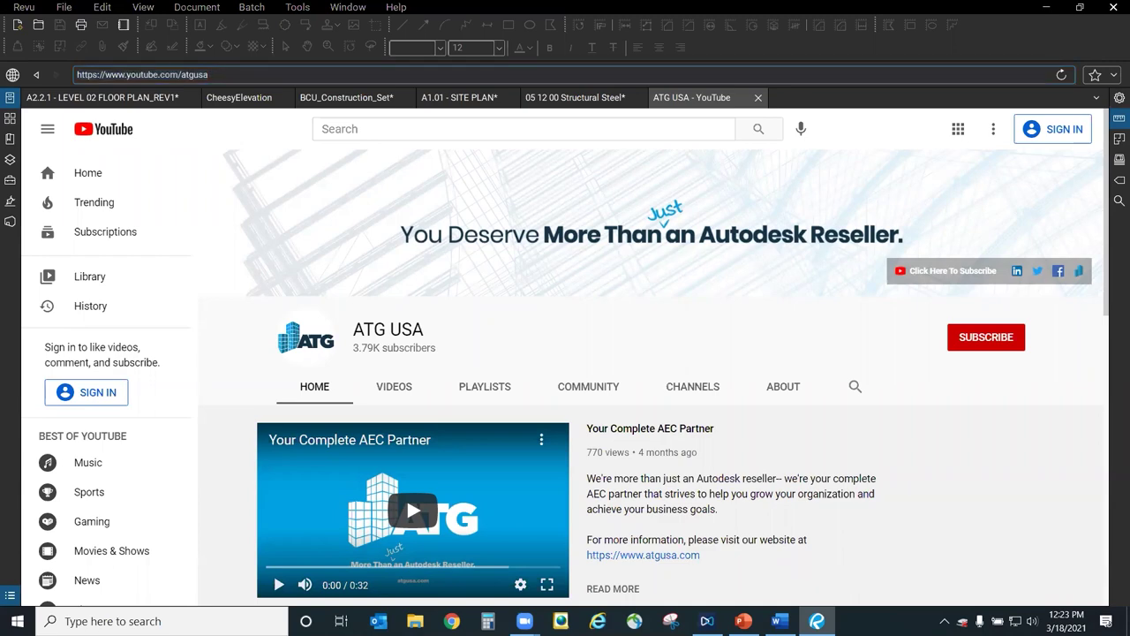
pyautogui.click(759, 98)
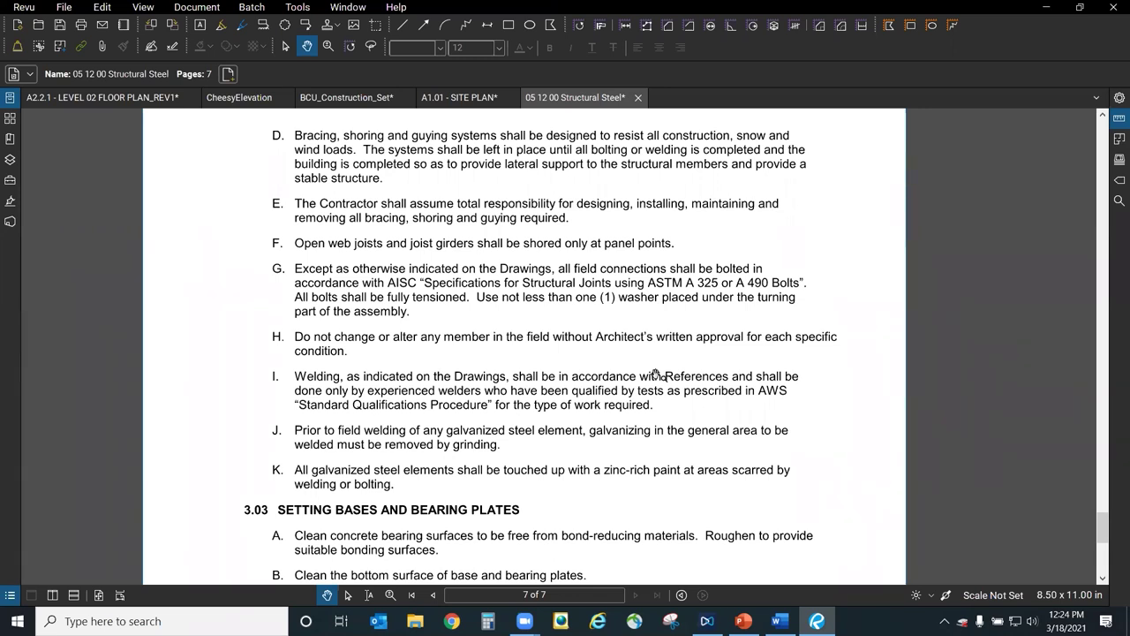
pyautogui.scroll(2, 575, 356)
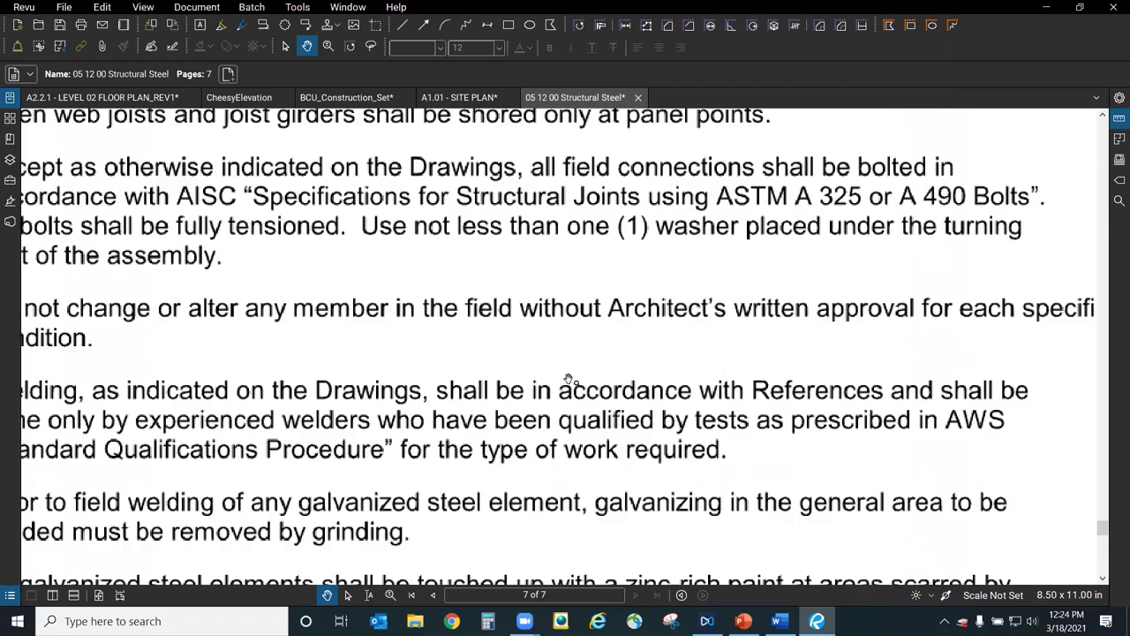
pyautogui.scroll(-1, 495, 167)
pyautogui.scroll(1, 495, 168)
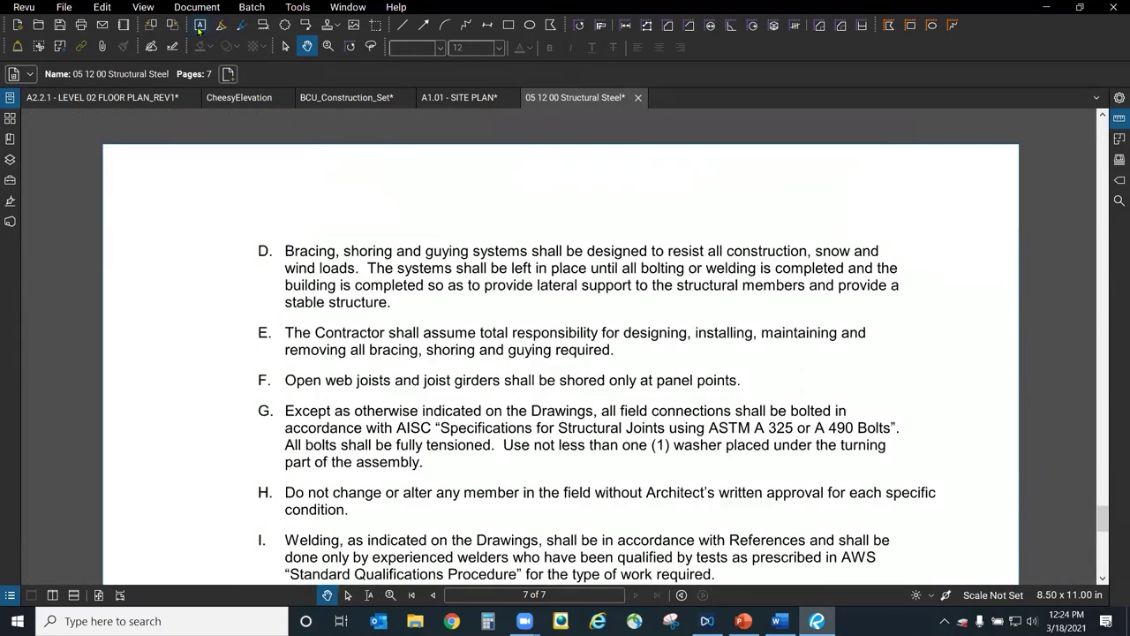
# Add a text box above item D and enter the support e-mail address.
pyautogui.click(199, 32)
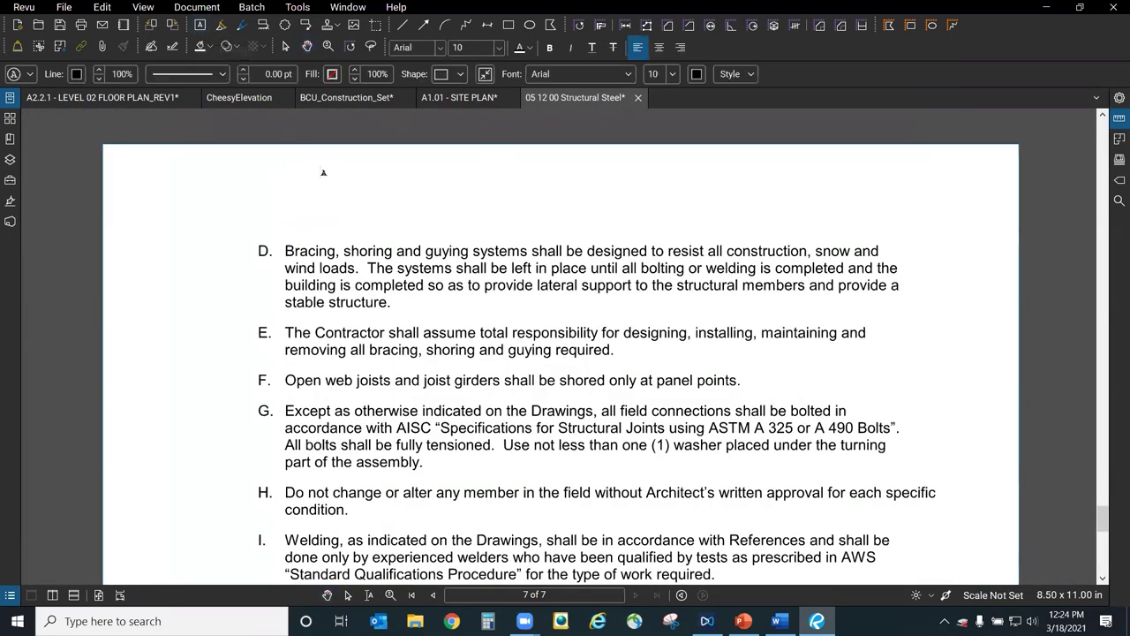
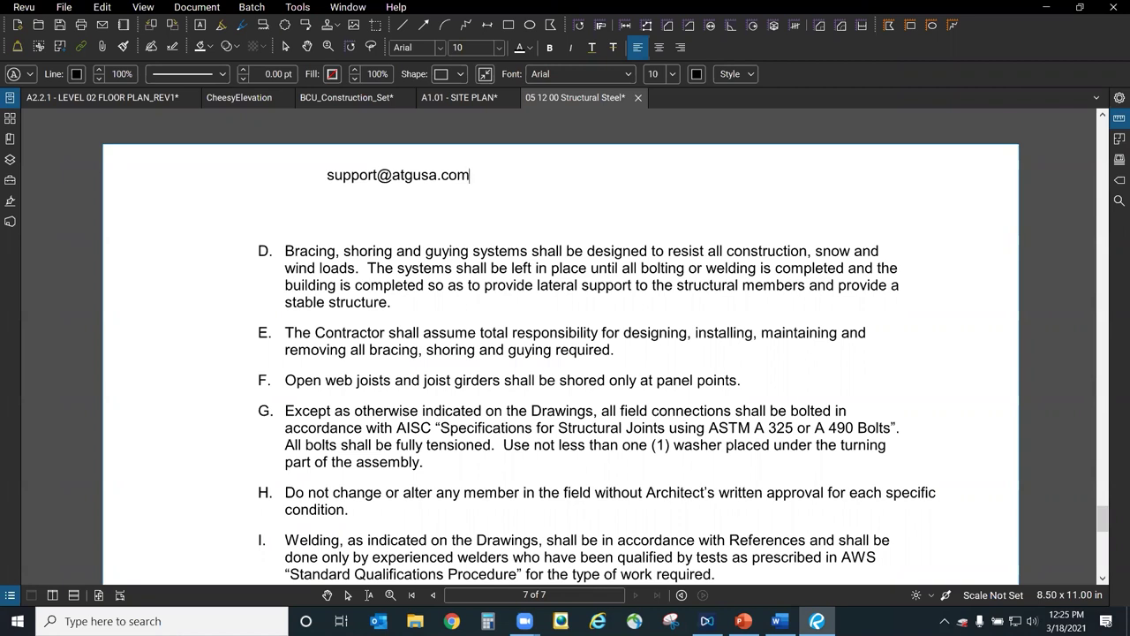
# Run Help > Check for Updates, dismiss the up-to-date notice, and commit the e-mail text box.
pyautogui.click(348, 7)
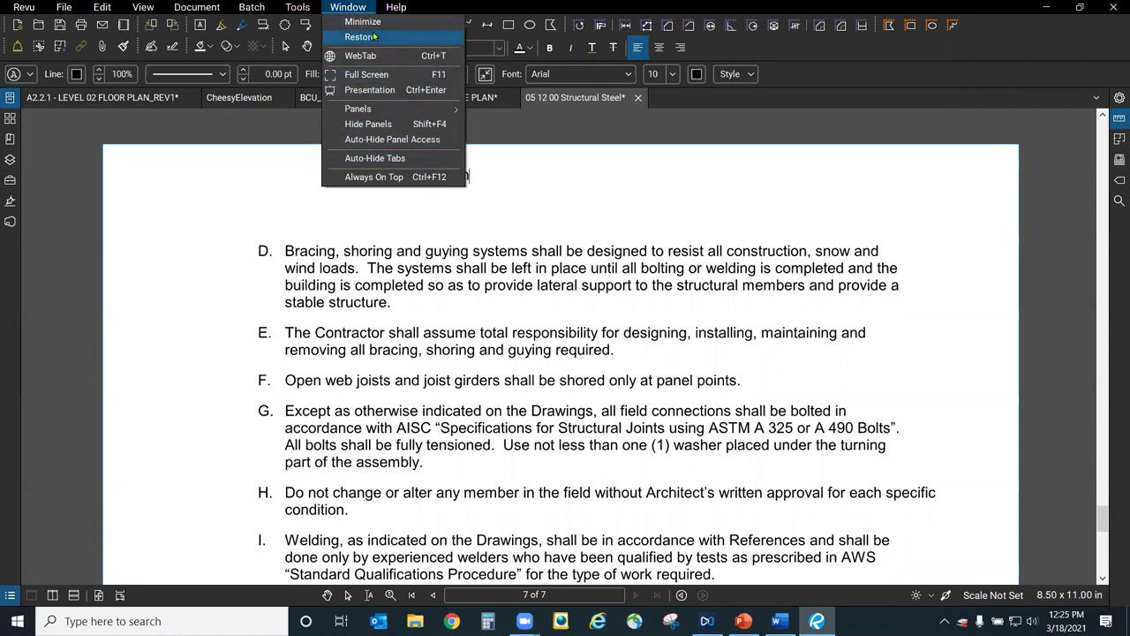
pyautogui.moveTo(393, 9)
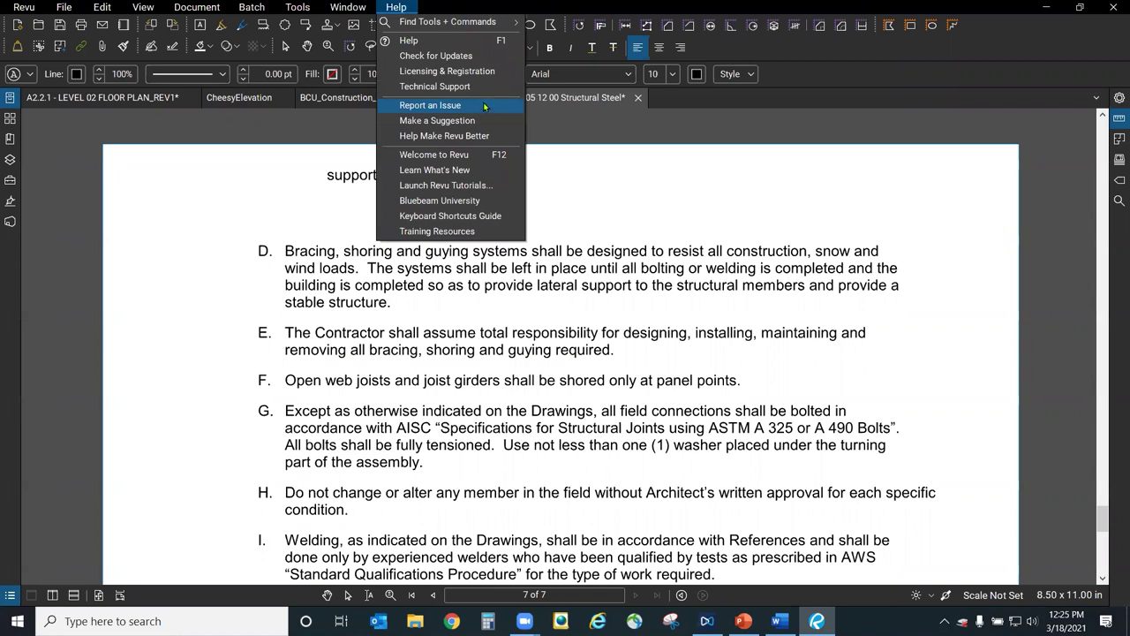
pyautogui.click(494, 60)
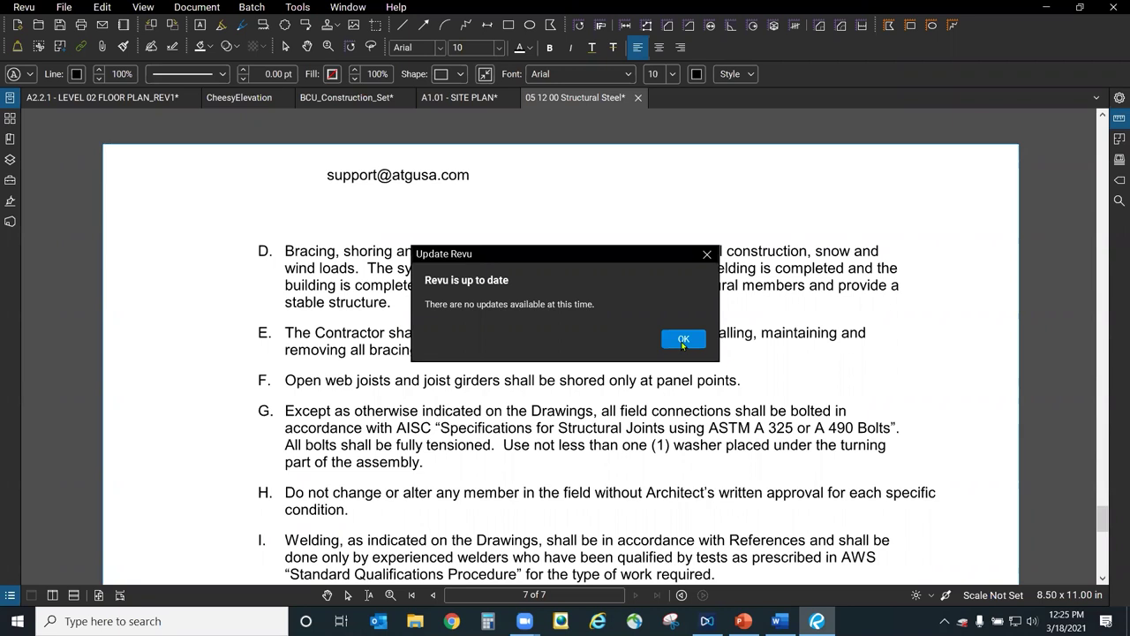
pyautogui.click(683, 341)
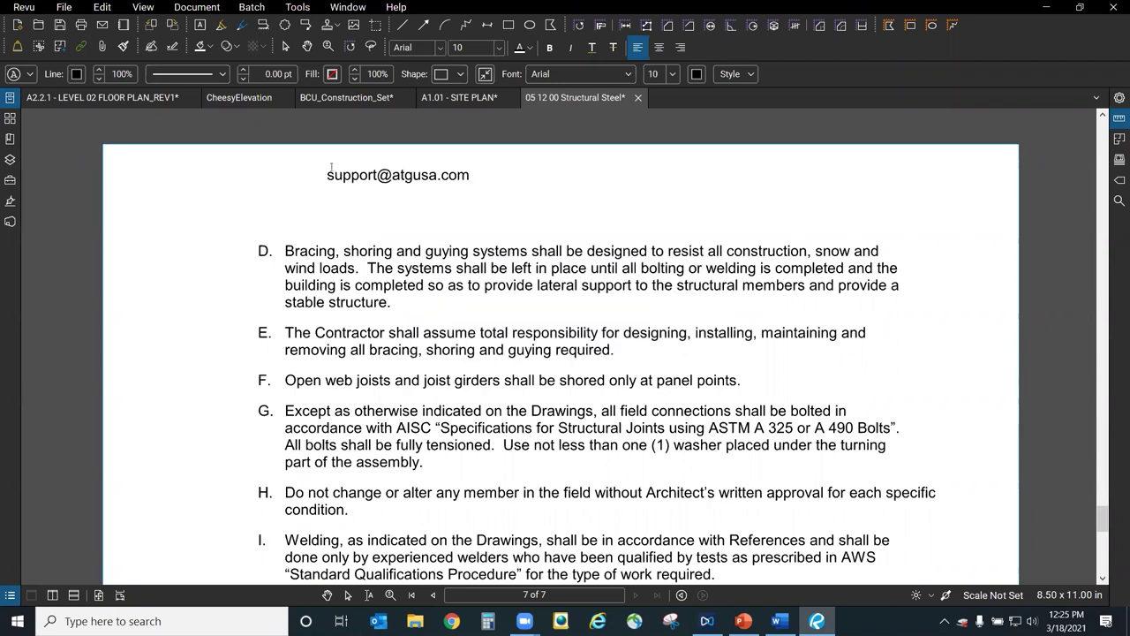
pyautogui.click(608, 194)
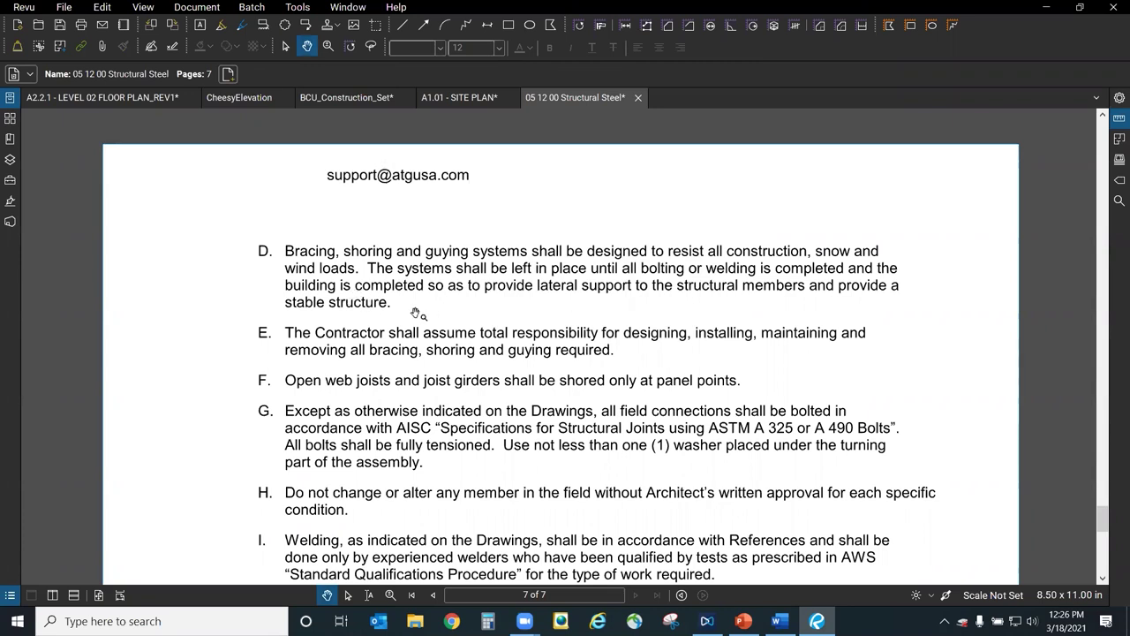
# Open the File menu and close it again without saving.
pyautogui.click(69, 12)
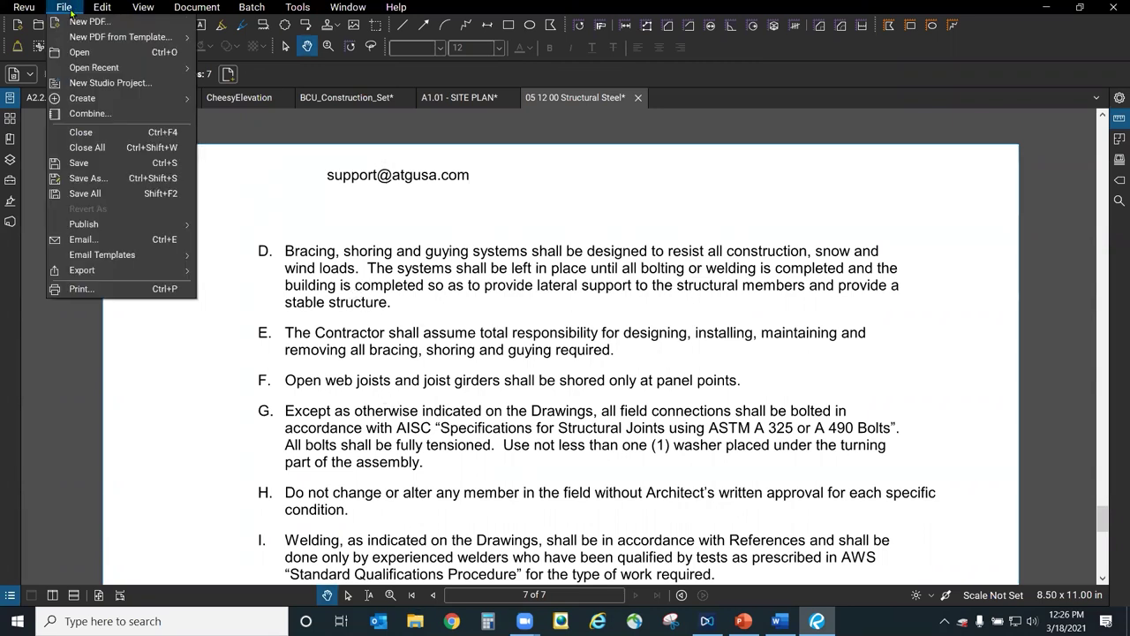
pyautogui.moveTo(104, 273)
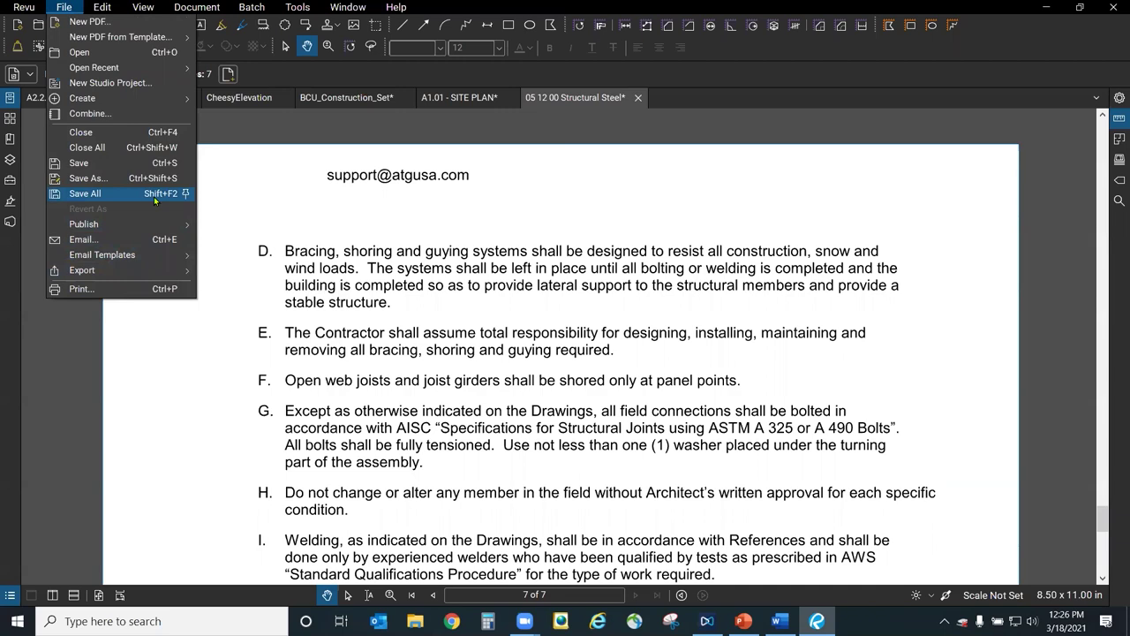
pyautogui.click(525, 222)
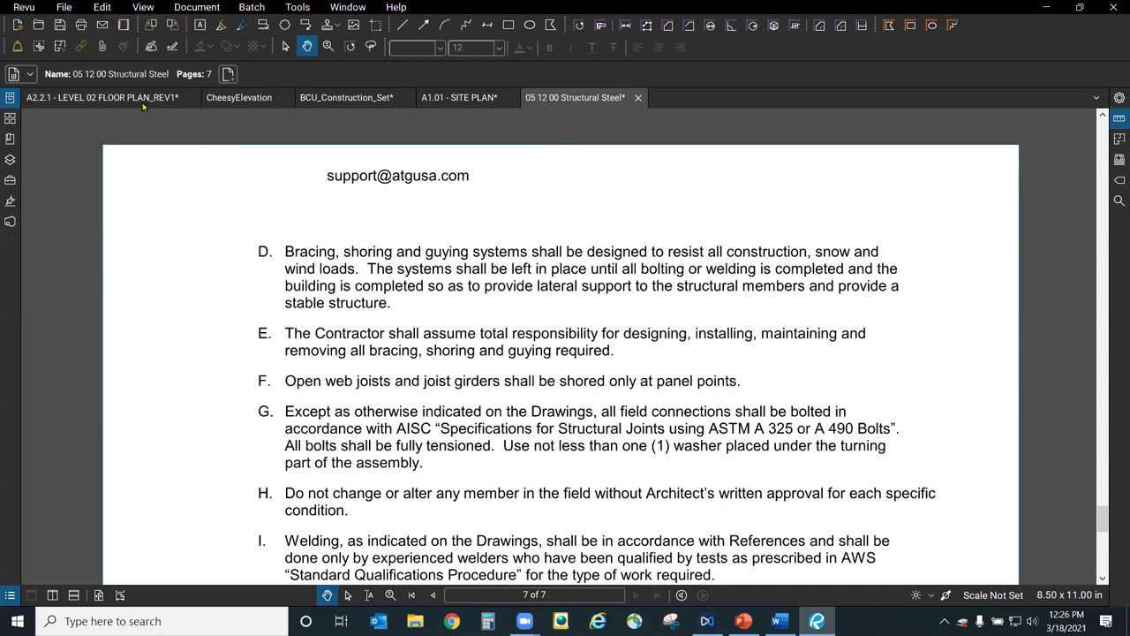
# Switch from the LEVEL 02 FLOOR PLAN document to the A1.01 - SITE PLAN drawing.
pyautogui.click(143, 99)
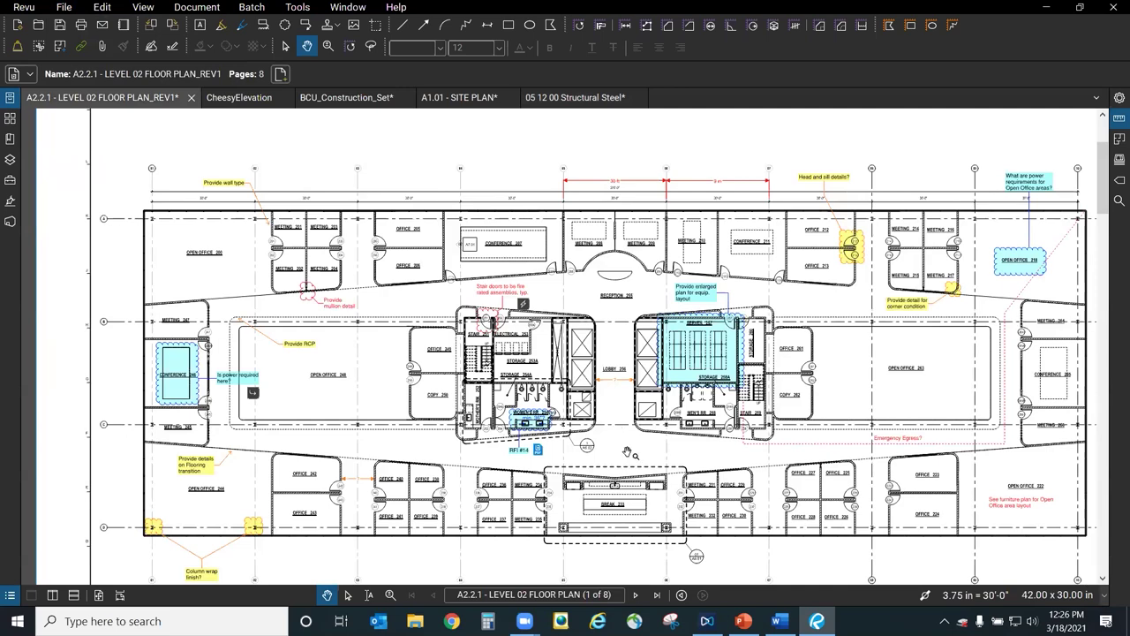
pyautogui.moveTo(629, 452); pyautogui.dragTo(626, 452)
pyautogui.scroll(-4, 532, 237)
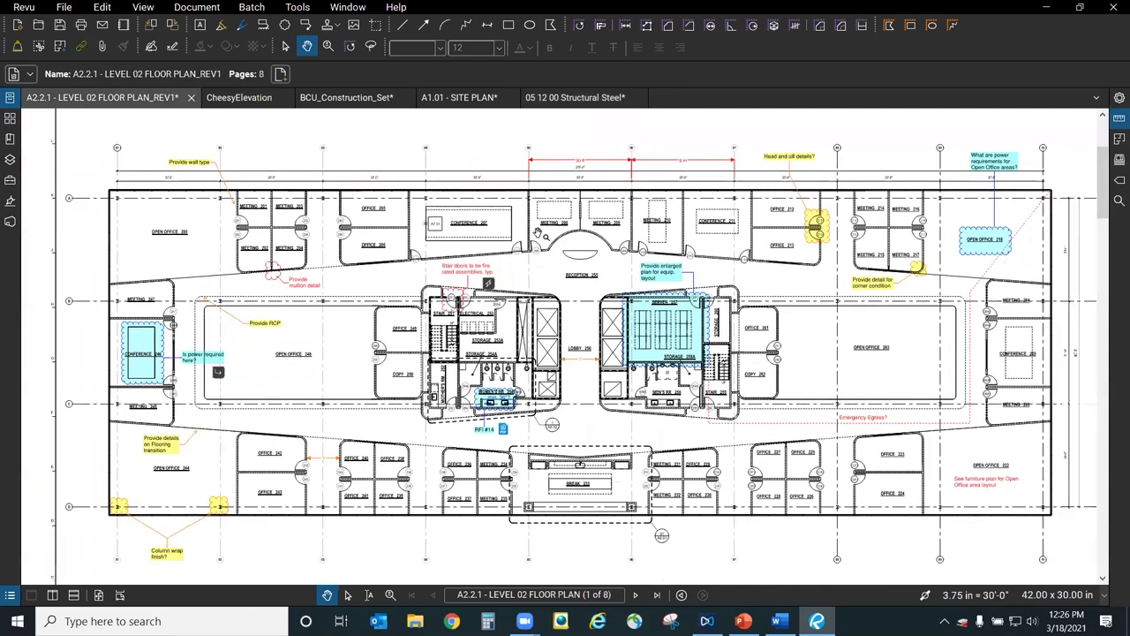
pyautogui.click(463, 98)
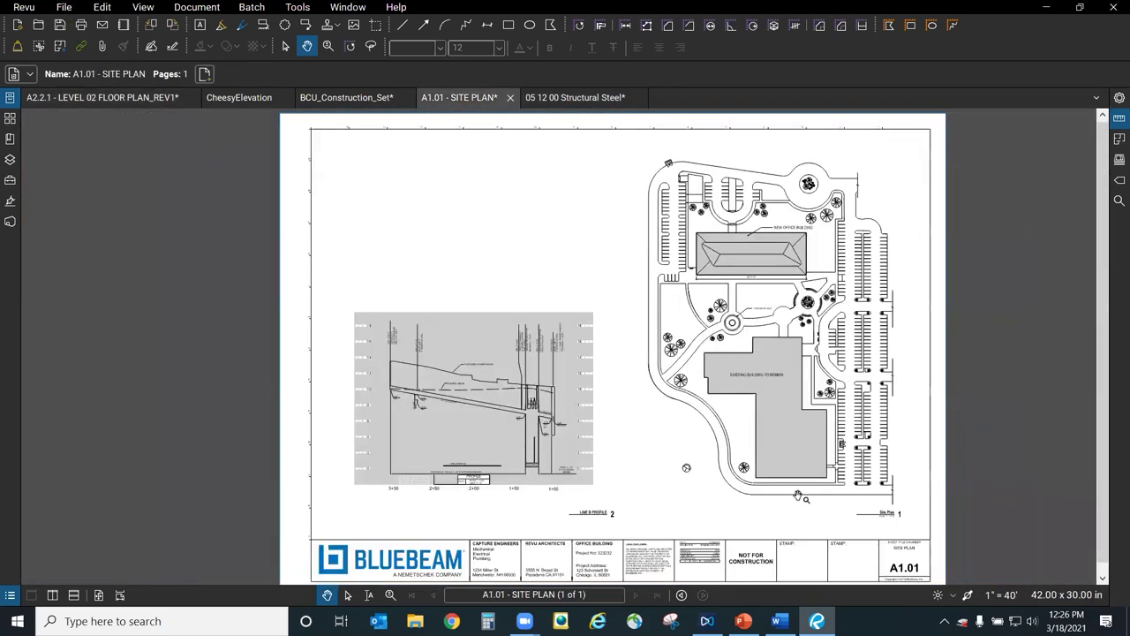
pyautogui.scroll(4, 824, 456)
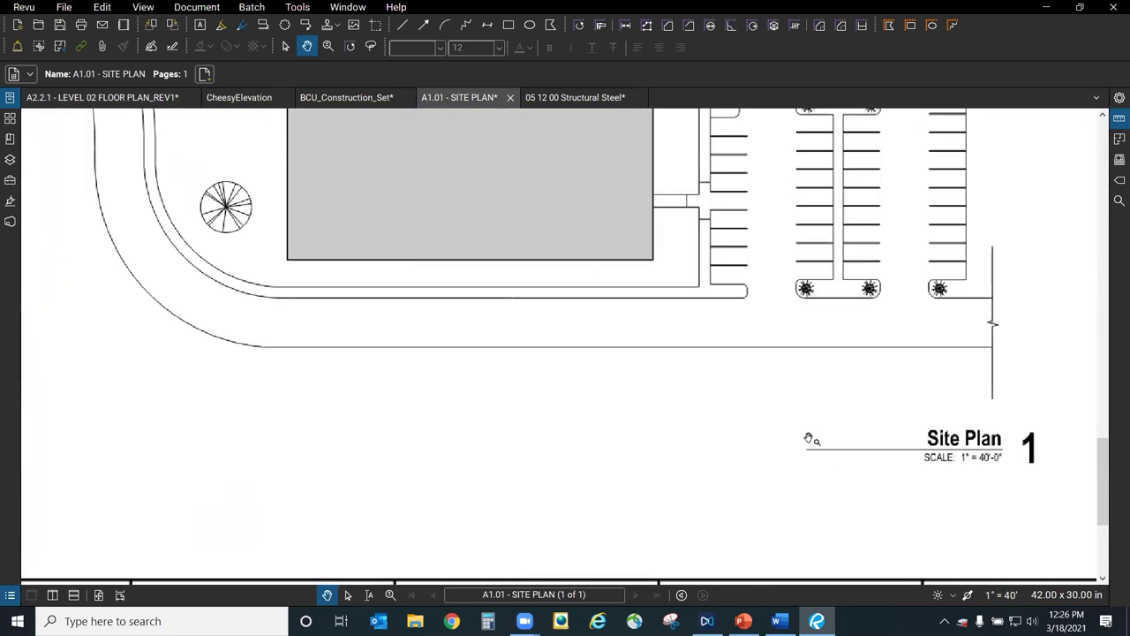
# Load a different saved profile from Revu > Profiles.
pyautogui.click(23, 7)
pyautogui.moveTo(42, 91)
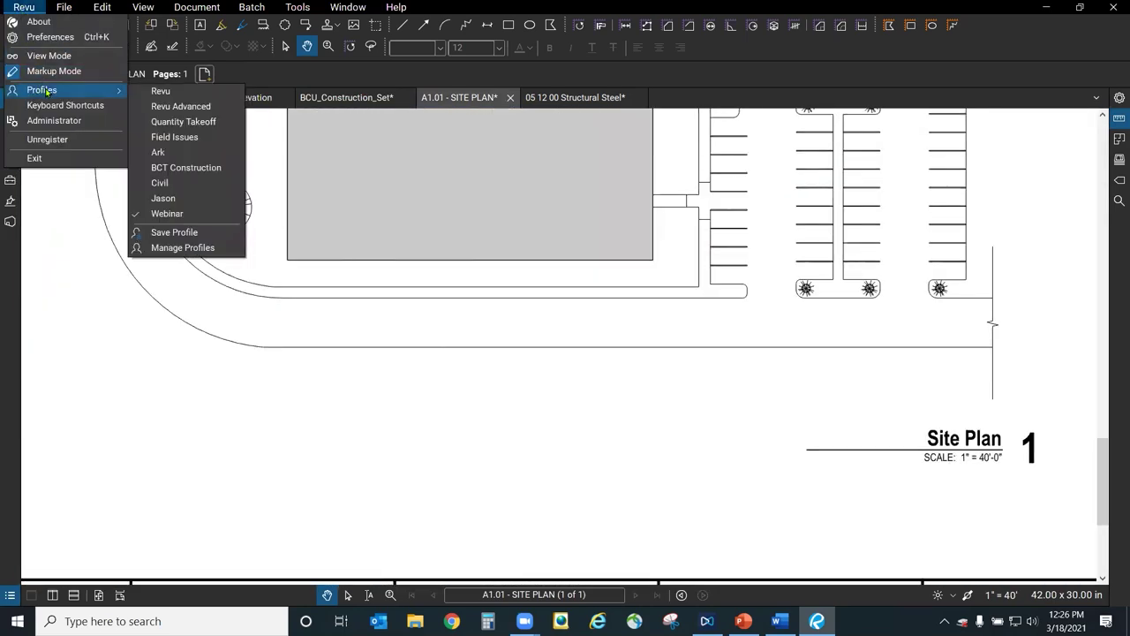
pyautogui.click(185, 193)
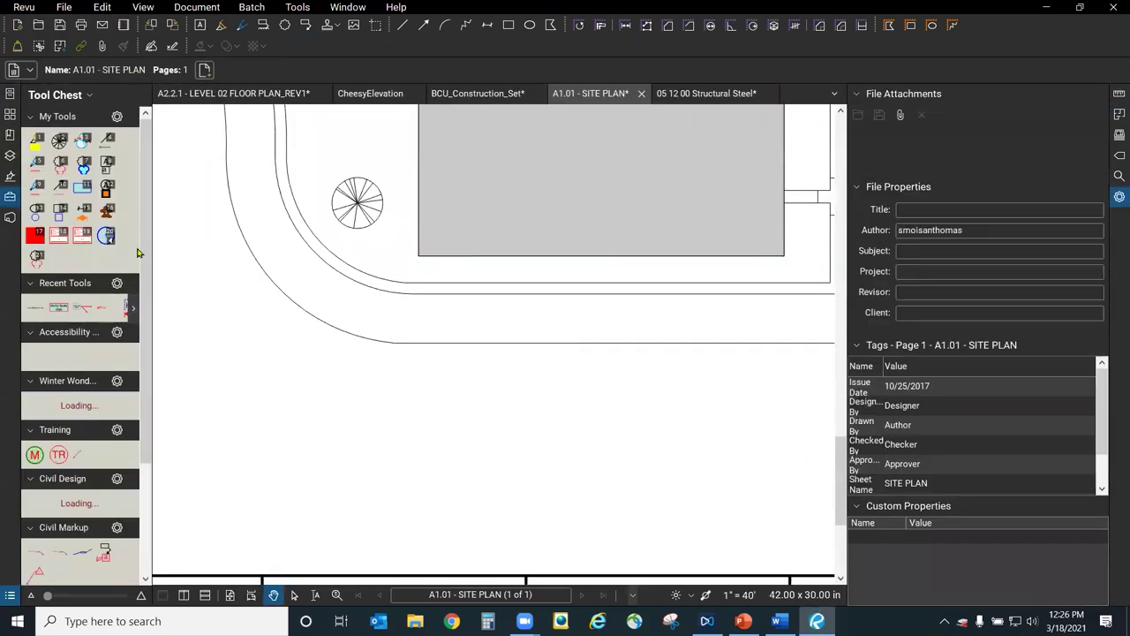
pyautogui.scroll(-6, 133, 415)
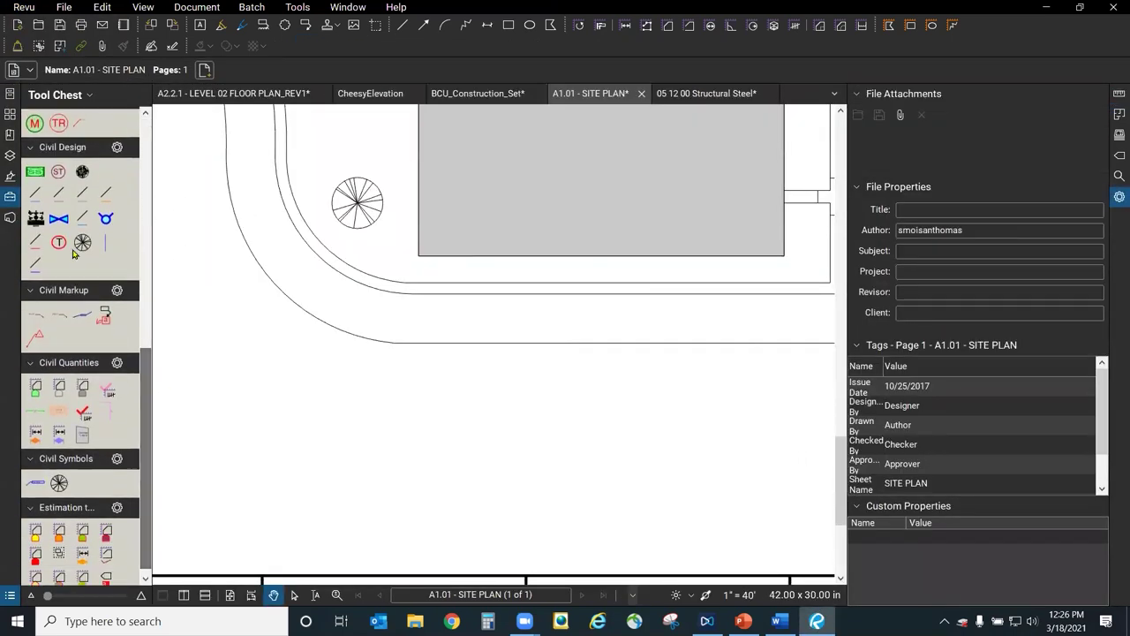
# Place the ST storm symbol on the road and the SS sewer stamp below it.
pyautogui.click(58, 171)
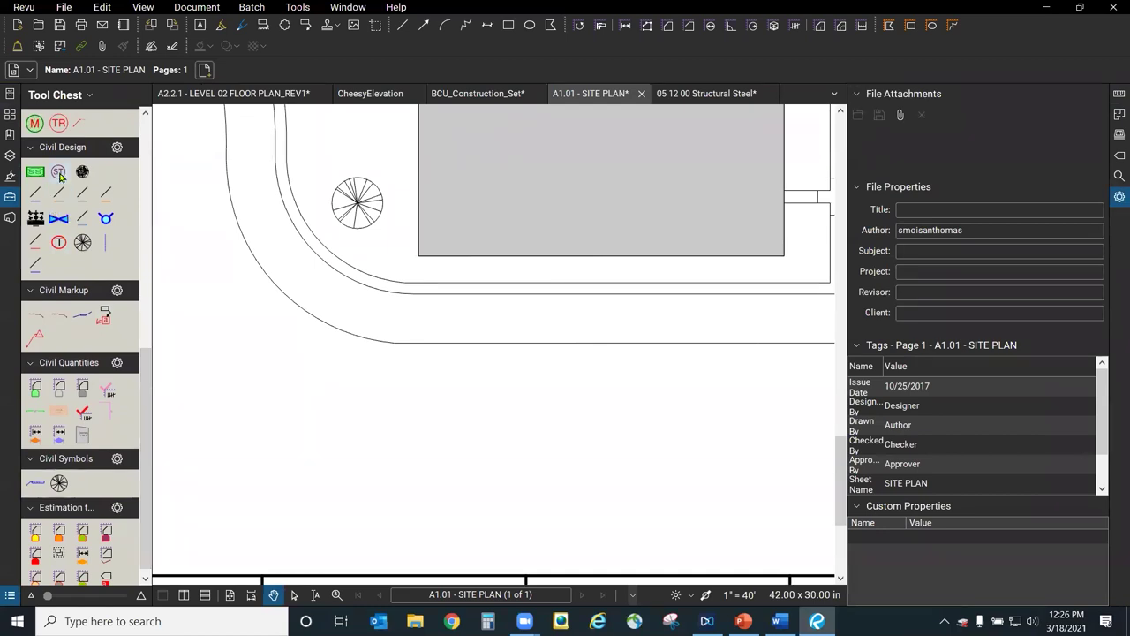
pyautogui.click(673, 305)
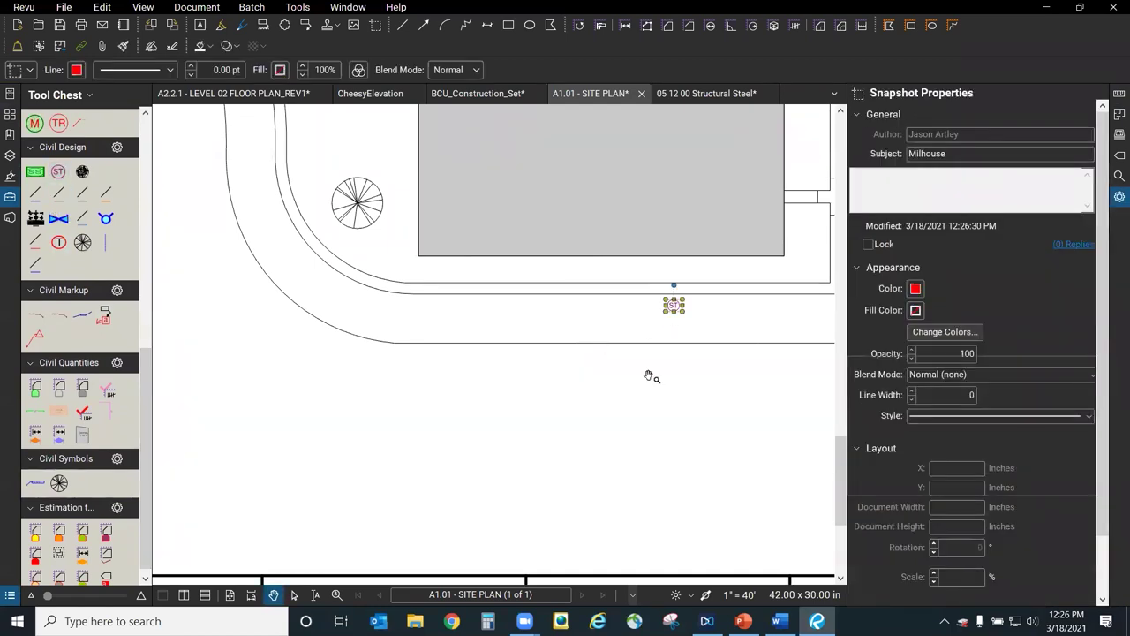
pyautogui.click(34, 173)
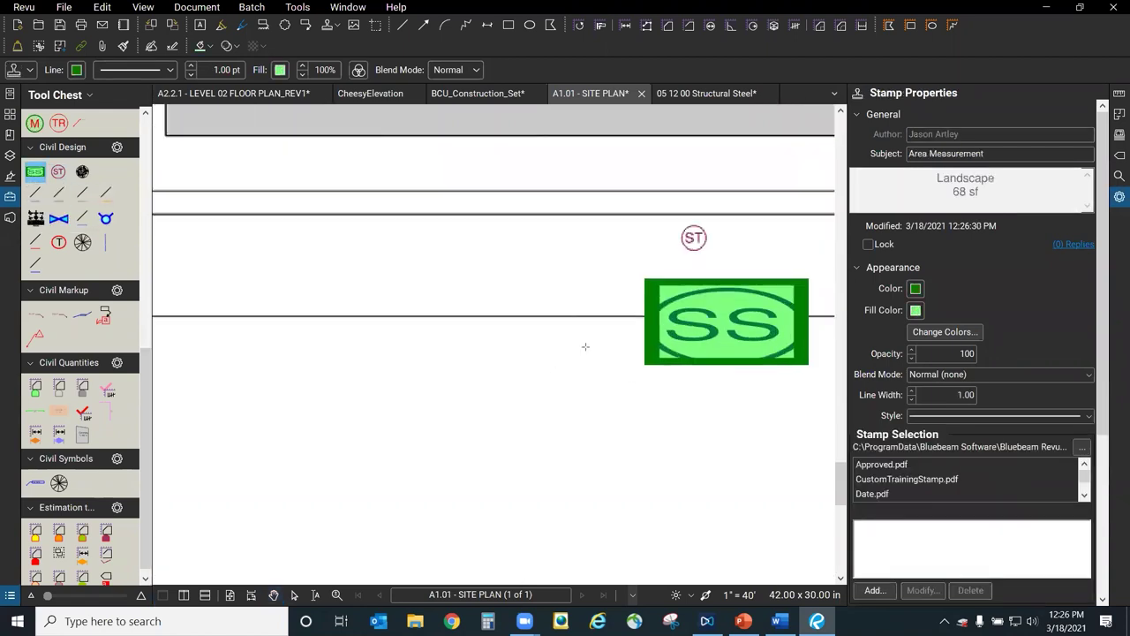
pyautogui.scroll(3, 651, 373)
pyautogui.click(452, 435)
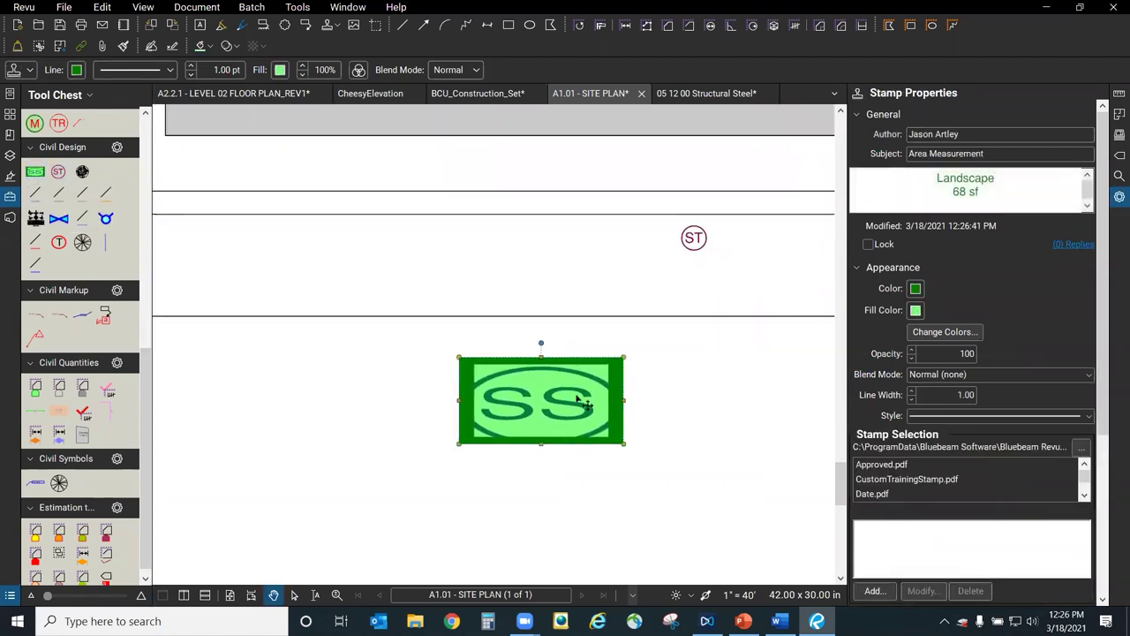
pyautogui.press('Escape')
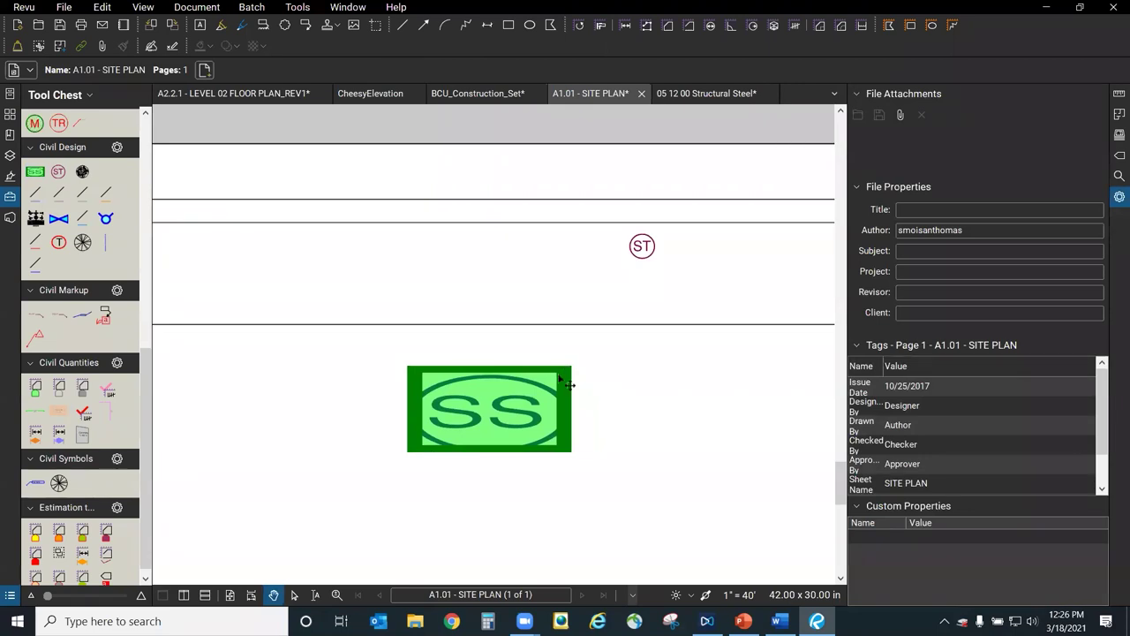
# Undo the SS stamp's enlargement and move it onto the road beside ST.
pyautogui.click(570, 381)
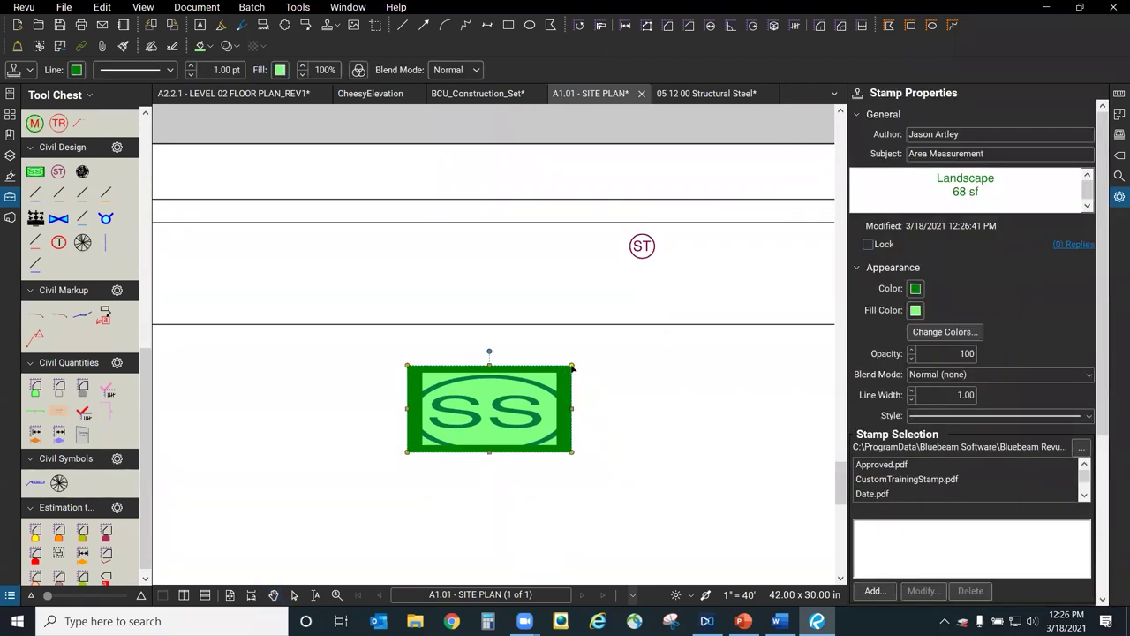
pyautogui.hotkey('ctrl', 'z')
pyautogui.moveTo(456, 436); pyautogui.dragTo(557, 299)
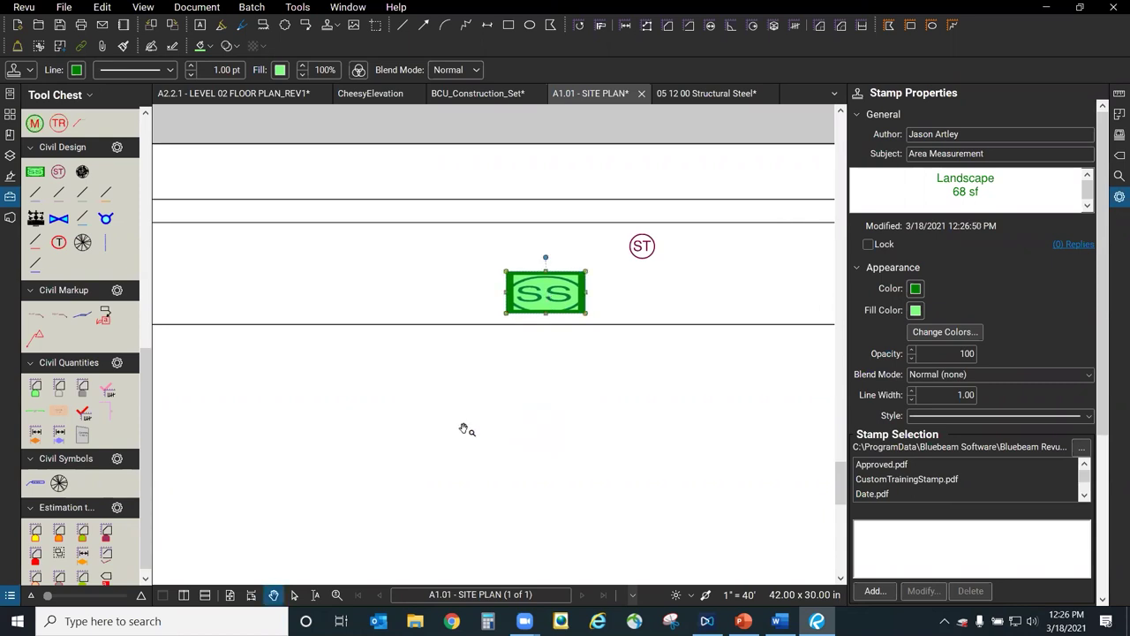
pyautogui.click(461, 430)
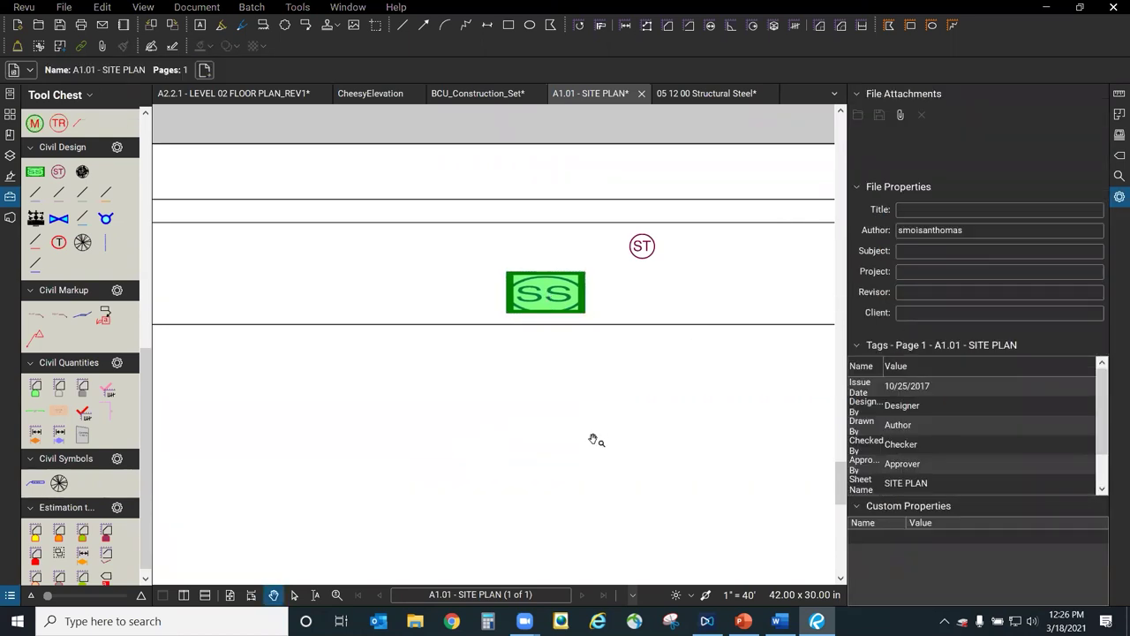
# Bring the parking area into view, then start a plain line and cancel it.
pyautogui.scroll(-3, 444, 477)
pyautogui.scroll(2, 609, 403)
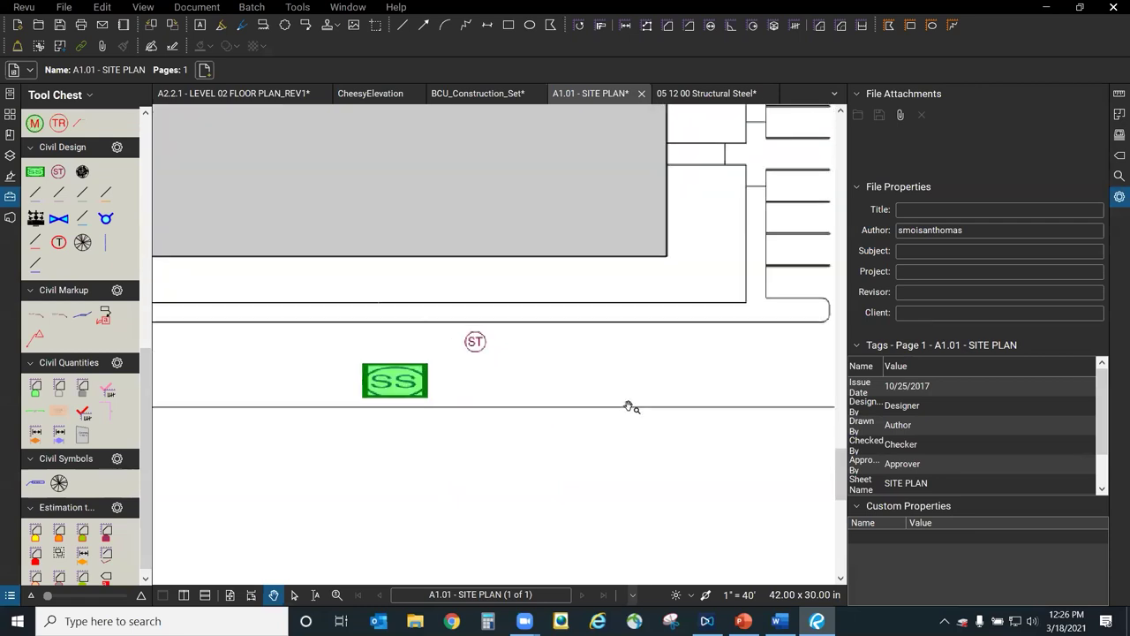
pyautogui.moveTo(666, 368); pyautogui.dragTo(551, 337)
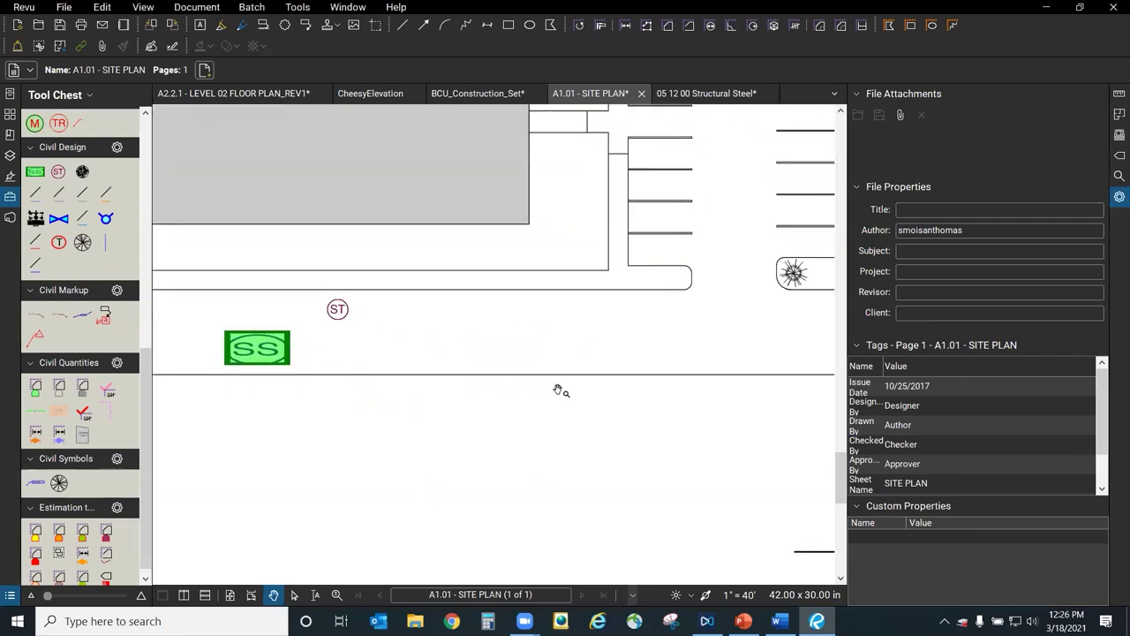
pyautogui.scroll(-2, 556, 389)
pyautogui.moveTo(621, 424); pyautogui.dragTo(582, 421)
pyautogui.click(401, 24)
pyautogui.click(334, 344)
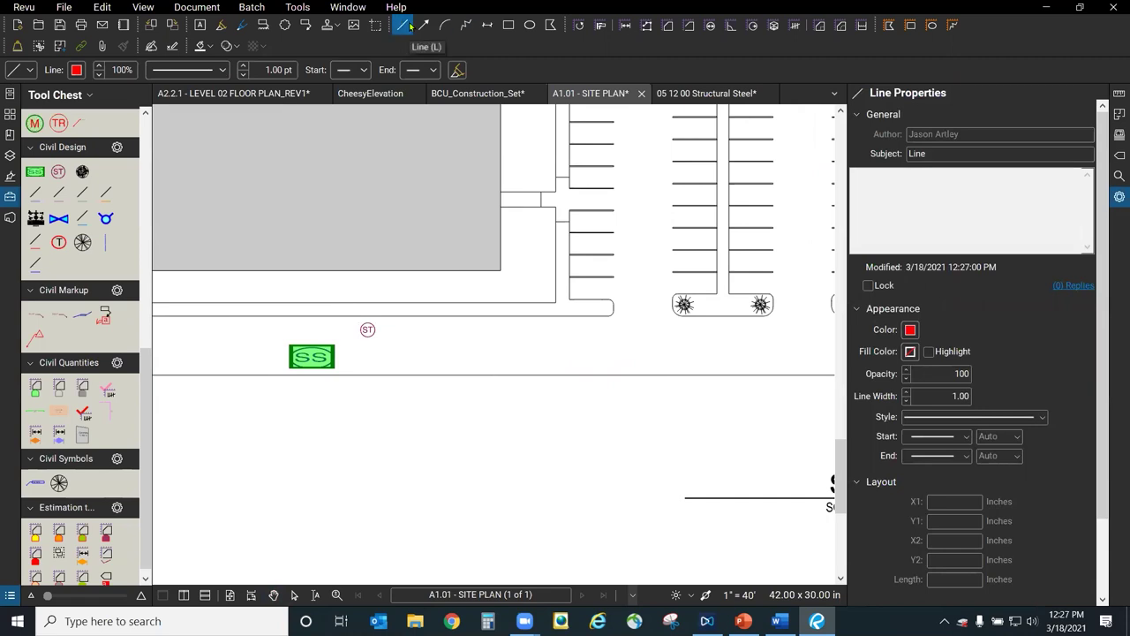
pyautogui.press('Escape')
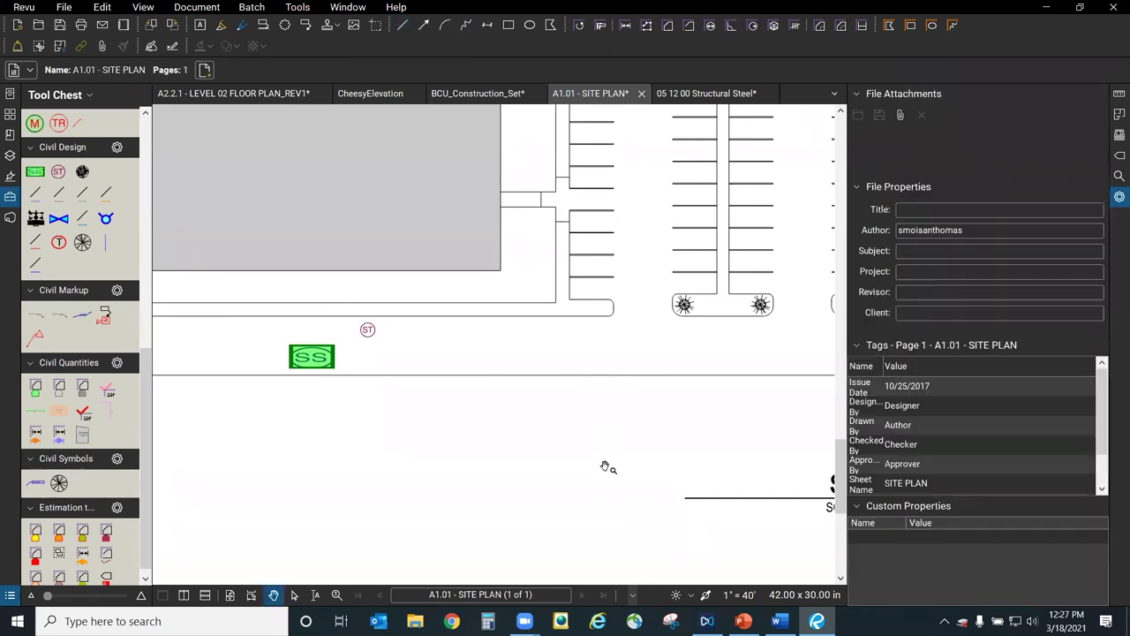
# Draw a Civil Design Storm line from the road's right side, ending at the ST symbol.
pyautogui.moveTo(146, 428); pyautogui.dragTo(146, 363)
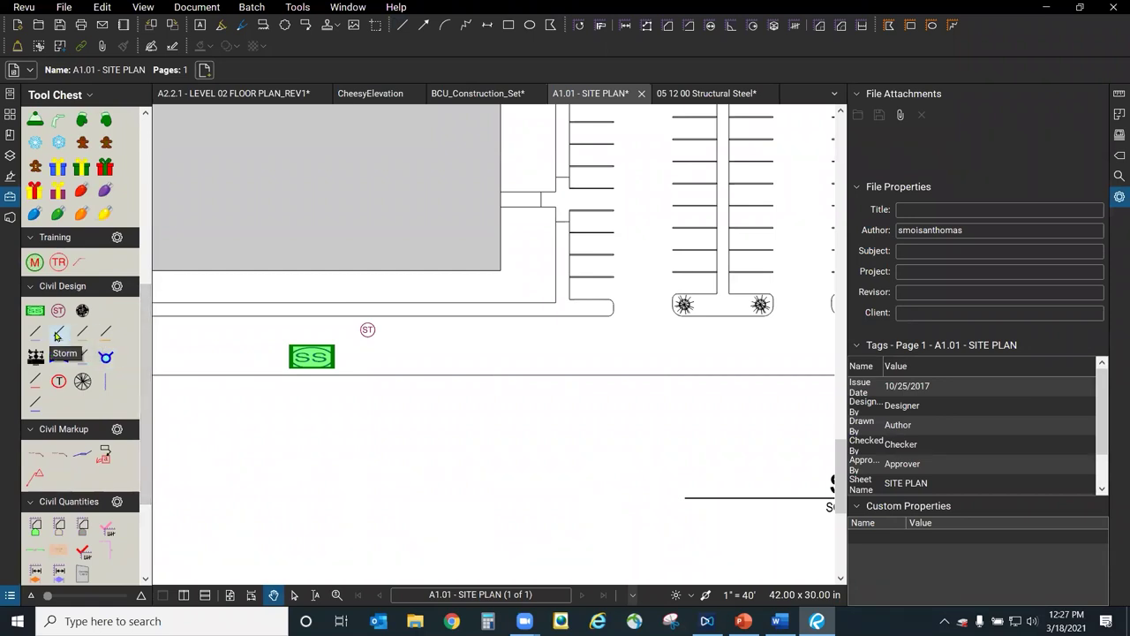
pyautogui.click(58, 334)
pyautogui.click(367, 329)
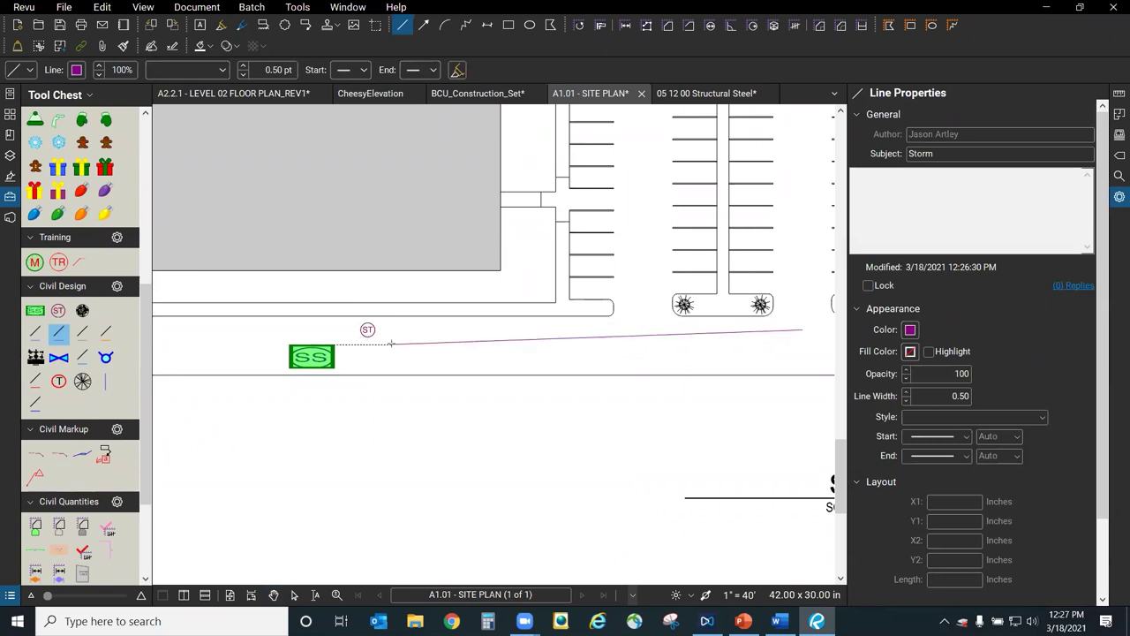
pyautogui.scroll(1, 375, 329)
pyautogui.scroll(1, 371, 330)
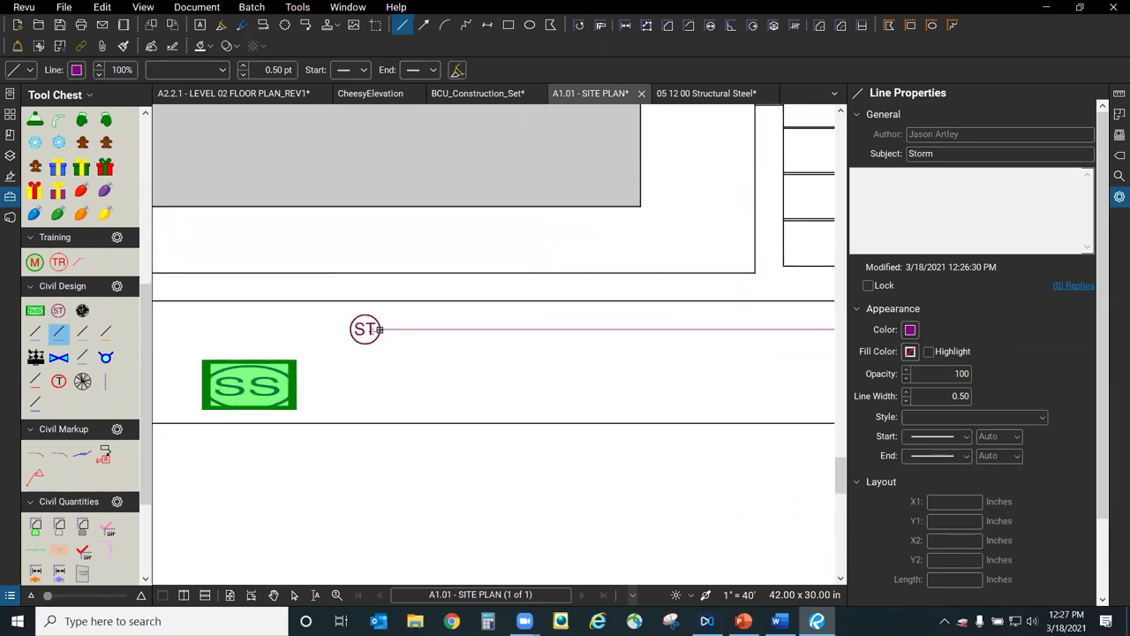
pyautogui.scroll(1, 379, 330)
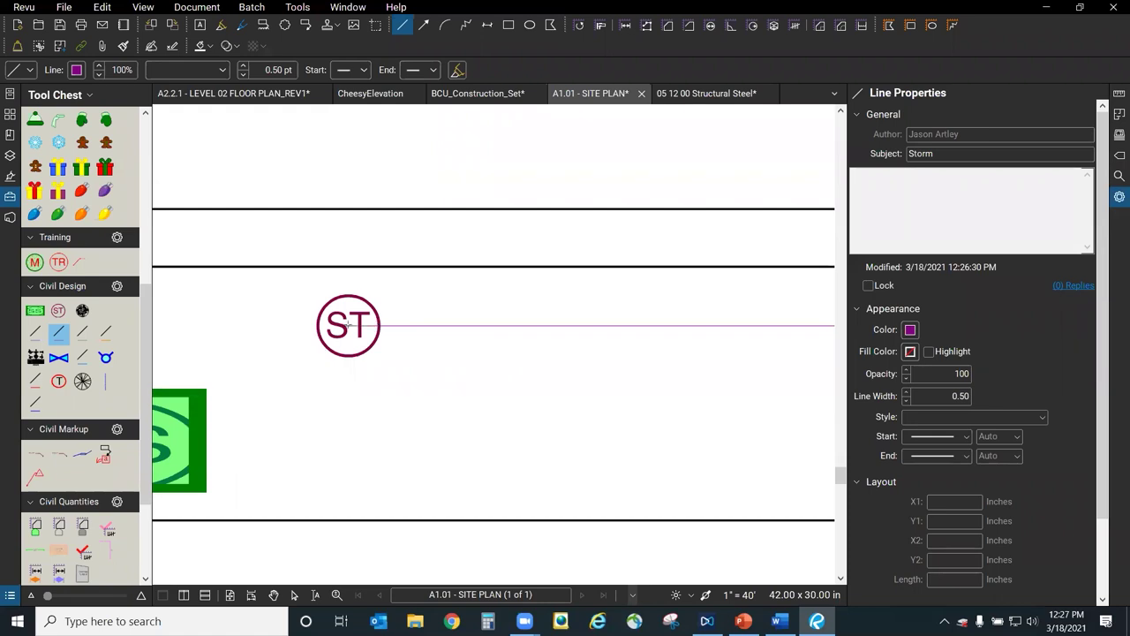
pyautogui.click(379, 326)
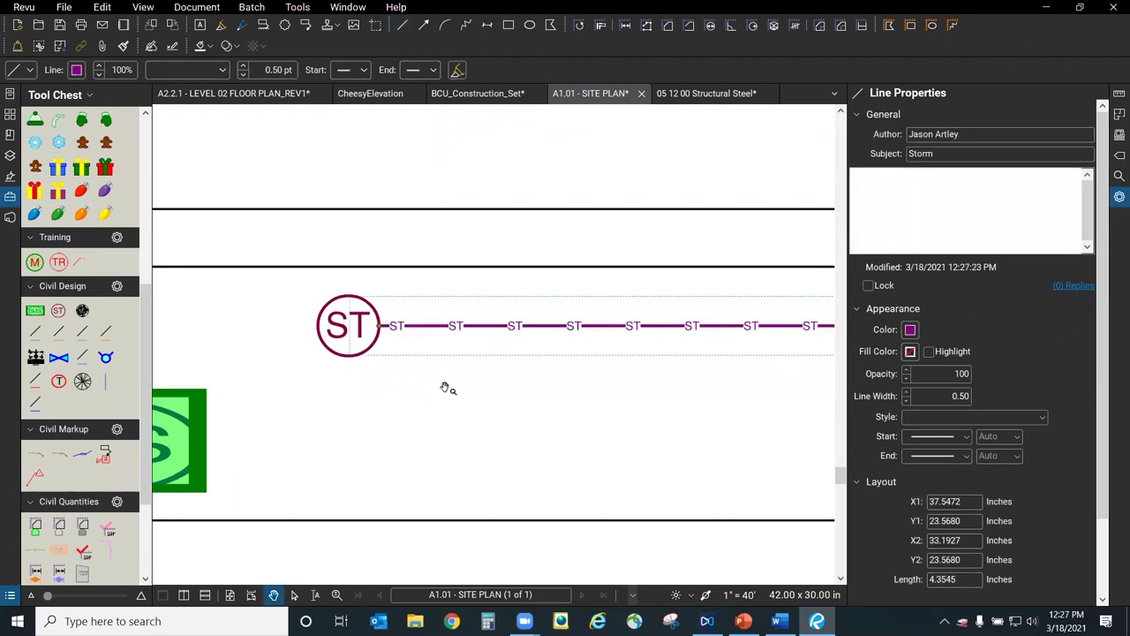
pyautogui.click(446, 389)
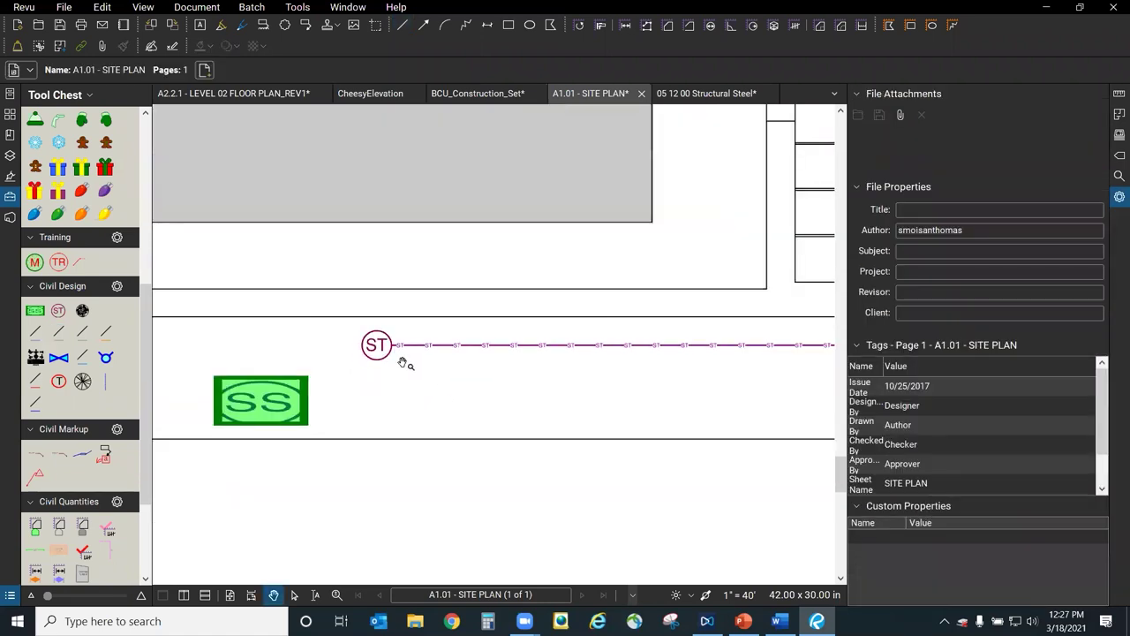
# Draw a Sewer line along the road and stretch its end to the SS stamp.
pyautogui.click(82, 333)
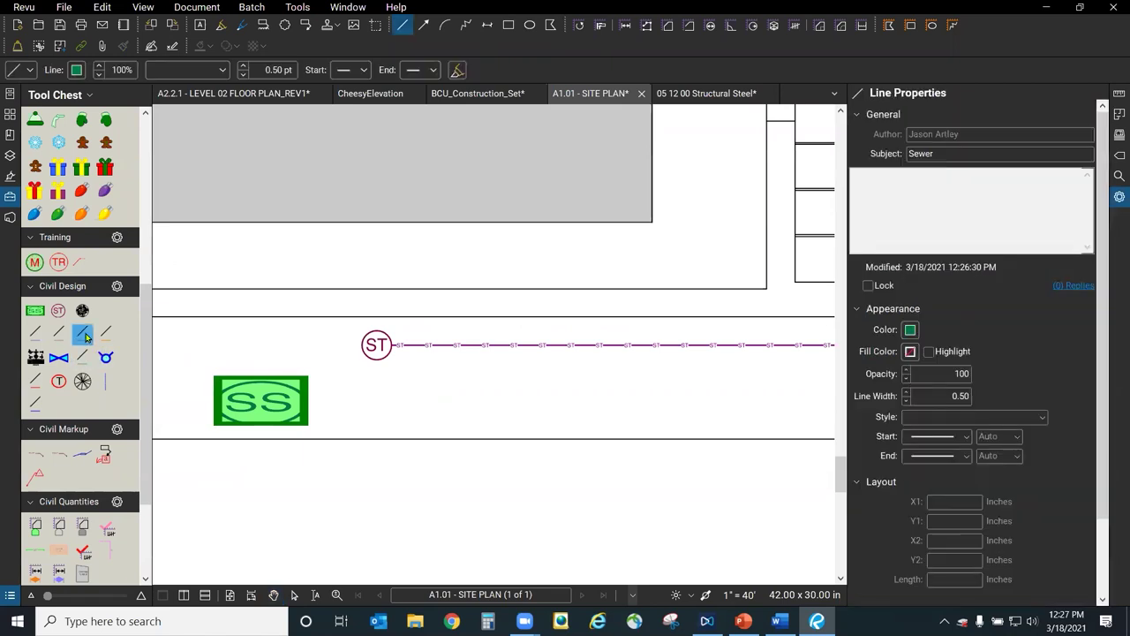
pyautogui.scroll(-3, 363, 335)
pyautogui.click(337, 365)
pyautogui.click(811, 365)
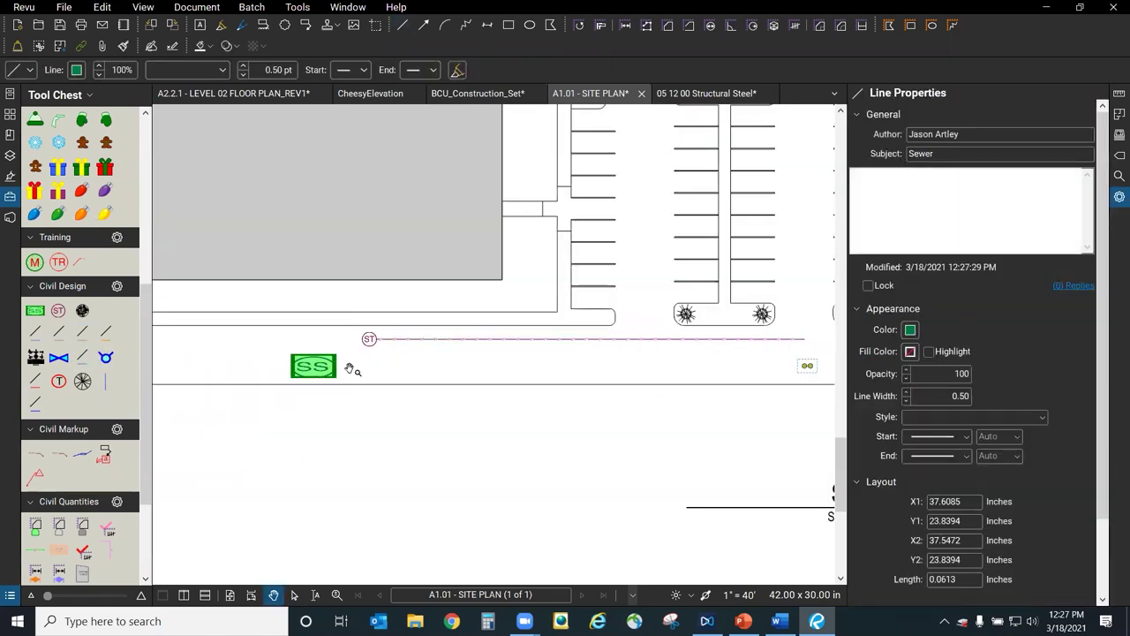
pyautogui.moveTo(807, 365); pyautogui.dragTo(337, 365)
pyautogui.scroll(3, 364, 368)
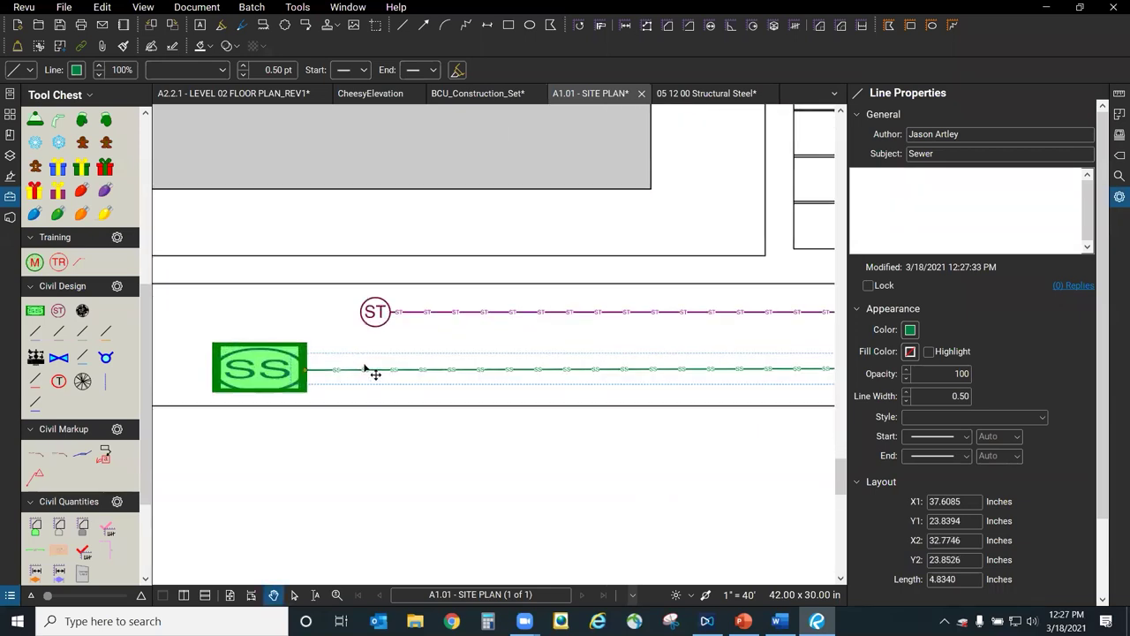
pyautogui.click(318, 323)
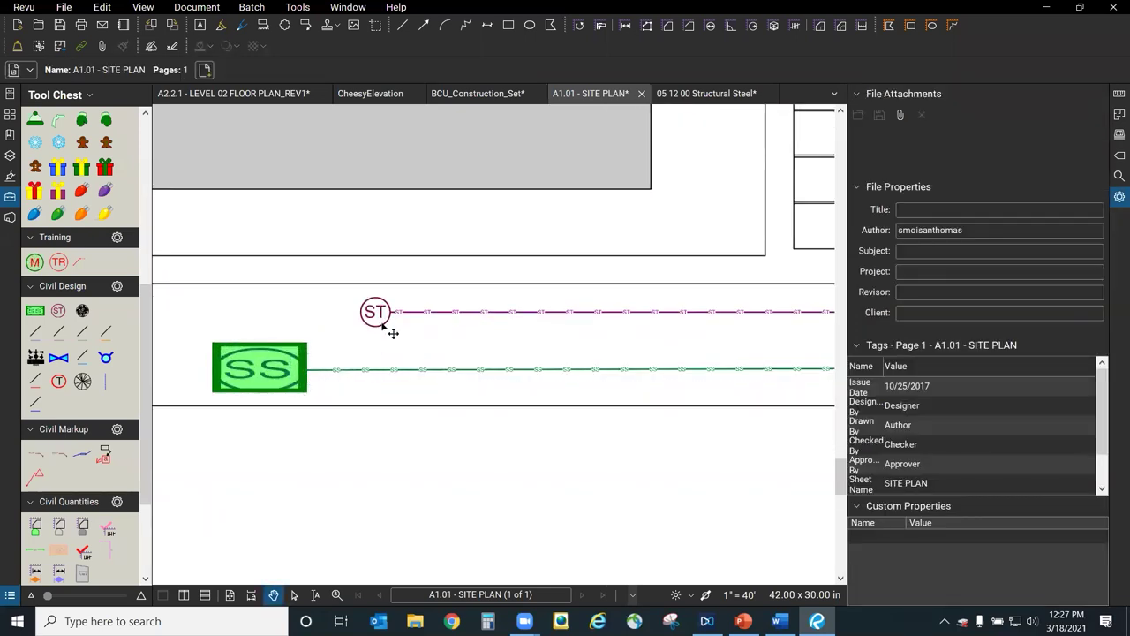
# Start a second sewer line at the SS stamp.
pyautogui.scroll(-2, 820, 362)
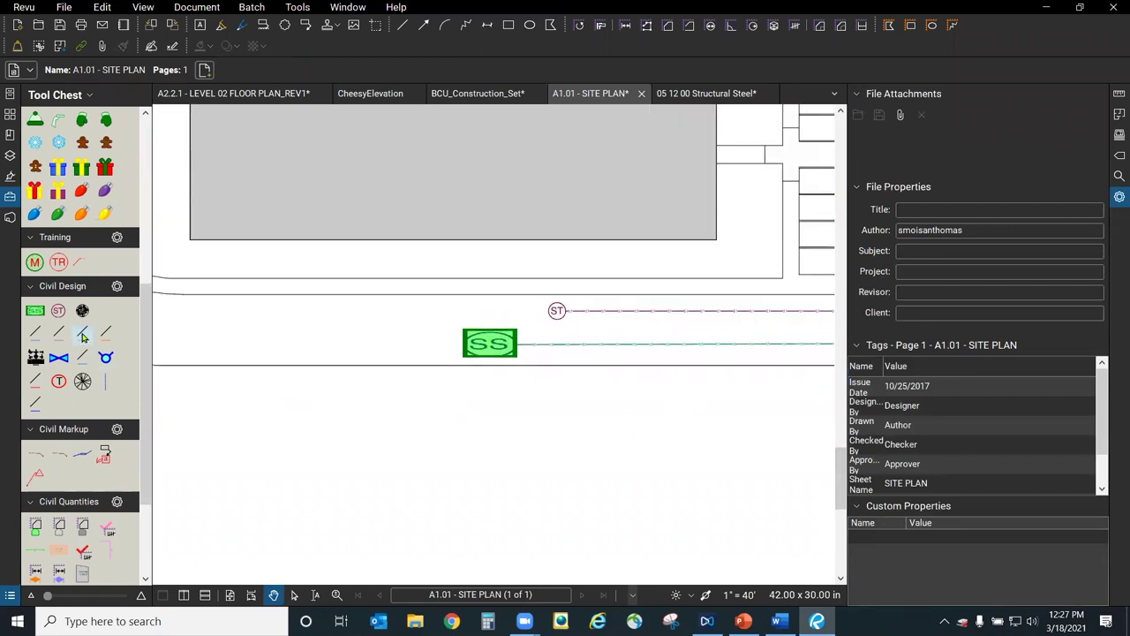
pyautogui.click(82, 334)
pyautogui.click(490, 353)
pyautogui.scroll(-2, 639, 404)
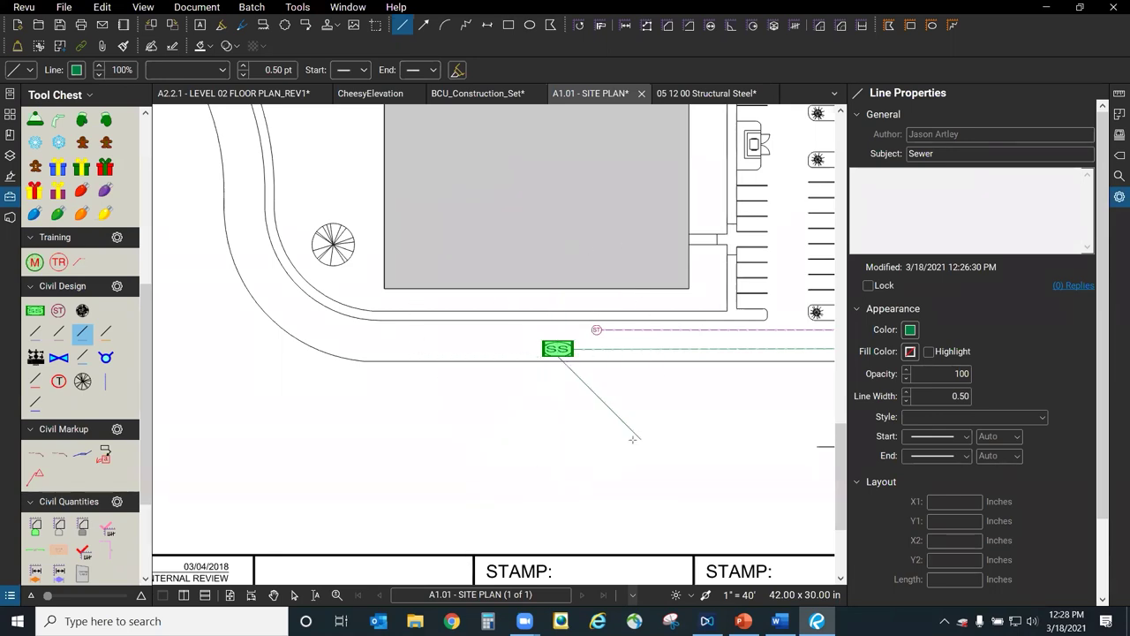
# Finish the second sewer line straight below the SS stamp and zoom around it.
pyautogui.click(562, 478)
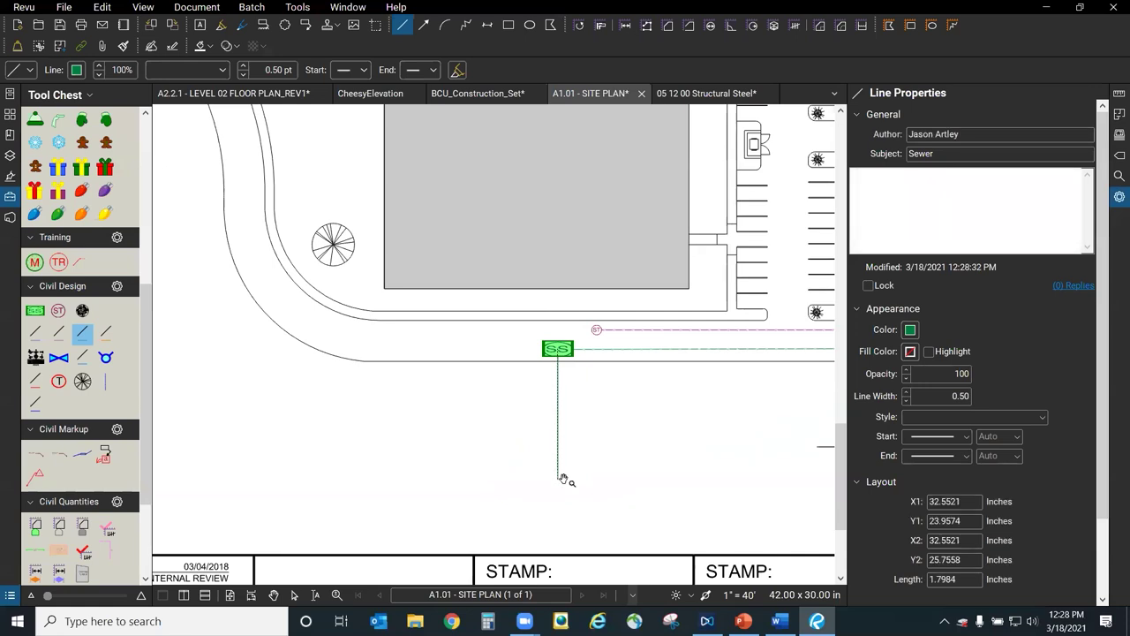
pyautogui.click(599, 496)
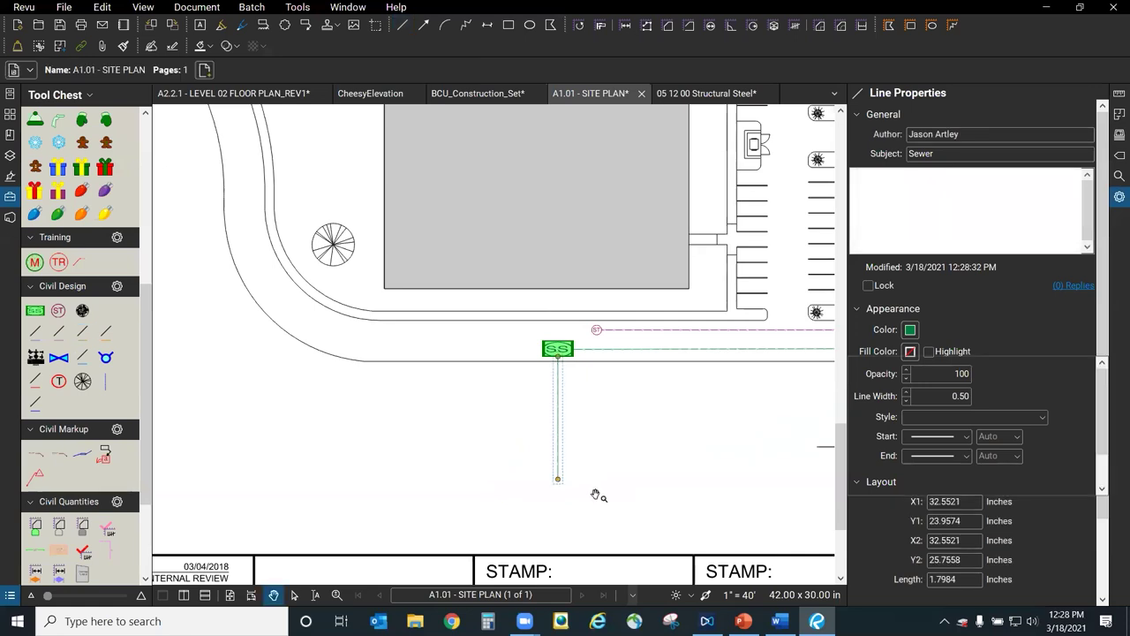
pyautogui.scroll(3, 566, 451)
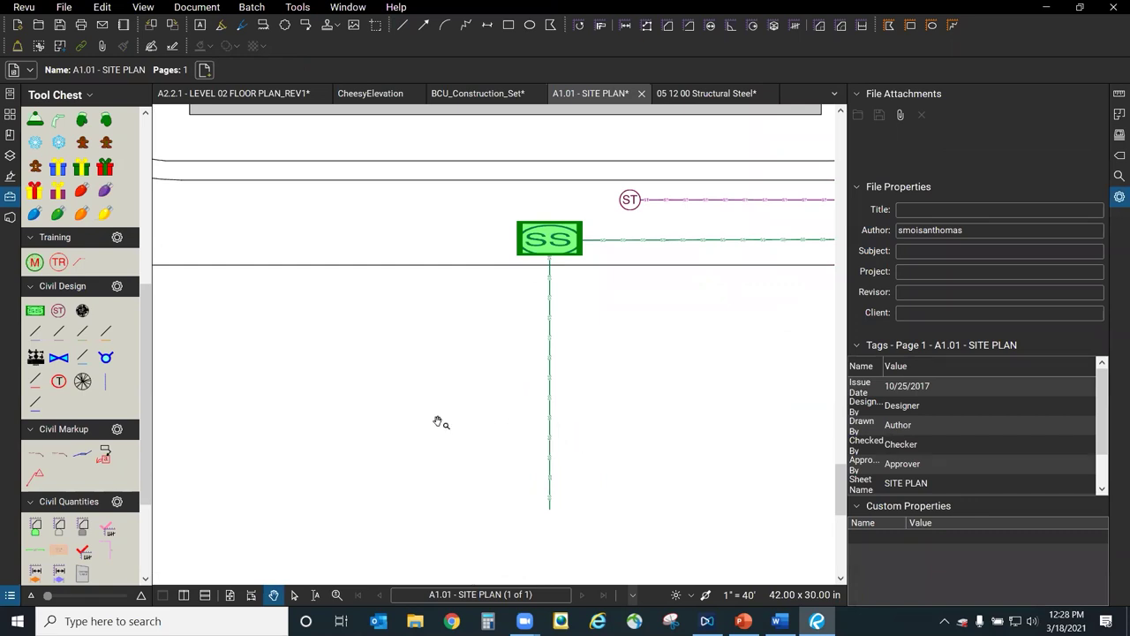
pyautogui.scroll(4, 555, 446)
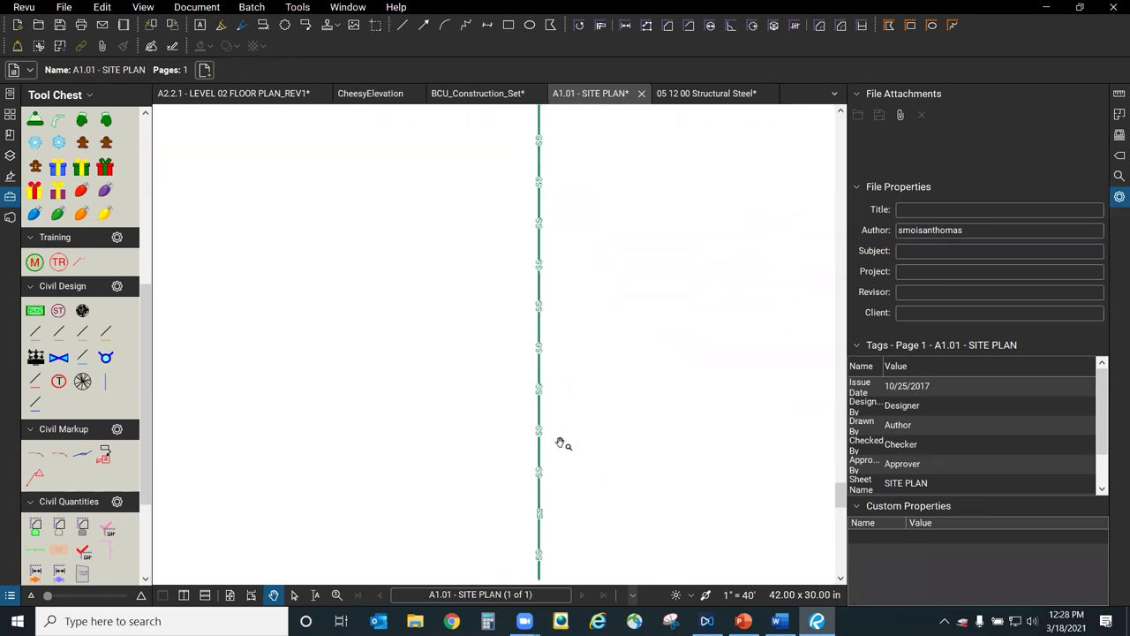
pyautogui.scroll(-2, 542, 401)
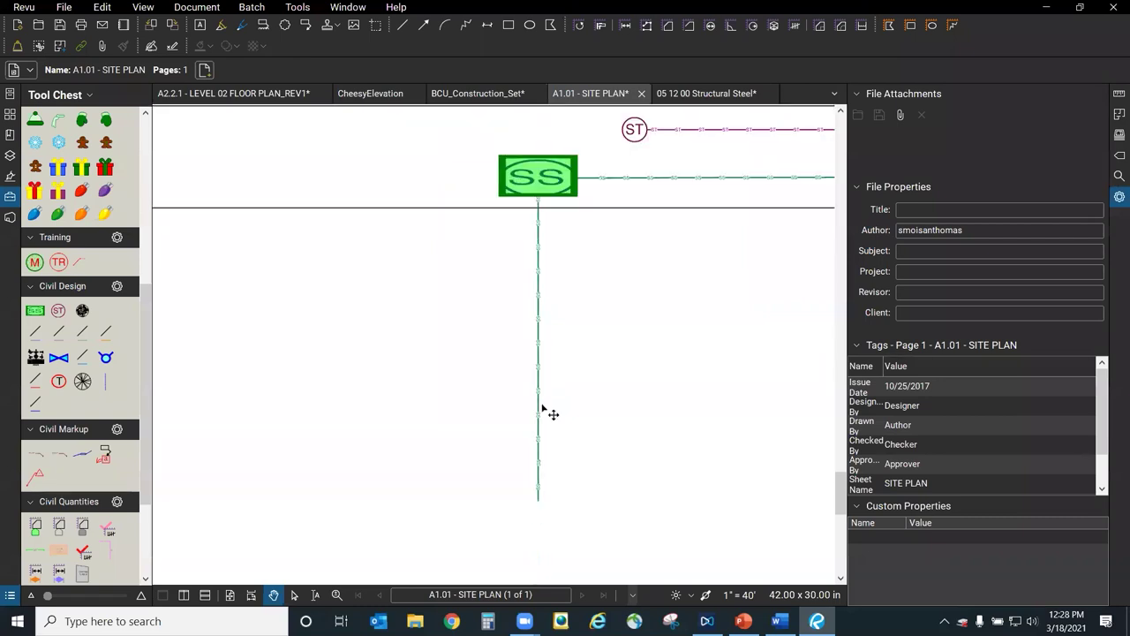
pyautogui.scroll(1, 563, 304)
pyautogui.scroll(2, 542, 201)
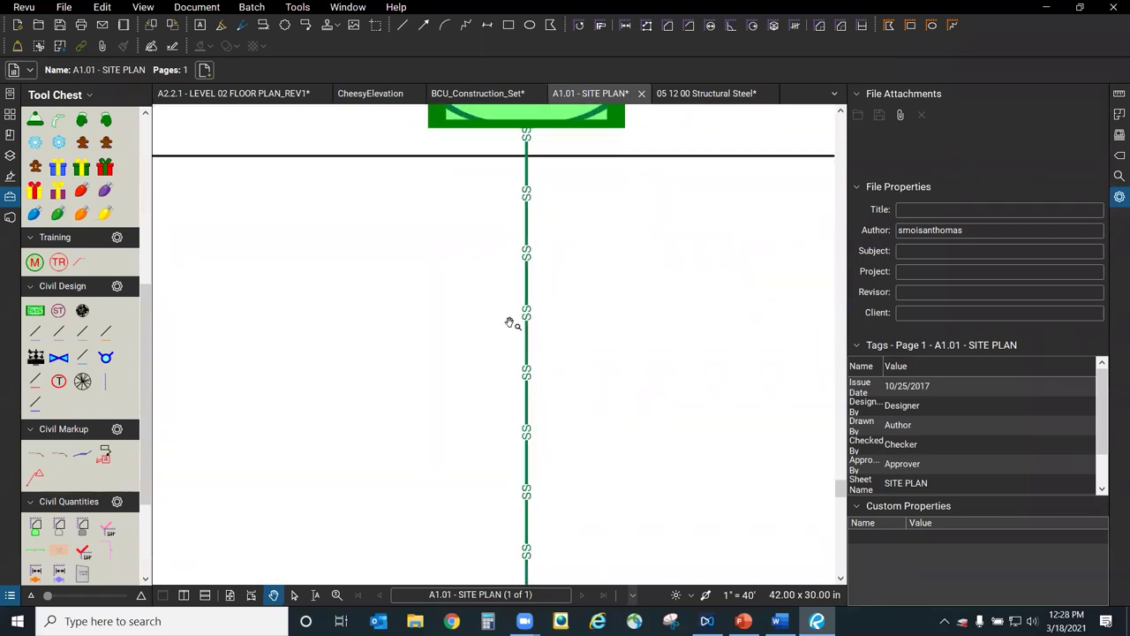
pyautogui.scroll(-2, 356, 527)
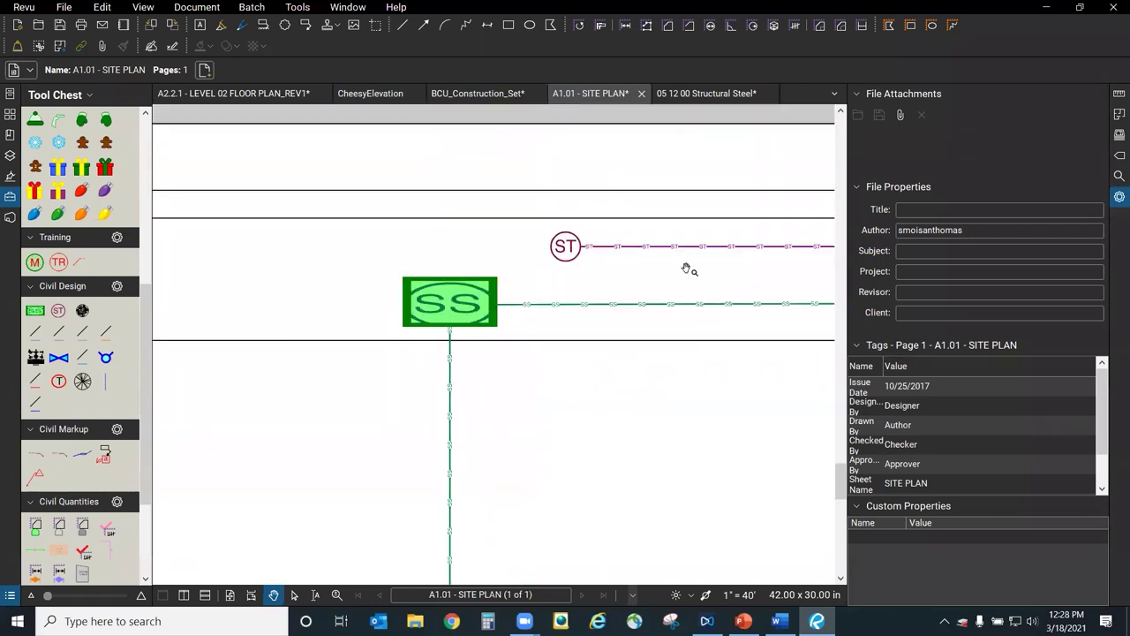
pyautogui.scroll(2, 720, 241)
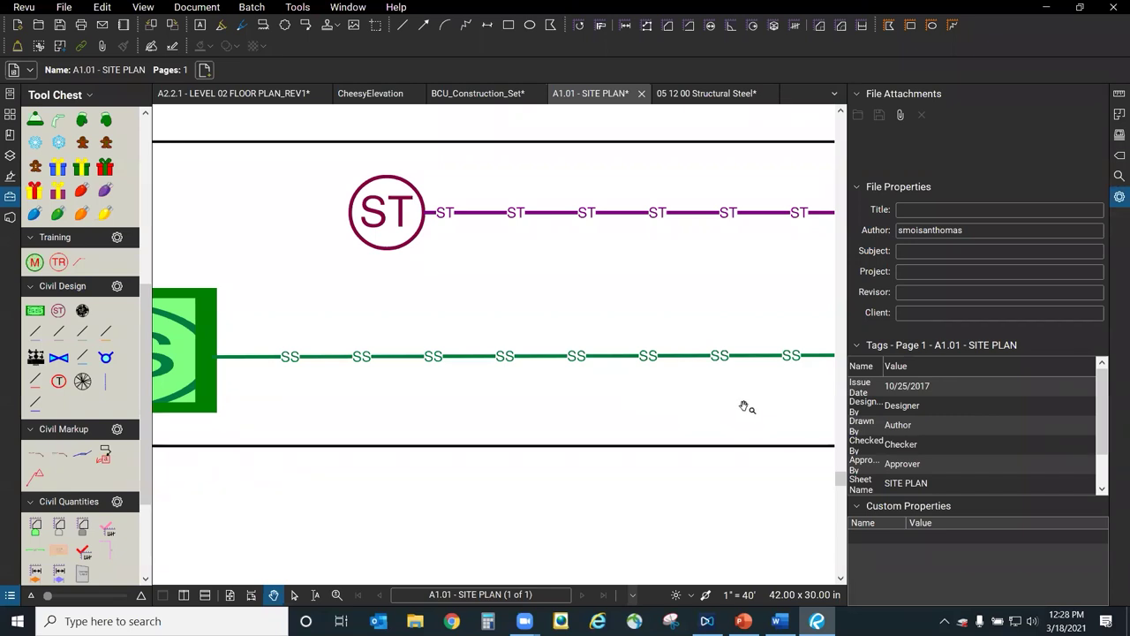
pyautogui.scroll(-2, 744, 407)
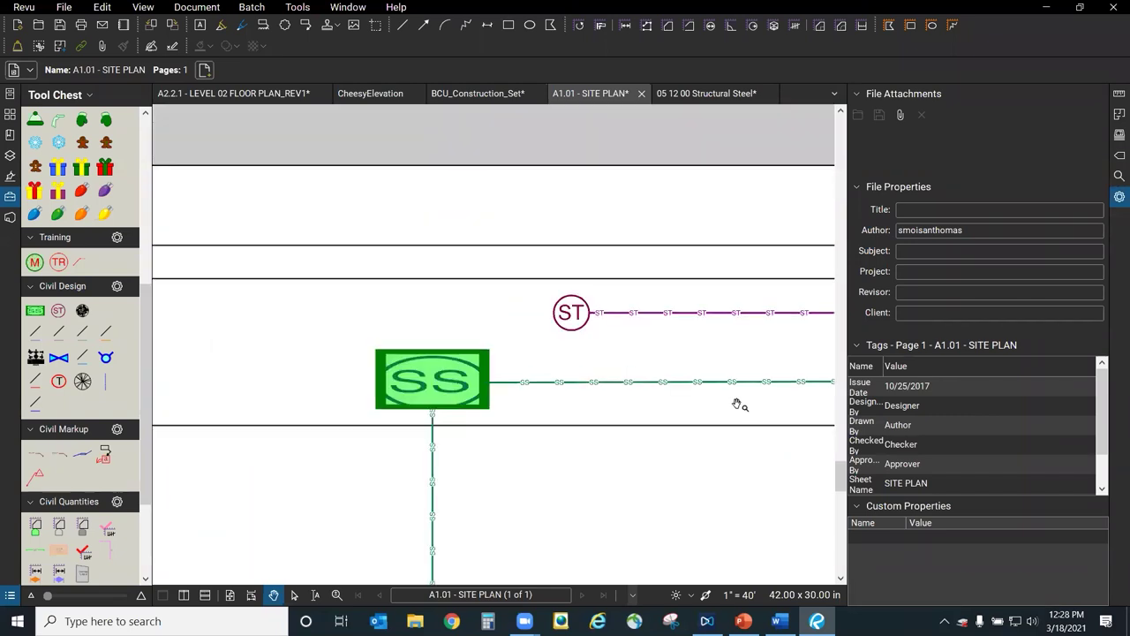
pyautogui.scroll(-3, 714, 318)
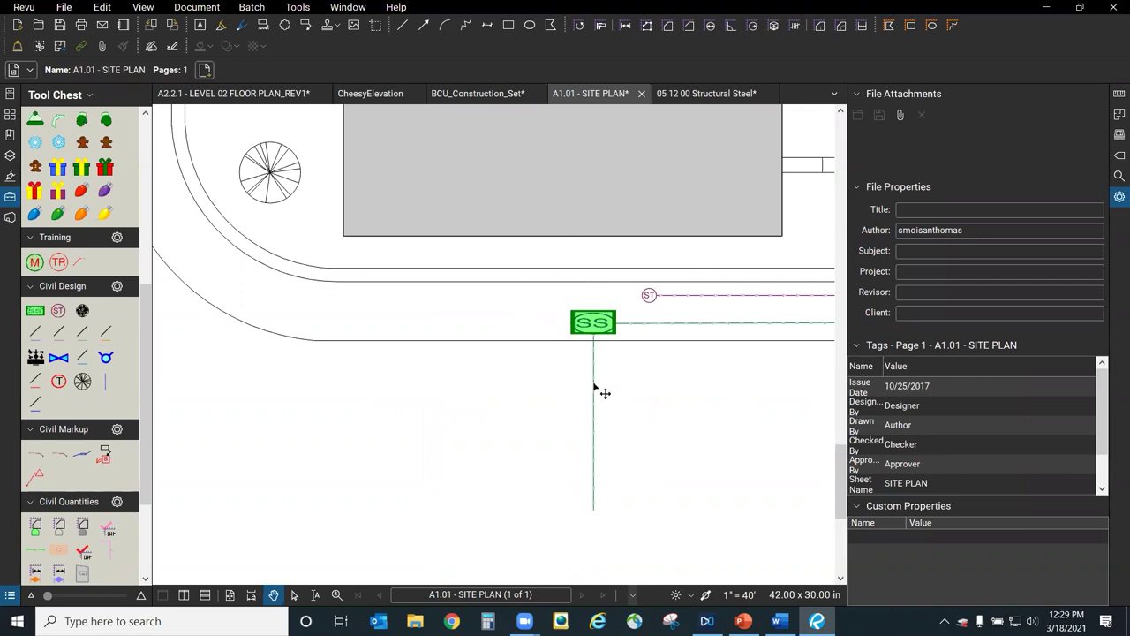
# Select the SS sewer line to inspect its Line Properties, then deselect it.
pyautogui.click(593, 389)
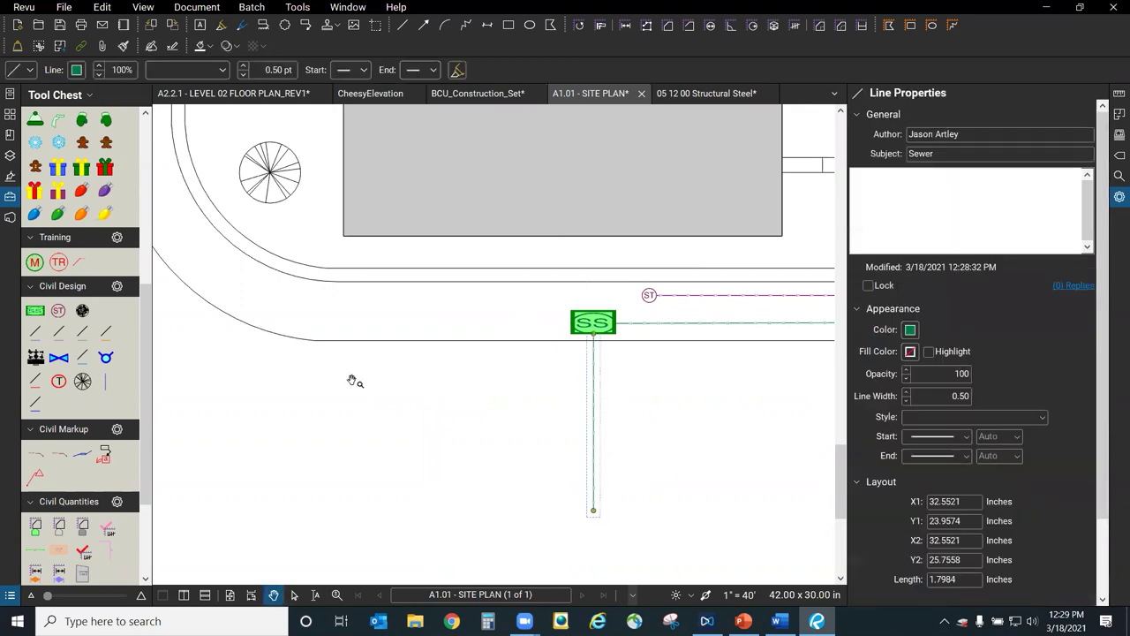
pyautogui.scroll(-2, 353, 381)
pyautogui.click(558, 433)
# Zoom out, re-centre, and fit the whole A1.01 sheet in view with Ctrl+0.
pyautogui.scroll(-2, 534, 429)
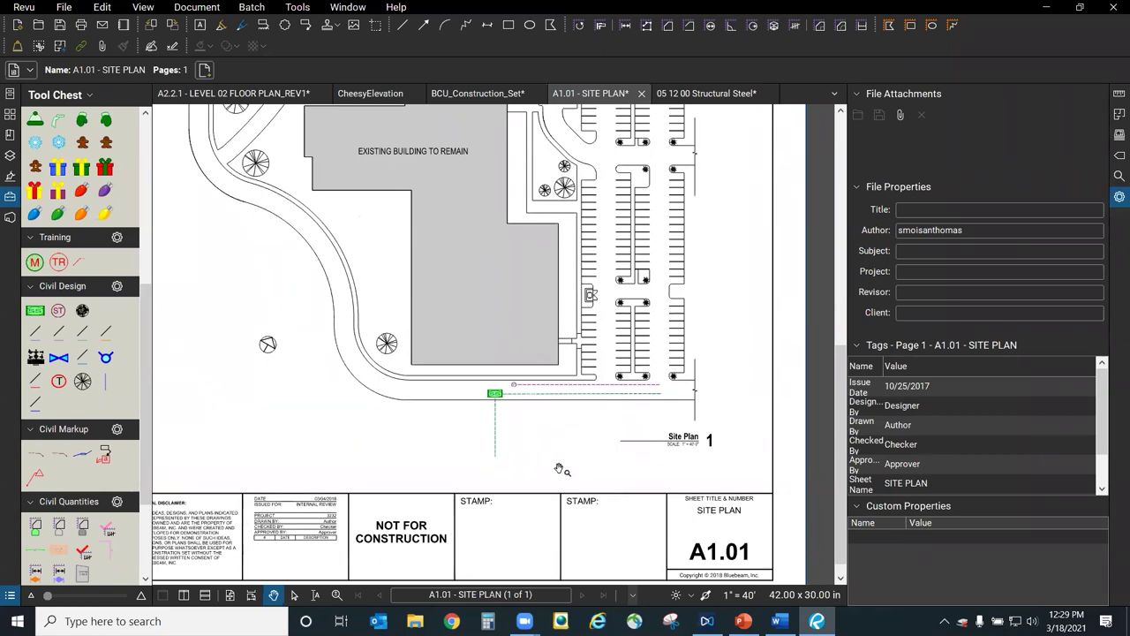
pyautogui.scroll(-3, 557, 467)
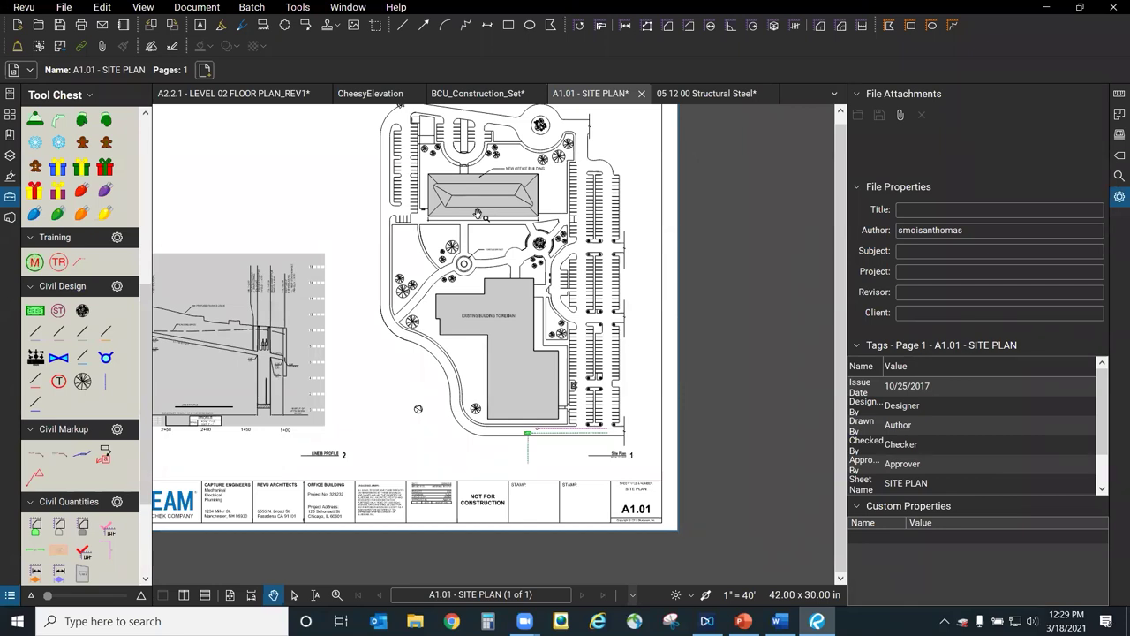
pyautogui.moveTo(708, 388); pyautogui.dragTo(748, 419)
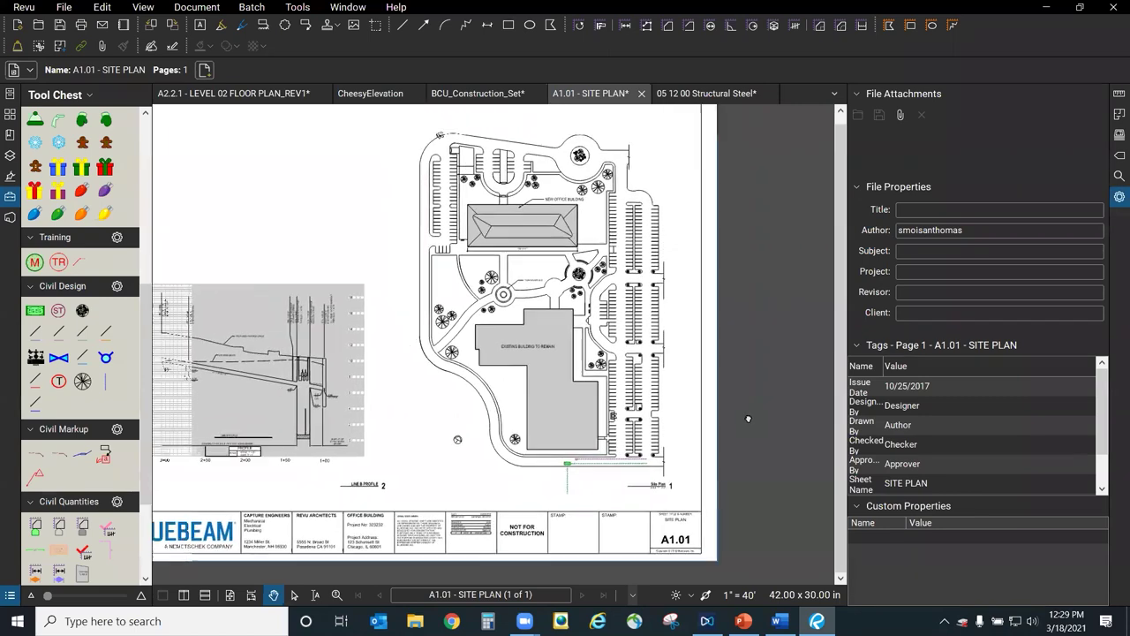
pyautogui.hotkey('ctrl', '0')
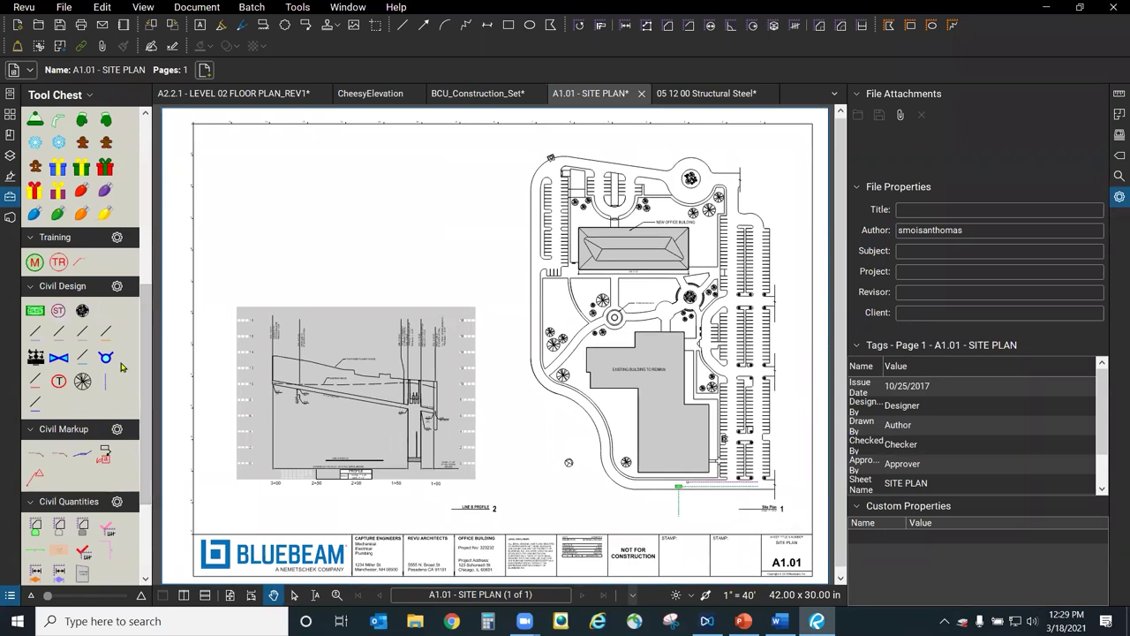
pyautogui.moveTo(147, 319); pyautogui.dragTo(146, 399)
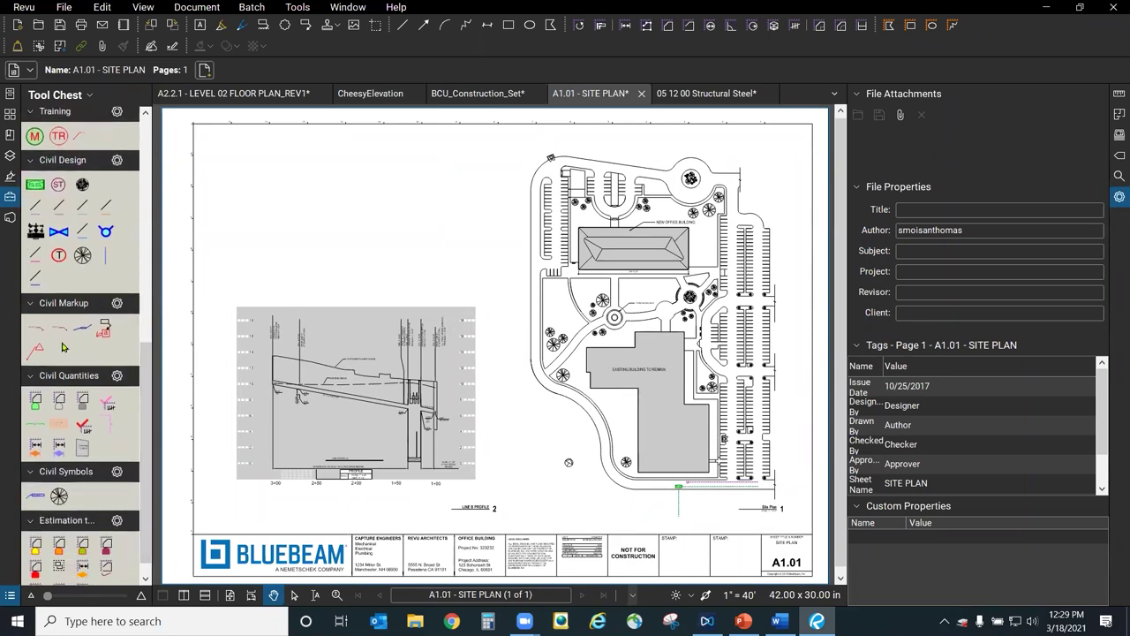
# Add and activate a BluebeamTricks profile via Manage Profiles, and collapse the Tool Chest.
pyautogui.click(32, 11)
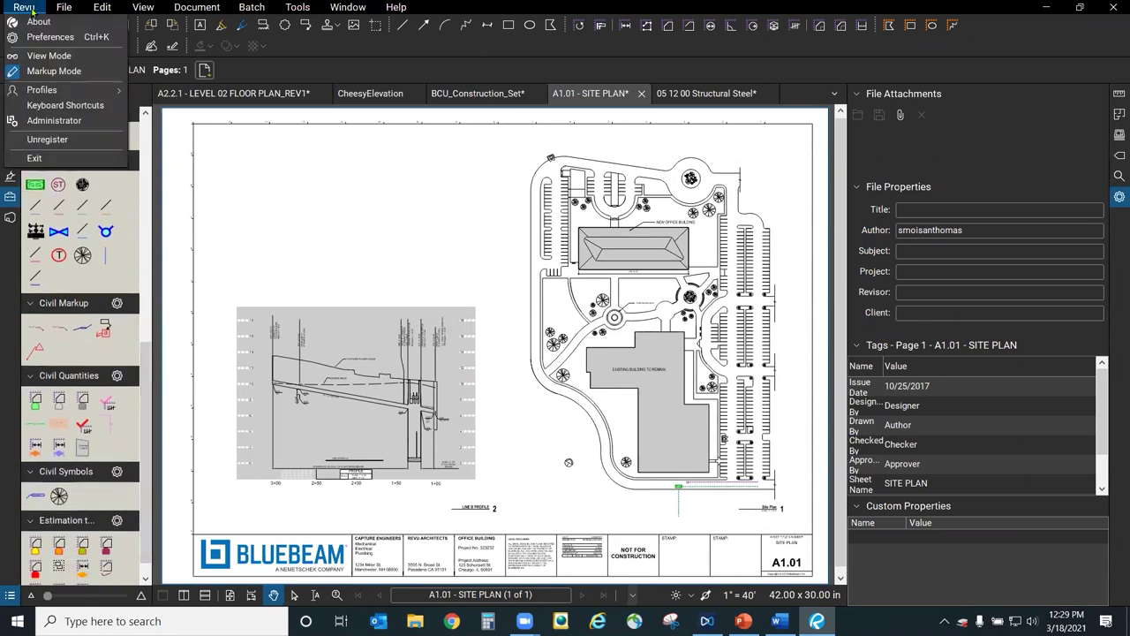
pyautogui.moveTo(69, 96)
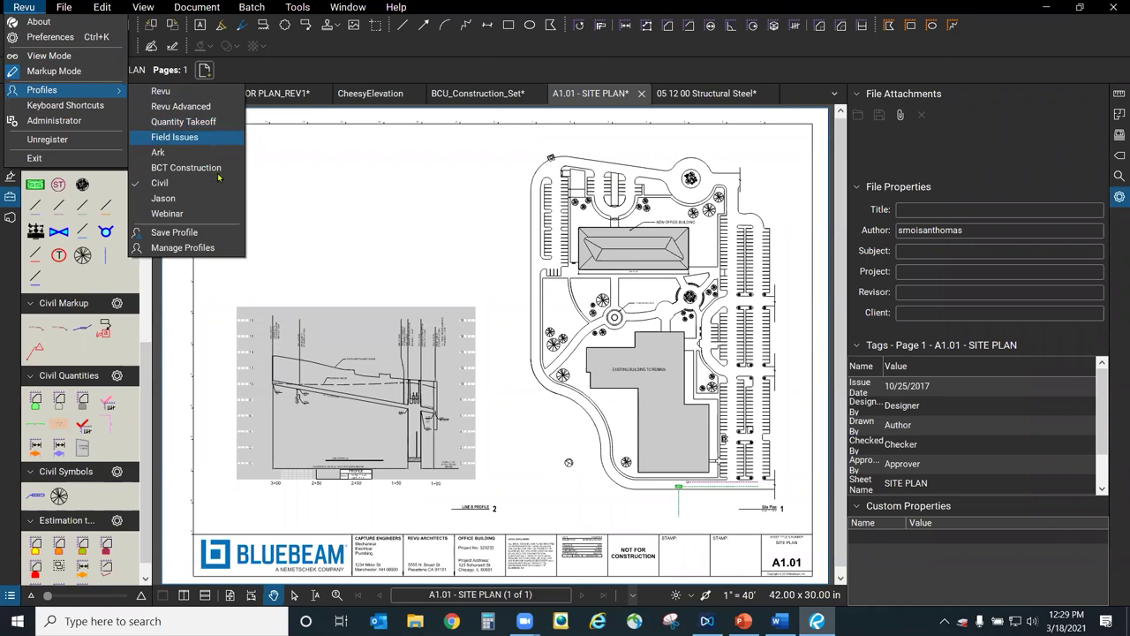
pyautogui.click(22, 7)
pyautogui.click(22, 7)
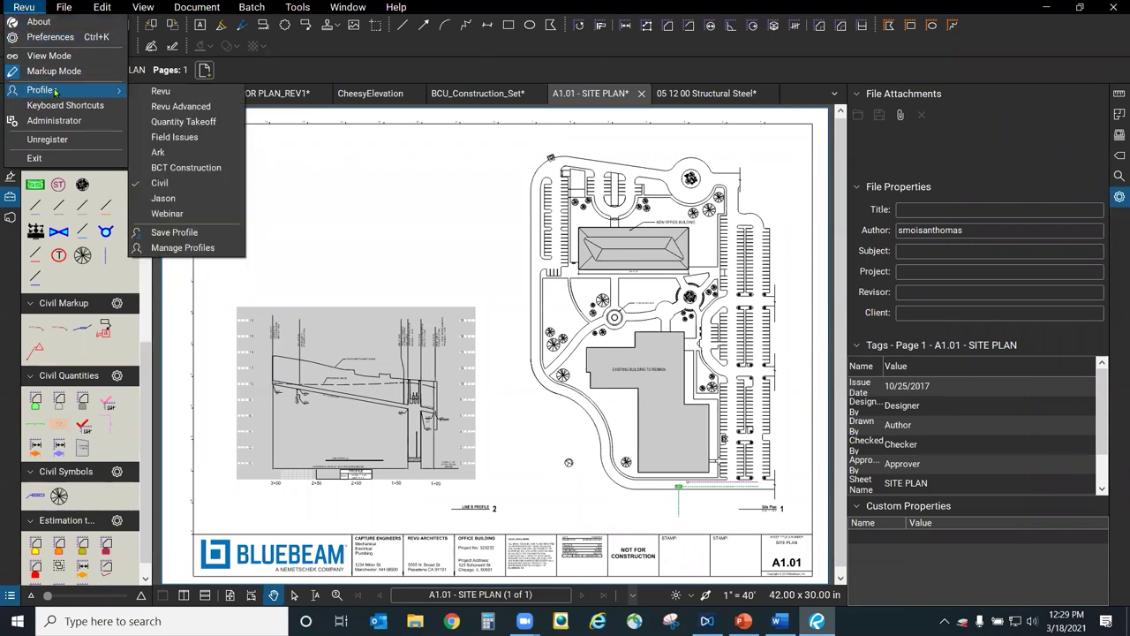
pyautogui.click(227, 248)
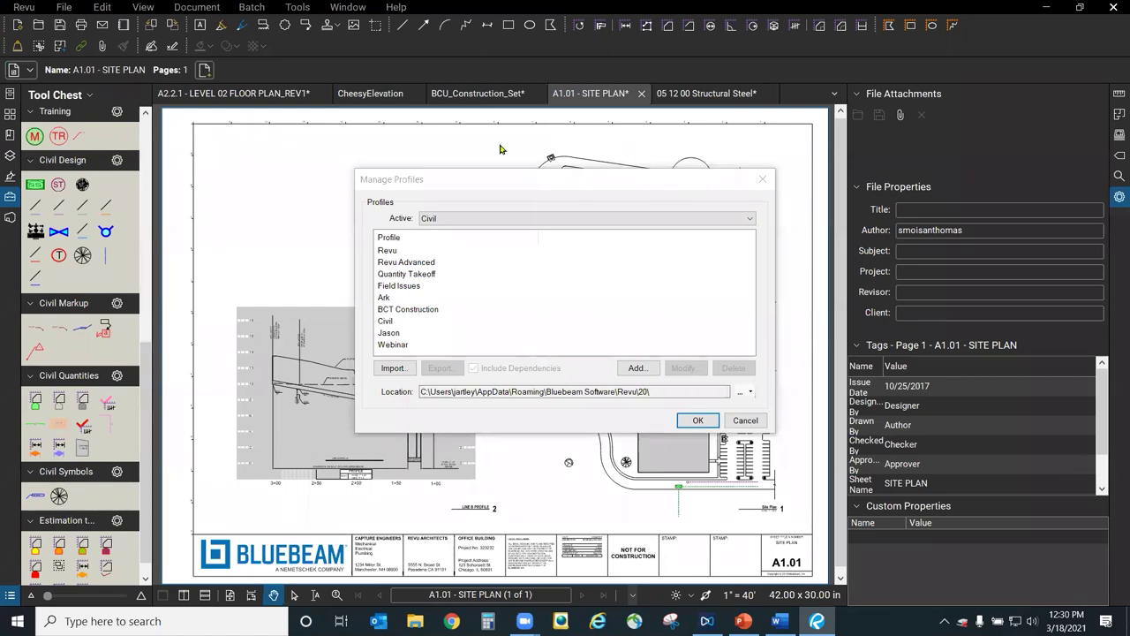
pyautogui.click(649, 368)
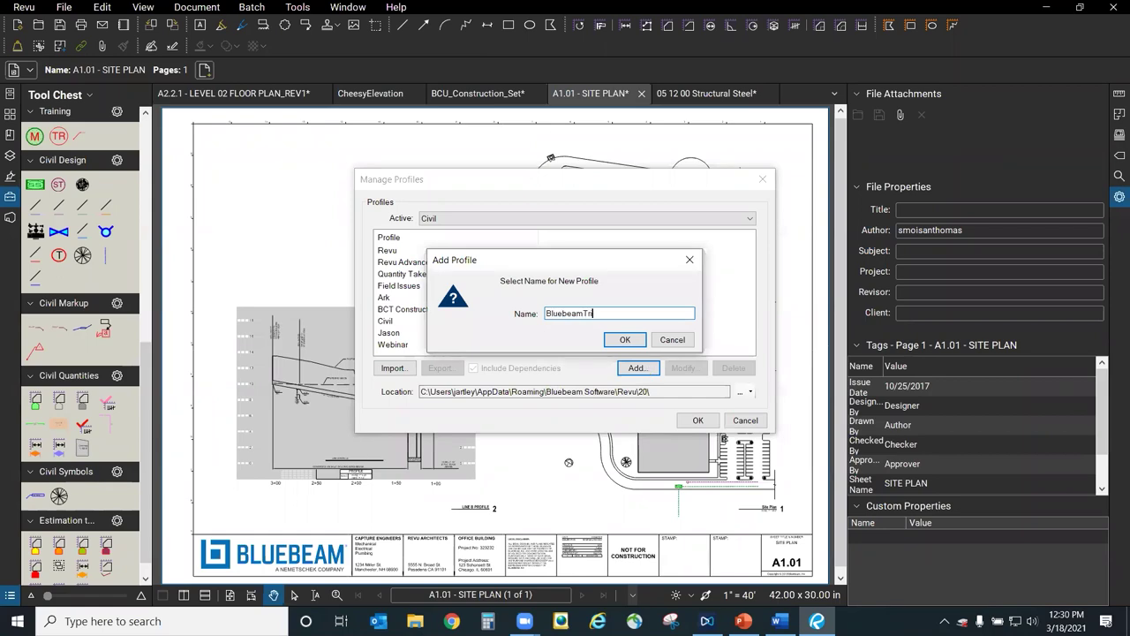
pyautogui.click(625, 341)
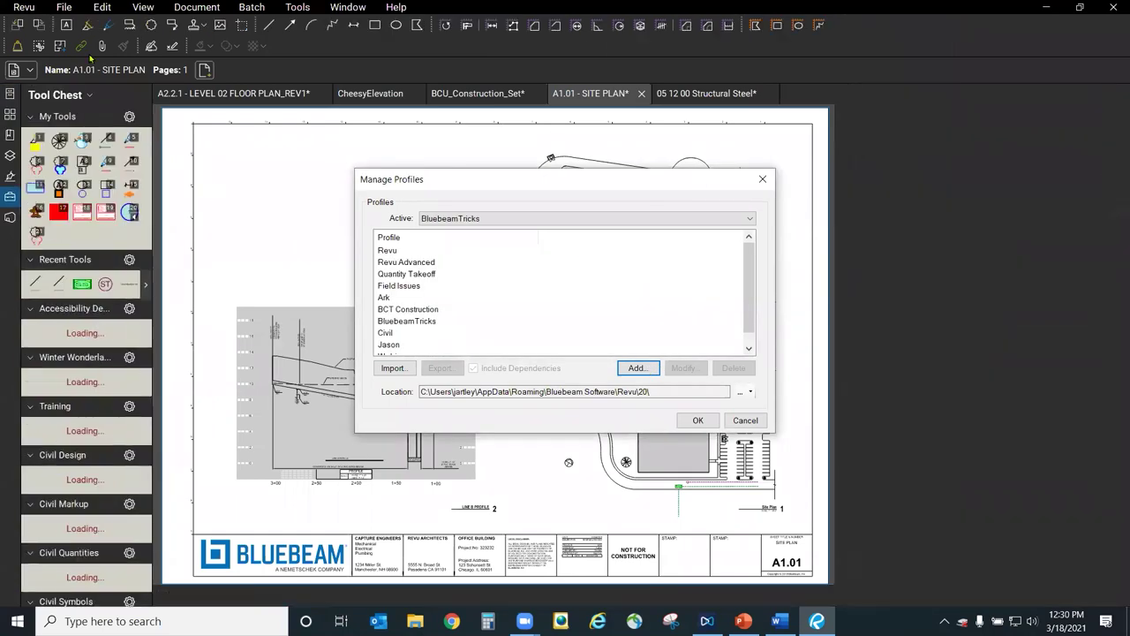
pyautogui.click(697, 421)
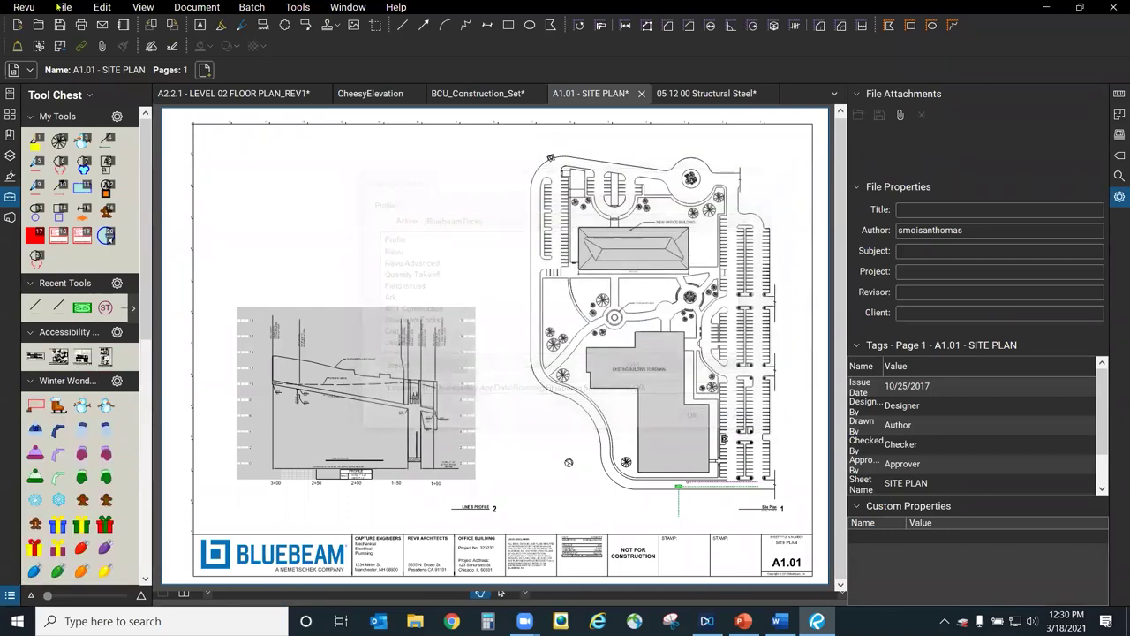
pyautogui.click(149, 256)
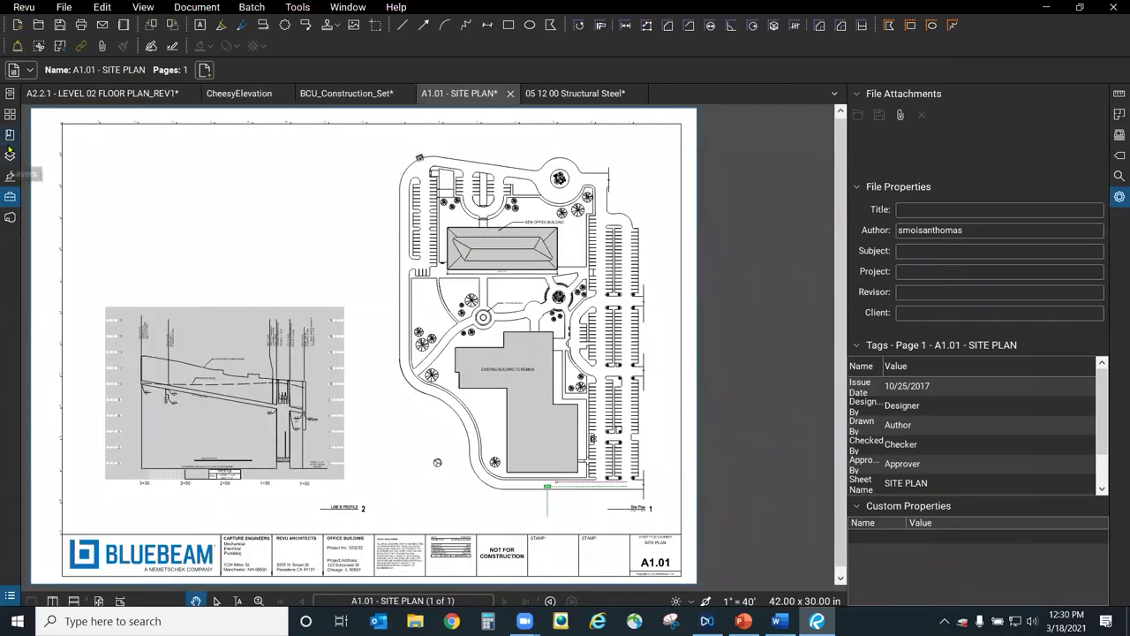
# Save the active BluebeamTricks profile from Revu > Profiles.
pyautogui.click(63, 7)
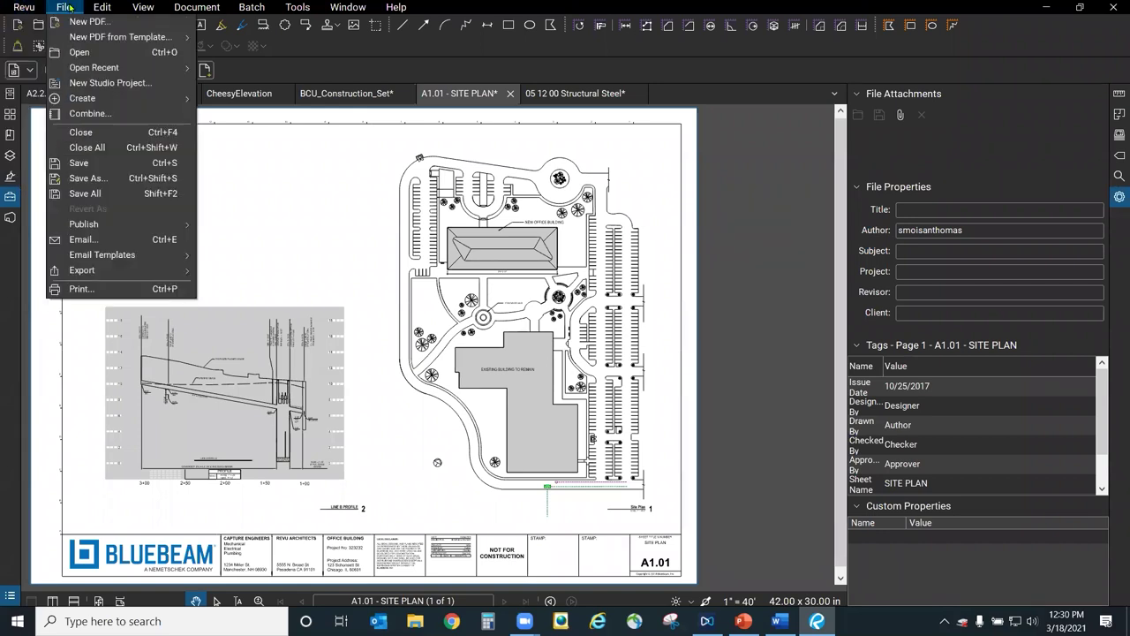
pyautogui.moveTo(31, 7)
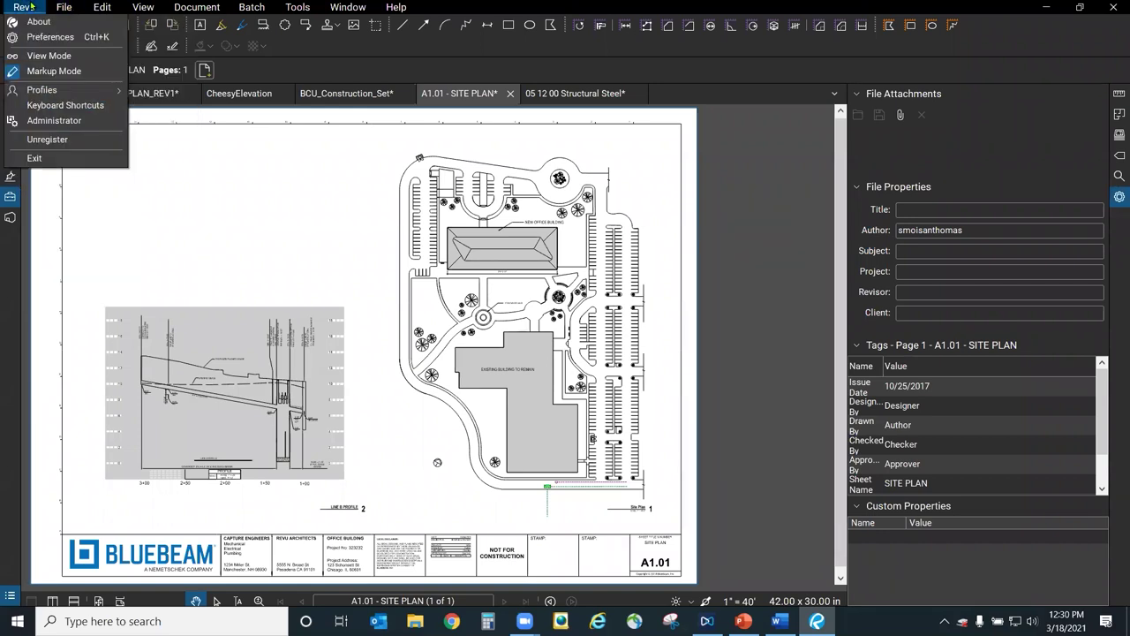
pyautogui.moveTo(59, 91)
pyautogui.click(215, 255)
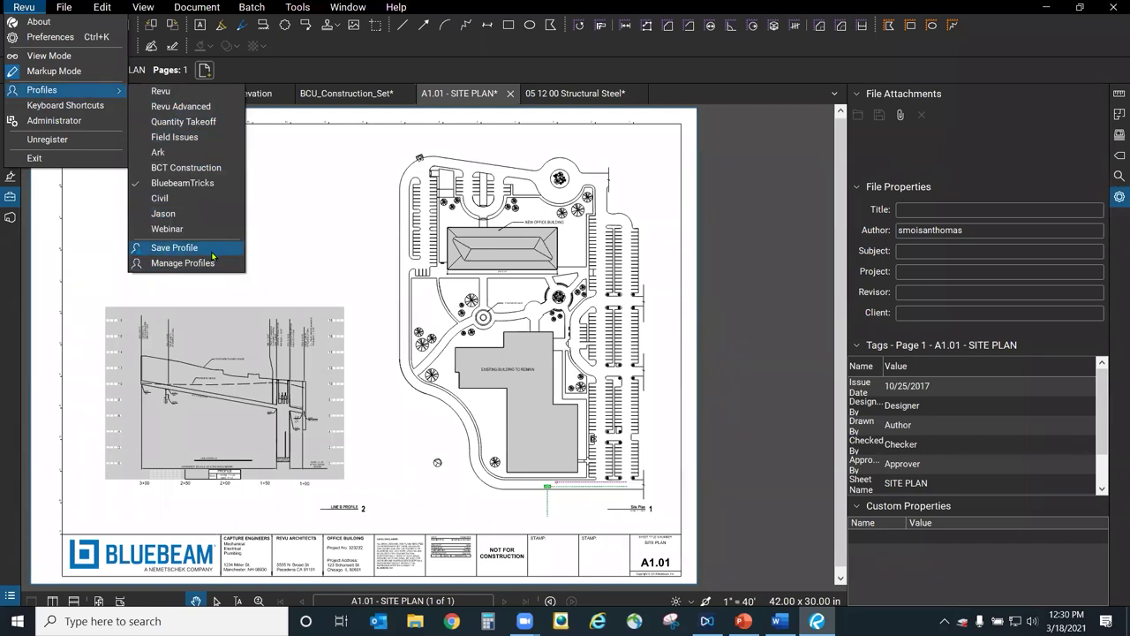
# Zoom in and pan to a close-up of the parking area above the ST line.
pyautogui.click(321, 272)
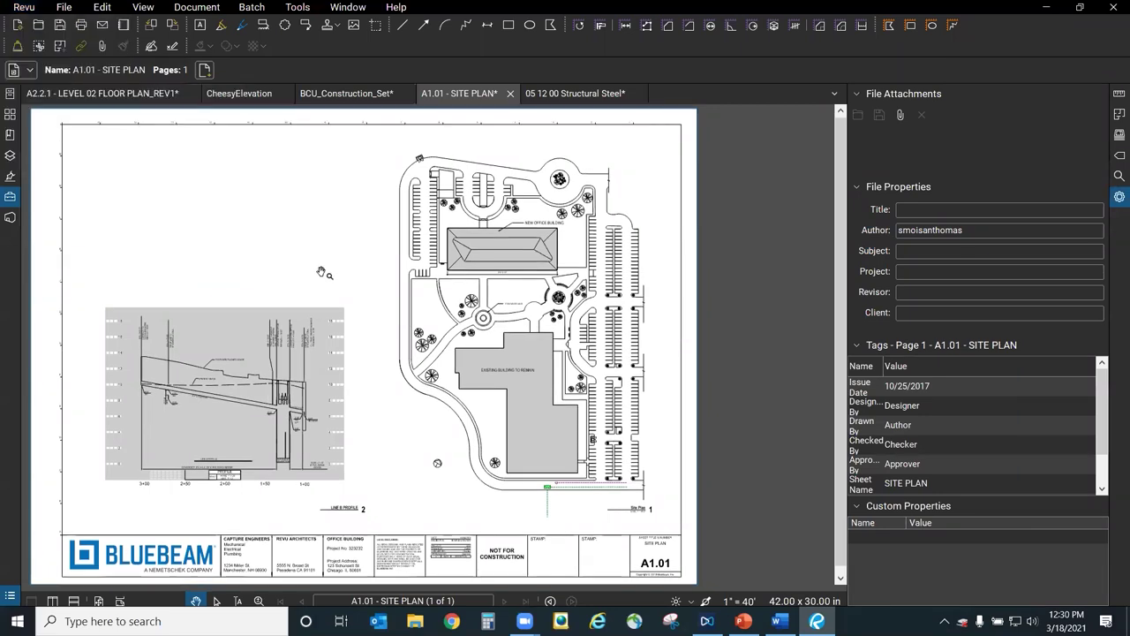
pyautogui.scroll(5, 523, 401)
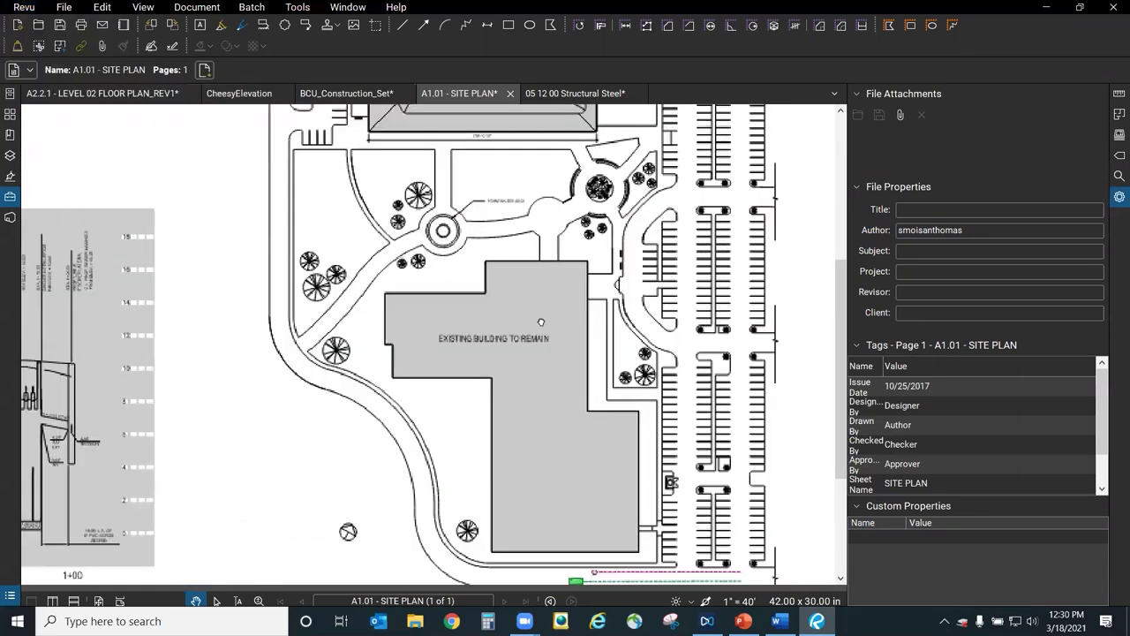
pyautogui.scroll(2, 497, 364)
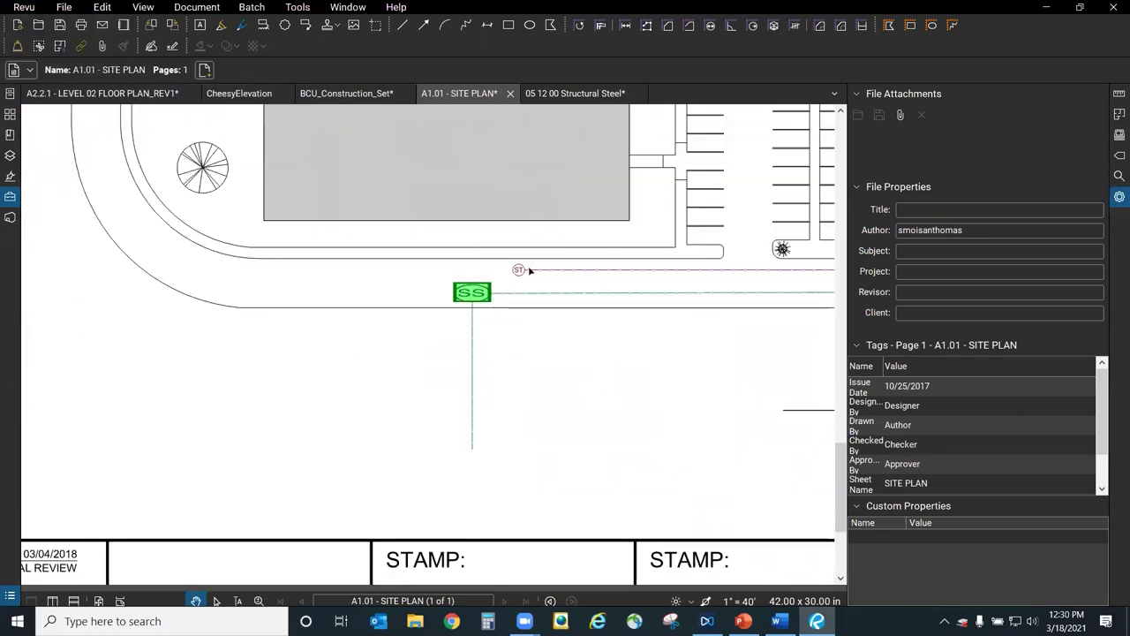
pyautogui.scroll(3, 505, 305)
pyautogui.moveTo(578, 282); pyautogui.dragTo(105, 465)
pyautogui.scroll(2, 536, 325)
pyautogui.scroll(1, 533, 325)
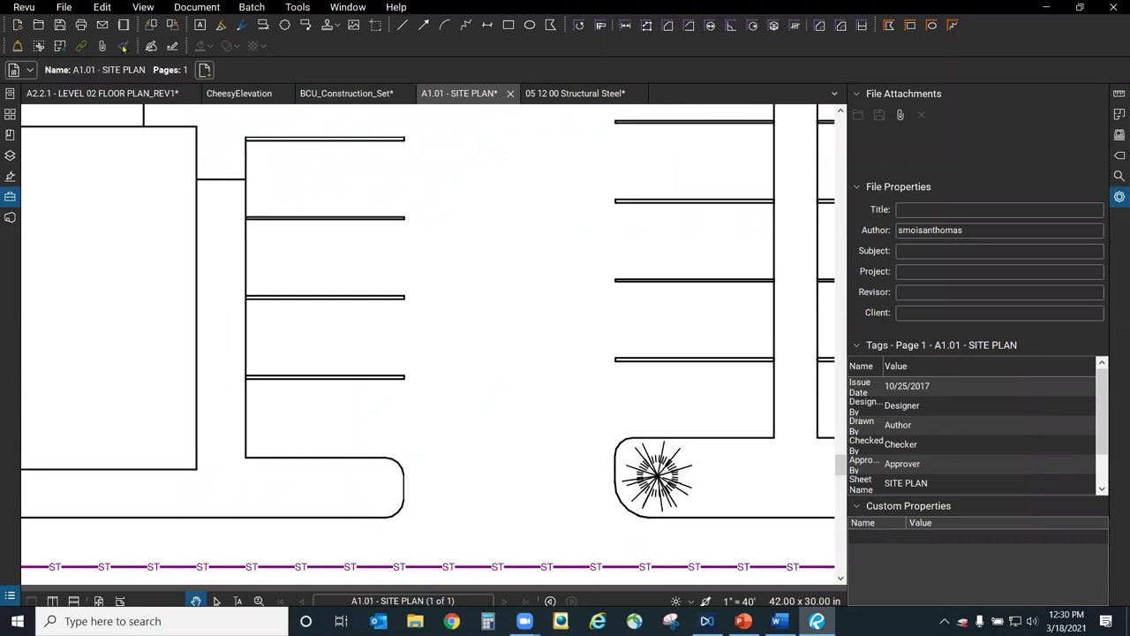
pyautogui.click(145, 8)
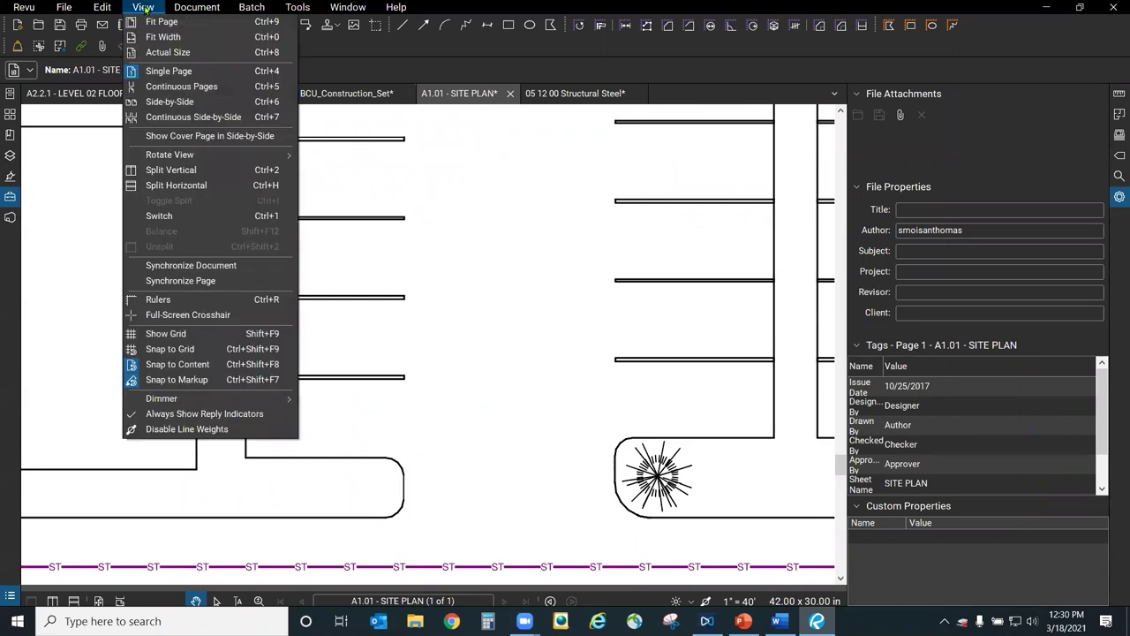
# Turn on Snap to Markup and Snap to Content, then zoom in on the ST/SS lines.
pyautogui.click(177, 380)
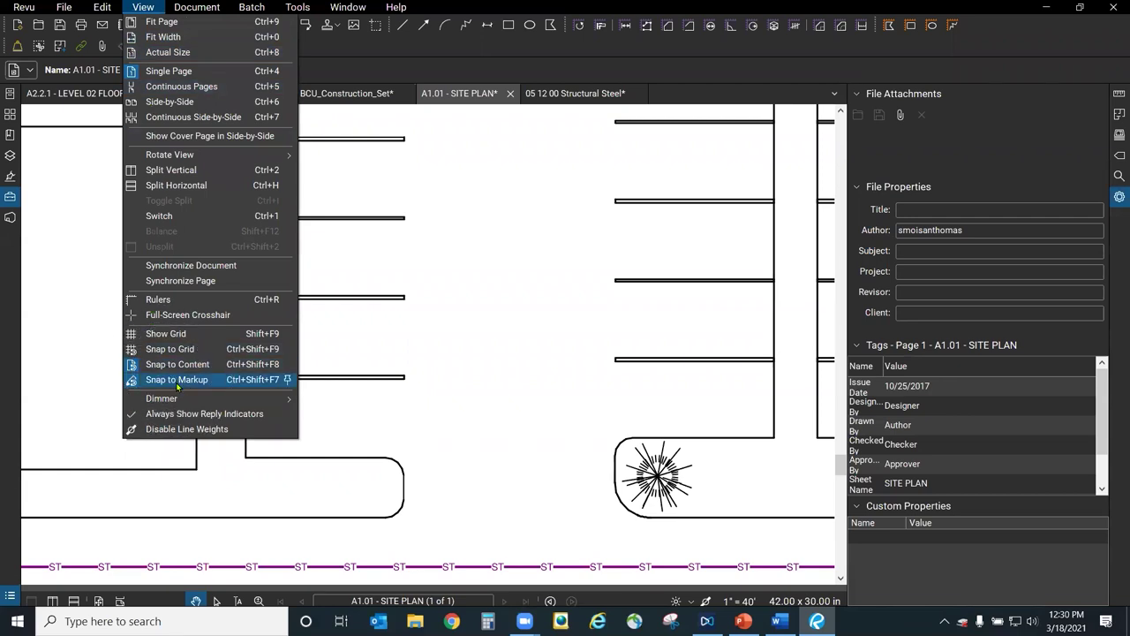
pyautogui.click(190, 365)
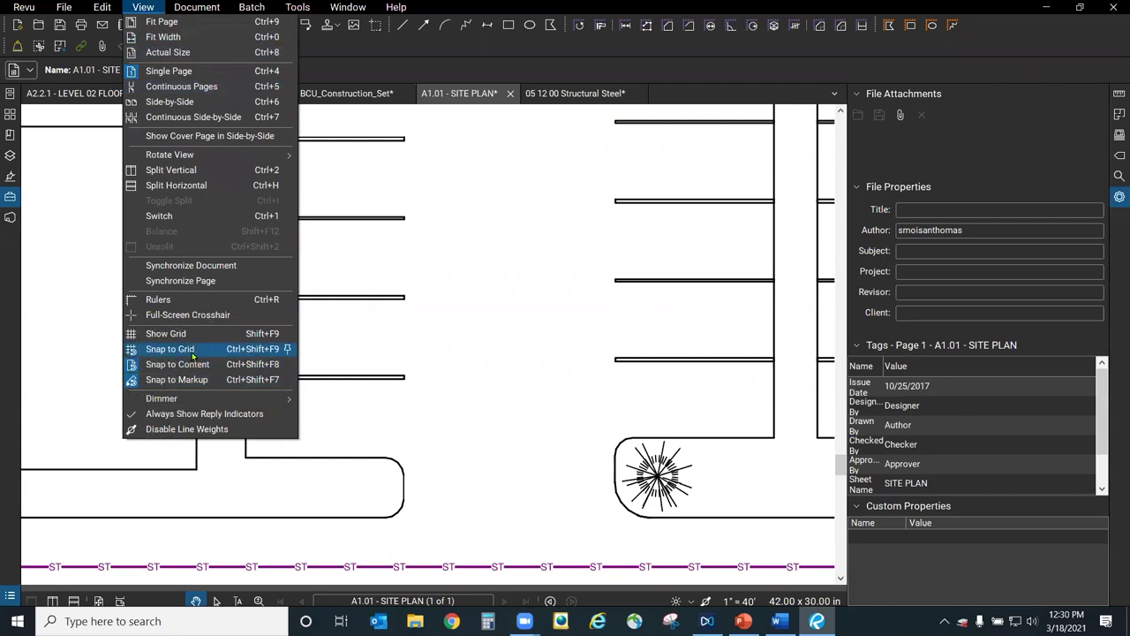
pyautogui.click(129, 380)
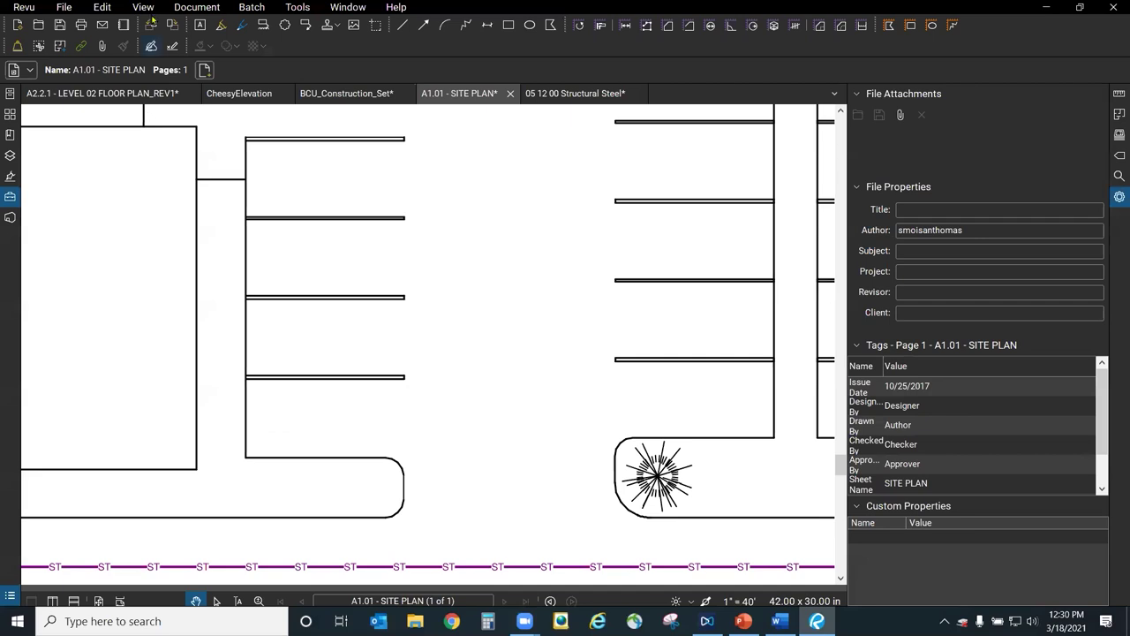
pyautogui.click(144, 7)
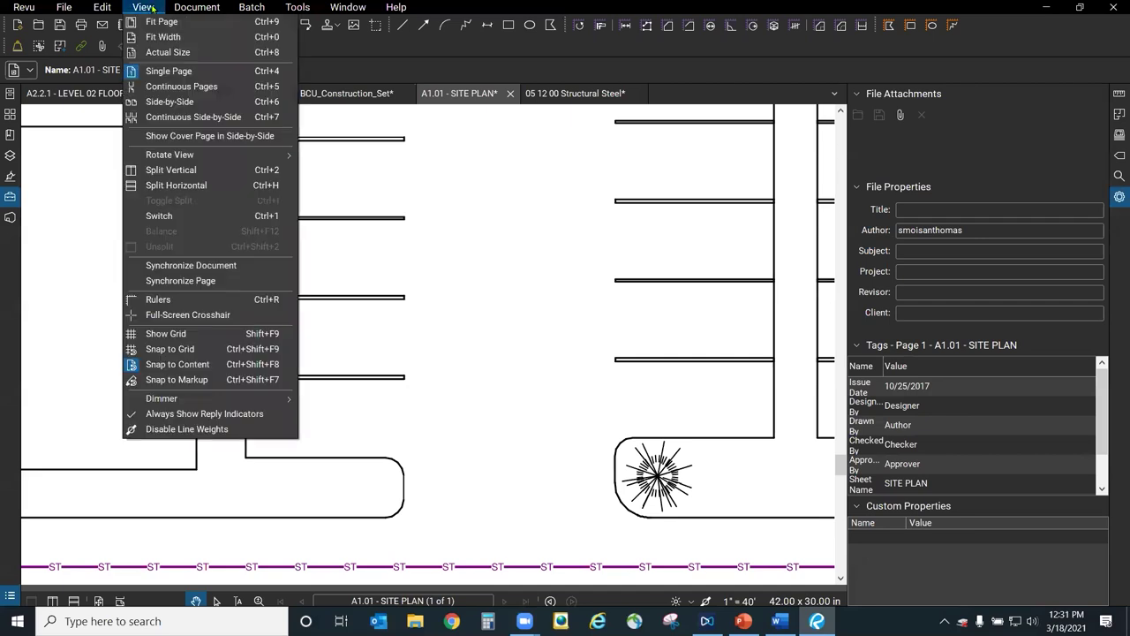
pyautogui.click(132, 367)
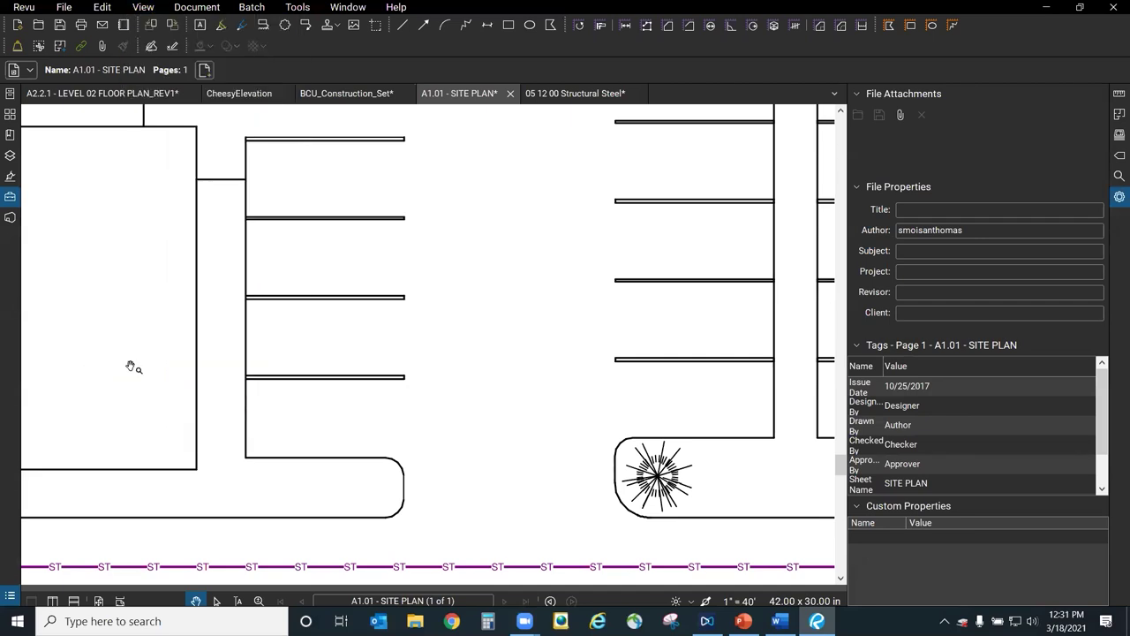
pyautogui.click(146, 7)
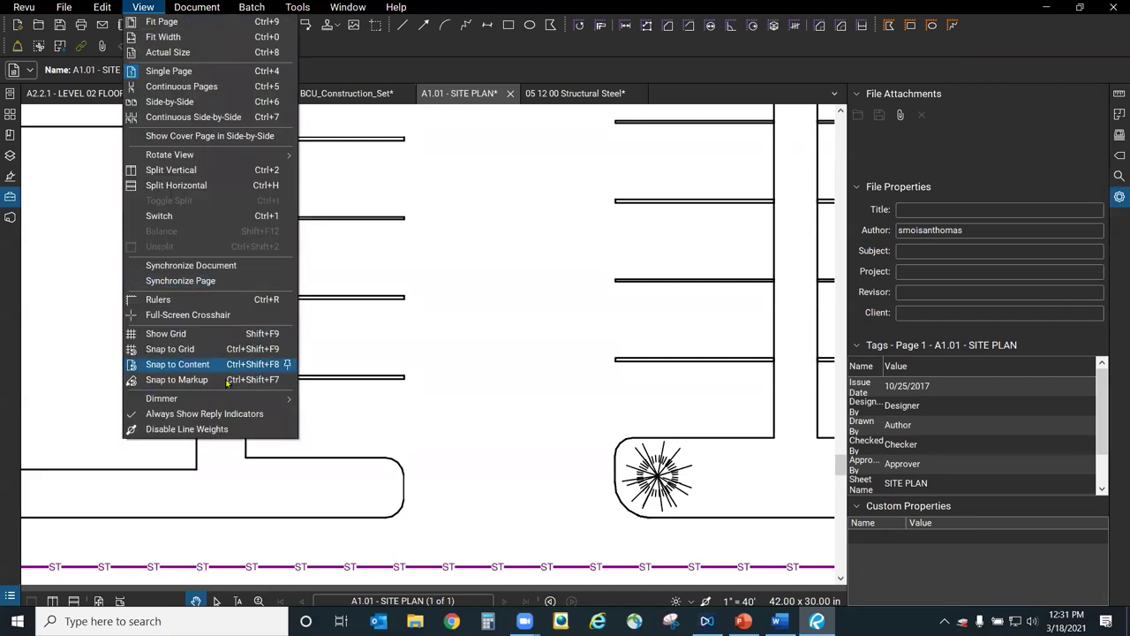
pyautogui.click(133, 366)
pyautogui.scroll(-5, 451, 454)
pyautogui.scroll(4, 267, 300)
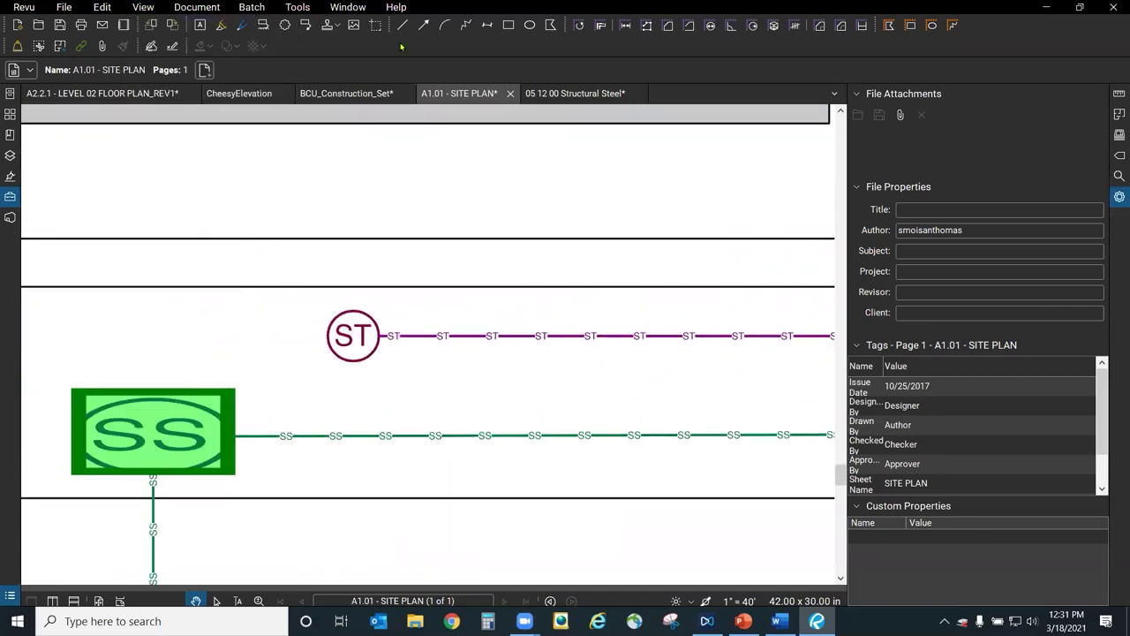
# Select the red Line tool and enable View > Snap to Content and Snap to Markup.
pyautogui.click(402, 24)
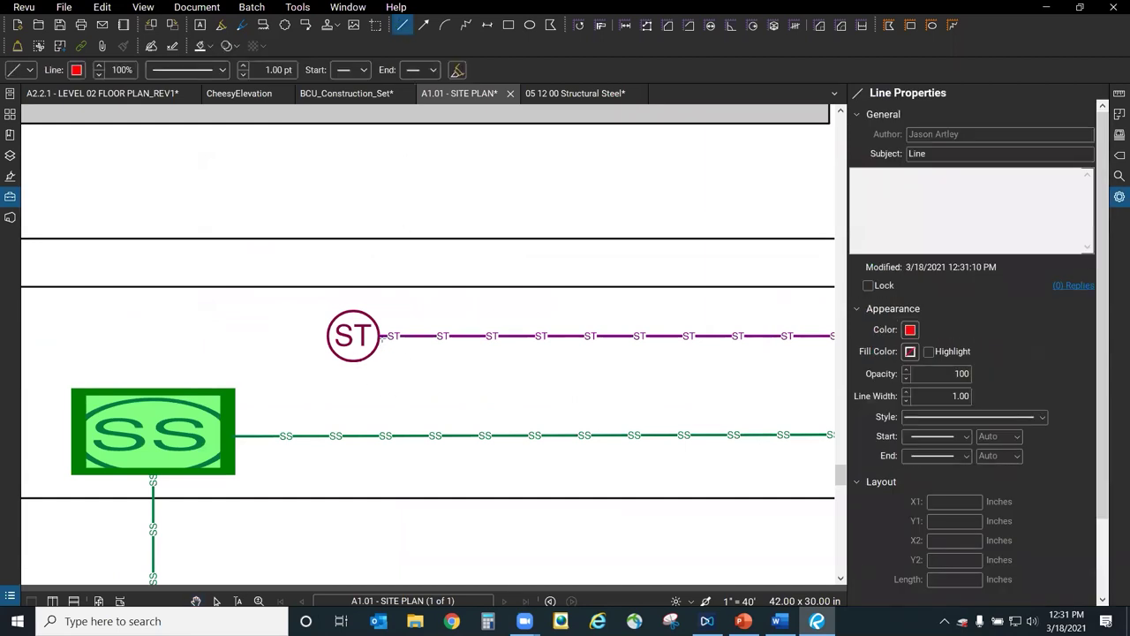
pyautogui.scroll(-2, 306, 377)
pyautogui.scroll(8, 732, 295)
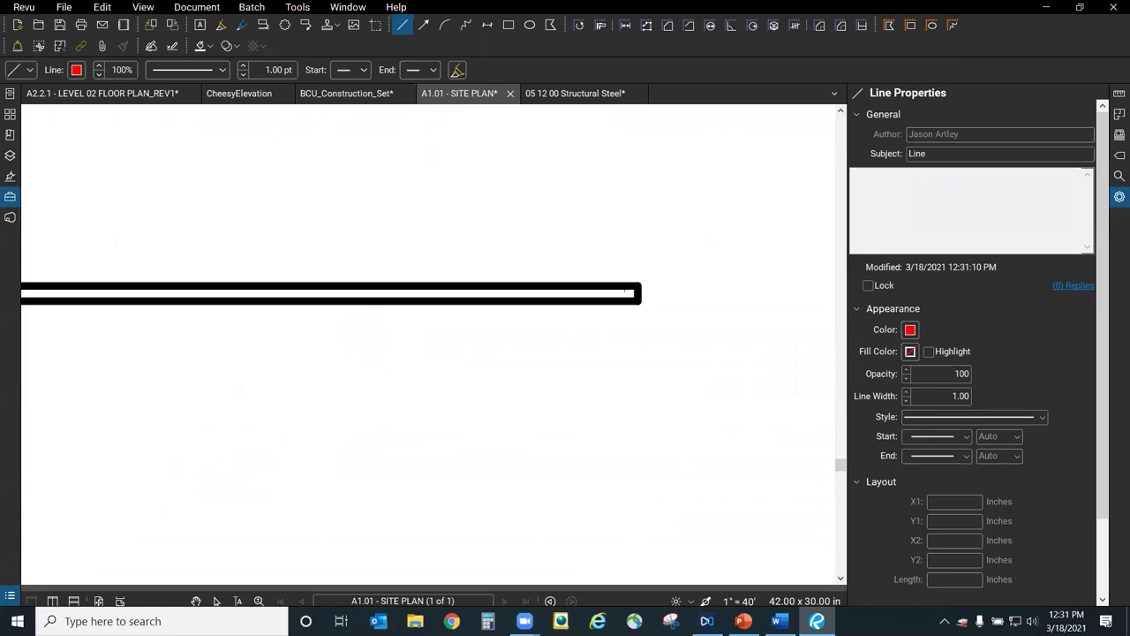
pyautogui.click(104, 8)
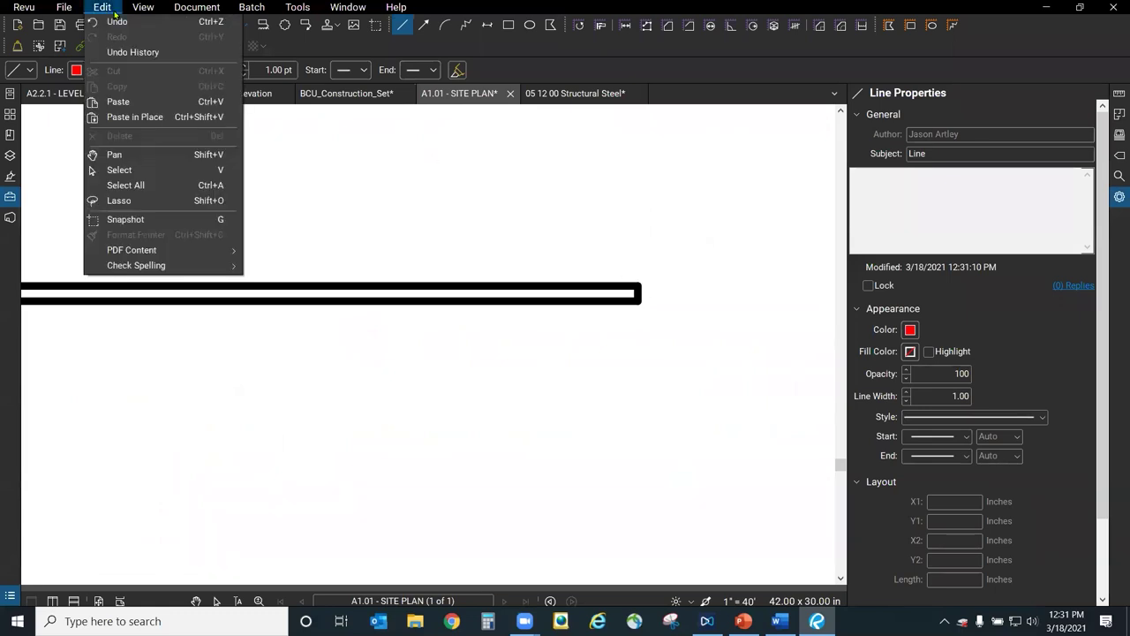
pyautogui.moveTo(149, 8)
pyautogui.click(177, 364)
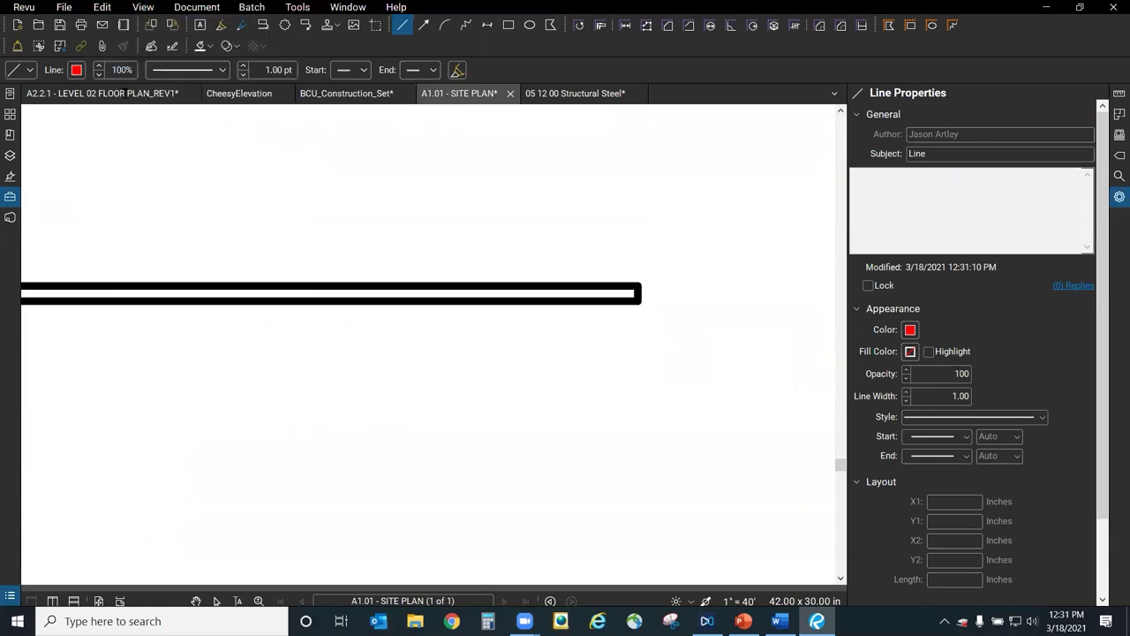
pyautogui.click(143, 7)
pyautogui.click(176, 379)
# Draw a thick red line diagonally down-right from the snapped end of the parking-row line.
pyautogui.scroll(5, 642, 274)
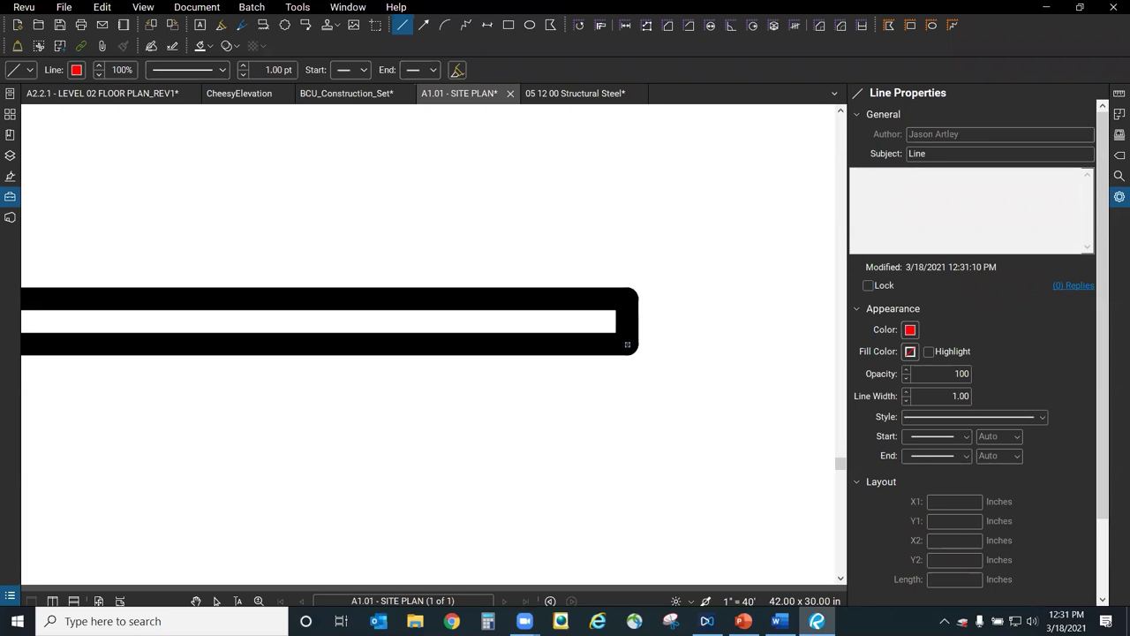
pyautogui.scroll(-6, 627, 344)
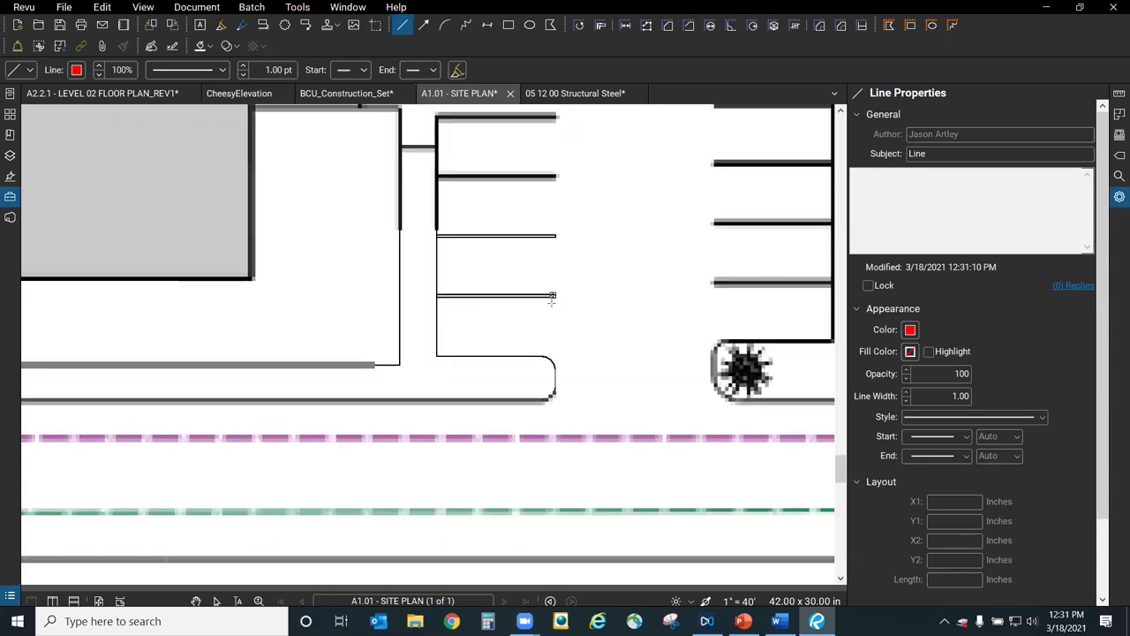
pyautogui.scroll(3, 497, 294)
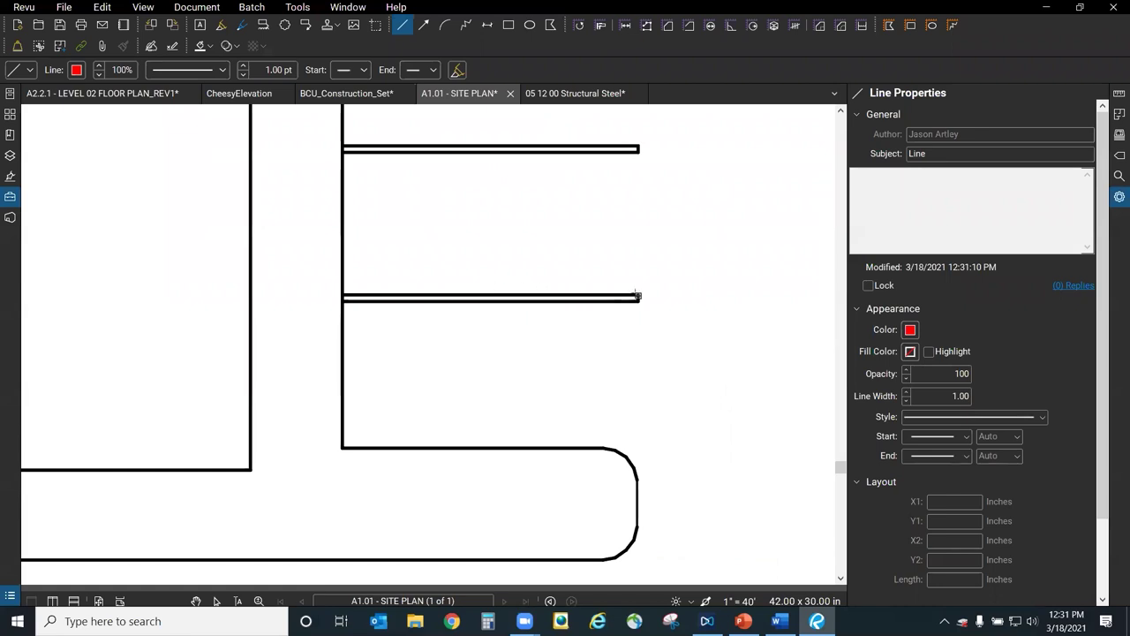
pyautogui.scroll(3, 636, 296)
pyautogui.click(628, 309)
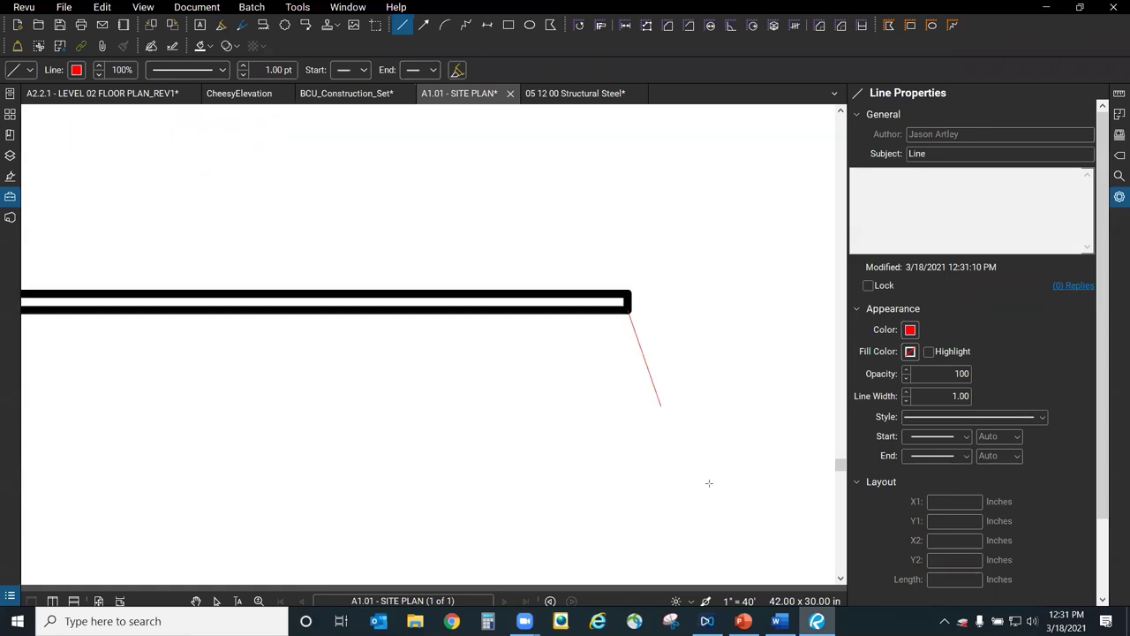
pyautogui.scroll(-4, 328, 182)
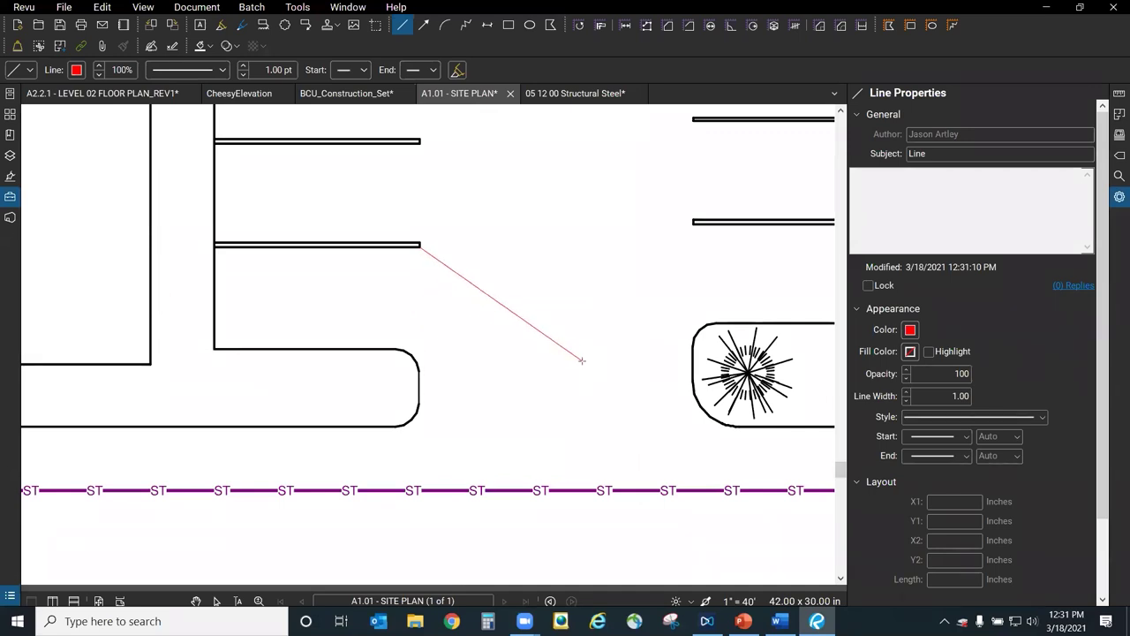
pyautogui.click(582, 361)
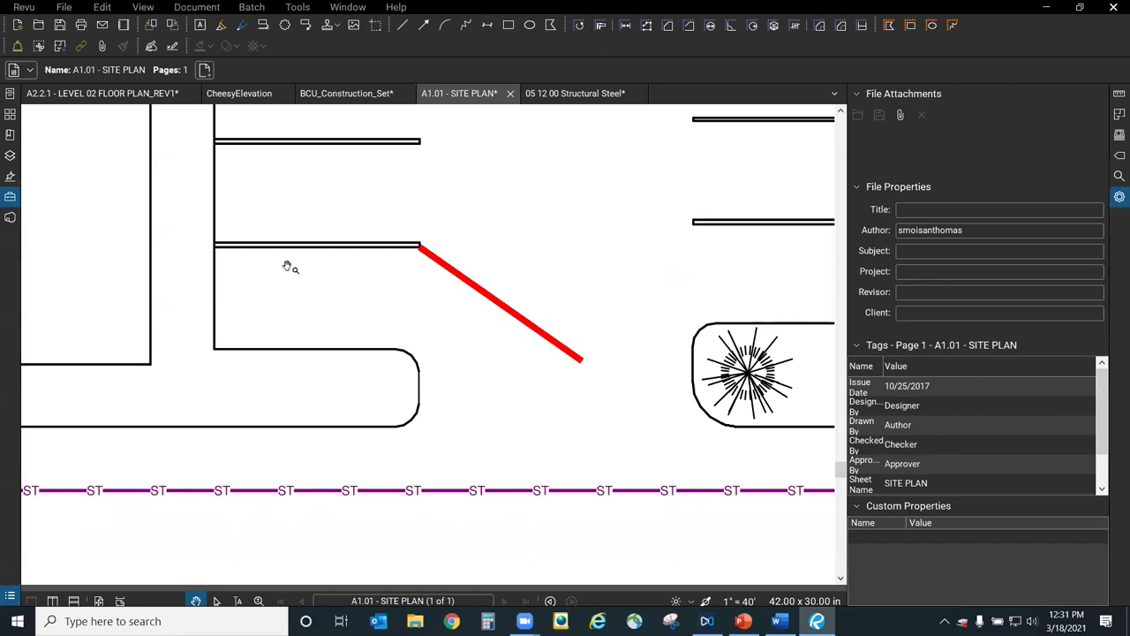
pyautogui.click(60, 9)
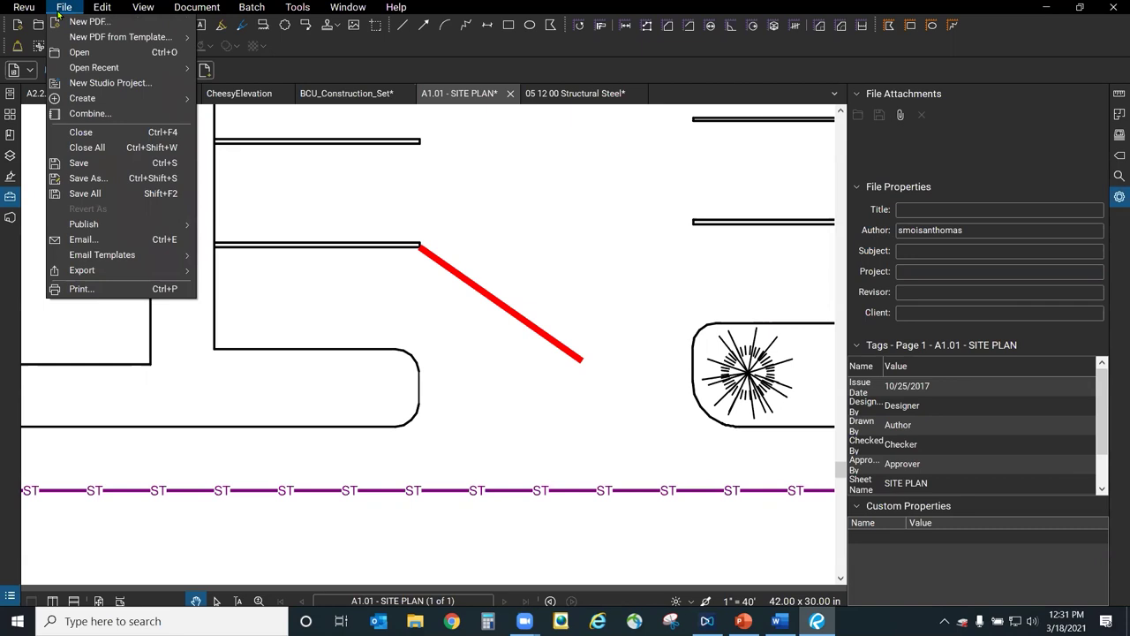
pyautogui.moveTo(19, 7)
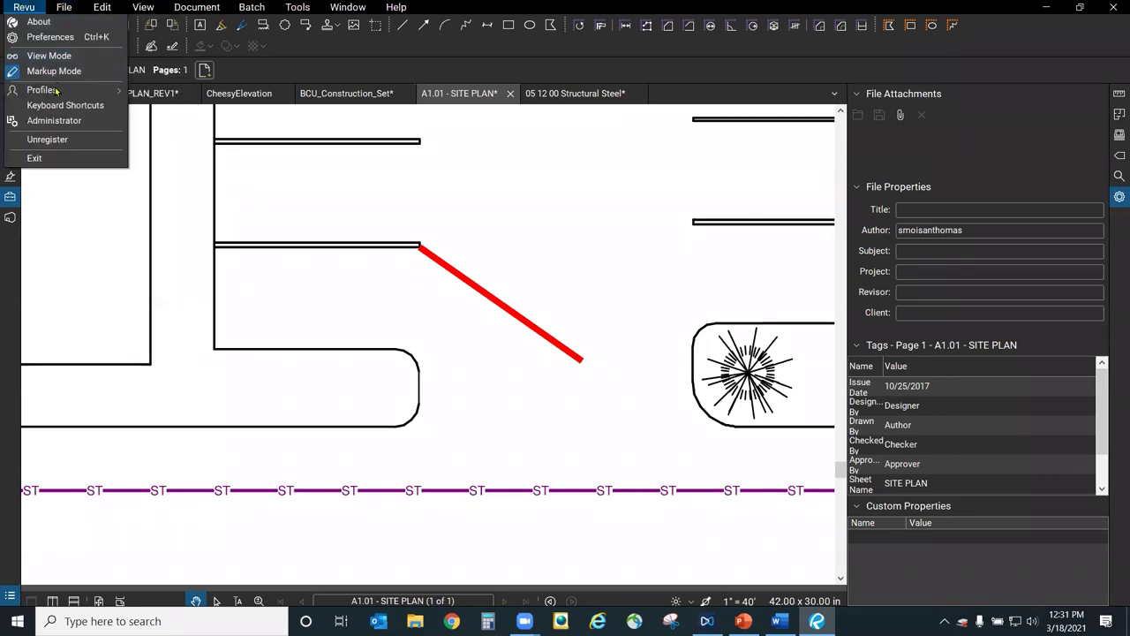
pyautogui.moveTo(89, 97)
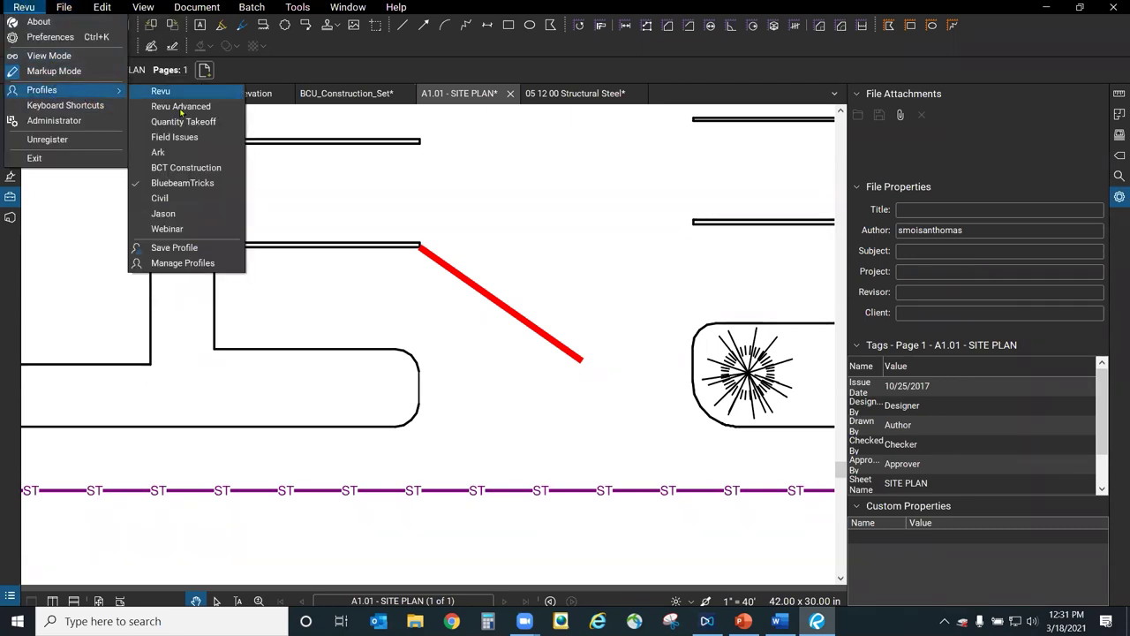
pyautogui.click(206, 265)
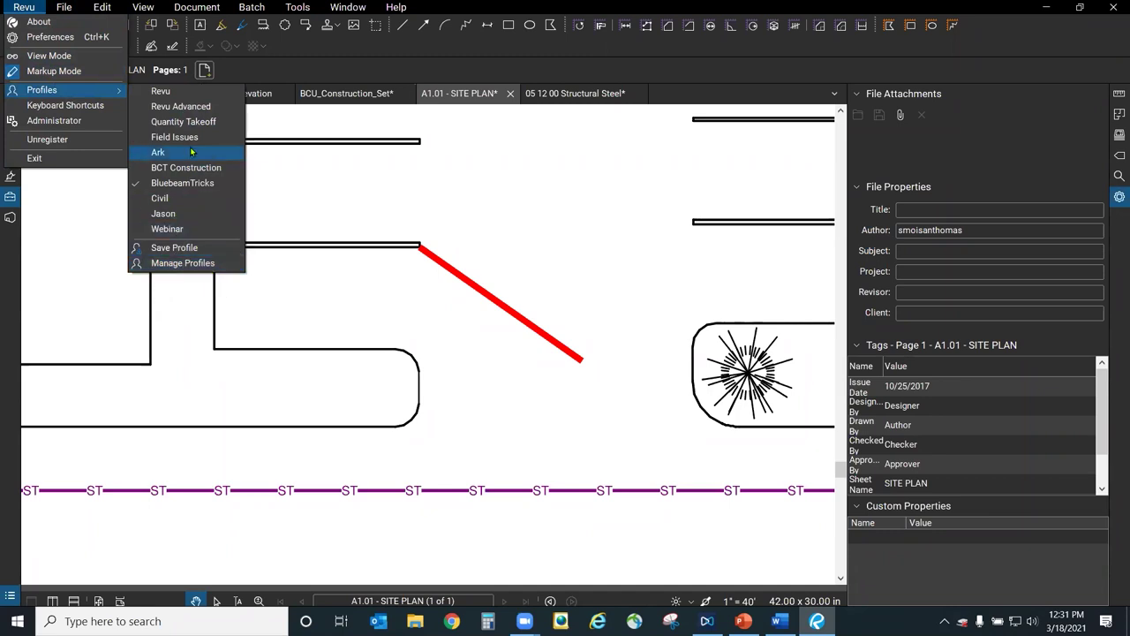
pyautogui.click(342, 186)
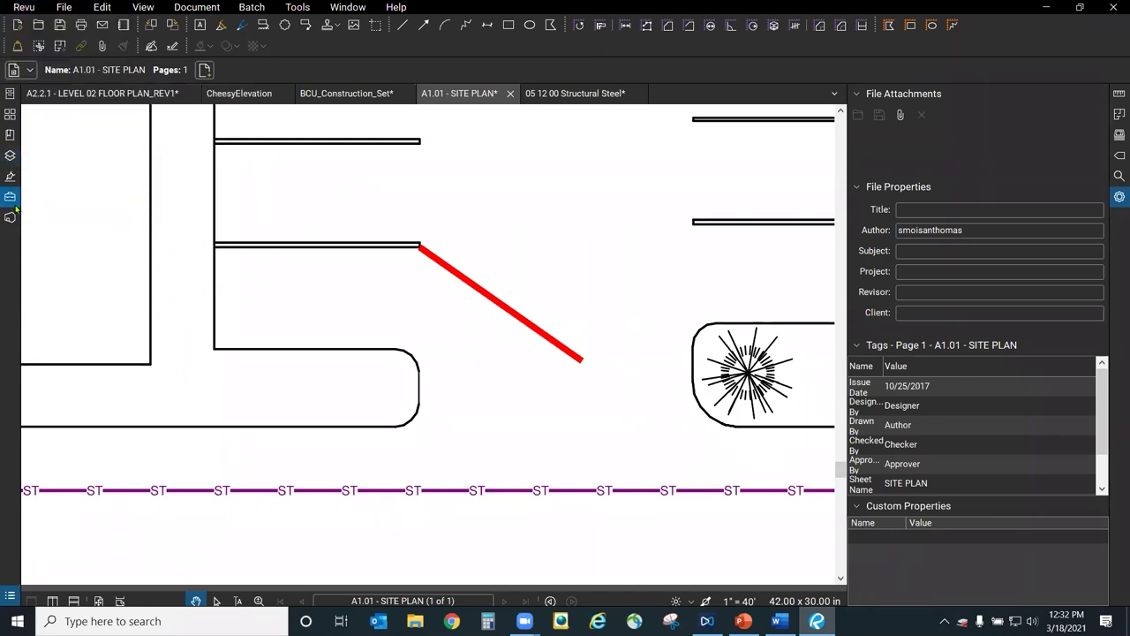
pyautogui.click(10, 196)
# Widen the Tool Chest and scroll through the My Tools, Winter Wonderland, Training and Civil Design sets.
pyautogui.scroll(-6, 69, 355)
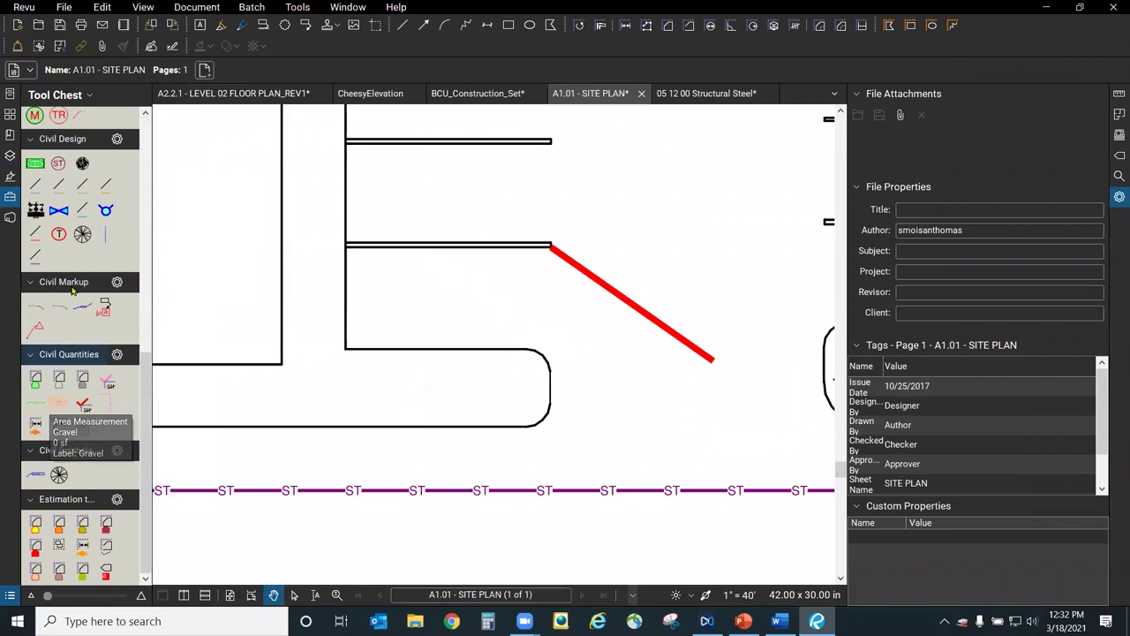
pyautogui.scroll(5, 100, 405)
pyautogui.scroll(1, 100, 405)
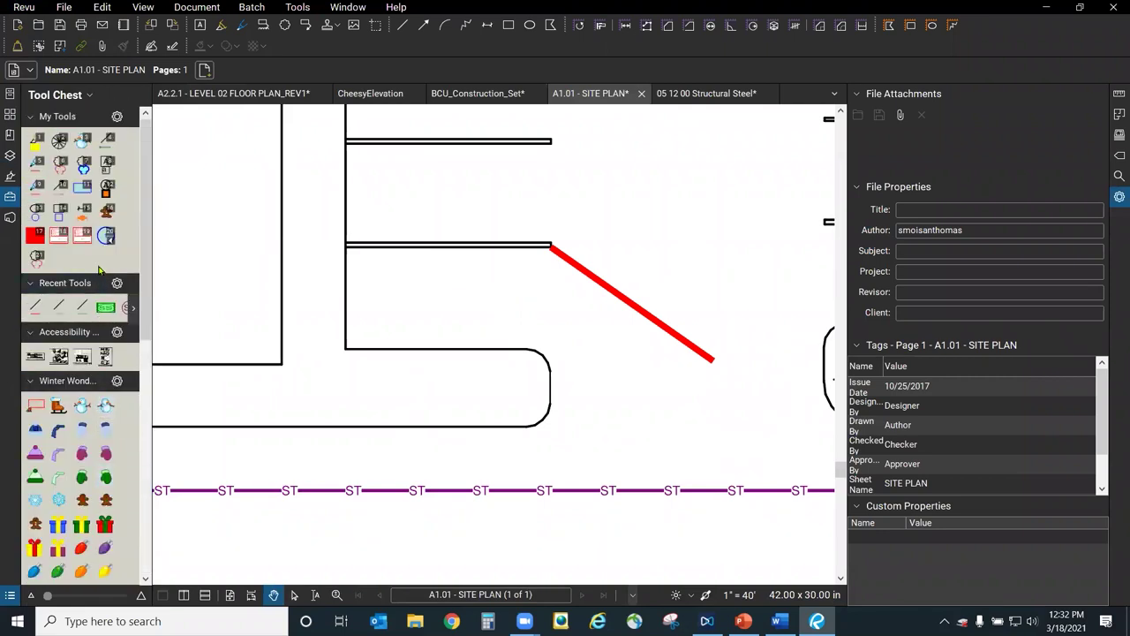
pyautogui.moveTo(146, 245); pyautogui.dragTo(213, 231)
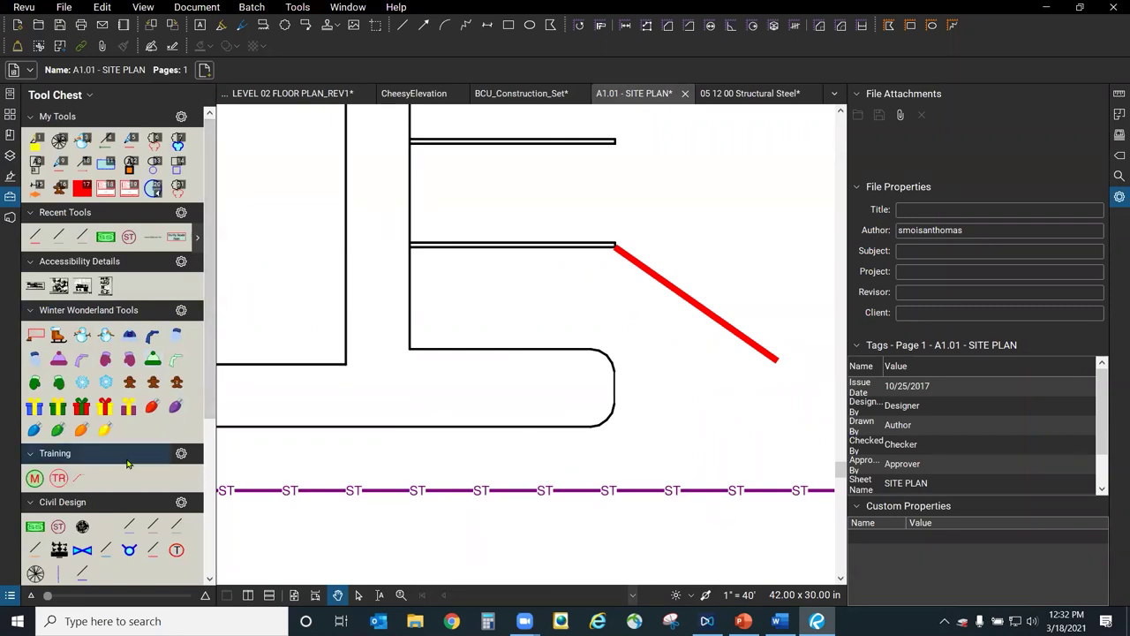
pyautogui.scroll(-5, 127, 463)
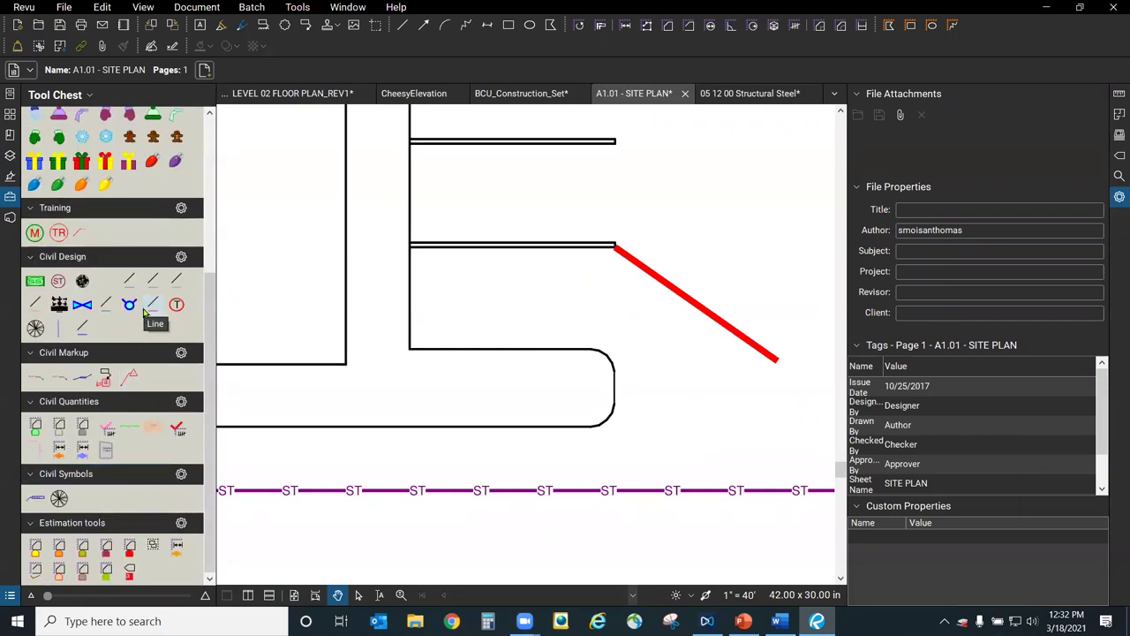
pyautogui.scroll(5, 113, 439)
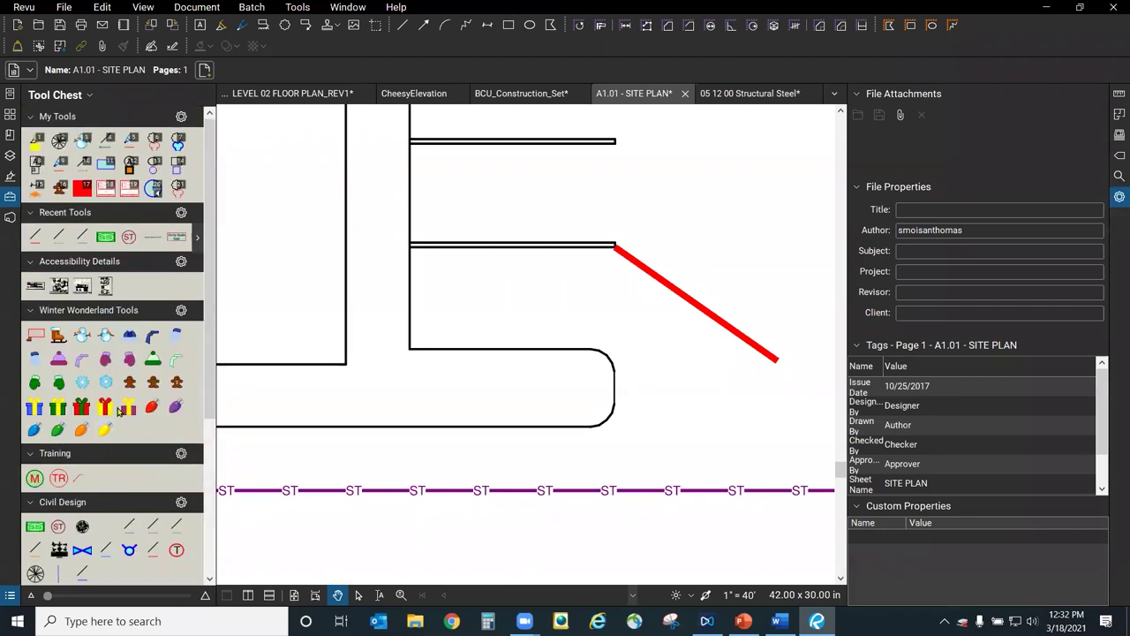
pyautogui.click(62, 8)
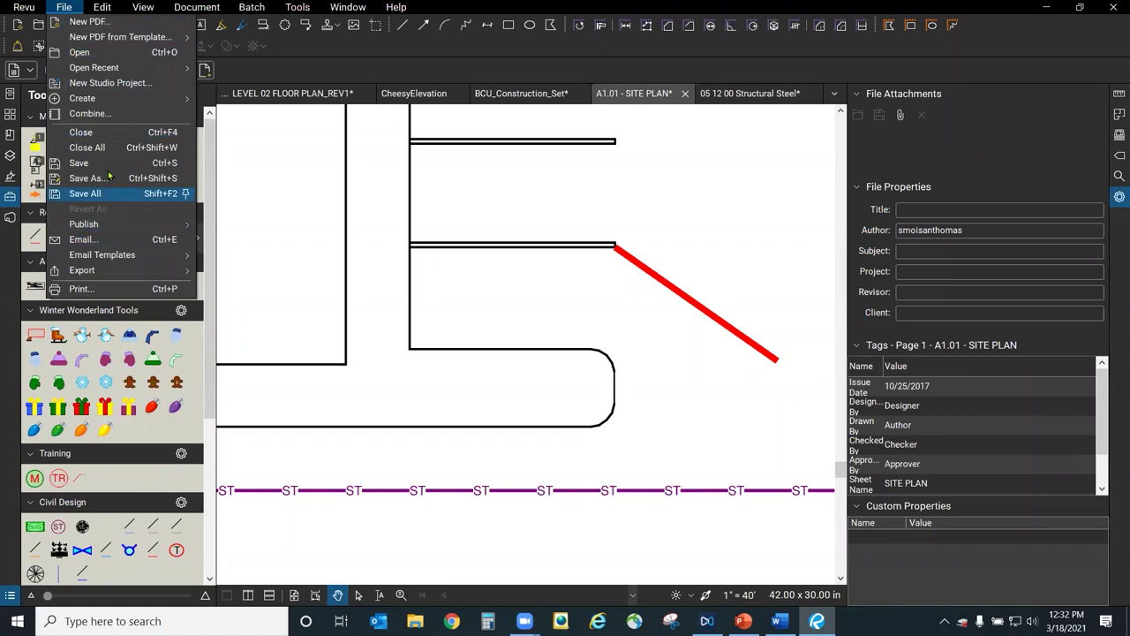
# Open Revu > Profiles > Manage Profiles and select the active BluebeamTricks profile.
pyautogui.click(62, 7)
pyautogui.click(34, 8)
pyautogui.moveTo(53, 91)
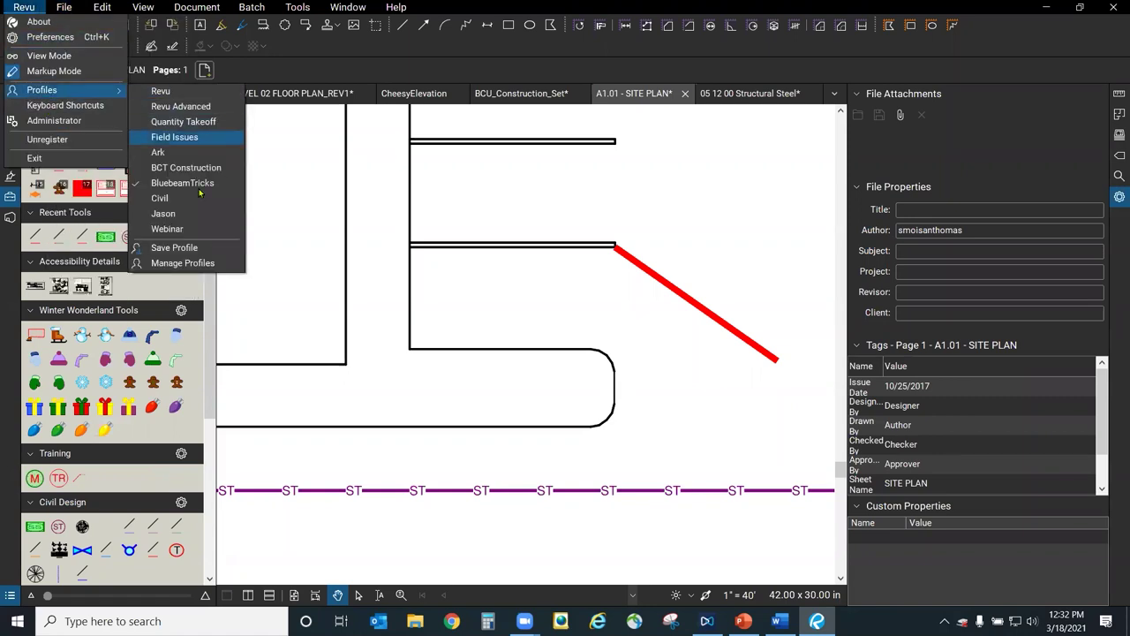
pyautogui.click(183, 263)
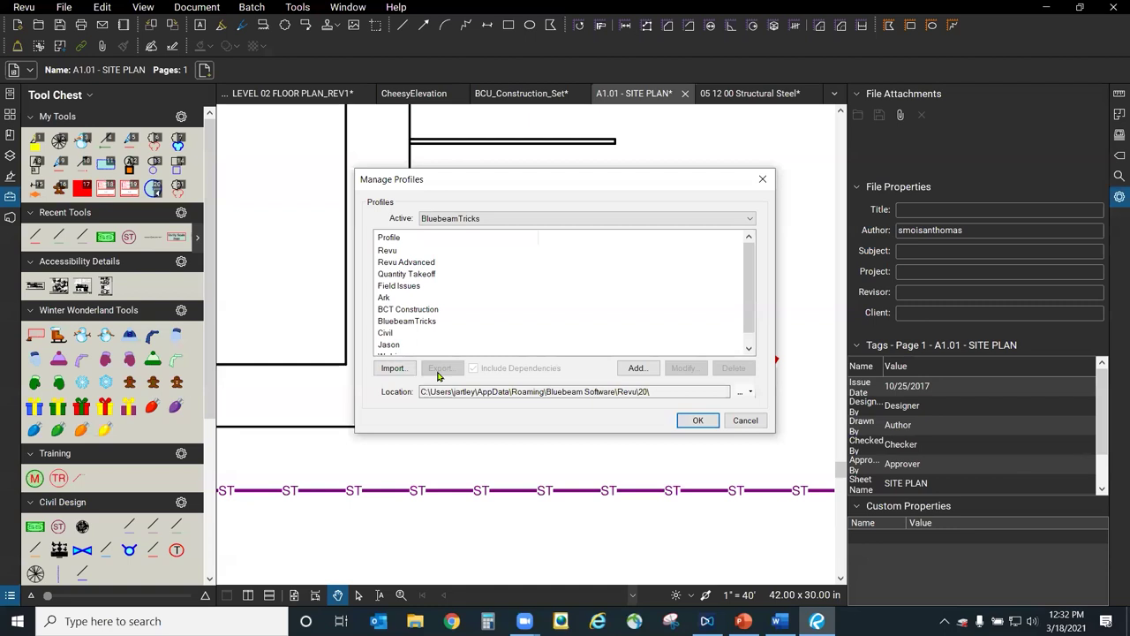
pyautogui.click(427, 322)
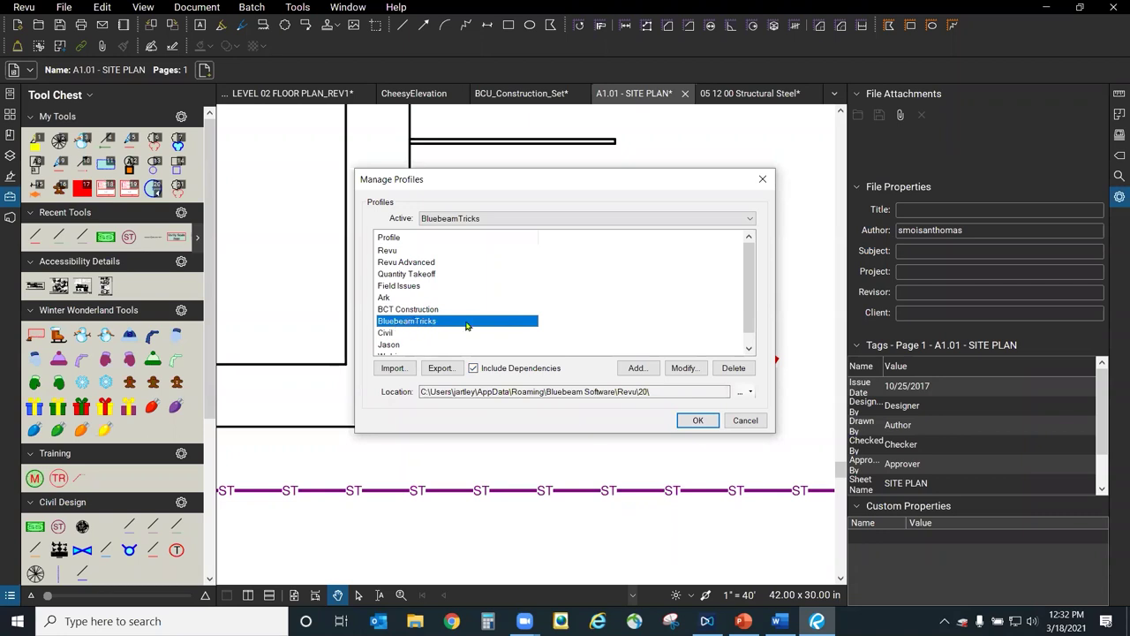
# Cancel Manage Profiles without changes, then close the Revu Profiles menu without saving.
pyautogui.click(745, 420)
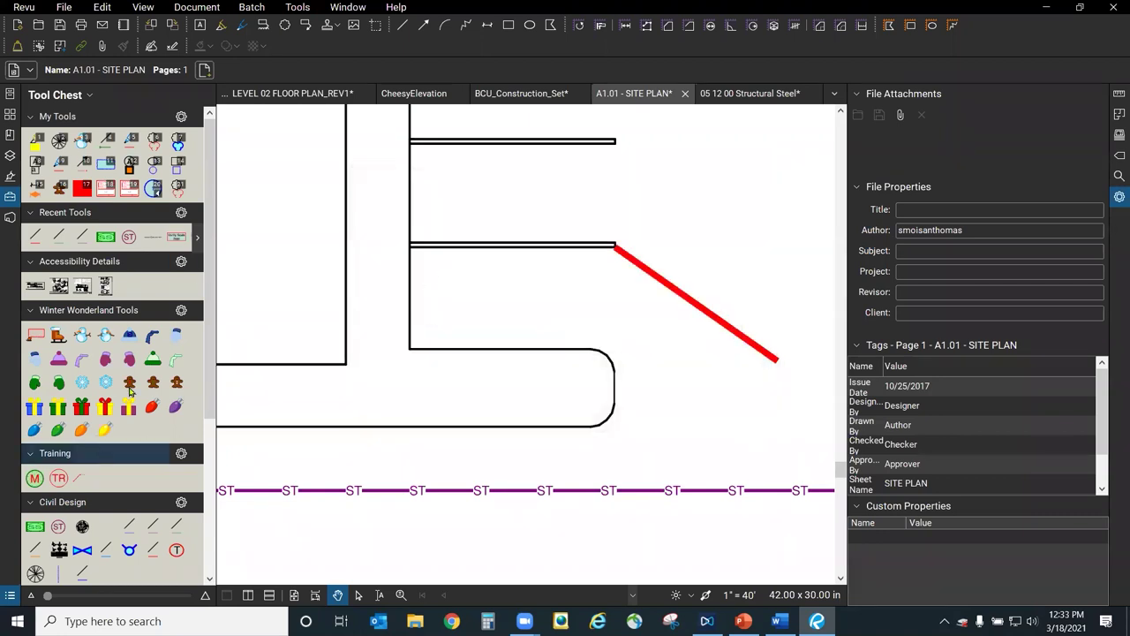
pyautogui.scroll(-3, 86, 371)
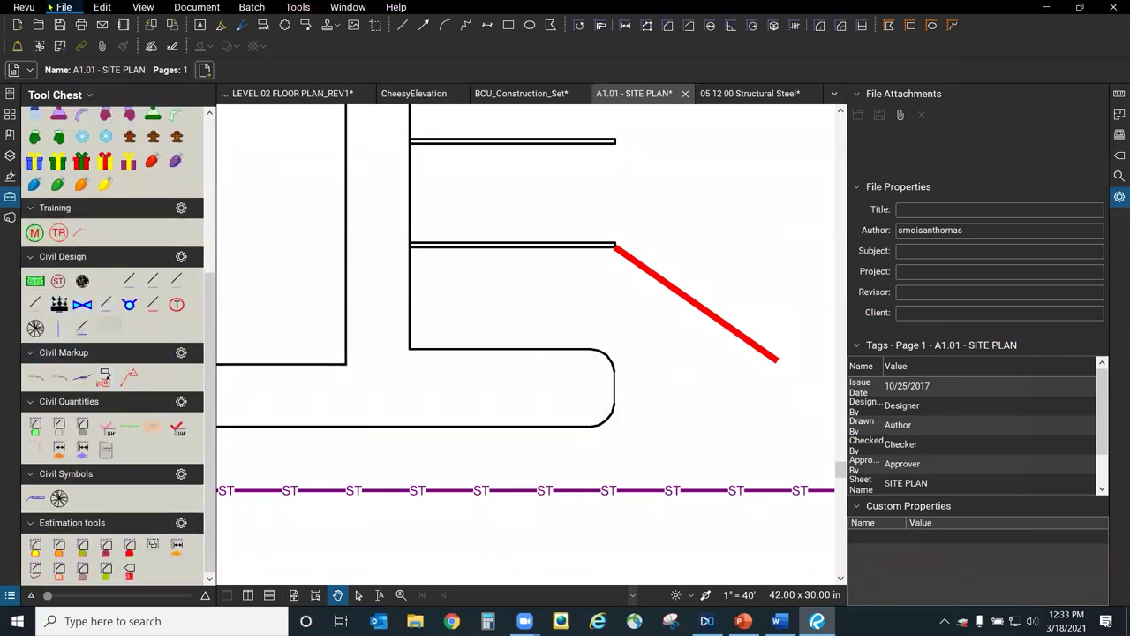
pyautogui.hotkey('alt', 'f')
pyautogui.press('Left')
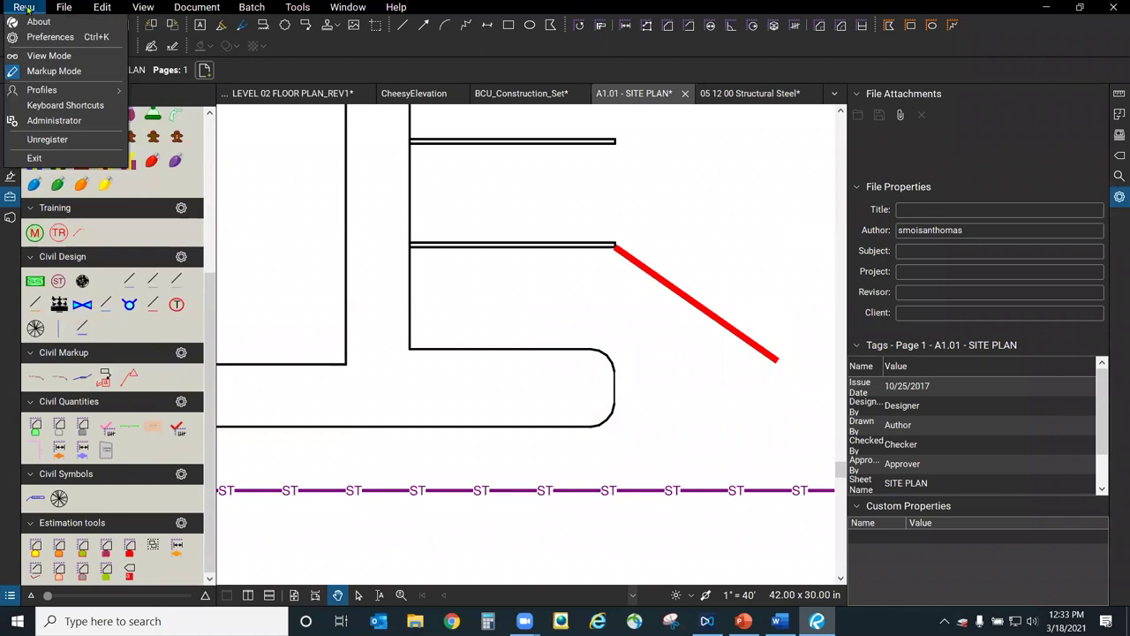
pyautogui.moveTo(88, 90)
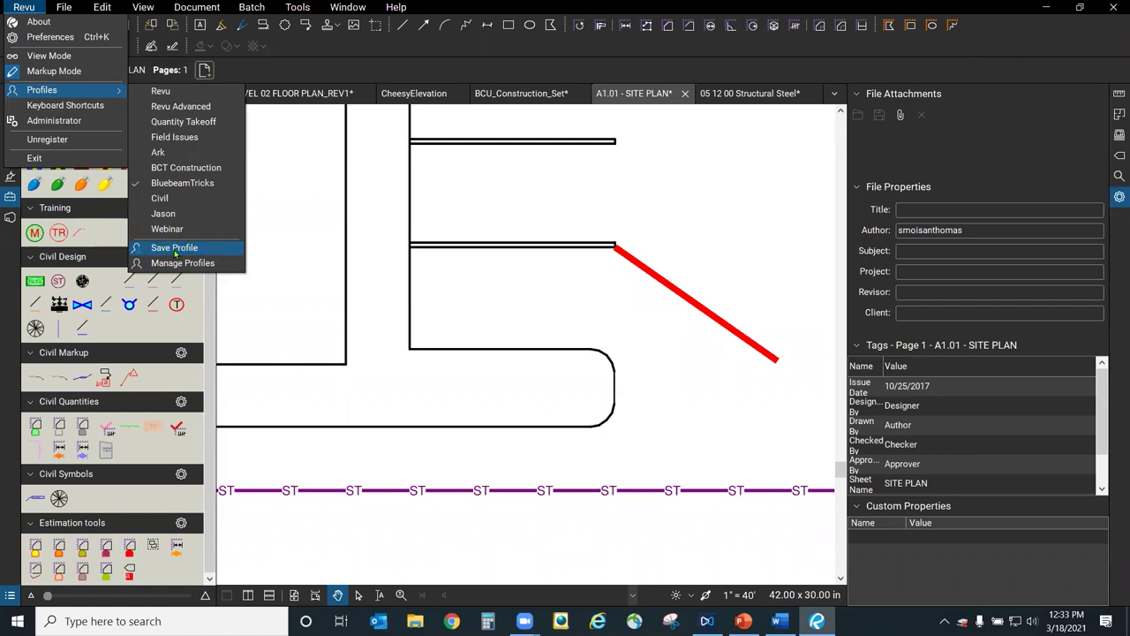
pyautogui.click(662, 283)
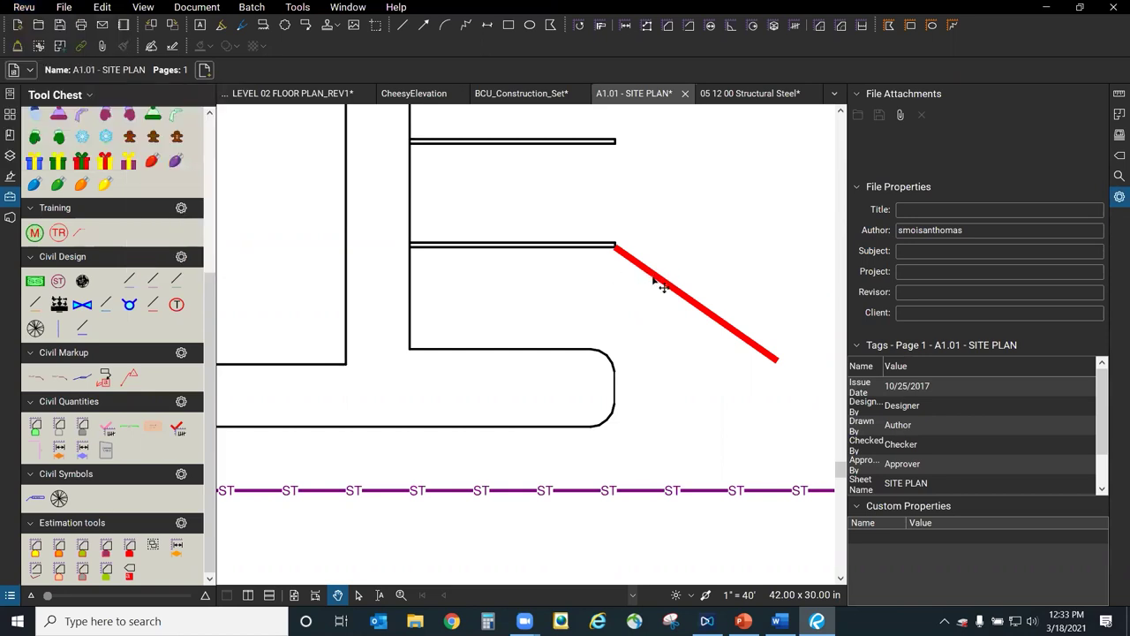
# Delete the red diagonal line markup from the site plan.
pyautogui.click(655, 281)
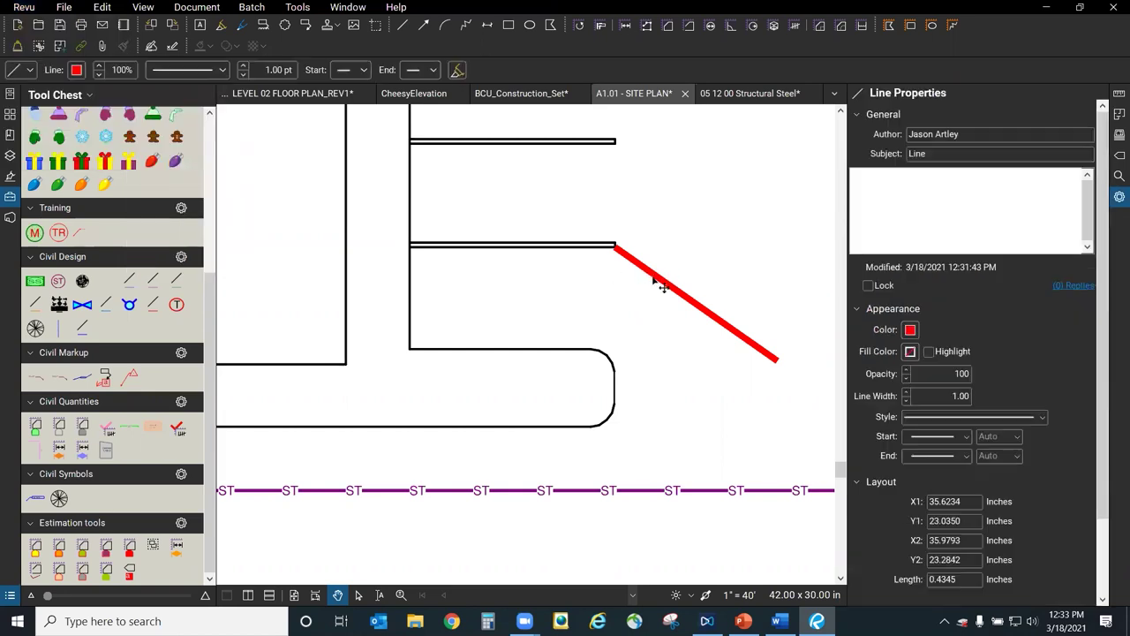
pyautogui.press('Delete')
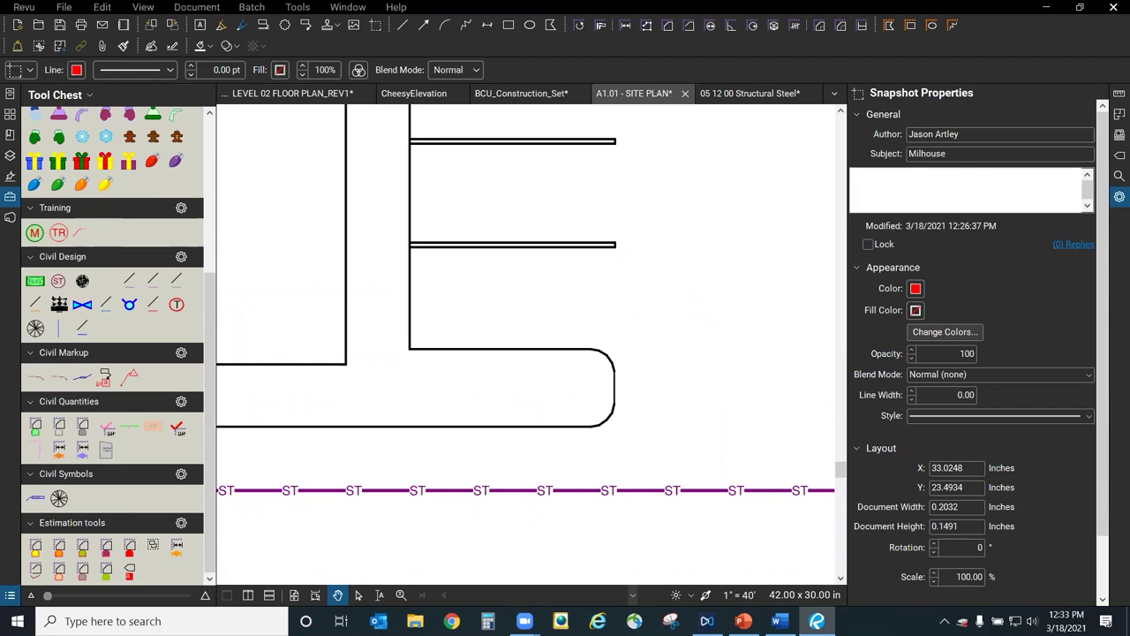
pyautogui.click(732, 287)
# Pan and zoom the site plan past the parking stalls to the planting bed by the fountain.
pyautogui.scroll(-3, 719, 365)
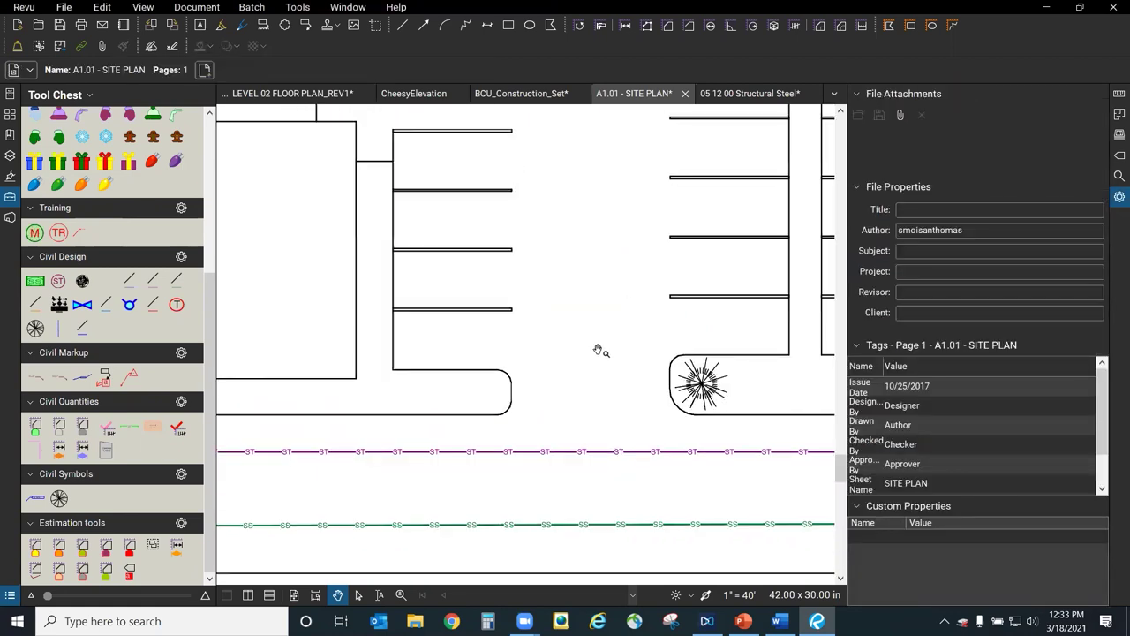
pyautogui.scroll(-5, 636, 424)
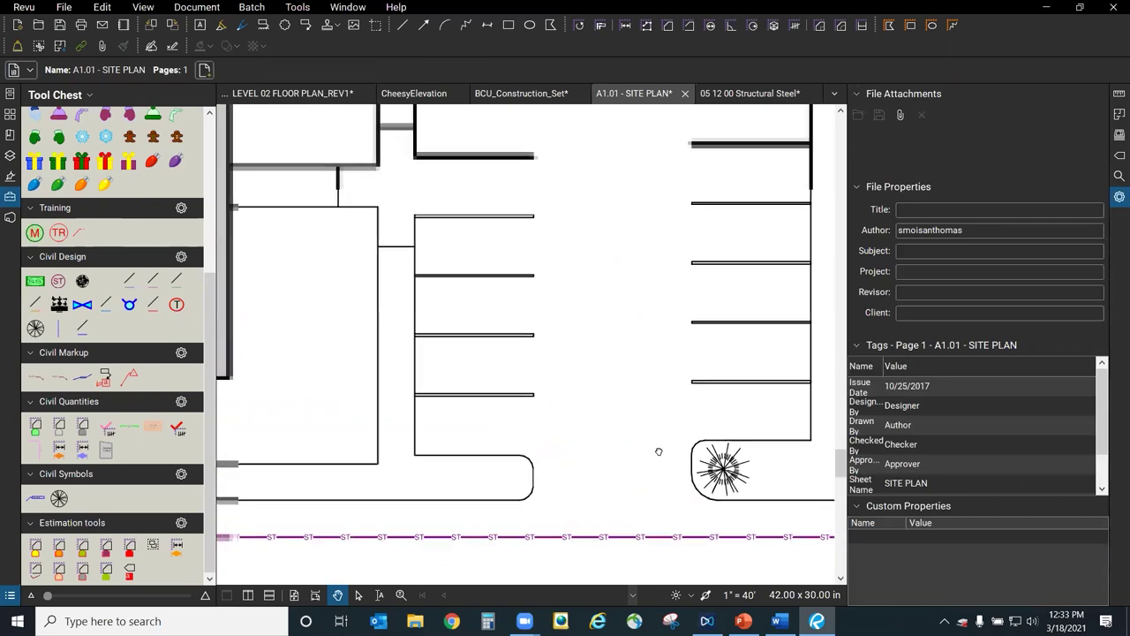
pyautogui.scroll(2, 530, 397)
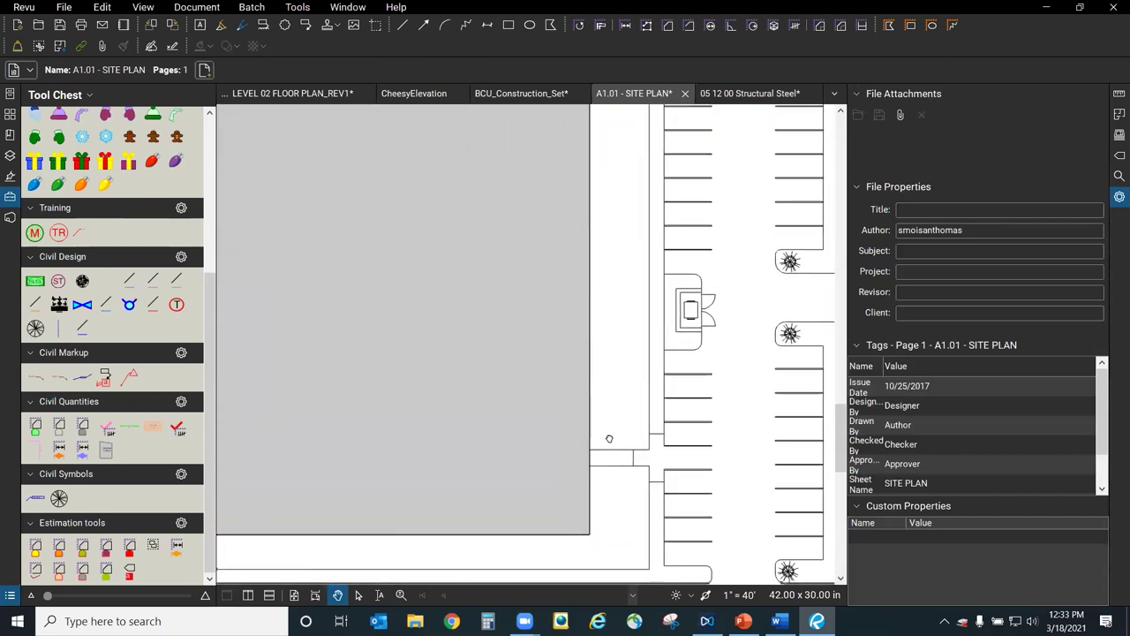
pyautogui.scroll(-2, 588, 289)
pyautogui.moveTo(588, 289)
pyautogui.mouseDown()
pyautogui.moveTo(503, 351)
pyautogui.moveTo(402, 522)
pyautogui.mouseUp()
pyautogui.scroll(-2, 402, 523)
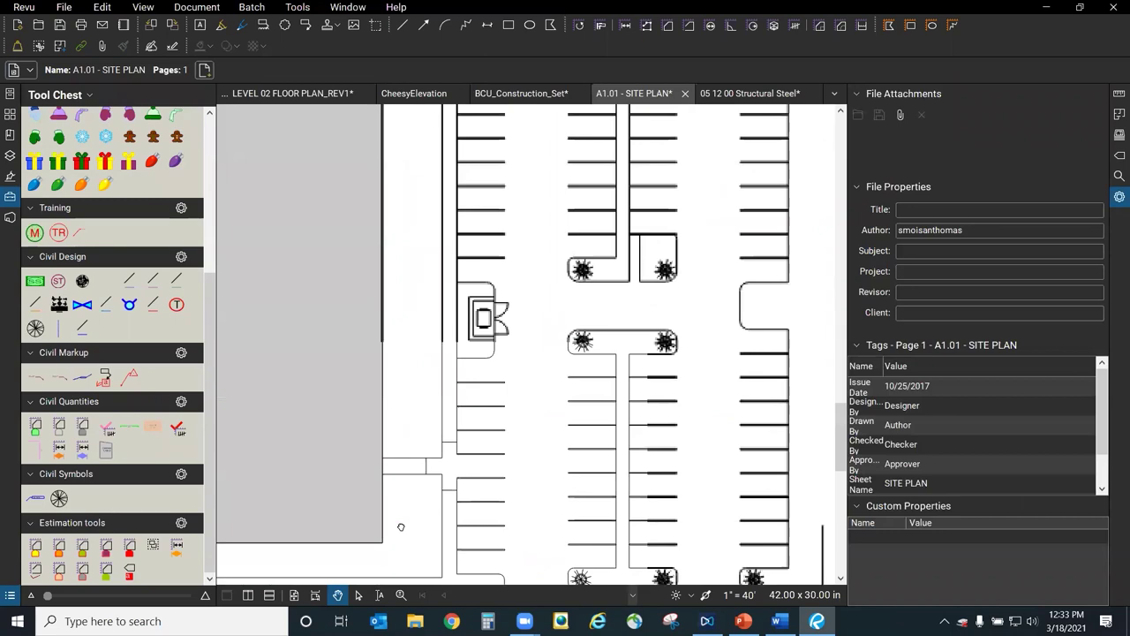
pyautogui.scroll(-3, 427, 501)
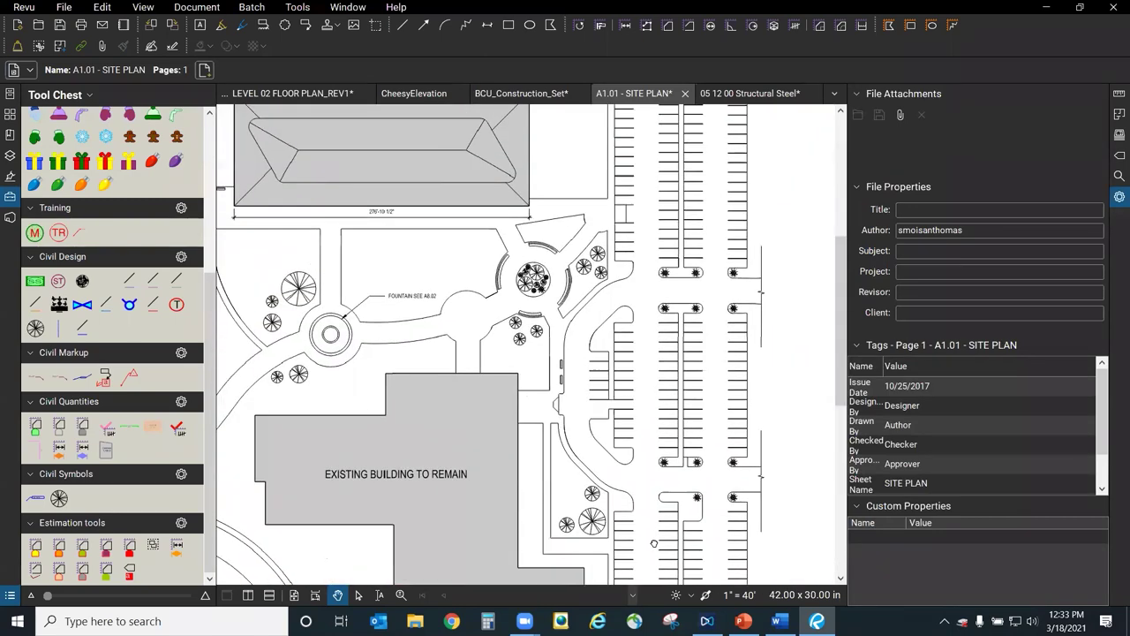
pyautogui.moveTo(428, 339); pyautogui.dragTo(579, 384)
pyautogui.scroll(3, 548, 389)
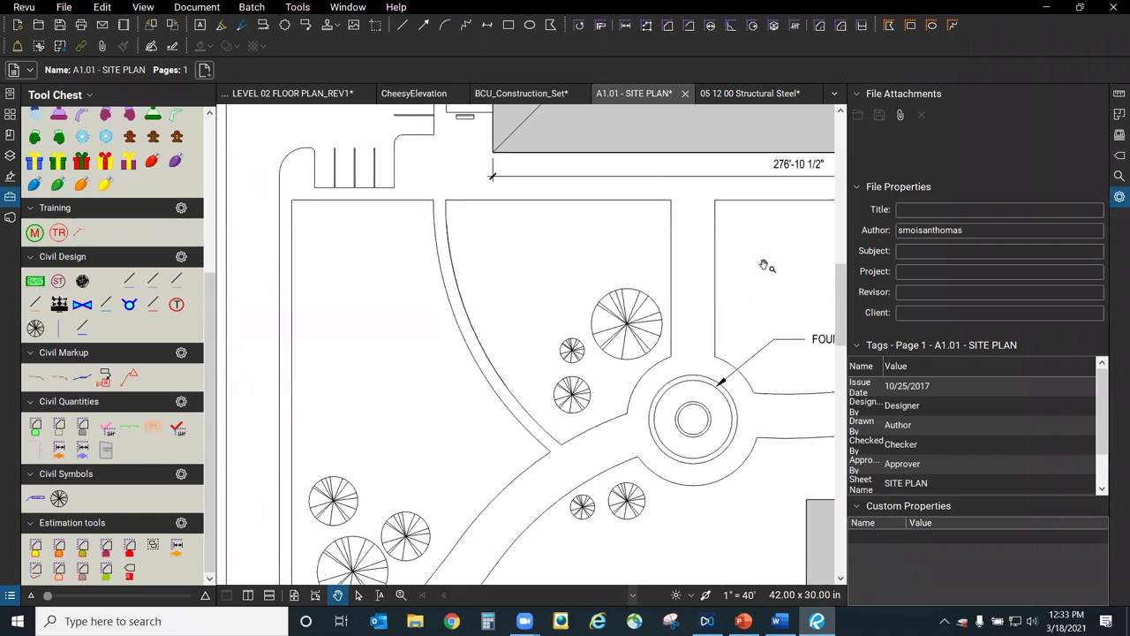
pyautogui.moveTo(686, 308); pyautogui.dragTo(630, 347)
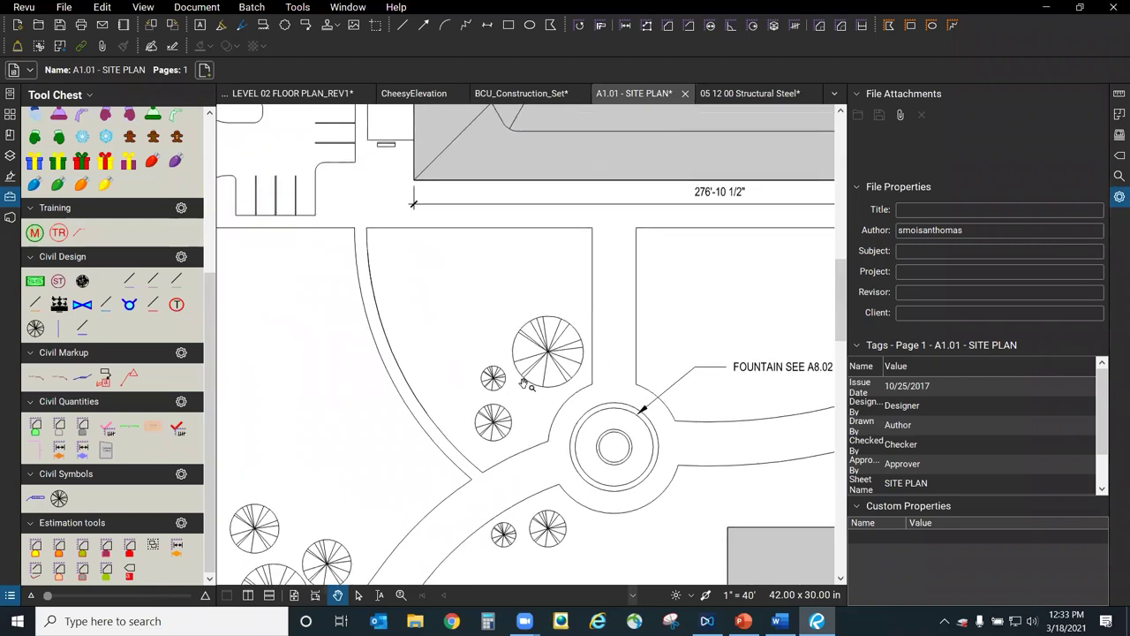
pyautogui.scroll(2, 526, 385)
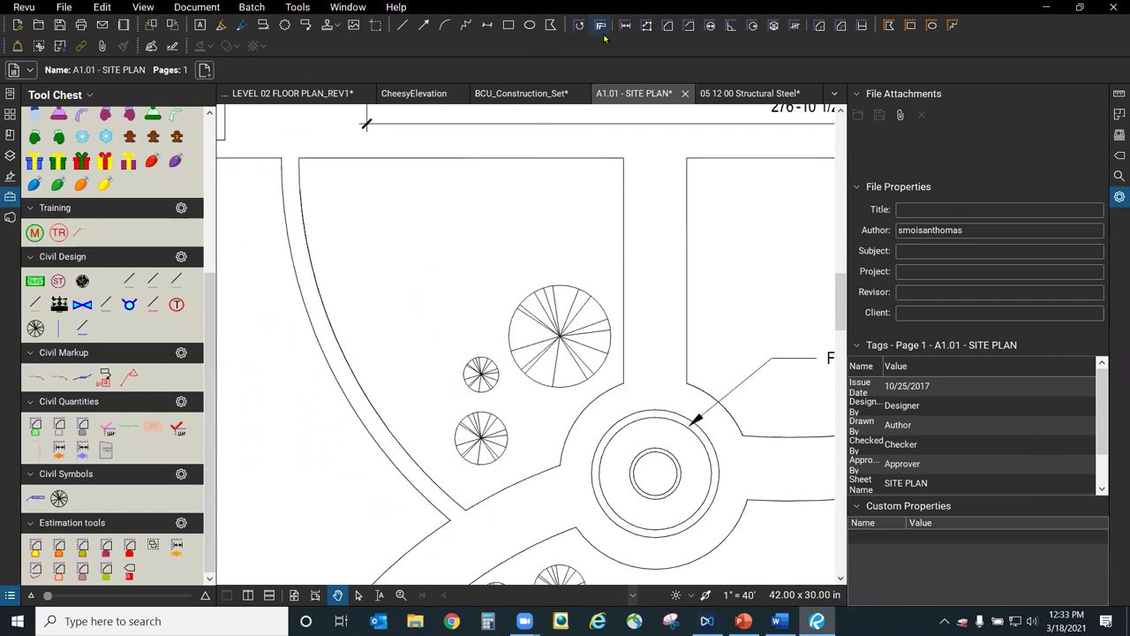
# Trace the planting bed's corners and curves with the Area tool, giving an 8,646 sf outline.
pyautogui.click(669, 27)
pyautogui.click(624, 159)
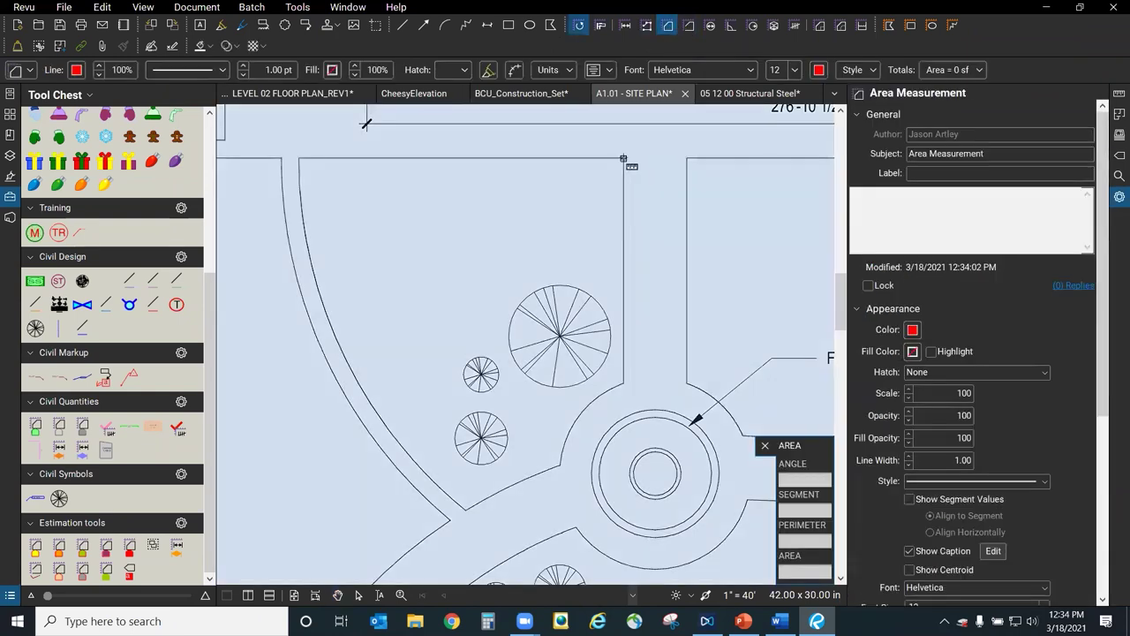
pyautogui.click(616, 138)
pyautogui.click(625, 384)
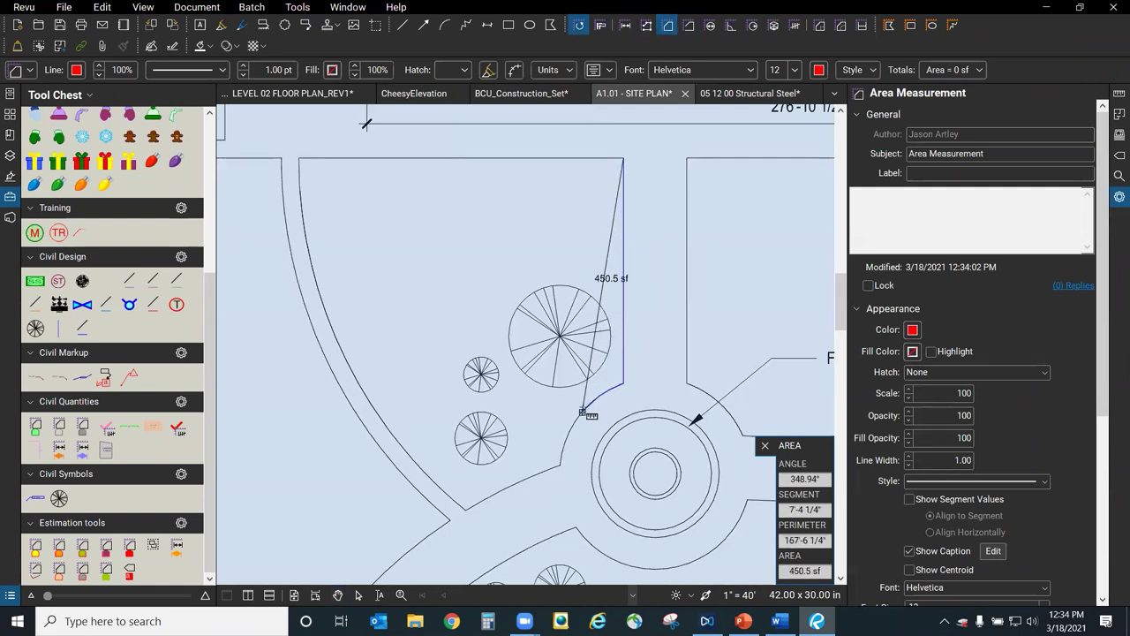
pyautogui.click(568, 436)
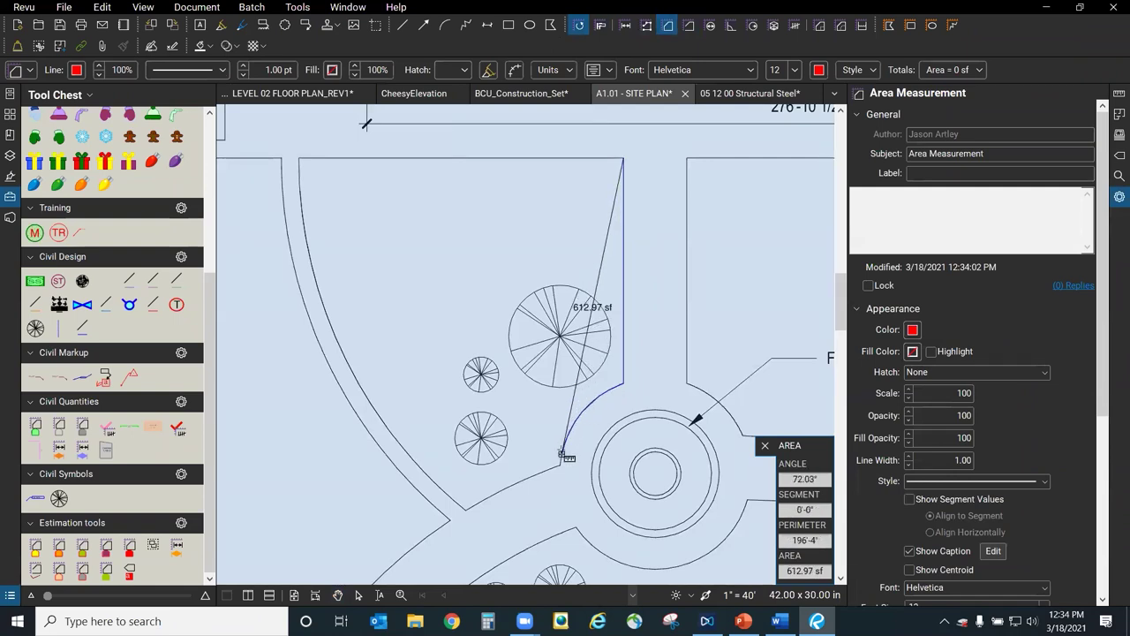
pyautogui.click(547, 470)
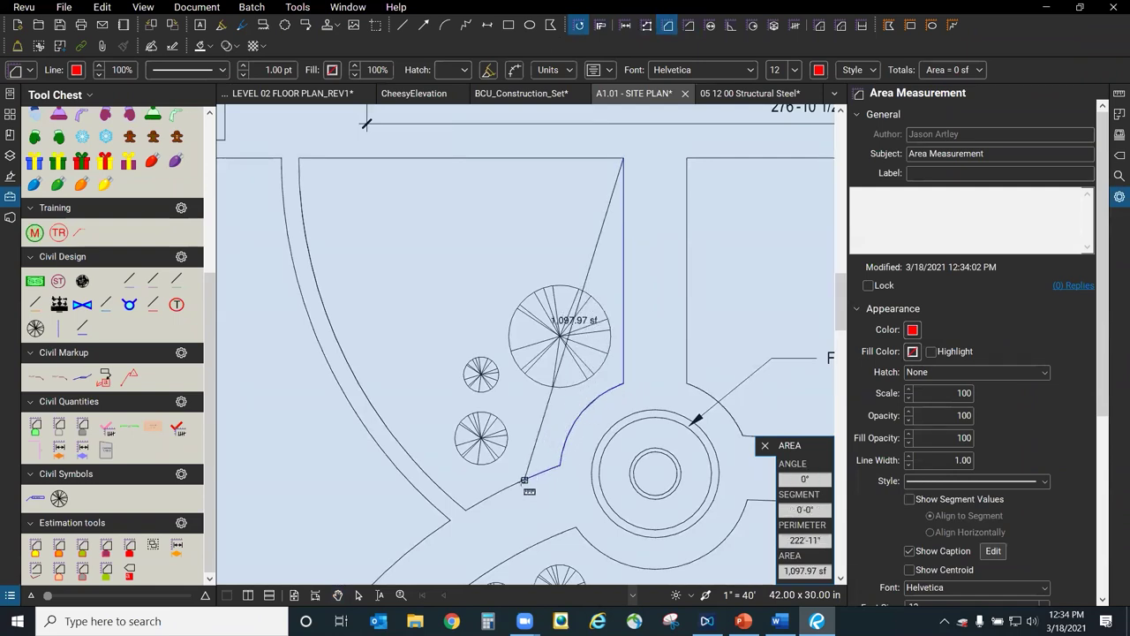
pyautogui.click(465, 510)
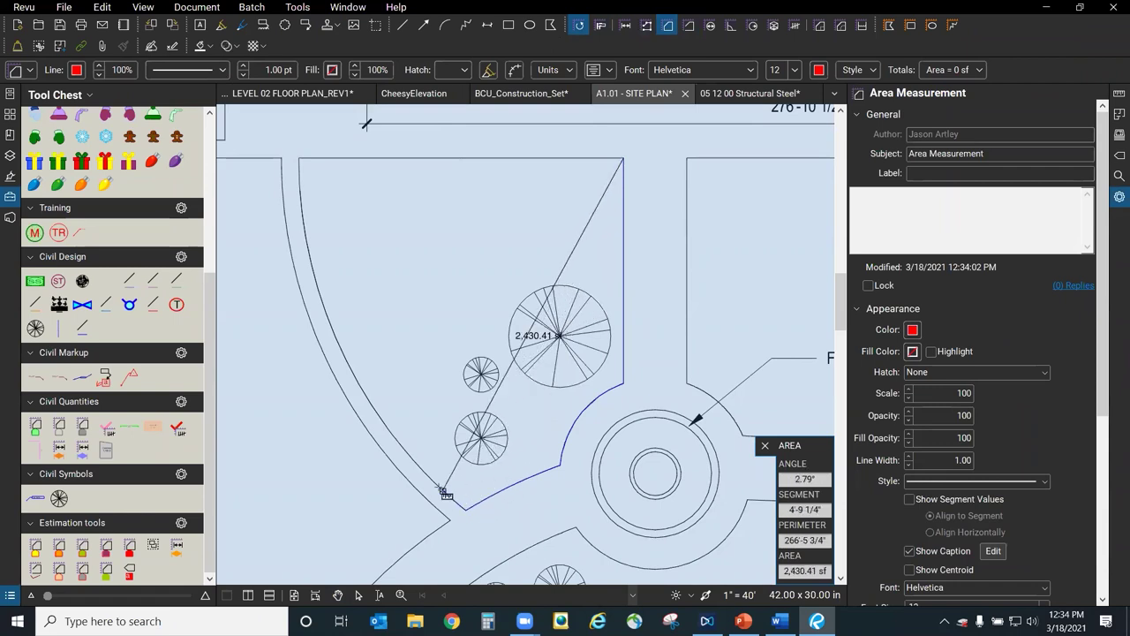
pyautogui.click(415, 464)
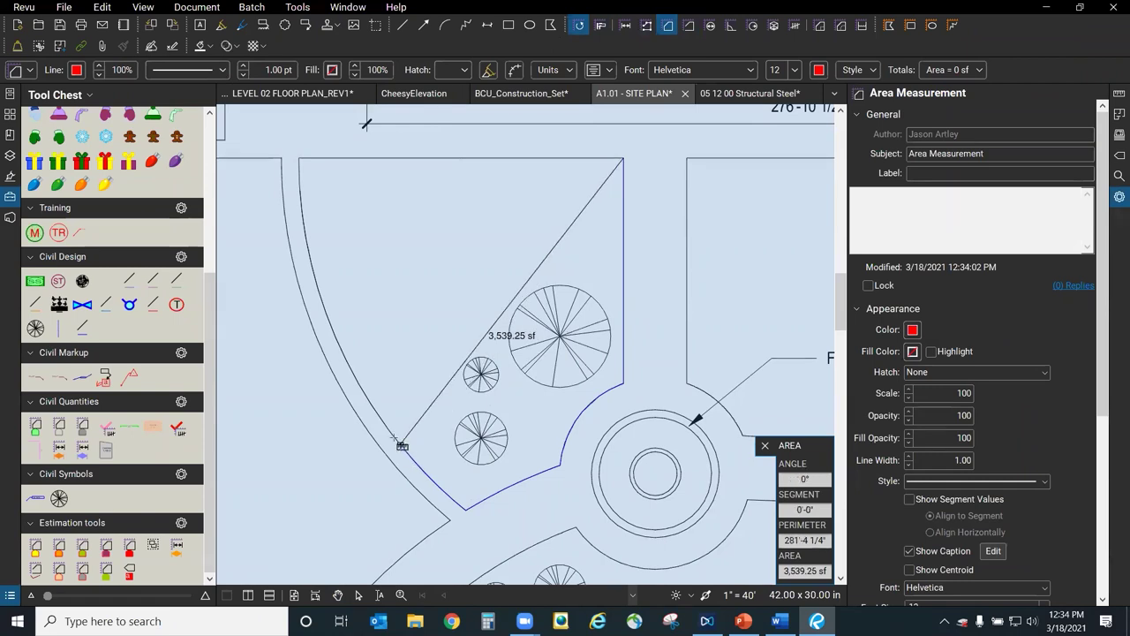
pyautogui.click(333, 323)
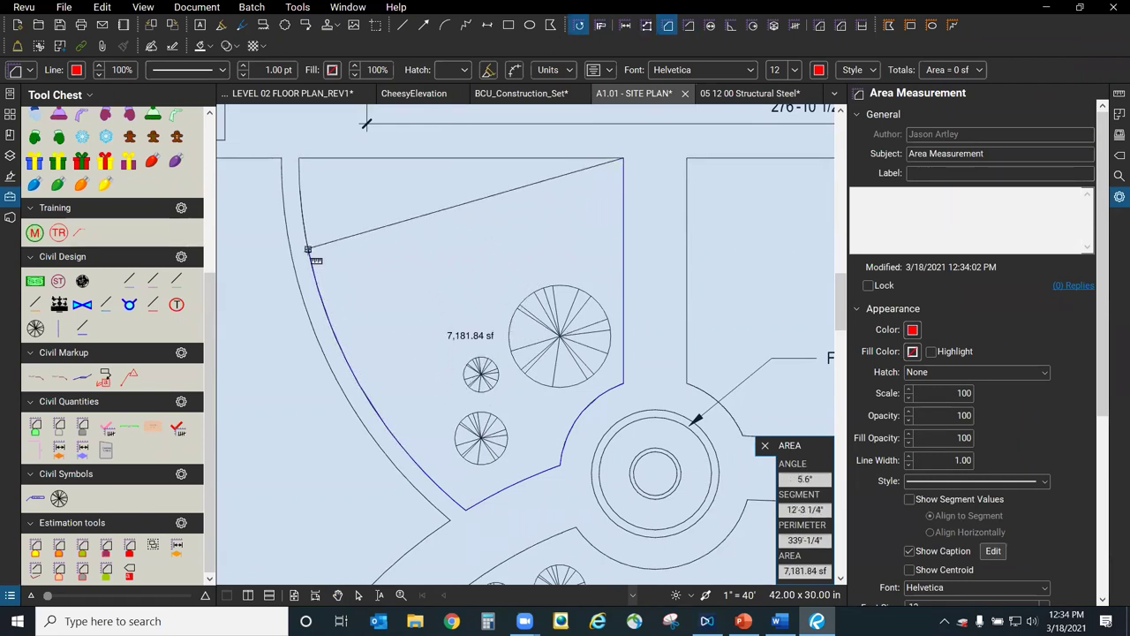
pyautogui.click(298, 193)
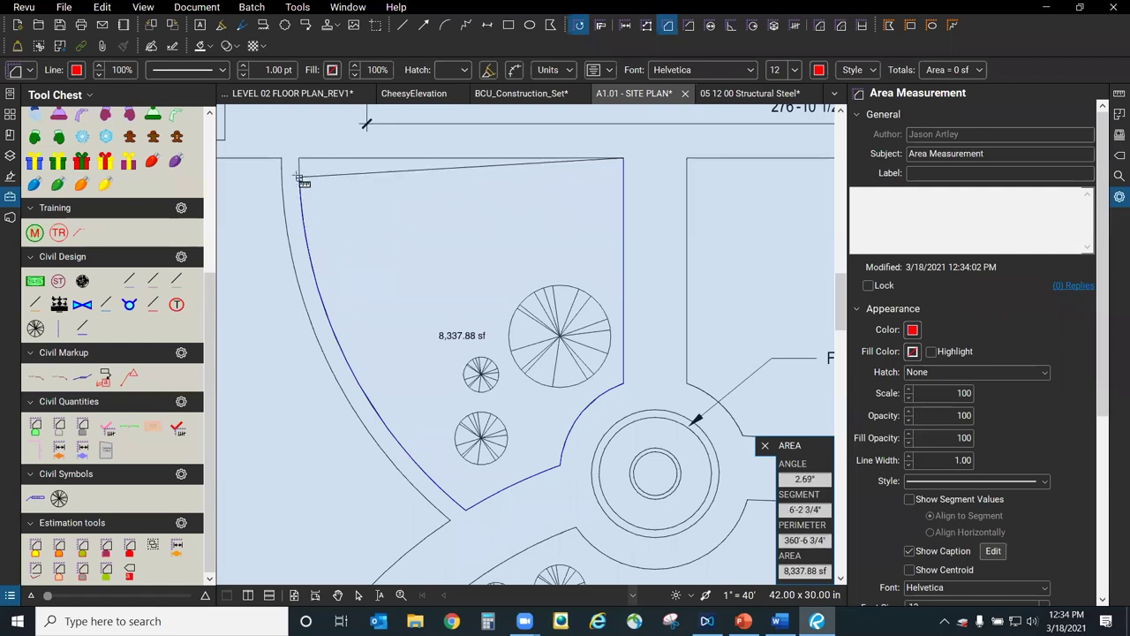
pyautogui.click(300, 159)
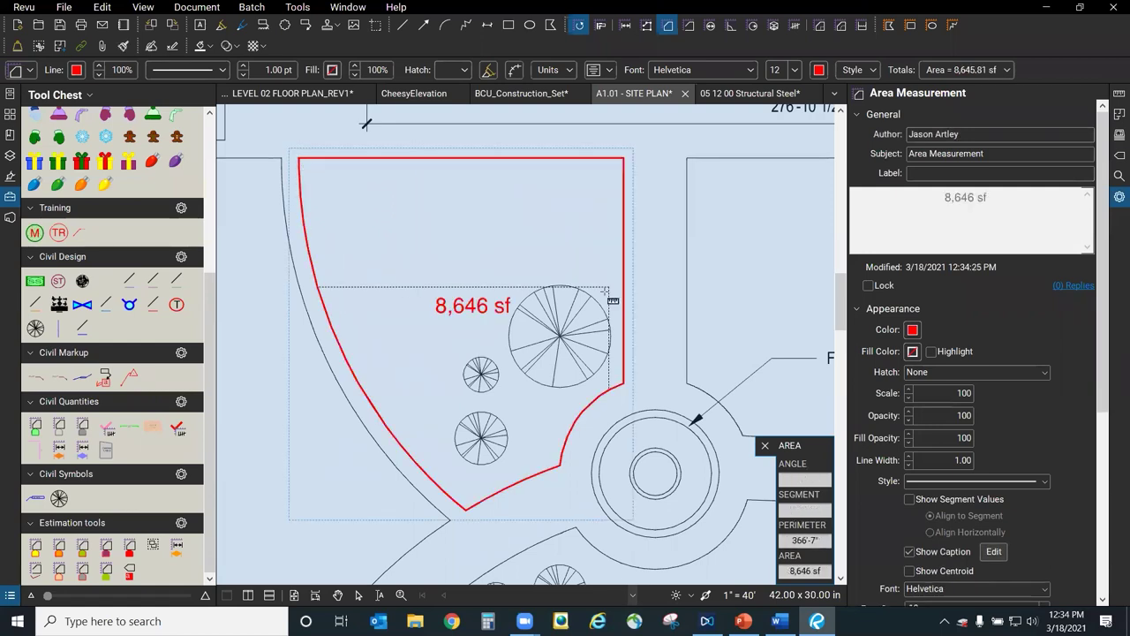
pyautogui.press('Escape')
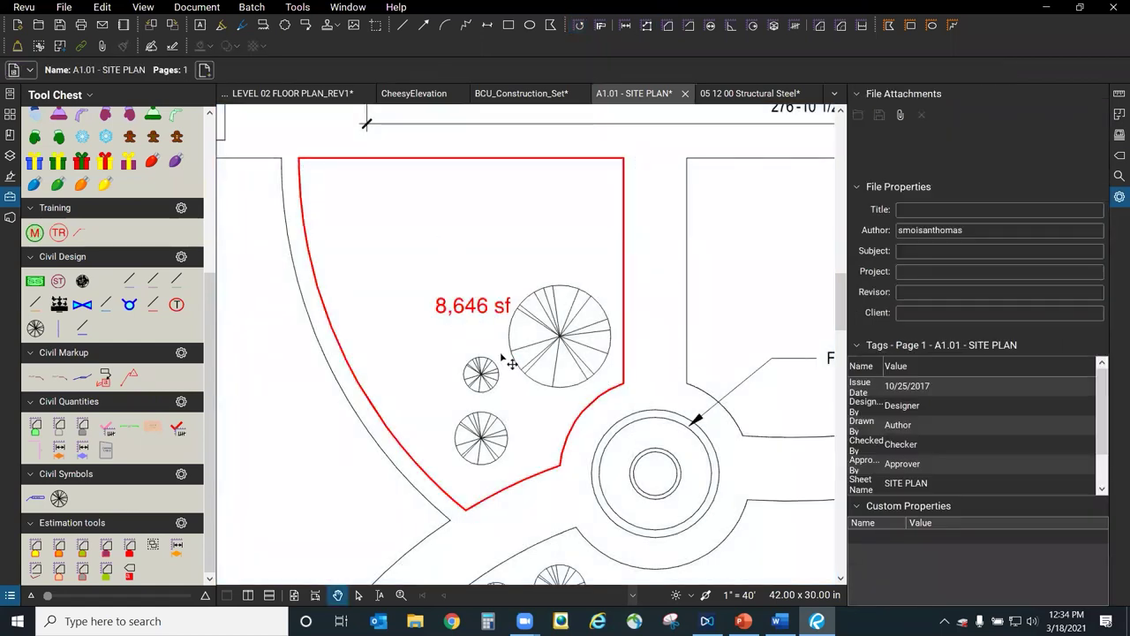
# Move the 8,646 sf caption lower in the bed and rotate it.
pyautogui.click(510, 364)
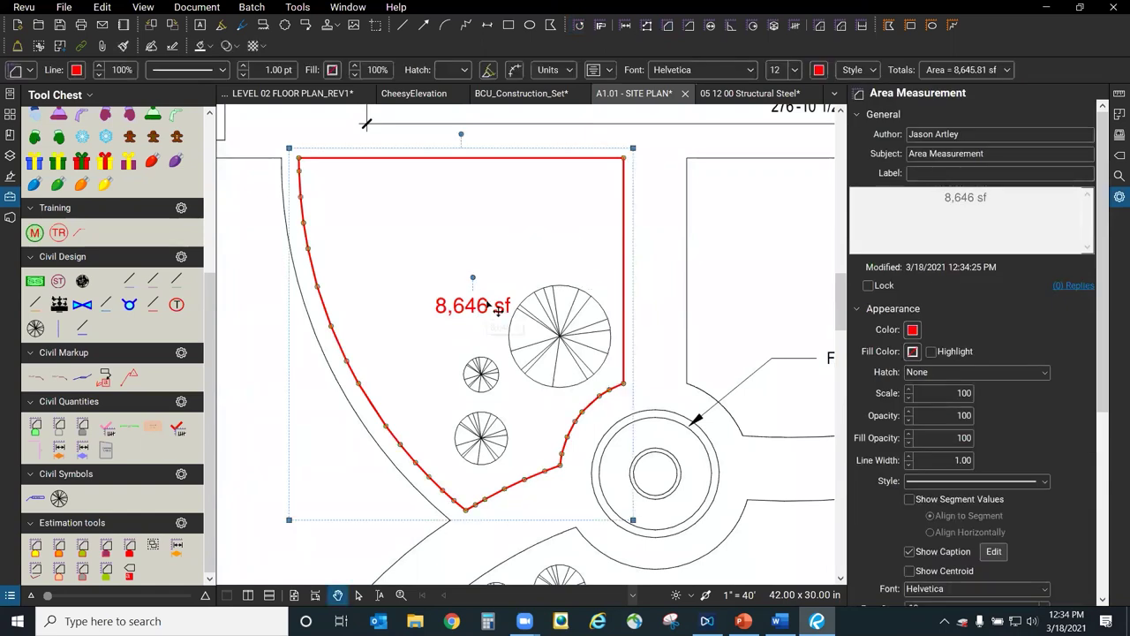
pyautogui.moveTo(484, 306); pyautogui.dragTo(526, 391)
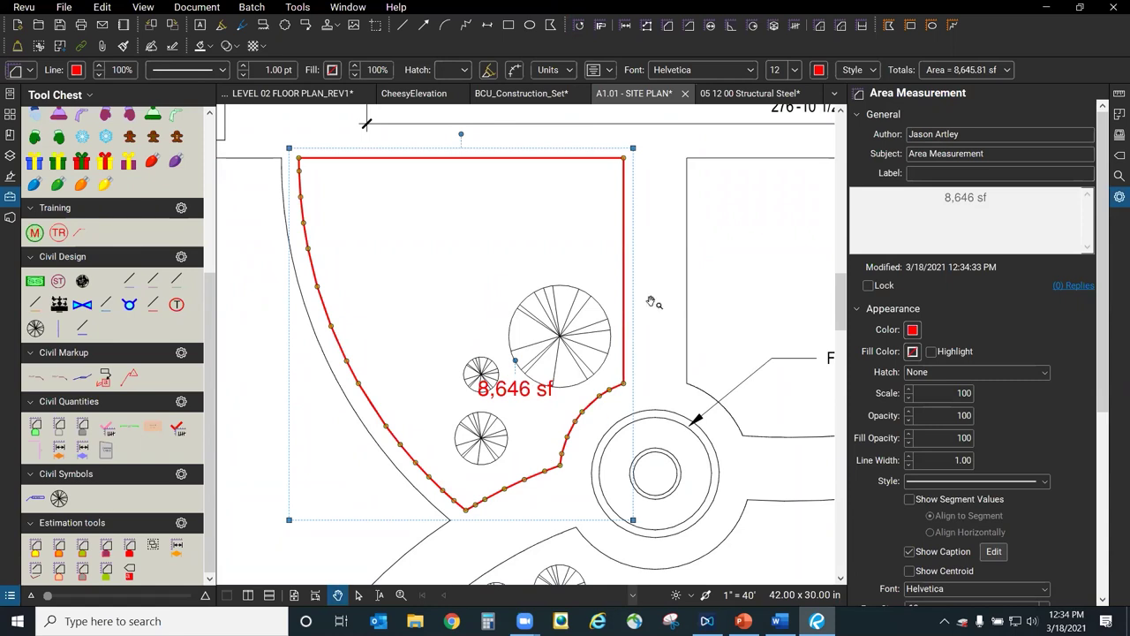
pyautogui.click(628, 346)
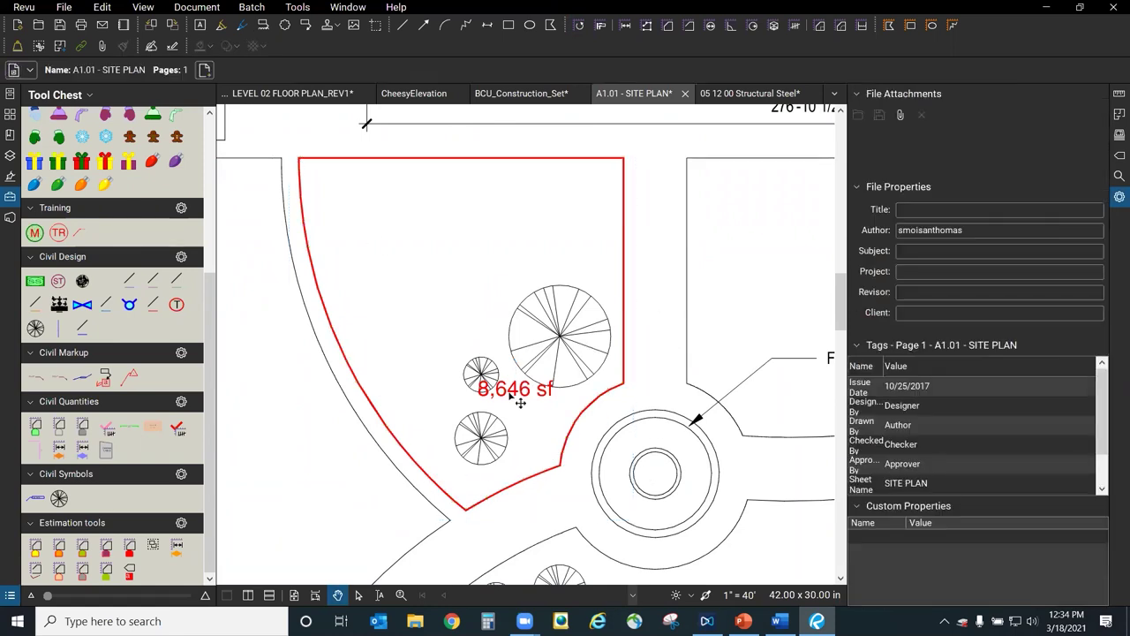
pyautogui.click(529, 397)
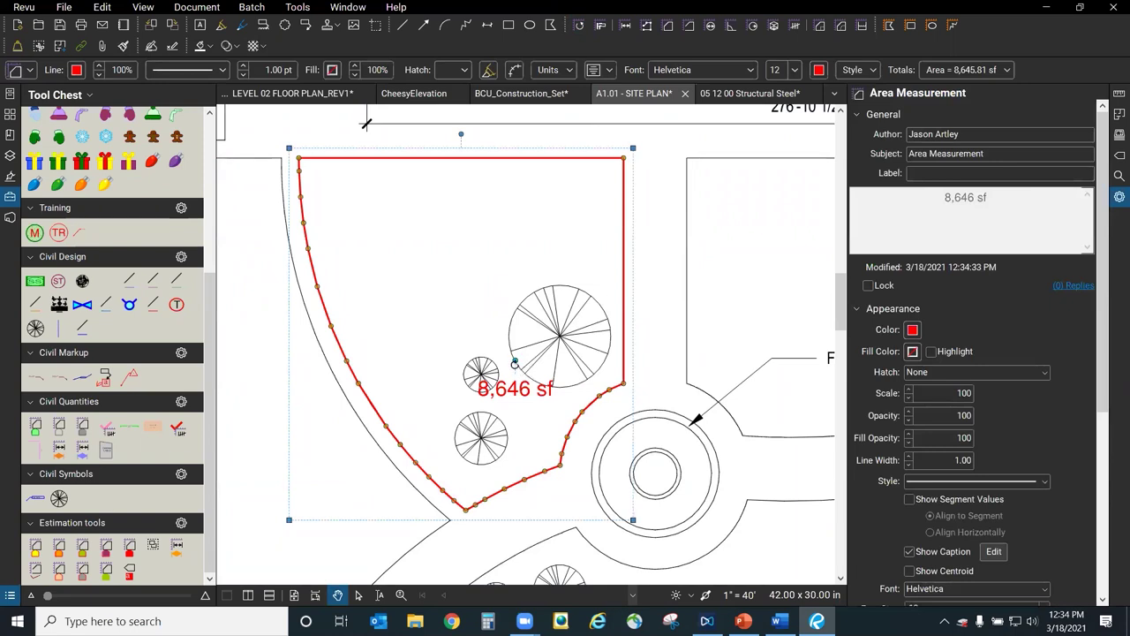
pyautogui.moveTo(541, 372); pyautogui.dragTo(459, 338)
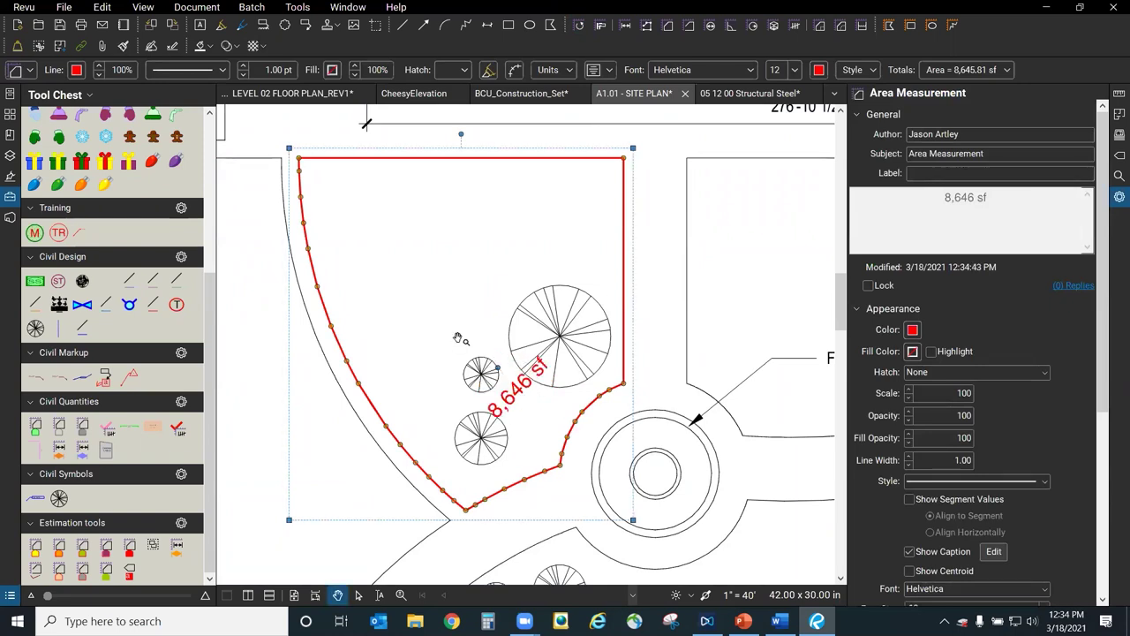
pyautogui.moveTo(524, 403); pyautogui.dragTo(535, 390)
pyautogui.moveTo(495, 367); pyautogui.dragTo(540, 356)
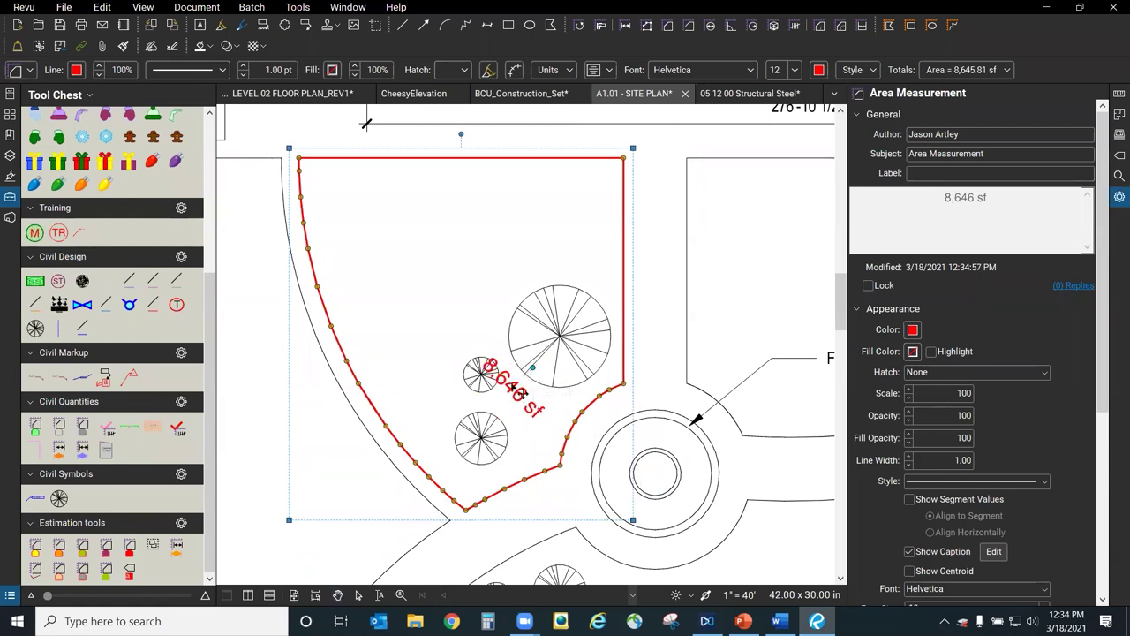
pyautogui.moveTo(528, 405); pyautogui.dragTo(510, 377)
pyautogui.press('Escape')
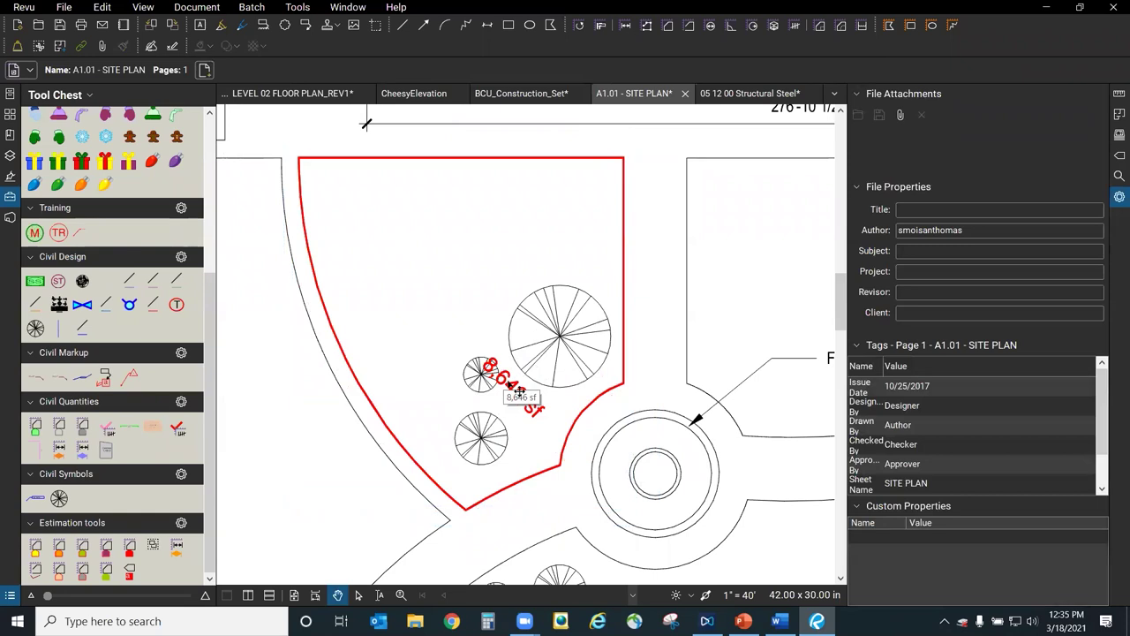
# Place a copy of the 8,646 sf area markup in open ground and tilt its caption slightly.
pyautogui.moveTo(521, 391); pyautogui.dragTo(484, 309)
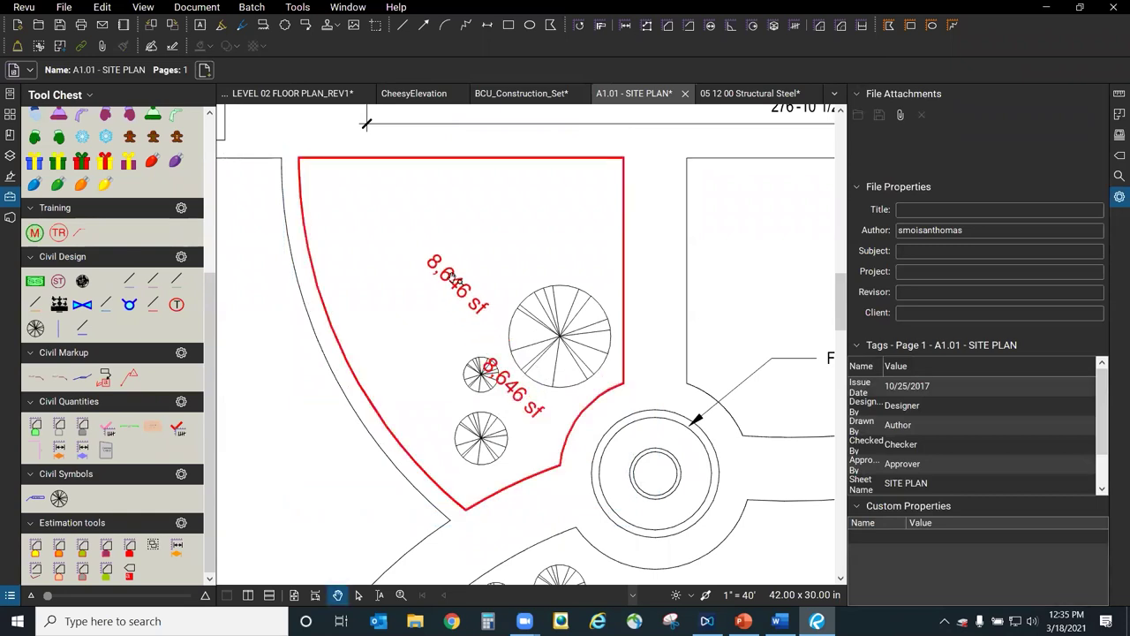
pyautogui.click(484, 314)
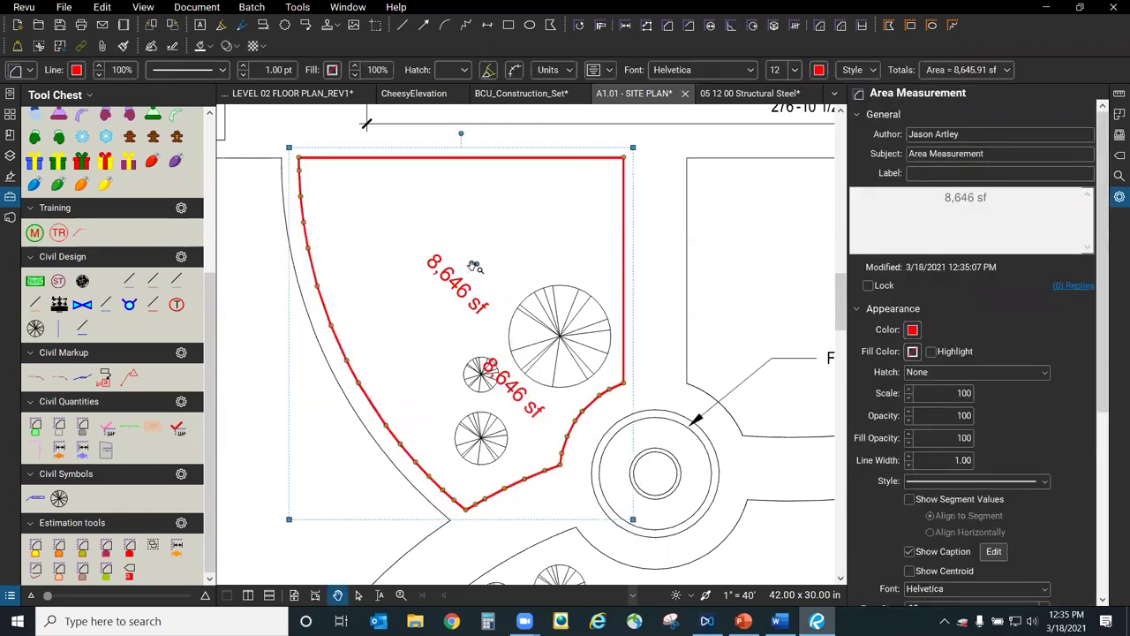
pyautogui.moveTo(477, 265); pyautogui.dragTo(447, 259)
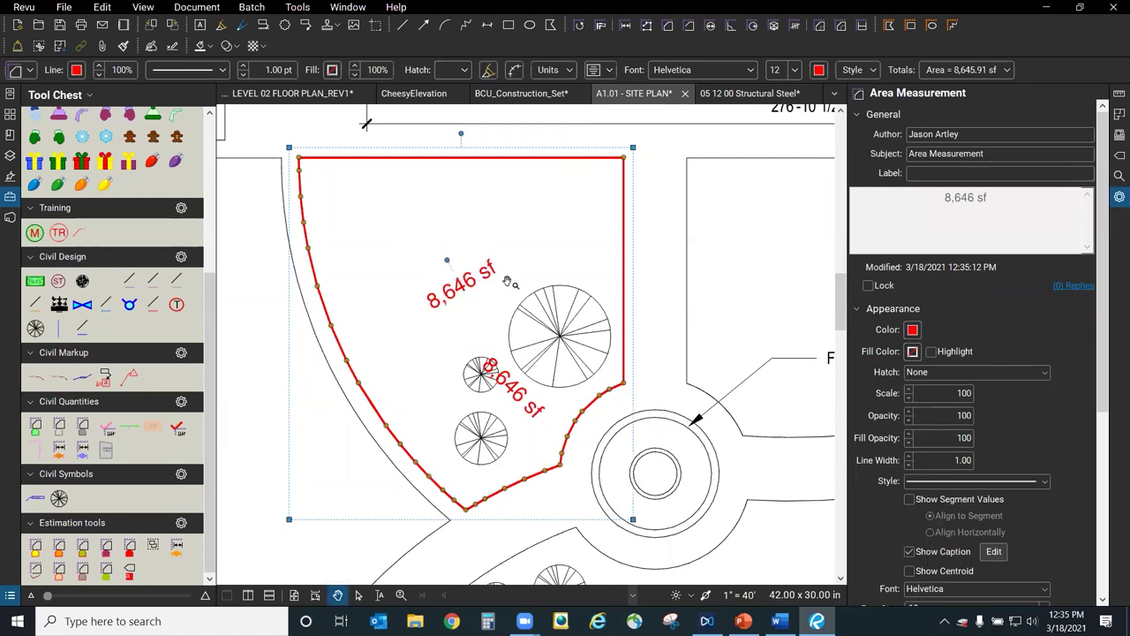
pyautogui.click(494, 328)
pyautogui.moveTo(495, 329)
pyautogui.mouseDown()
pyautogui.moveTo(424, 371)
pyautogui.moveTo(520, 281)
pyautogui.moveTo(462, 348)
pyautogui.moveTo(307, 409)
pyautogui.mouseUp()
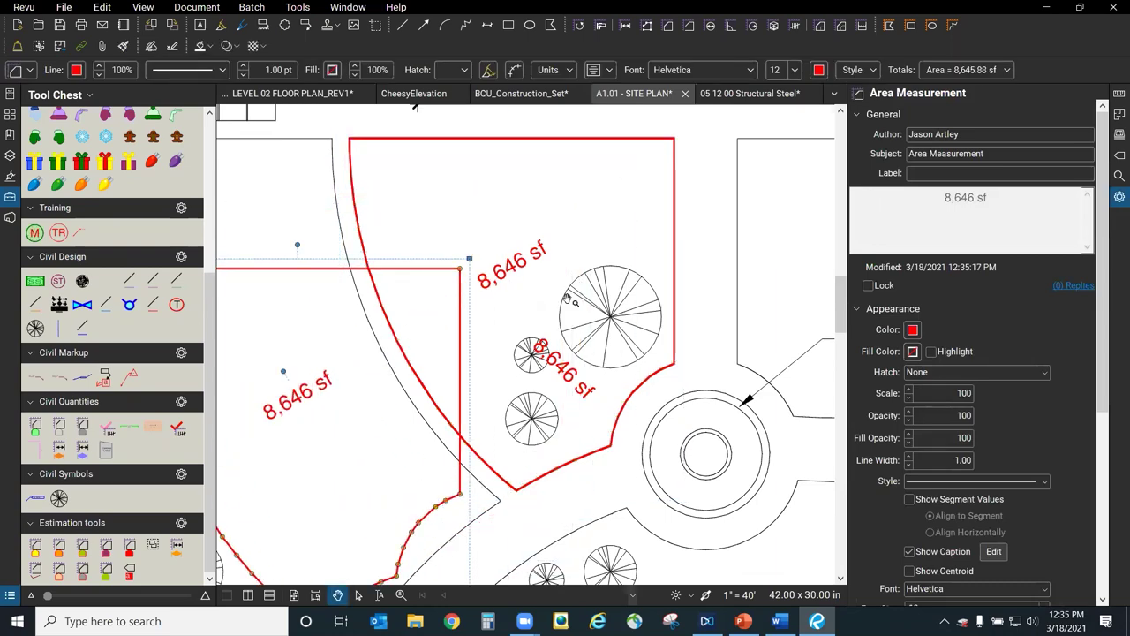
# Make extra copies of the ST storm symbol along the utility lines.
pyautogui.scroll(-3, 462, 341)
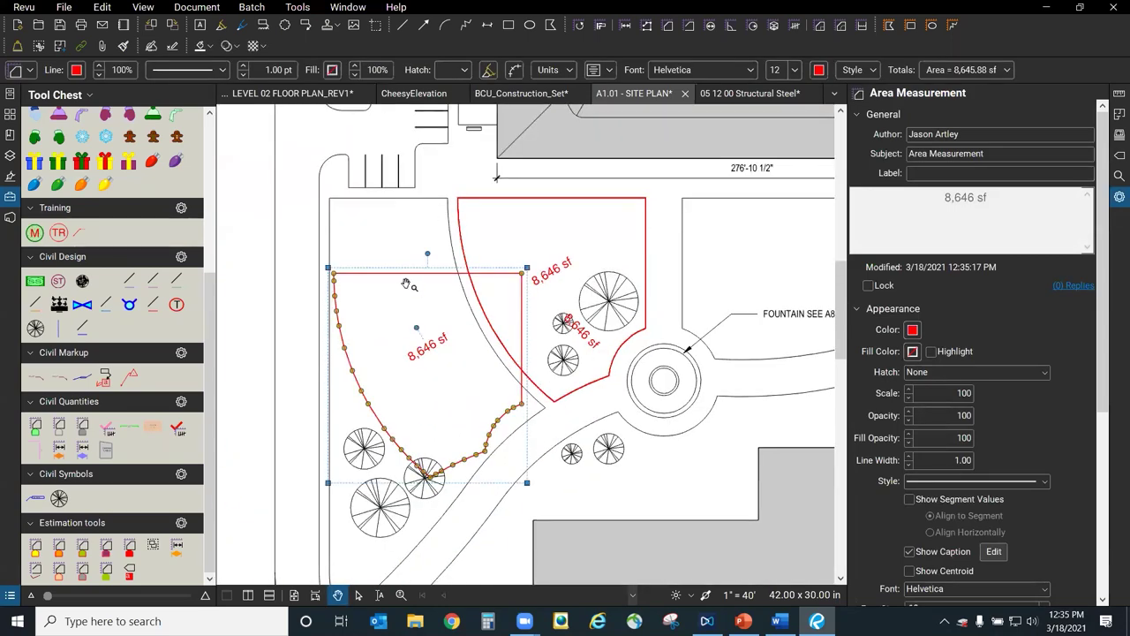
pyautogui.click(406, 285)
pyautogui.scroll(-3, 415, 386)
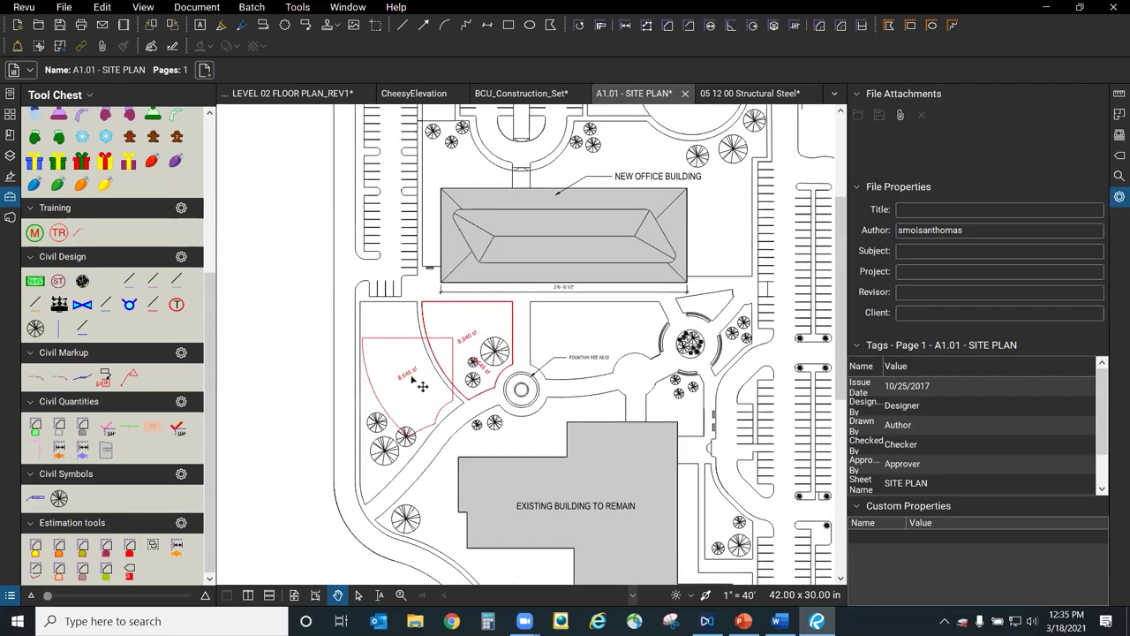
pyautogui.moveTo(576, 282); pyautogui.dragTo(475, 151)
pyautogui.scroll(5, 522, 374)
pyautogui.click(479, 360)
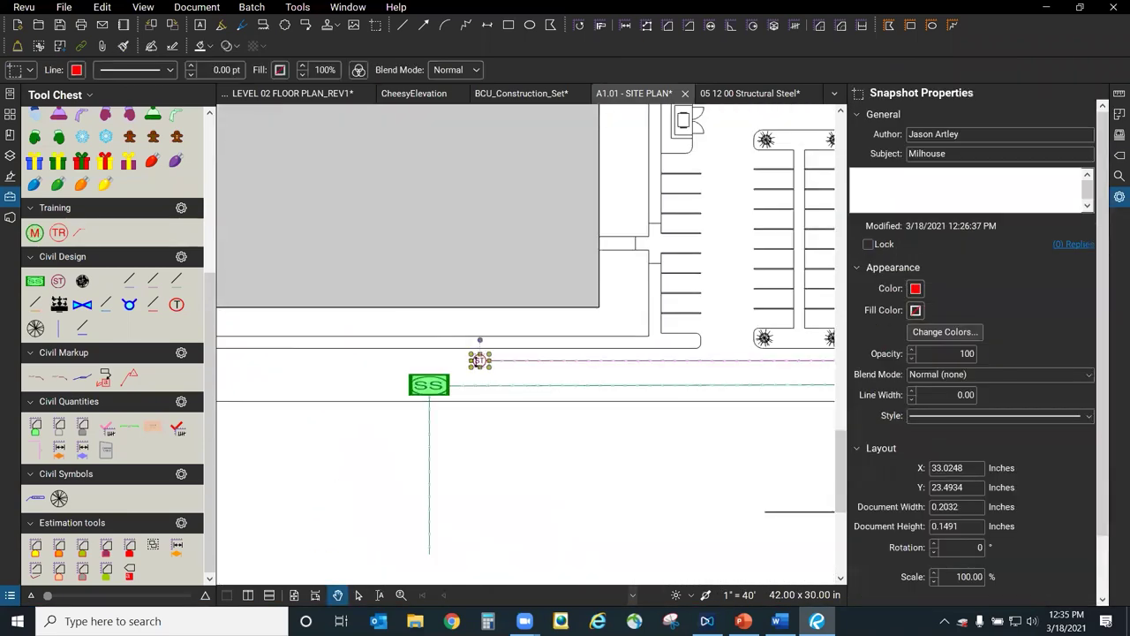
pyautogui.scroll(4, 478, 362)
pyautogui.keyDown('ctrl'); pyautogui.moveTo(485, 363); pyautogui.dragTo(830, 264); pyautogui.keyUp('ctrl')
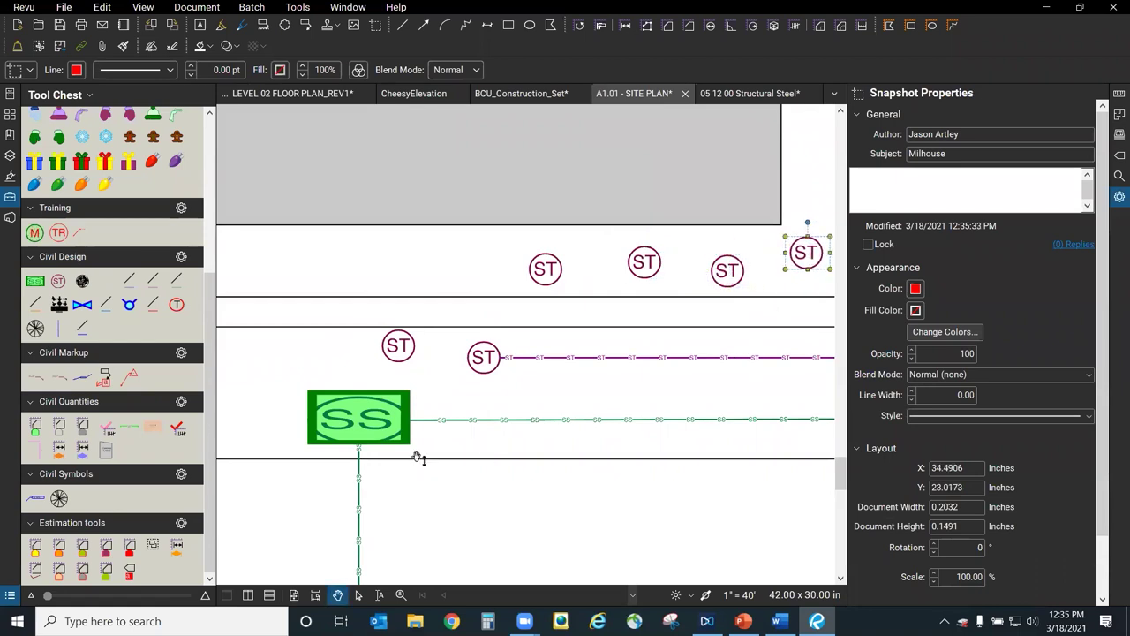
# Duplicate the green SS sanitary sewer stamp below and beside the original.
pyautogui.keyDown('ctrl'); pyautogui.moveTo(380, 432); pyautogui.dragTo(788, 524); pyautogui.keyUp('ctrl')
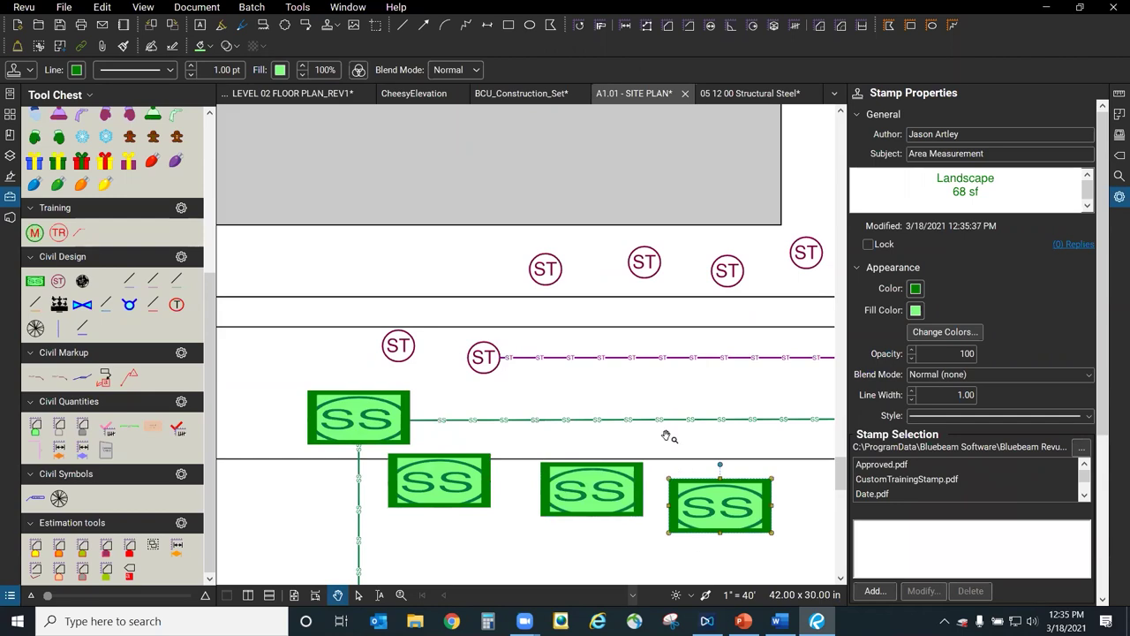
pyautogui.scroll(-3, 667, 436)
pyautogui.press('Escape')
pyautogui.scroll(-5, 610, 517)
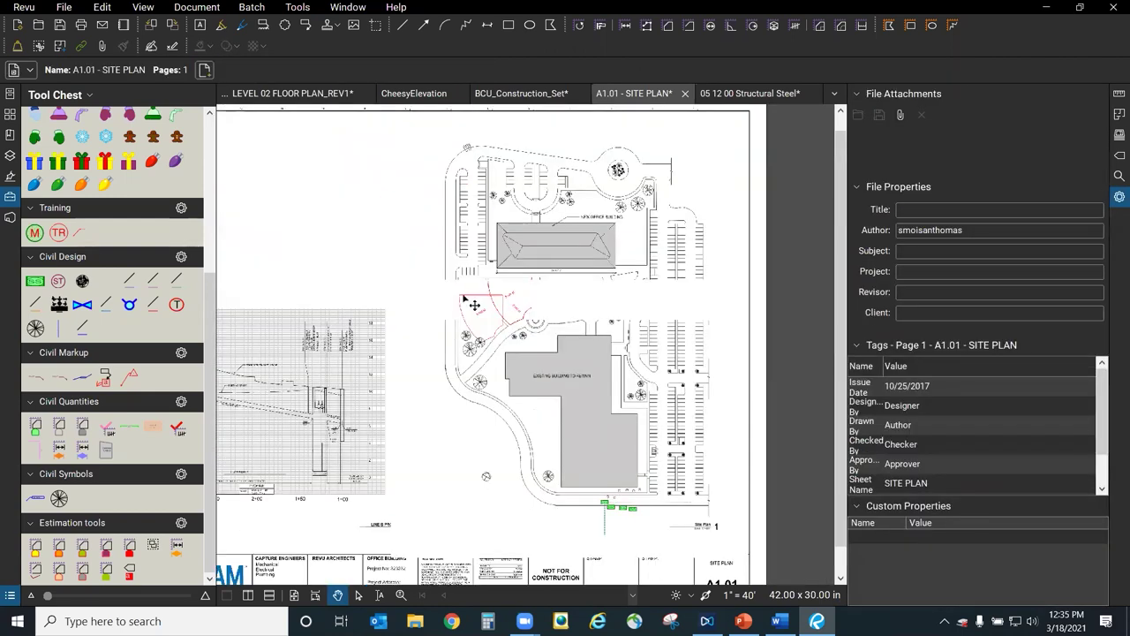
# Delete the left duplicate 8,646 sf area measurement, keeping the tilted original label.
pyautogui.scroll(5, 474, 305)
pyautogui.click(504, 305)
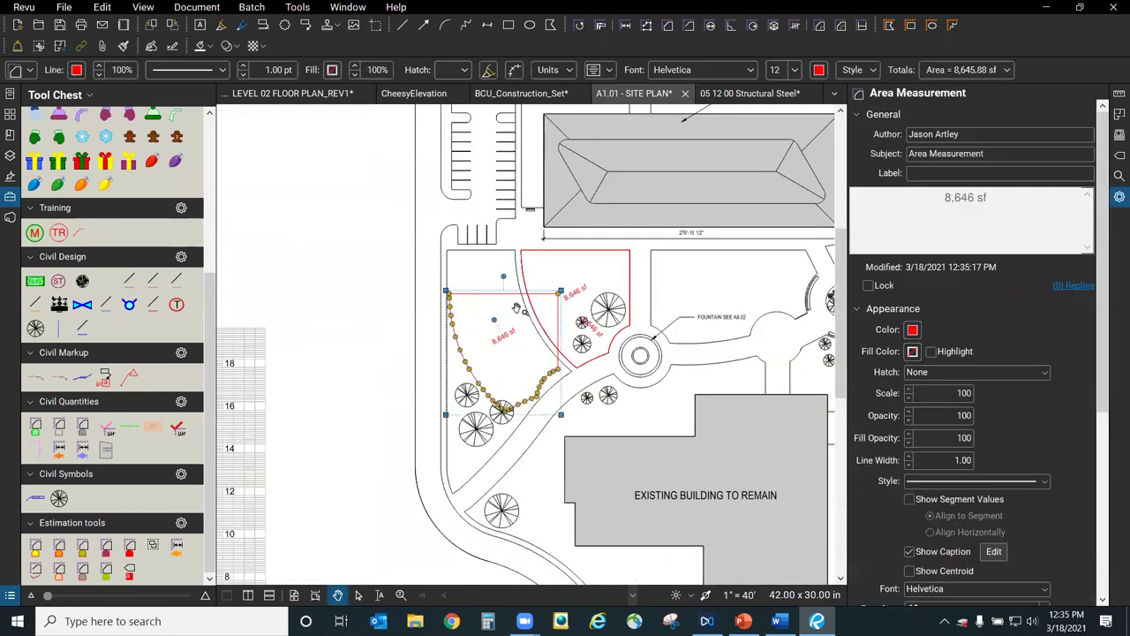
pyautogui.scroll(3, 558, 306)
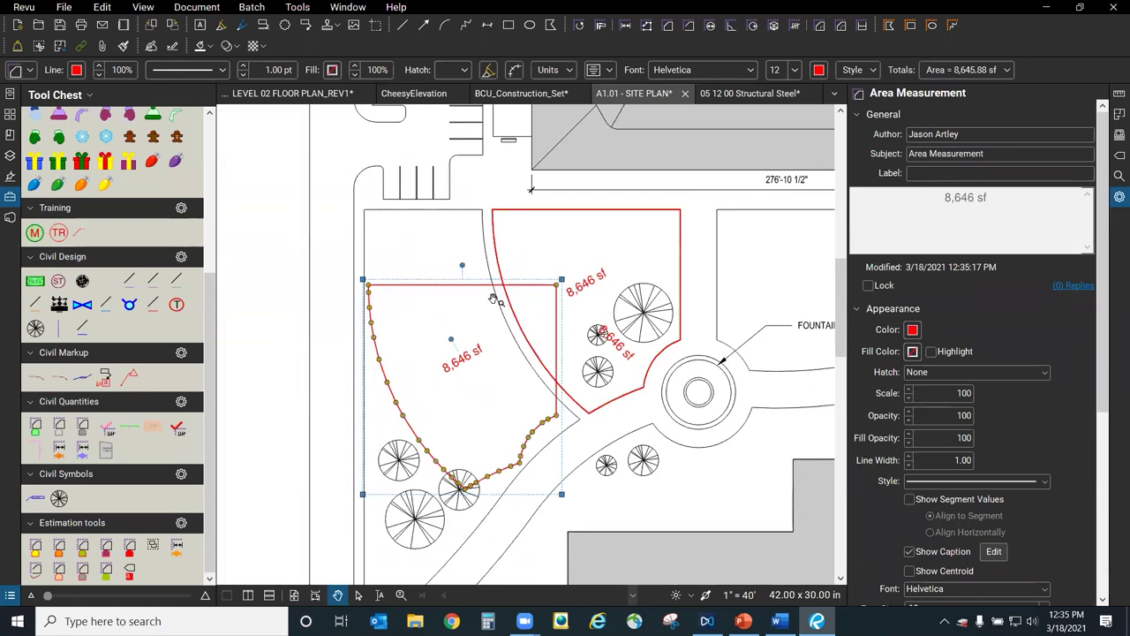
pyautogui.press('Delete')
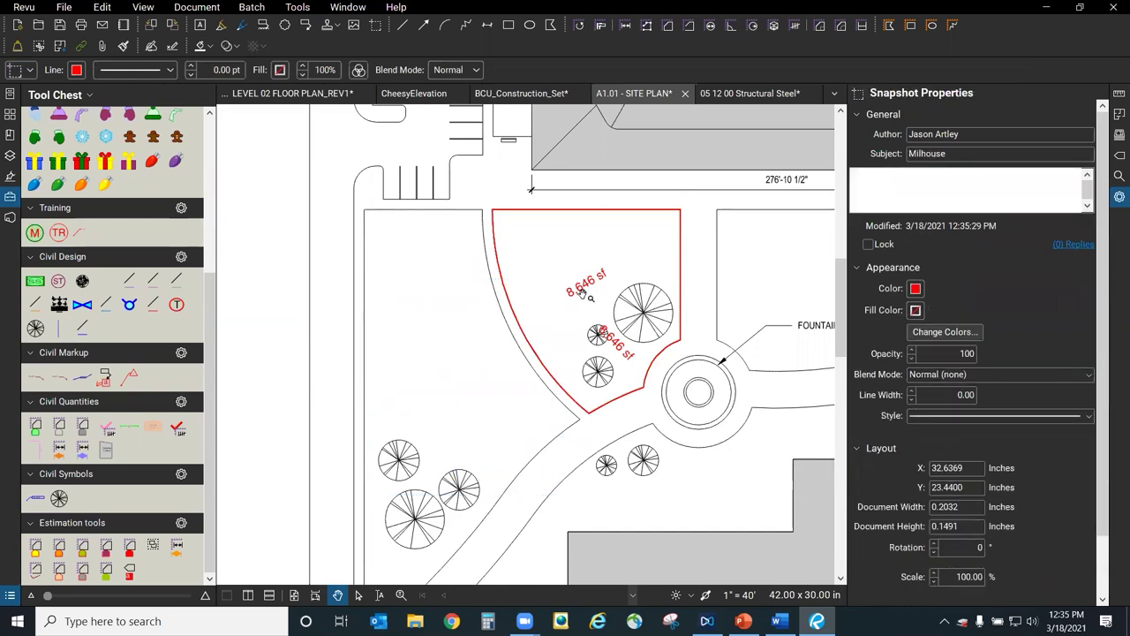
pyautogui.click(595, 297)
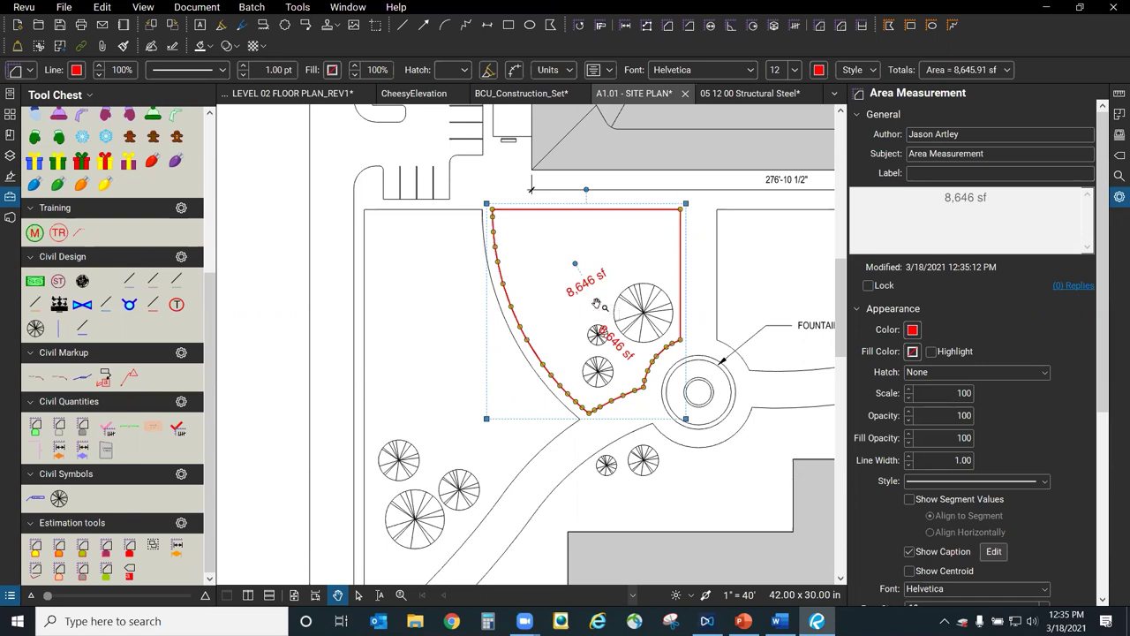
pyautogui.click(597, 303)
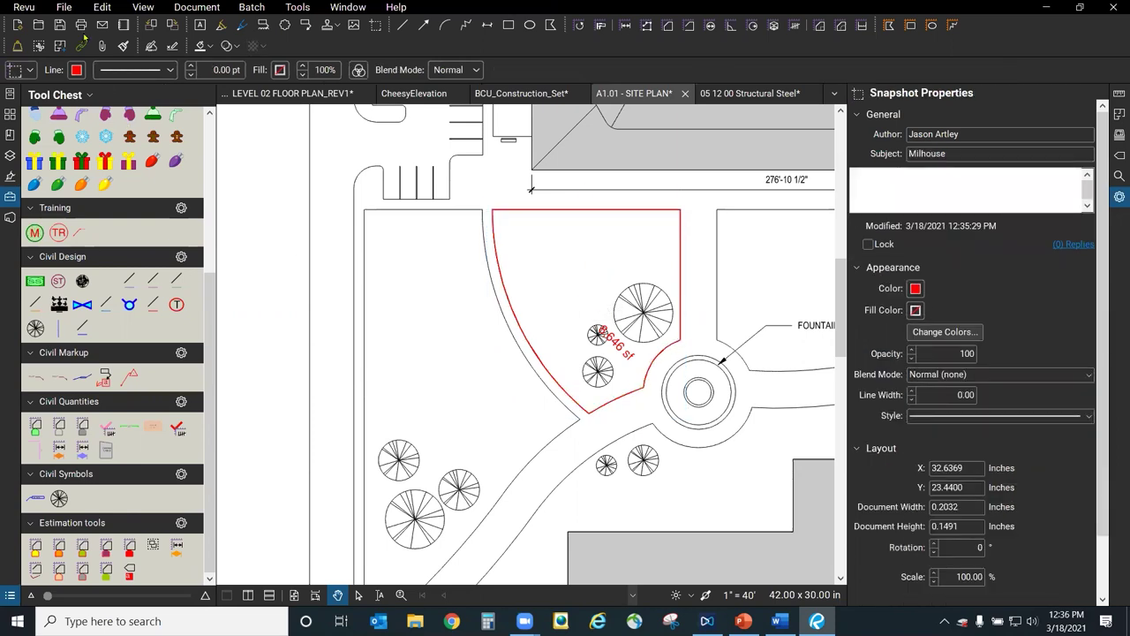
pyautogui.click(25, 7)
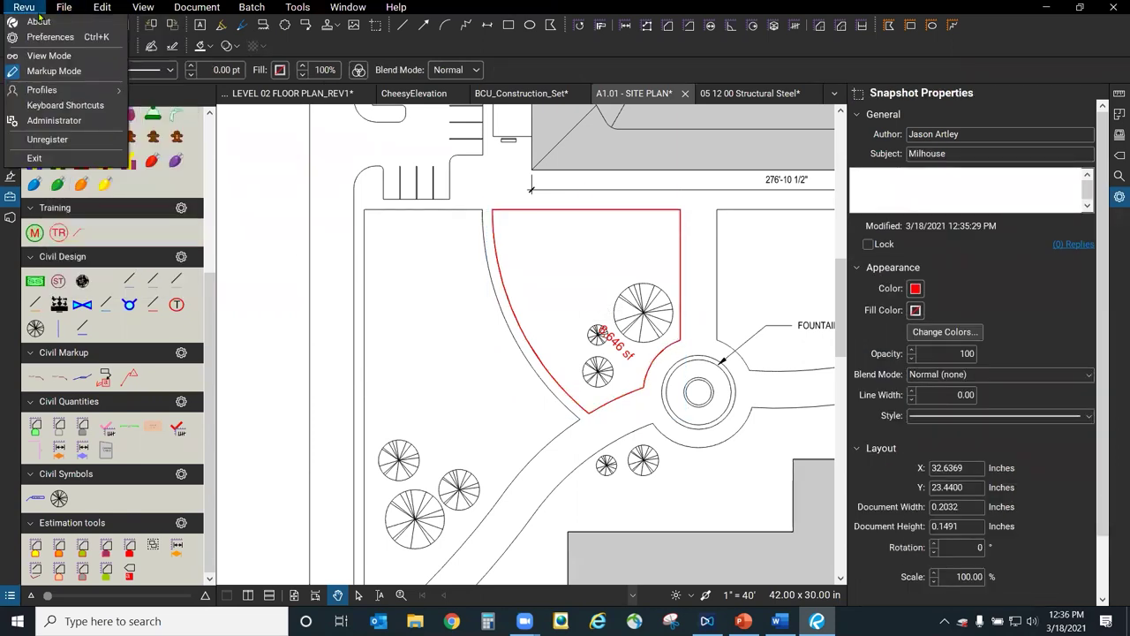
pyautogui.moveTo(109, 97)
pyautogui.click(181, 263)
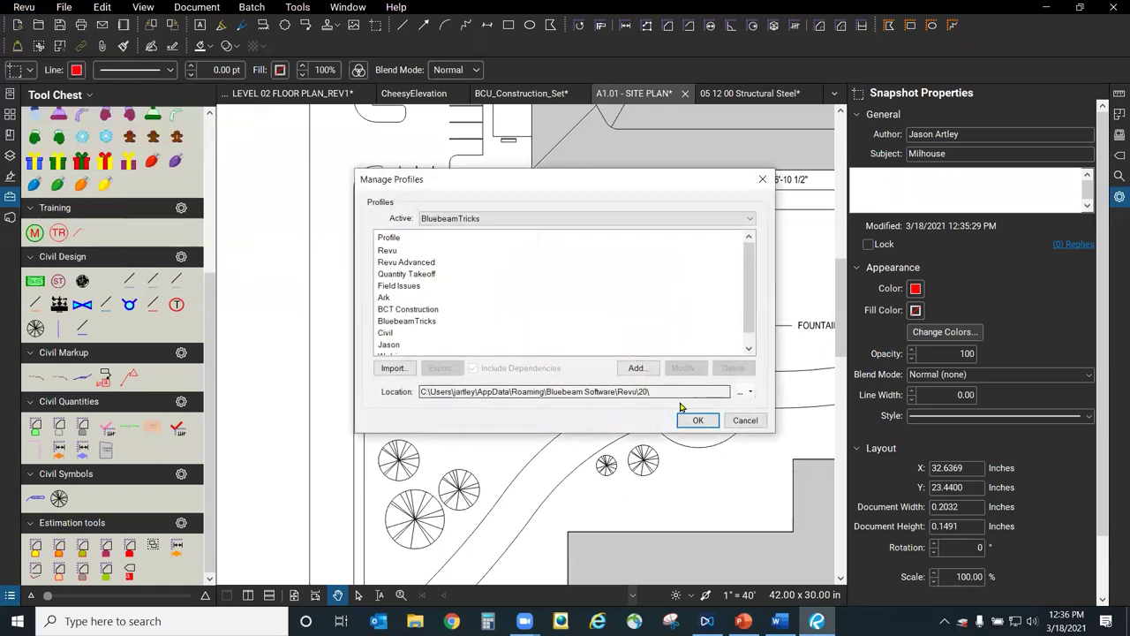
pyautogui.click(393, 370)
pyautogui.click(741, 392)
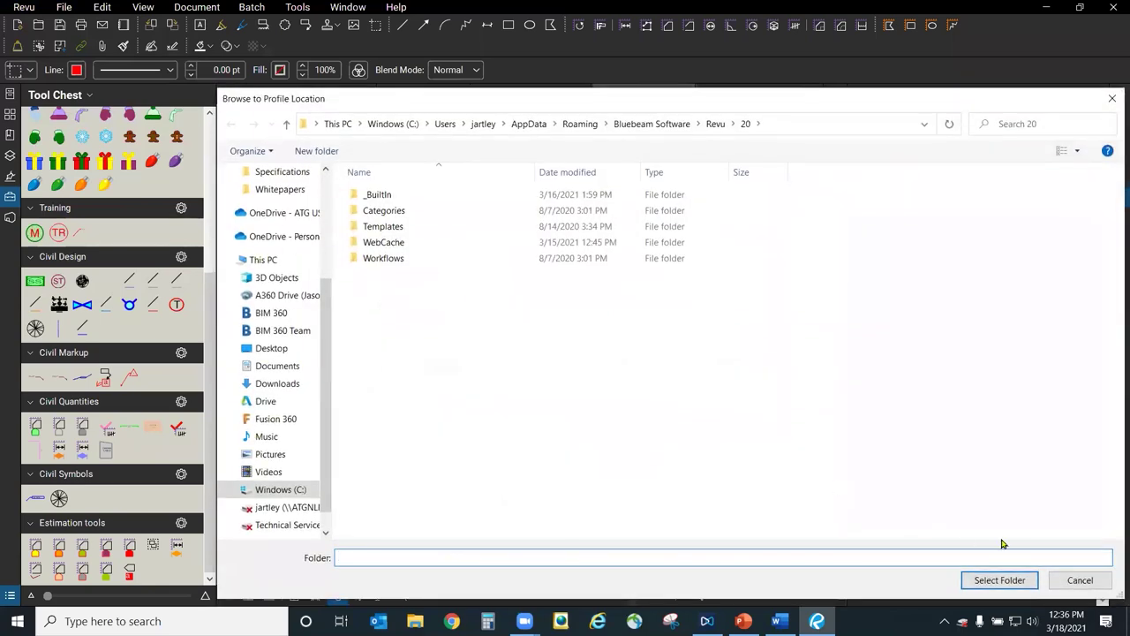
pyautogui.click(1080, 580)
pyautogui.click(743, 420)
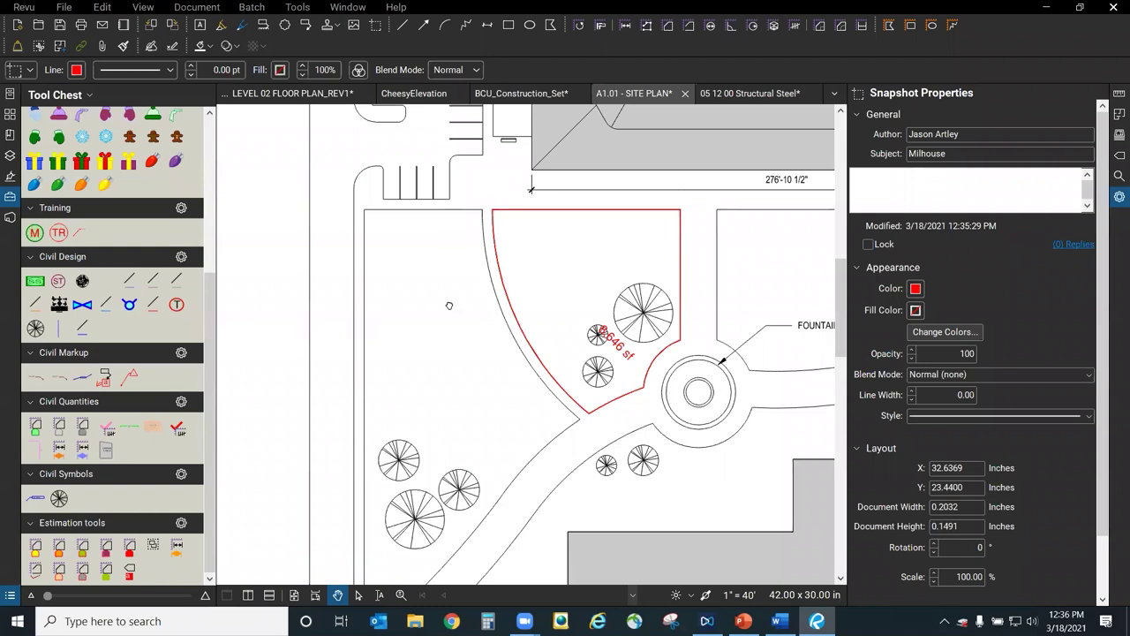
pyautogui.moveTo(473, 238); pyautogui.dragTo(473, 228)
# Switch to BCU_Construction_Set, close the Tool Chest and Properties panels, and fit the page.
pyautogui.click(519, 96)
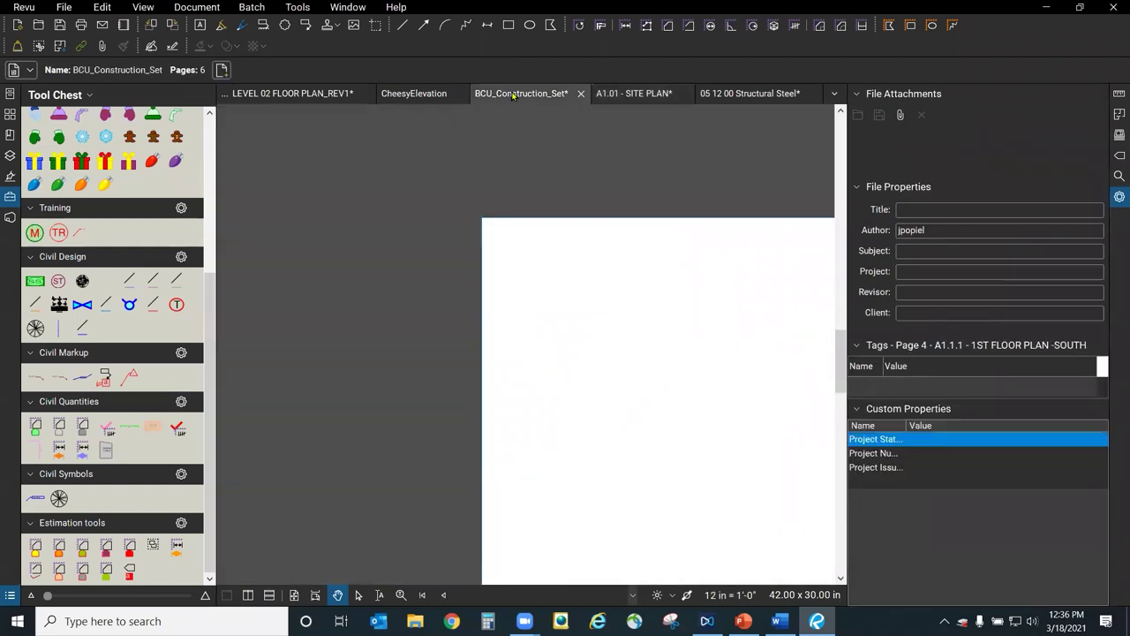
pyautogui.click(9, 197)
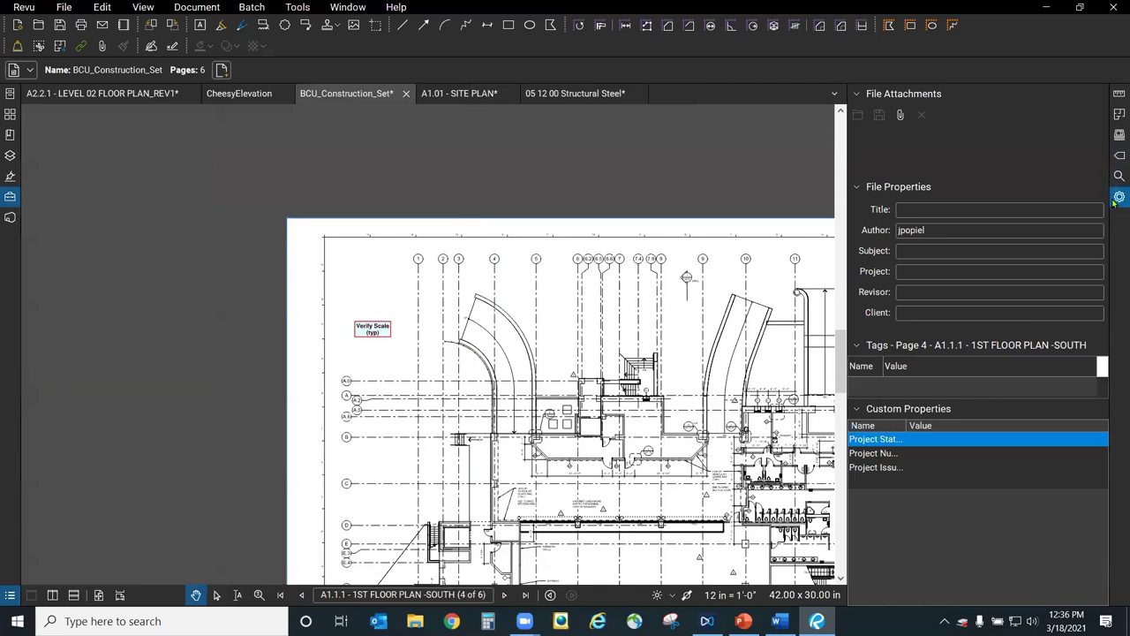
pyautogui.click(1118, 197)
pyautogui.click(99, 597)
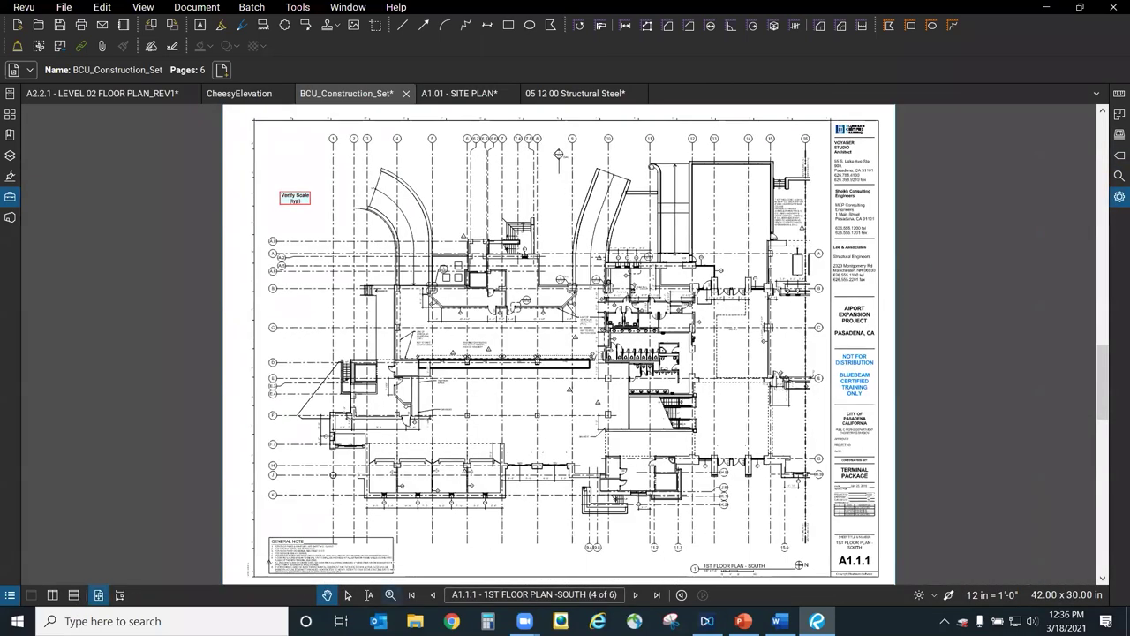
# Step back three sheets to the G0.01 Cover Page, 1 of 6.
pyautogui.click(434, 595)
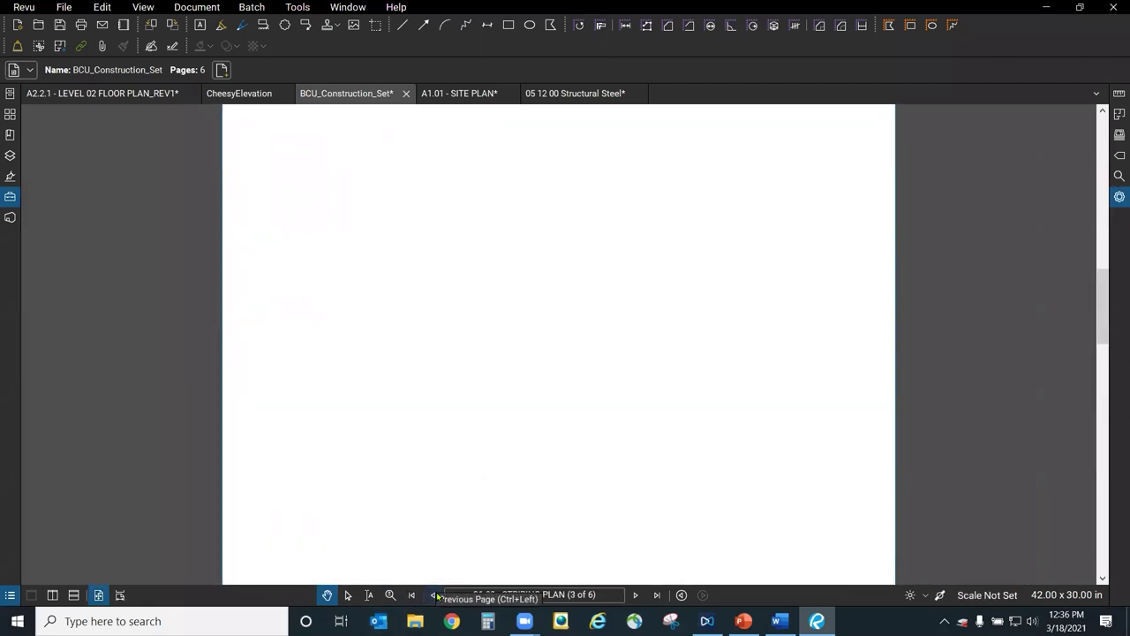
pyautogui.click(434, 595)
pyautogui.click(433, 595)
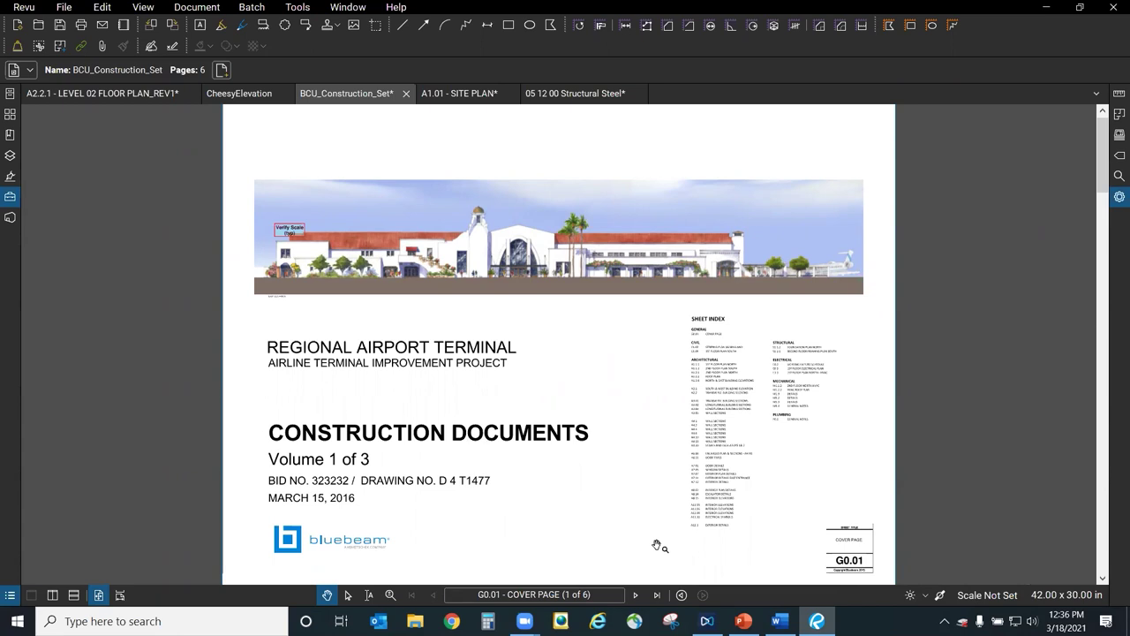
pyautogui.click(190, 8)
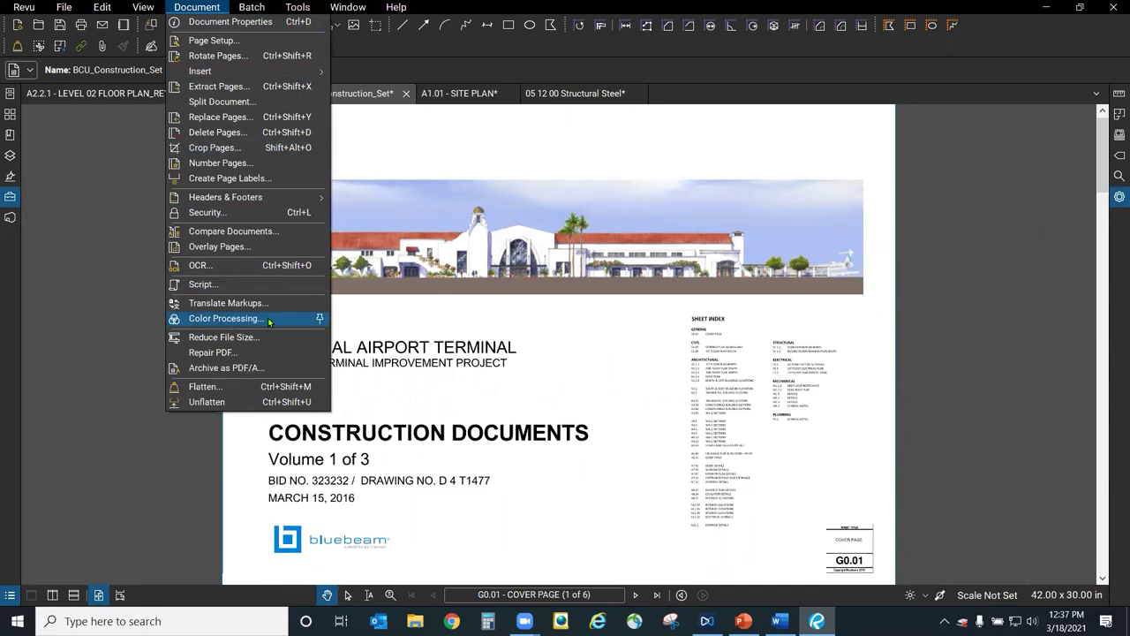
# Apply Grayscale color processing with Process Images to all six pages.
pyautogui.click(225, 319)
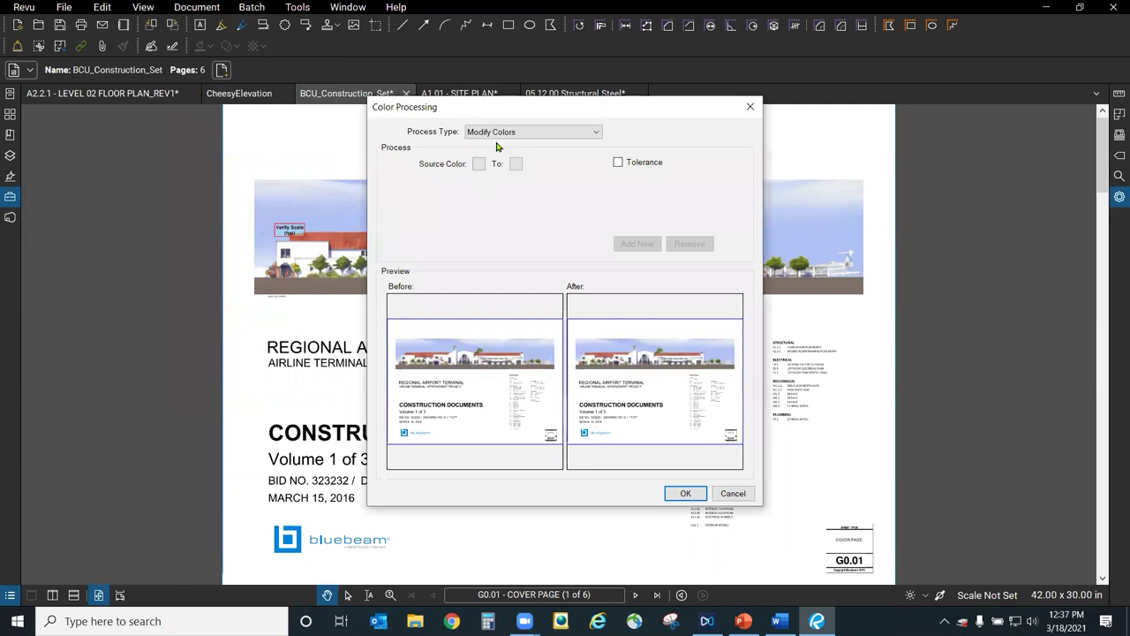
pyautogui.click(542, 133)
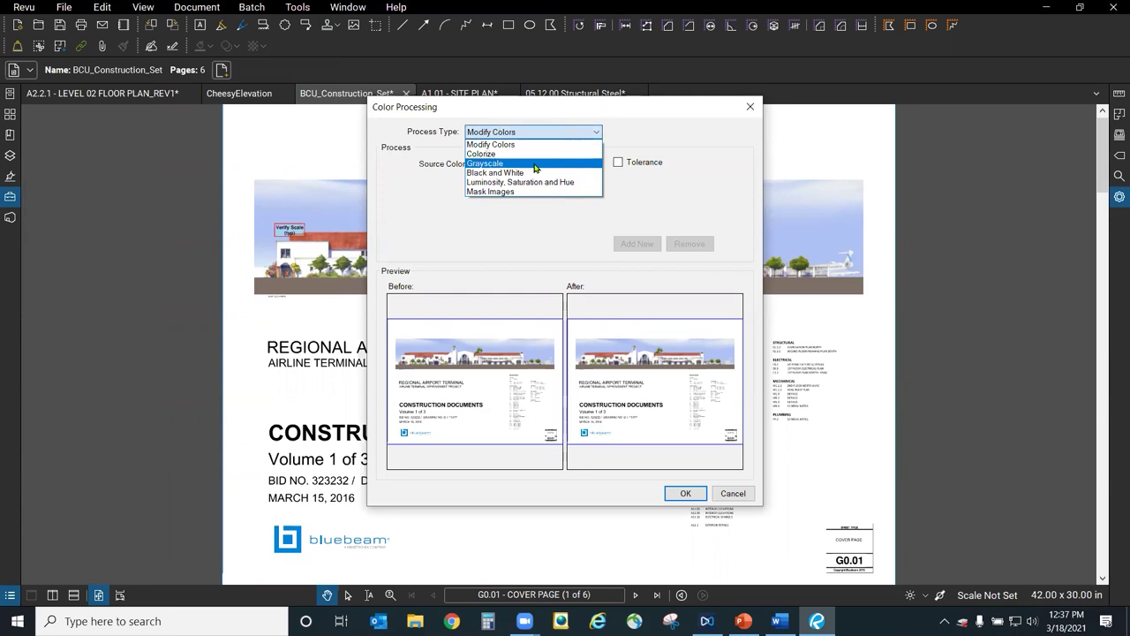
pyautogui.click(535, 164)
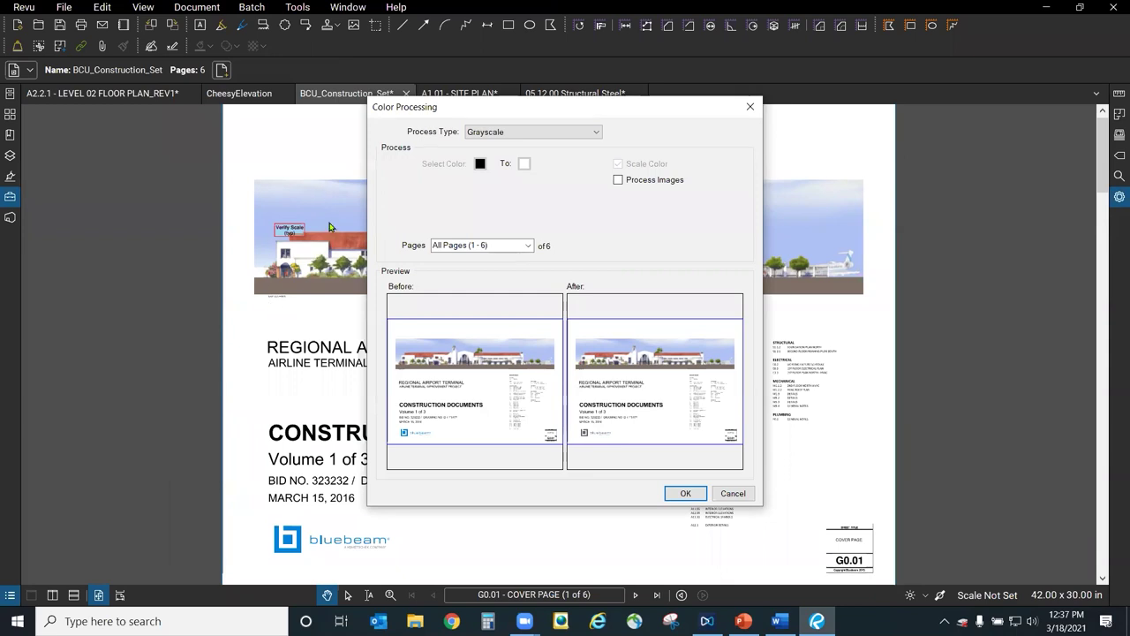
pyautogui.click(619, 182)
pyautogui.click(694, 497)
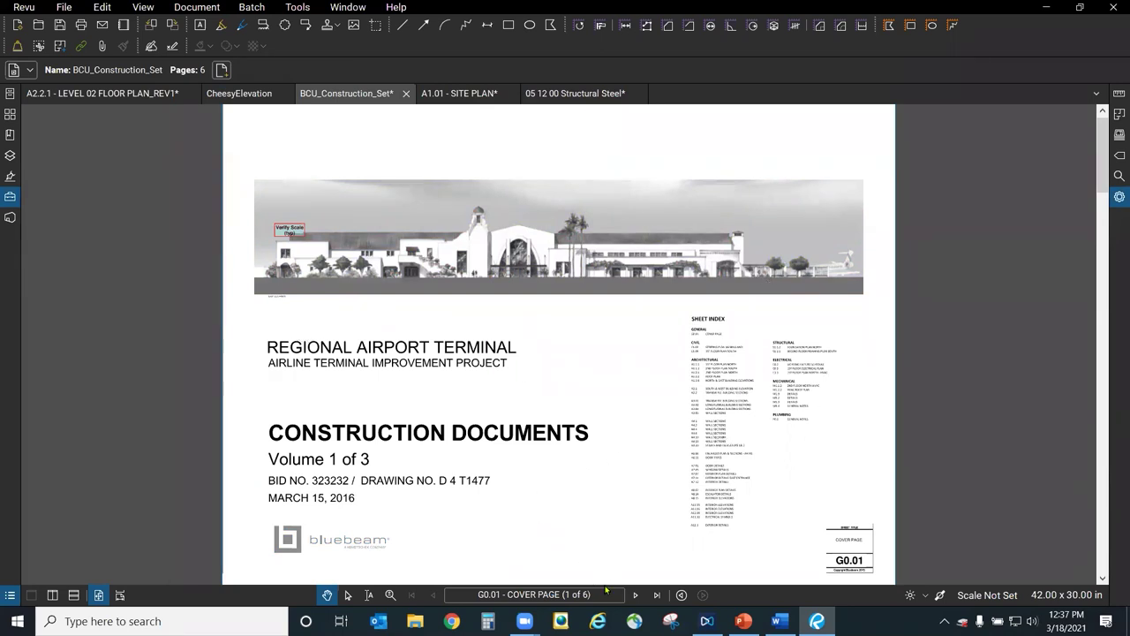
pyautogui.click(642, 598)
# Page through the Striping Plan and 1st Floor Plan sheets, then return to A1.01 - SITE PLAN.
pyautogui.click(643, 598)
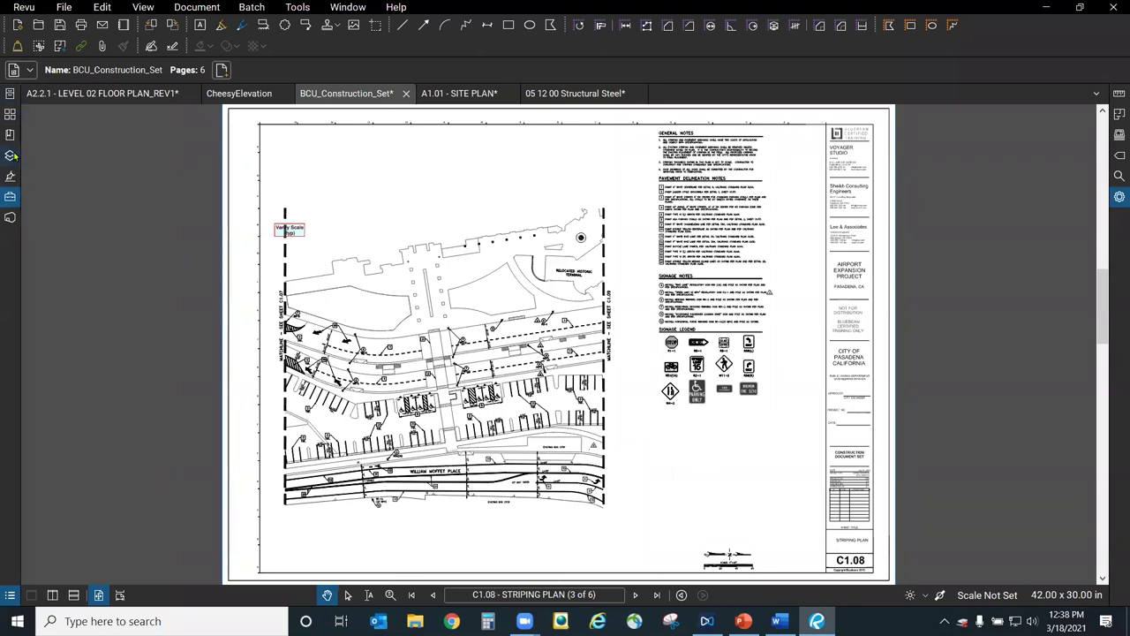
pyautogui.click(11, 156)
pyautogui.click(9, 155)
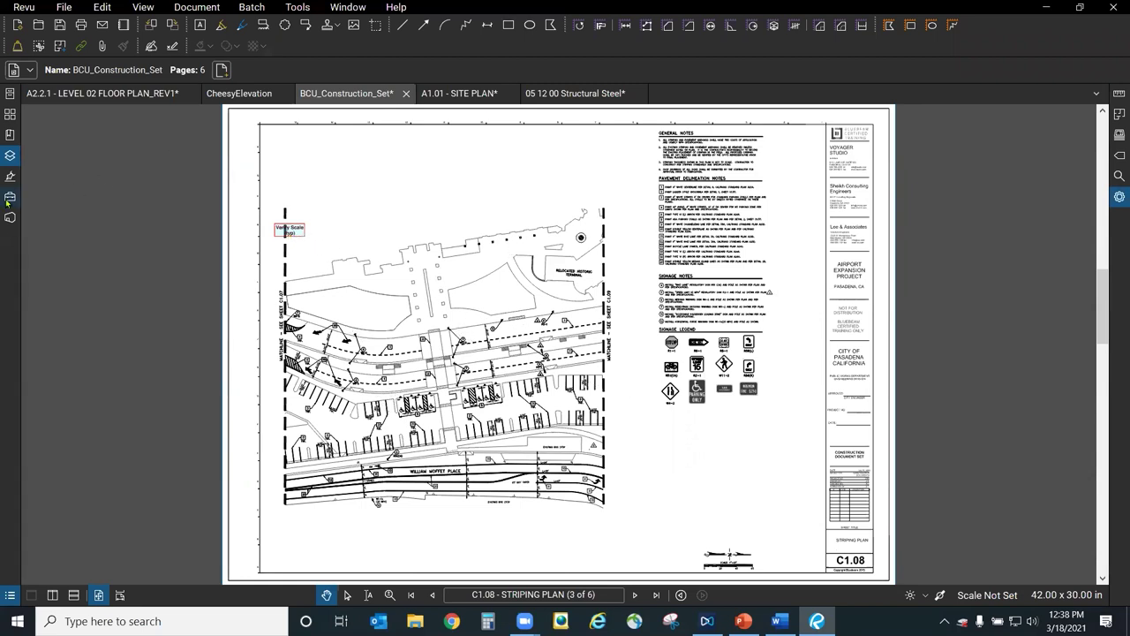
pyautogui.click(637, 595)
pyautogui.click(638, 595)
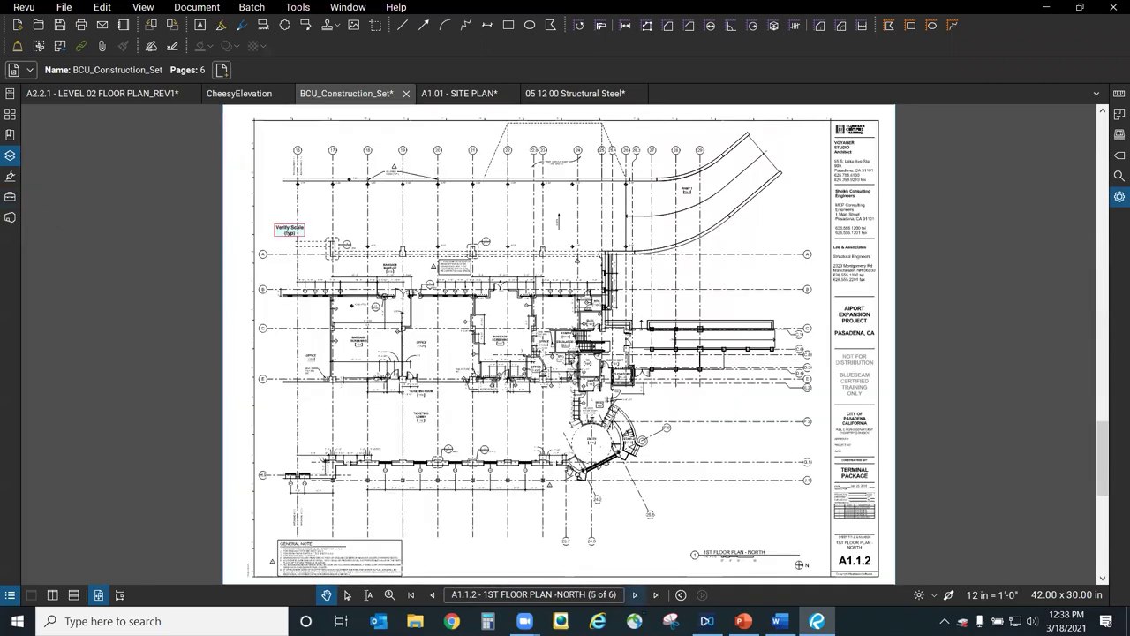
pyautogui.click(473, 94)
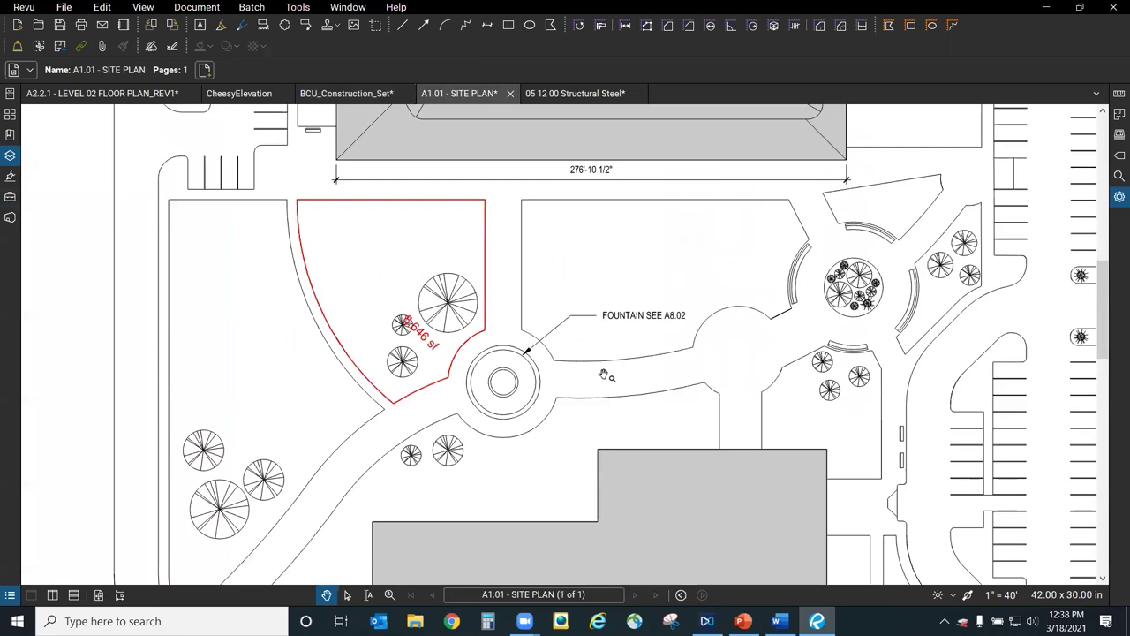
# Pan the site plan to the fountain and reopen the Tool Chest panel.
pyautogui.hscroll(5, 638, 379)
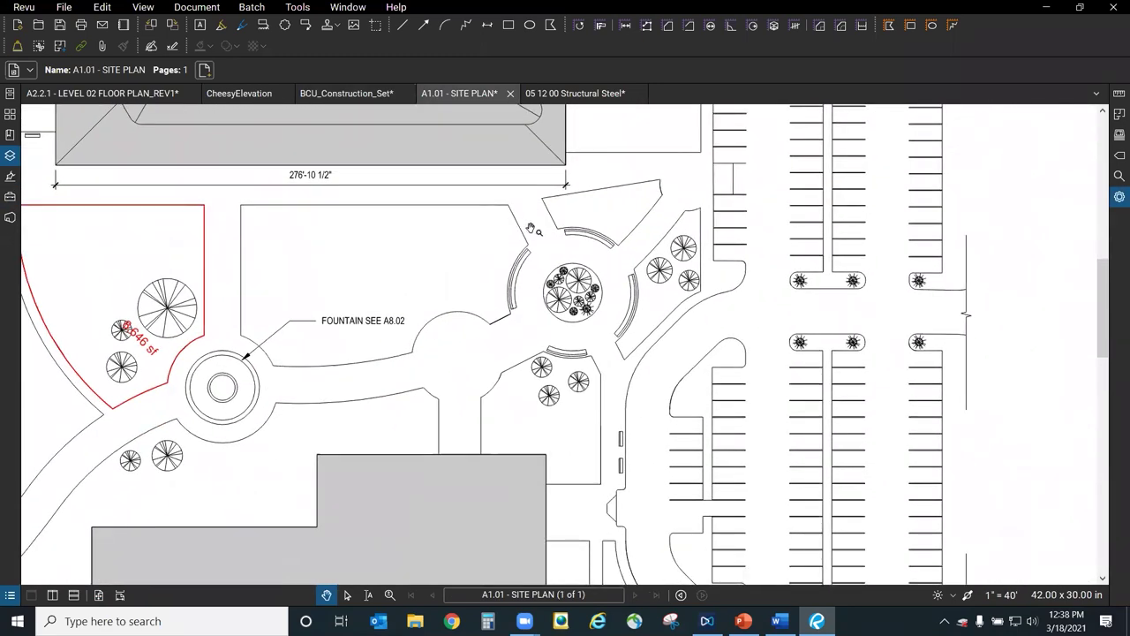
pyautogui.scroll(3, 535, 314)
pyautogui.scroll(-3, 606, 139)
pyautogui.scroll(1, 523, 360)
pyautogui.scroll(-2, 523, 360)
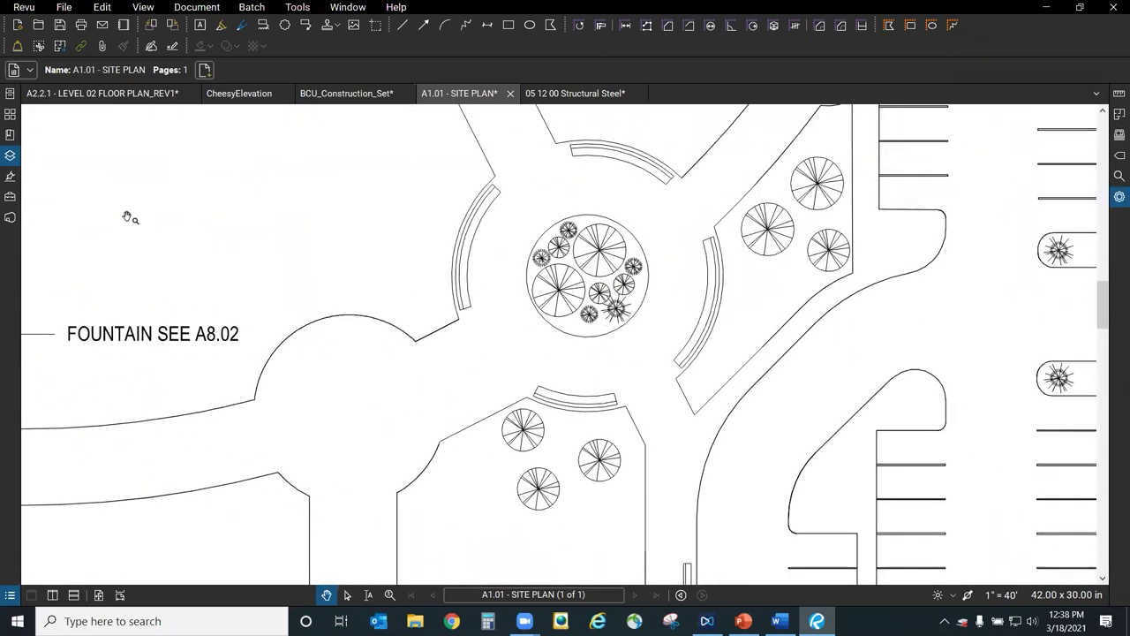
pyautogui.click(11, 198)
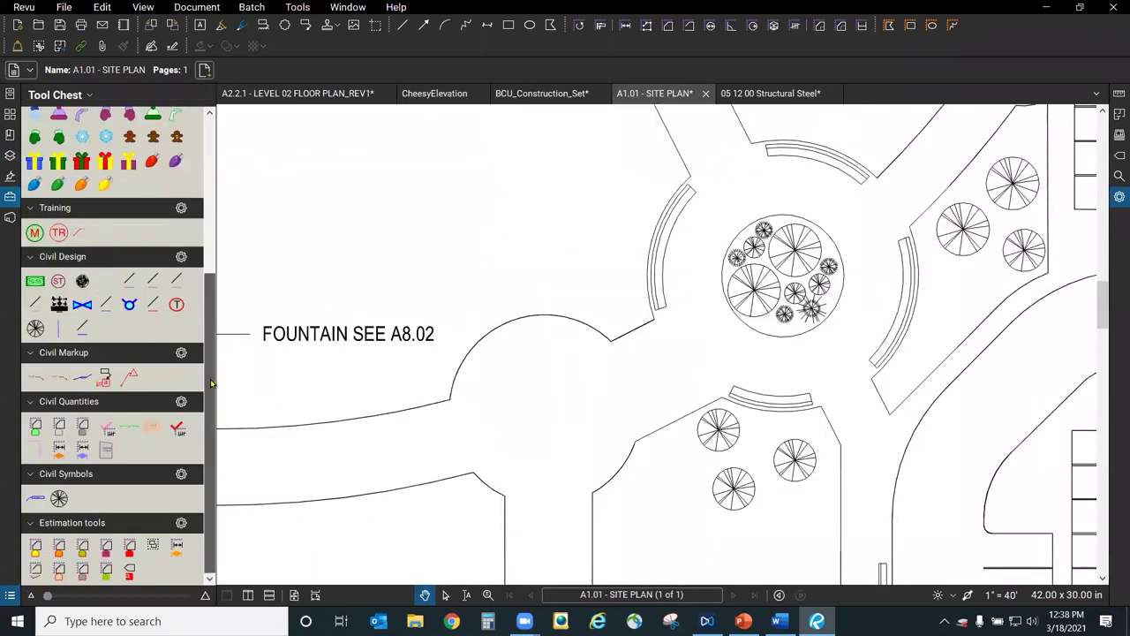
pyautogui.scroll(5, 199, 202)
pyautogui.scroll(1, 198, 194)
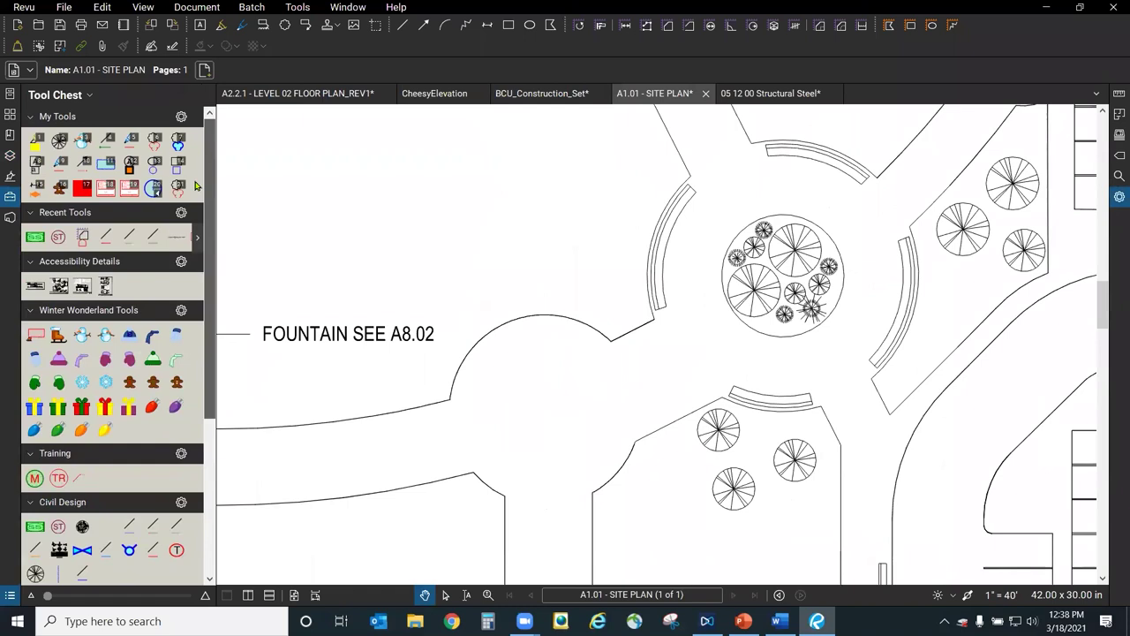
# Keep the BluebeamTricks profile active and scroll the Tool Chest to Civil Symbols and Estimation.
pyautogui.click(23, 7)
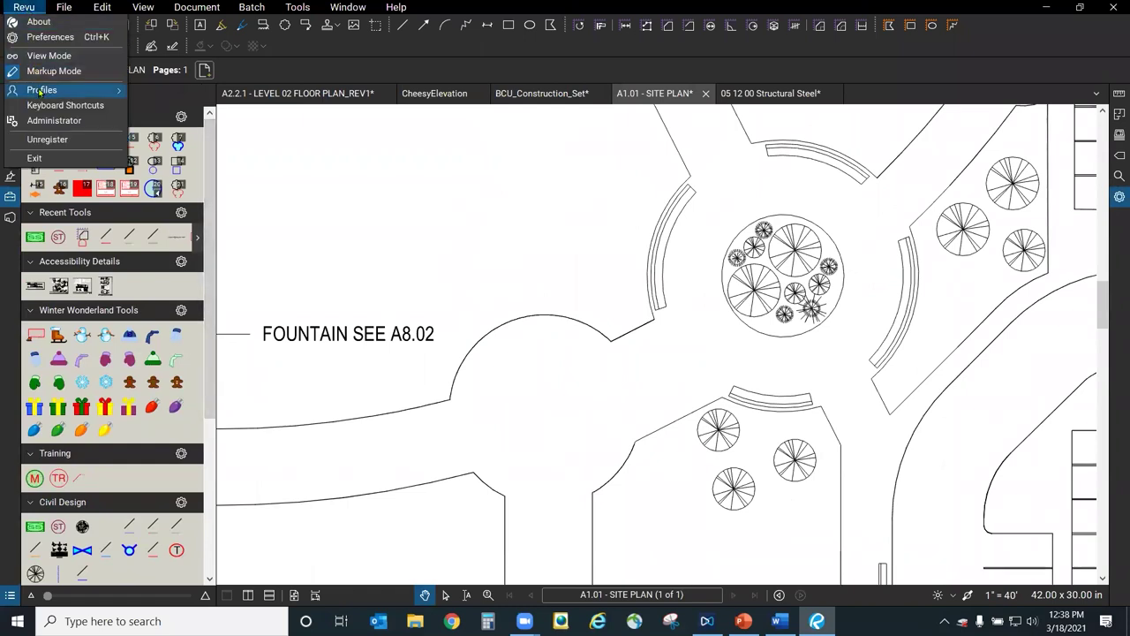
pyautogui.moveTo(67, 92)
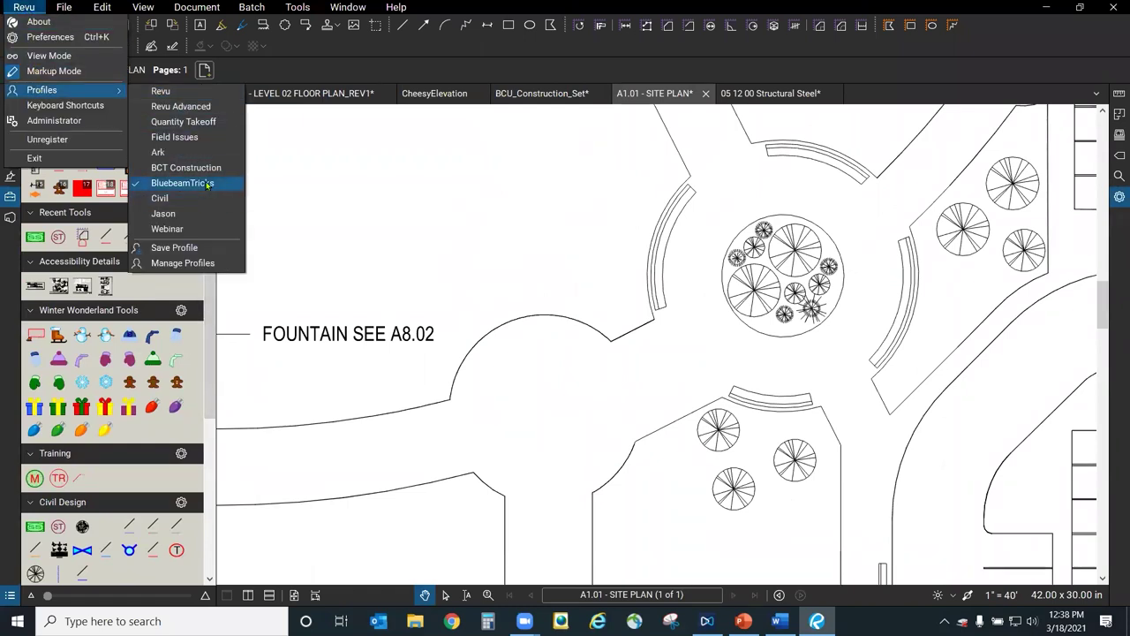
pyautogui.click(218, 185)
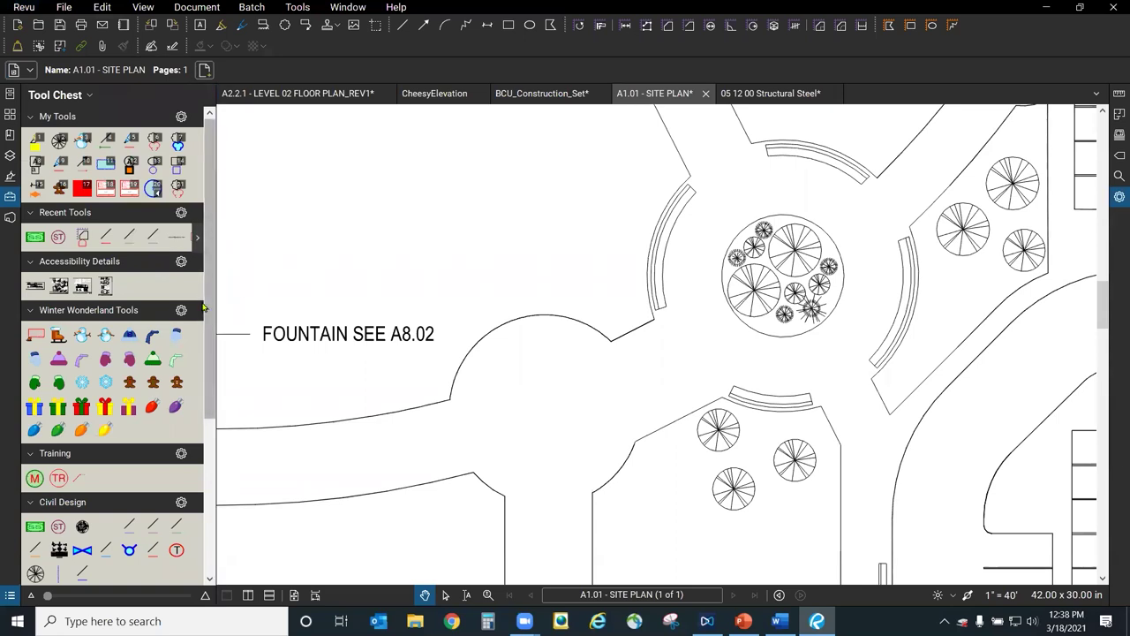
pyautogui.moveTo(209, 298); pyautogui.dragTo(218, 468)
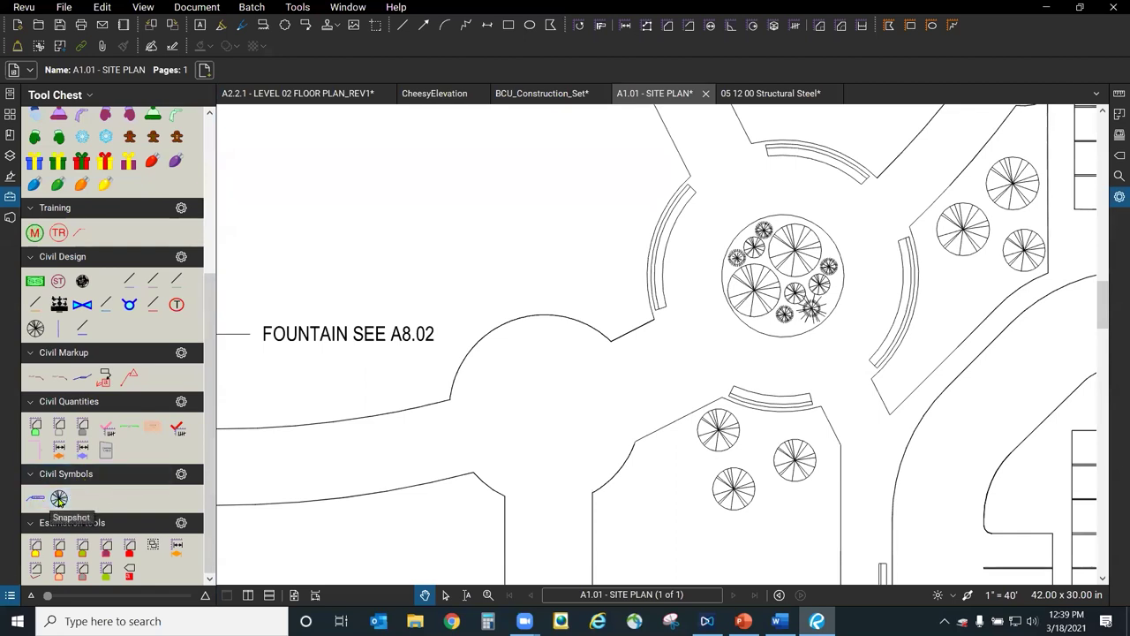
# Place a Civil Symbols tree beside the fountain plaza.
pyautogui.click(58, 499)
pyautogui.click(559, 310)
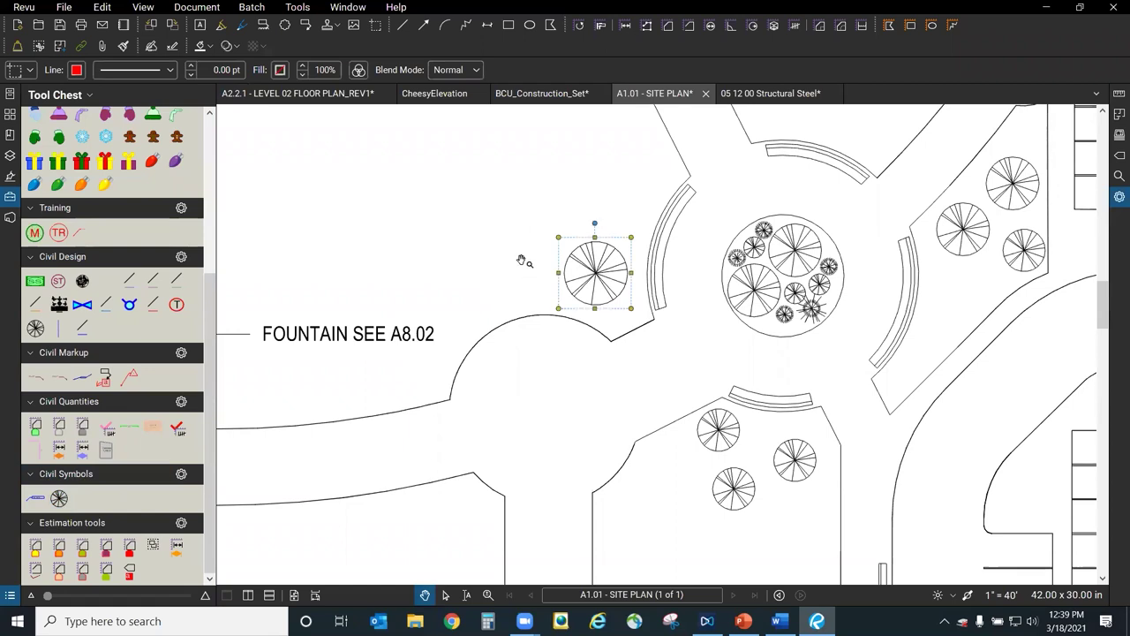
pyautogui.click(523, 261)
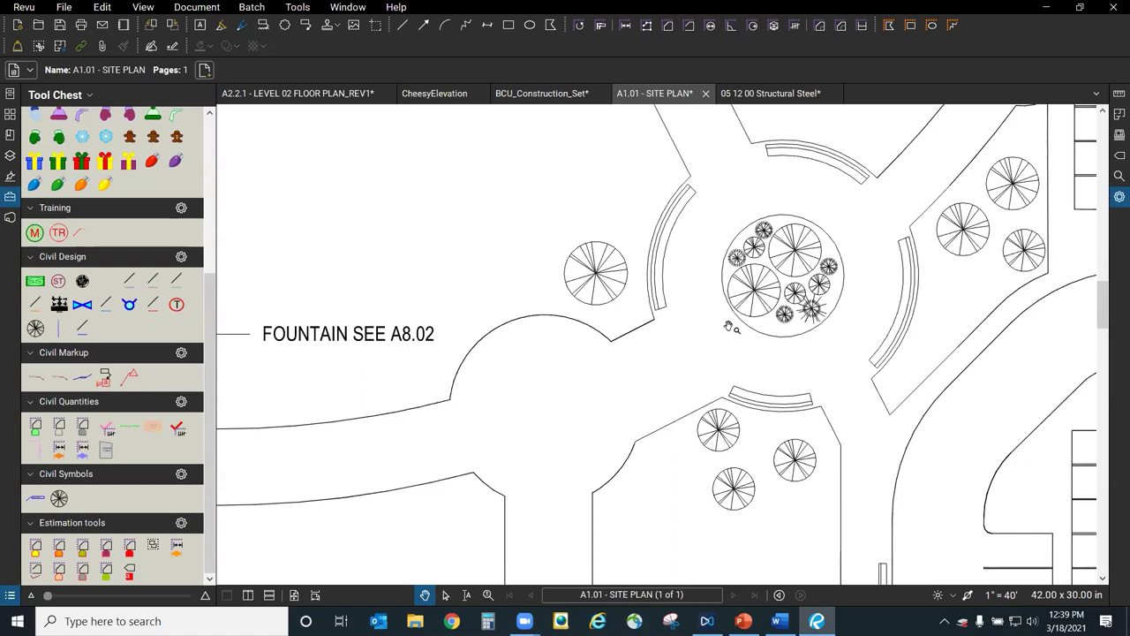
# Capture a snapshot of one tree symbol with Edit > Snapshot.
pyautogui.scroll(4, 821, 318)
pyautogui.scroll(4, 814, 268)
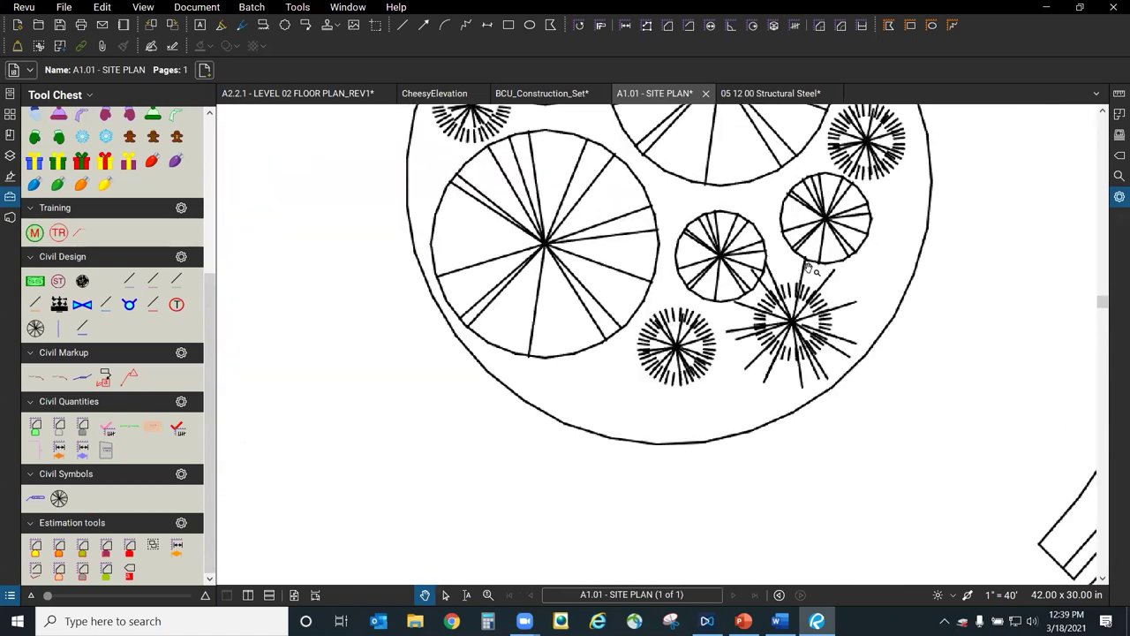
pyautogui.click(101, 10)
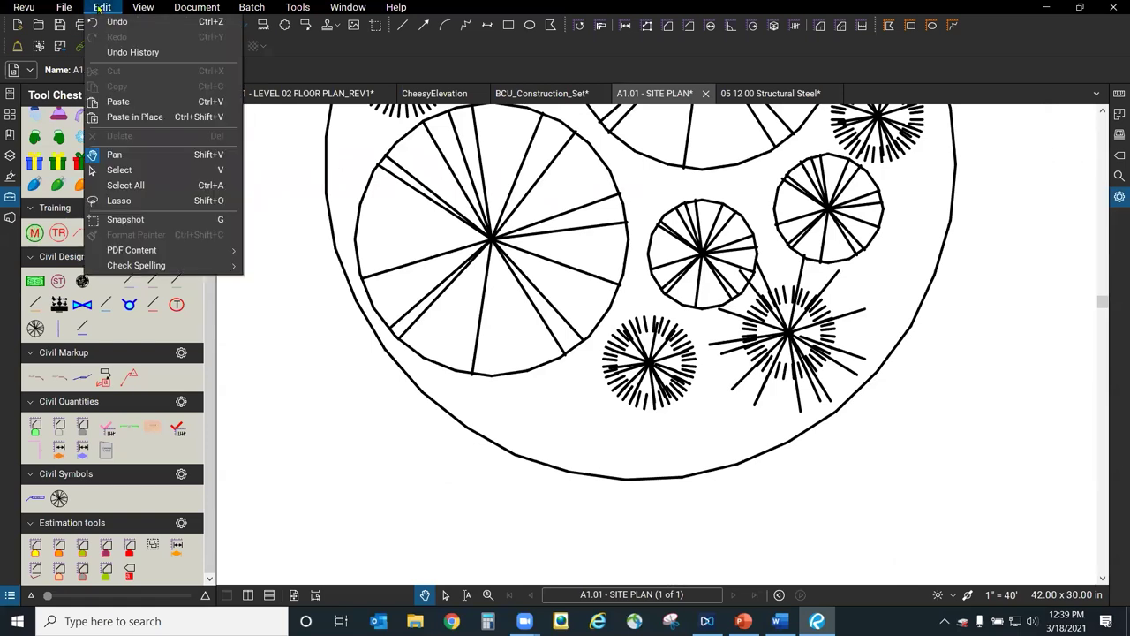
pyautogui.click(153, 220)
pyautogui.scroll(-5, 340, 351)
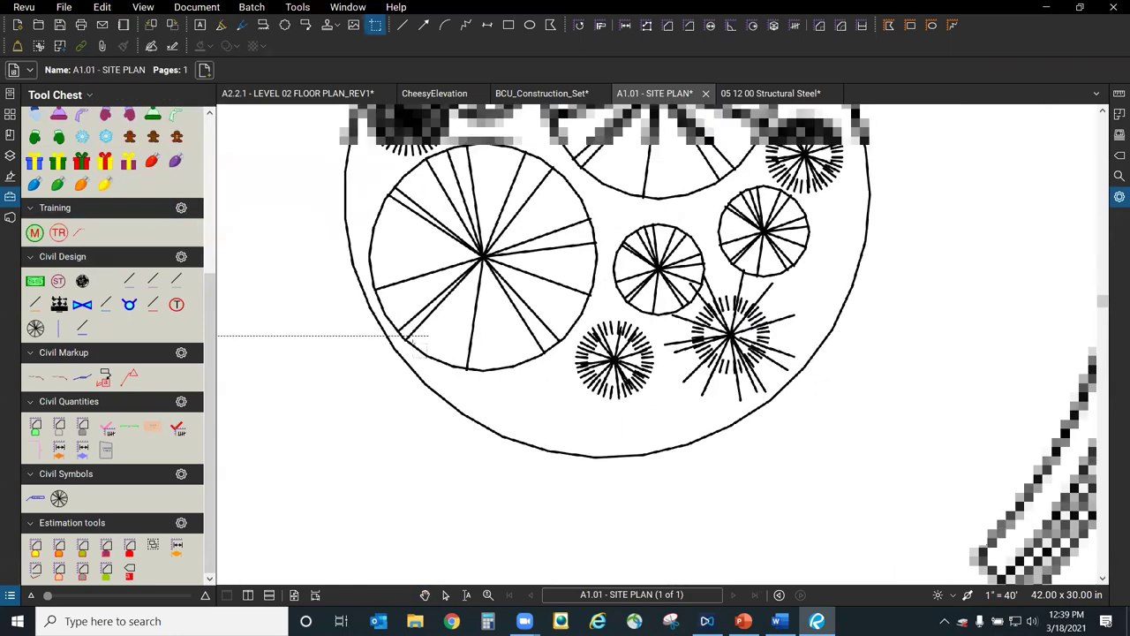
pyautogui.scroll(-5, 340, 351)
pyautogui.scroll(2, 853, 330)
pyautogui.scroll(3, 966, 273)
pyautogui.scroll(3, 777, 380)
pyautogui.scroll(1, 777, 379)
pyautogui.moveTo(602, 201); pyautogui.dragTo(980, 560)
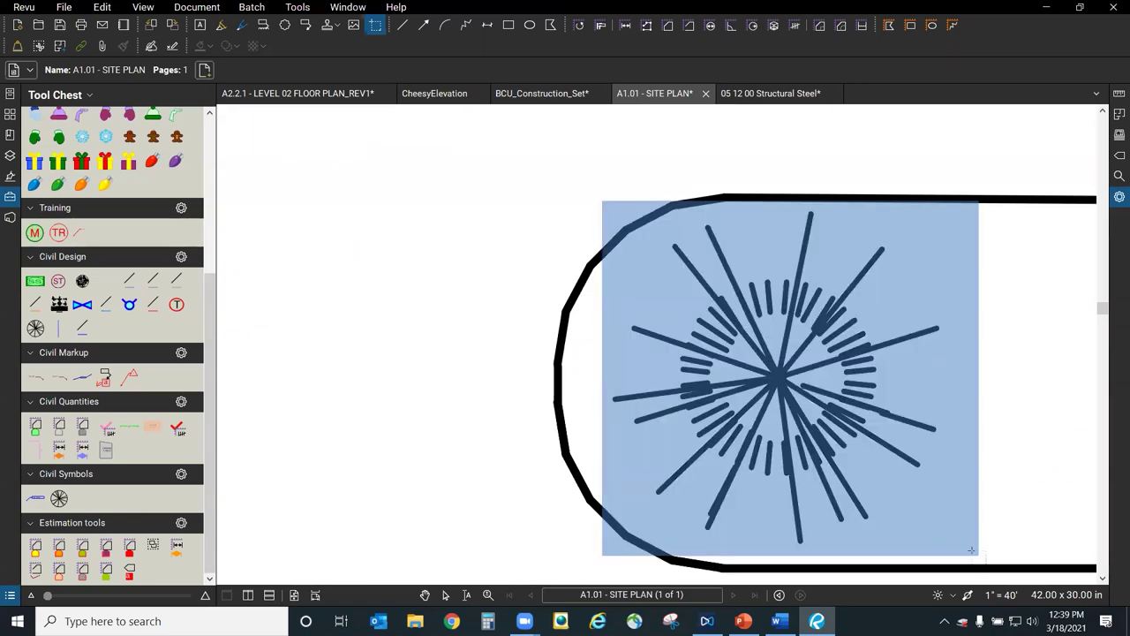
# Paste the tree snapshot, move it toward the road, delete it, and open a new web tab.
pyautogui.scroll(-6, 926, 357)
pyautogui.hotkey('ctrl', 'v')
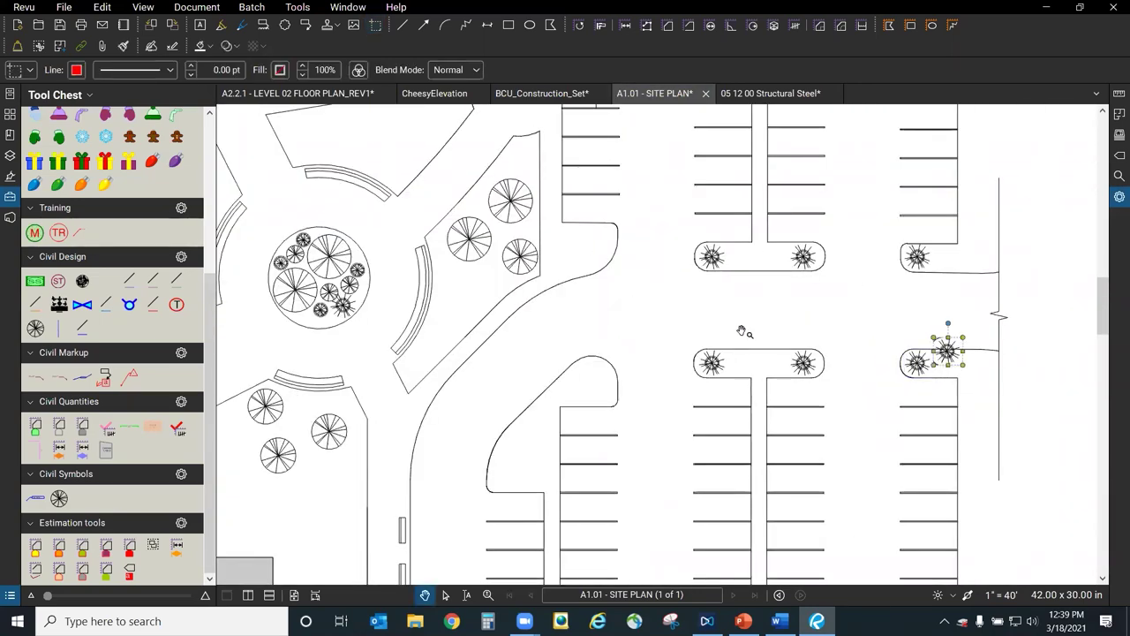
pyautogui.moveTo(954, 361); pyautogui.dragTo(666, 316)
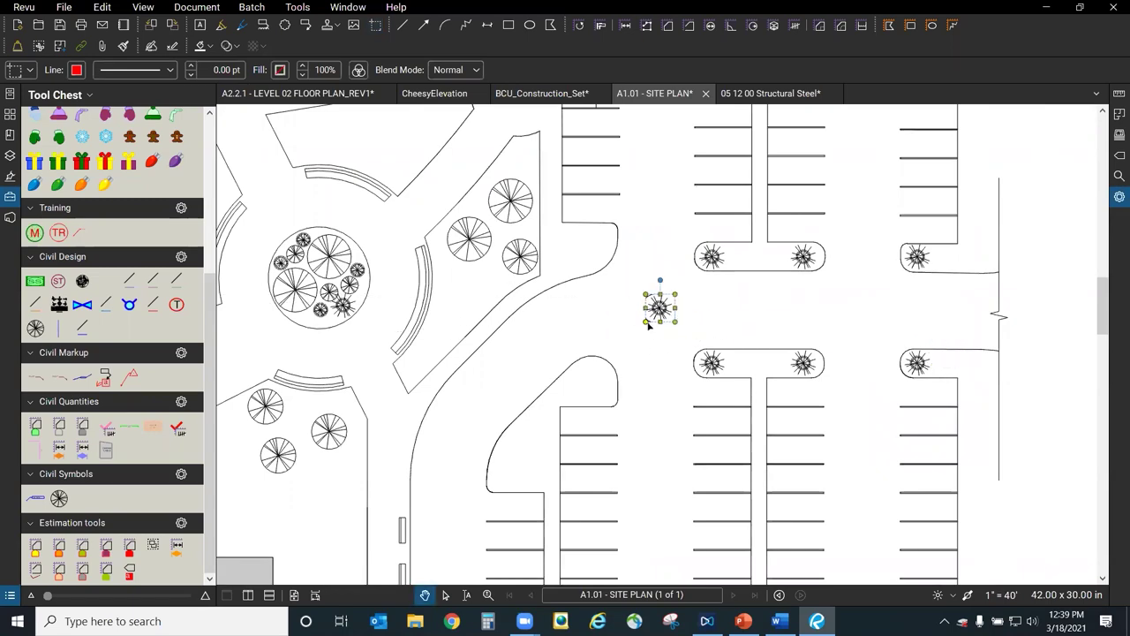
pyautogui.scroll(3, 649, 322)
pyautogui.press('Delete')
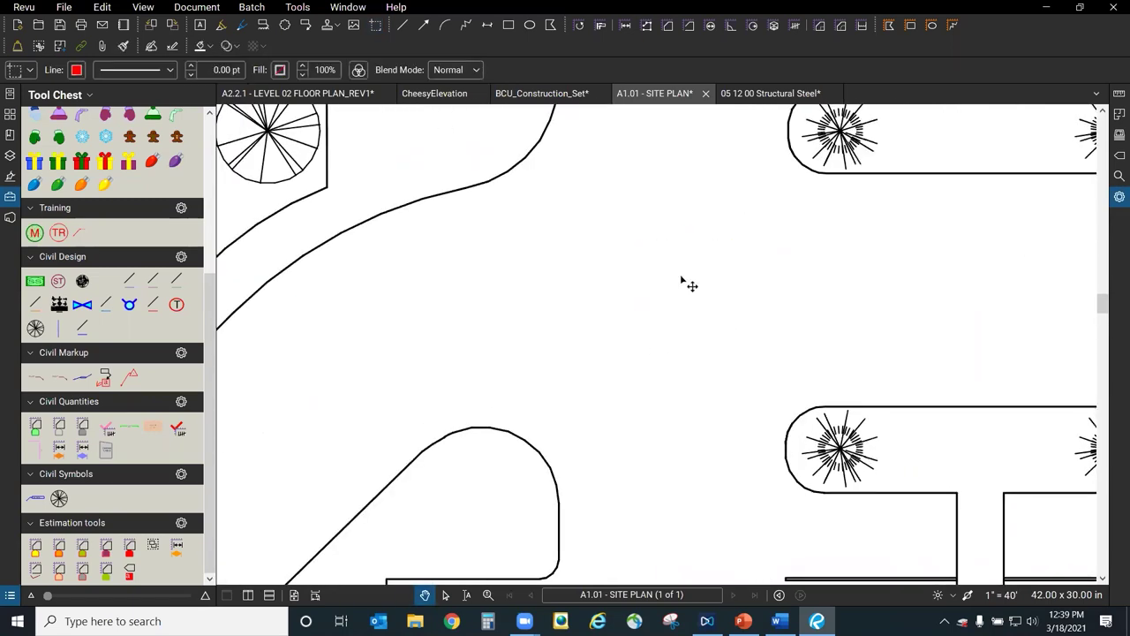
pyautogui.scroll(-2, 694, 286)
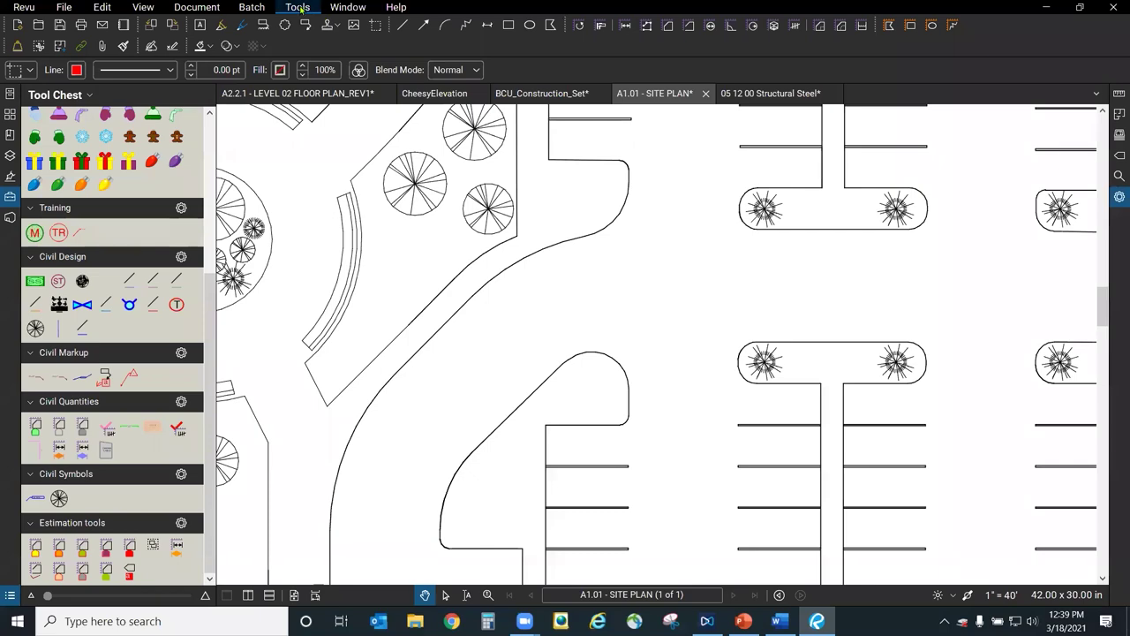
pyautogui.click(348, 7)
pyautogui.click(352, 54)
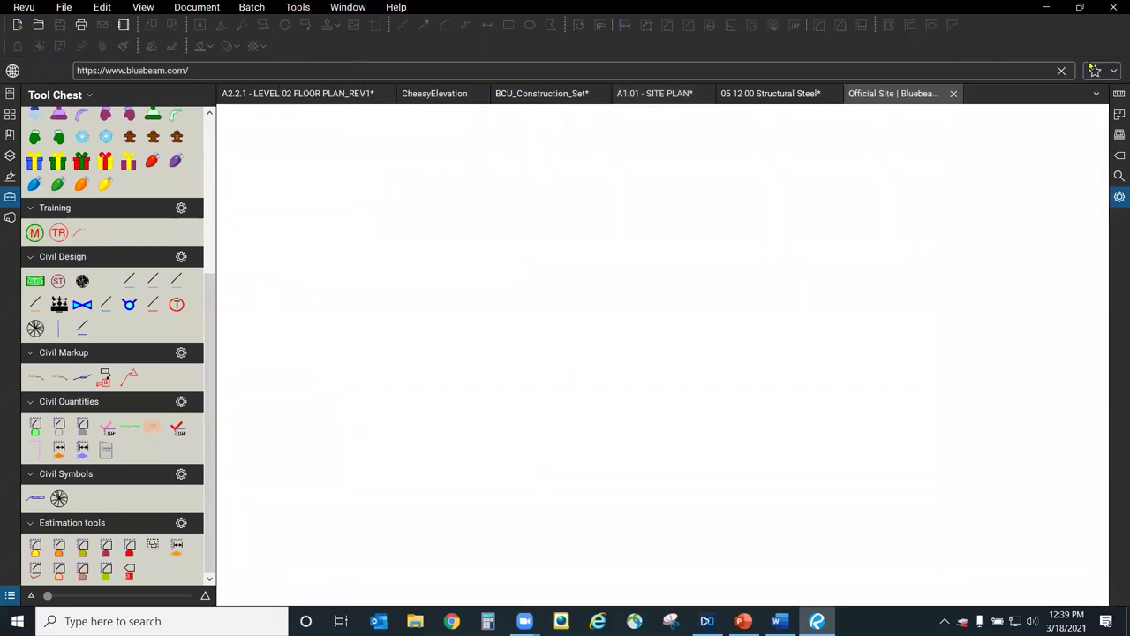
# Browse the Revu Extensions favourite page to the Architecture / Landscape tool sets, then close that tab.
pyautogui.click(1095, 70)
pyautogui.click(981, 133)
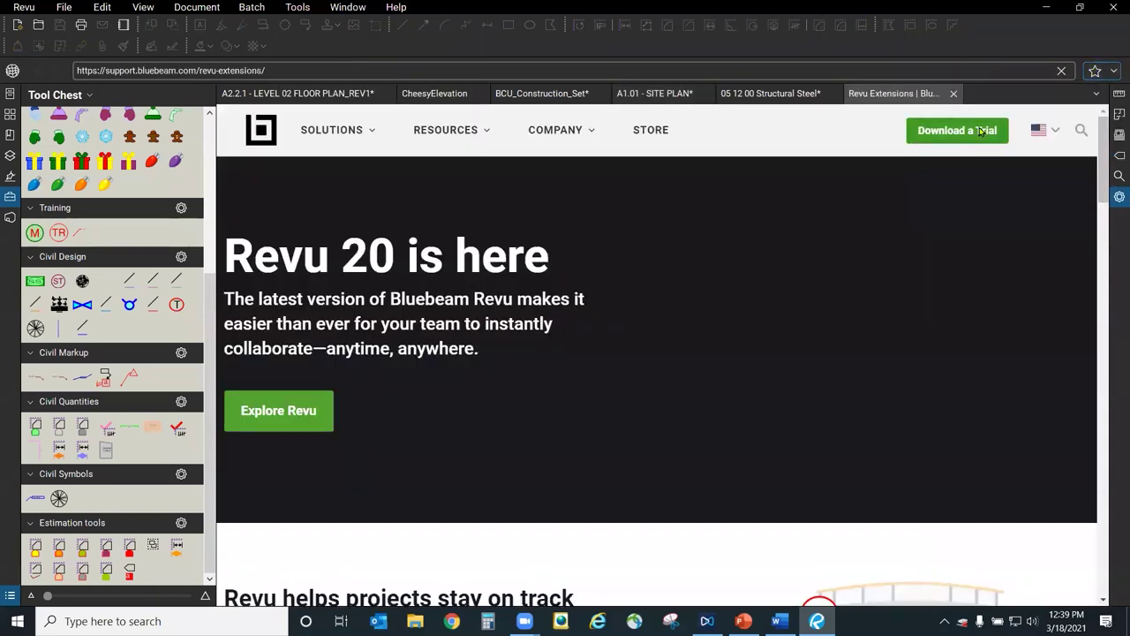
pyautogui.scroll(-1, 1074, 227)
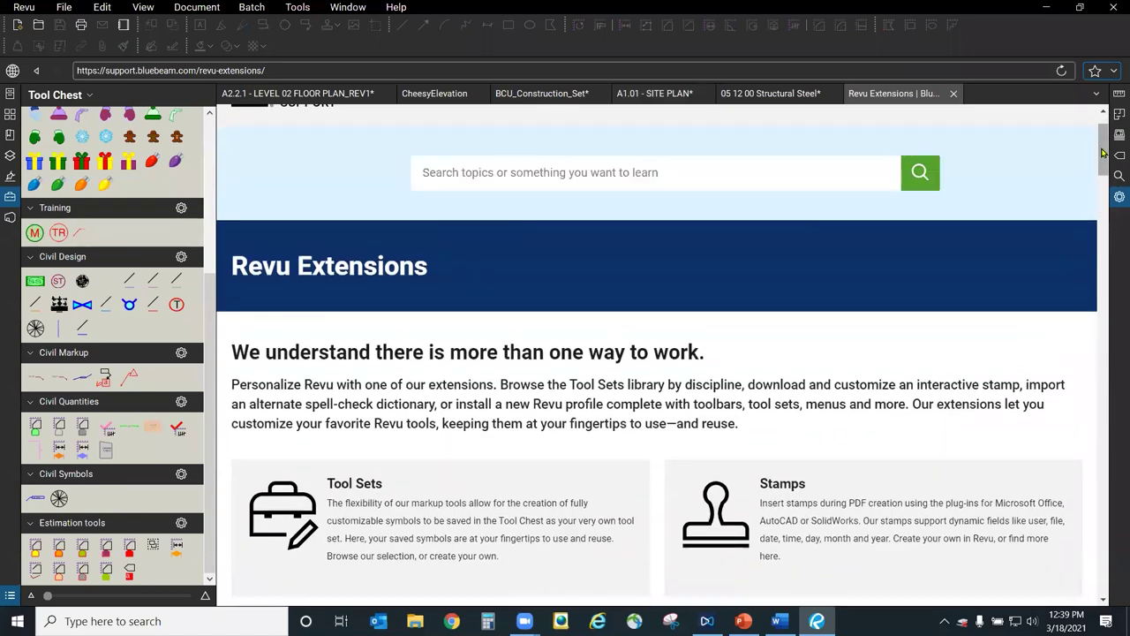
pyautogui.scroll(-10, 1093, 274)
pyautogui.scroll(-1, 1093, 274)
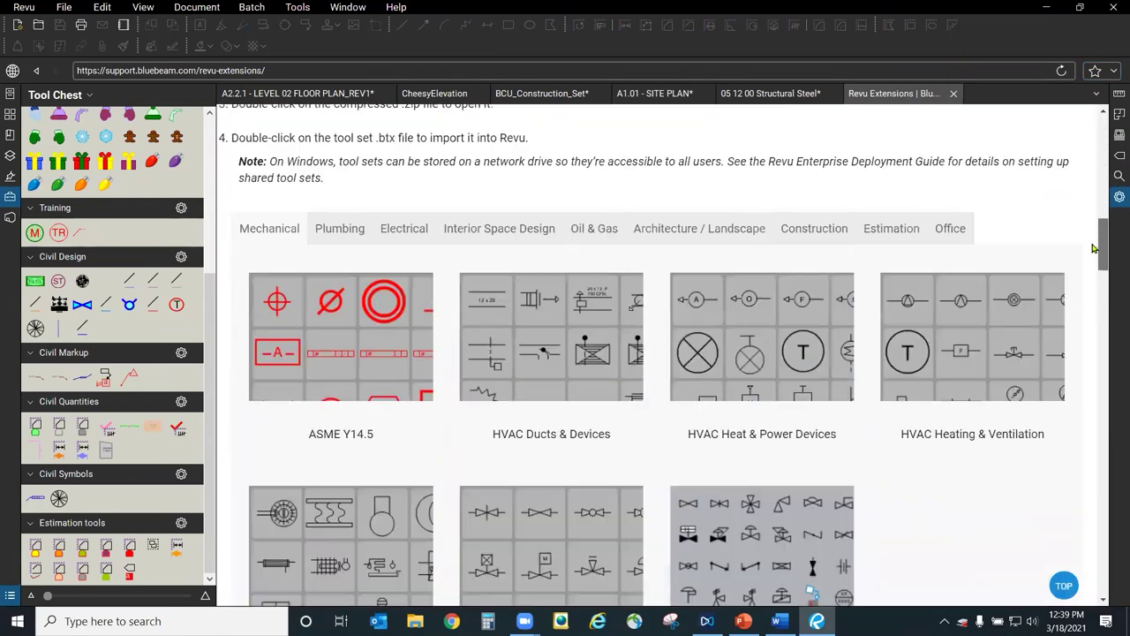
pyautogui.click(696, 233)
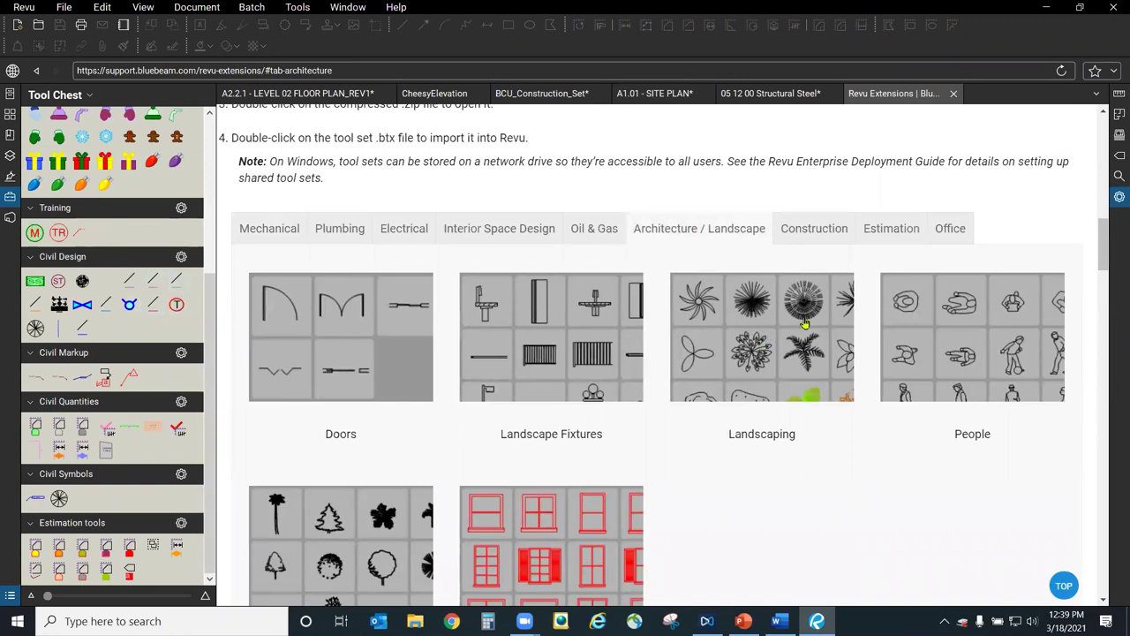
pyautogui.click(954, 92)
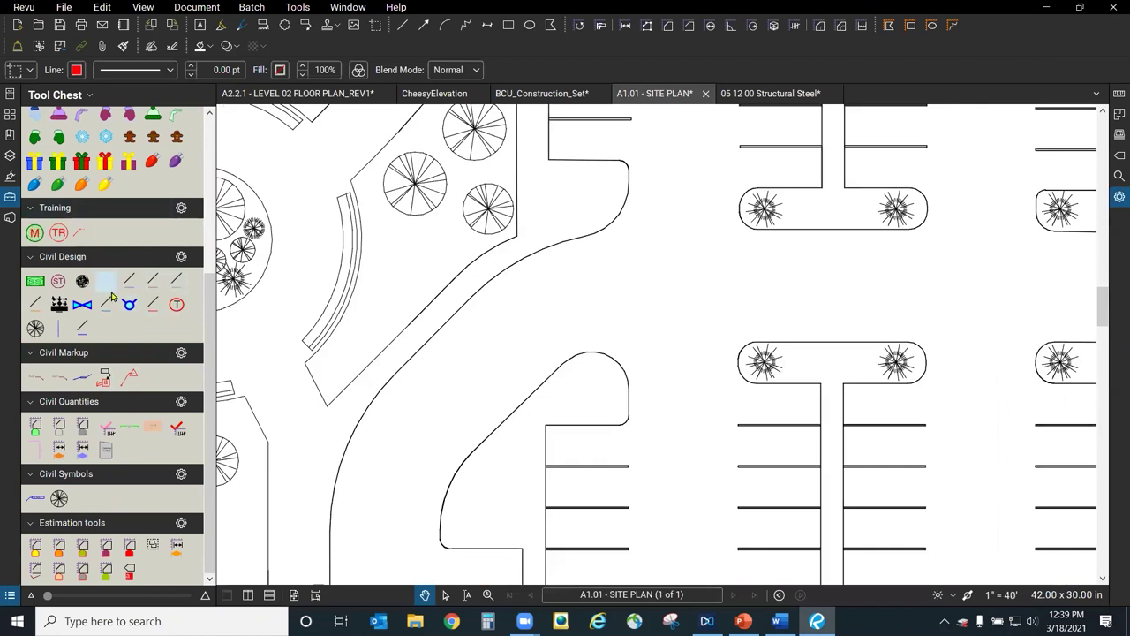
# Import landscaping_tools.btx from the Bluebeam folder via Manage Tool Sets, overwriting the existing set.
pyautogui.scroll(5, 106, 300)
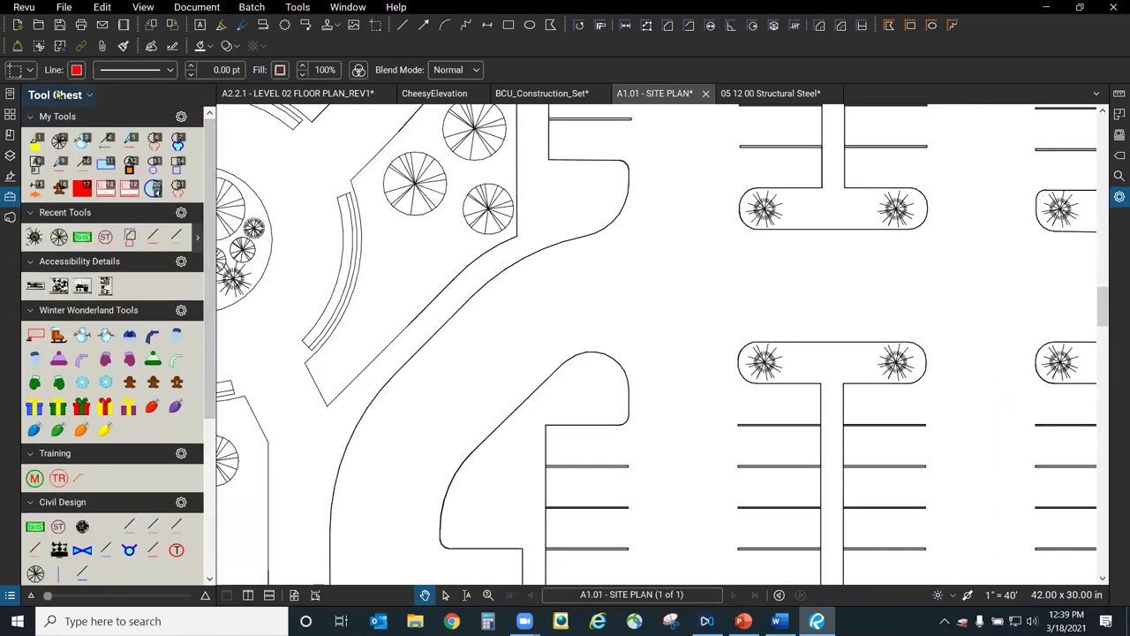
pyautogui.click(88, 95)
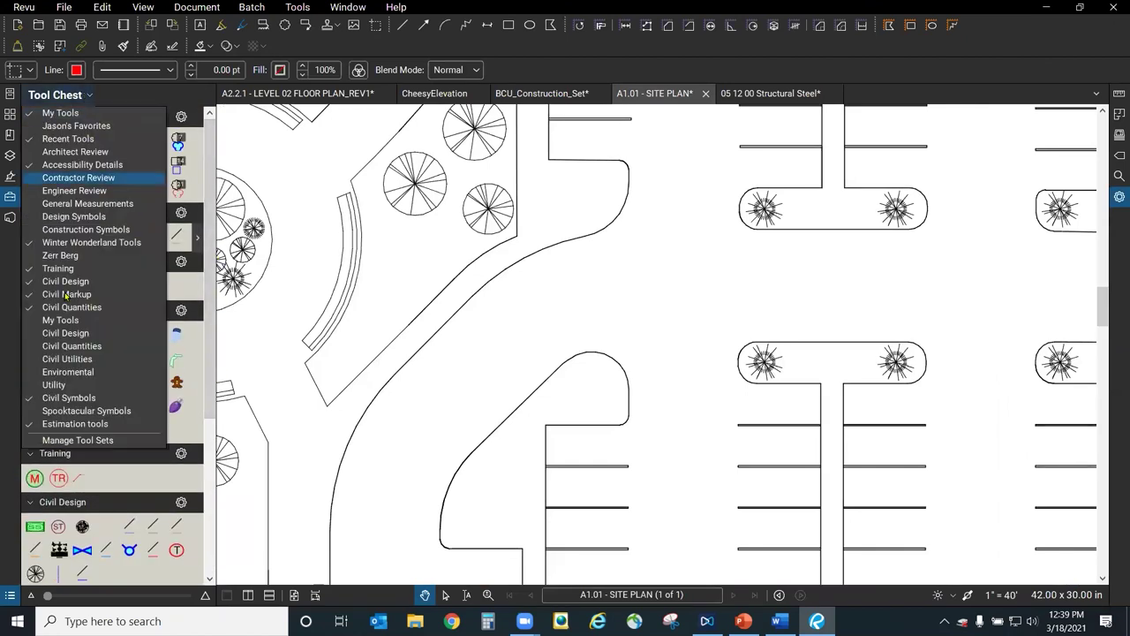
pyautogui.click(111, 440)
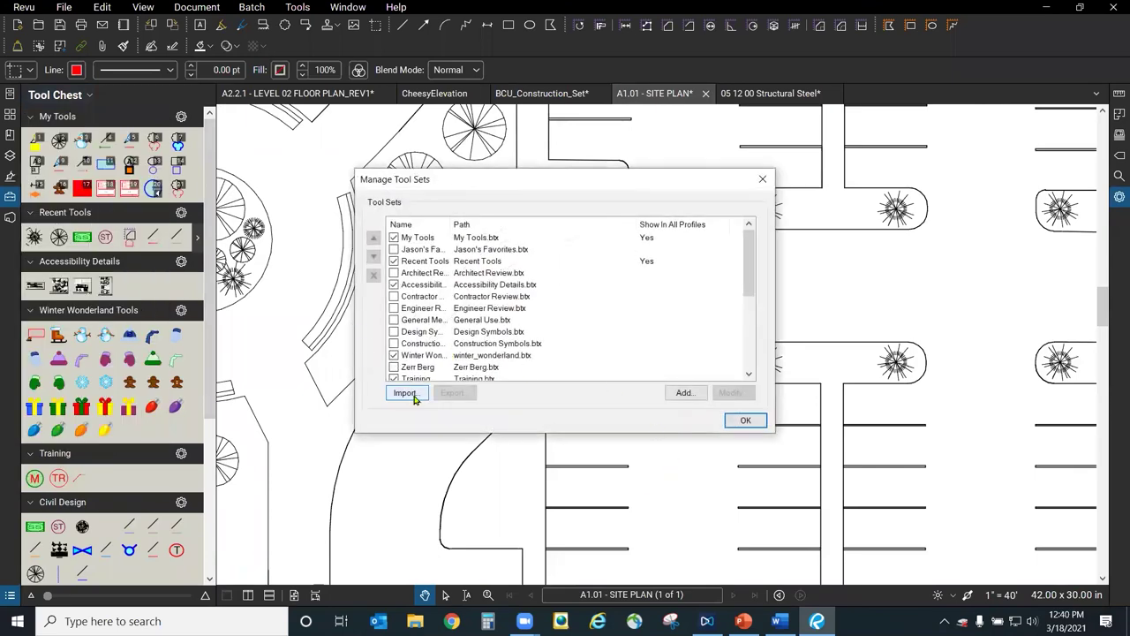
pyautogui.click(408, 393)
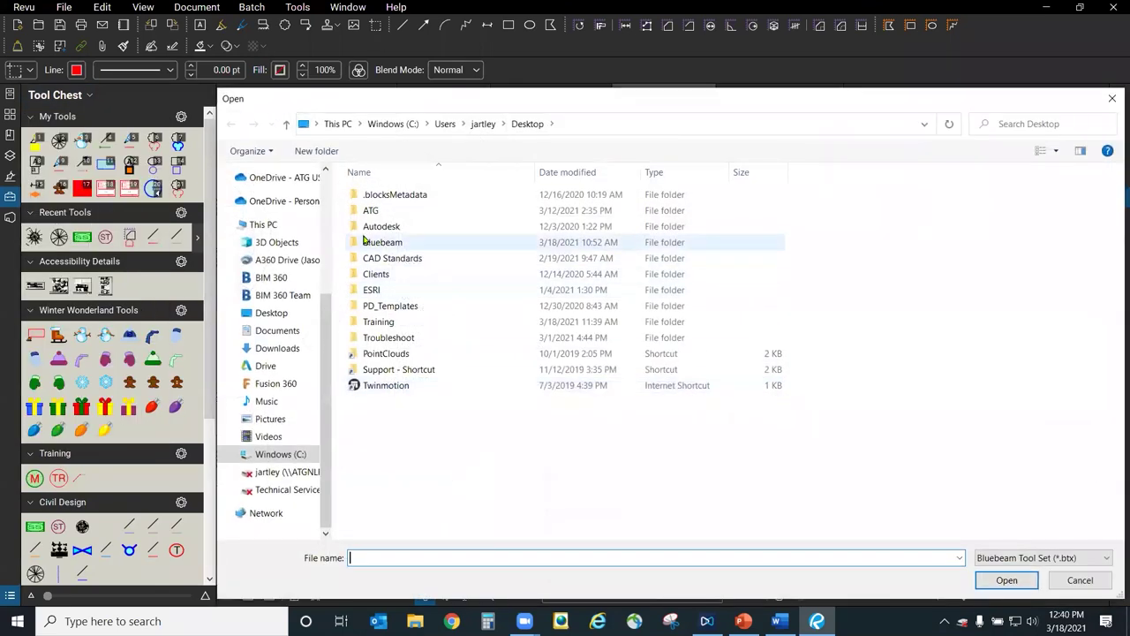
pyautogui.doubleClick(366, 238)
pyautogui.click(393, 422)
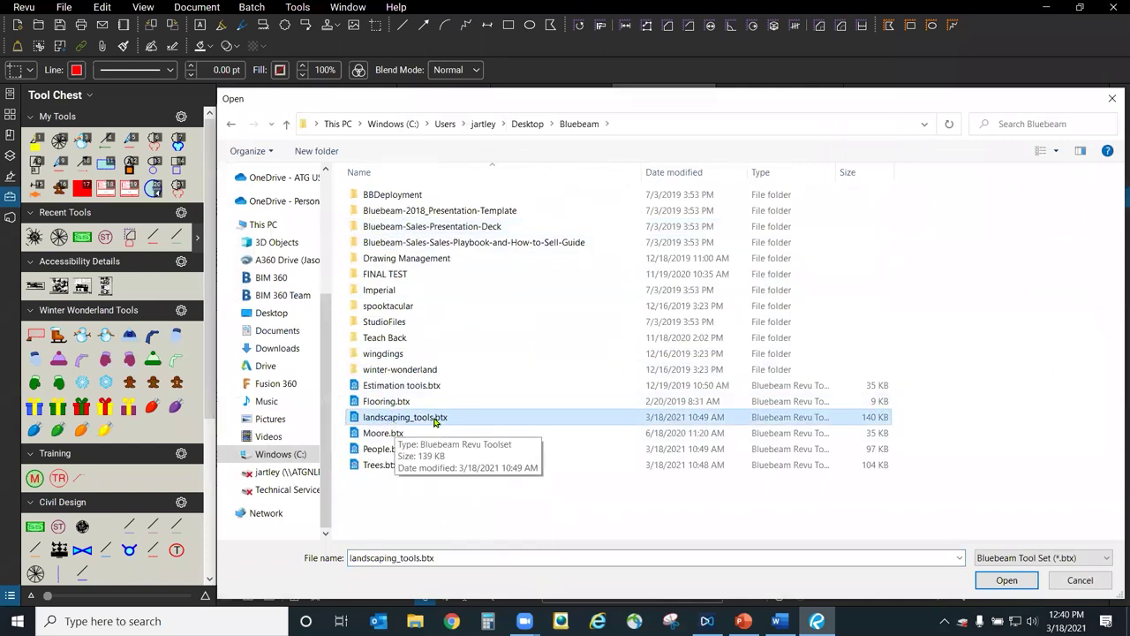
pyautogui.click(1007, 581)
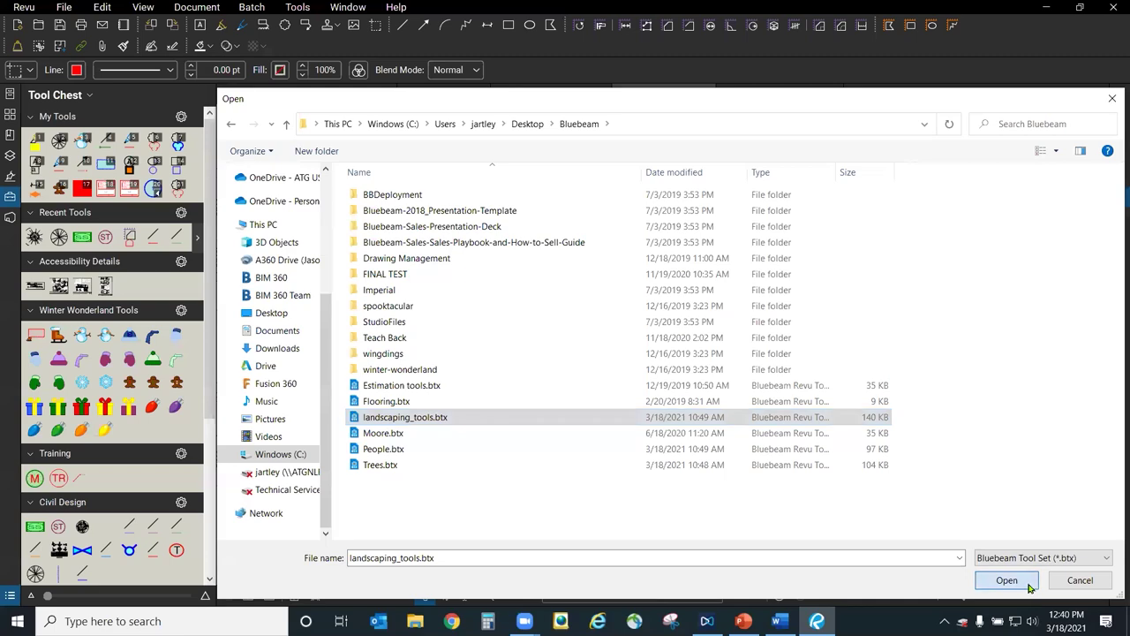
pyautogui.click(634, 324)
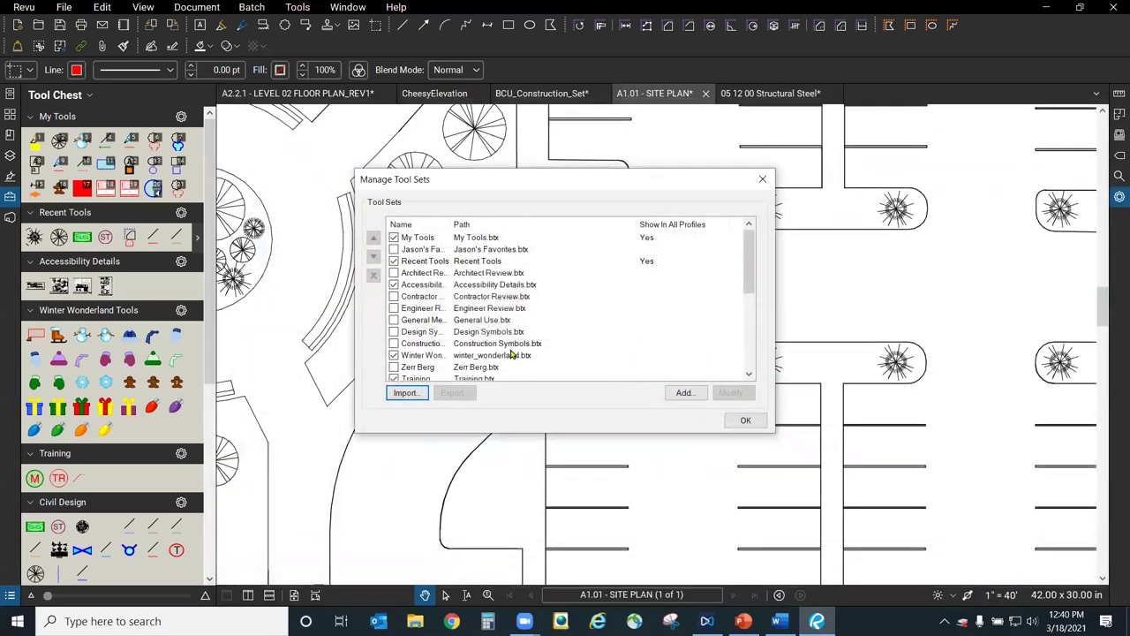
pyautogui.click(745, 420)
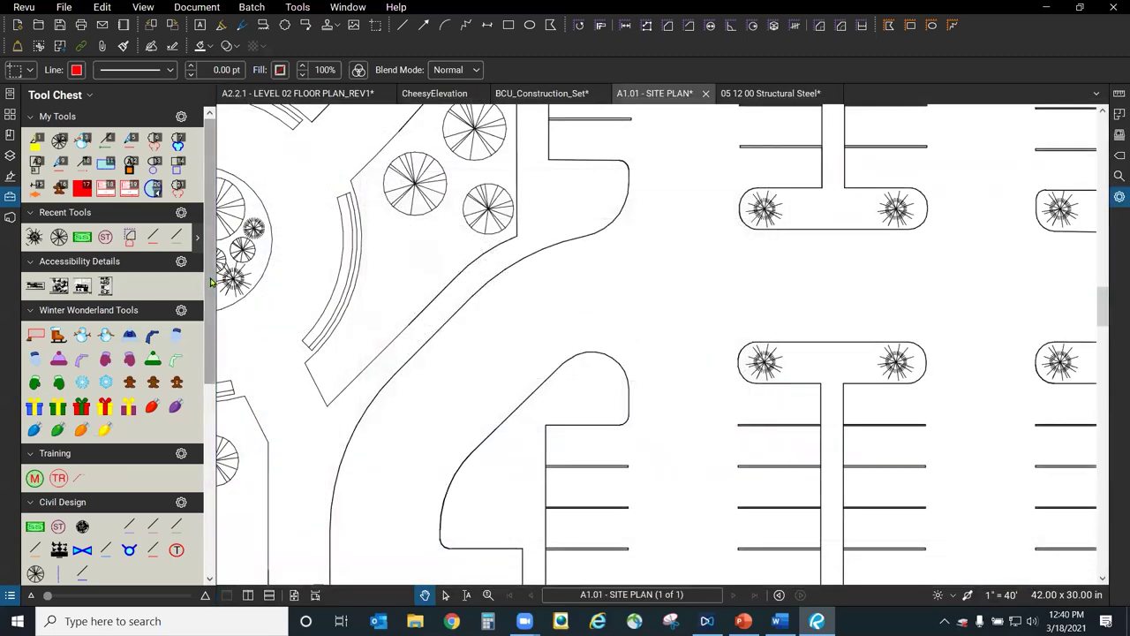
pyautogui.scroll(-5, 193, 487)
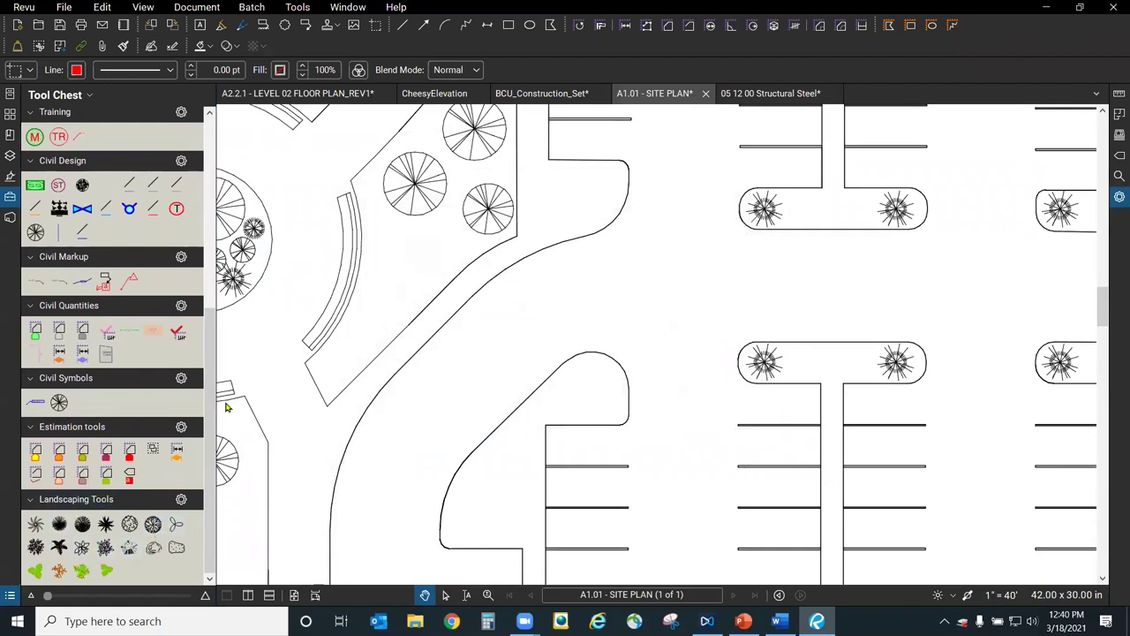
# Place a landscaping shrub in the planting bed, shrink it and move it down into place.
pyautogui.click(123, 528)
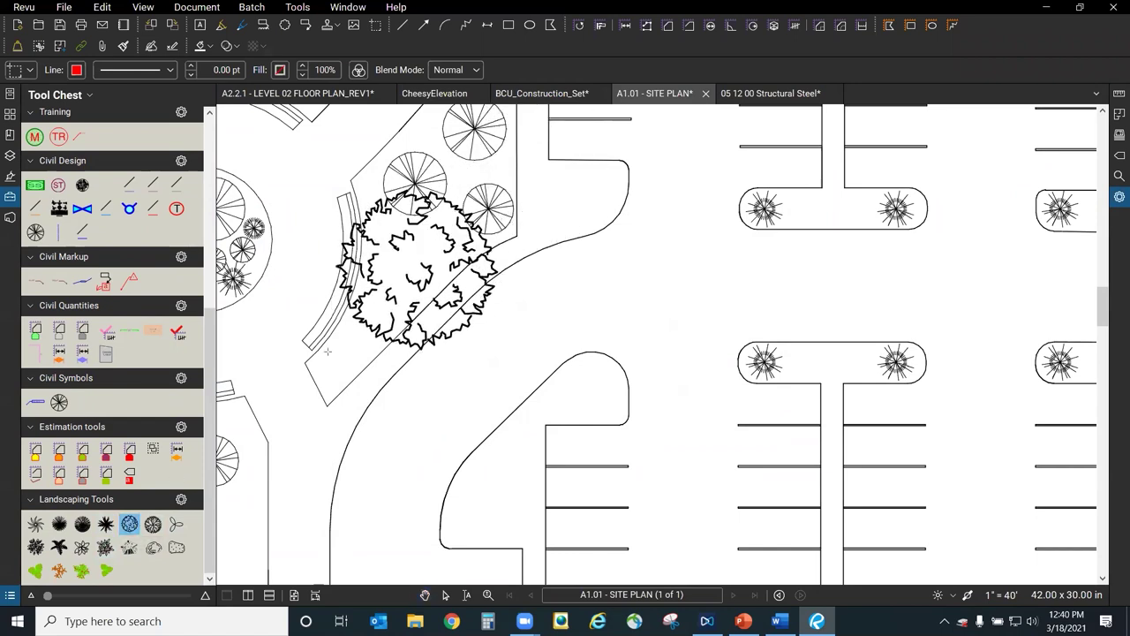
pyautogui.click(424, 262)
pyautogui.click(477, 352)
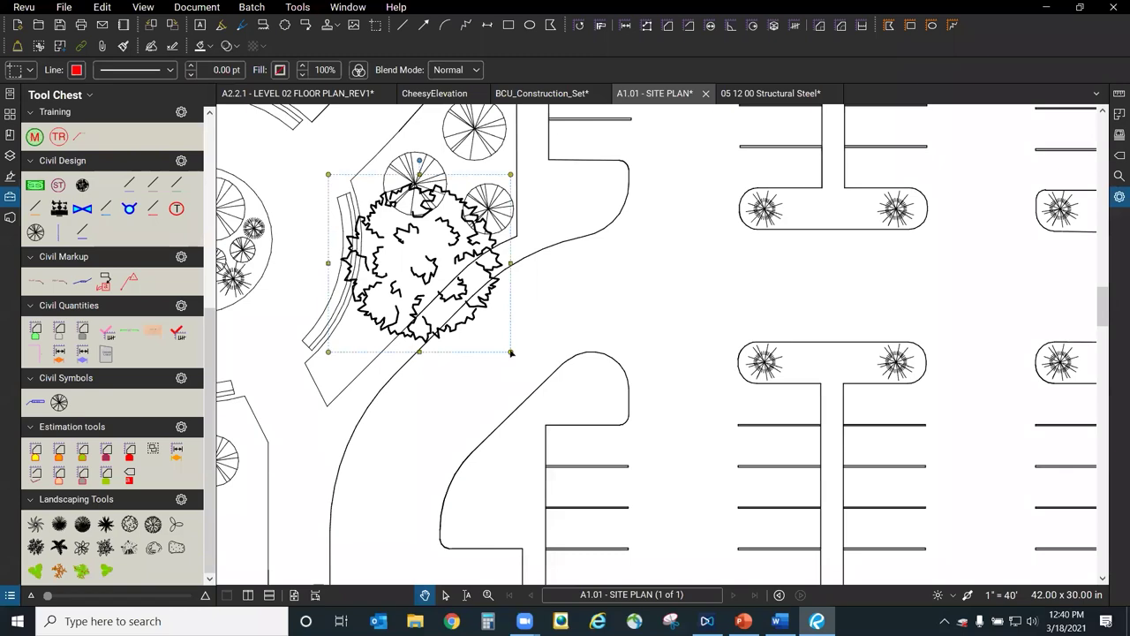
pyautogui.moveTo(511, 353); pyautogui.dragTo(415, 258)
pyautogui.moveTo(363, 212); pyautogui.dragTo(406, 257)
pyautogui.click(527, 358)
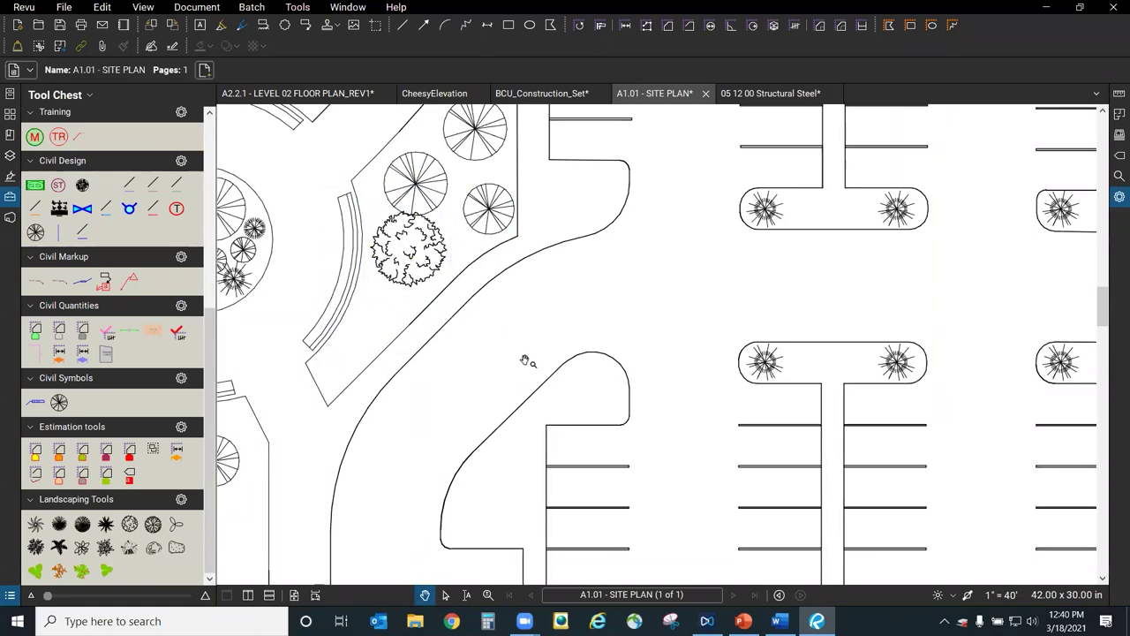
pyautogui.moveTo(527, 359); pyautogui.dragTo(633, 429)
# Place the orange branching tree and shrink it to fit the triangular bed.
pyautogui.click(214, 374)
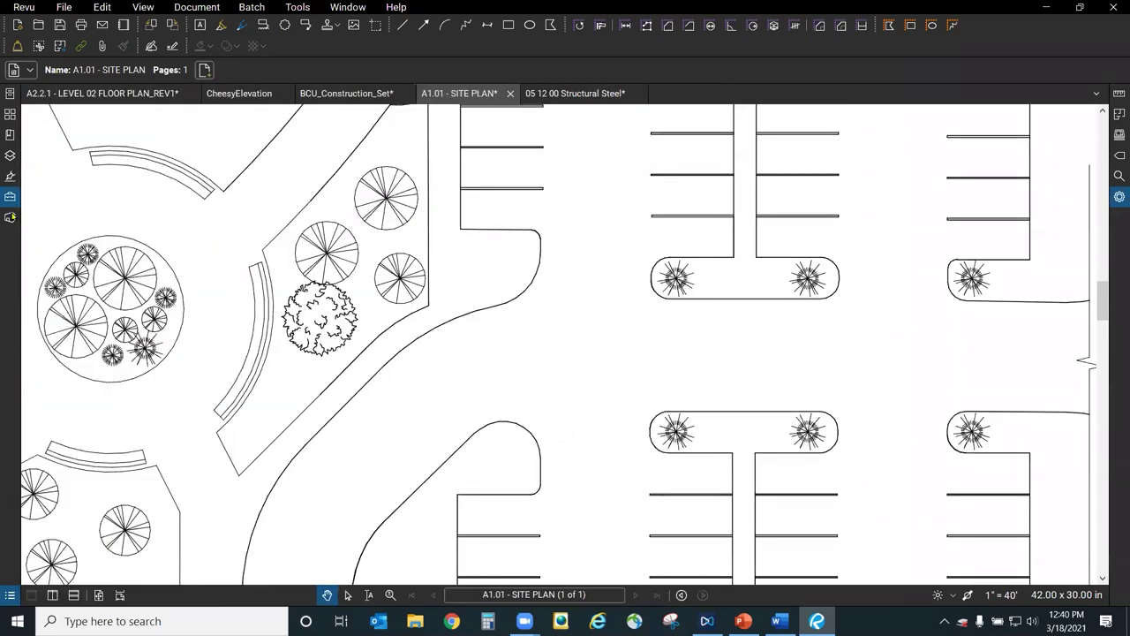
pyautogui.click(11, 198)
pyautogui.click(55, 572)
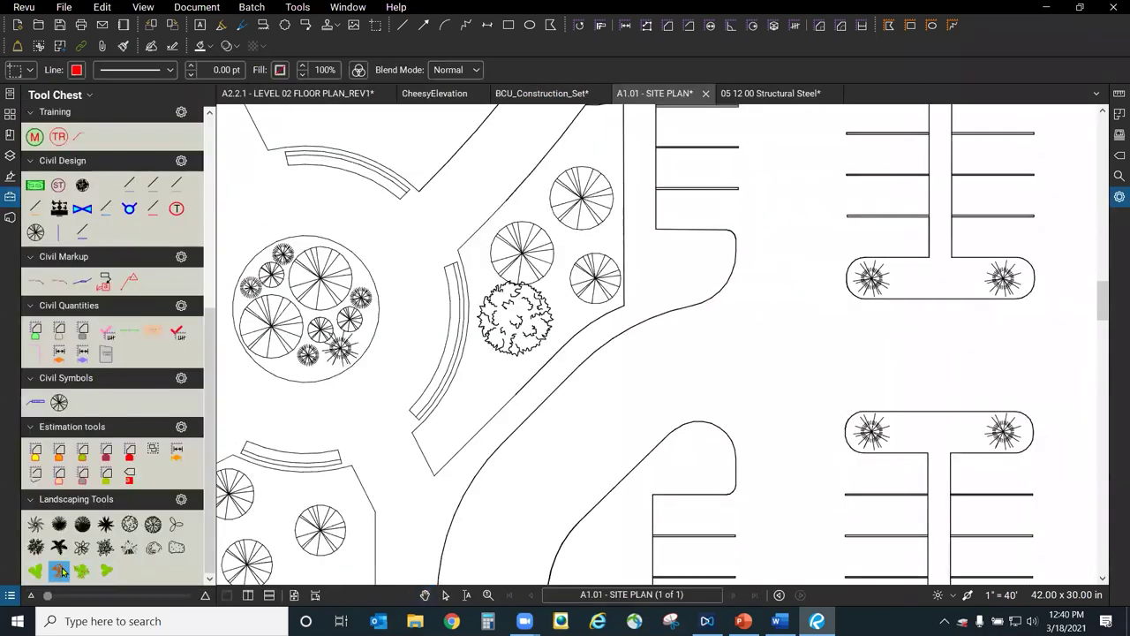
pyautogui.scroll(-3, 599, 427)
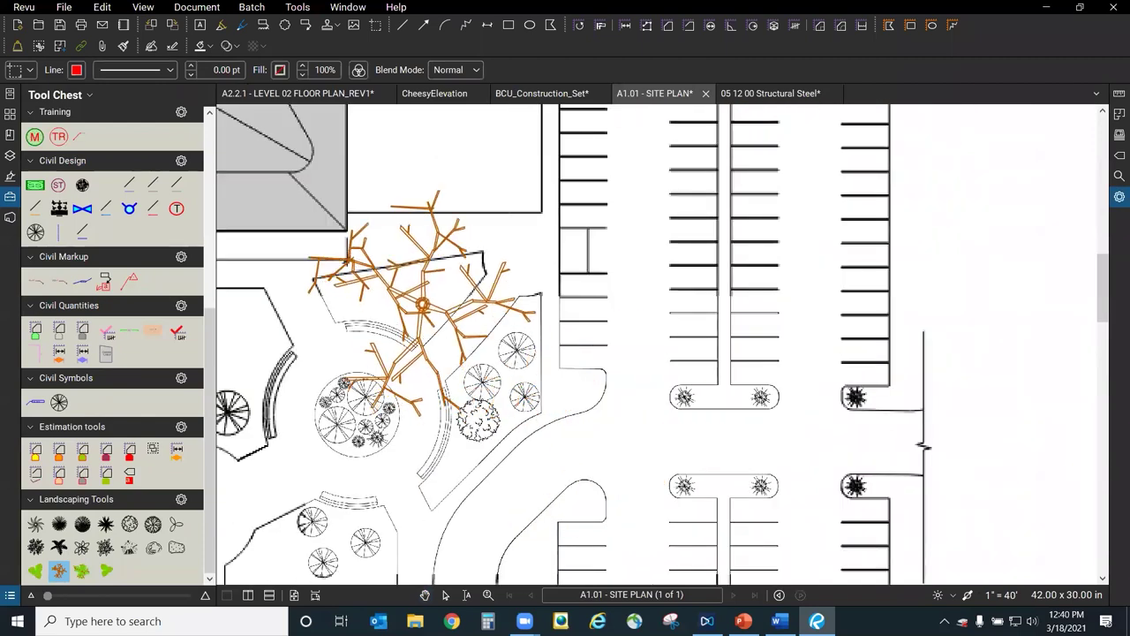
pyautogui.click(422, 298)
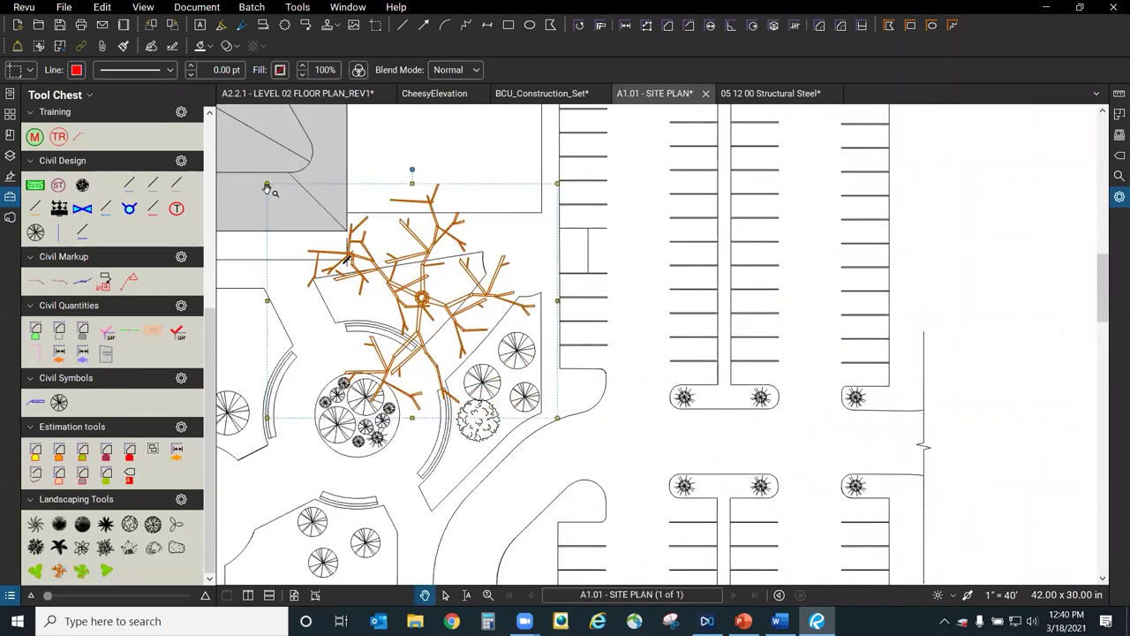
pyautogui.moveTo(267, 186); pyautogui.dragTo(422, 280)
pyautogui.scroll(2, 423, 281)
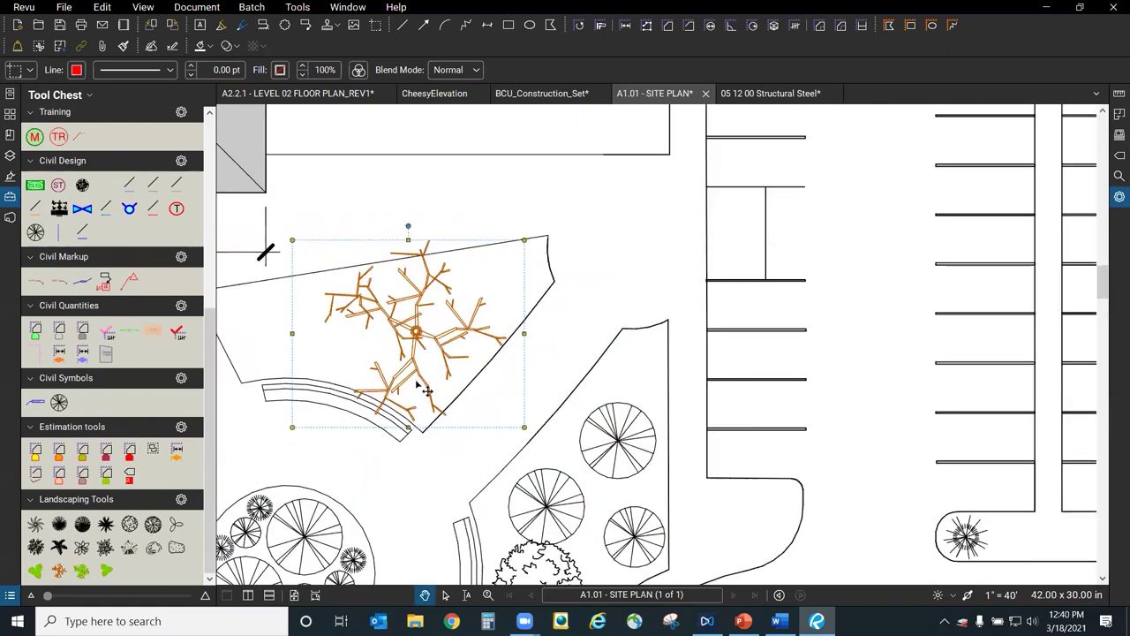
pyautogui.click(500, 378)
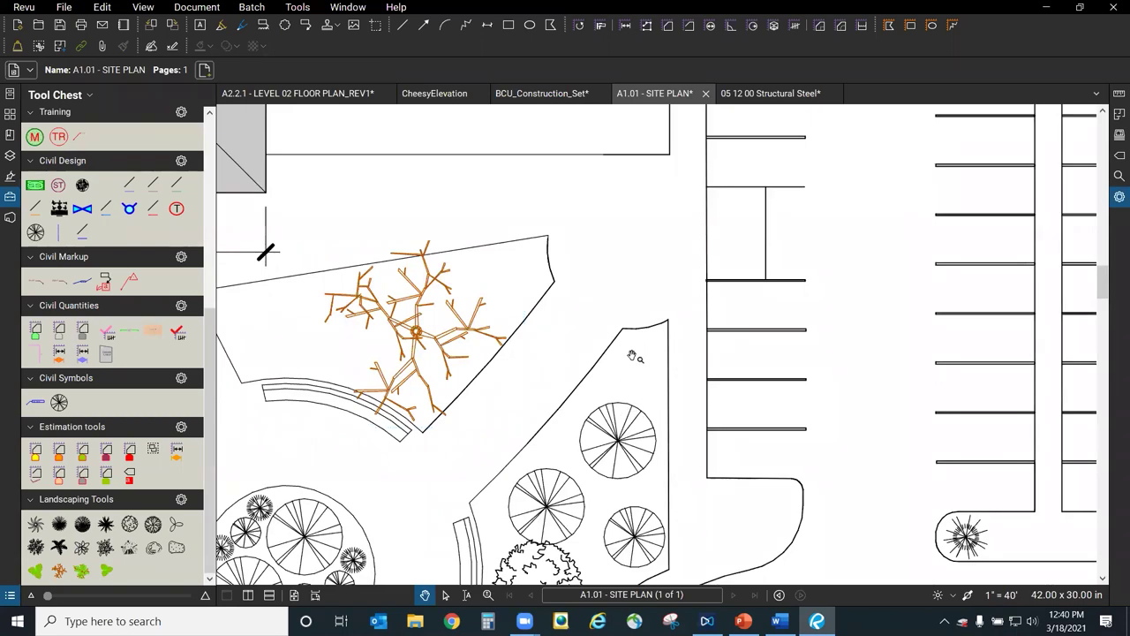
# Nudge the shrub slightly lower in its bed.
pyautogui.scroll(-2, 666, 239)
pyautogui.scroll(1, 565, 335)
pyautogui.scroll(1, 522, 358)
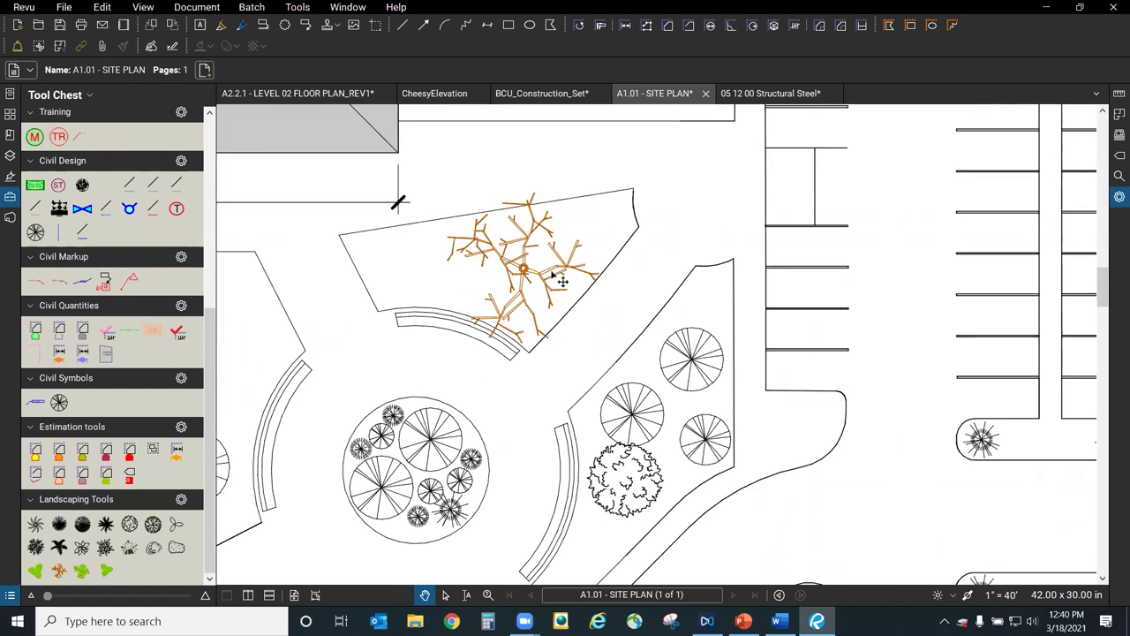
pyautogui.click(637, 486)
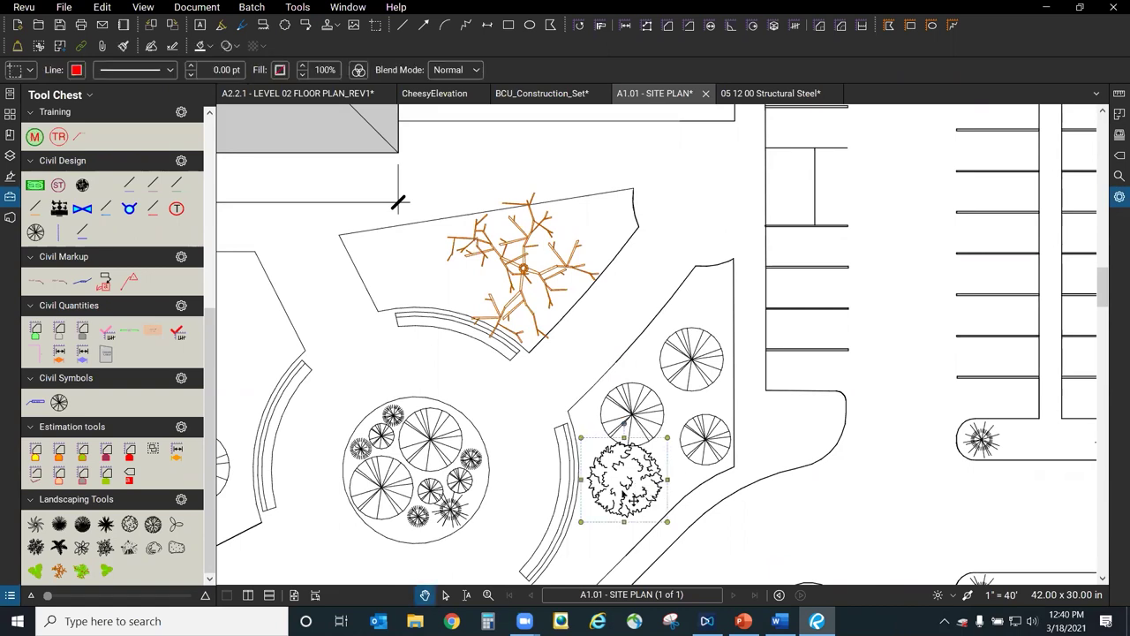
pyautogui.moveTo(639, 488); pyautogui.dragTo(635, 500)
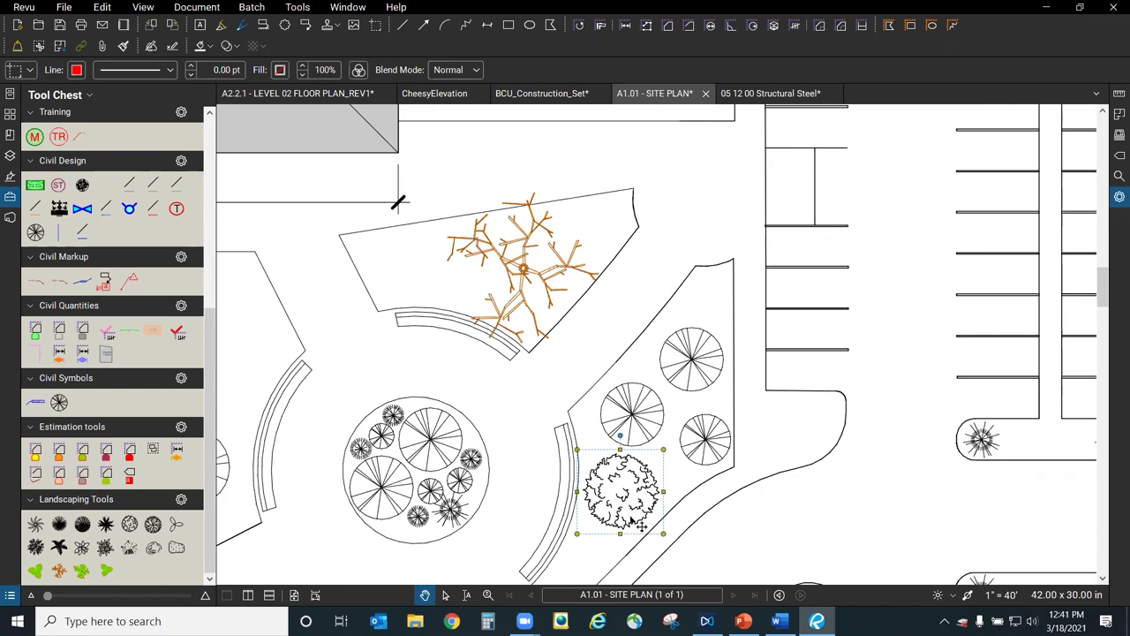
# Recolour the shrub from black to green with Change Colors.
pyautogui.click(1117, 197)
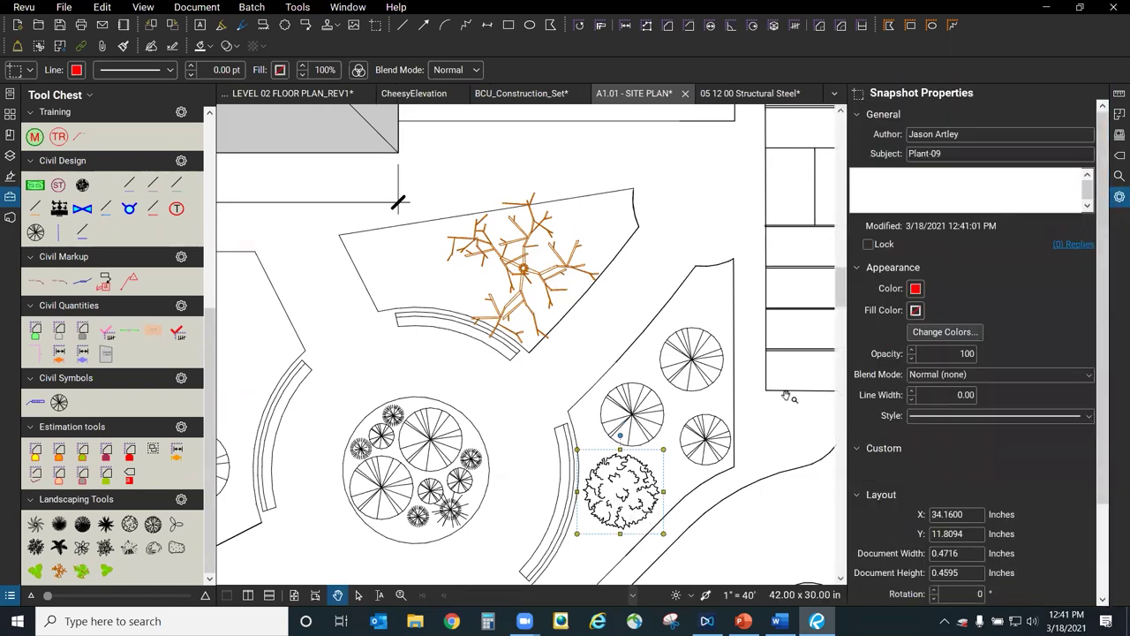
pyautogui.click(944, 332)
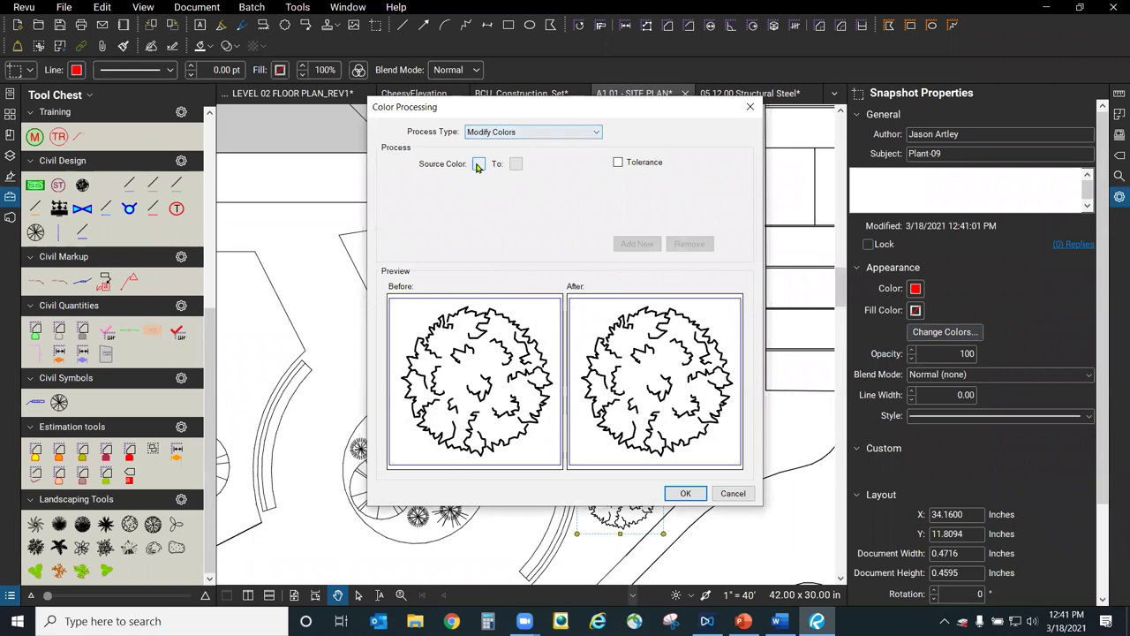
pyautogui.click(478, 164)
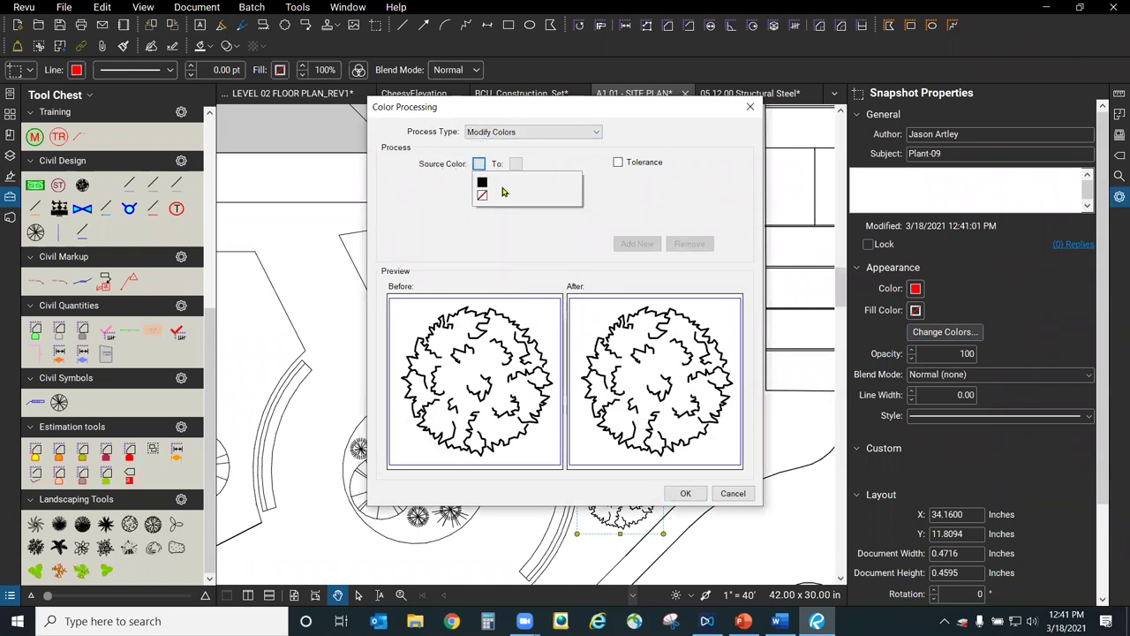
pyautogui.click(479, 188)
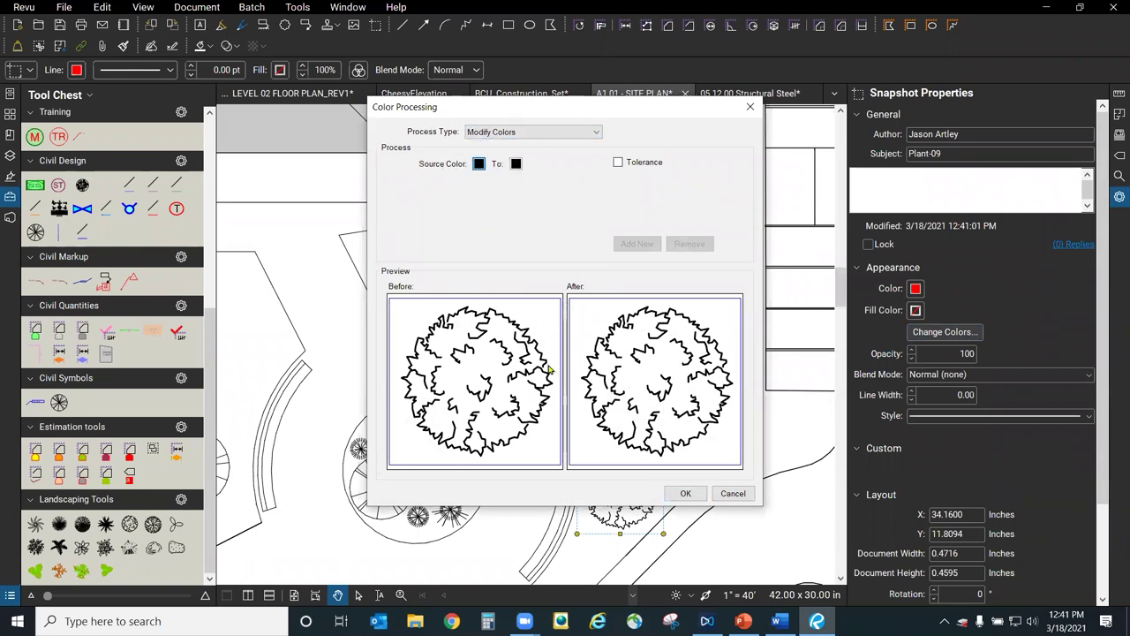
pyautogui.click(516, 165)
pyautogui.click(551, 212)
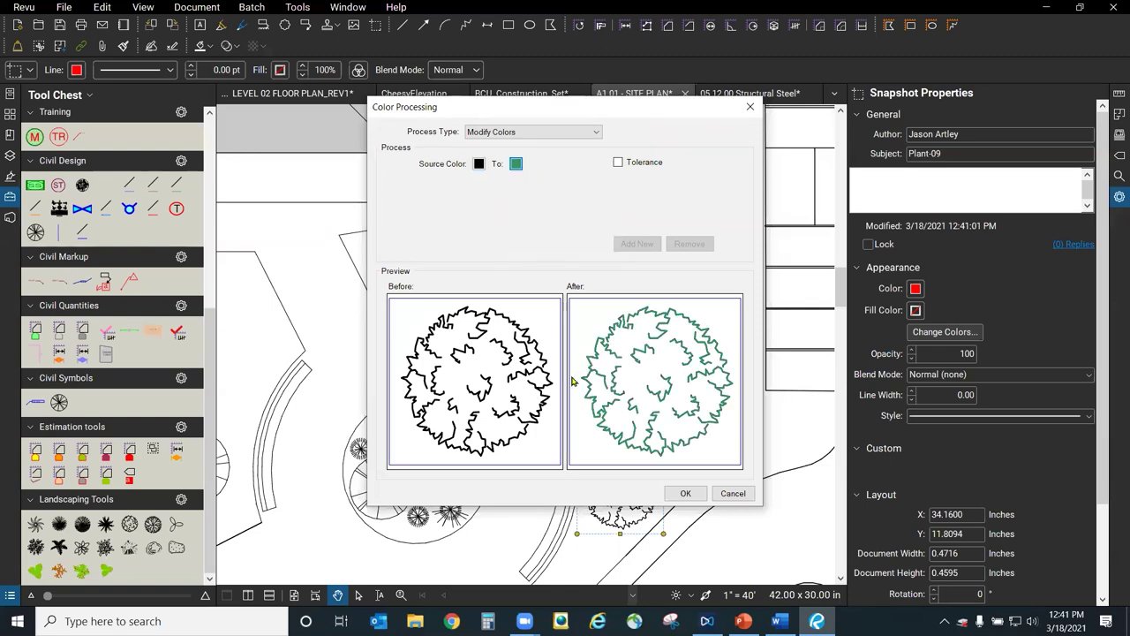
pyautogui.click(687, 492)
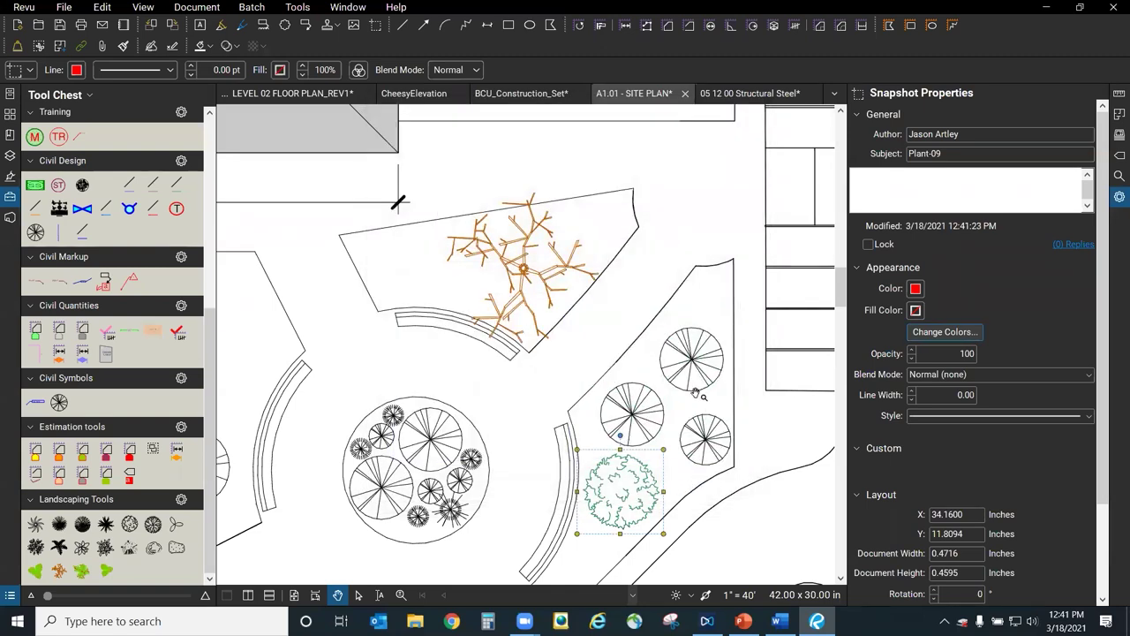
pyautogui.press('Escape')
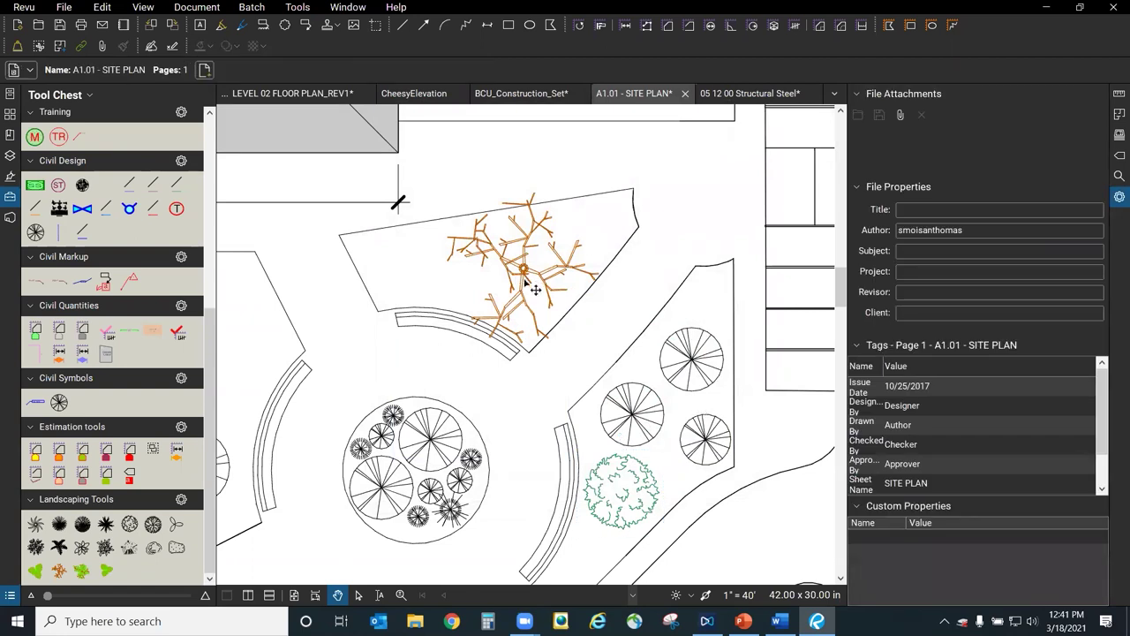
# Recolour the branching tree from orange to green with Change Colors.
pyautogui.click(534, 277)
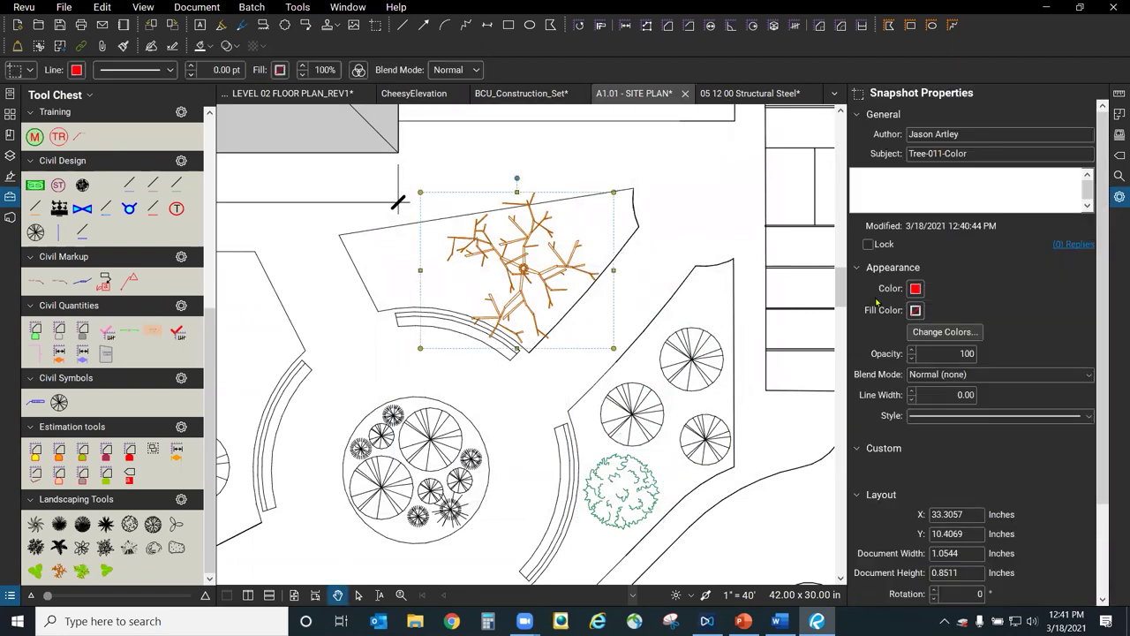
pyautogui.click(959, 336)
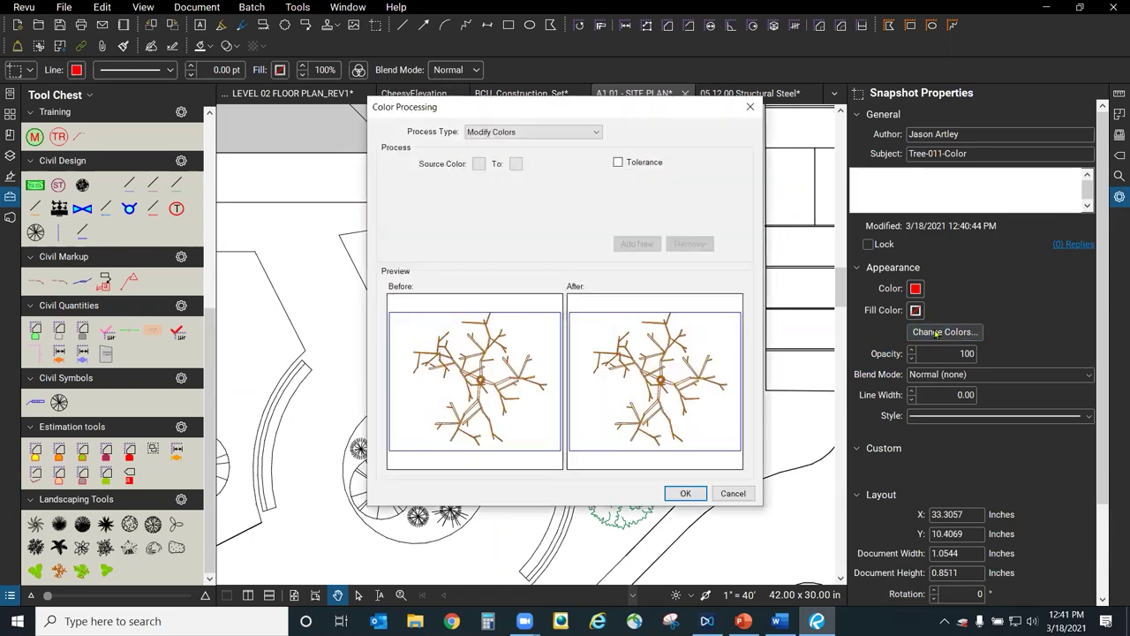
pyautogui.click(479, 165)
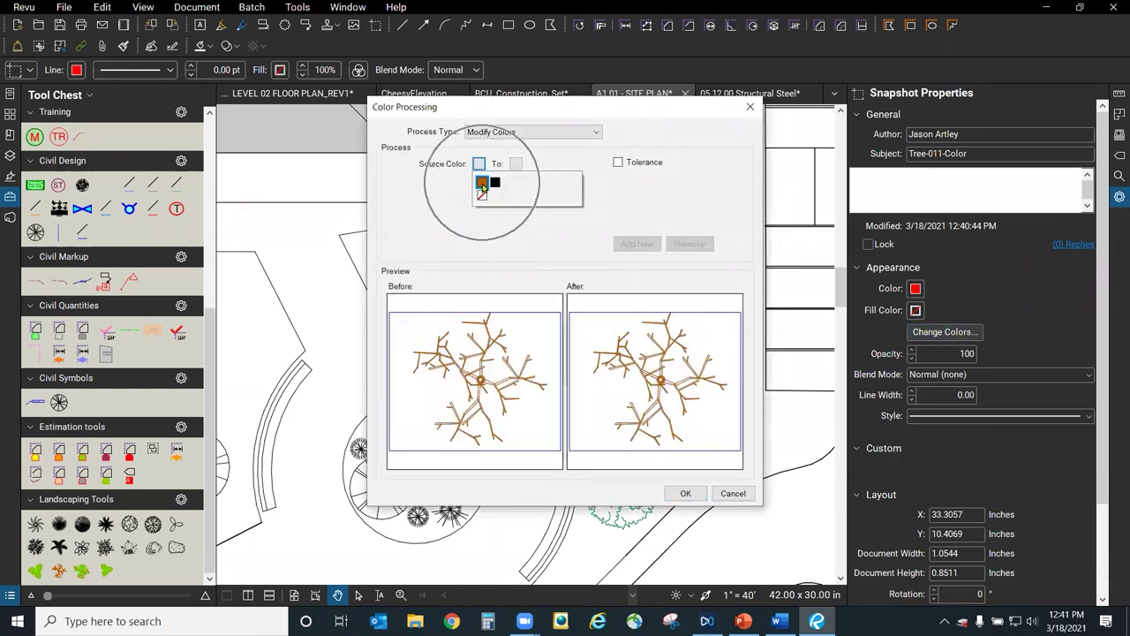
pyautogui.click(483, 182)
pyautogui.click(516, 163)
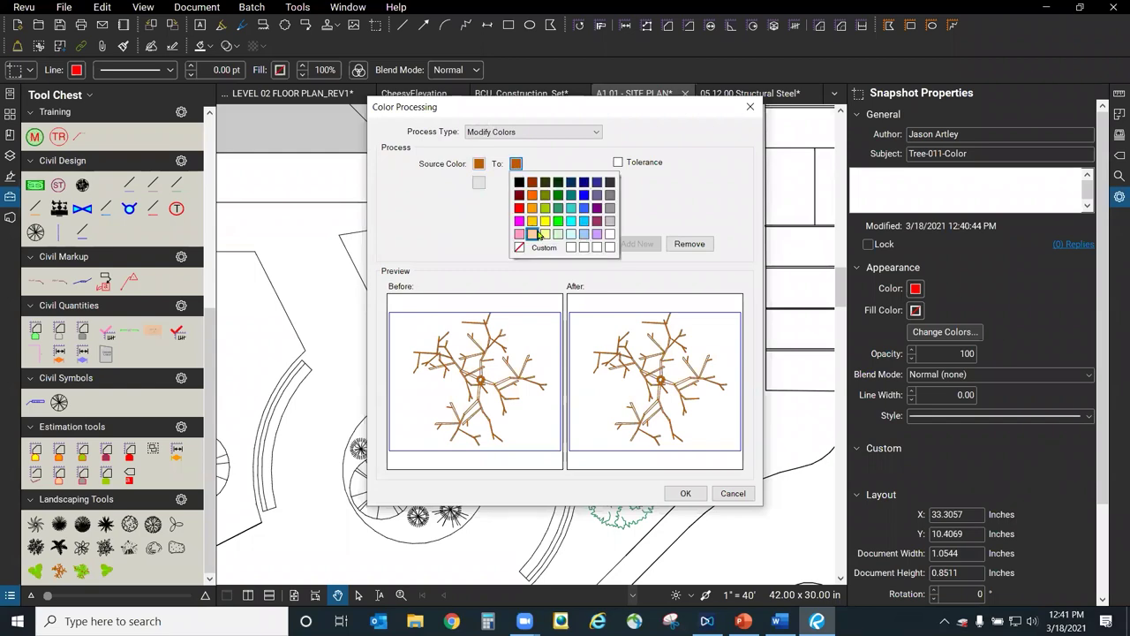
pyautogui.click(559, 209)
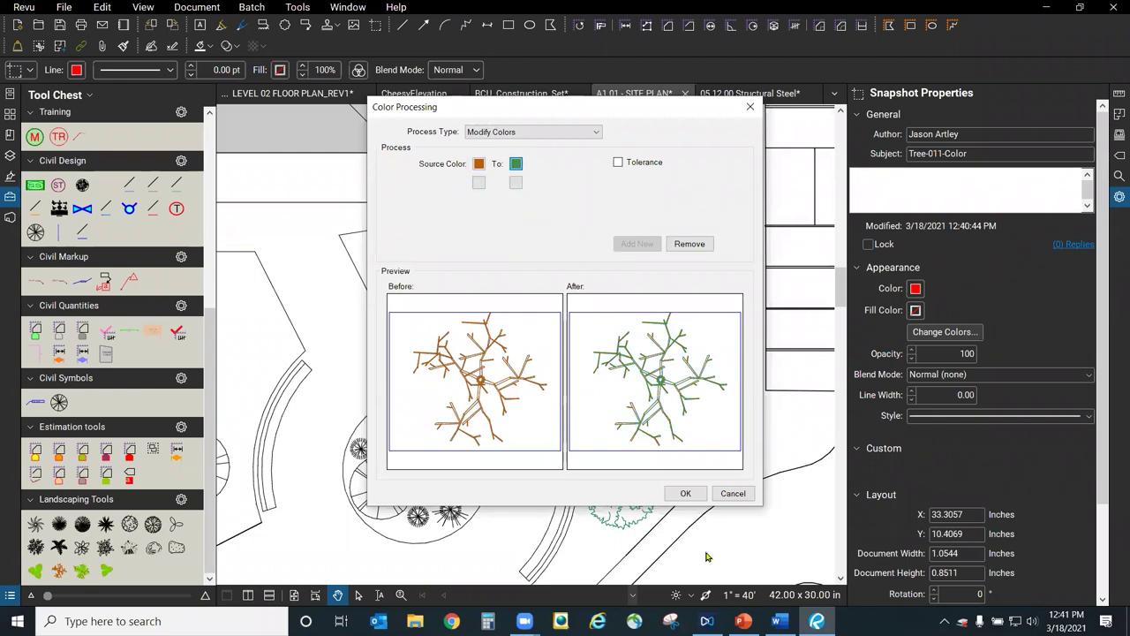
pyautogui.click(686, 494)
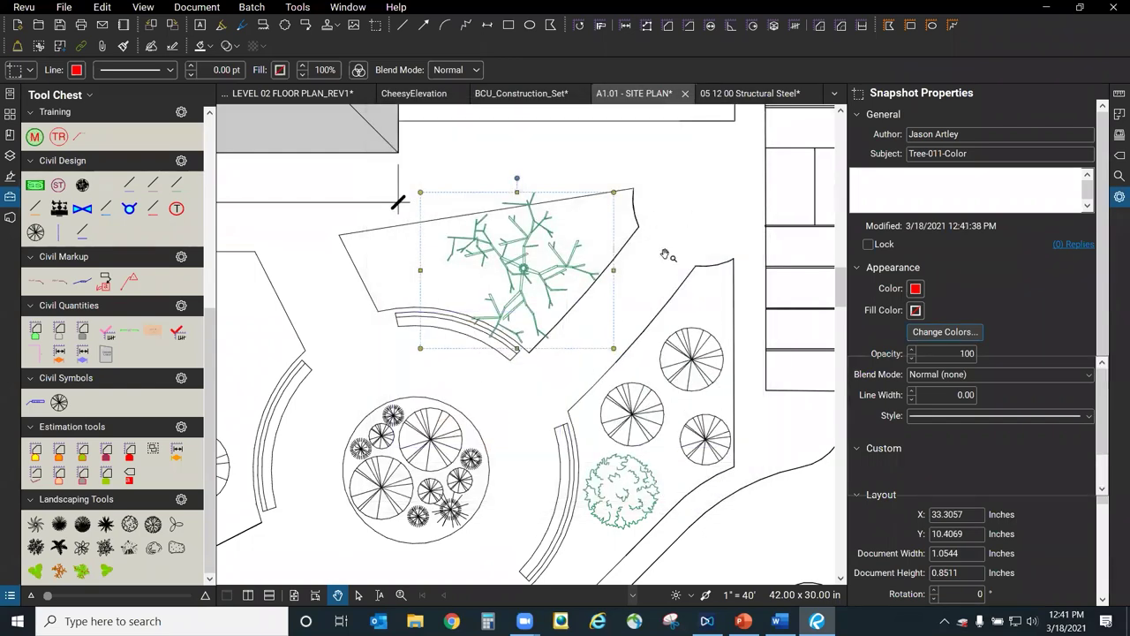
pyautogui.click(644, 253)
# Select the round spoked tree symbol in the planting bed.
pyautogui.scroll(-1, 637, 228)
pyautogui.scroll(-1, 637, 228)
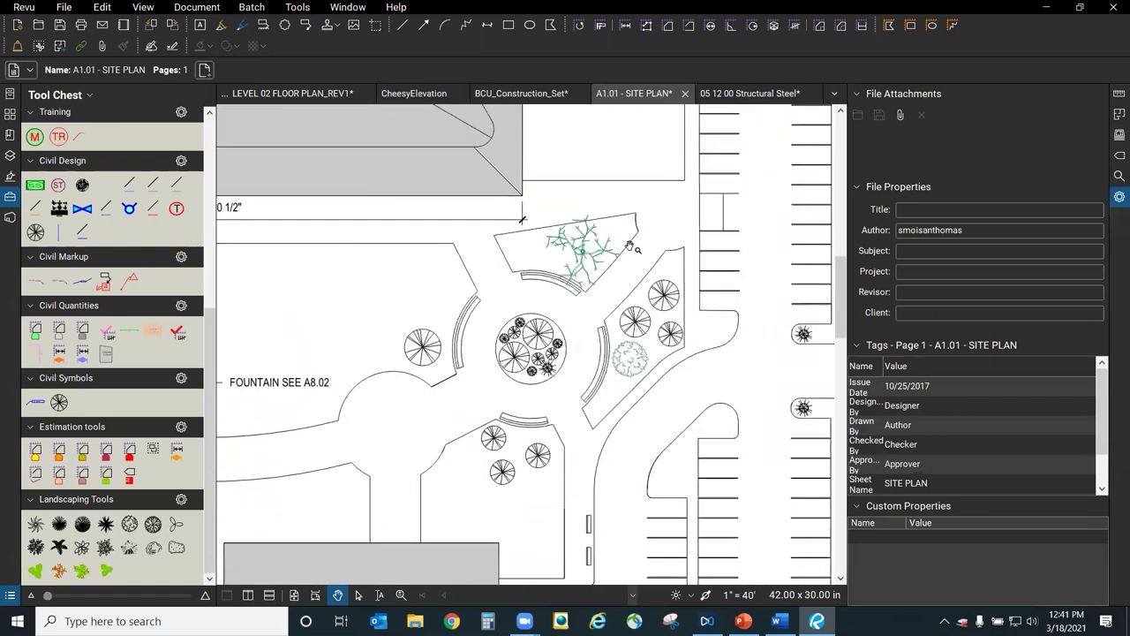
pyautogui.scroll(3, 399, 354)
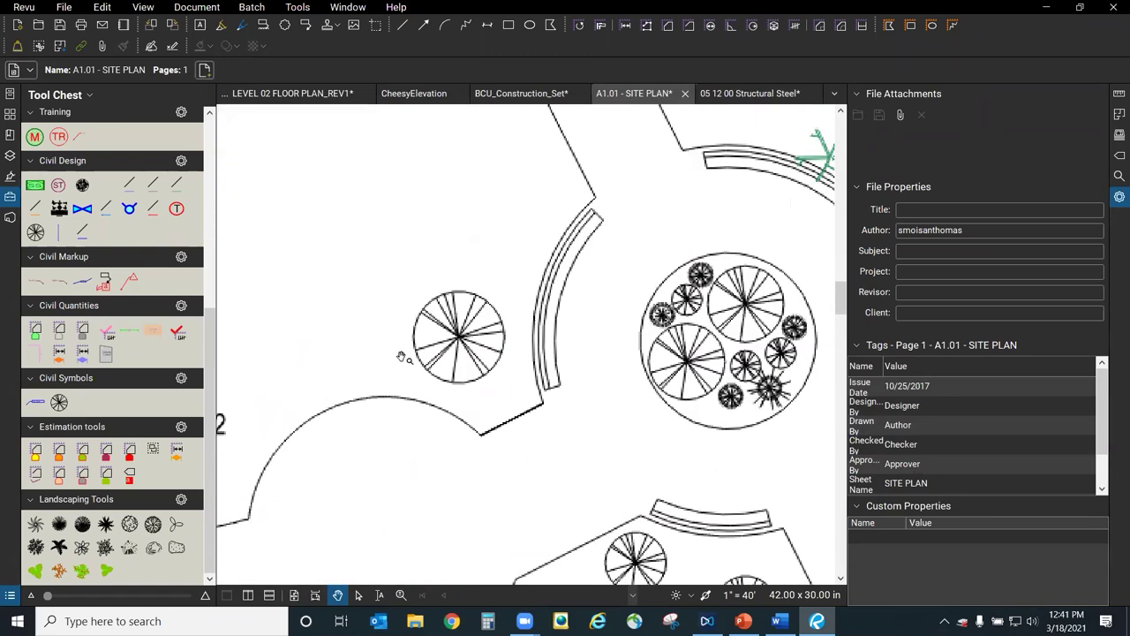
pyautogui.click(461, 341)
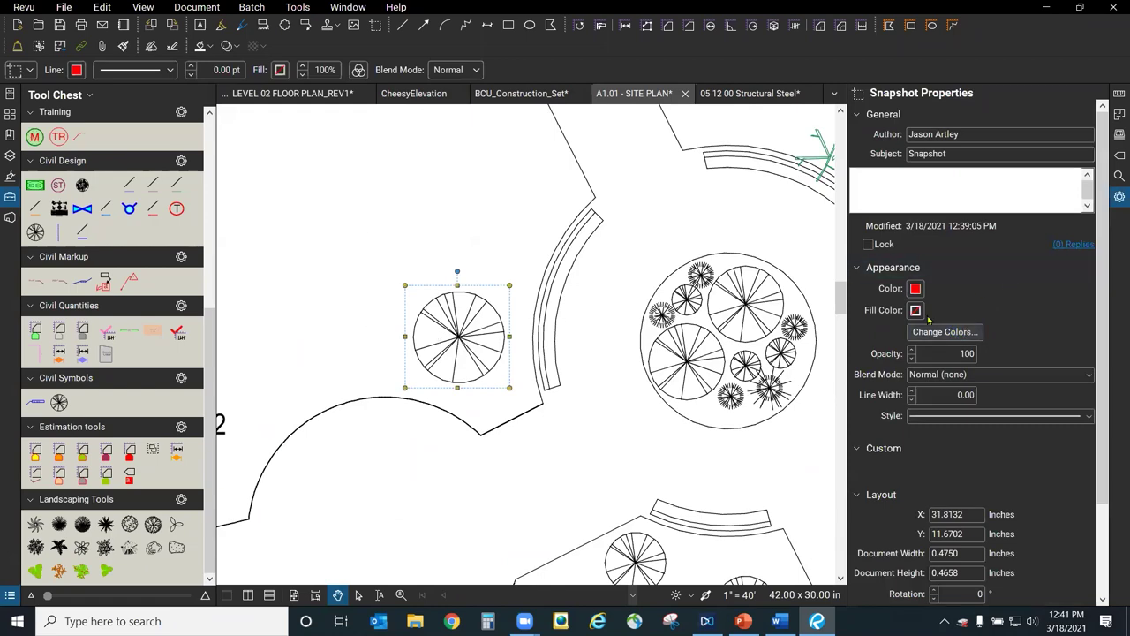
# Zoom around the three-tree planting bed and open the Edit menu for Snapshot.
pyautogui.scroll(-3, 601, 285)
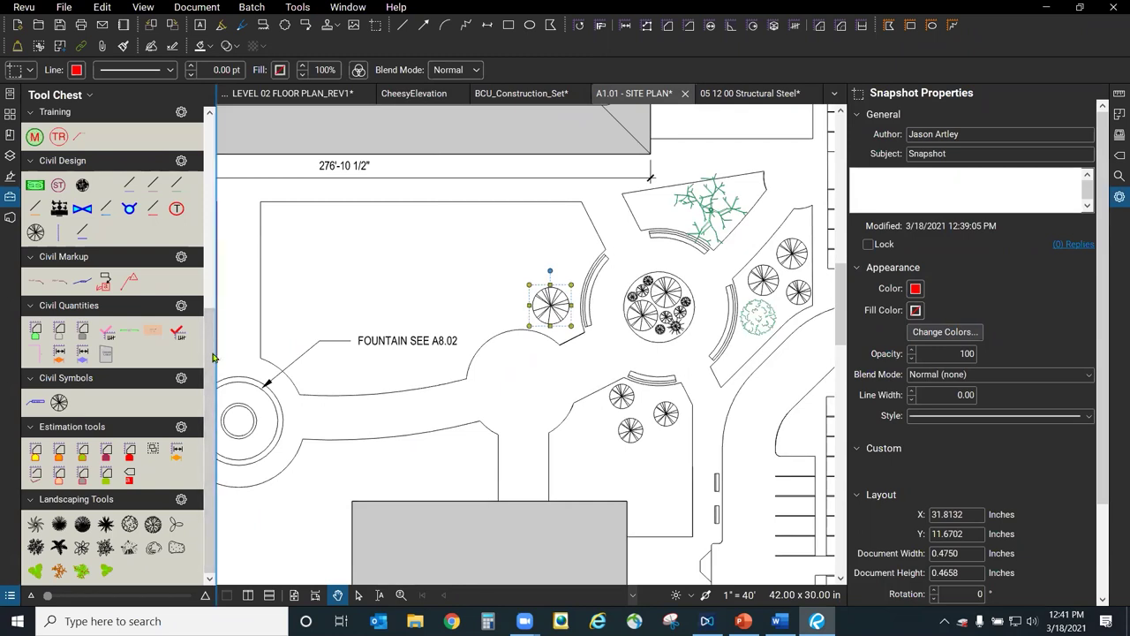
pyautogui.moveTo(210, 358); pyautogui.dragTo(211, 137)
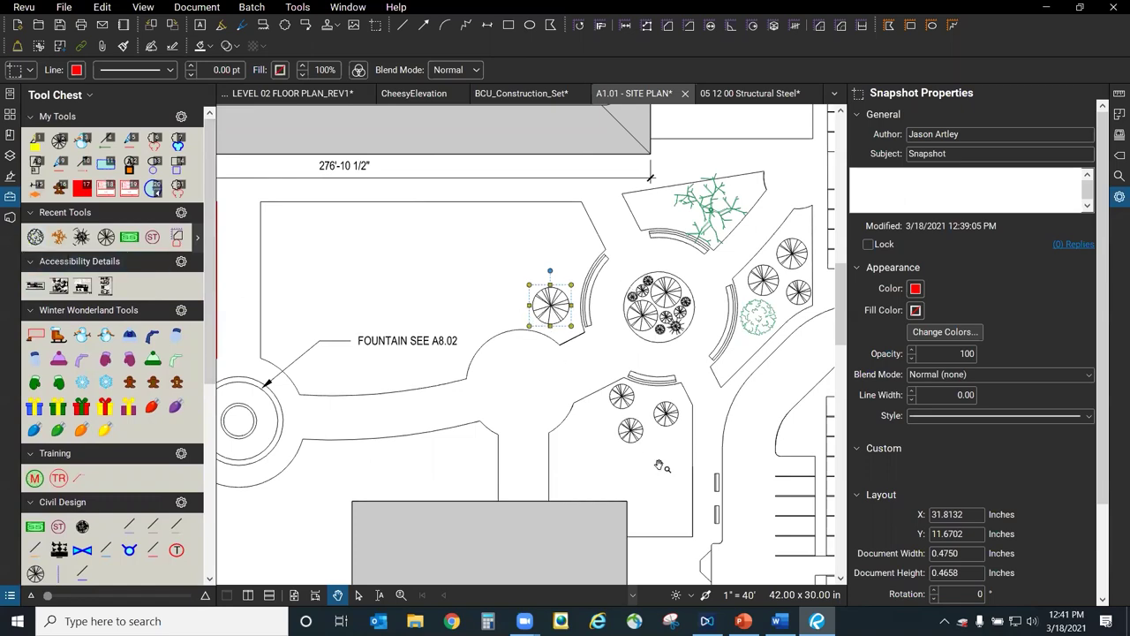
pyautogui.scroll(5, 658, 462)
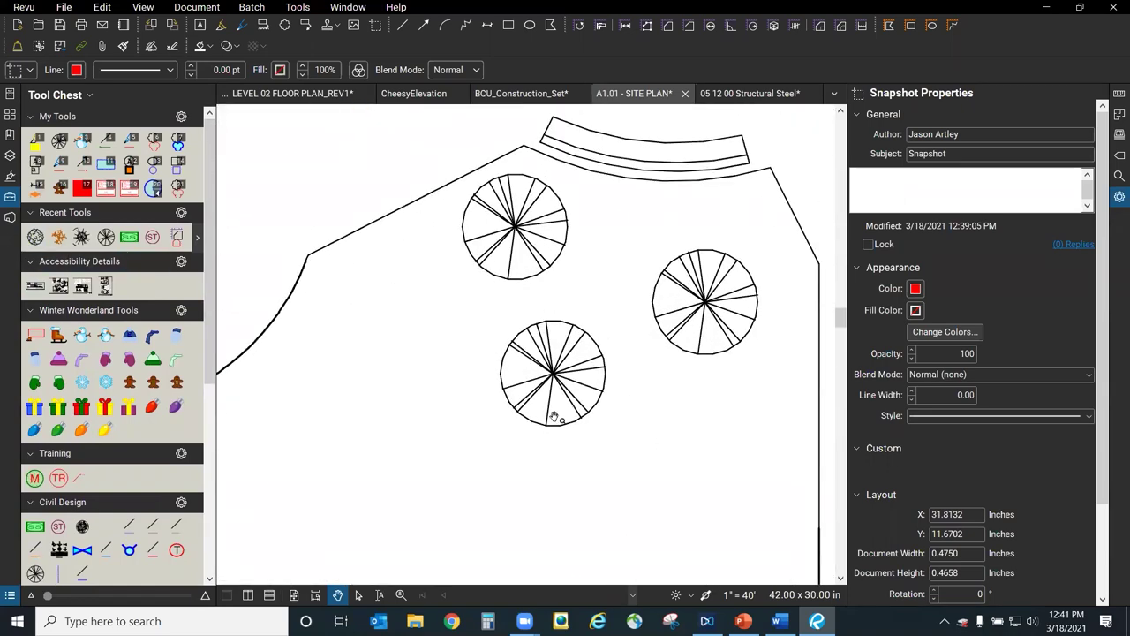
pyautogui.scroll(-4, 473, 500)
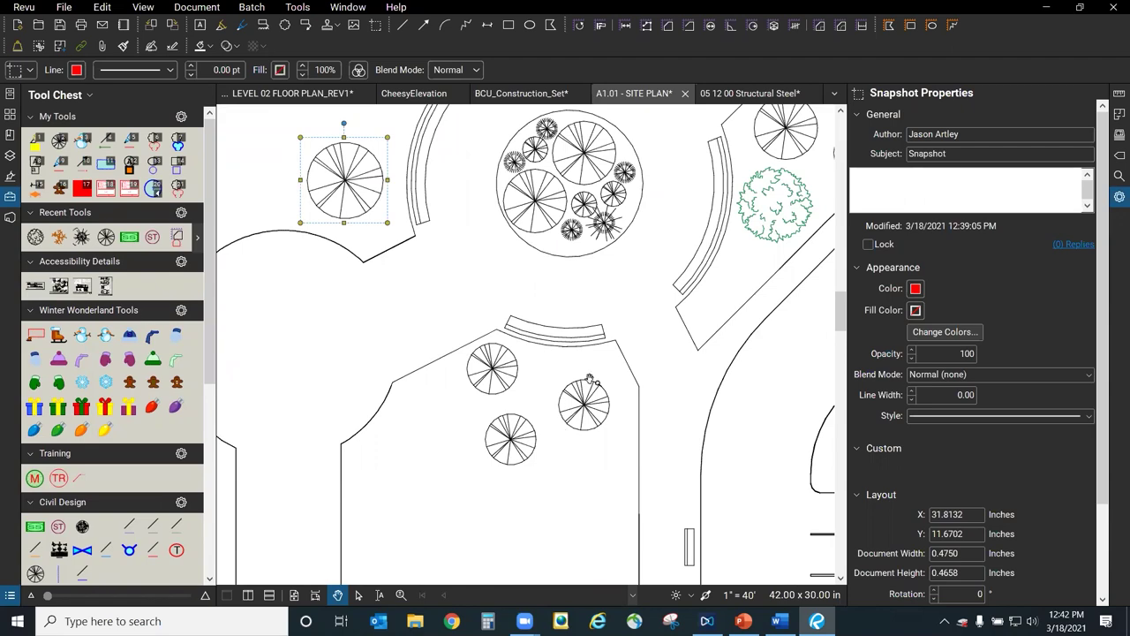
pyautogui.scroll(4, 536, 467)
pyautogui.scroll(2, 531, 435)
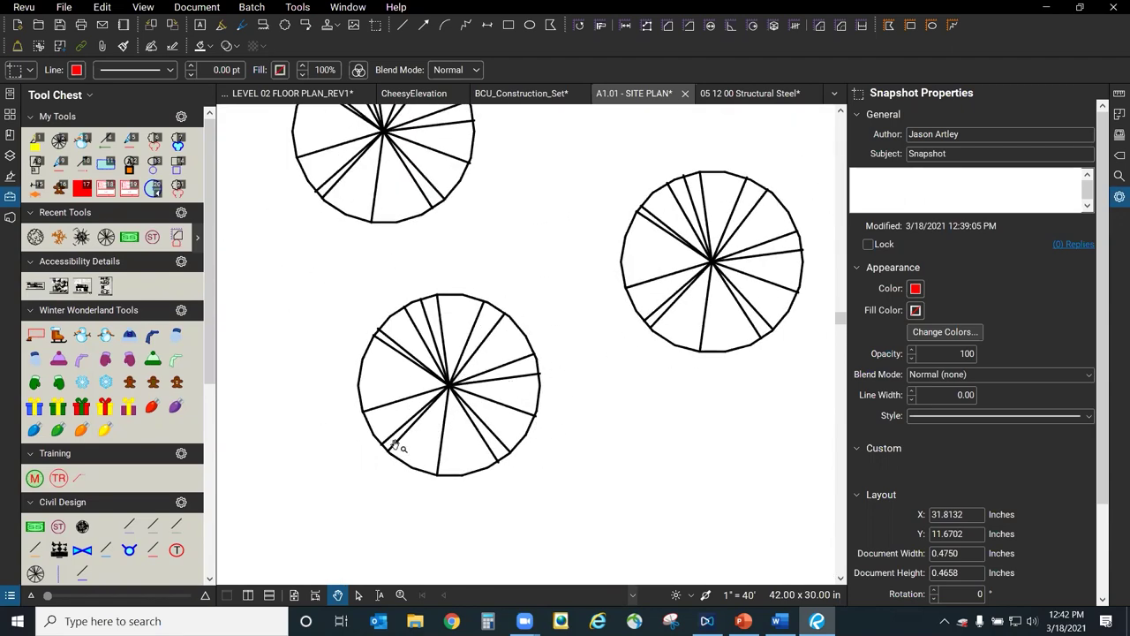
pyautogui.scroll(-2, 416, 441)
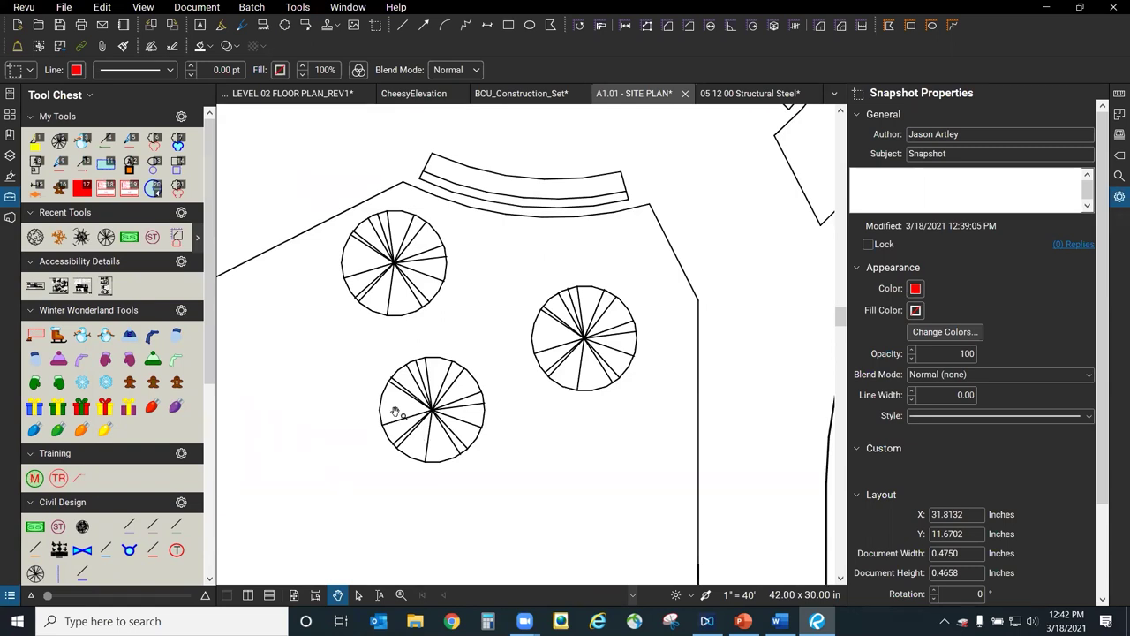
pyautogui.click(103, 7)
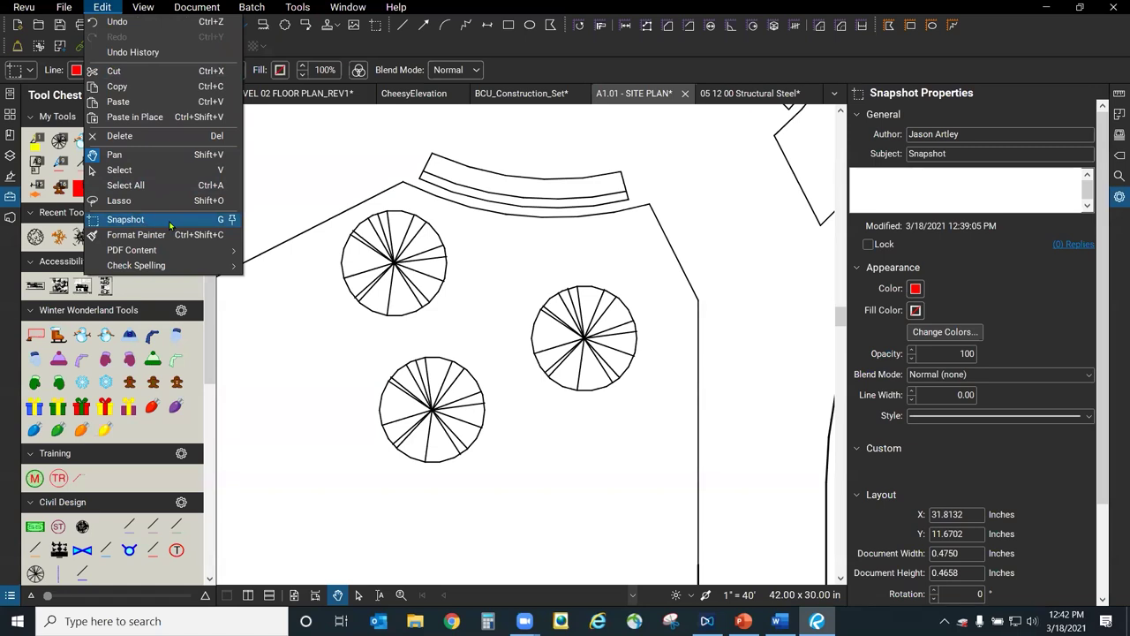
# Snapshot the lower tree and paste two copies into the curved planting bed.
pyautogui.click(125, 219)
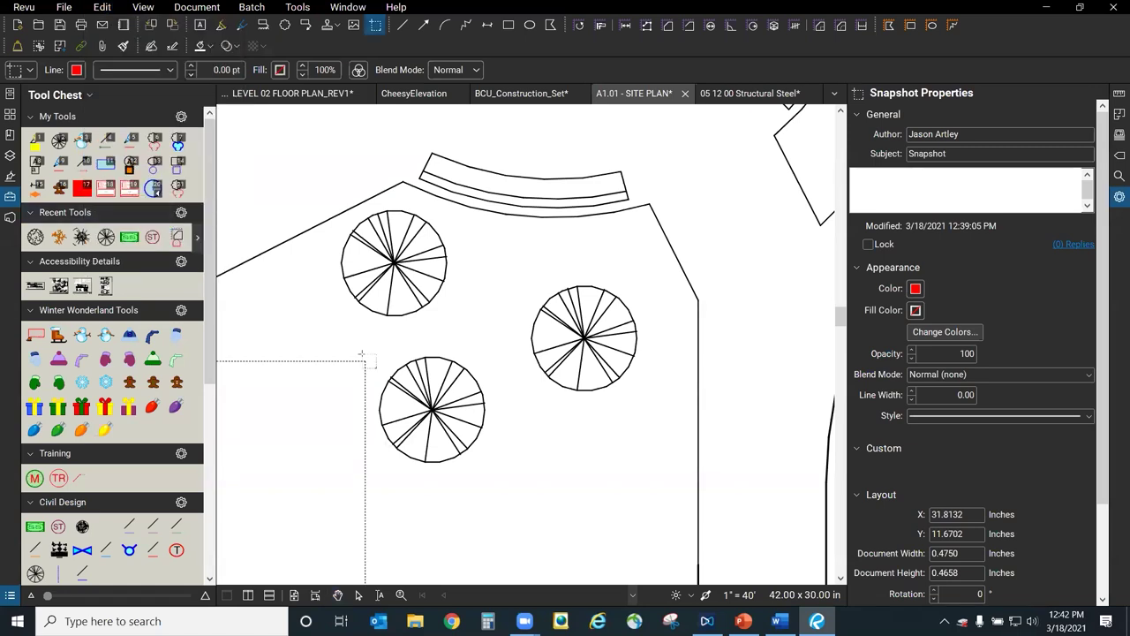
pyautogui.moveTo(361, 344); pyautogui.dragTo(505, 470)
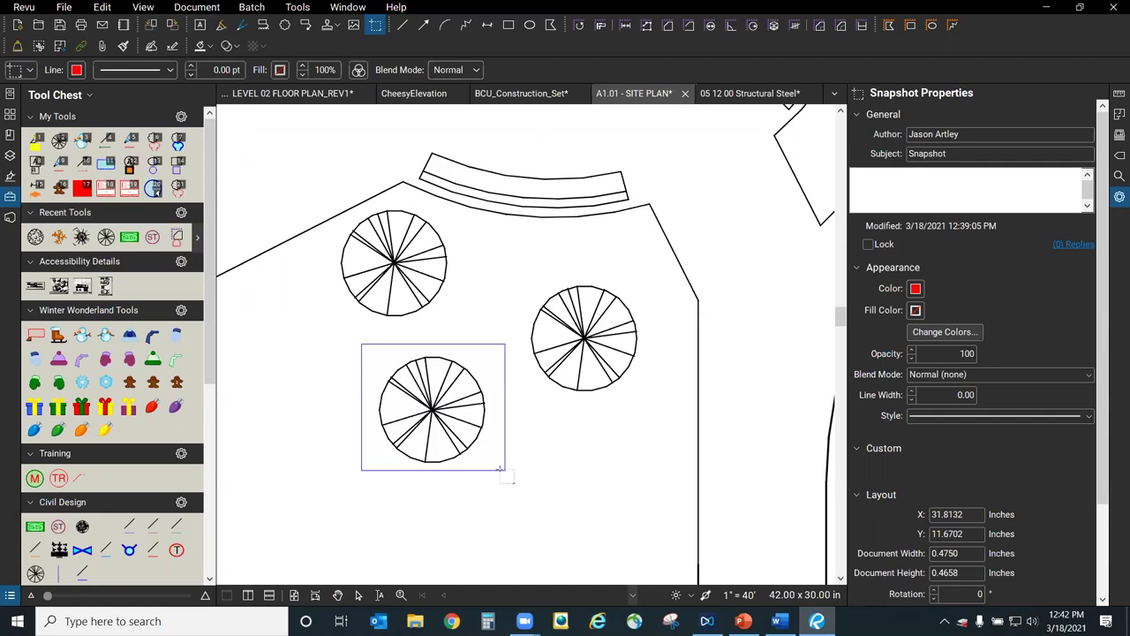
pyautogui.scroll(-2, 762, 415)
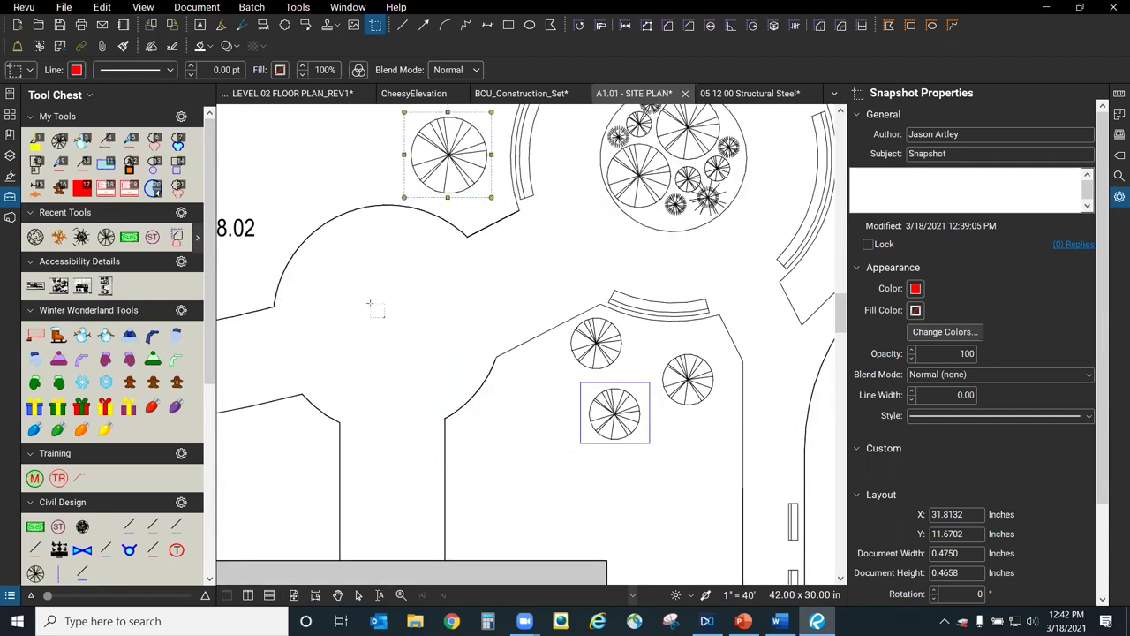
pyautogui.hotkey('ctrl', 'v')
pyautogui.moveTo(421, 269); pyautogui.dragTo(442, 281)
pyautogui.click(391, 353)
pyautogui.hotkey('ctrl', 'v')
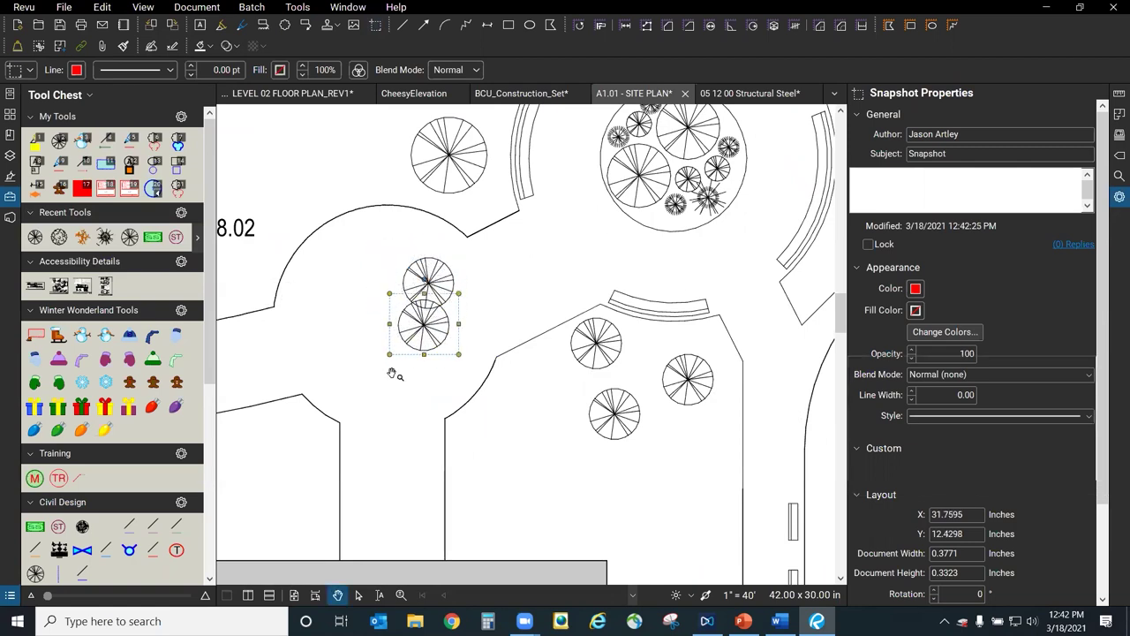
pyautogui.moveTo(441, 334); pyautogui.dragTo(442, 365)
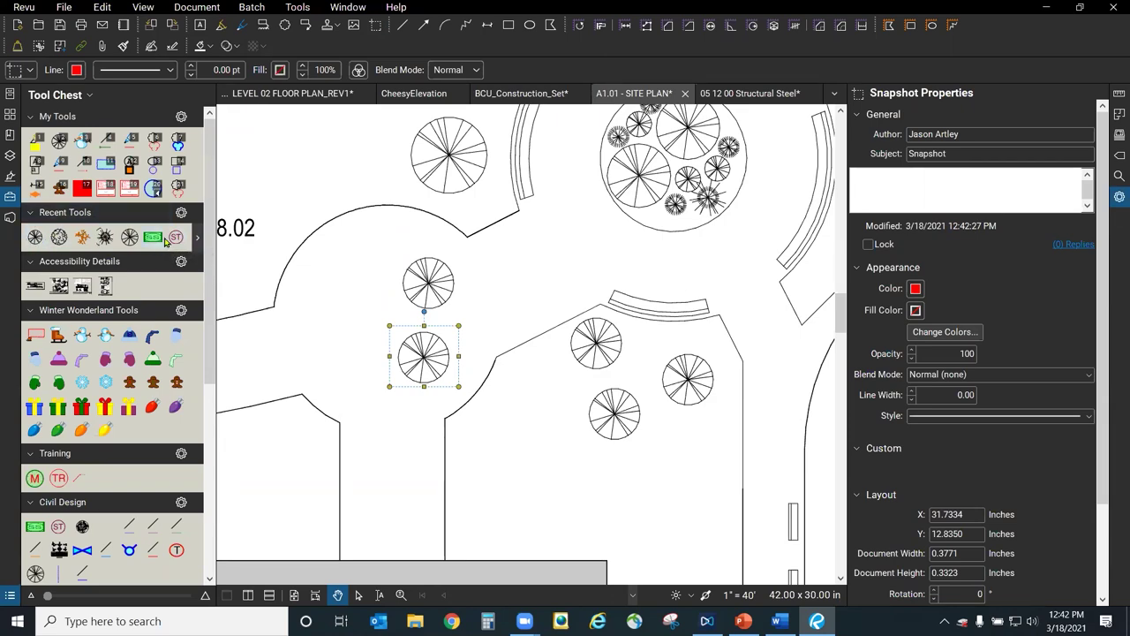
pyautogui.press('Escape')
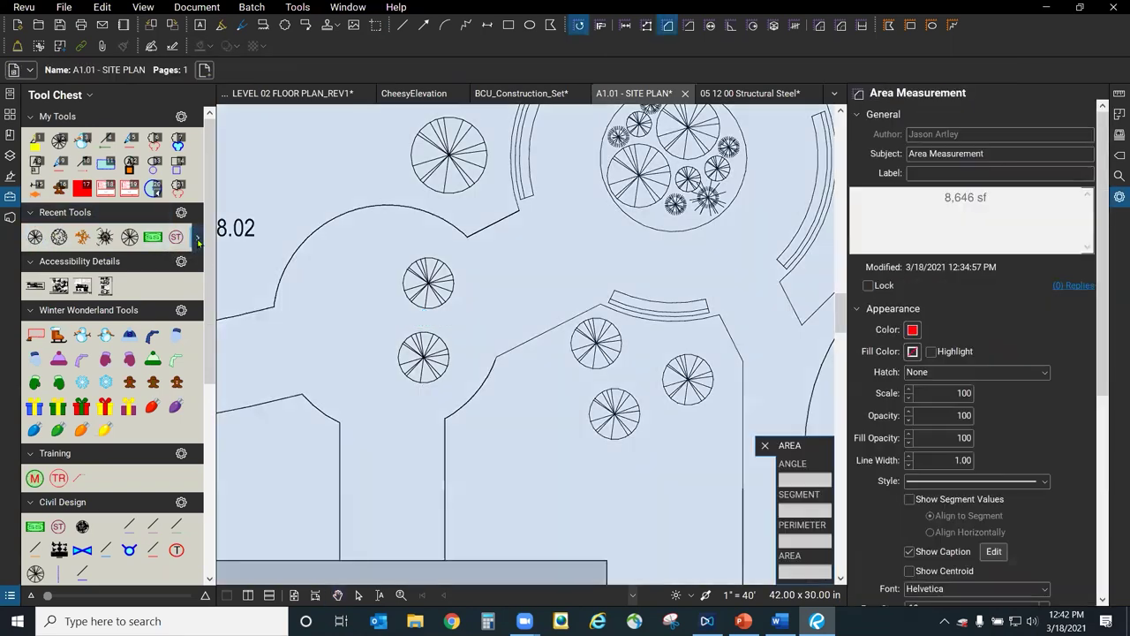
# Add the saved tree snapshot from Recent Tools to the Training tool set.
pyautogui.click(199, 238)
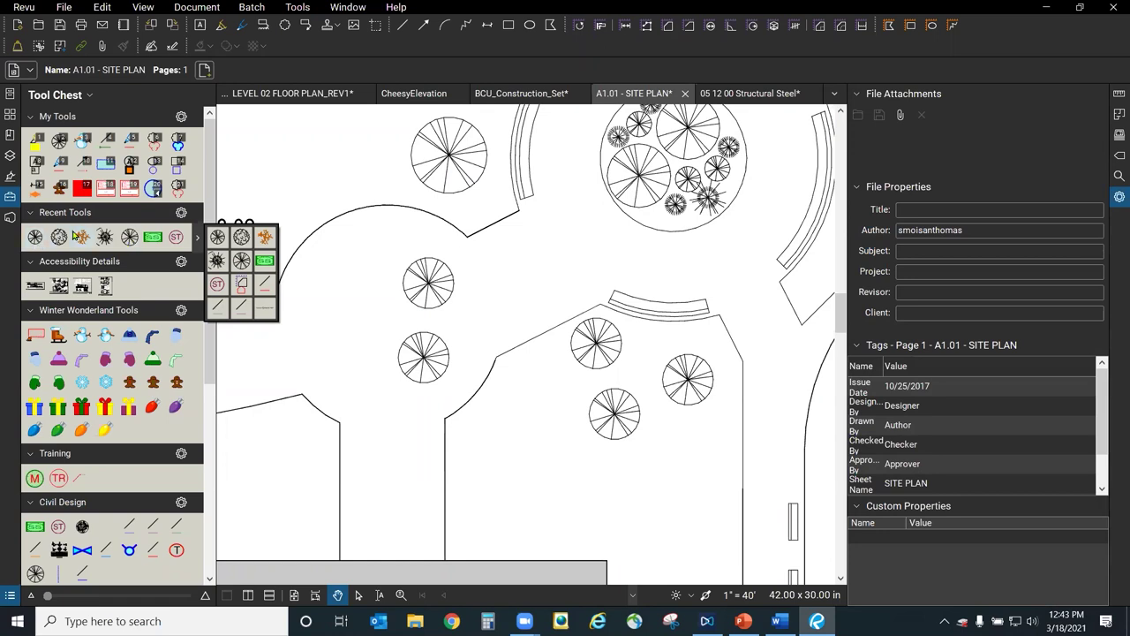
pyautogui.click(37, 238)
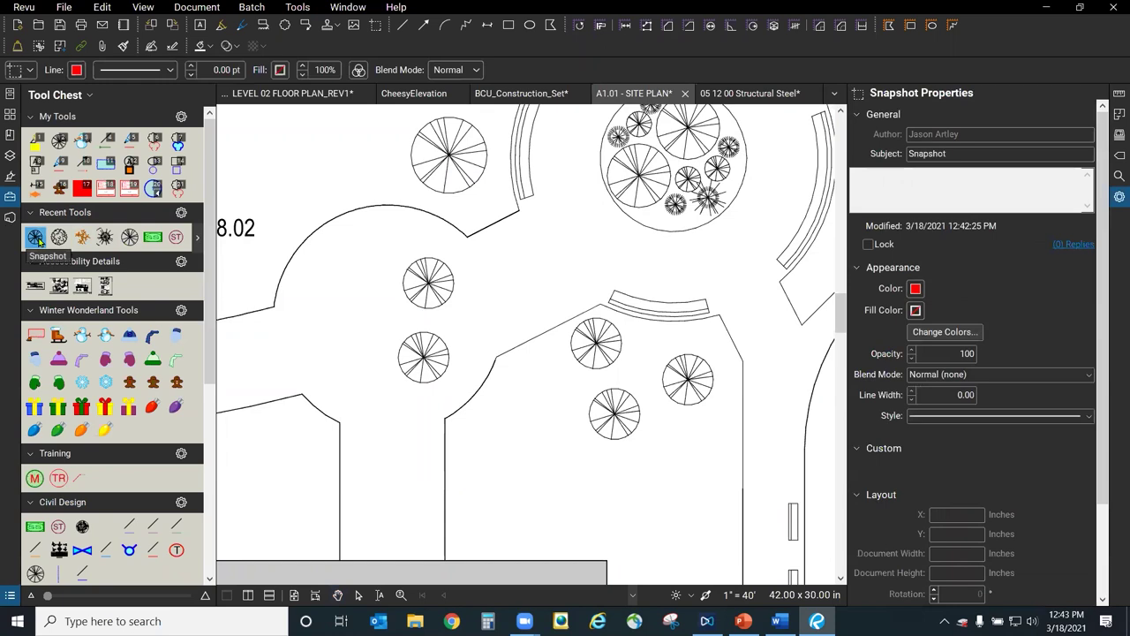
pyautogui.moveTo(38, 243); pyautogui.dragTo(103, 481)
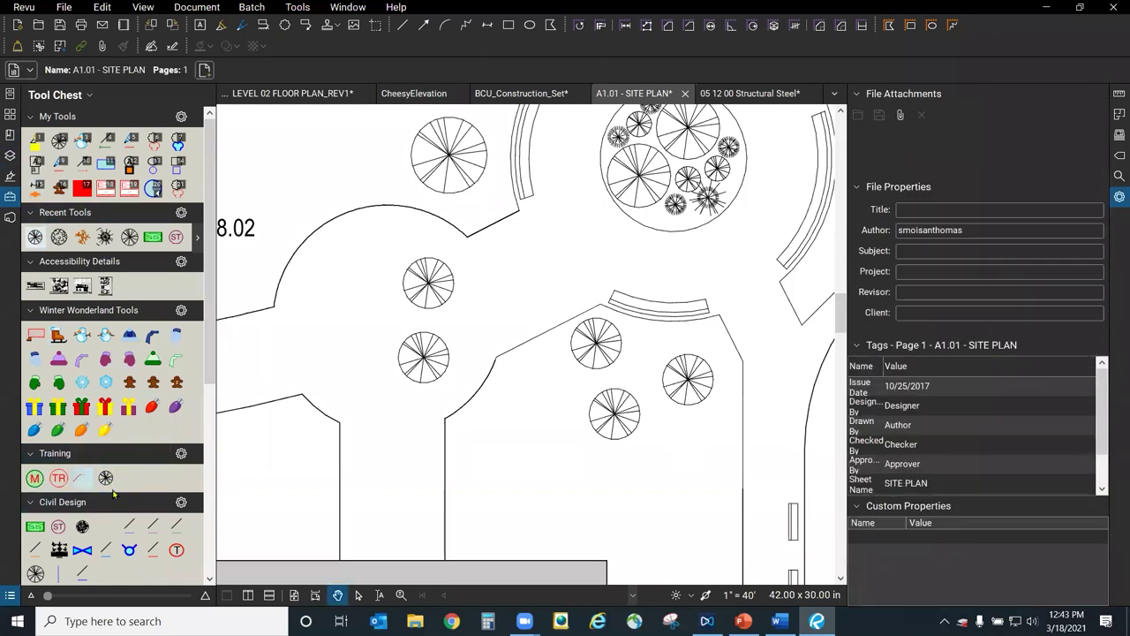
pyautogui.moveTo(211, 340); pyautogui.dragTo(217, 440)
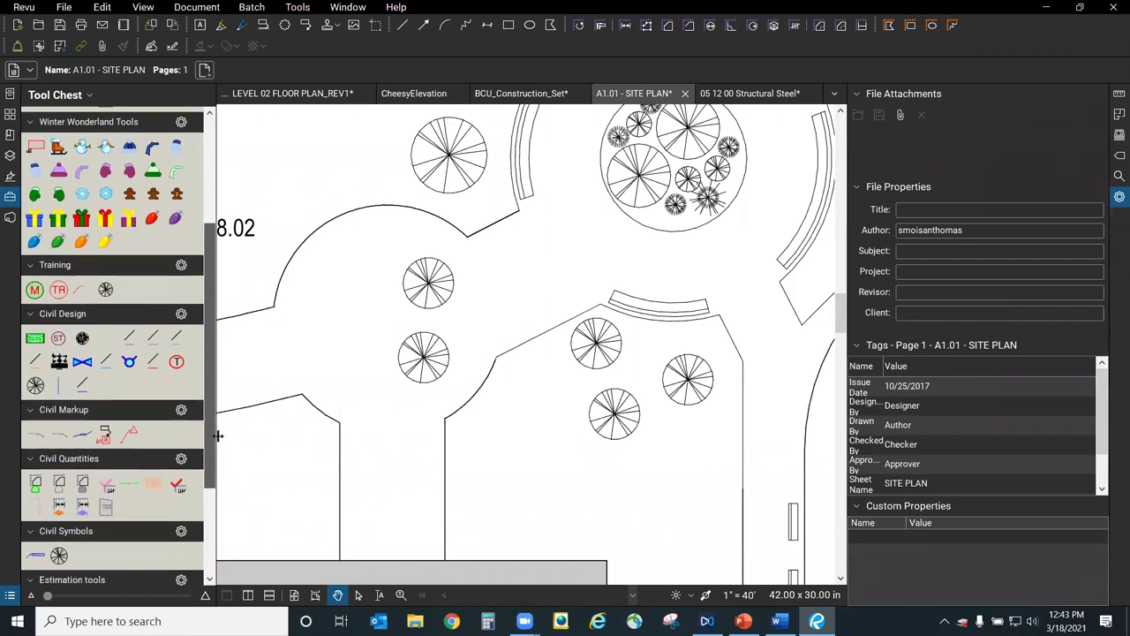
pyautogui.scroll(-5, 589, 371)
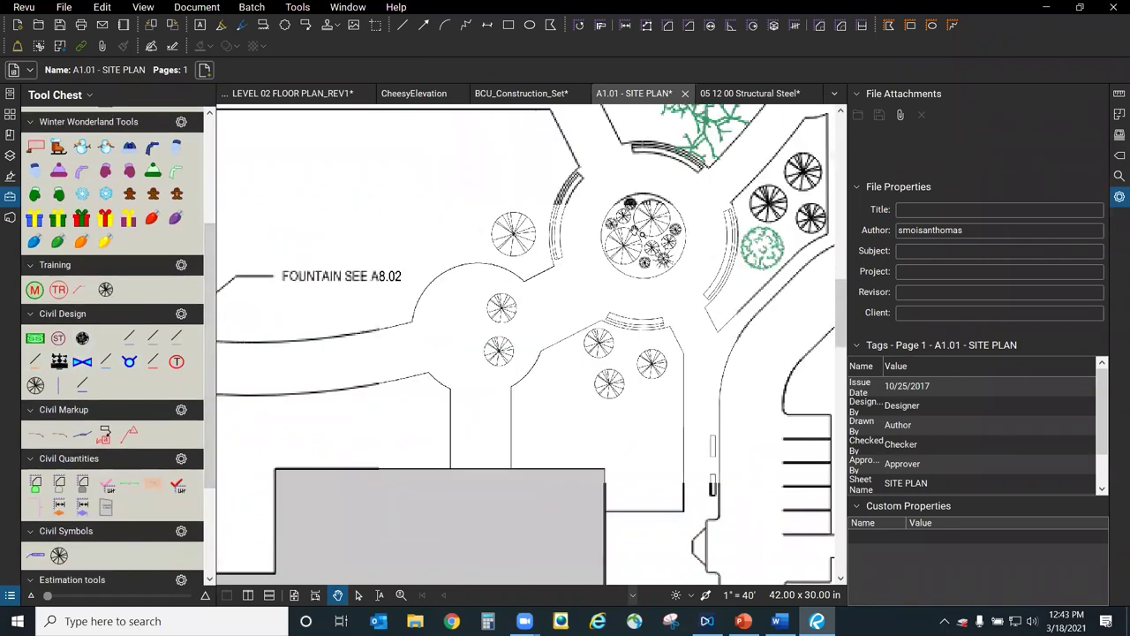
pyautogui.moveTo(209, 248); pyautogui.dragTo(209, 196)
pyautogui.click(103, 373)
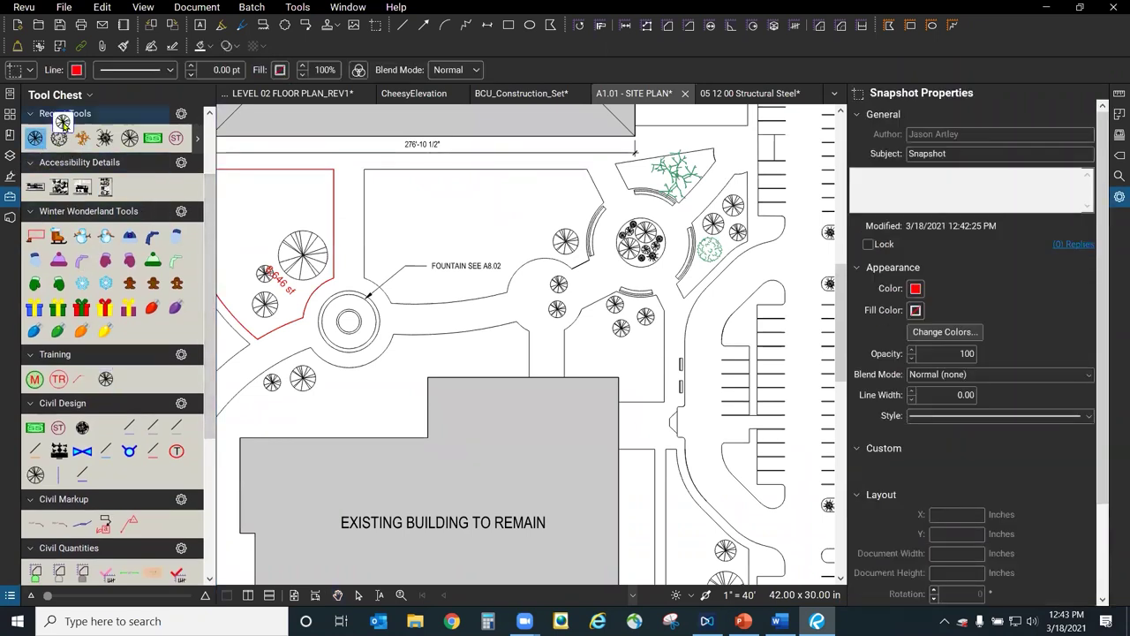
# Add the orange tree and black wheel tree to Training, then open its options.
pyautogui.click(83, 142)
pyautogui.moveTo(84, 192); pyautogui.dragTo(130, 379)
pyautogui.press('Escape')
pyautogui.moveTo(106, 138); pyautogui.dragTo(152, 379)
pyautogui.press('Escape')
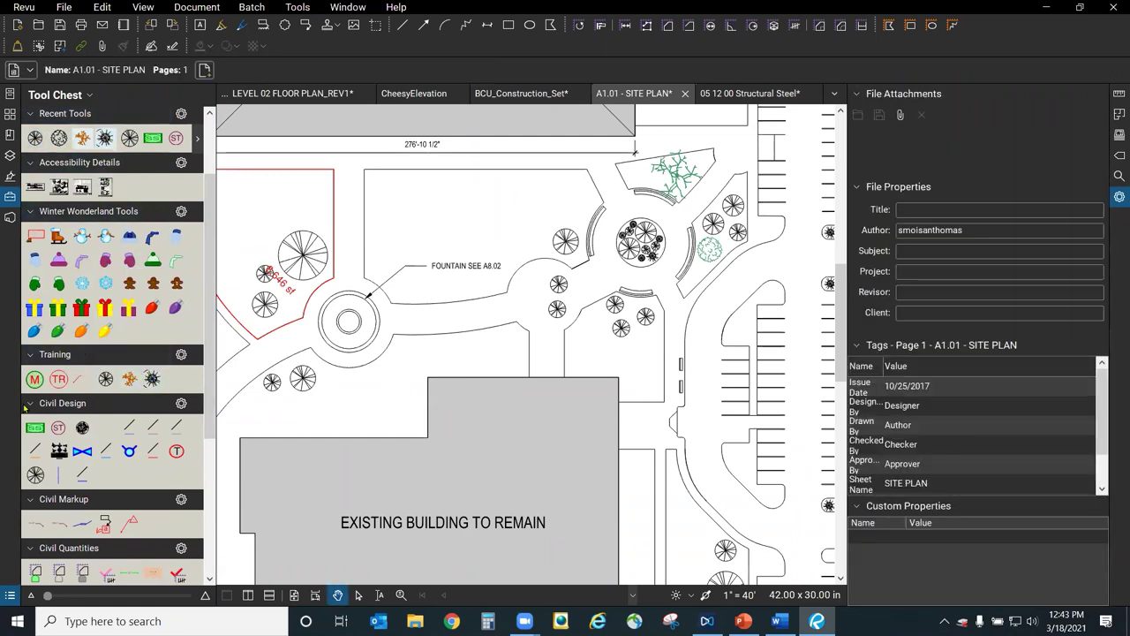
pyautogui.click(181, 354)
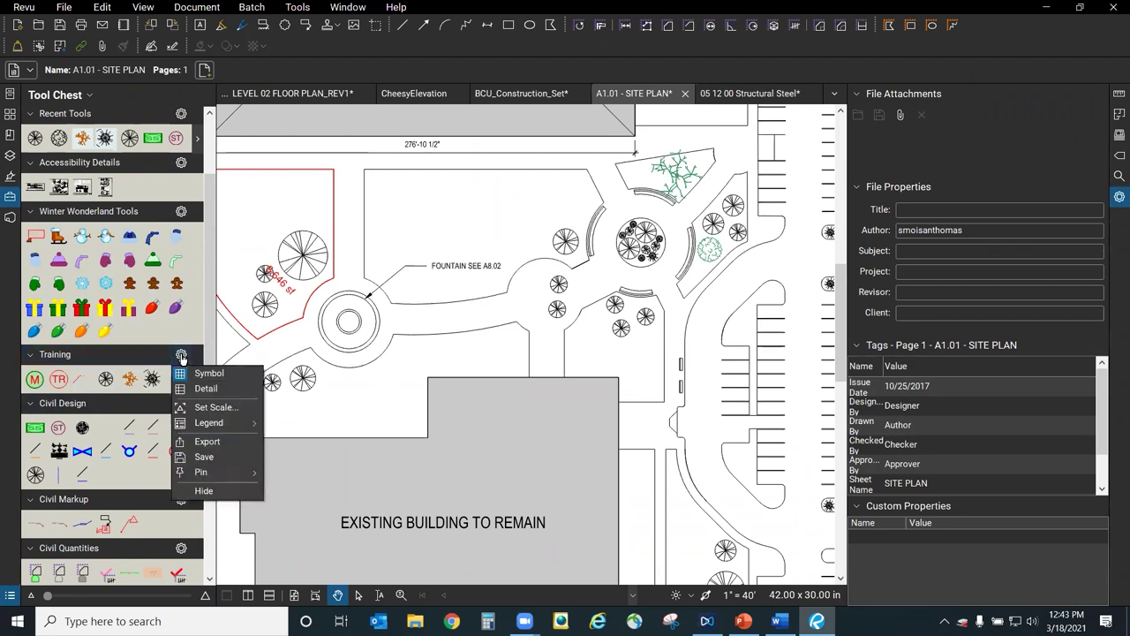
pyautogui.click(226, 441)
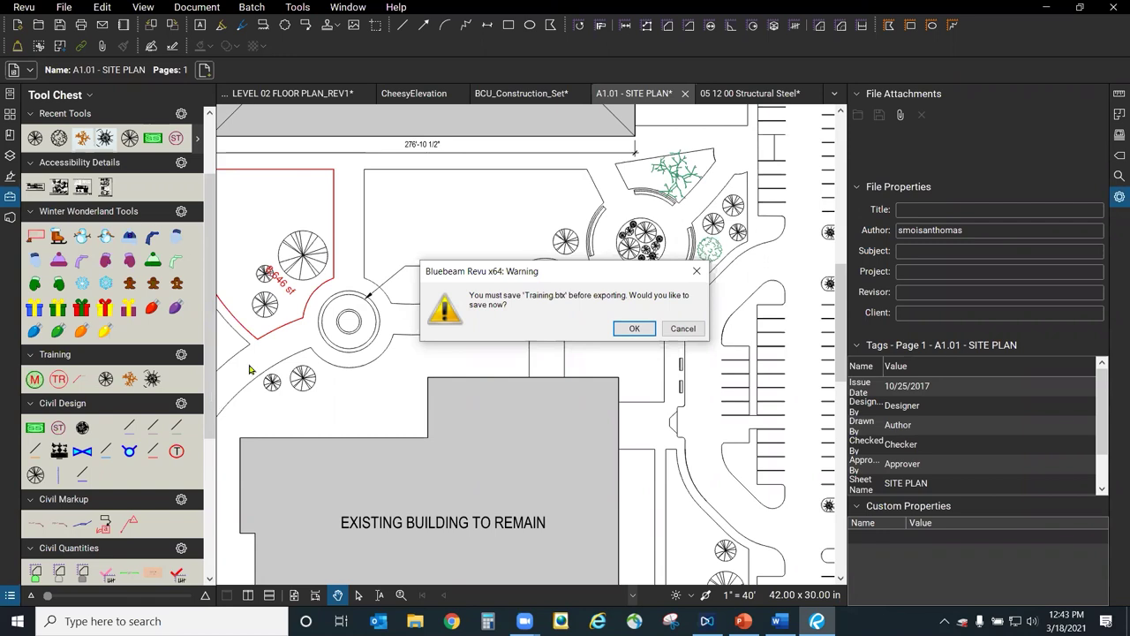
pyautogui.click(683, 332)
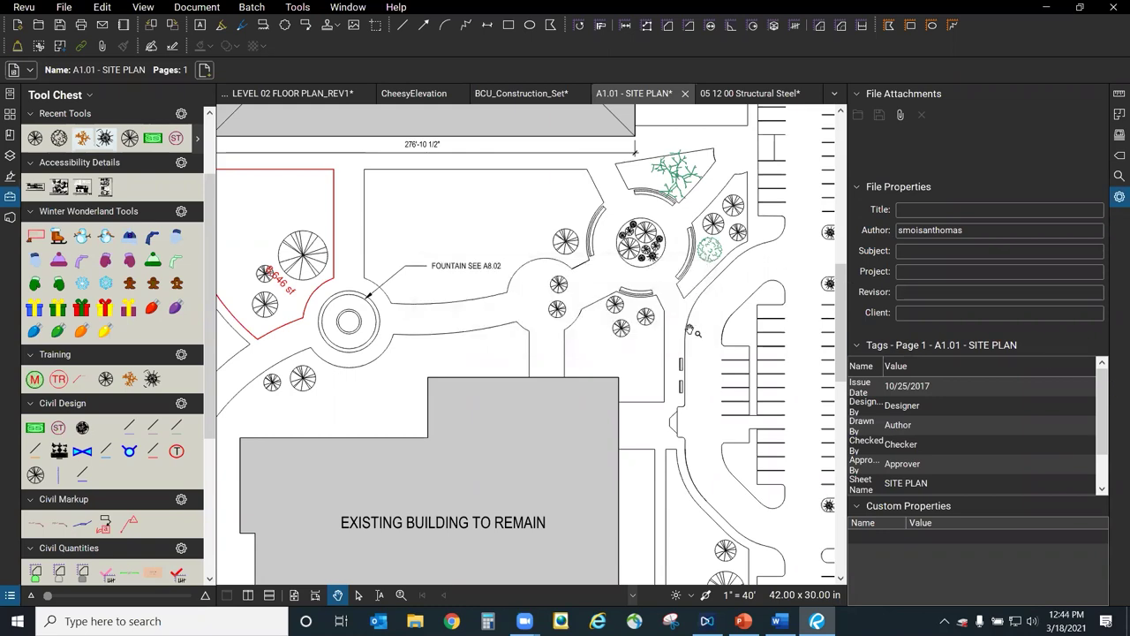
# Delete the red 8,646 sf area measurement from the landscape bed.
pyautogui.moveTo(414, 336); pyautogui.dragTo(627, 375)
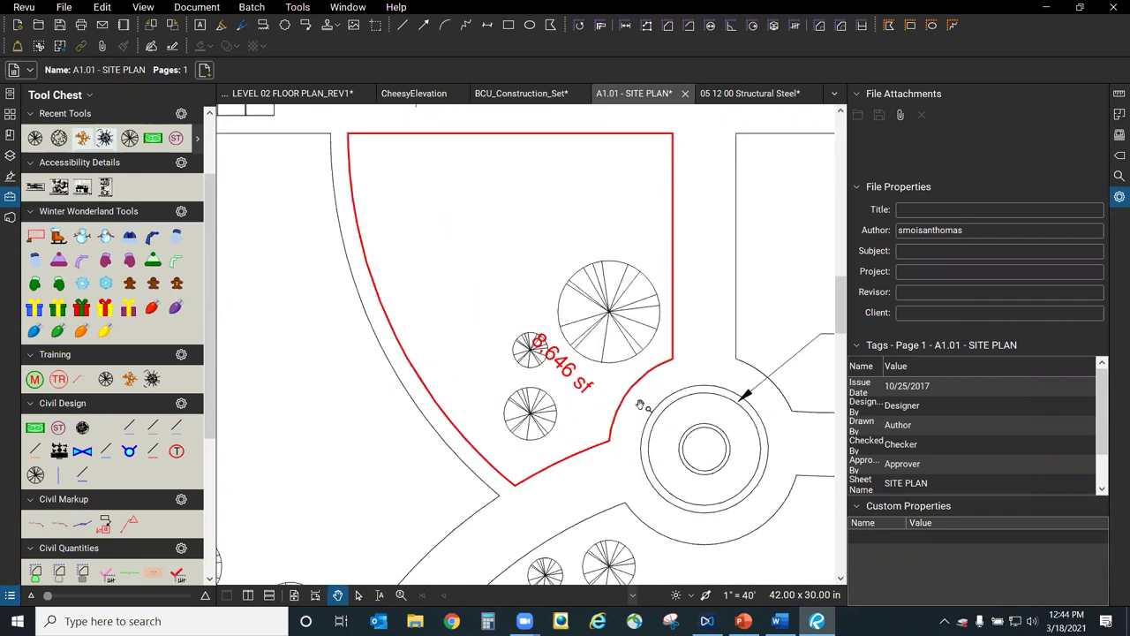
pyautogui.scroll(2, 606, 368)
pyautogui.click(572, 403)
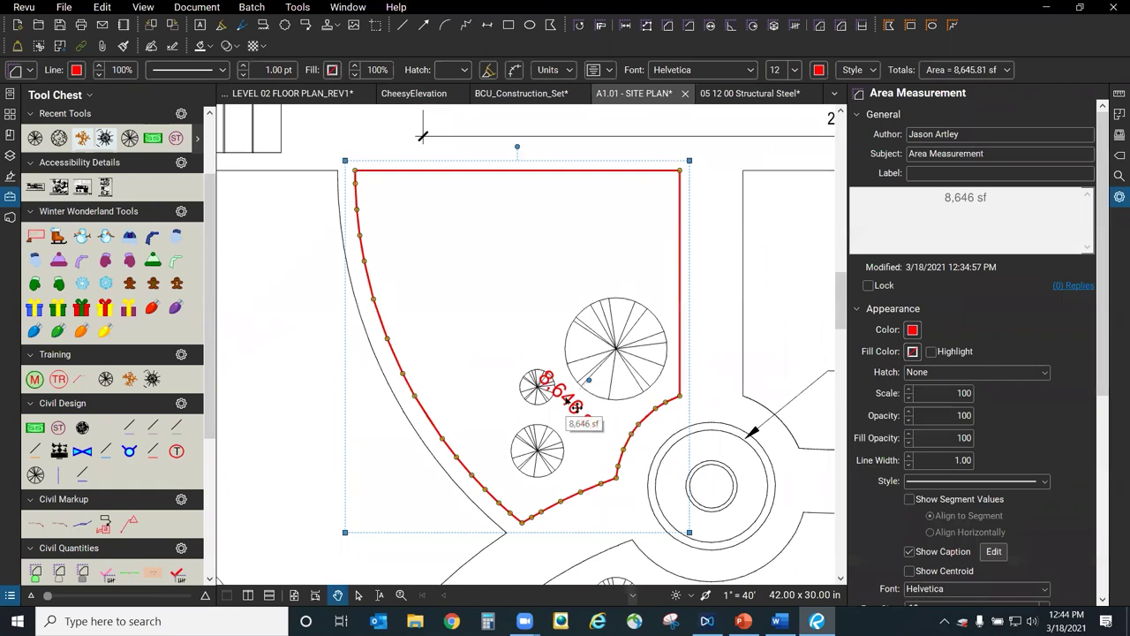
pyautogui.press('Delete')
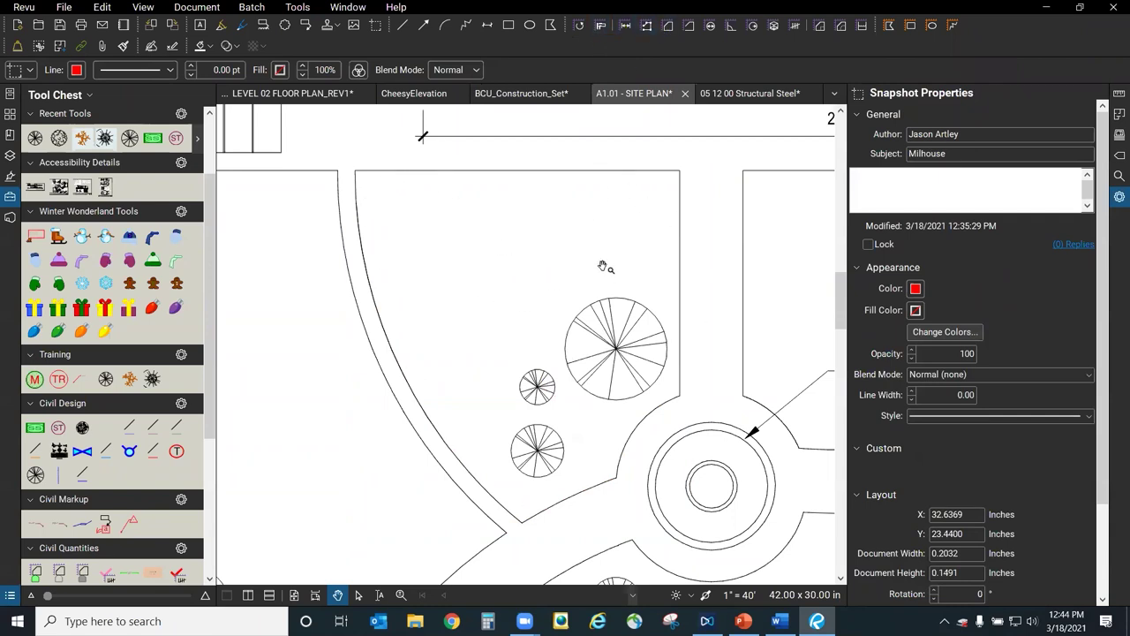
# Open Tools > Measure to reach Dynamic Fill.
pyautogui.click(298, 7)
pyautogui.moveTo(297, 7)
pyautogui.moveTo(332, 53)
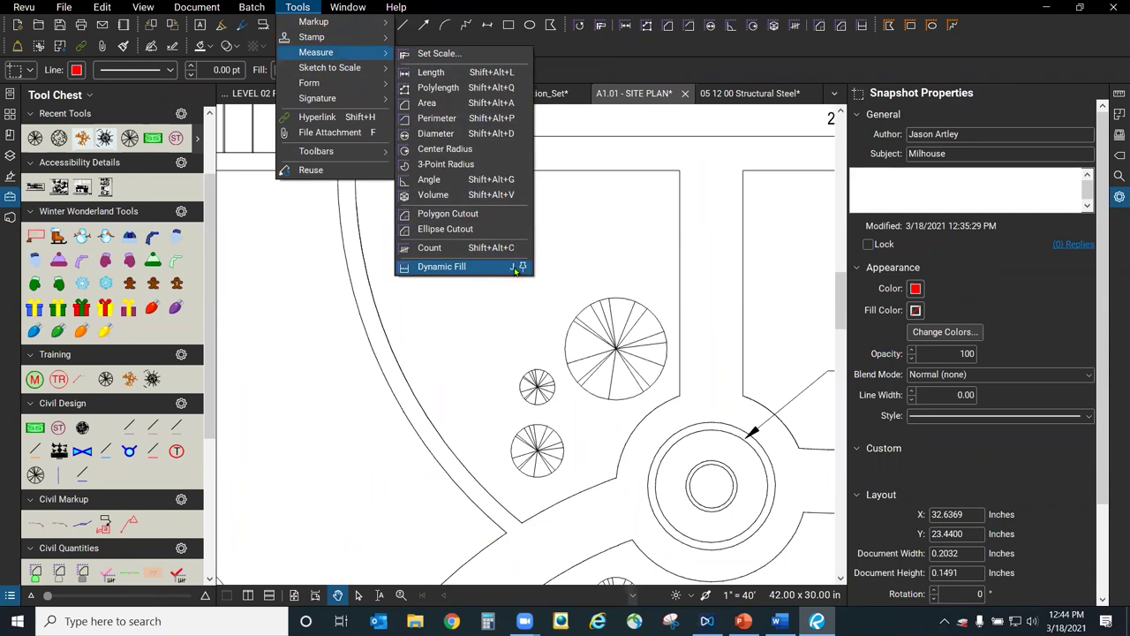
# Fill the curved planting bed with Dynamic Fill and apply it as an 8,631 sf area measurement.
pyautogui.click(406, 328)
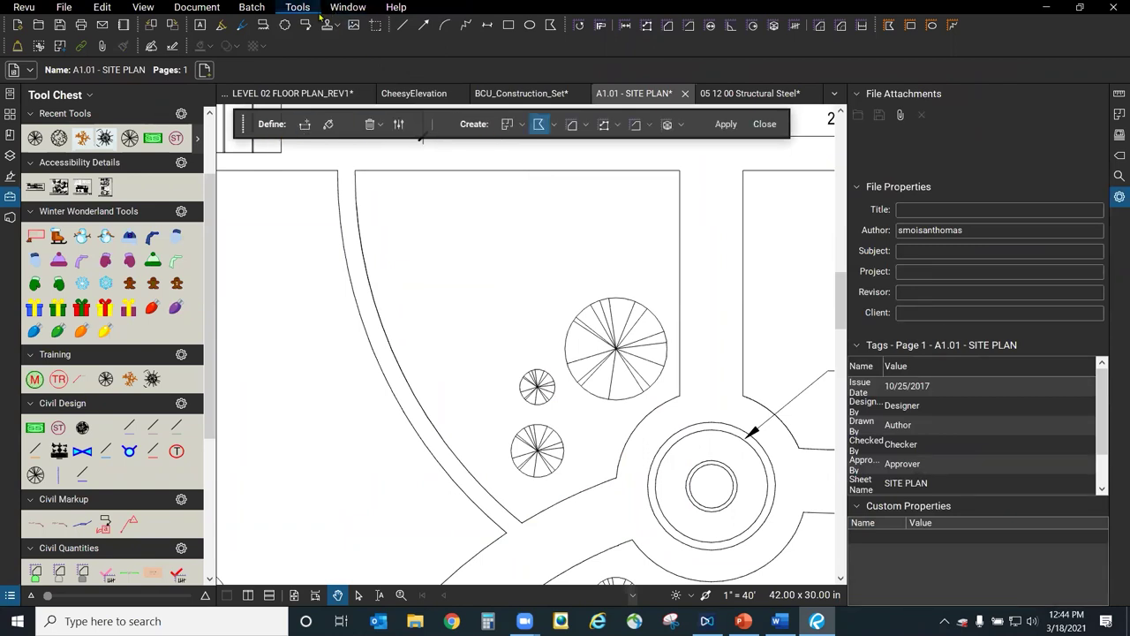
pyautogui.click(298, 7)
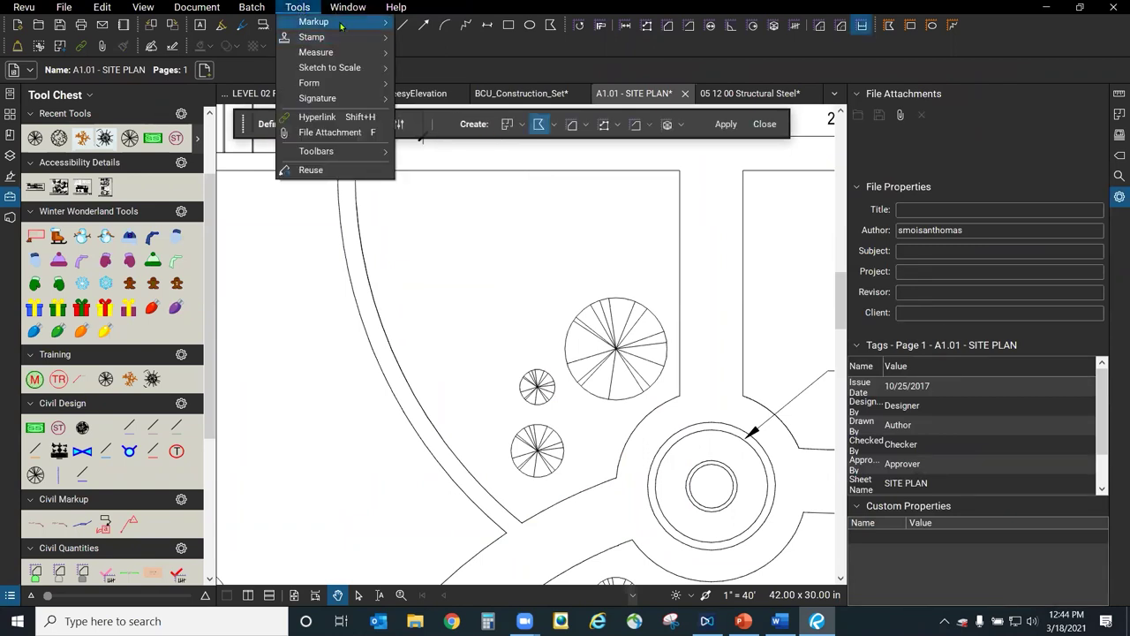
pyautogui.moveTo(320, 21)
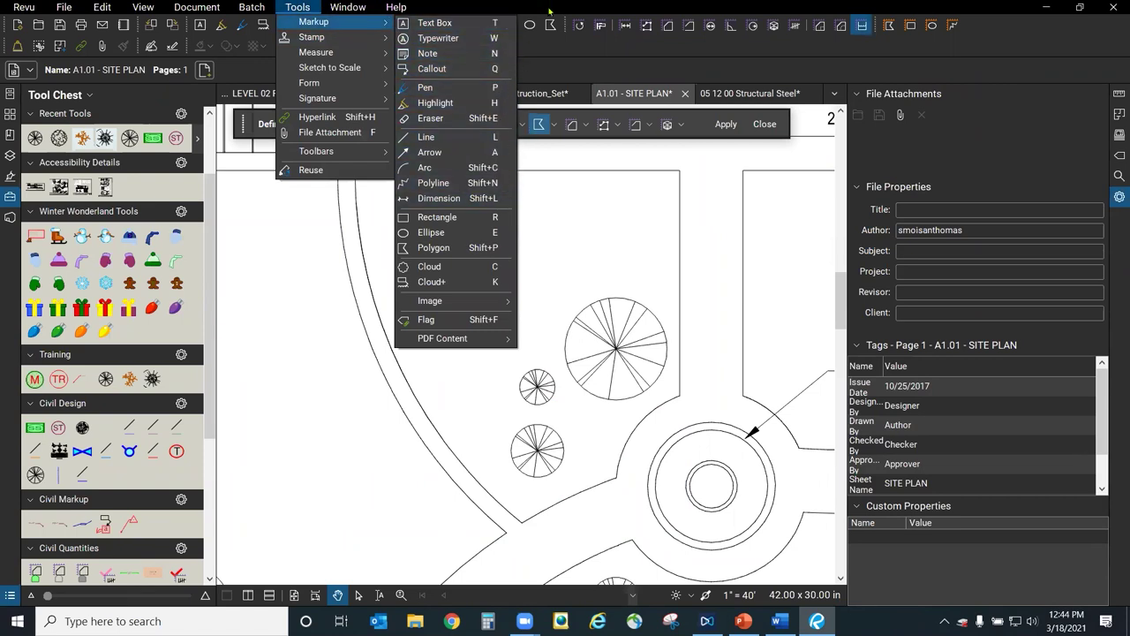
pyautogui.press('Escape')
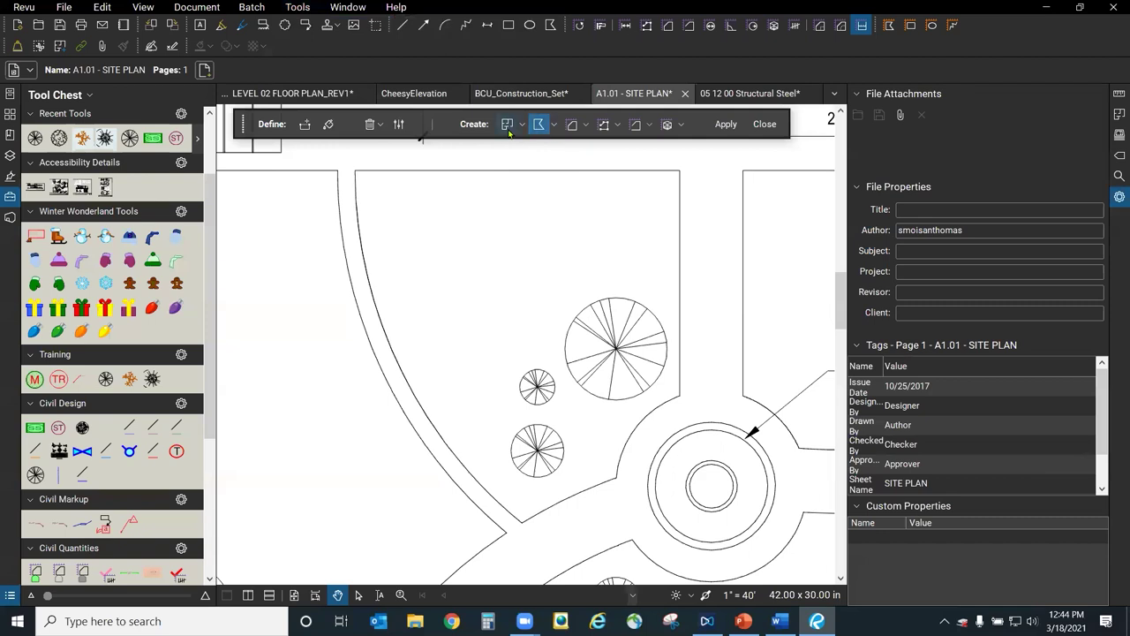
pyautogui.click(573, 126)
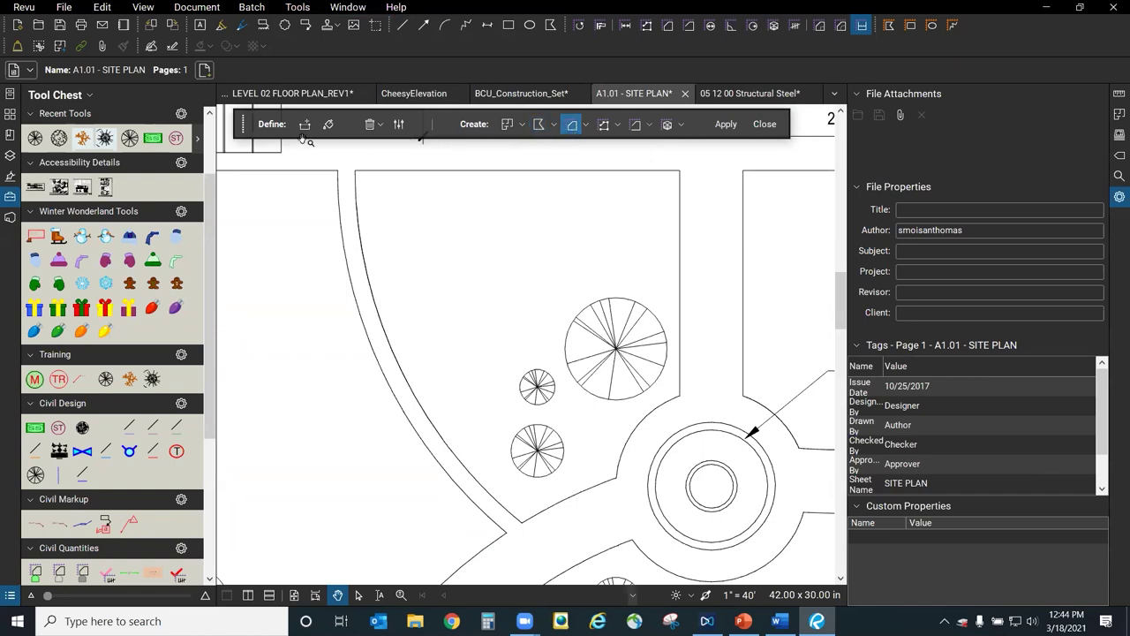
pyautogui.click(329, 126)
pyautogui.click(522, 286)
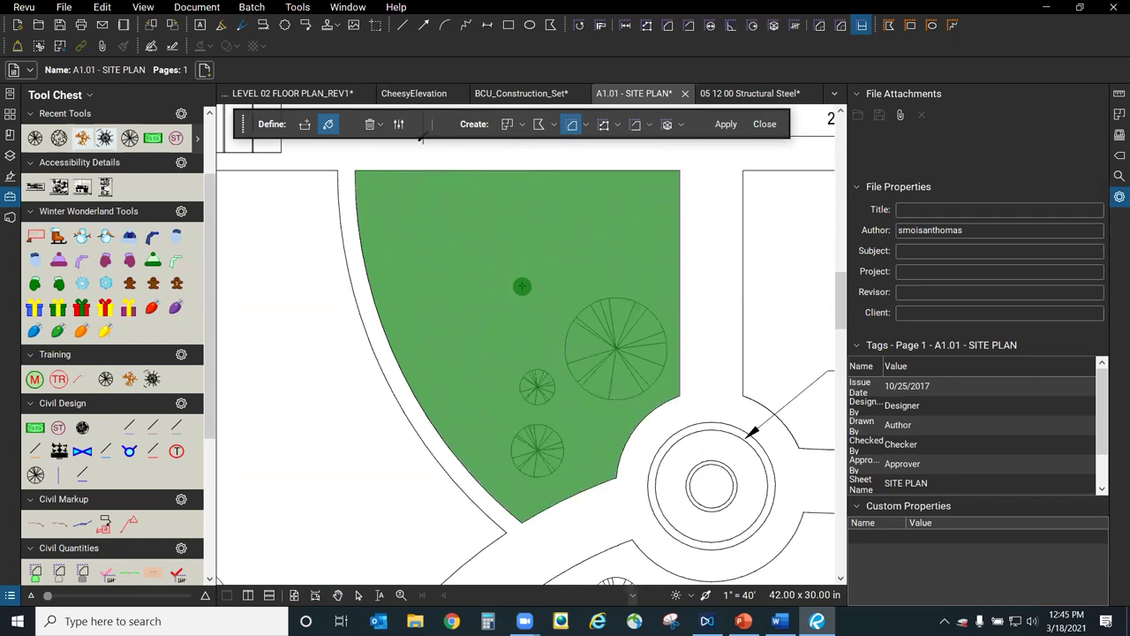
pyautogui.click(734, 130)
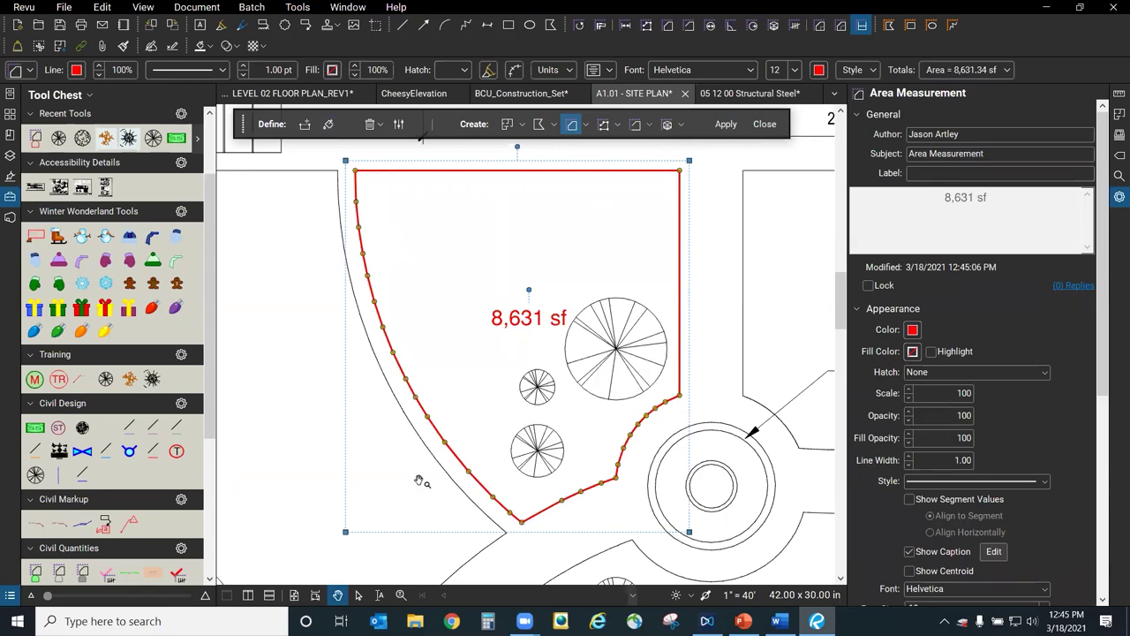
# Dynamic-fill the bed beside the fountain as an 11,199 sf Landscape area measurement.
pyautogui.scroll(-2, 292, 411)
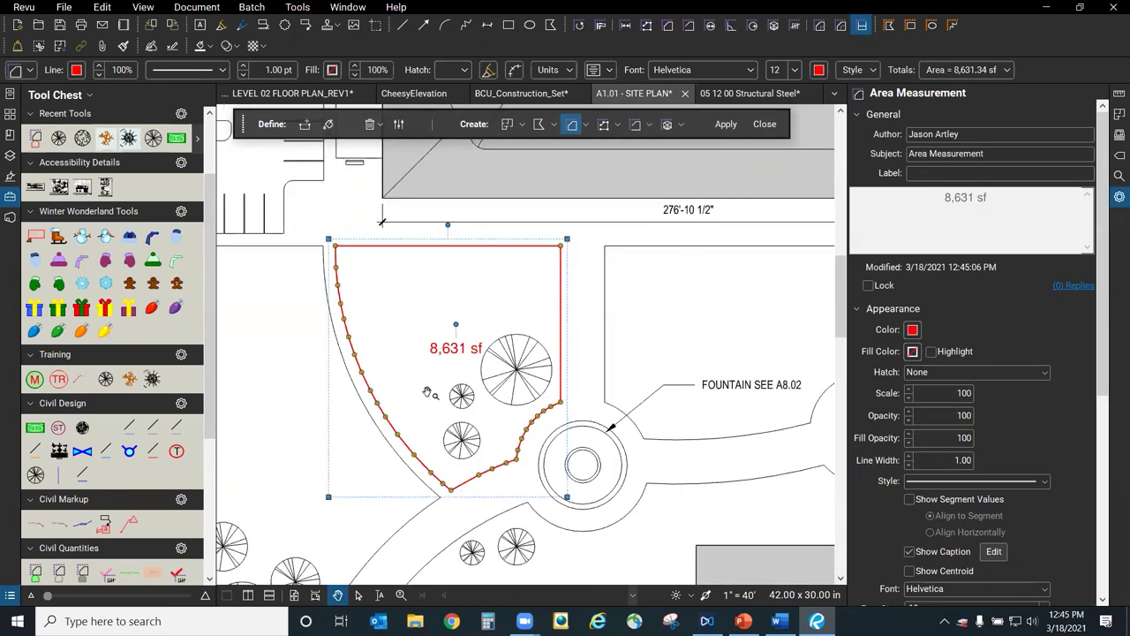
pyautogui.scroll(-2, 362, 346)
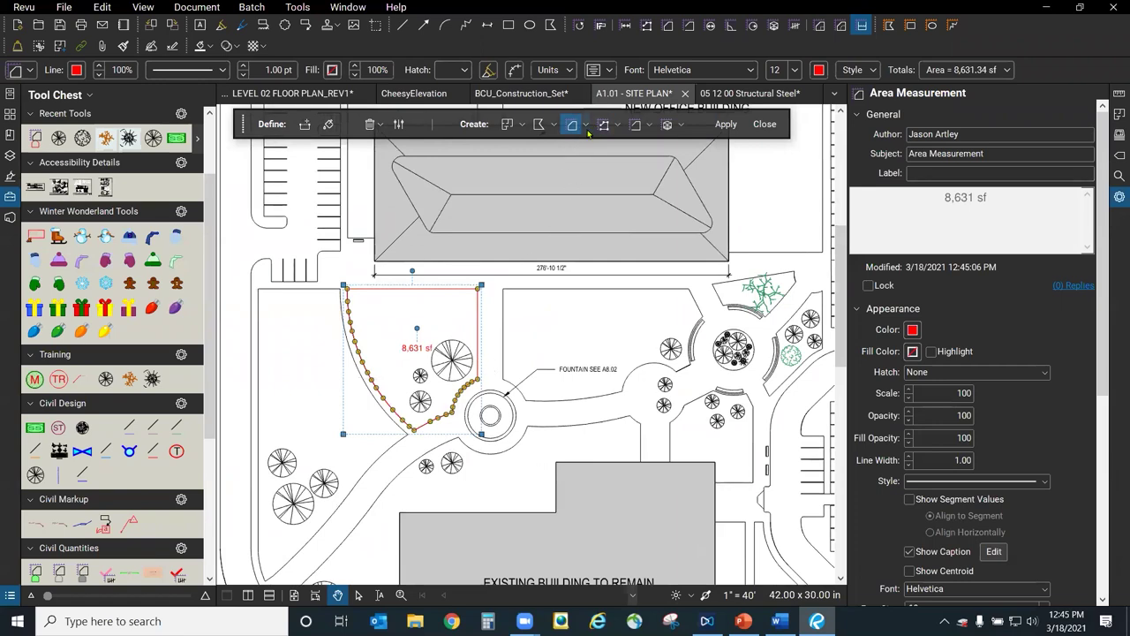
pyautogui.scroll(3, 609, 356)
pyautogui.click(612, 332)
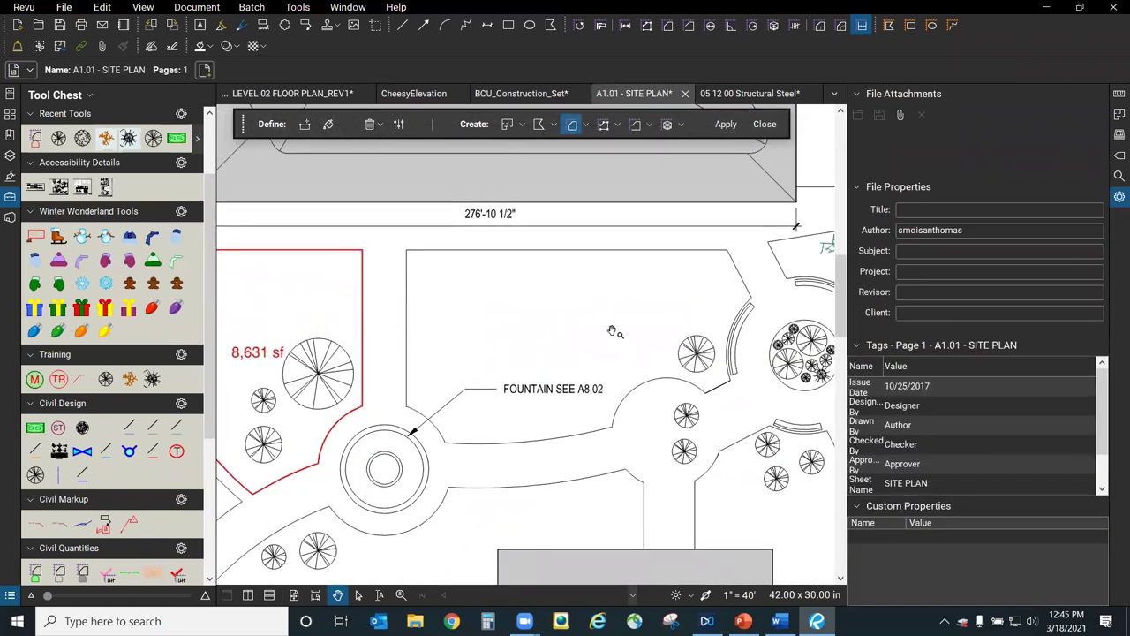
pyautogui.scroll(1, 612, 332)
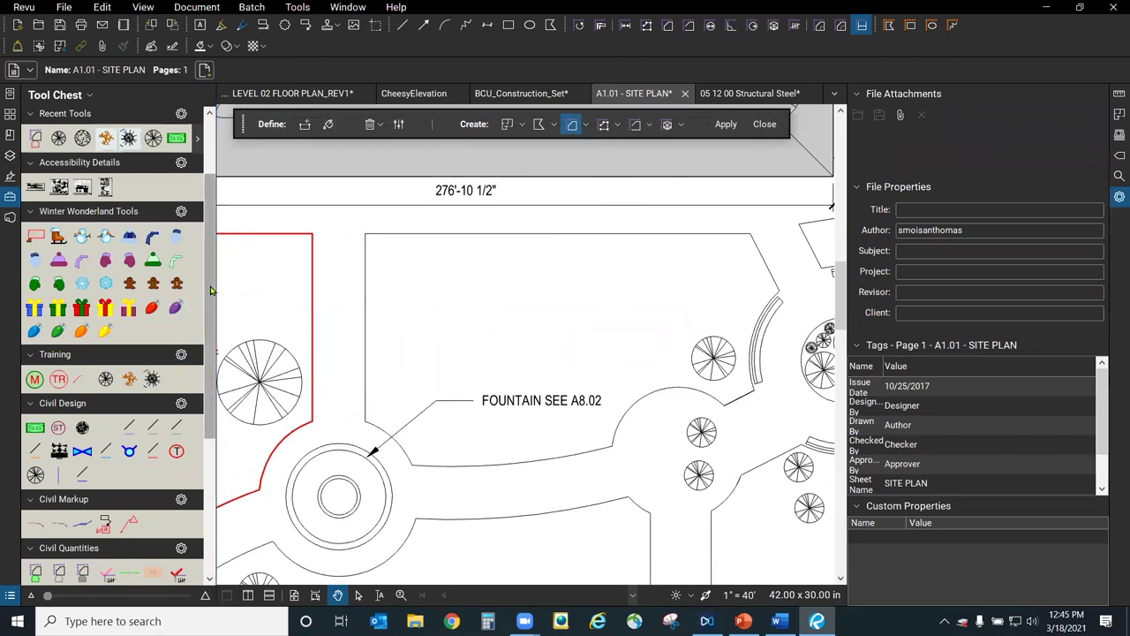
pyautogui.scroll(-5, 210, 290)
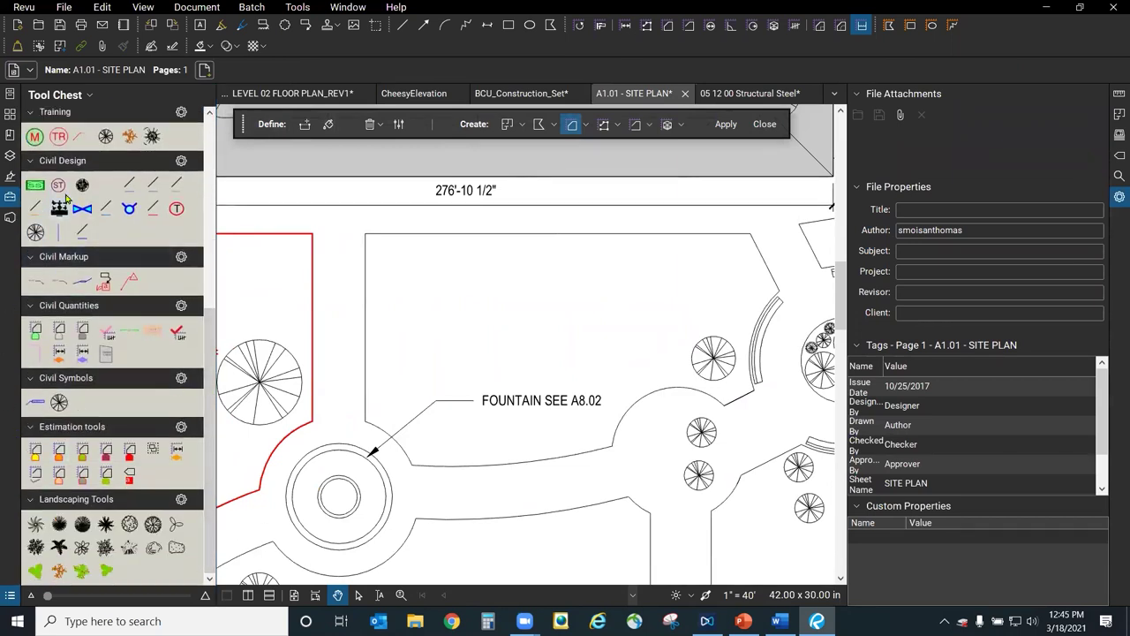
pyautogui.click(37, 335)
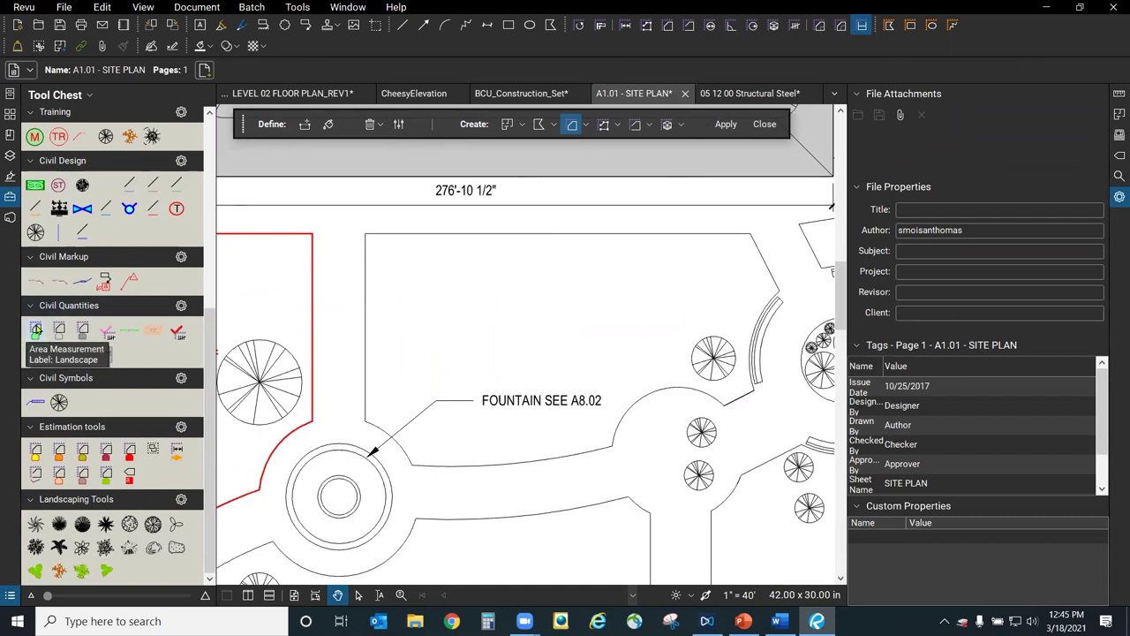
pyautogui.click(586, 125)
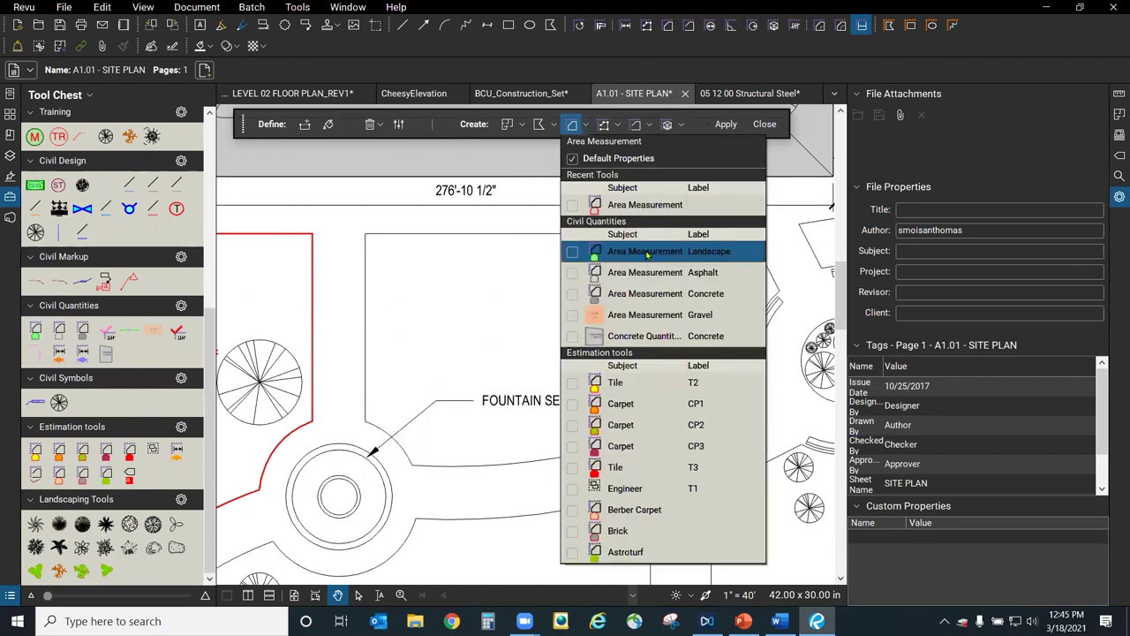
pyautogui.click(648, 251)
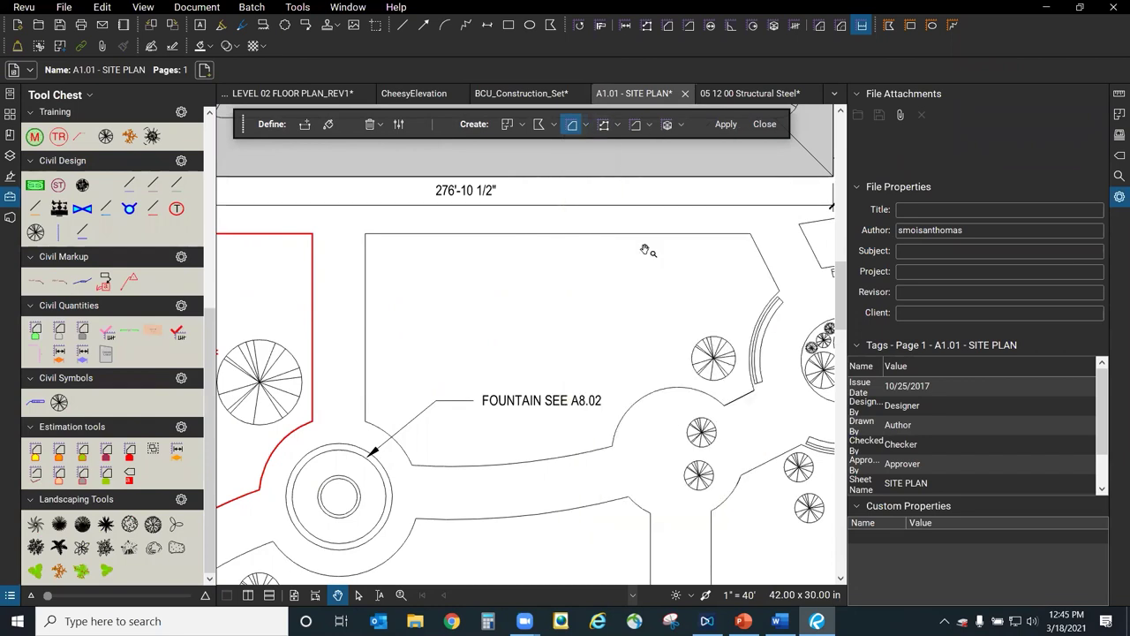
pyautogui.click(328, 123)
pyautogui.moveTo(536, 331); pyautogui.dragTo(536, 330)
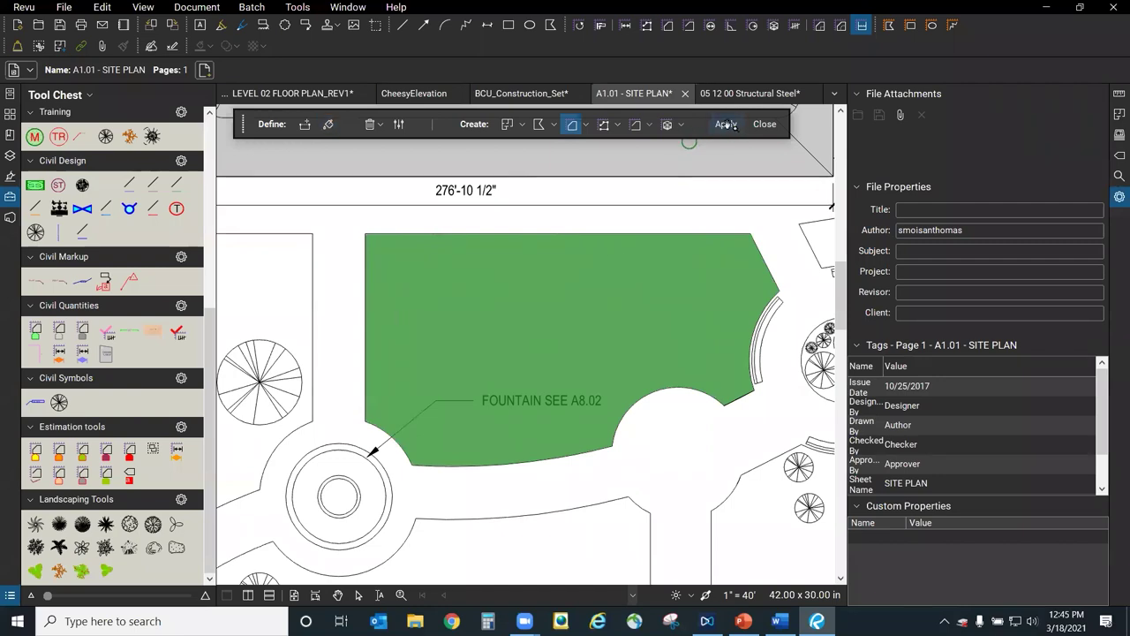
pyautogui.click(726, 124)
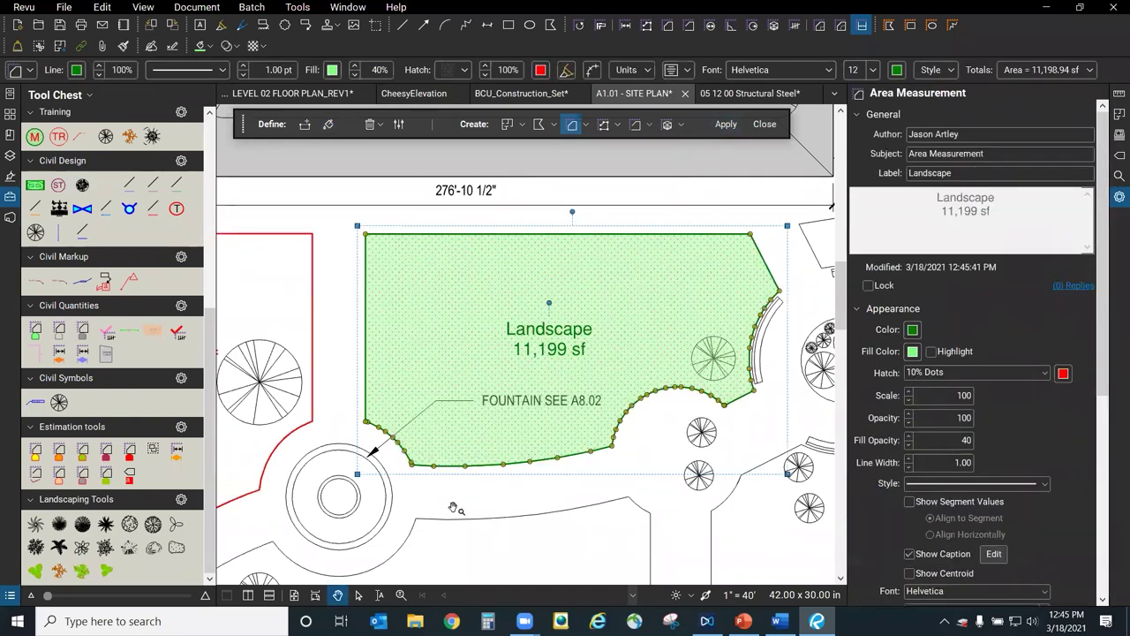
# Check the new Landscape measurement and show the Markups List.
pyautogui.click(524, 481)
pyautogui.click(598, 322)
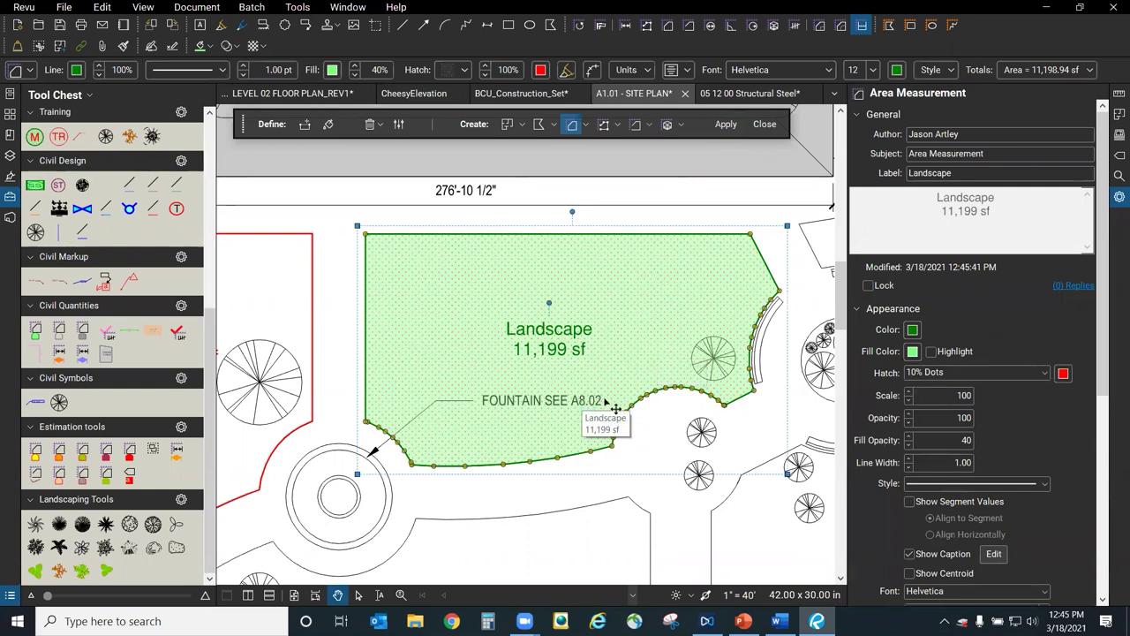
pyautogui.press('Escape')
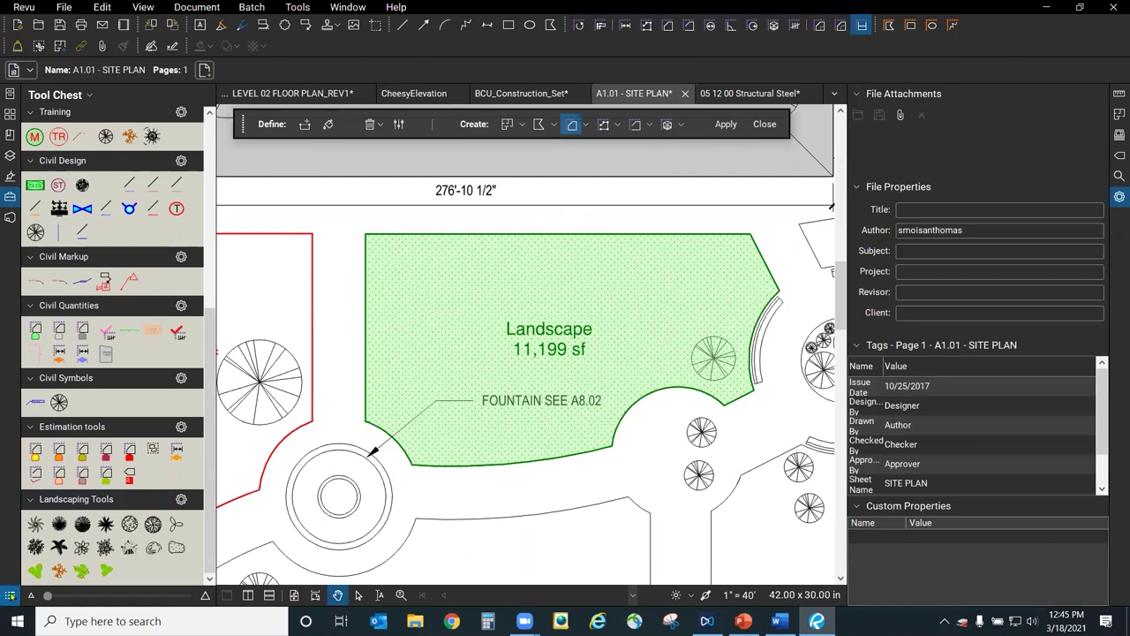
pyautogui.click(10, 595)
# Select the 11,199 sf Landscape entry in the Markups List, then close the list.
pyautogui.scroll(-1, 123, 409)
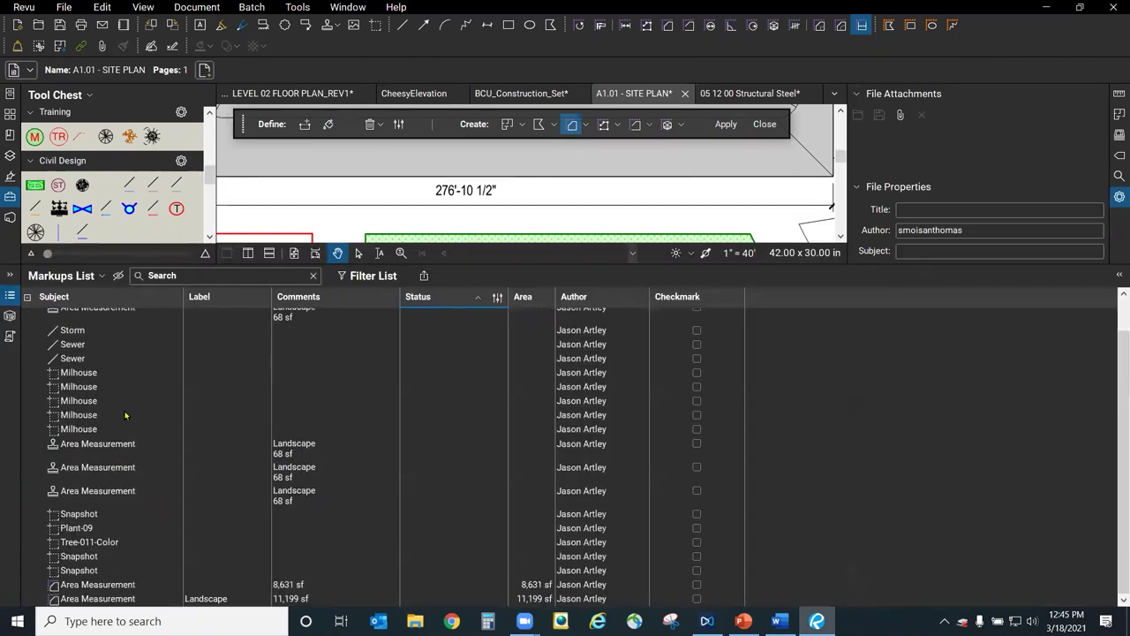
pyautogui.click(204, 599)
pyautogui.click(100, 600)
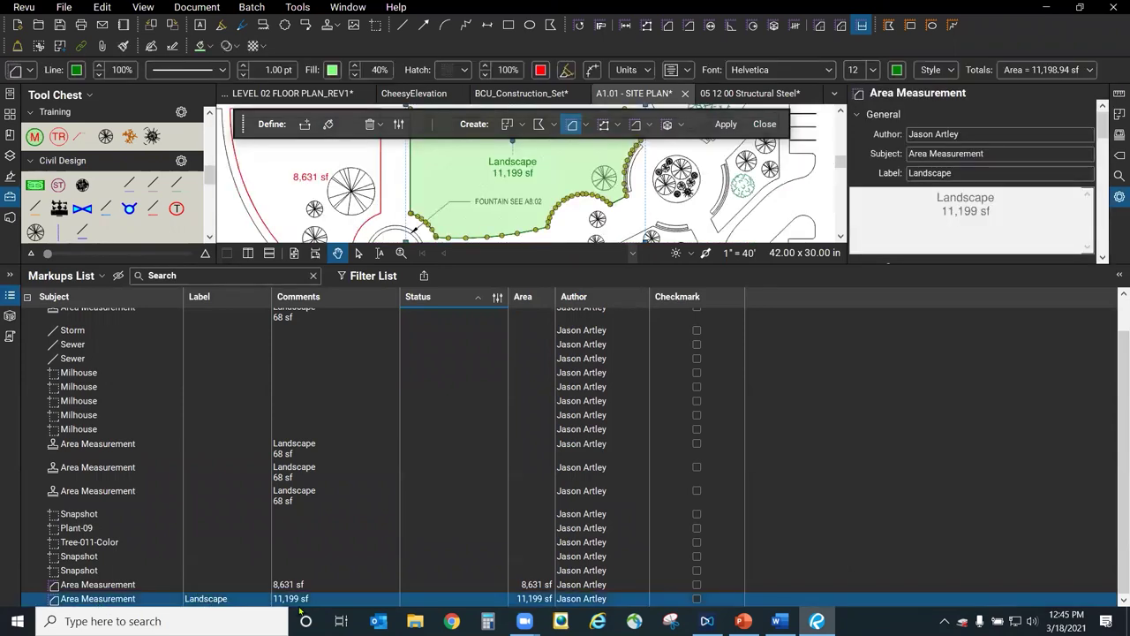
pyautogui.click(11, 301)
# Collapse the Tool Chest and Properties panels so the site plan fills the view.
pyautogui.moveTo(543, 373)
pyautogui.mouseDown()
pyautogui.moveTo(544, 479)
pyautogui.moveTo(636, 565)
pyautogui.mouseUp()
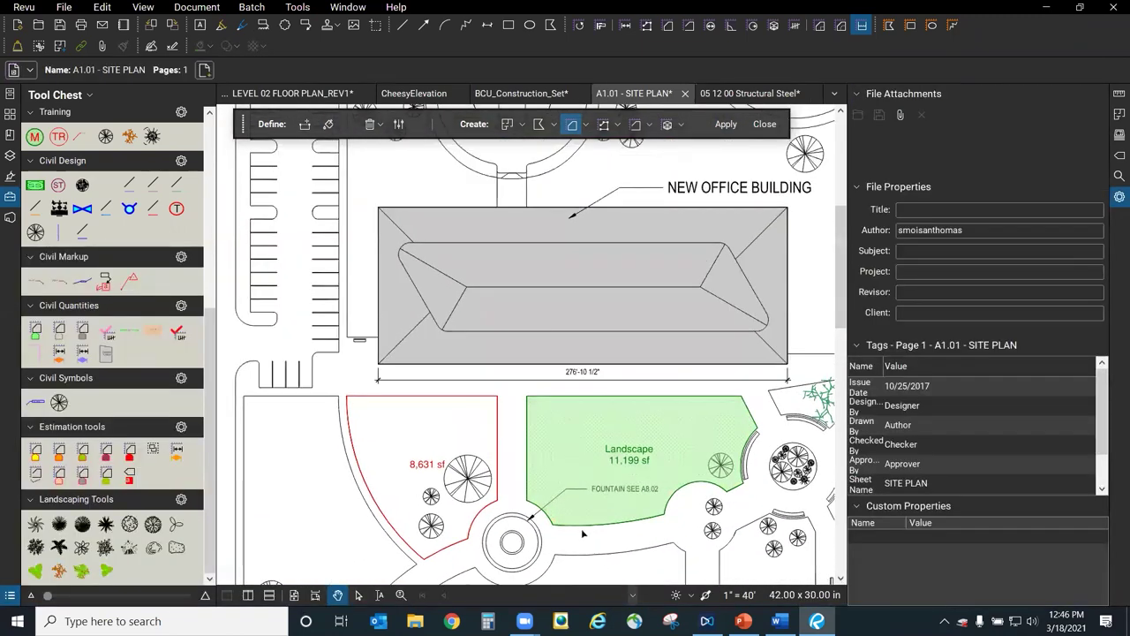
pyautogui.scroll(-1, 609, 530)
pyautogui.scroll(3, 654, 503)
pyautogui.scroll(1, 667, 494)
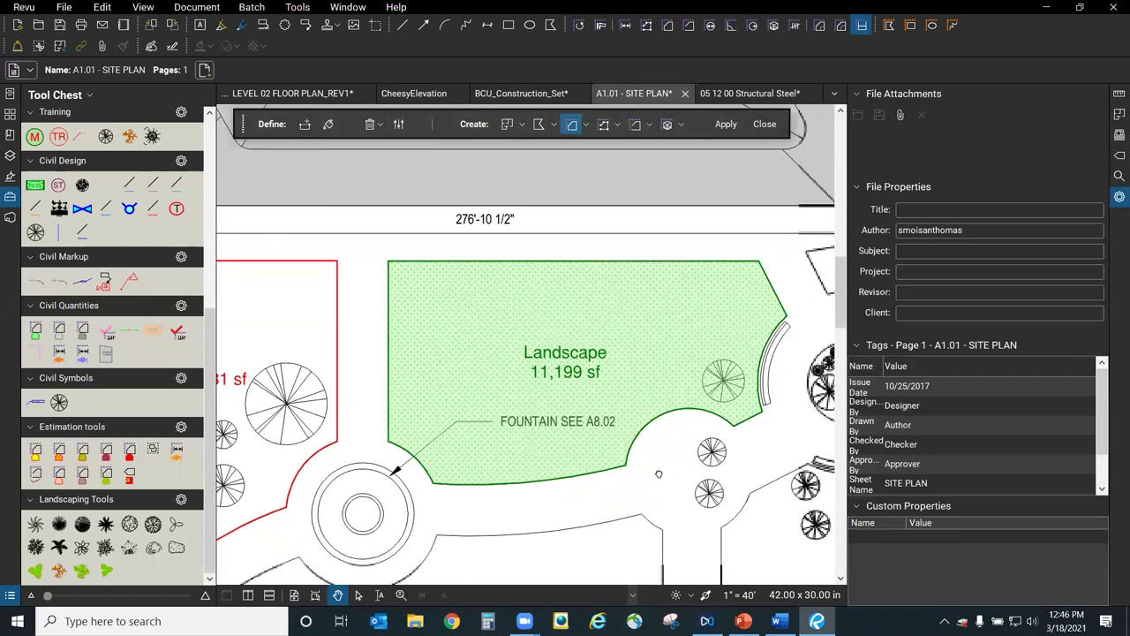
pyautogui.scroll(-1, 645, 468)
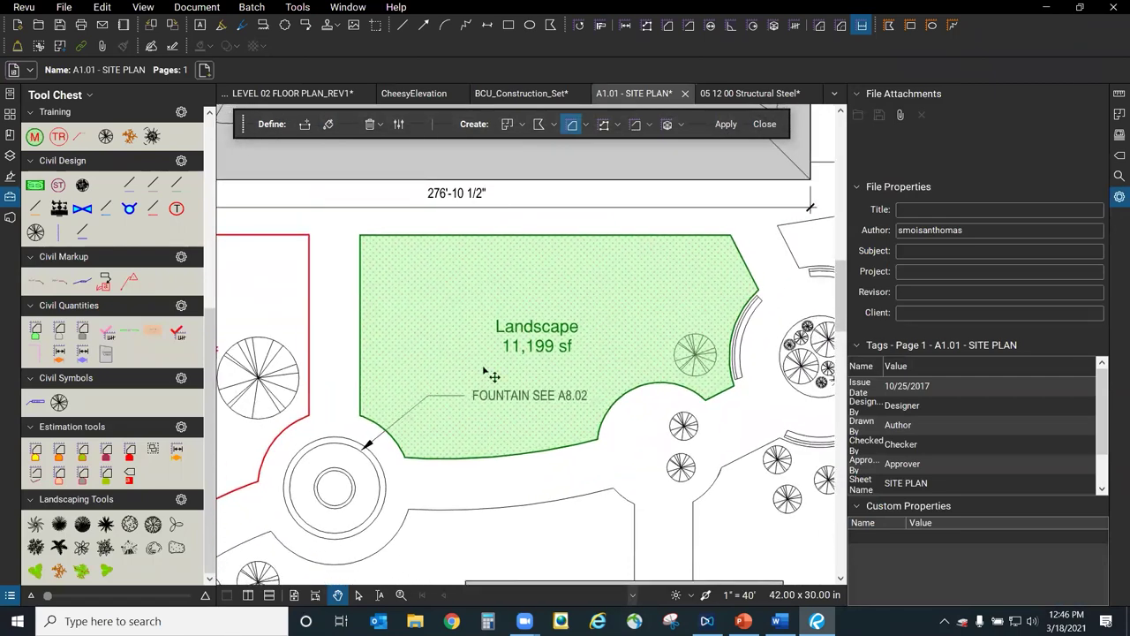
pyautogui.click(10, 196)
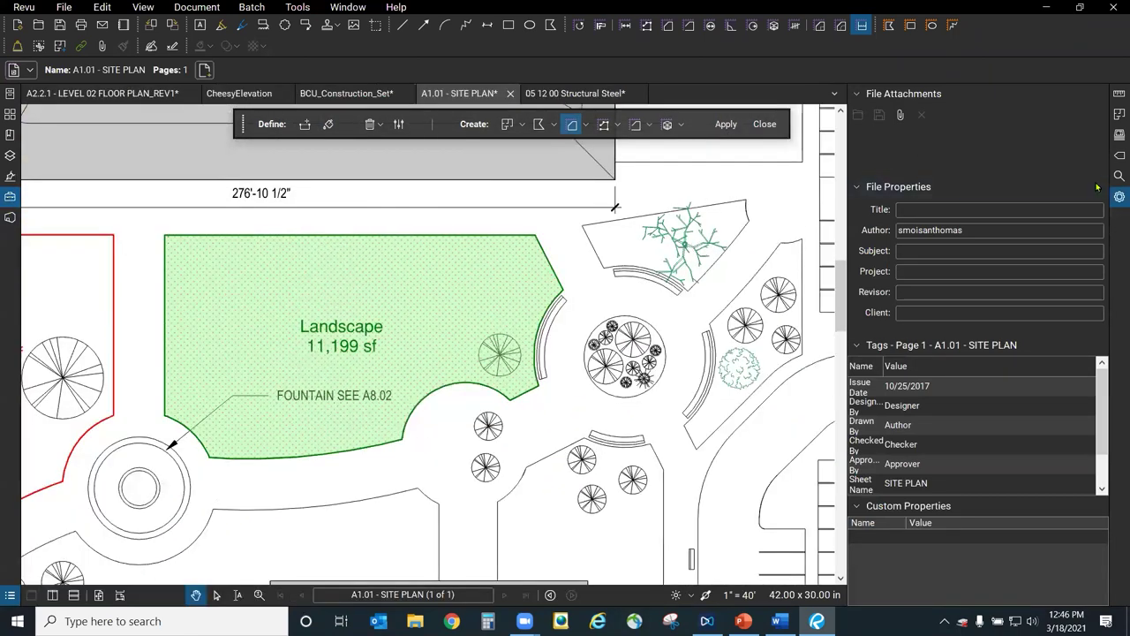
pyautogui.click(1119, 197)
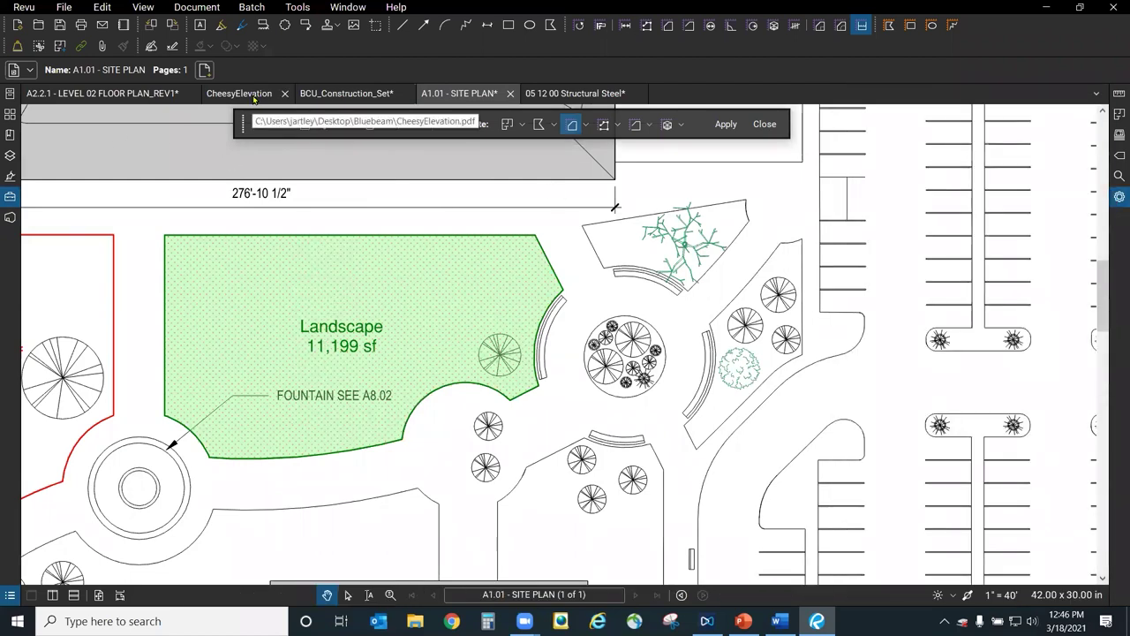
# On CheesyElevation, dynamic-fill both lower wall areas beside the door as default-style polygons.
pyautogui.click(254, 95)
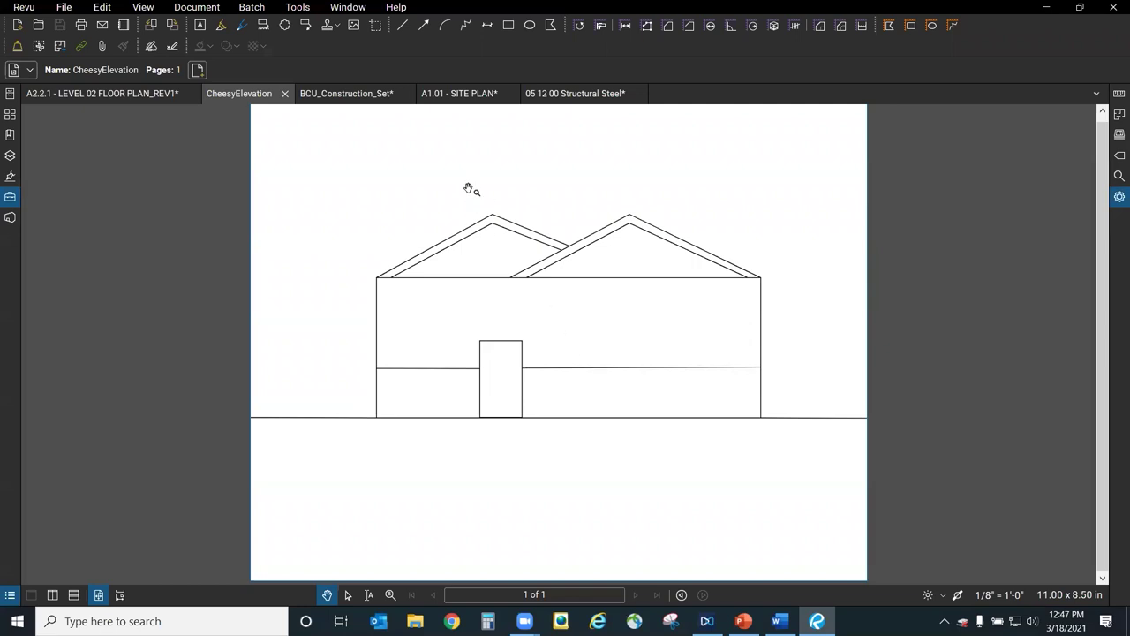
pyautogui.hotkey('alt', 'shift', 'f')
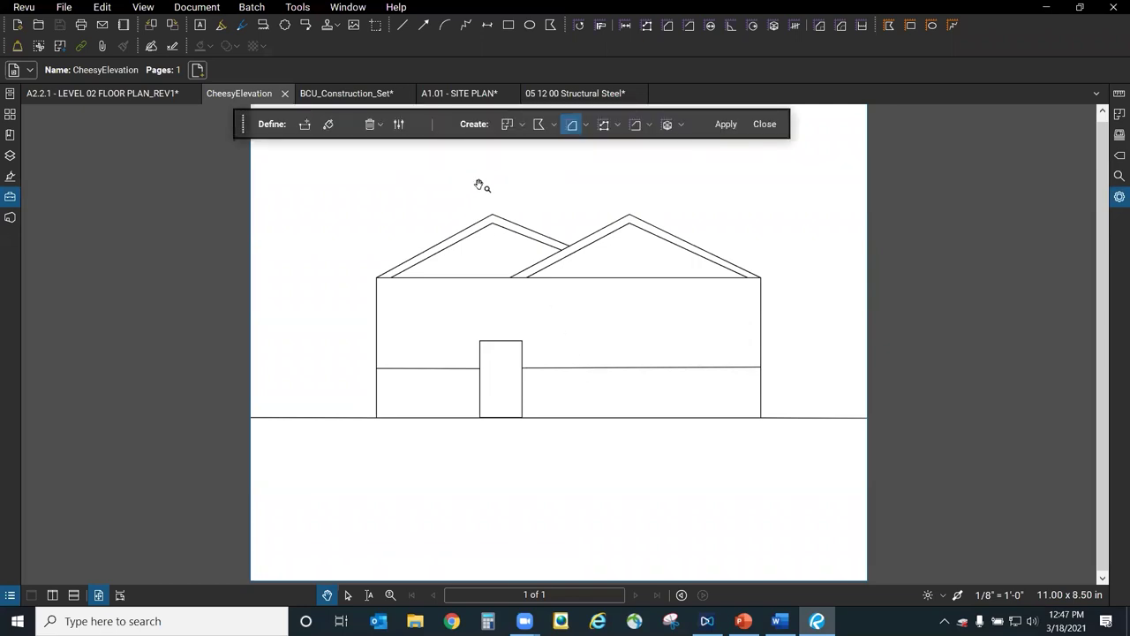
pyautogui.click(555, 125)
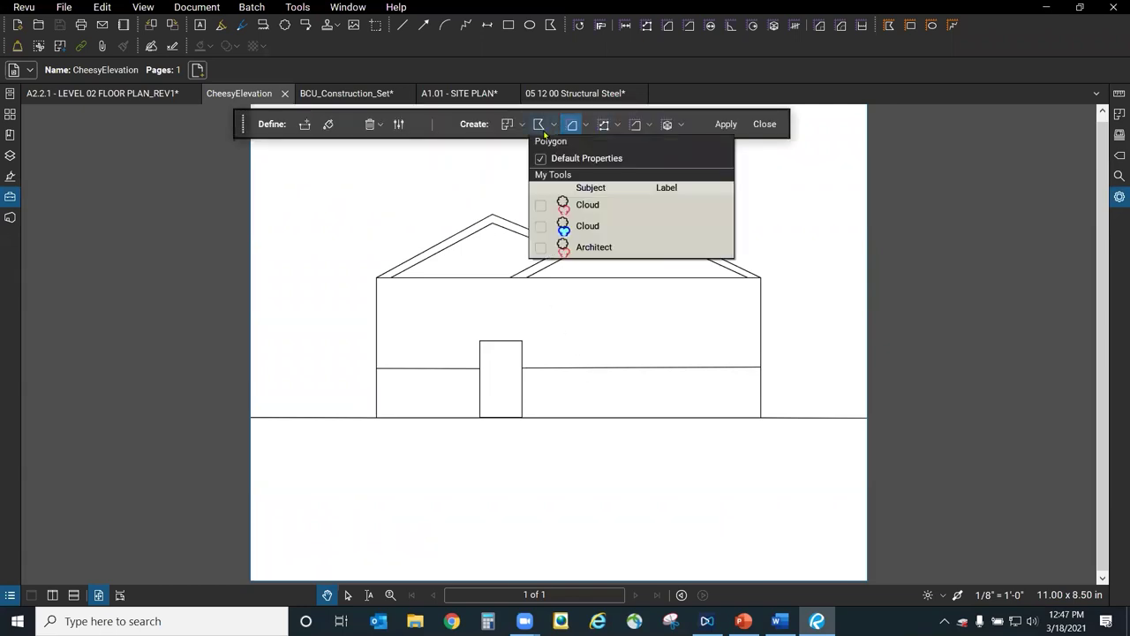
pyautogui.click(544, 159)
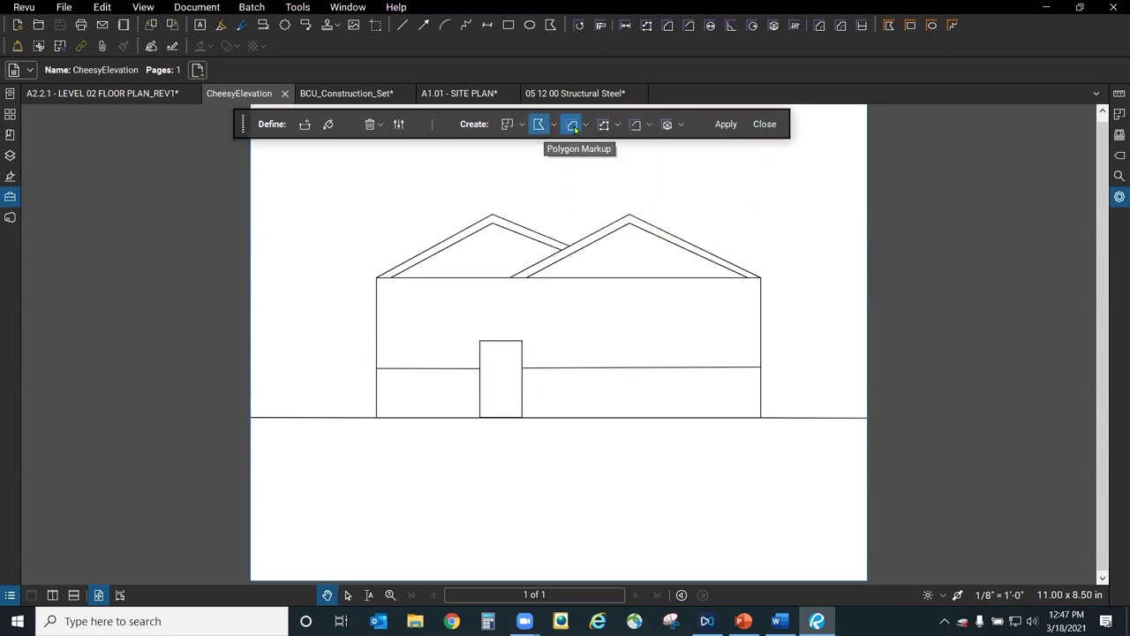
pyautogui.click(329, 126)
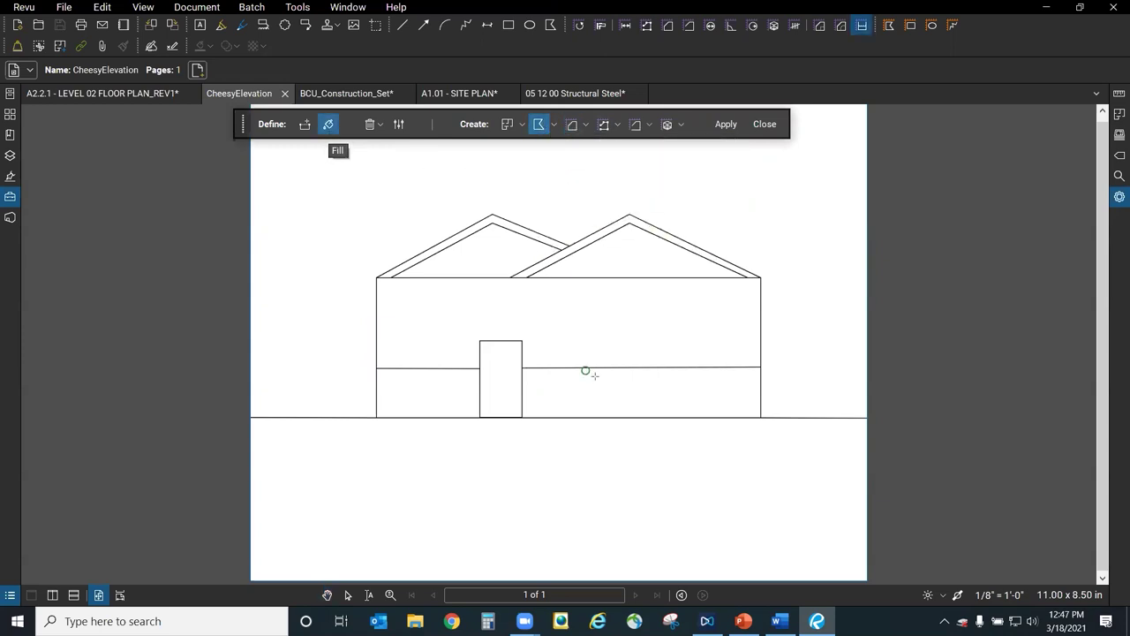
pyautogui.moveTo(600, 391); pyautogui.dragTo(610, 389)
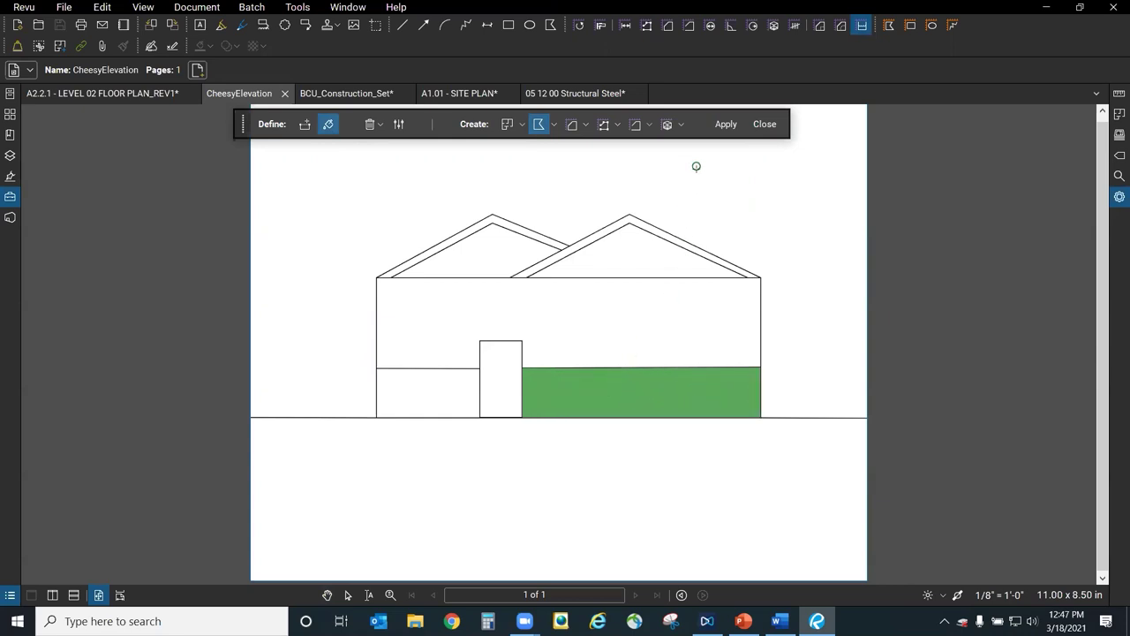
pyautogui.moveTo(425, 394); pyautogui.dragTo(435, 397)
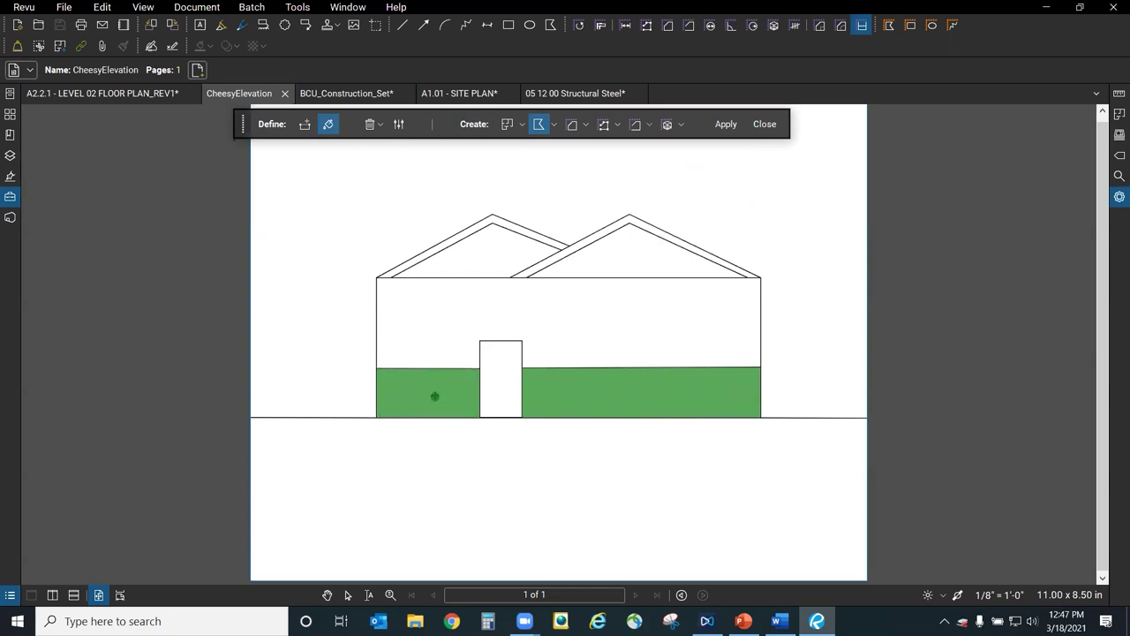
pyautogui.click(727, 125)
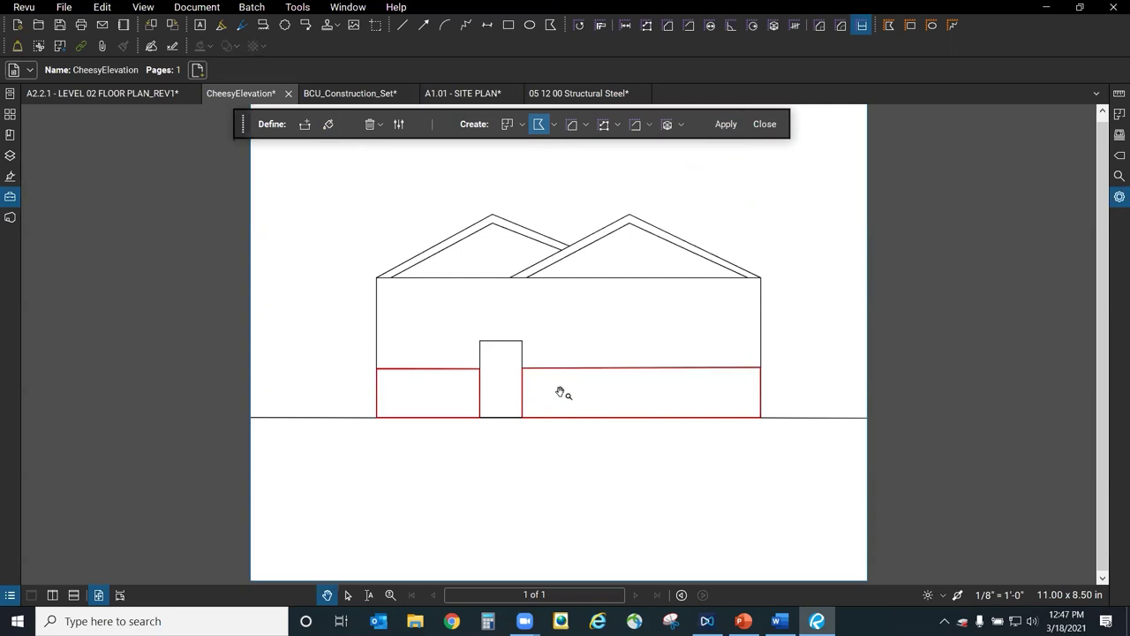
# Select both lower-wall polygons and give them a Brick hatch.
pyautogui.click(523, 388)
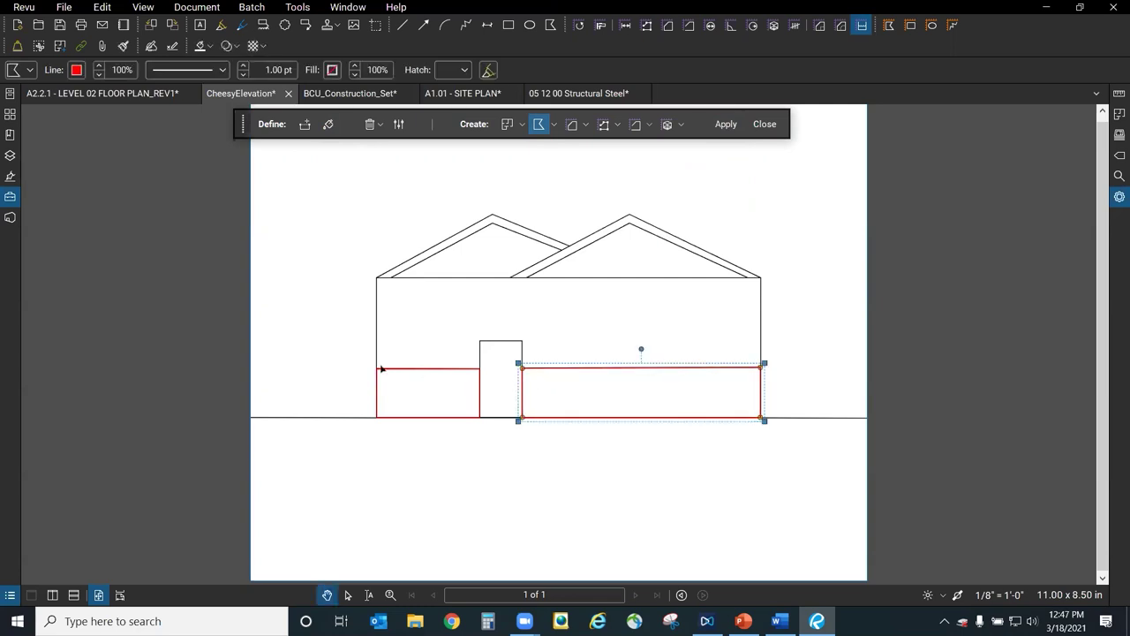
pyautogui.click(347, 596)
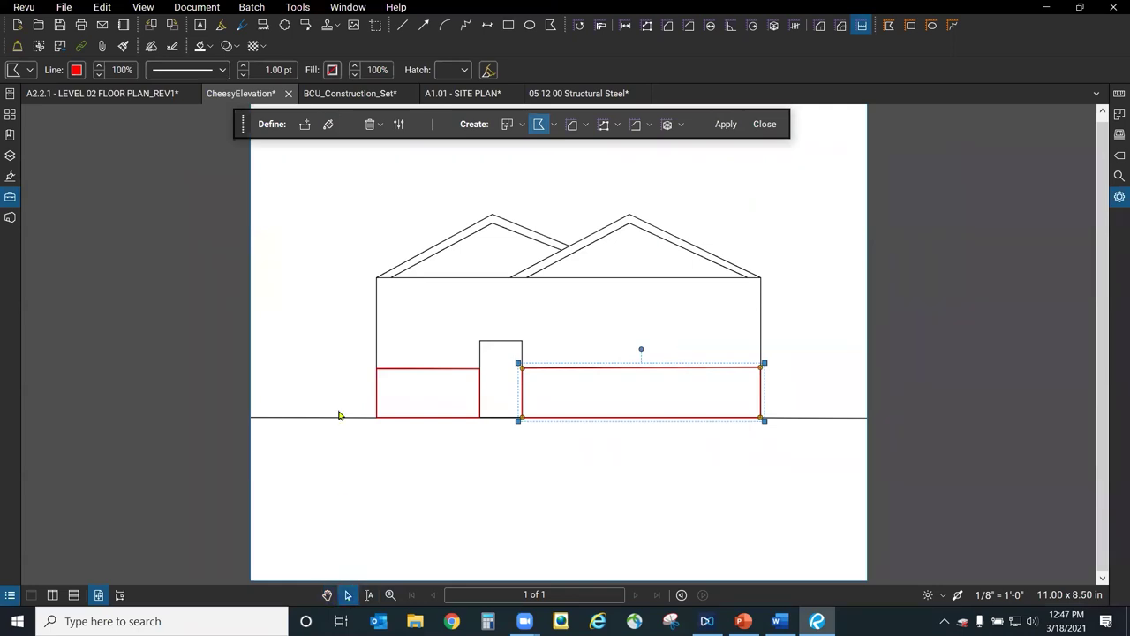
pyautogui.moveTo(348, 357); pyautogui.dragTo(776, 452)
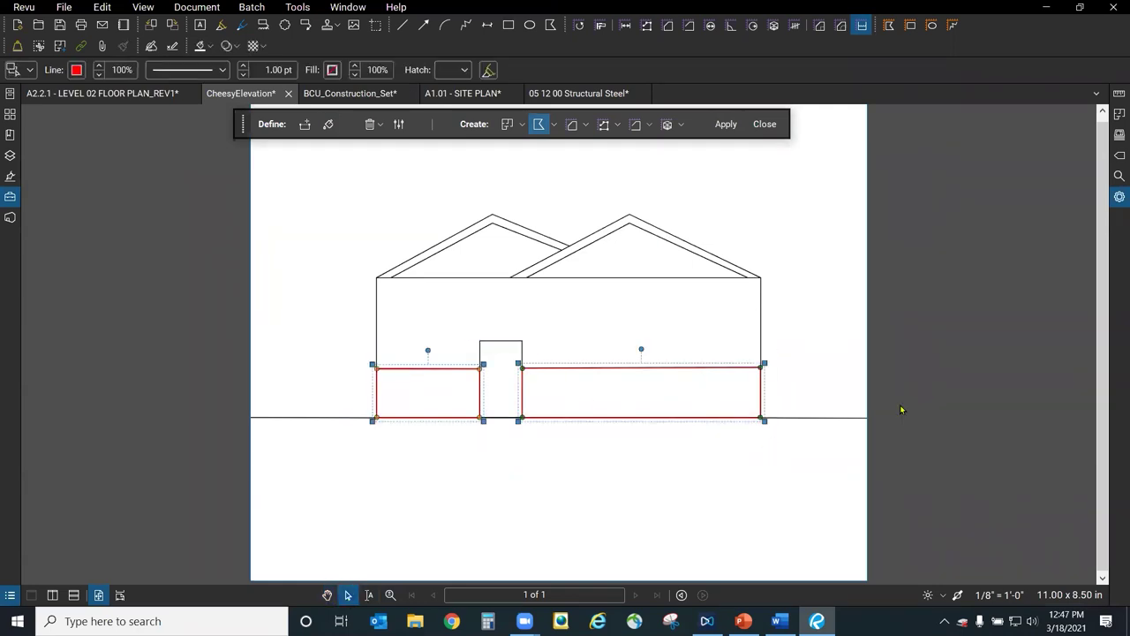
pyautogui.click(1118, 197)
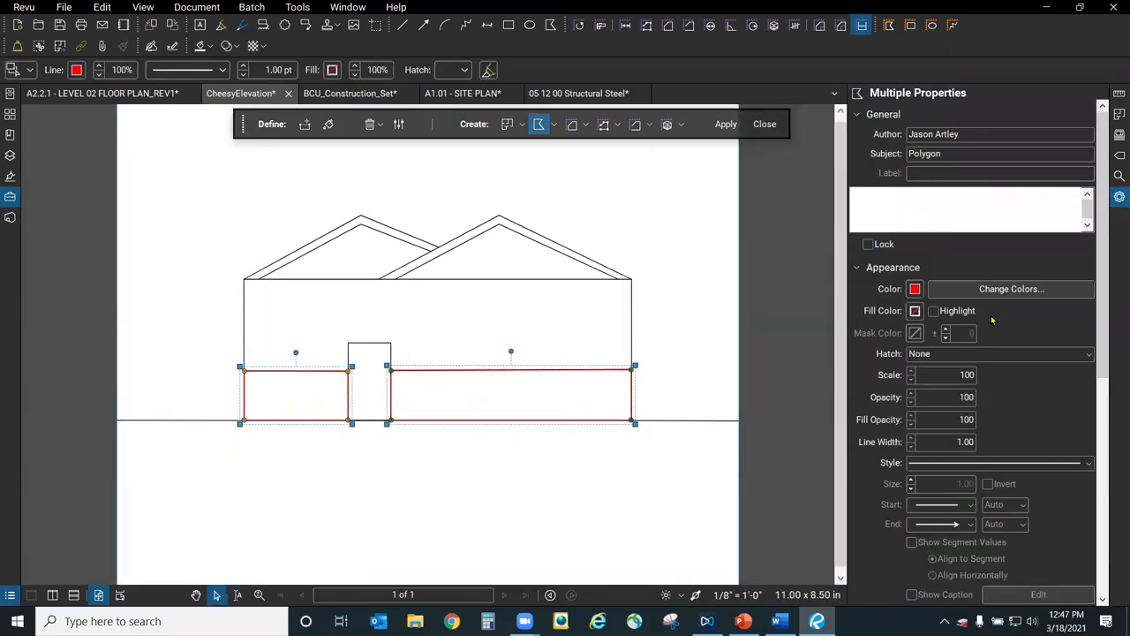
pyautogui.click(990, 355)
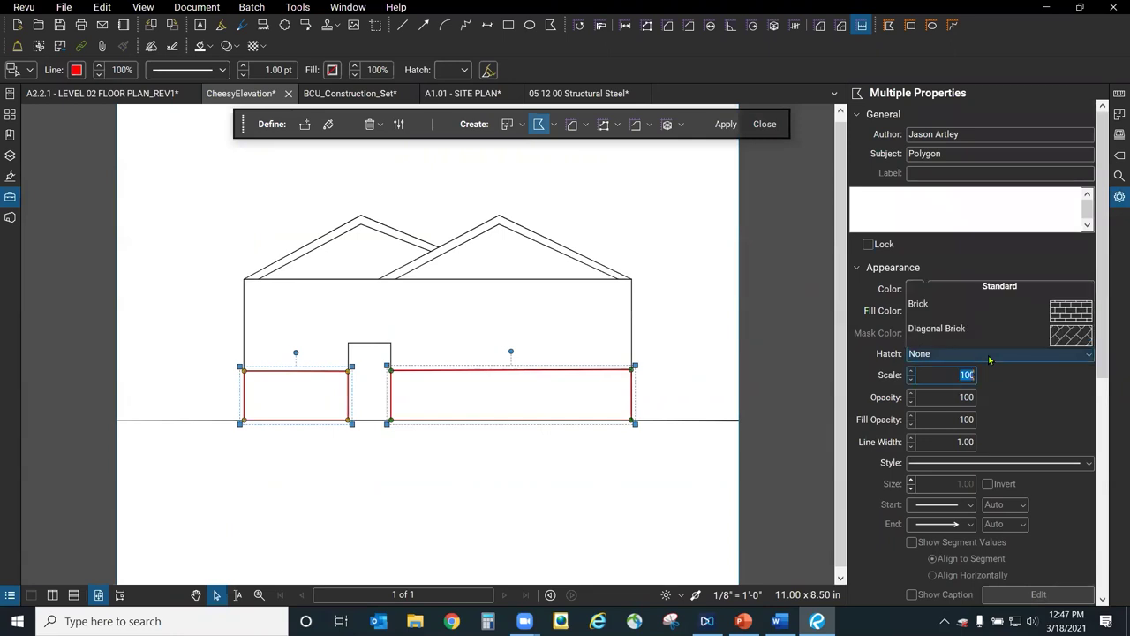
pyautogui.click(1074, 66)
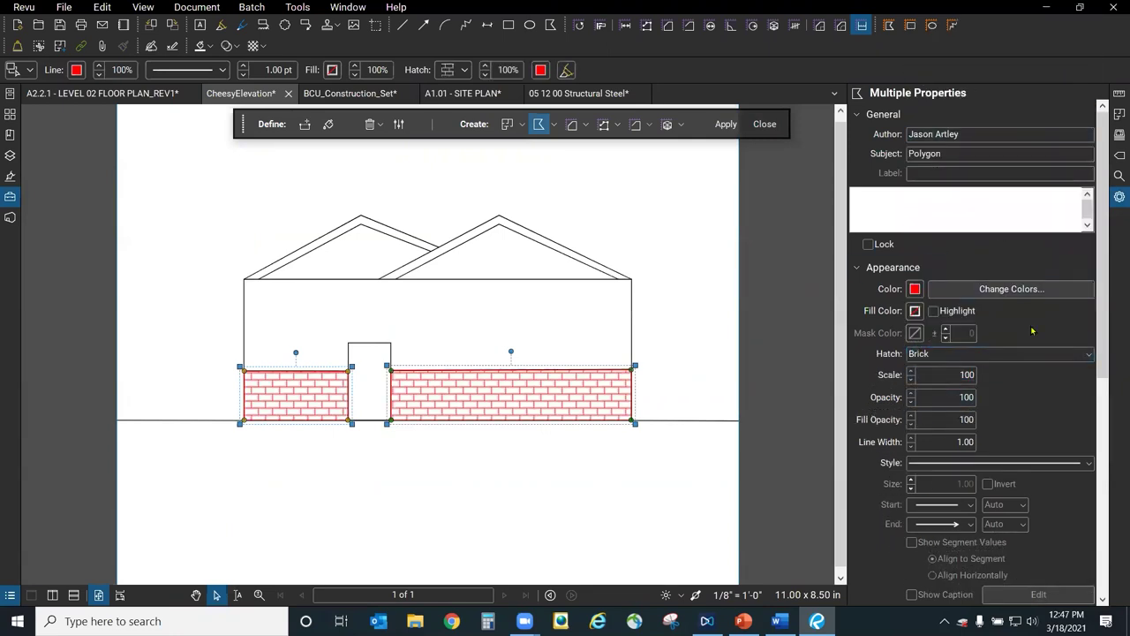
pyautogui.moveTo(848, 353); pyautogui.dragTo(810, 363)
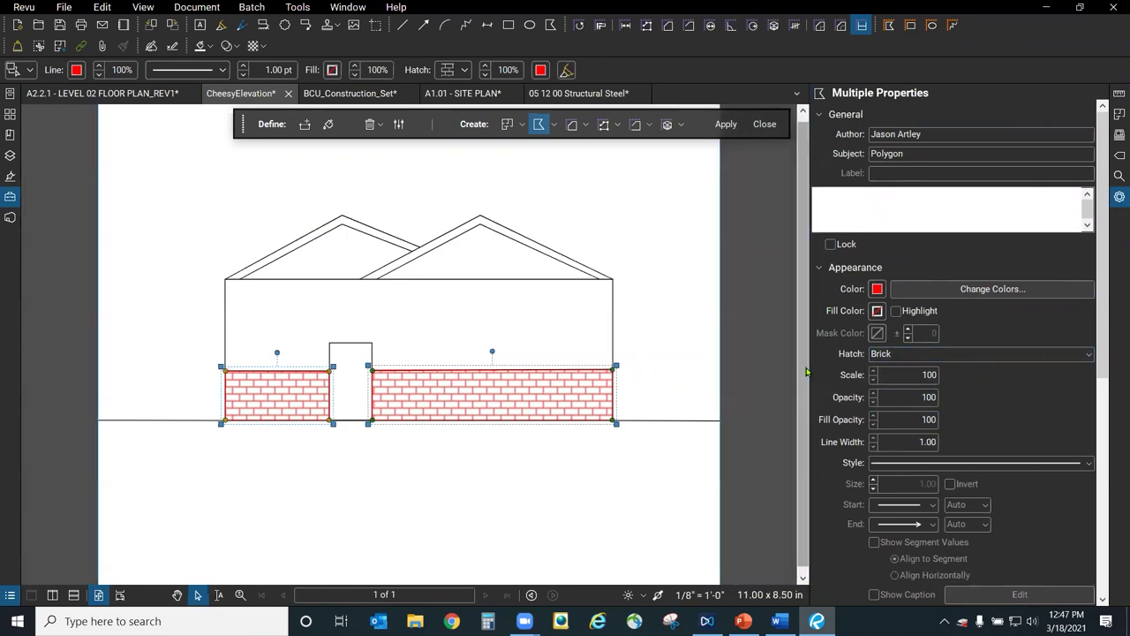
pyautogui.press('Escape')
# Set the brick walls' hatch colour to dark red, leaving the outline colour unchanged.
pyautogui.click(530, 402)
pyautogui.click(1026, 372)
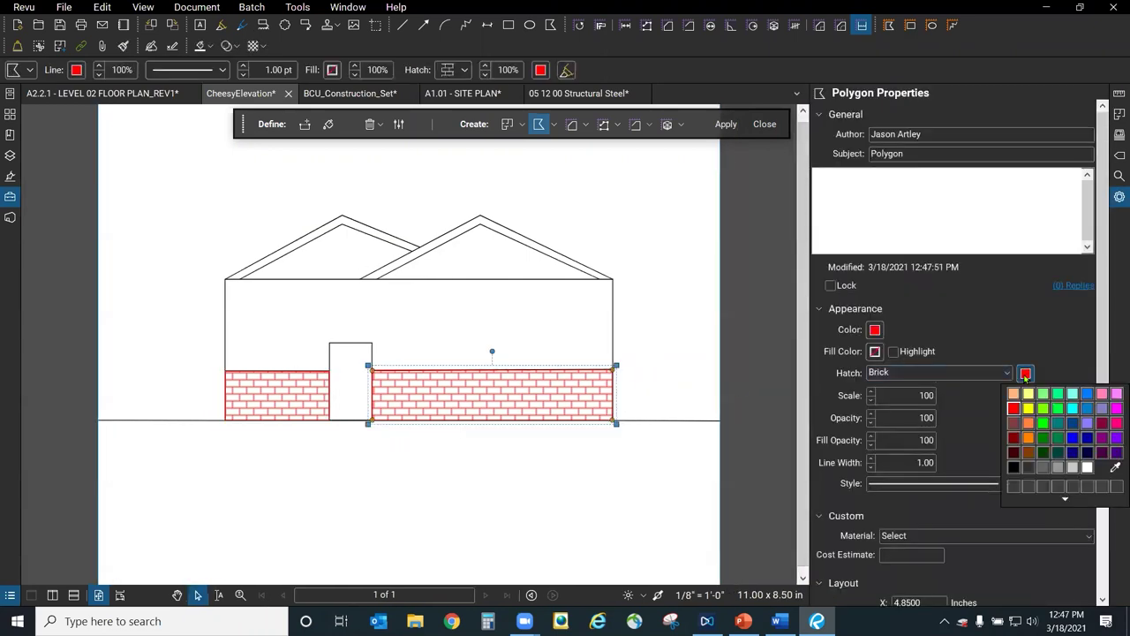
pyautogui.click(1016, 440)
pyautogui.click(300, 407)
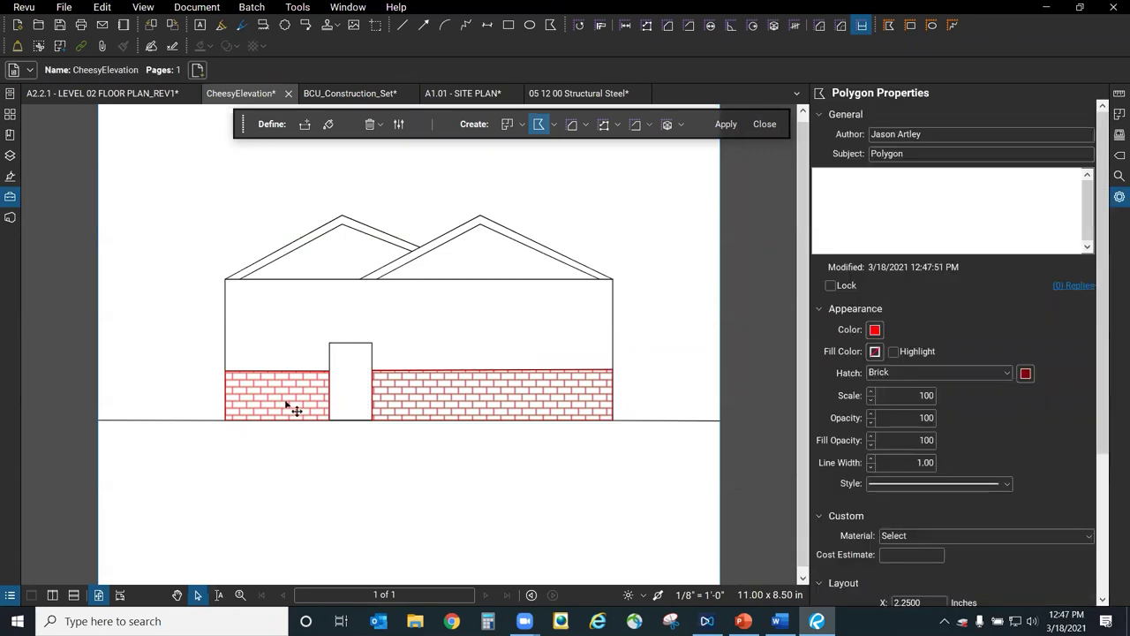
pyautogui.click(1025, 372)
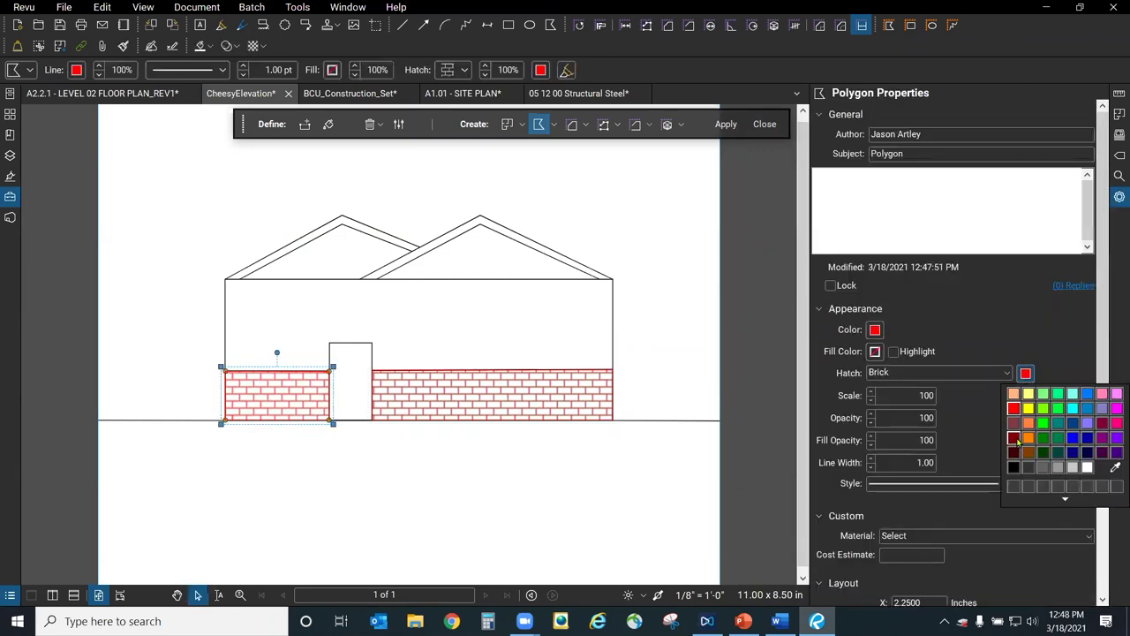
pyautogui.click(1014, 441)
pyautogui.click(874, 330)
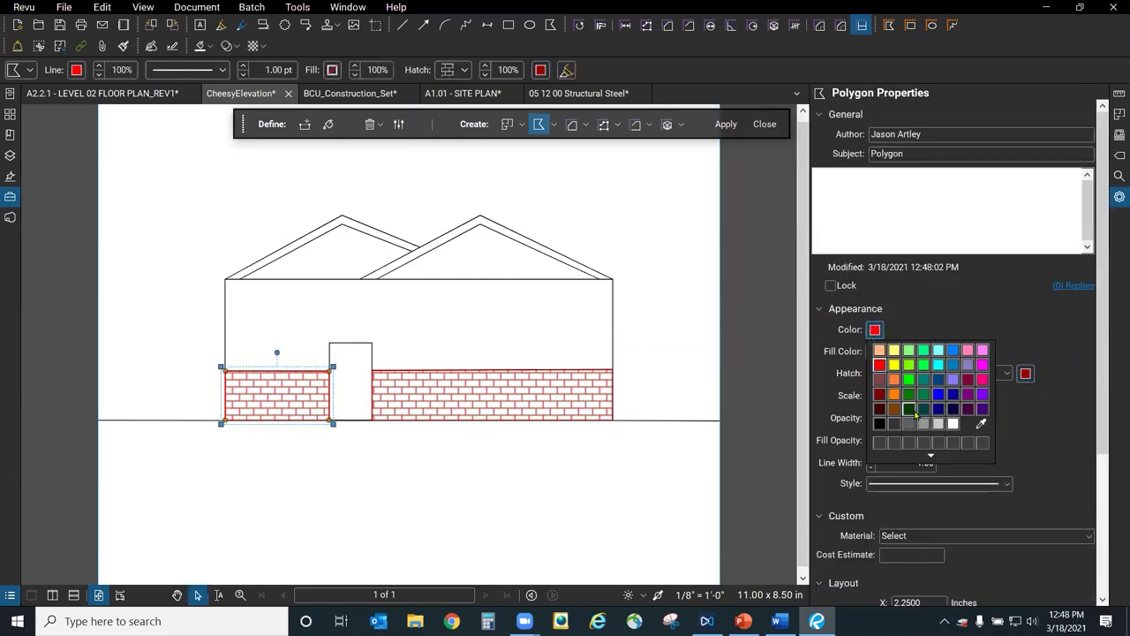
pyautogui.click(868, 337)
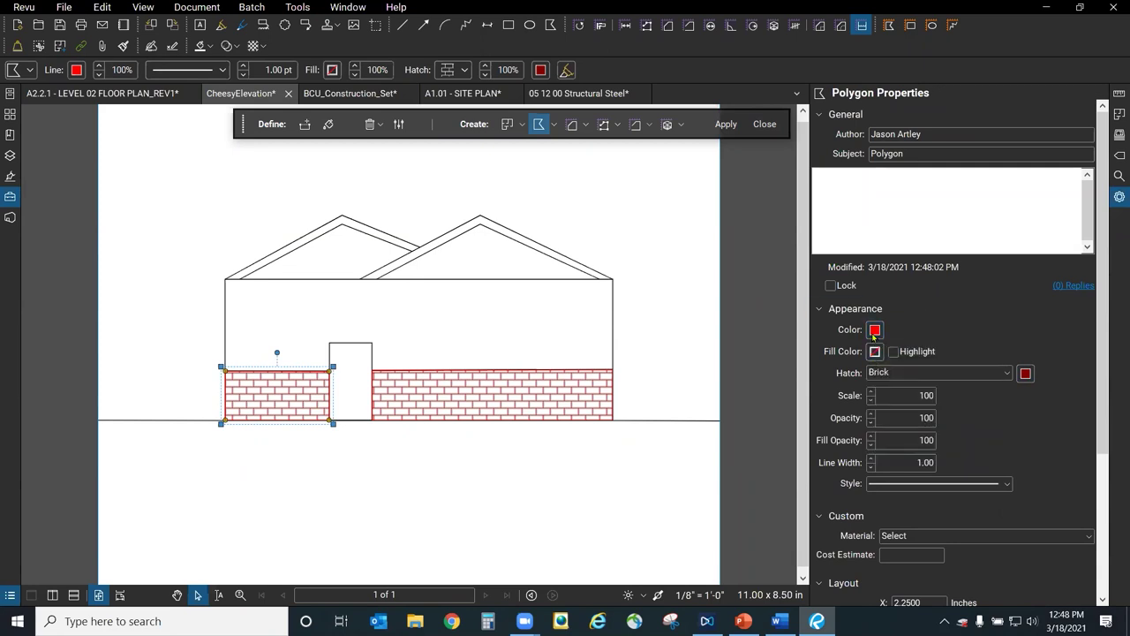
pyautogui.click(874, 332)
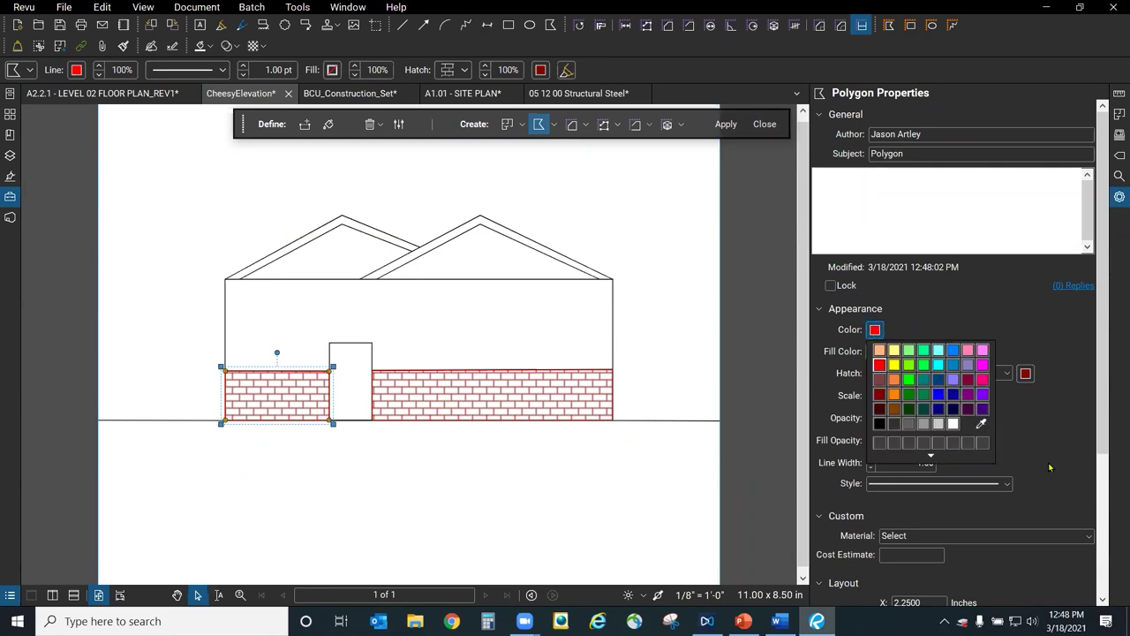
pyautogui.click(434, 466)
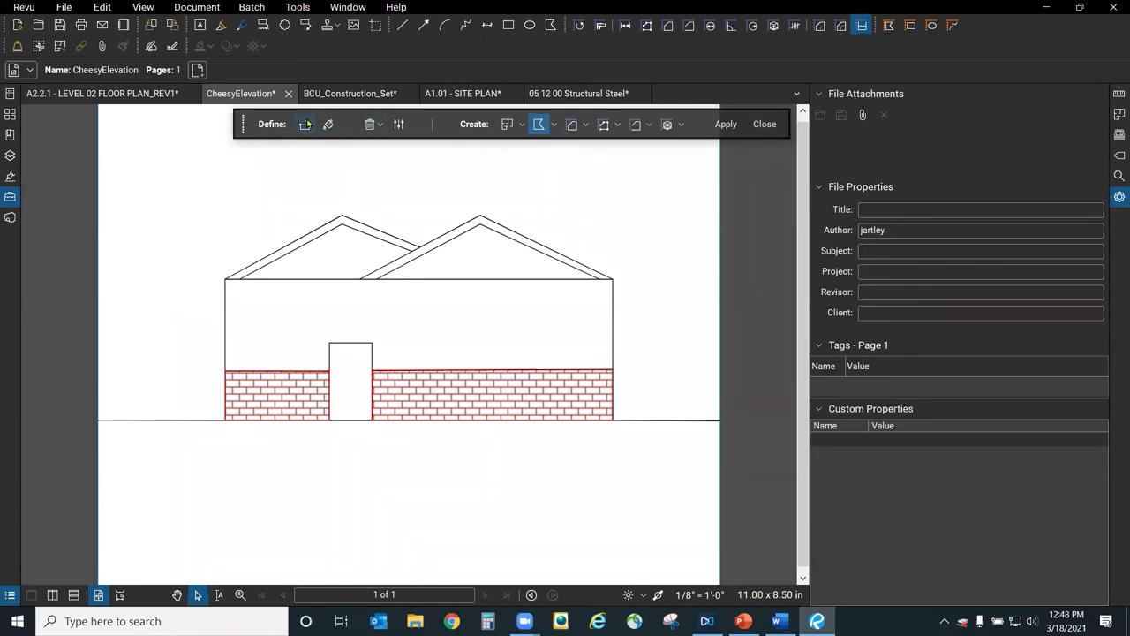
# Dynamic-fill the left and right roof gables and apply them as polygon markups.
pyautogui.click(327, 125)
pyautogui.moveTo(350, 248); pyautogui.dragTo(351, 248)
pyautogui.moveTo(483, 257); pyautogui.dragTo(483, 257)
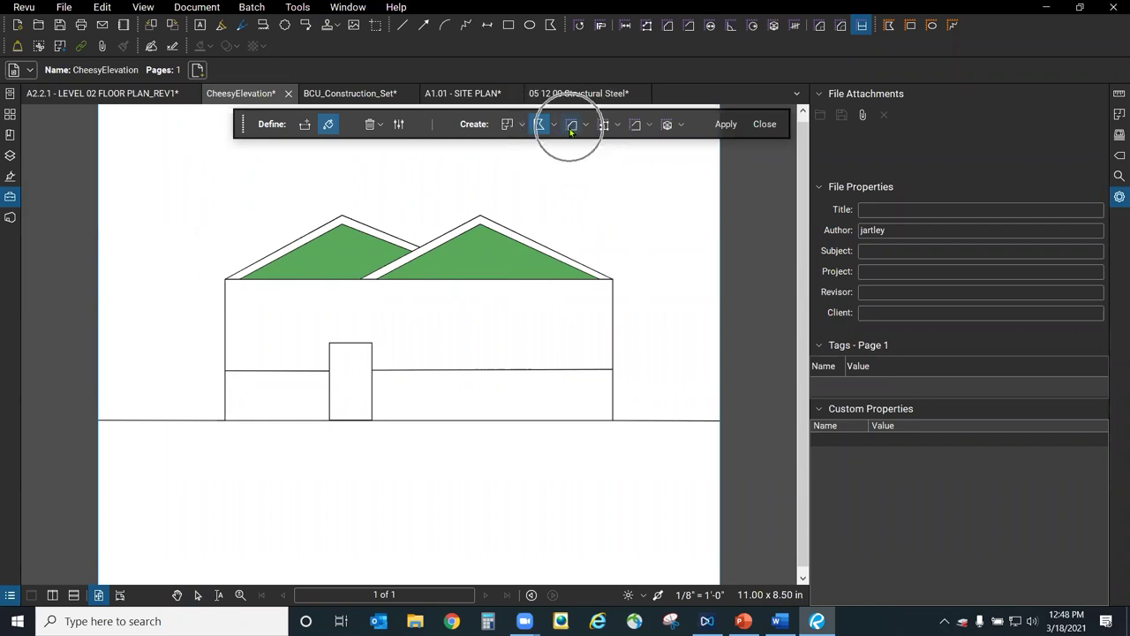
pyautogui.click(508, 126)
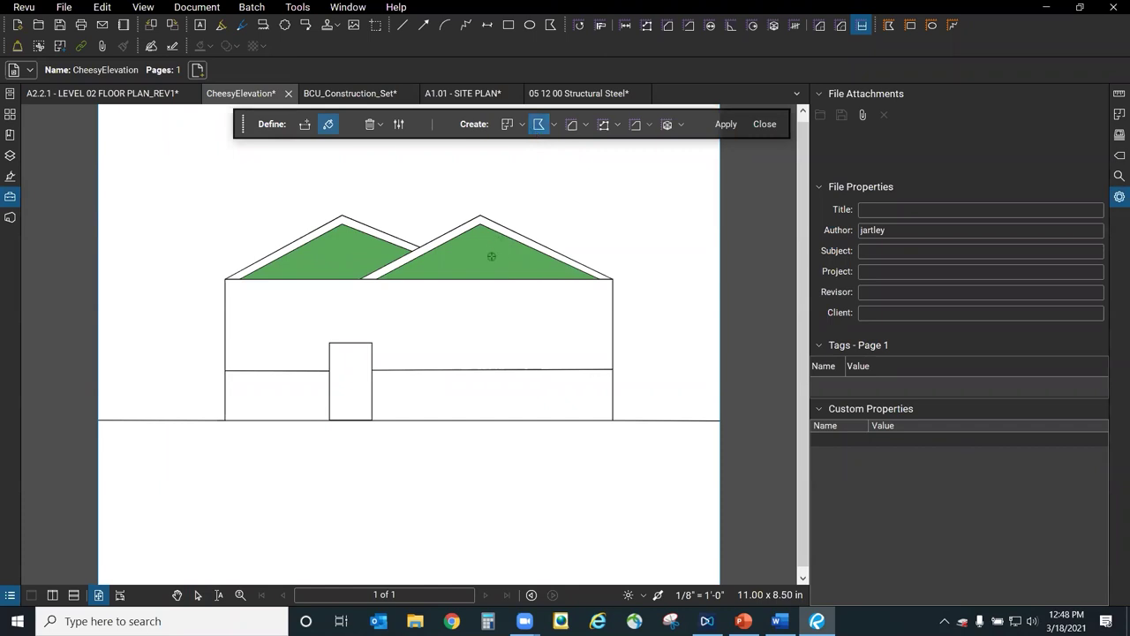
pyautogui.click(720, 124)
pyautogui.click(359, 237)
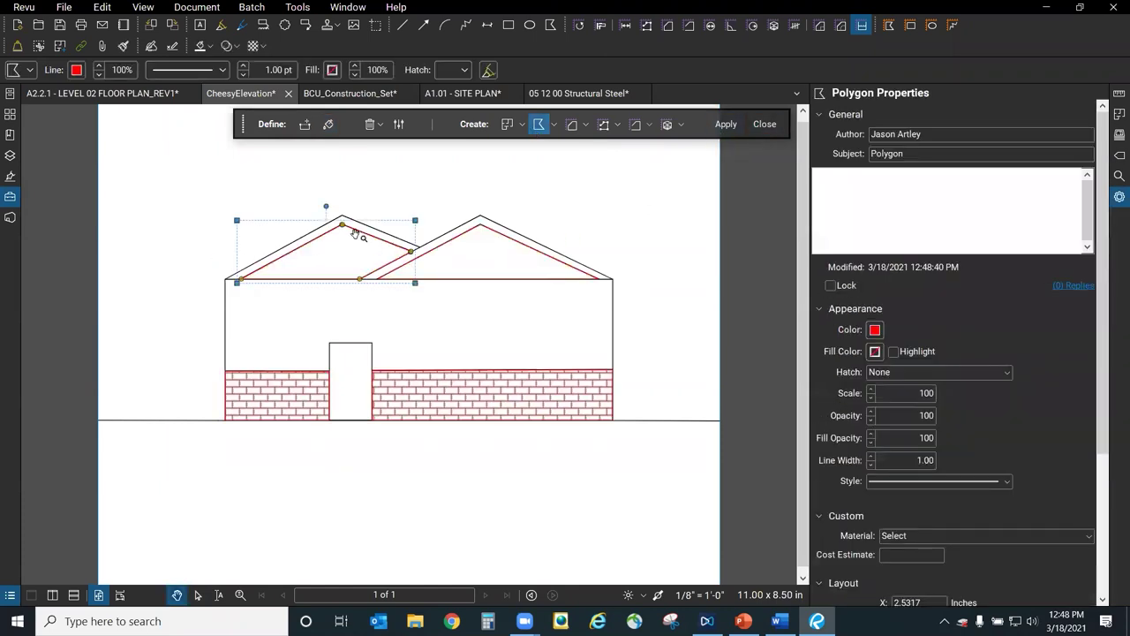
# Give the left and right roof polygons a Horizontal hatch pattern.
pyautogui.click(937, 372)
pyautogui.click(1017, 119)
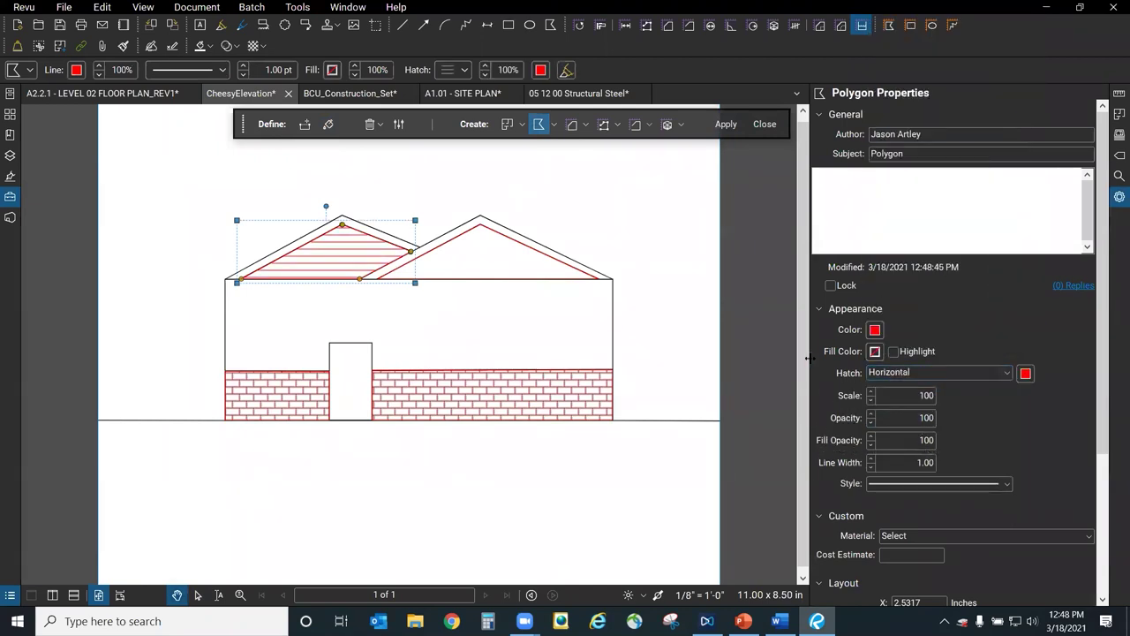
pyautogui.click(509, 300)
pyautogui.click(537, 256)
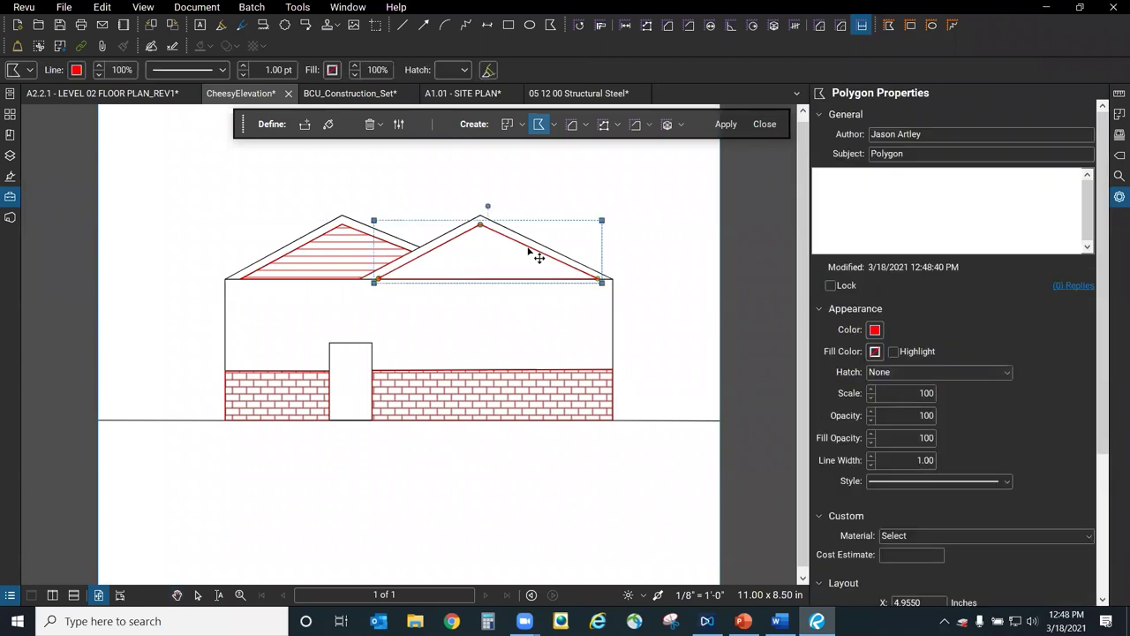
pyautogui.click(923, 372)
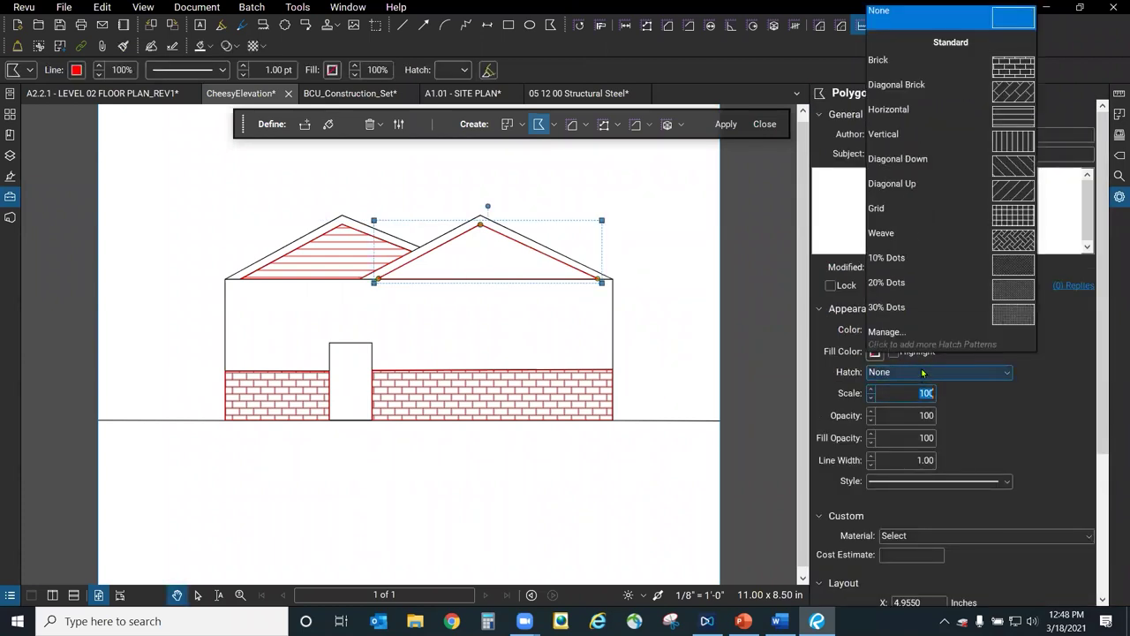
pyautogui.click(1021, 120)
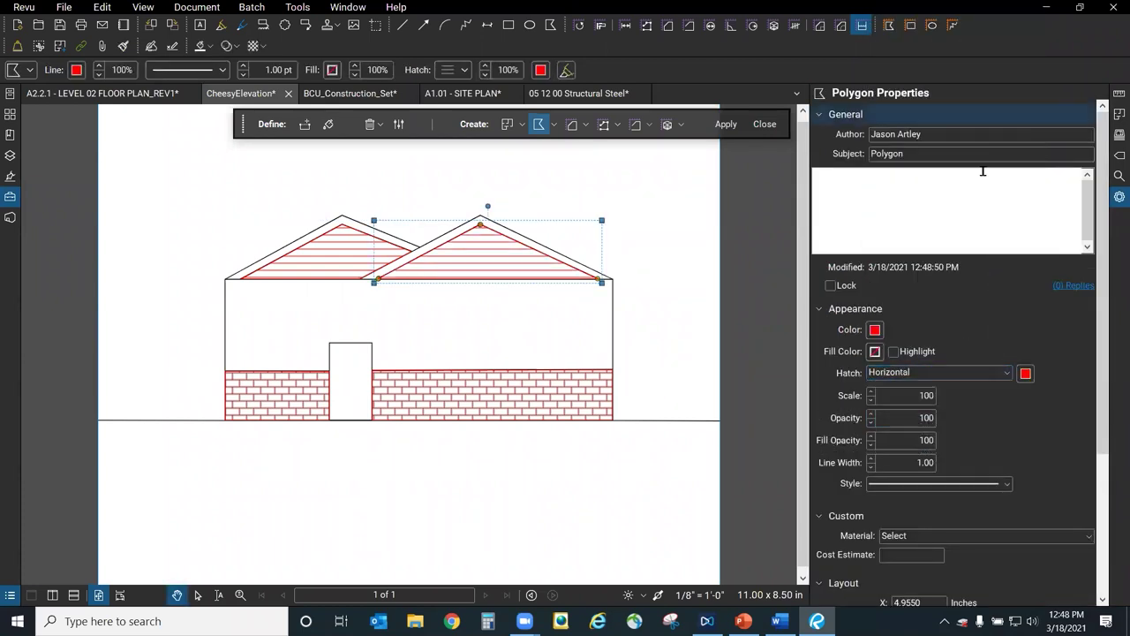
# Change the hatch colour of both roof polygons from the colour palette.
pyautogui.click(1026, 374)
pyautogui.click(1022, 454)
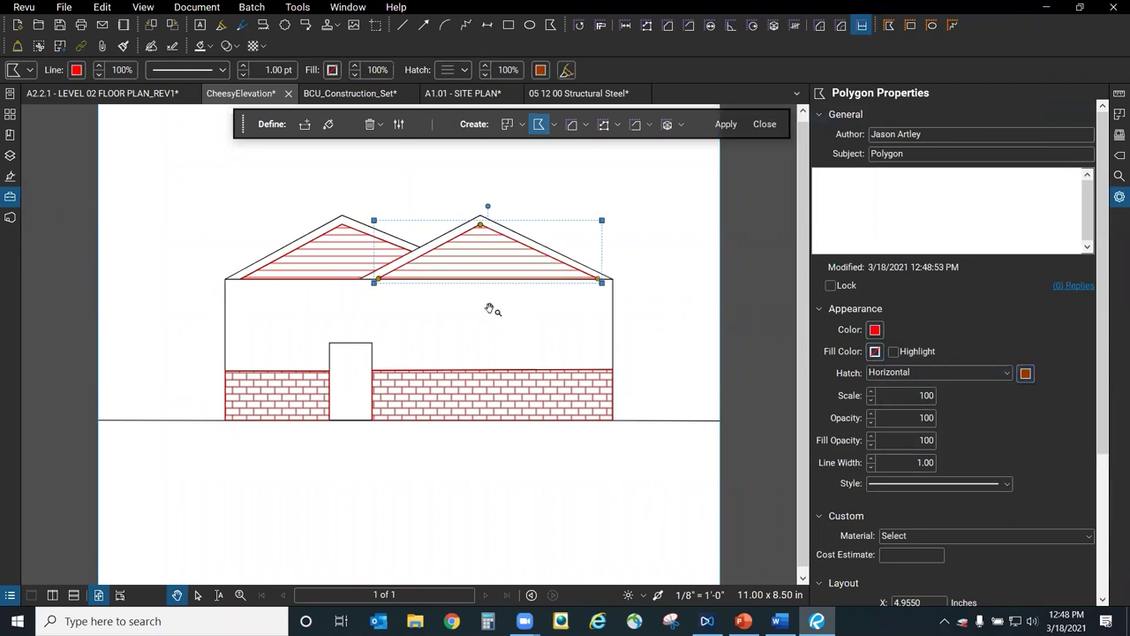
pyautogui.click(359, 263)
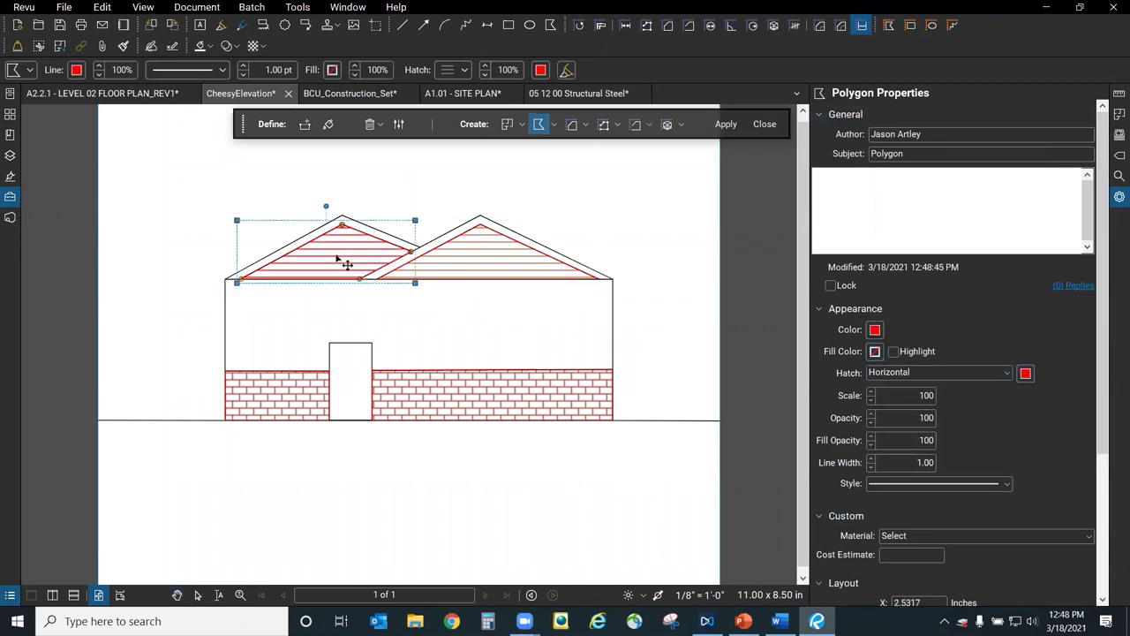
pyautogui.click(1026, 374)
pyautogui.click(1029, 454)
pyautogui.click(659, 263)
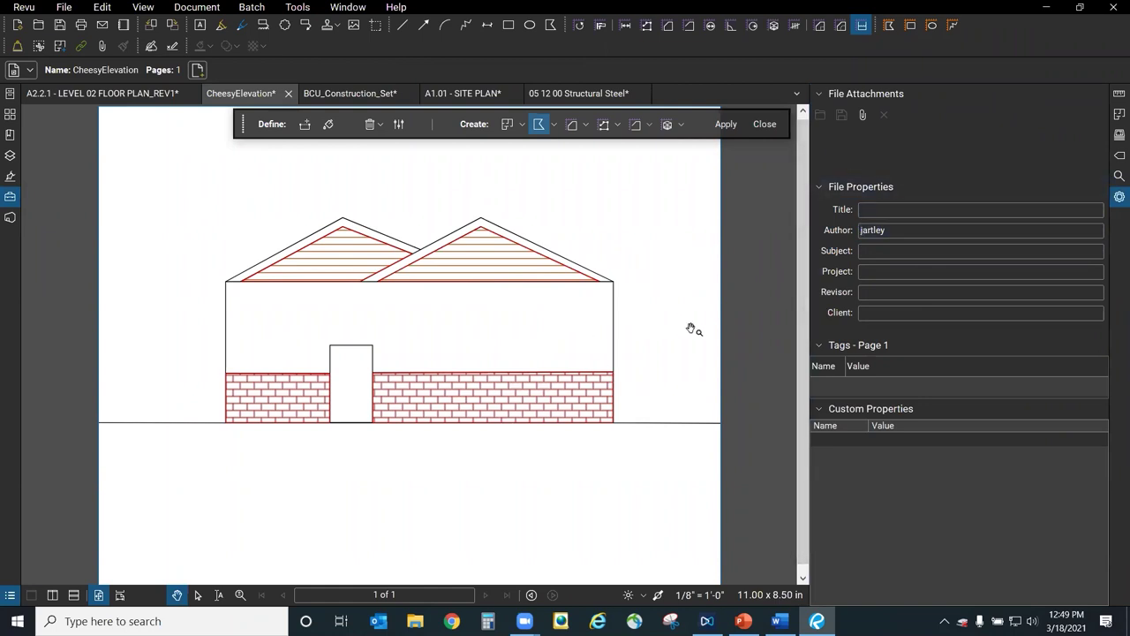
# Dynamic-fill the upper wall band and apply it as a polygon markup.
pyautogui.scroll(-2, 692, 329)
pyautogui.scroll(1, 639, 322)
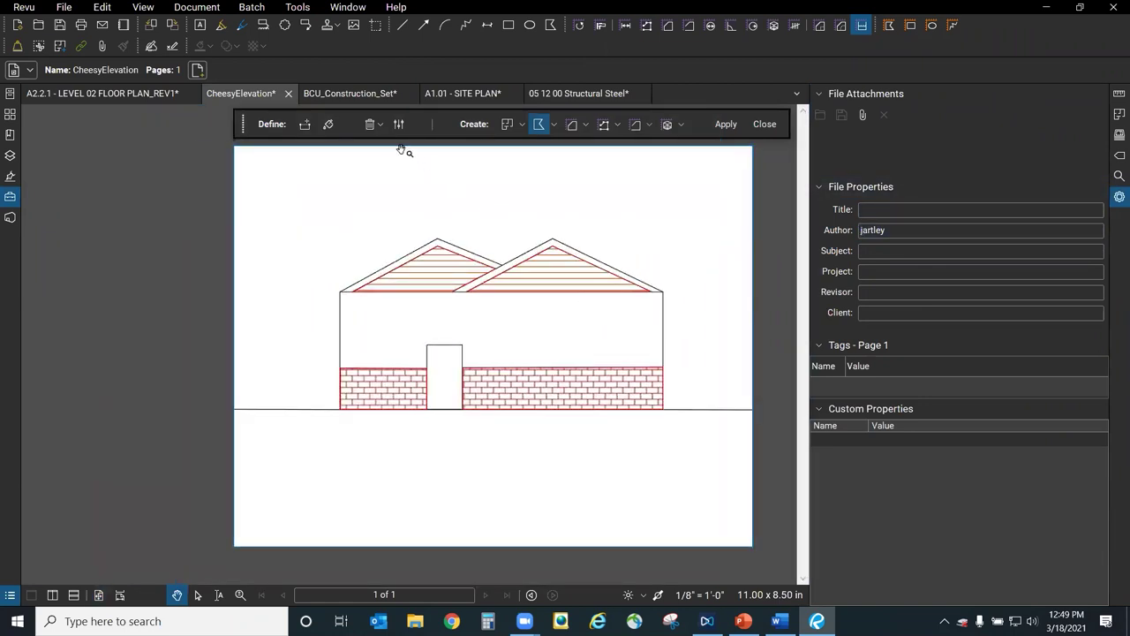
pyautogui.click(329, 124)
pyautogui.moveTo(562, 343); pyautogui.dragTo(406, 315)
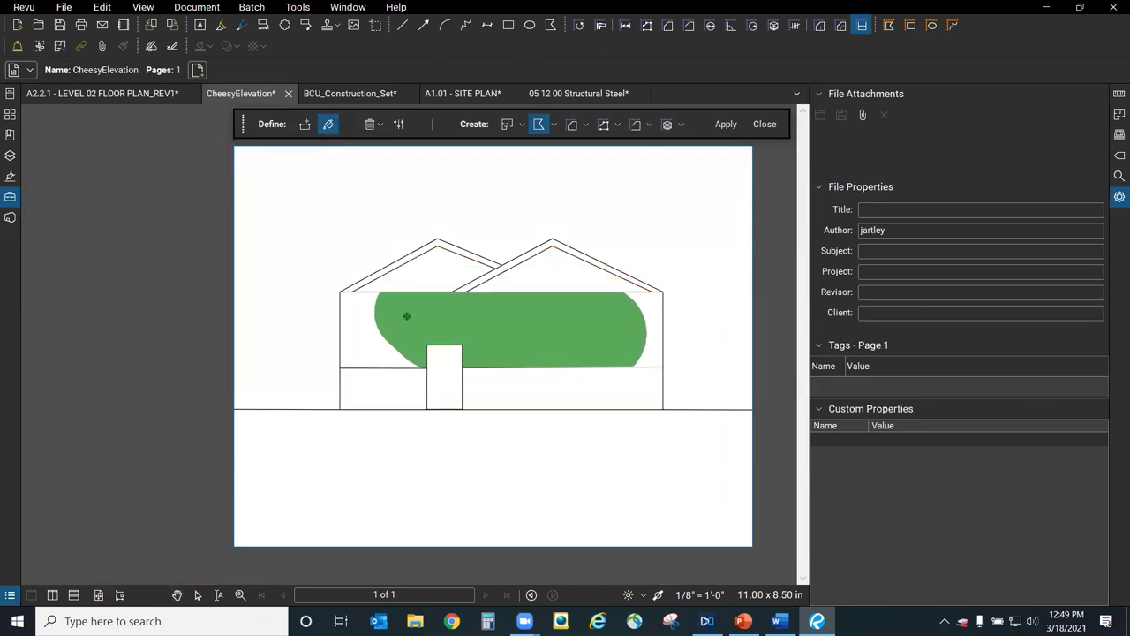
pyautogui.click(726, 123)
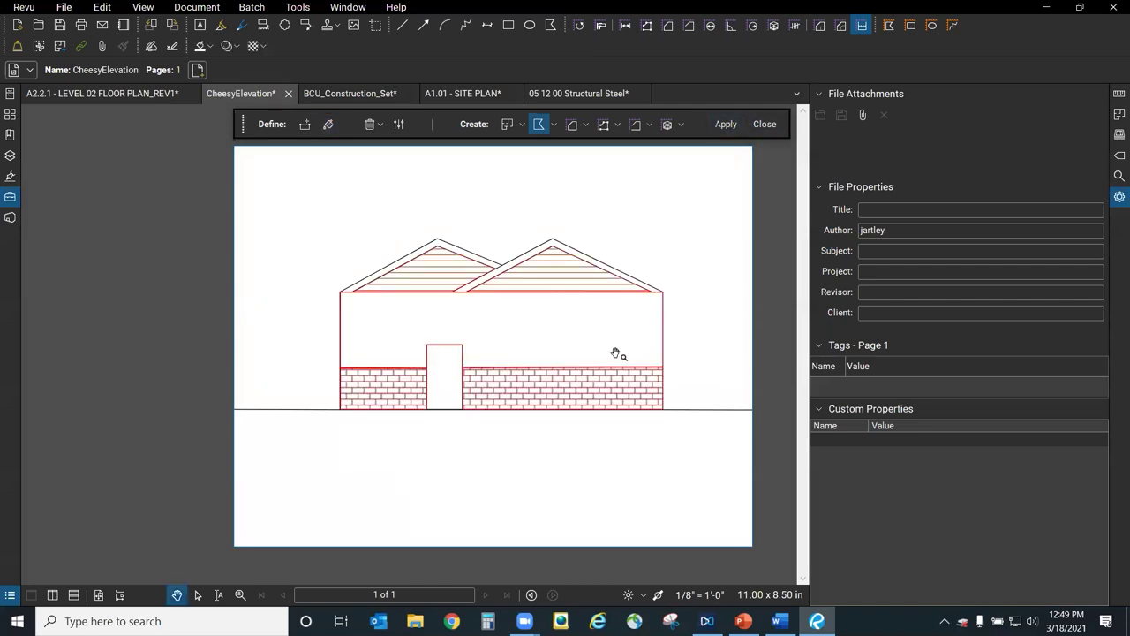
# Fill the upper wall polygon blue and set its fill opacity to 40.
pyautogui.click(665, 315)
pyautogui.click(875, 352)
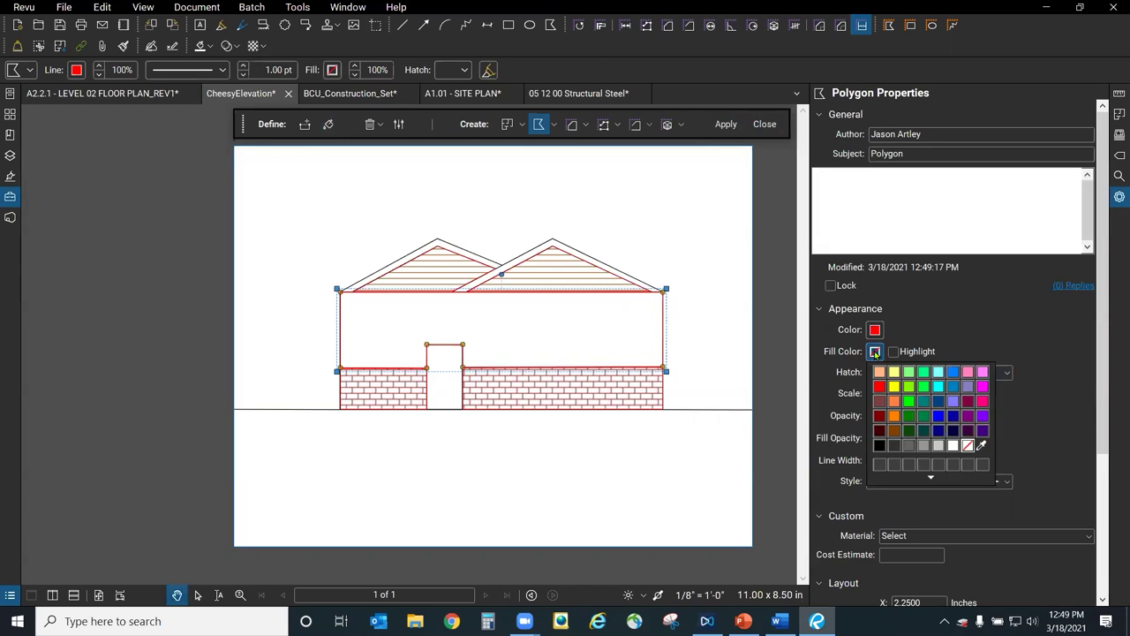
pyautogui.click(939, 416)
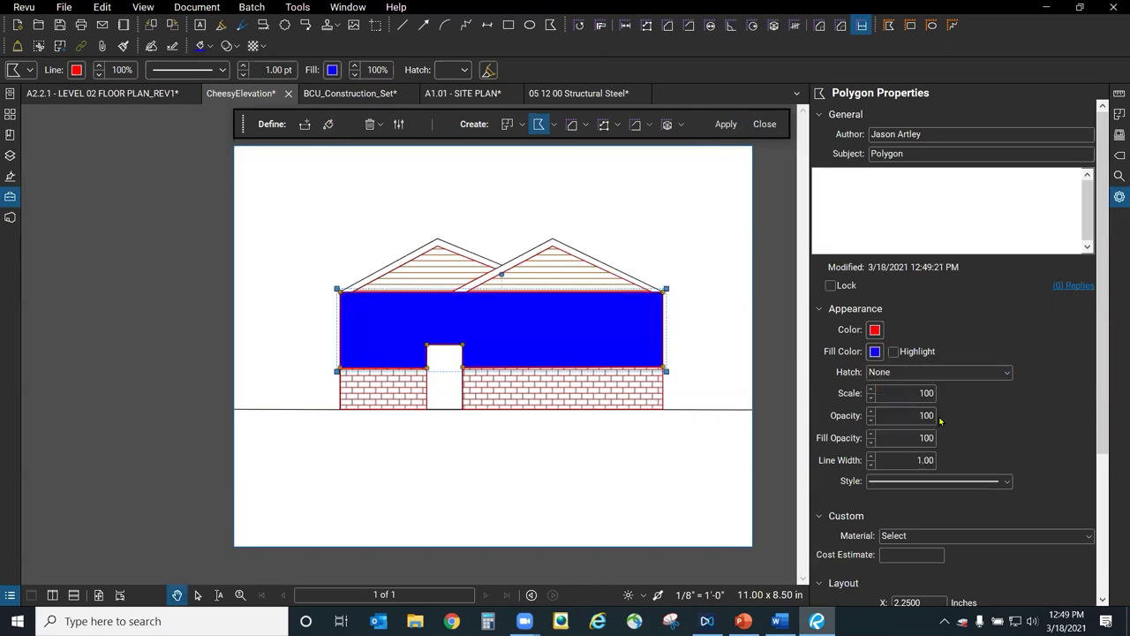
pyautogui.click(870, 441)
pyautogui.click(871, 442)
pyautogui.click(871, 443)
pyautogui.click(870, 443)
pyautogui.click(871, 442)
pyautogui.click(871, 443)
pyautogui.click(871, 443)
pyautogui.click(870, 443)
pyautogui.click(871, 443)
pyautogui.click(870, 435)
pyautogui.click(870, 435)
pyautogui.click(870, 436)
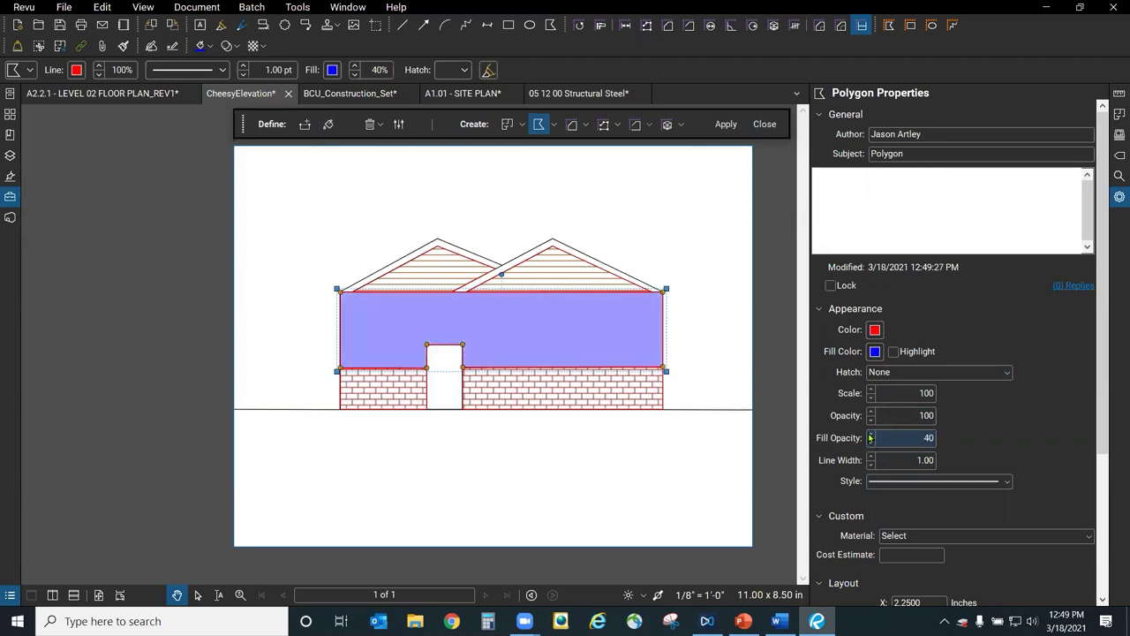
# Switch the upper wall fill to slate blue and show the Tool Chest panel.
pyautogui.click(875, 354)
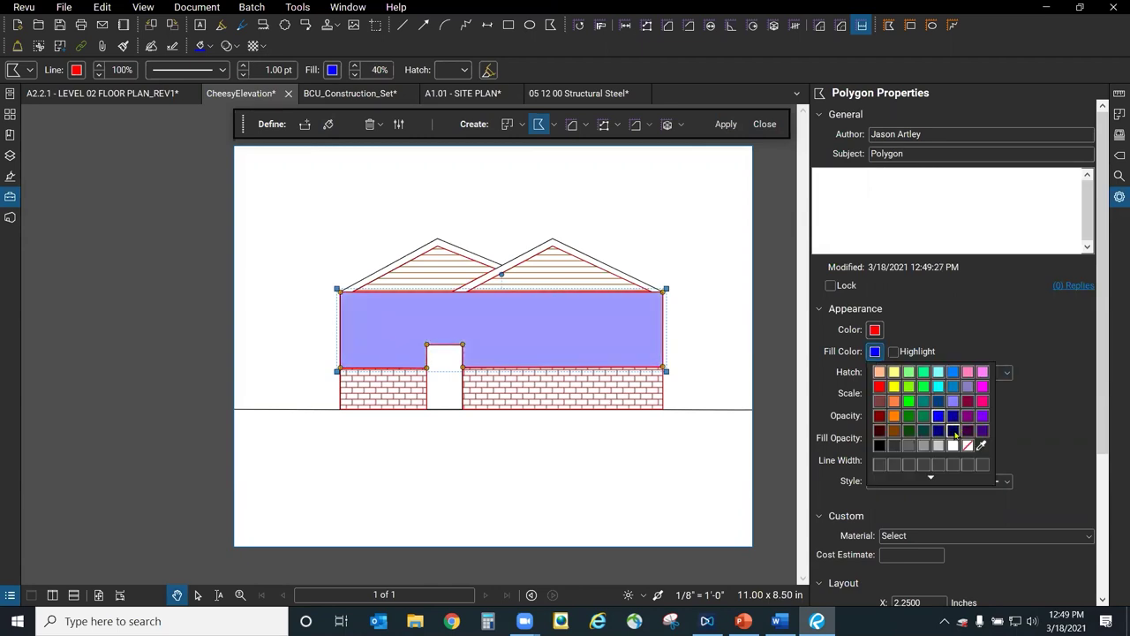
pyautogui.click(939, 402)
pyautogui.click(691, 293)
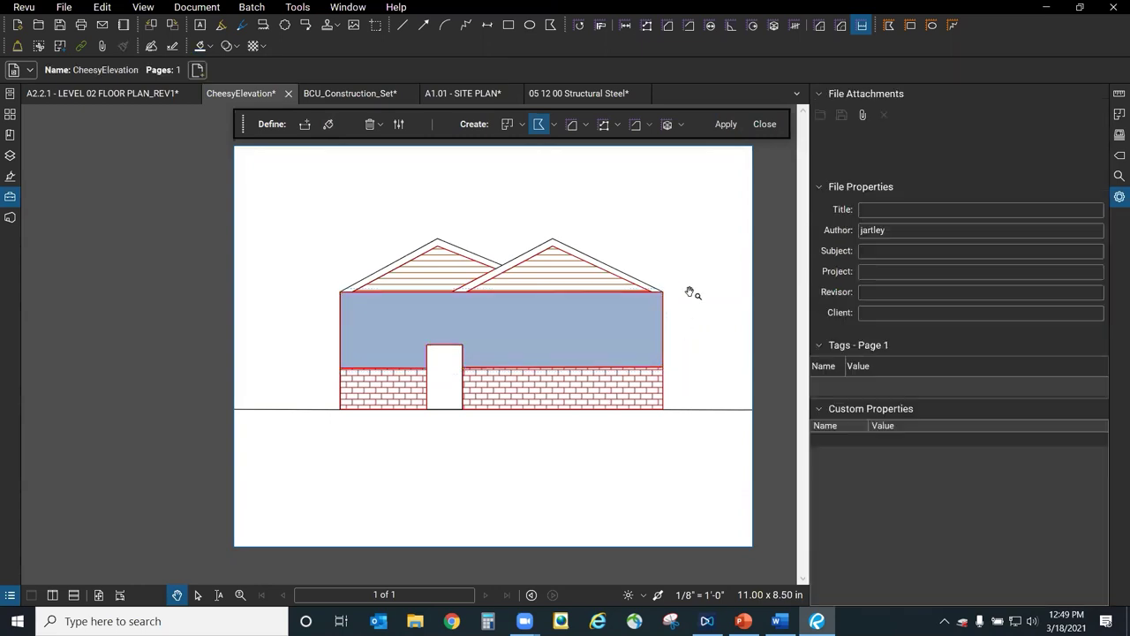
pyautogui.scroll(1, 662, 292)
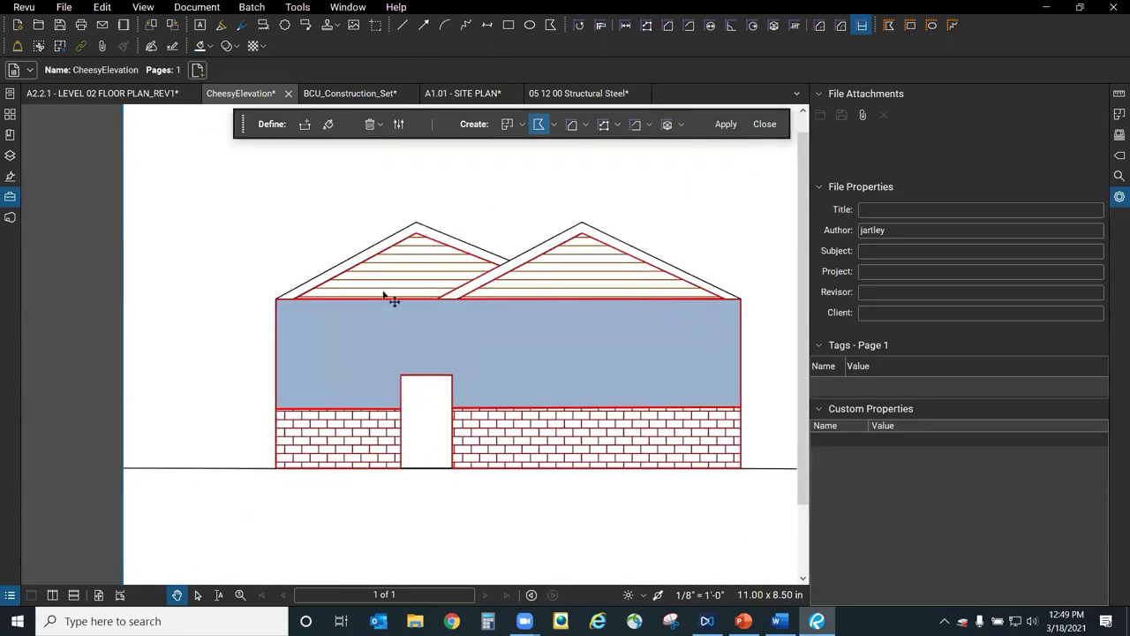
pyautogui.click(10, 197)
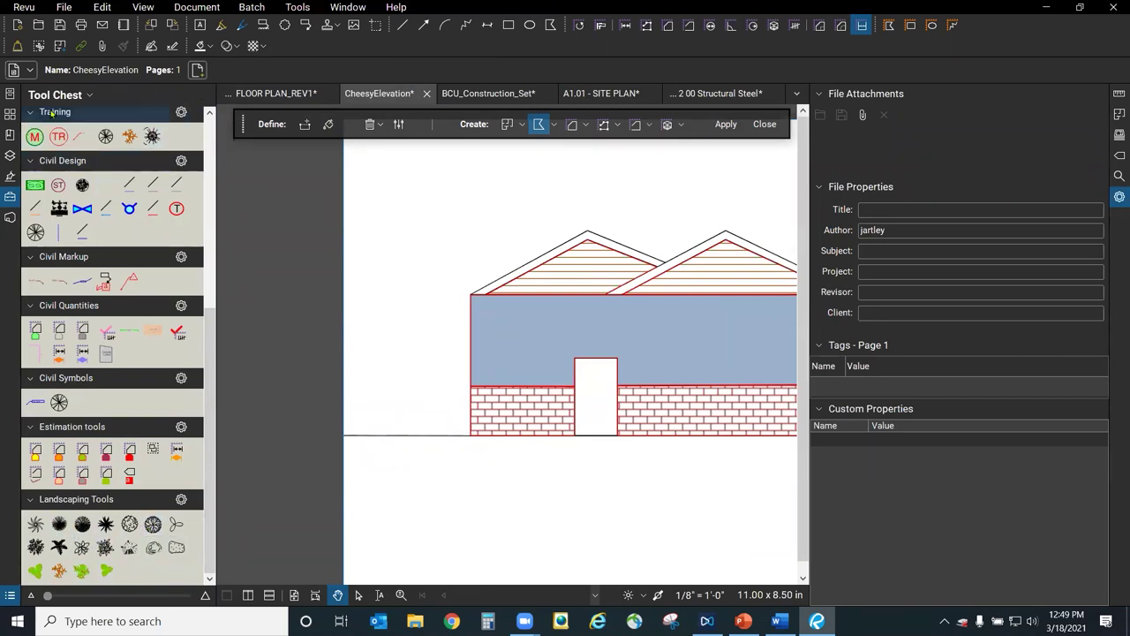
# Import the Trees.btx tool set from the Bluebeam folder, overwriting the existing set.
pyautogui.click(89, 95)
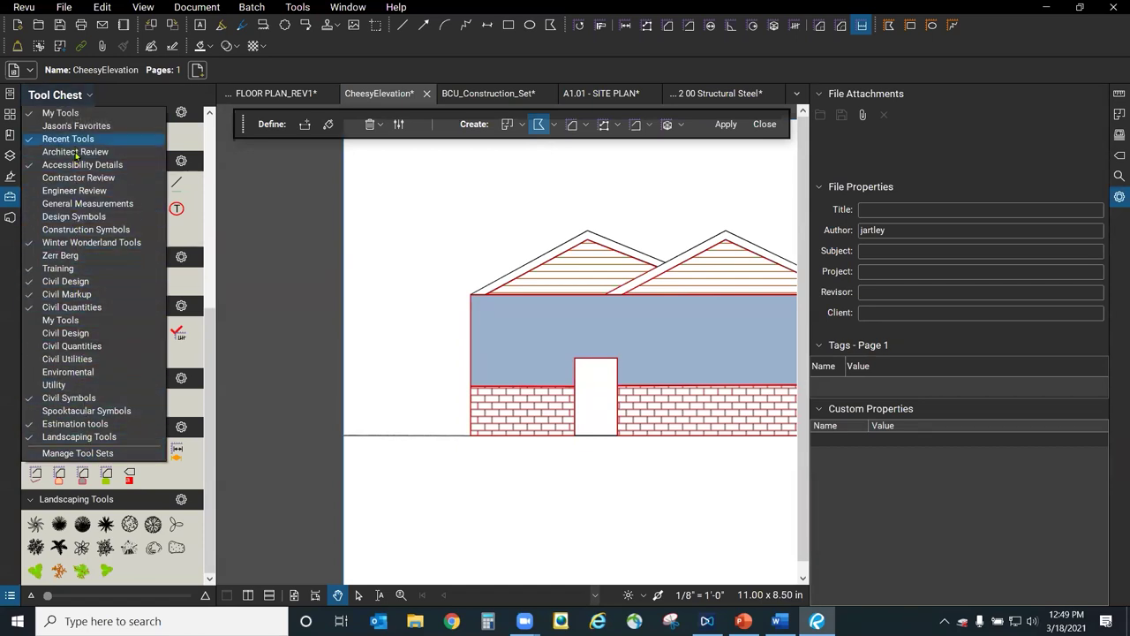
pyautogui.click(84, 453)
pyautogui.click(404, 397)
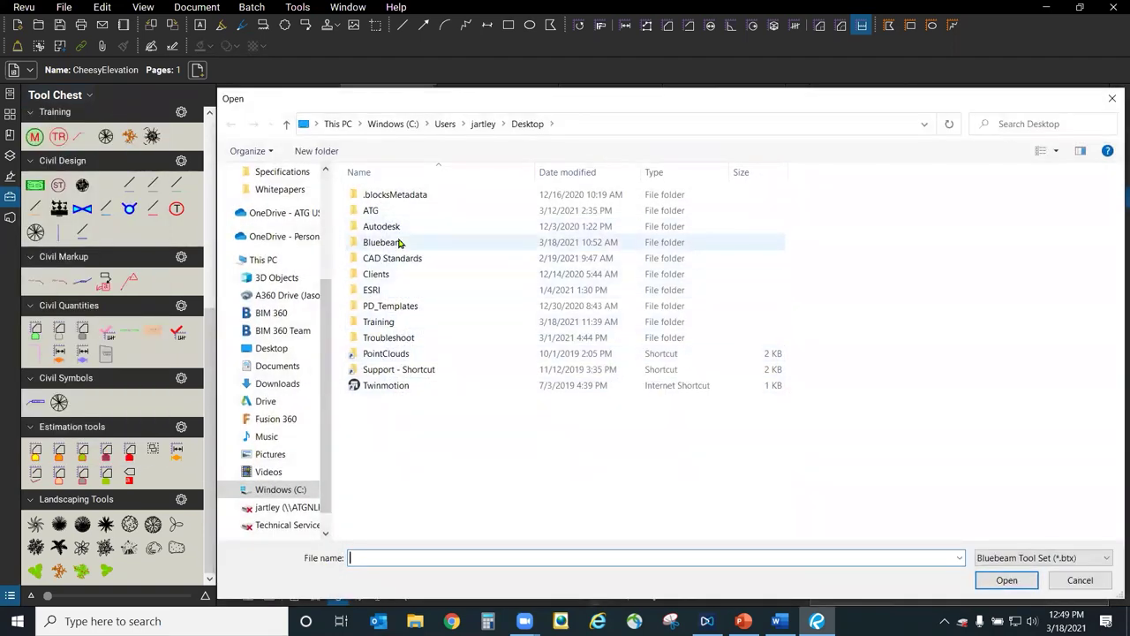
pyautogui.doubleClick(385, 242)
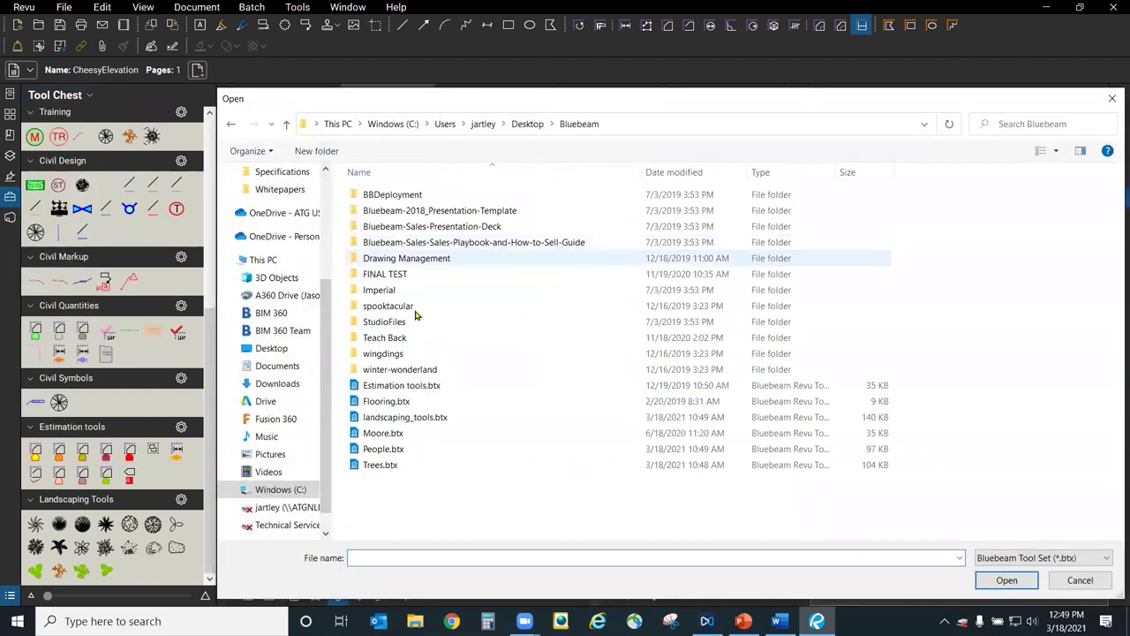
pyautogui.click(422, 419)
pyautogui.click(381, 464)
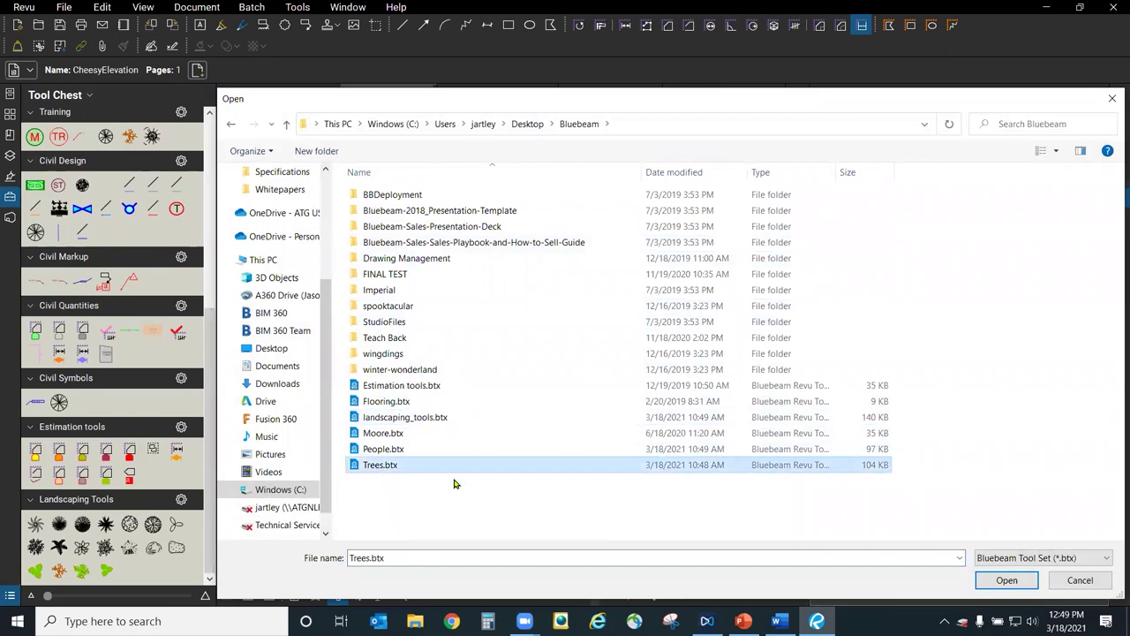
pyautogui.click(1014, 585)
pyautogui.click(621, 325)
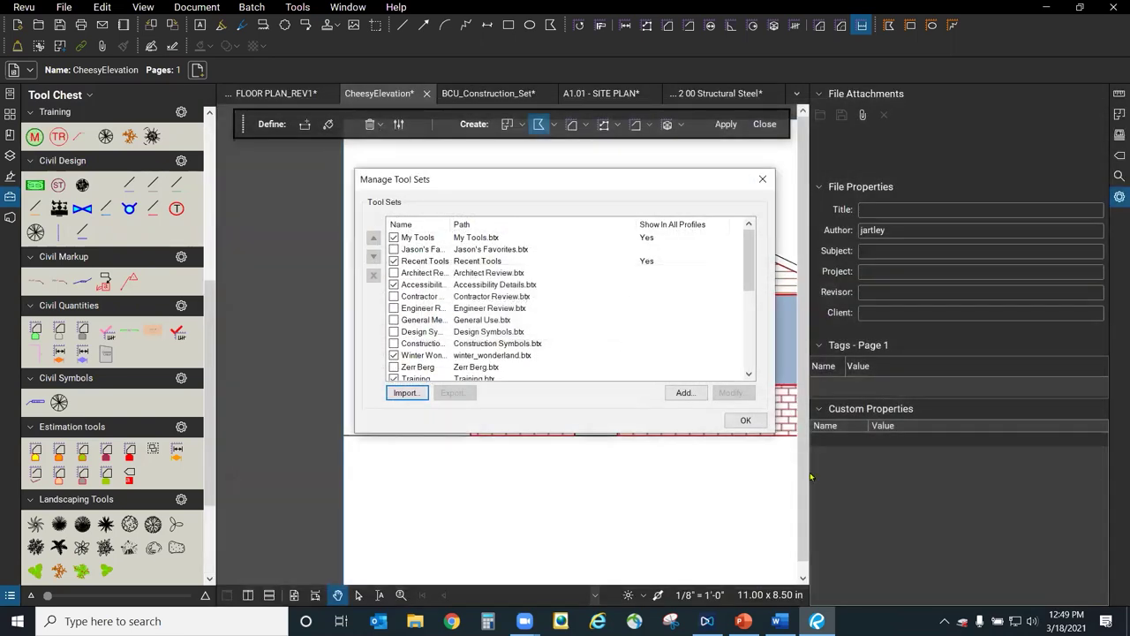
pyautogui.click(757, 423)
pyautogui.scroll(-3, 215, 446)
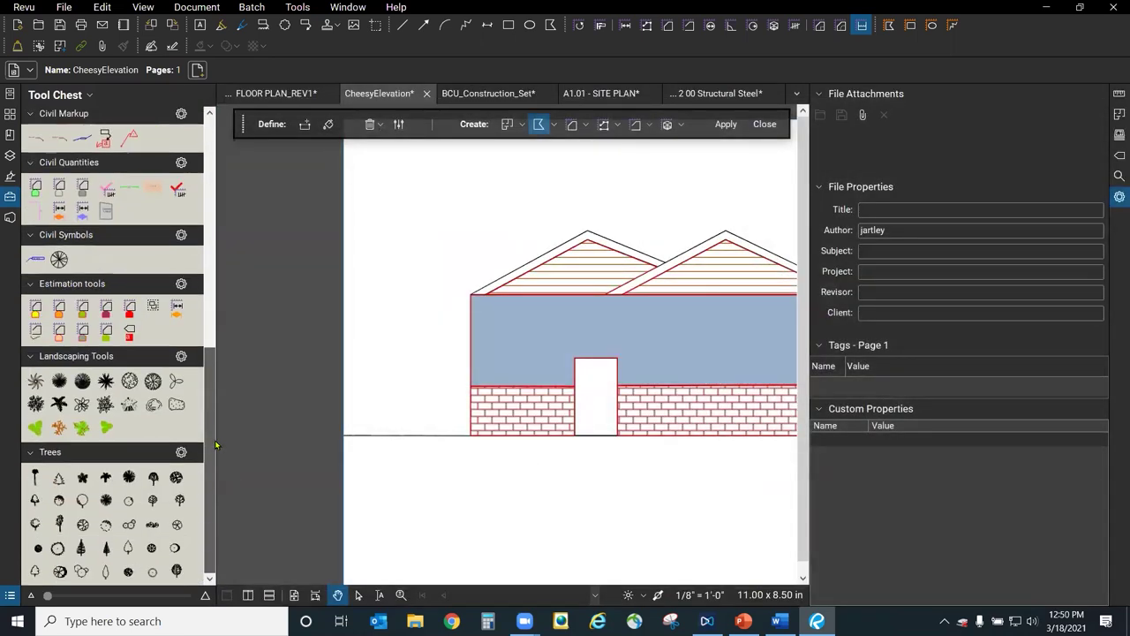
# Place an Evergreen tree, enlarge it to house height, and move it beside the left wall.
pyautogui.click(80, 548)
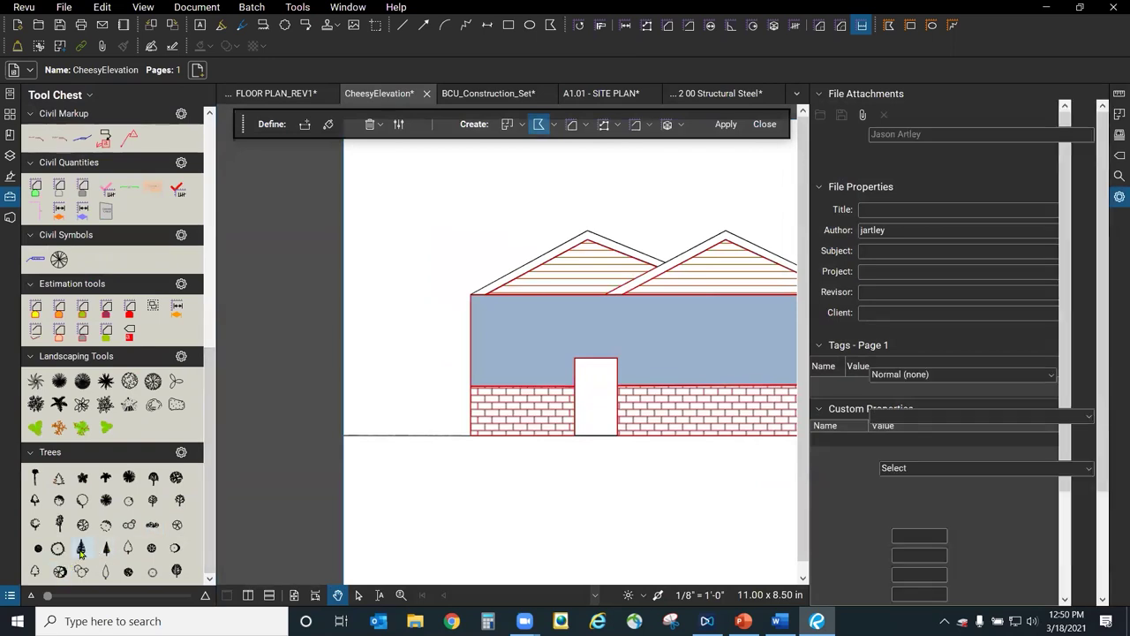
pyautogui.click(397, 423)
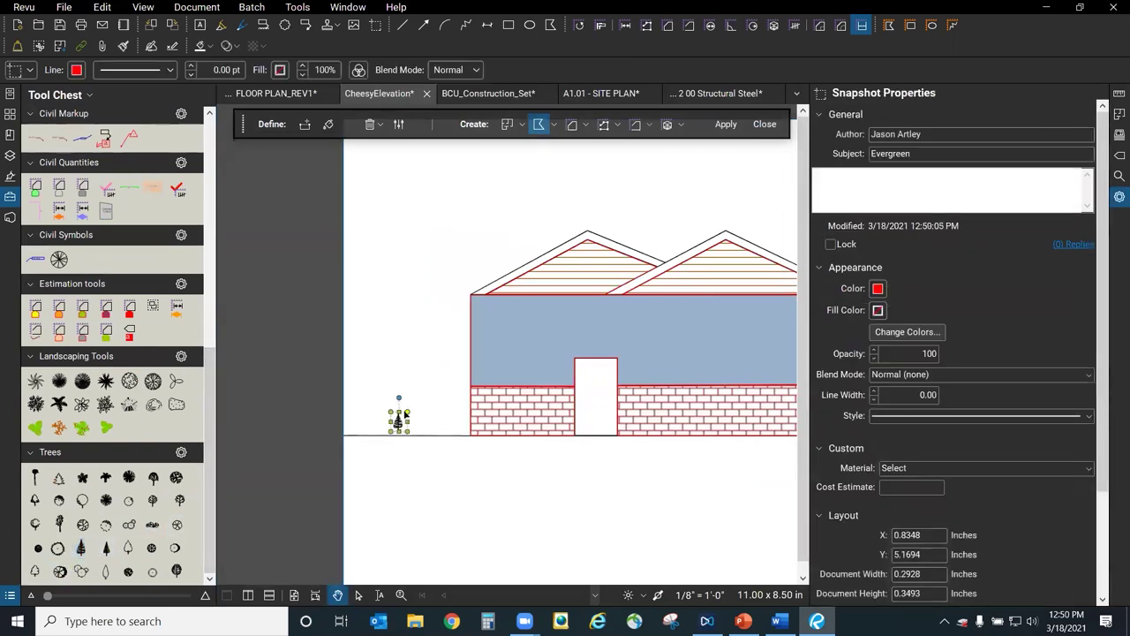
pyautogui.moveTo(451, 189); pyautogui.dragTo(460, 141)
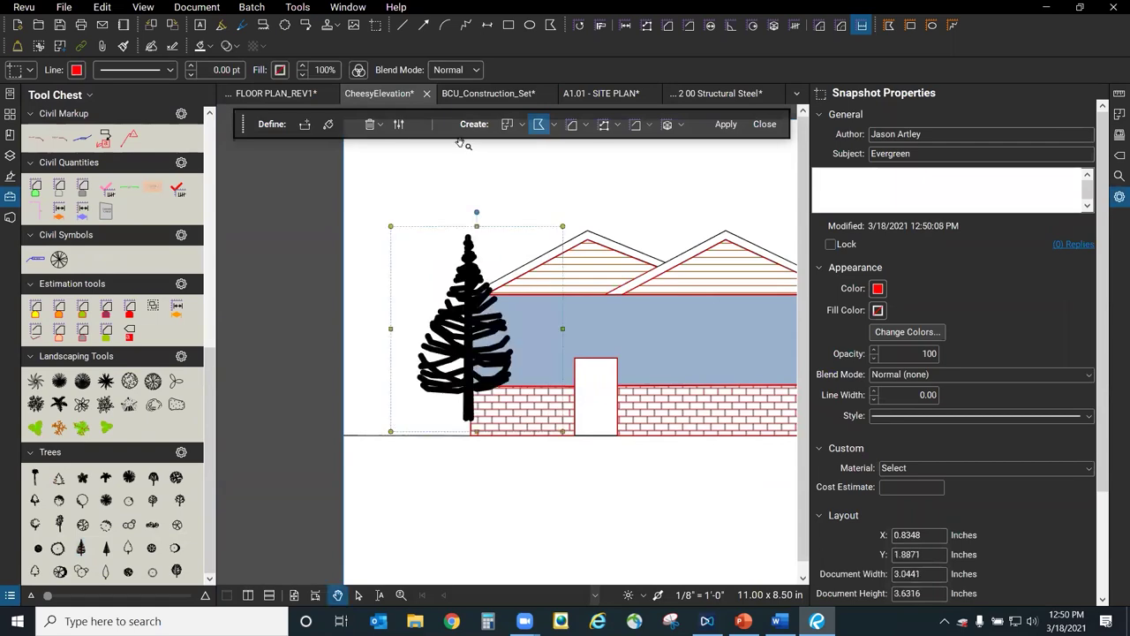
pyautogui.moveTo(462, 358); pyautogui.dragTo(418, 363)
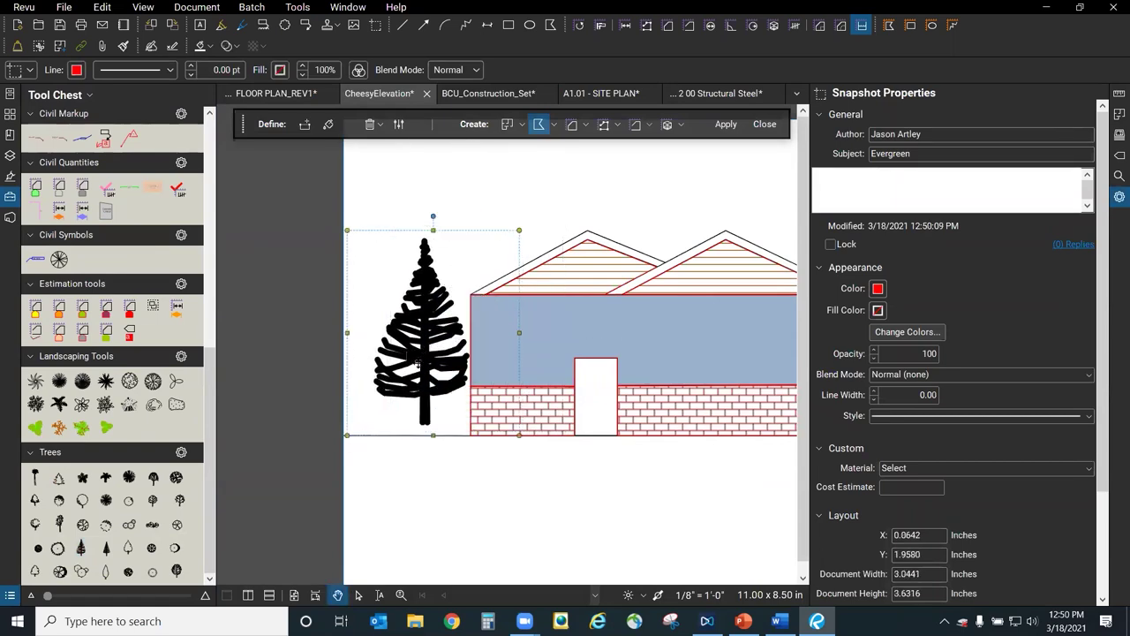
# Recolour the evergreen tree from black to green with Change Colors.
pyautogui.click(886, 333)
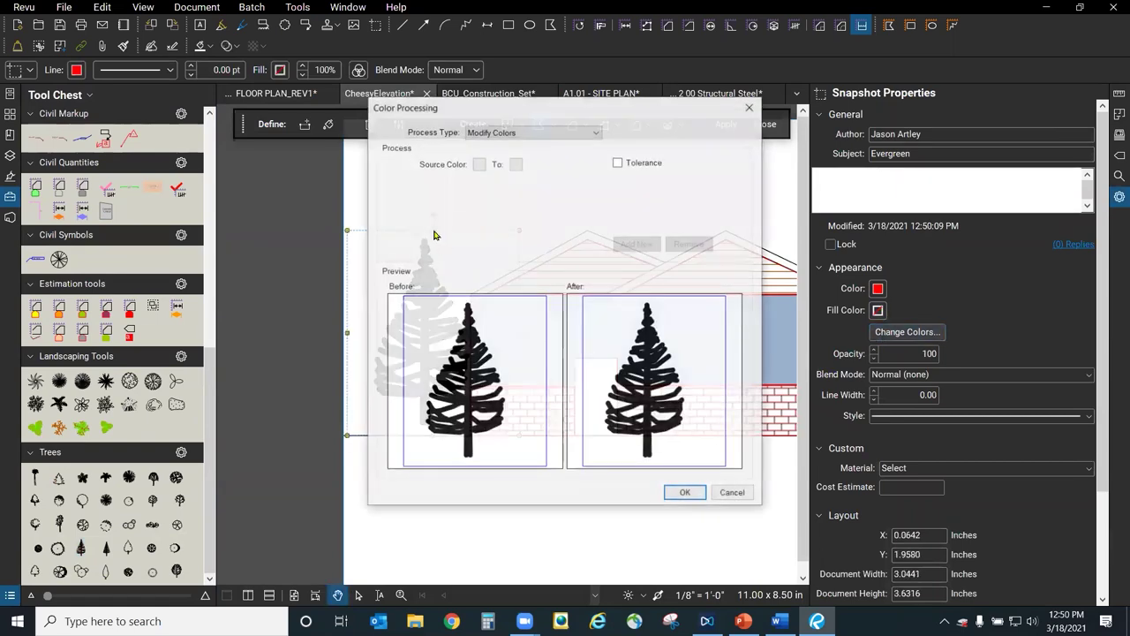
pyautogui.click(478, 164)
pyautogui.click(483, 182)
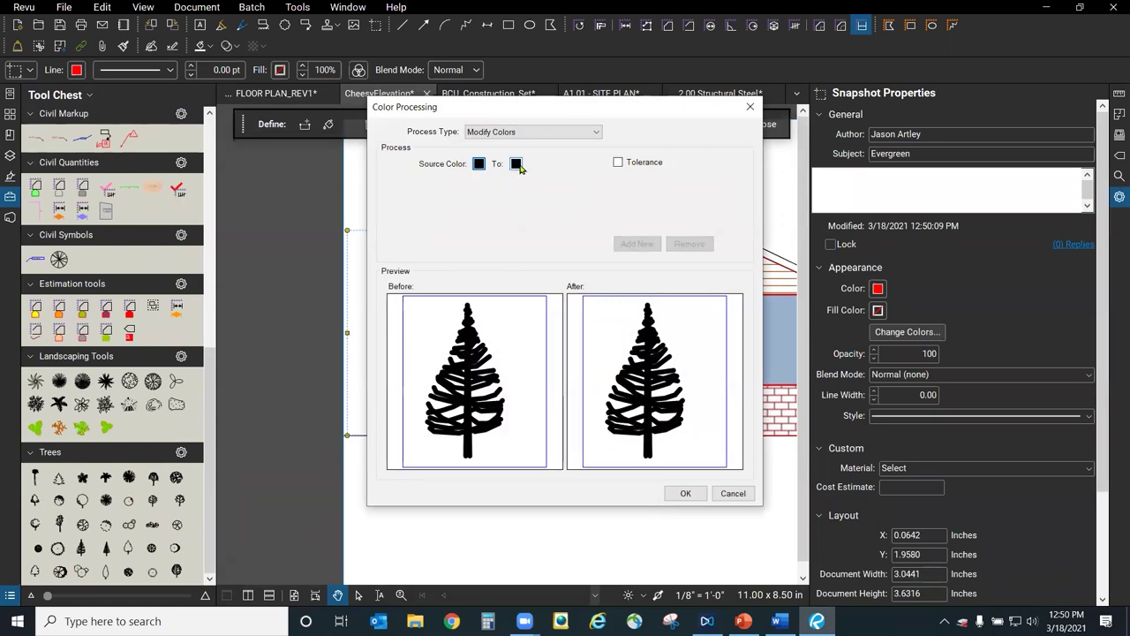
pyautogui.click(517, 163)
pyautogui.click(559, 217)
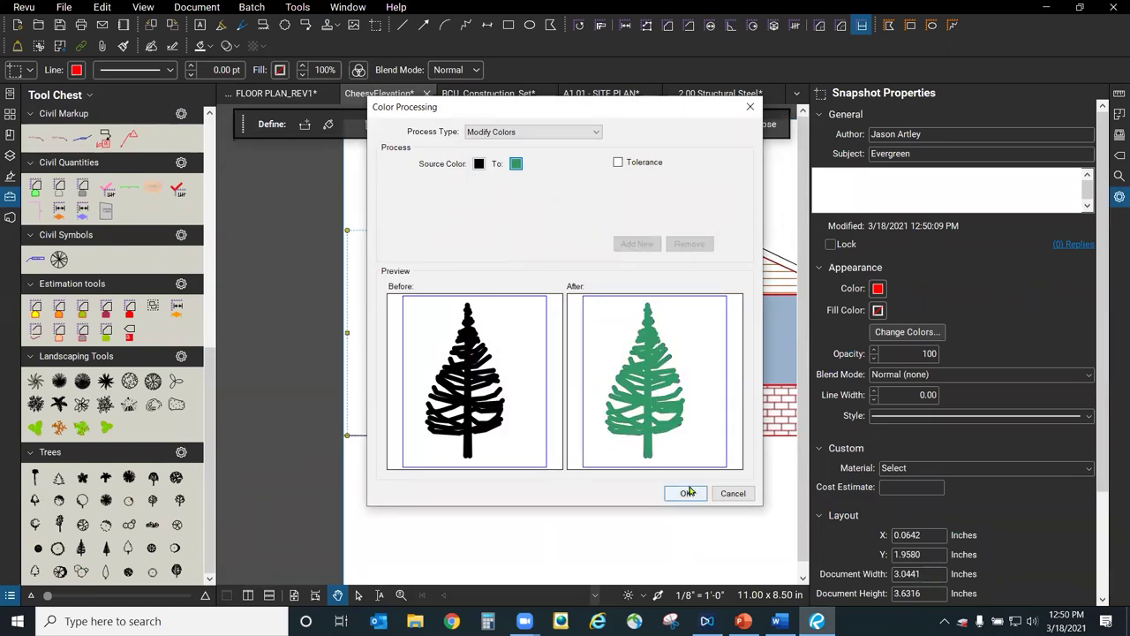
pyautogui.click(686, 493)
pyautogui.scroll(-3, 457, 490)
pyautogui.scroll(2, 457, 491)
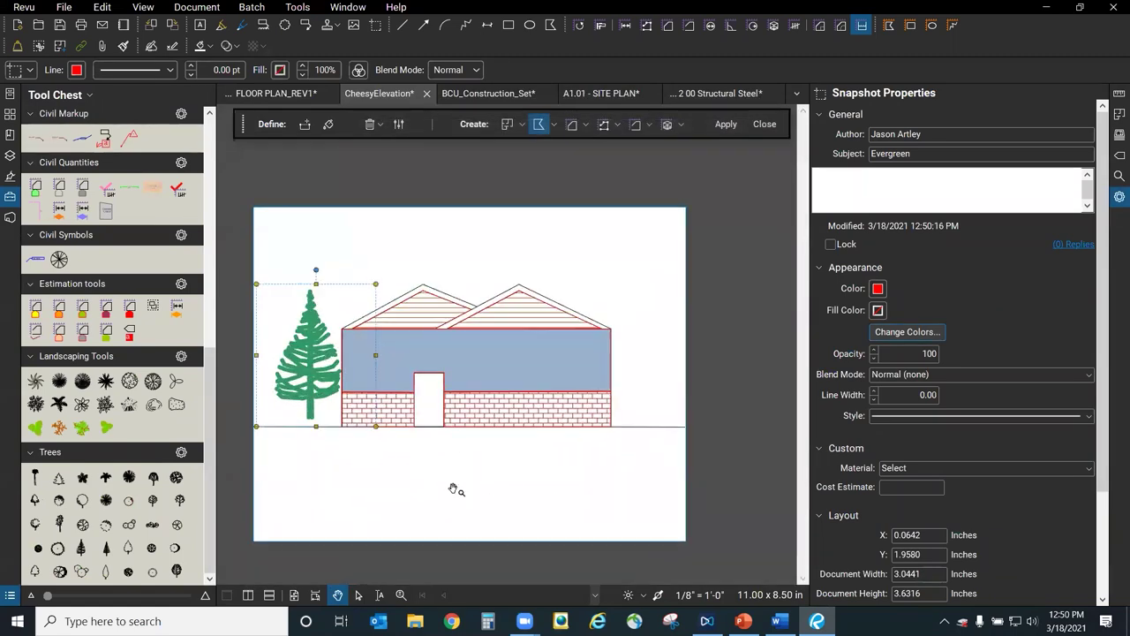
pyautogui.click(477, 493)
pyautogui.click(298, 9)
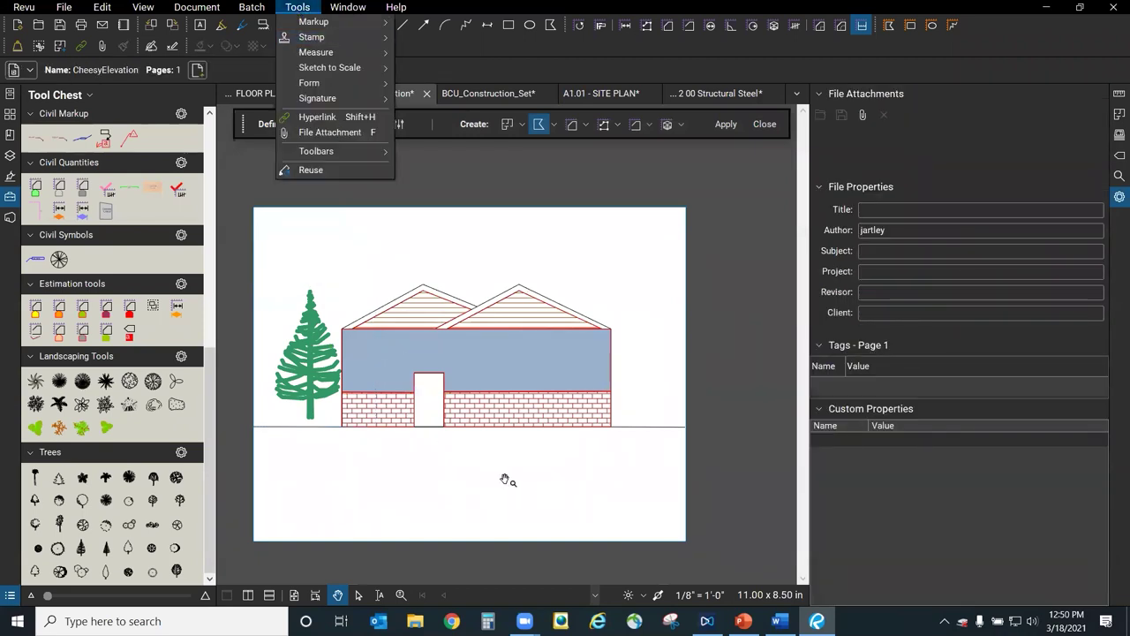
pyautogui.click(564, 492)
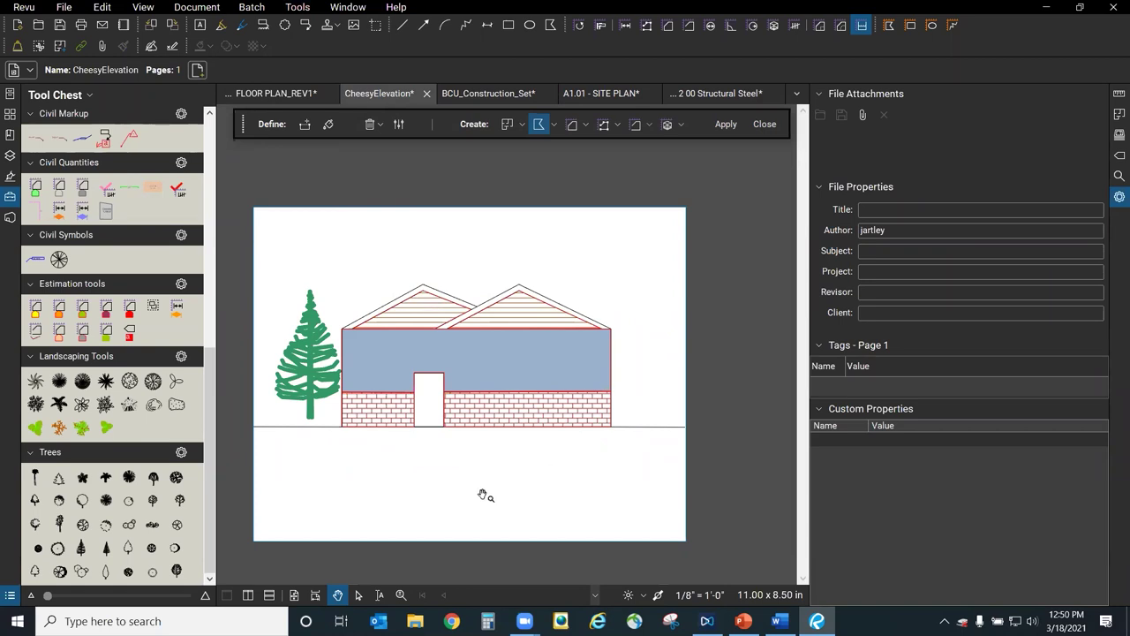
pyautogui.scroll(2, 484, 493)
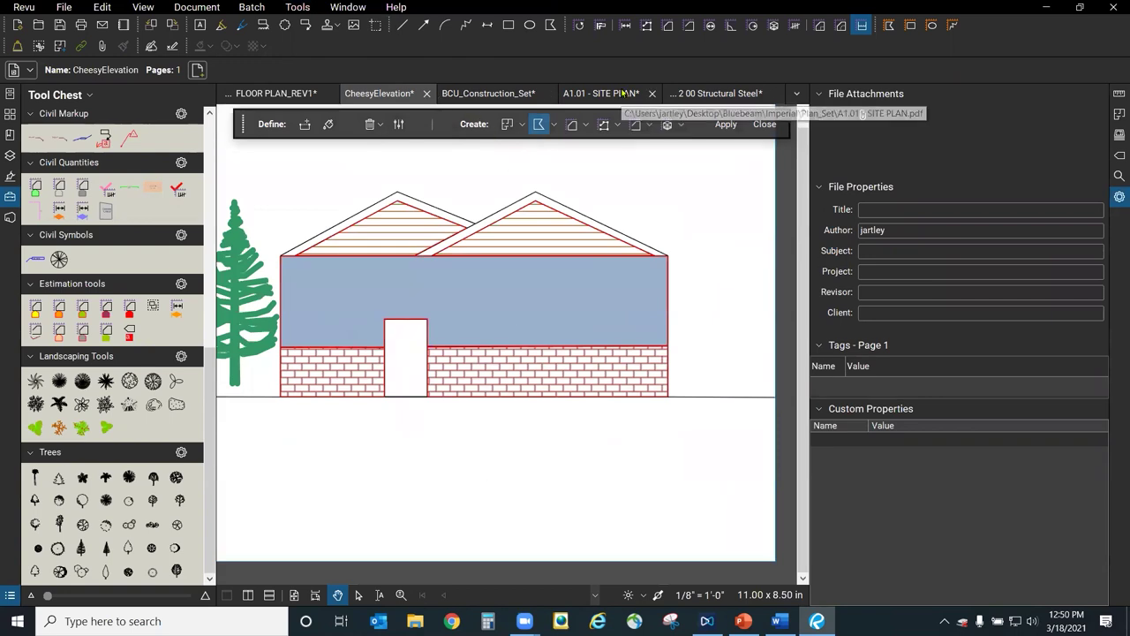
# On A1.01 Site Plan, trace the Landscape bed with a 449'-10" polylength measurement.
pyautogui.click(622, 93)
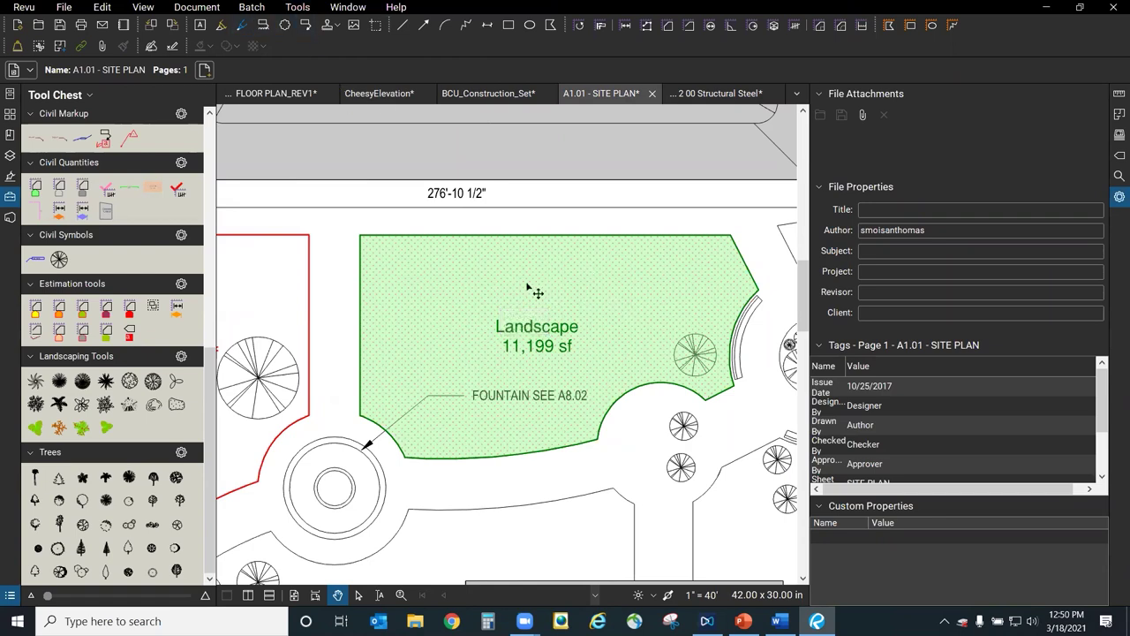
pyautogui.hotkey('shift', 'alt', 'f')
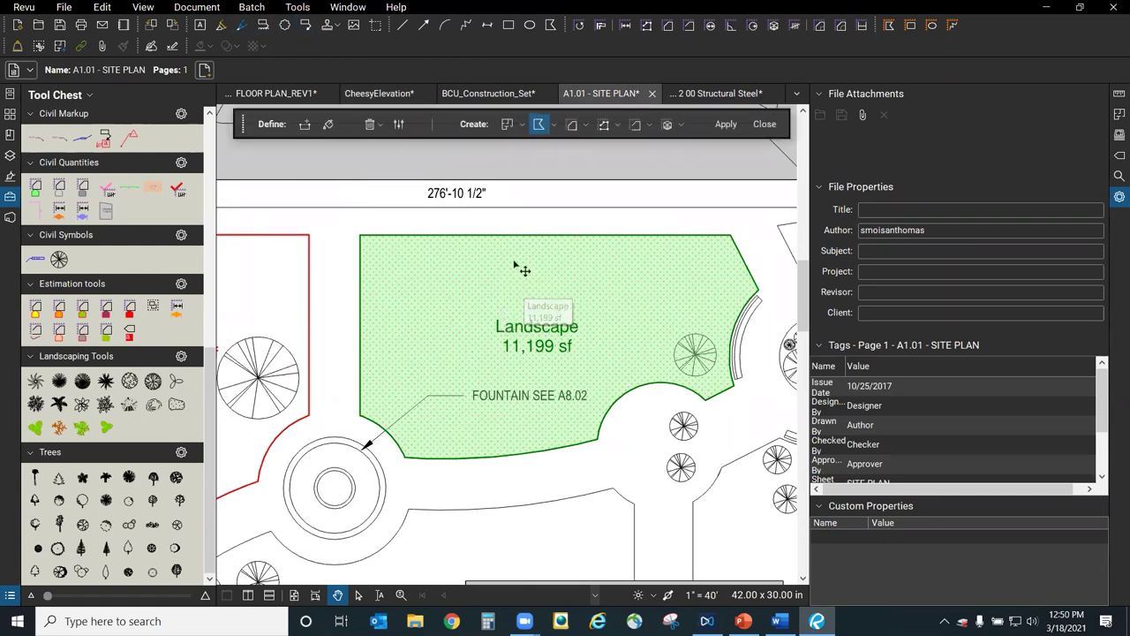
pyautogui.click(603, 125)
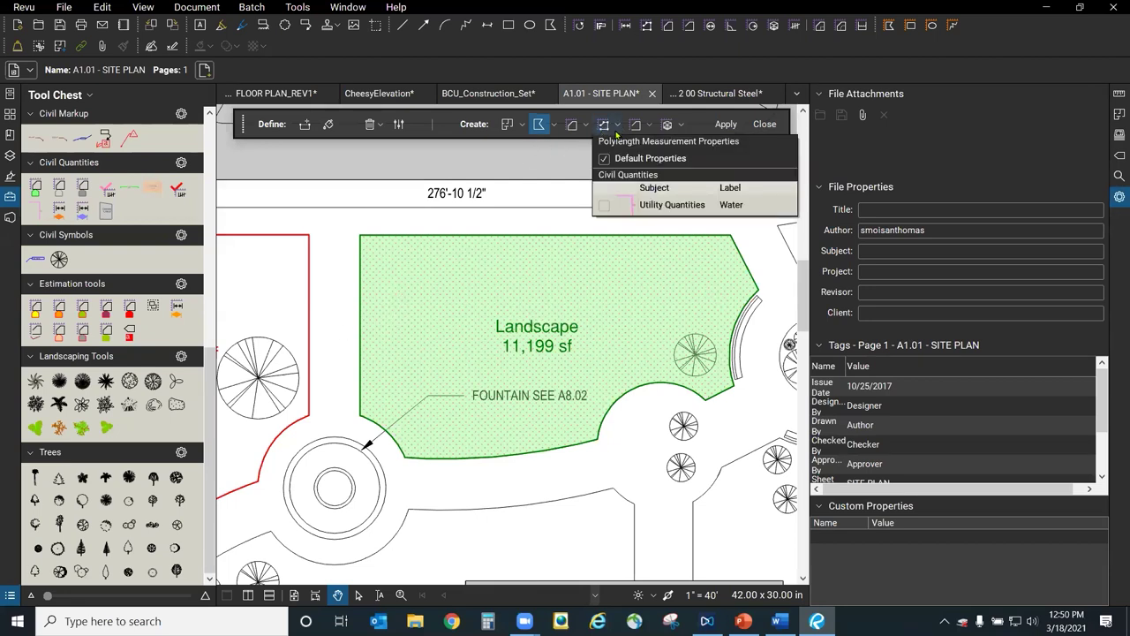
pyautogui.click(617, 129)
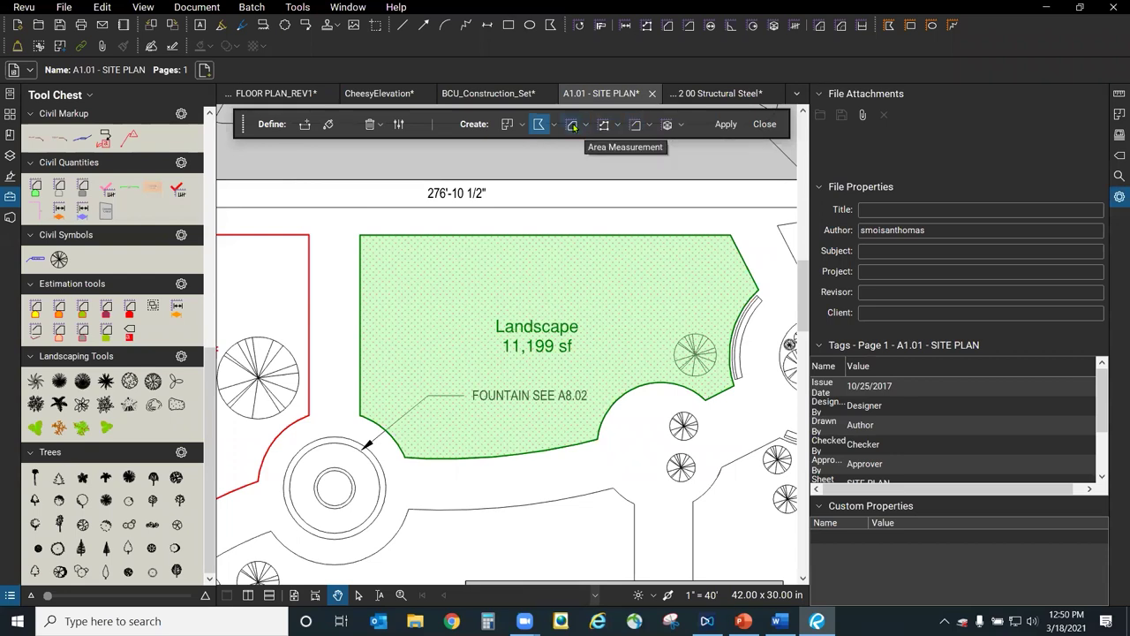
pyautogui.click(604, 126)
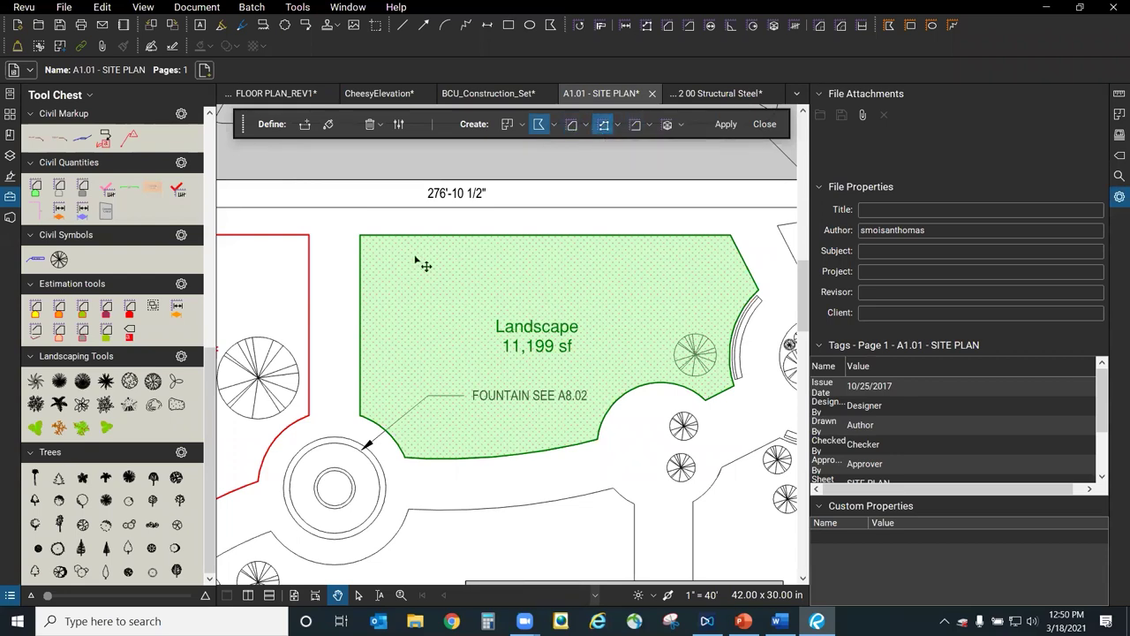
pyautogui.click(328, 124)
pyautogui.moveTo(542, 326)
pyautogui.mouseDown()
pyautogui.moveTo(565, 313)
pyautogui.moveTo(624, 327)
pyautogui.moveTo(449, 342)
pyautogui.moveTo(509, 350)
pyautogui.mouseUp()
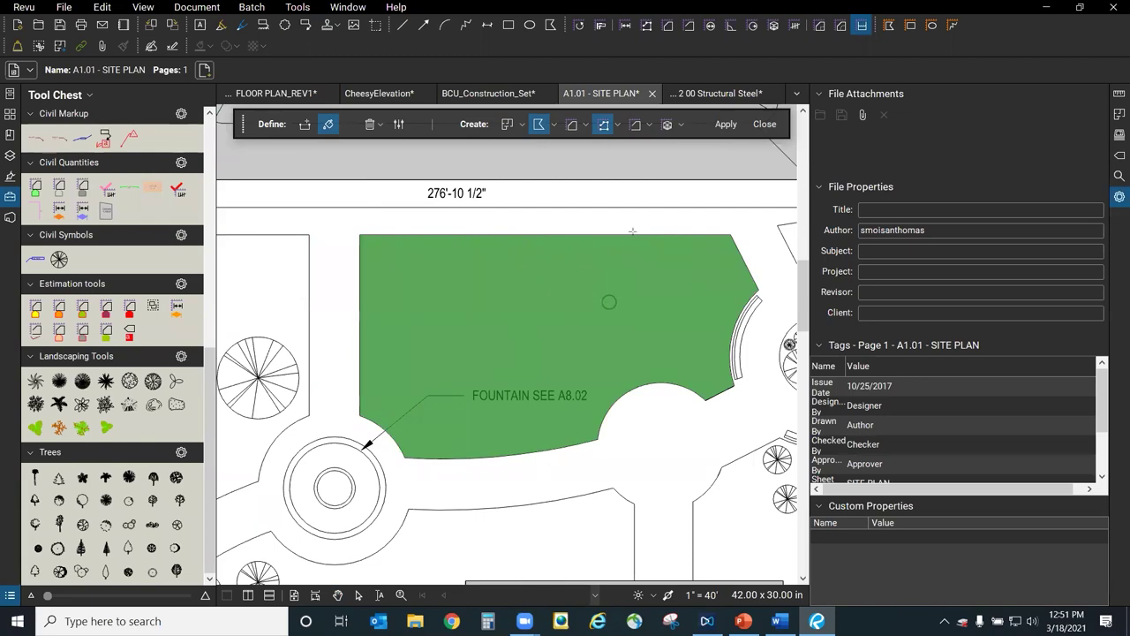
pyautogui.click(726, 124)
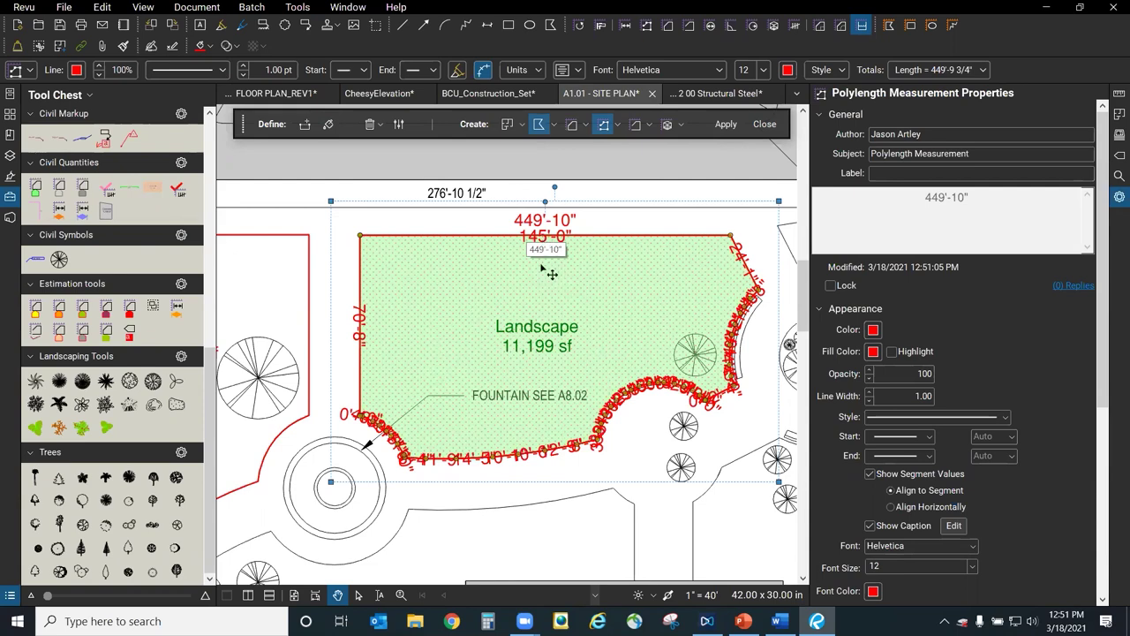
pyautogui.click(583, 349)
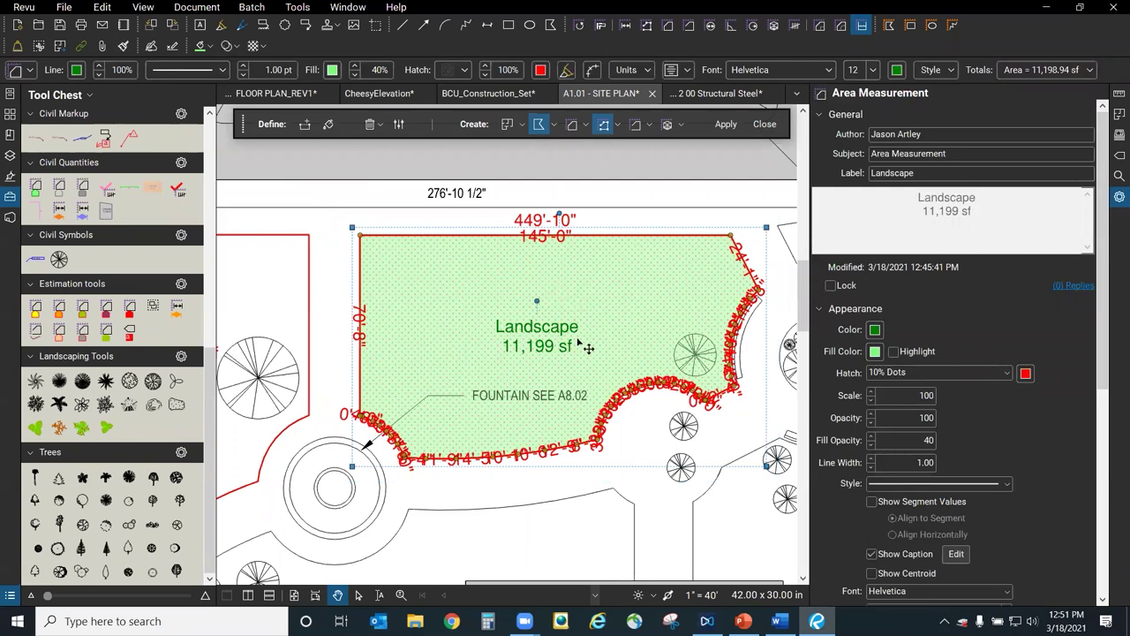
# Return to the CheesyElevation drawing, reposition it, and show it in full-screen view.
pyautogui.click(382, 94)
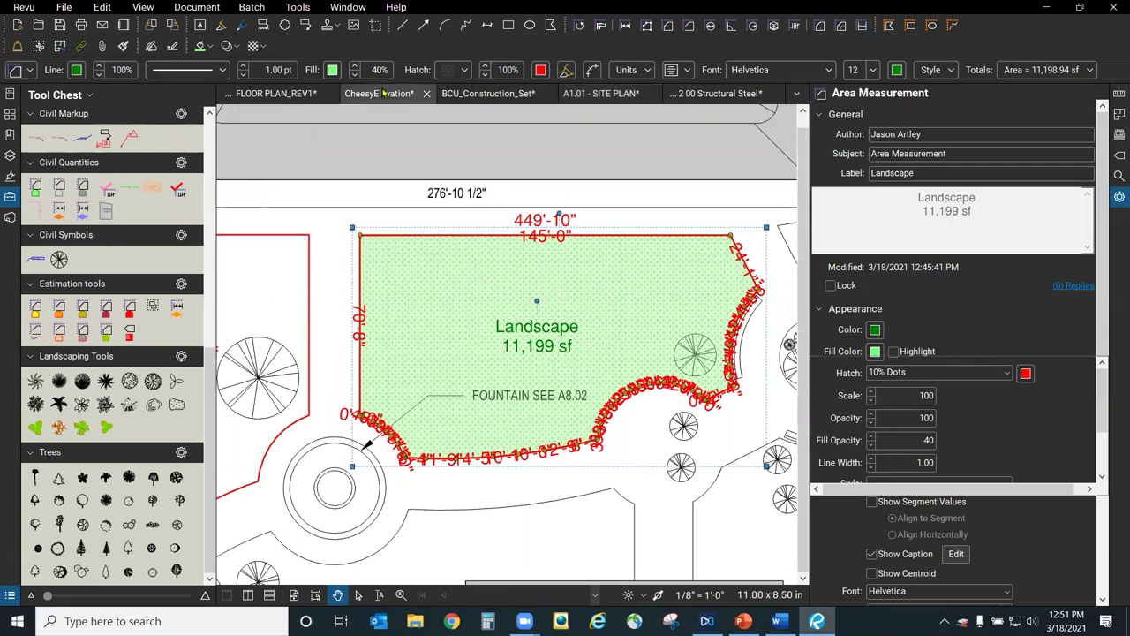
pyautogui.moveTo(490, 459); pyautogui.dragTo(561, 476)
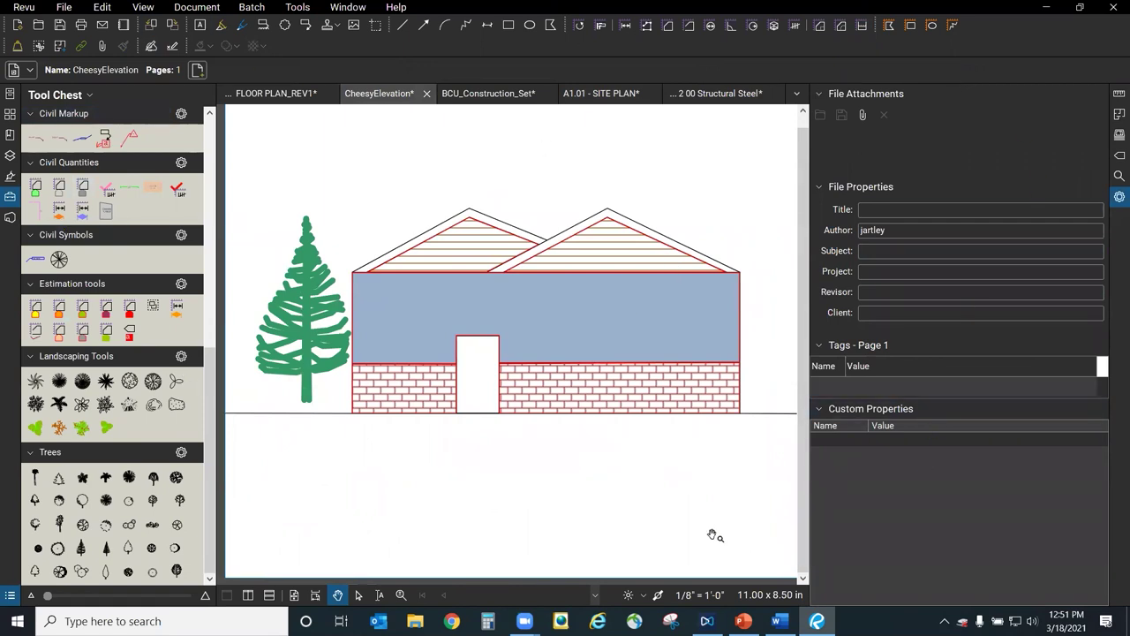
pyautogui.press('F11')
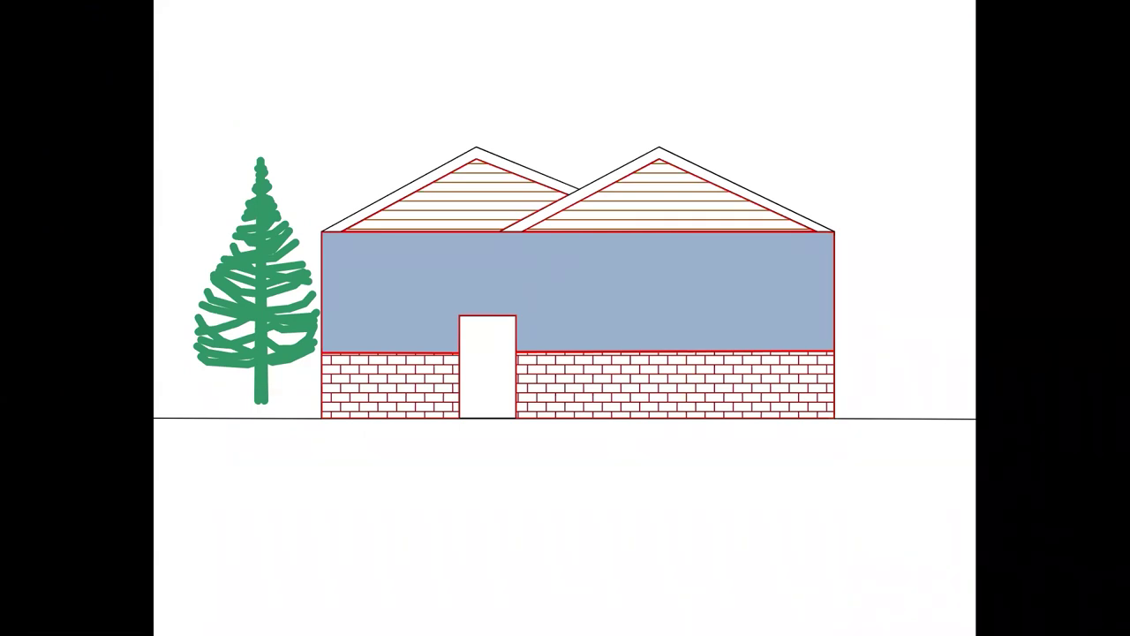
# Exit full screen and review the Security, General, Custom and Fonts document properties without changes.
pyautogui.press('Escape')
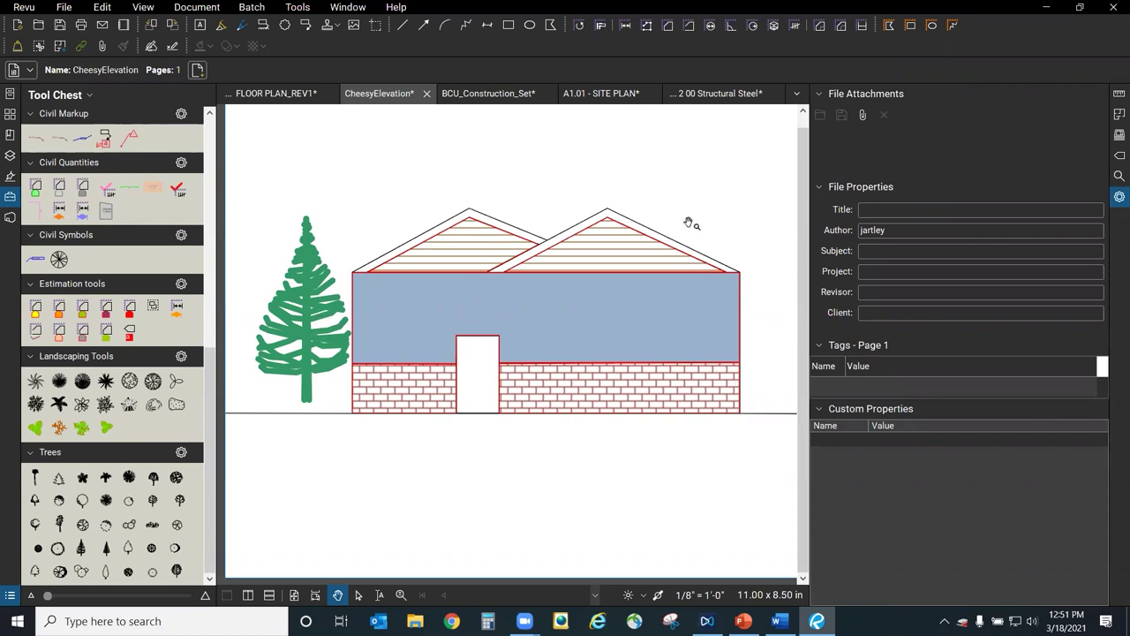
pyautogui.click(196, 7)
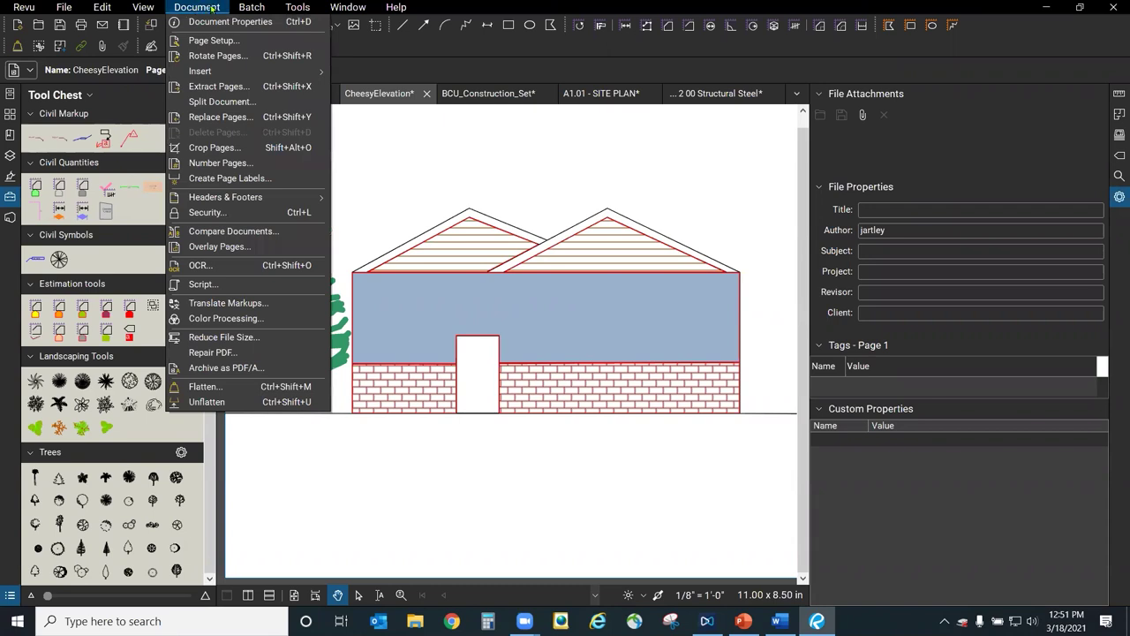
pyautogui.click(234, 215)
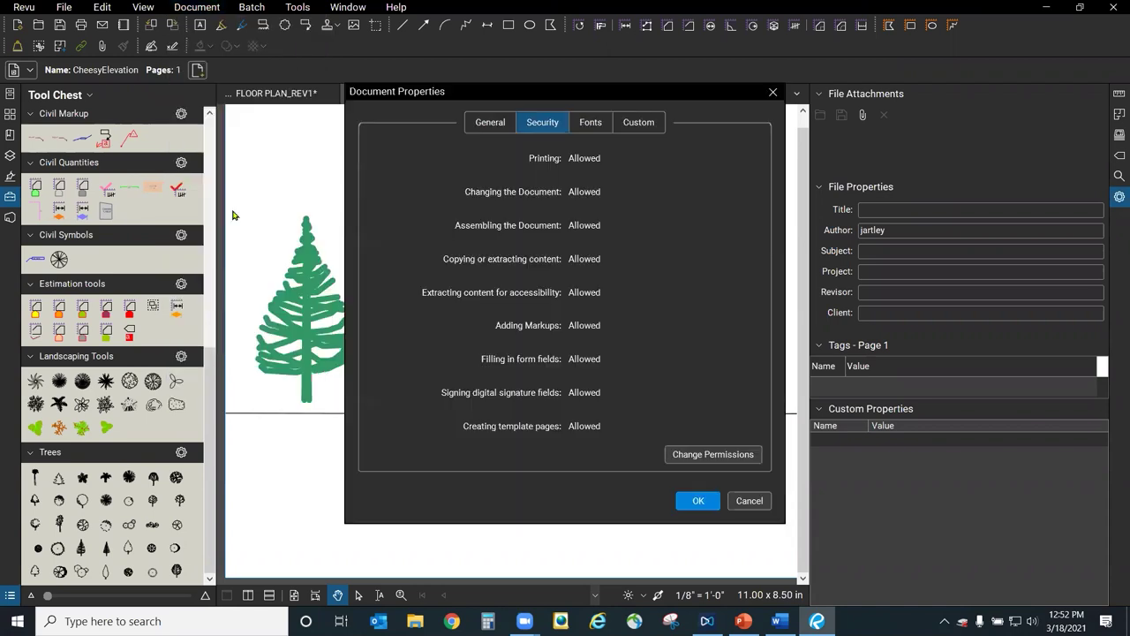
pyautogui.click(497, 122)
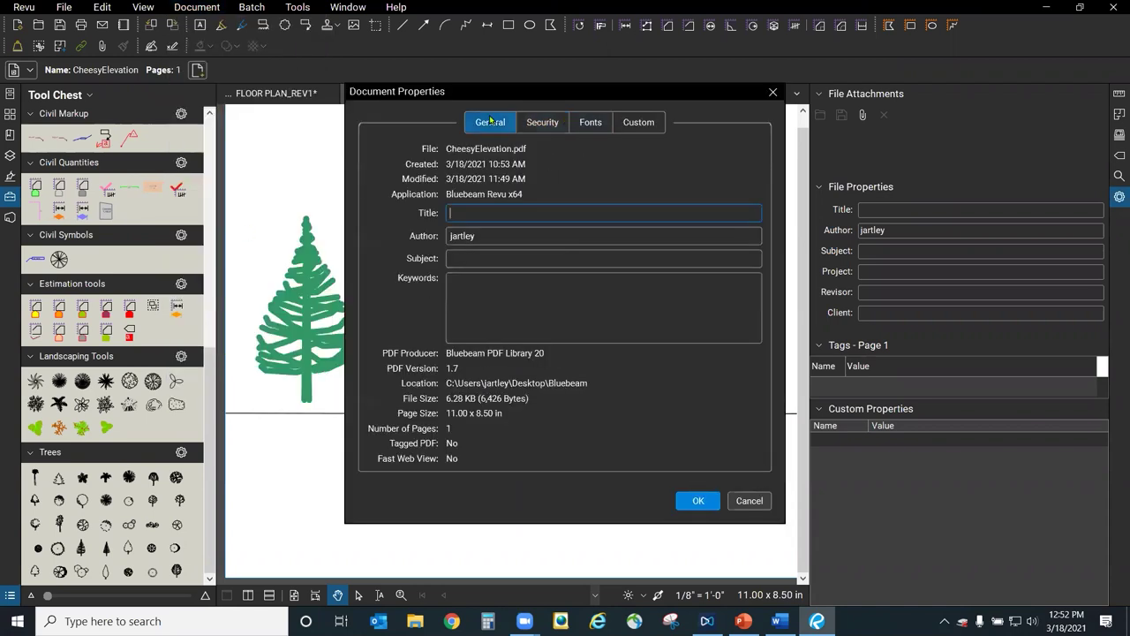
pyautogui.click(624, 124)
pyautogui.click(591, 124)
pyautogui.click(487, 126)
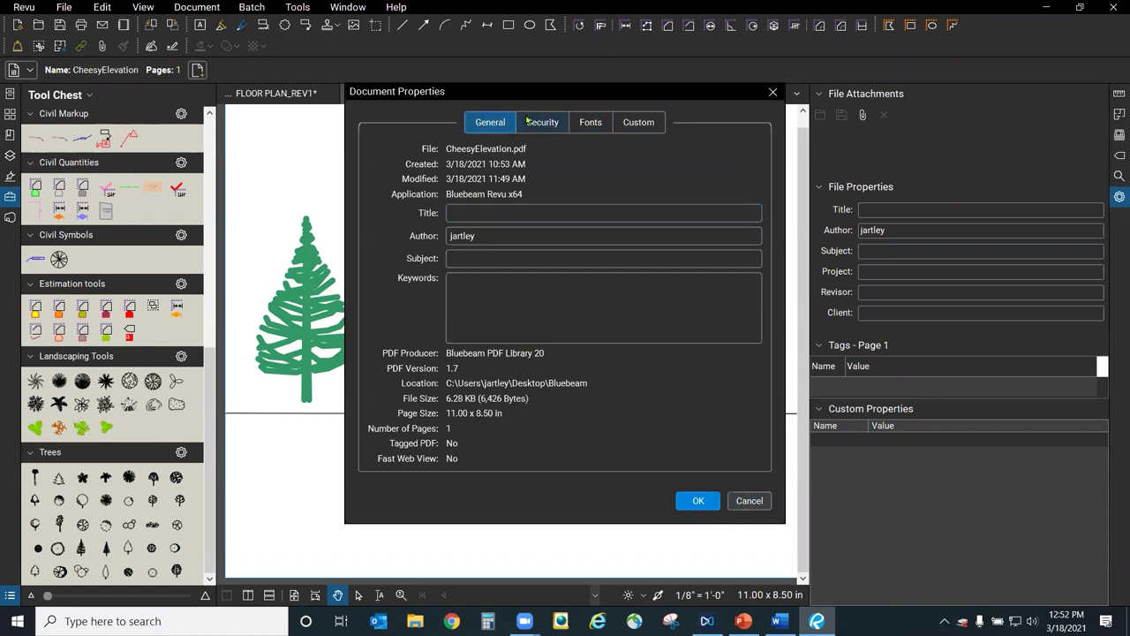
pyautogui.click(747, 501)
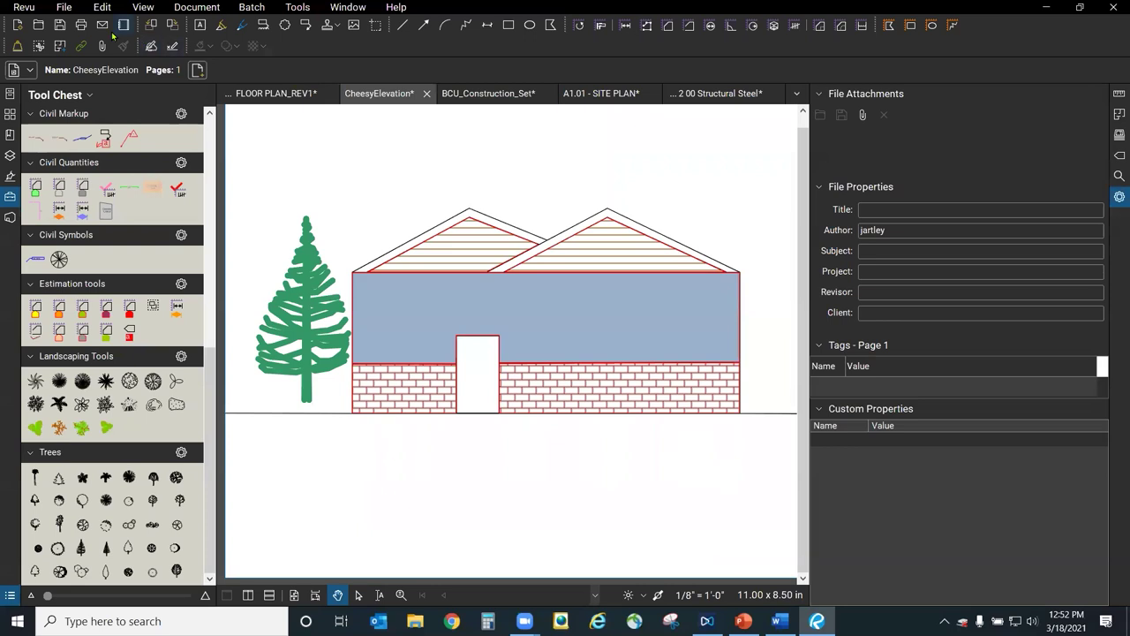
# Save CheesyElevation, then in PDF Security require a password to print, copy or edit.
pyautogui.click(59, 25)
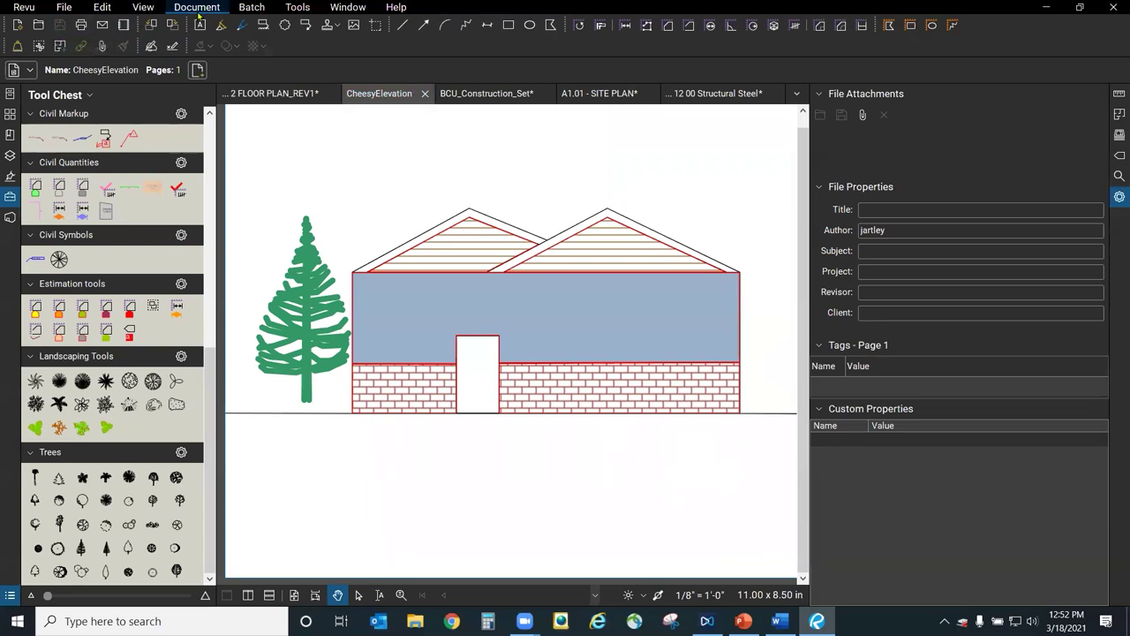
pyautogui.click(198, 9)
pyautogui.click(229, 221)
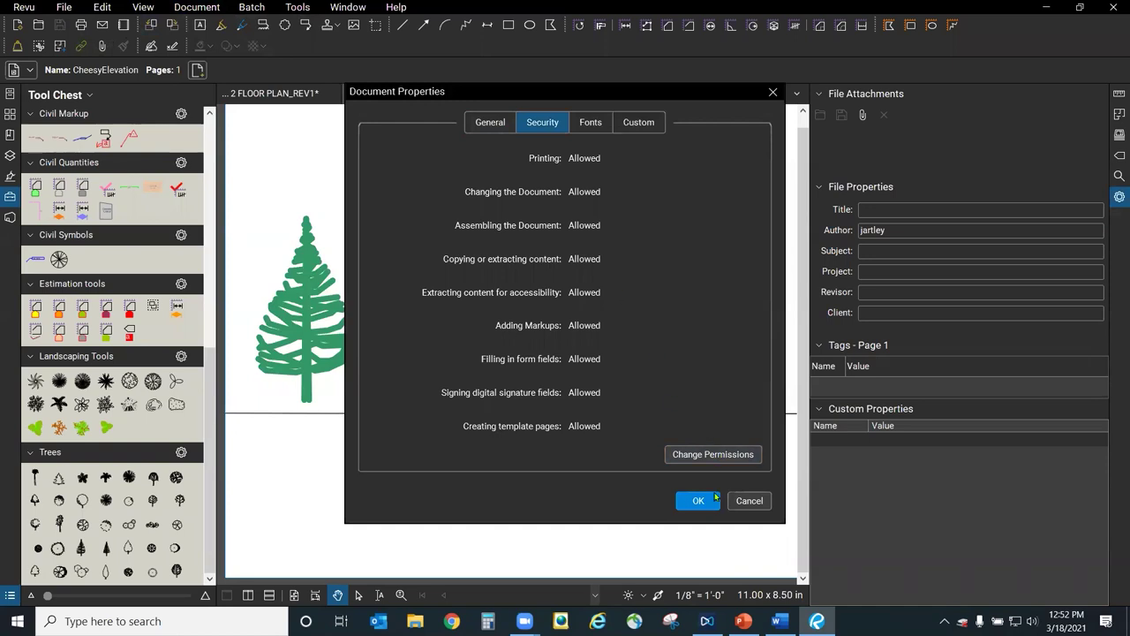
pyautogui.click(713, 454)
pyautogui.click(468, 311)
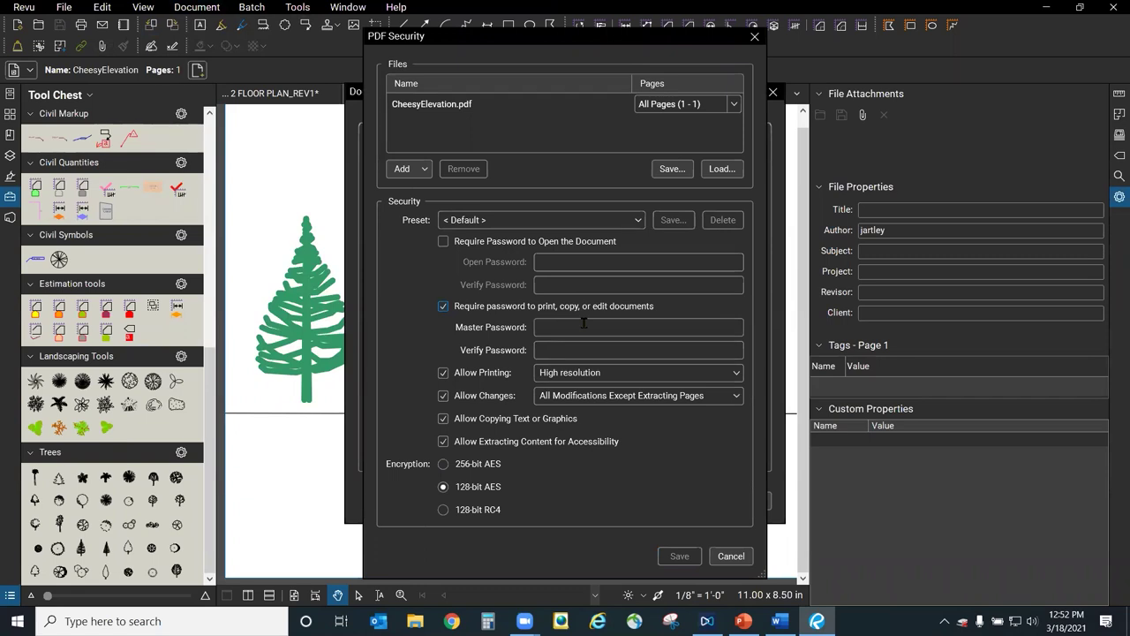
# Cancel the PDF Security changes and close Document Properties.
pyautogui.click(583, 324)
pyautogui.click(733, 555)
pyautogui.click(742, 501)
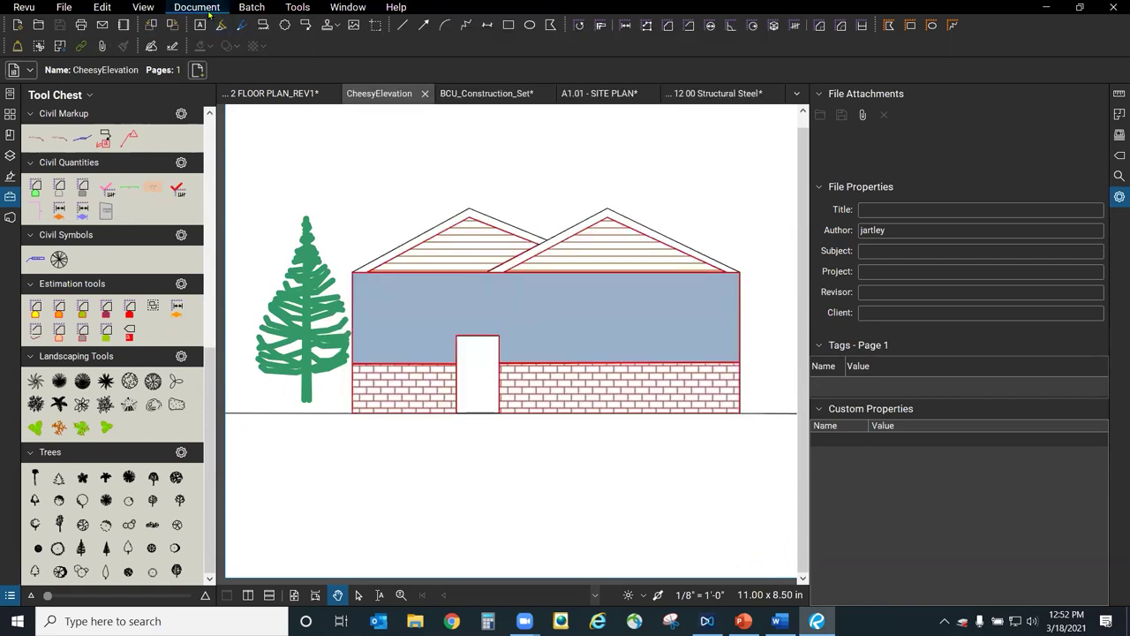
# Reopen the security permissions, back out unchanged, and close the CheesyElevation drawing.
pyautogui.click(212, 11)
pyautogui.click(224, 212)
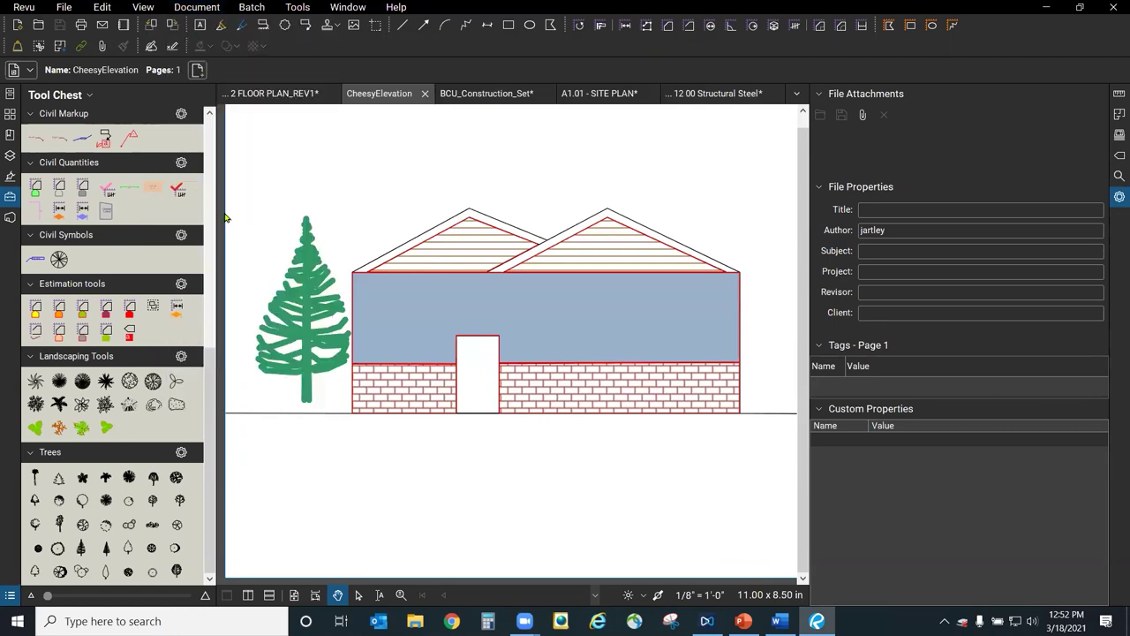
pyautogui.click(747, 456)
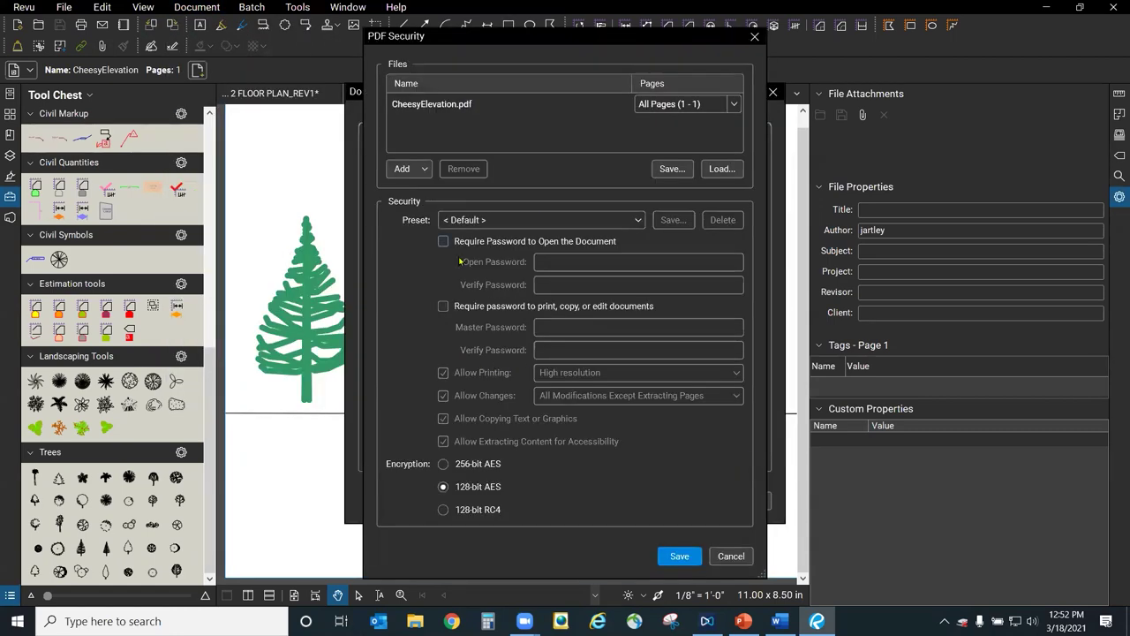
pyautogui.click(730, 557)
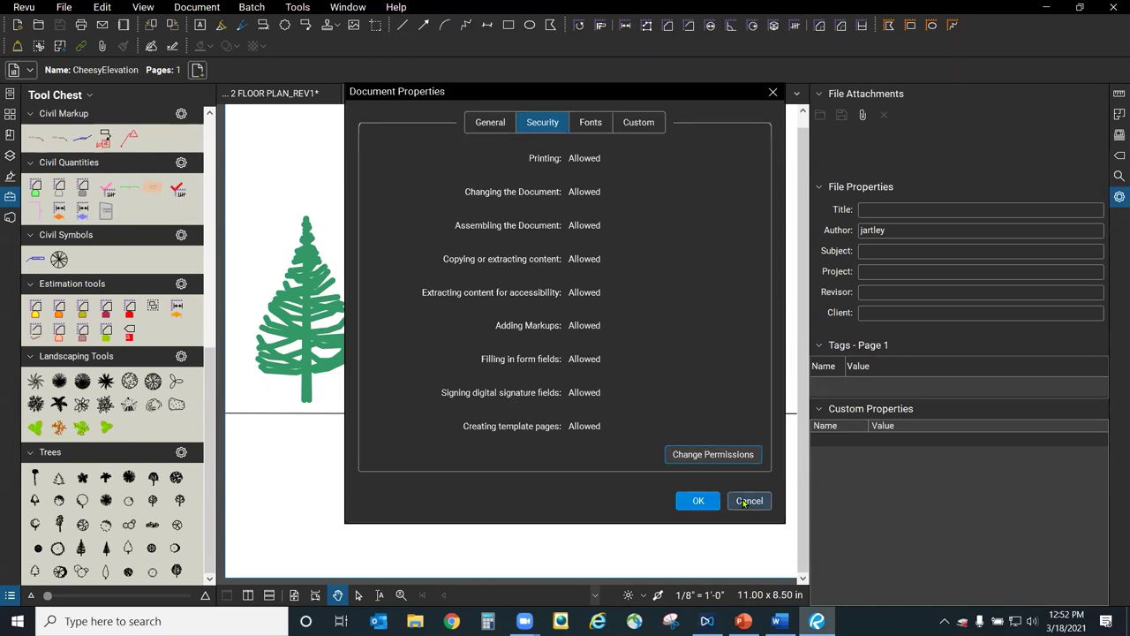
pyautogui.click(747, 501)
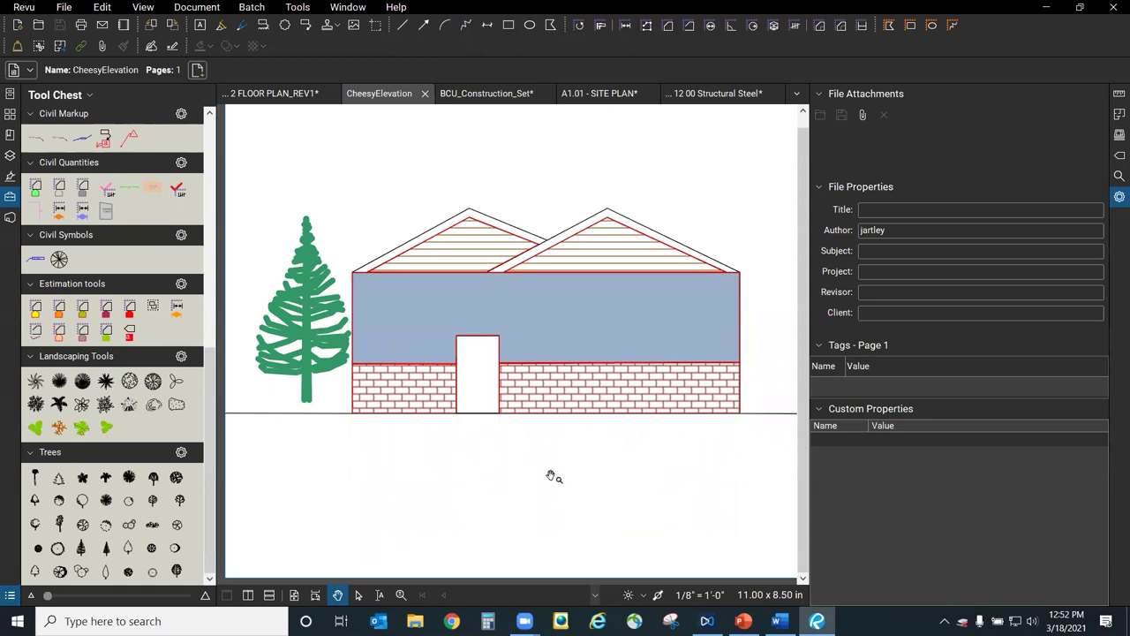
pyautogui.click(424, 100)
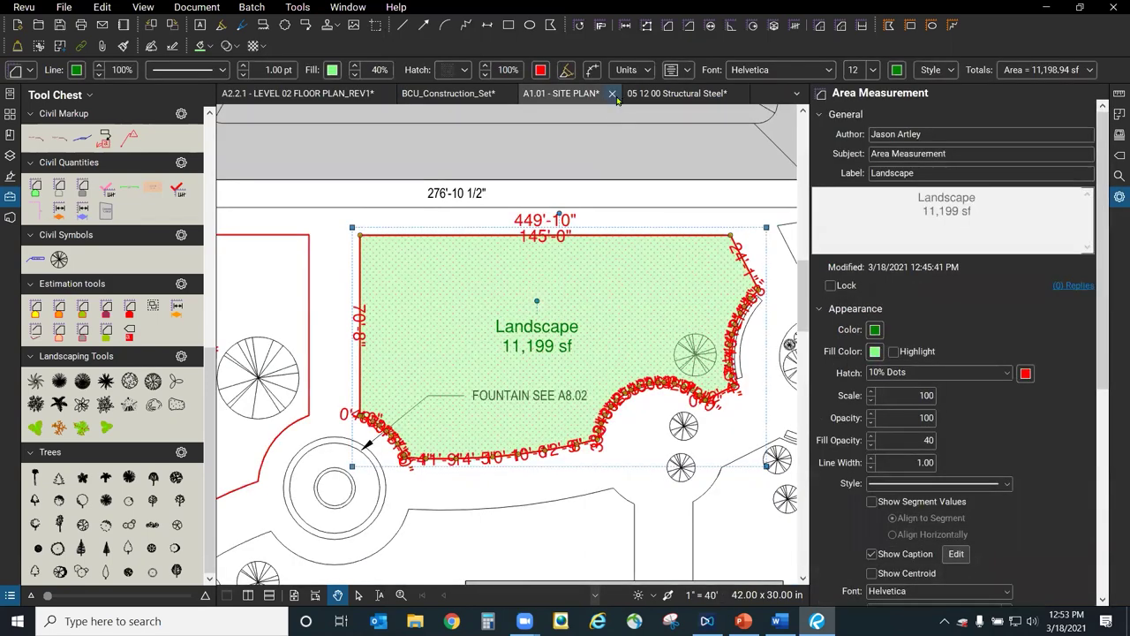
# Close the A1.01 - SITE PLAN sheet without saving.
pyautogui.click(613, 93)
pyautogui.click(654, 380)
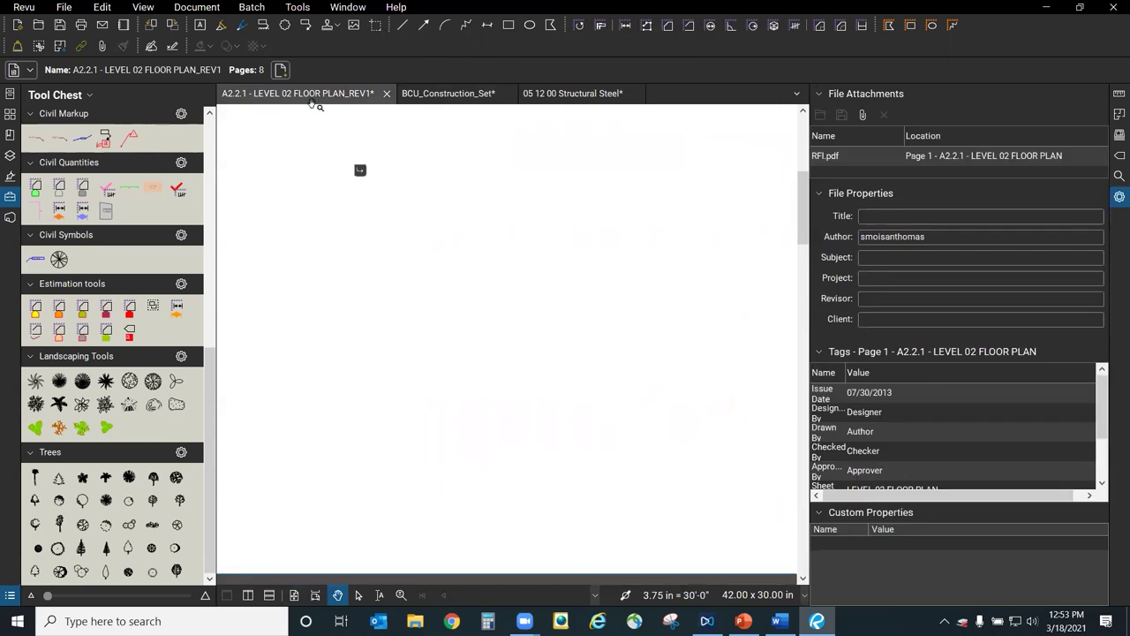
pyautogui.scroll(2, 518, 415)
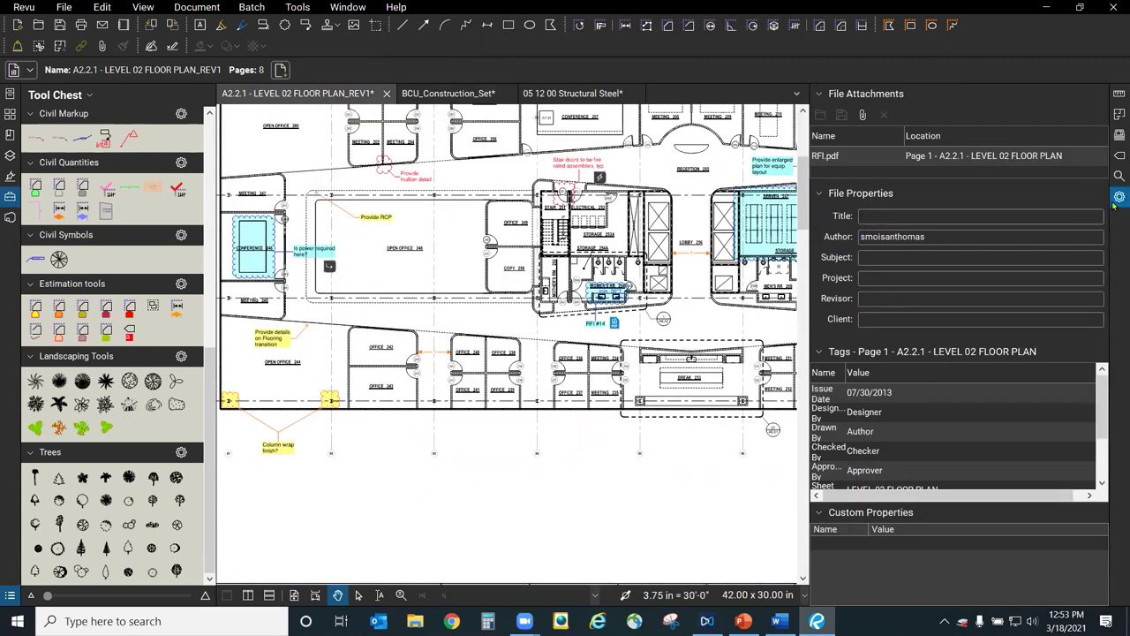
# Collapse the File Properties and Tool Chest panels so the Level 02 floor plan fills the view.
pyautogui.click(1119, 197)
pyautogui.scroll(3, 669, 560)
pyautogui.scroll(-3, 668, 560)
pyautogui.click(10, 196)
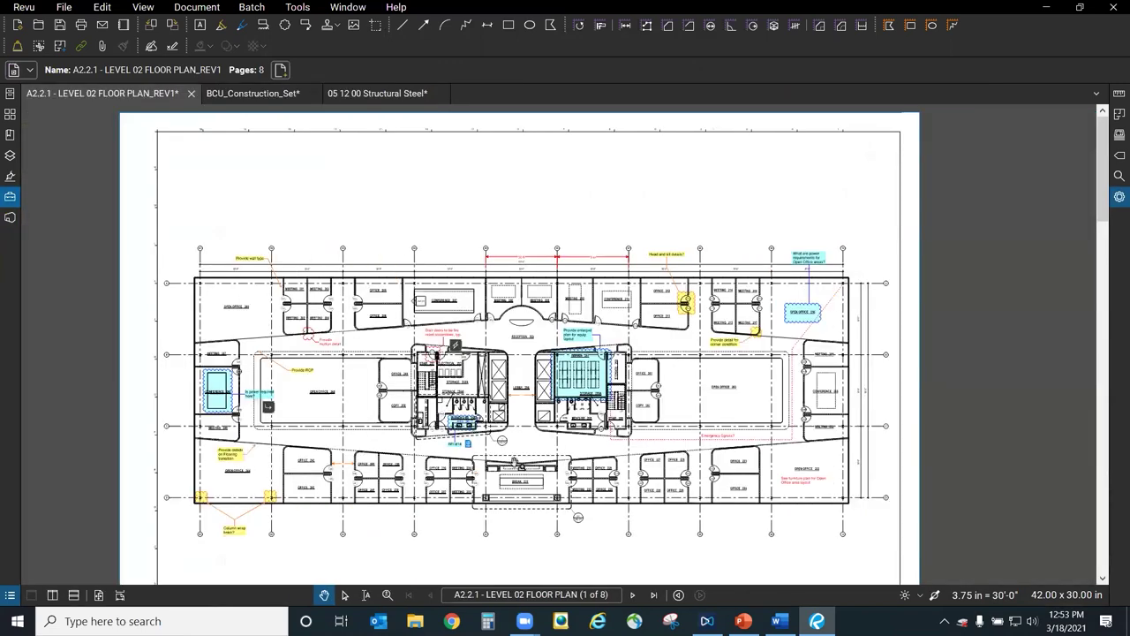
pyautogui.scroll(3, 569, 490)
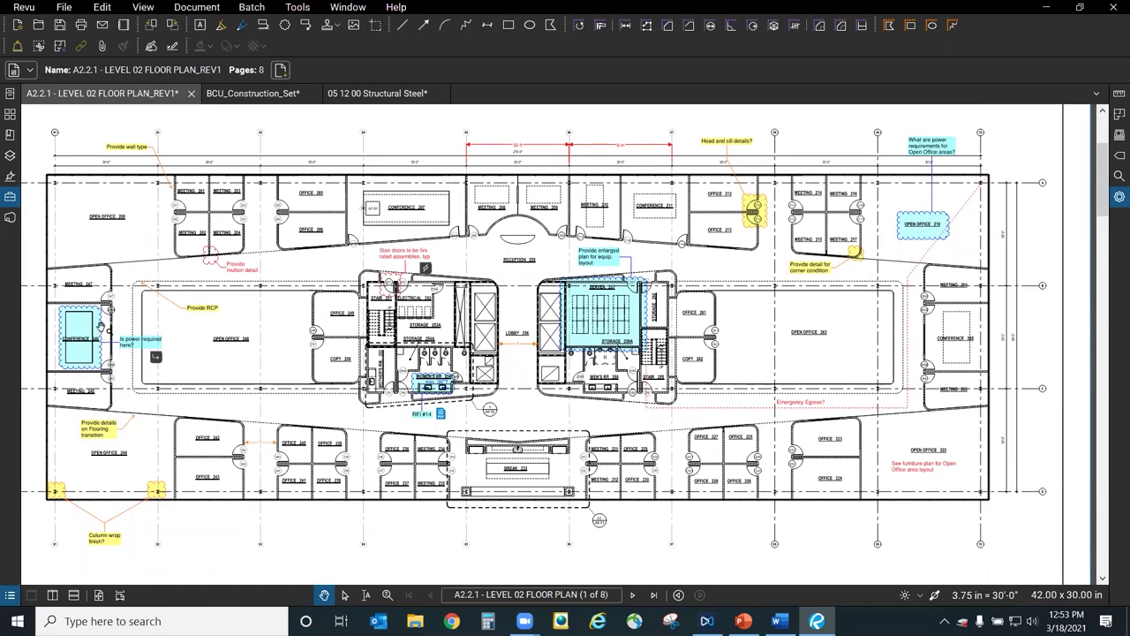
# Show the Markups List grouped by Subject and jump to the 'Stair doors to be fire rated assemblies, typ.' markup.
pyautogui.click(11, 598)
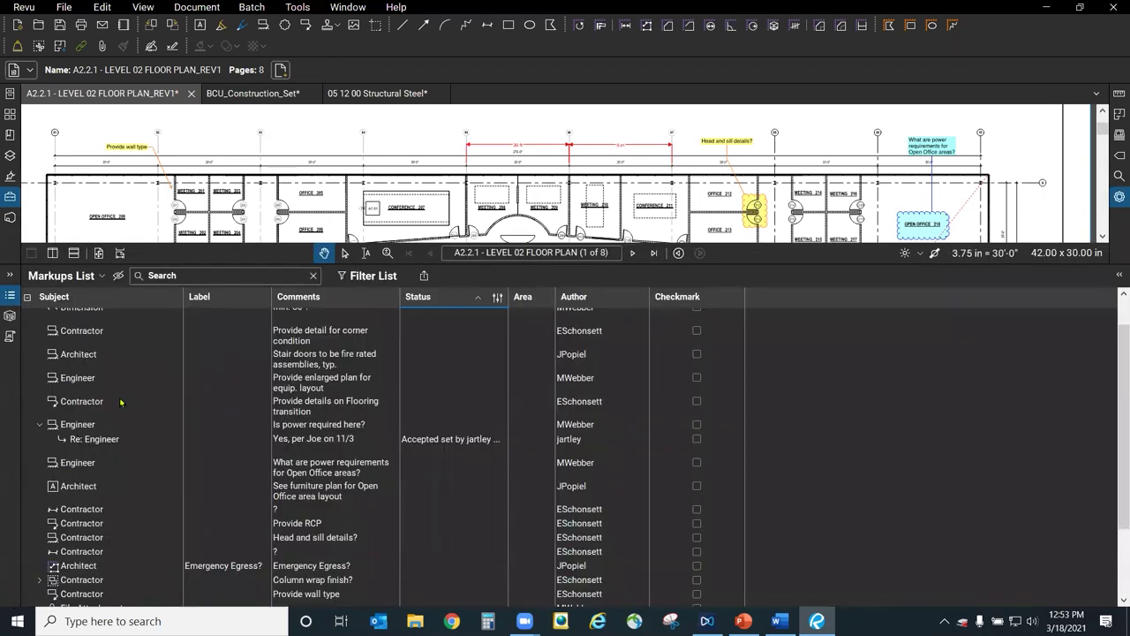
pyautogui.scroll(1, 238, 397)
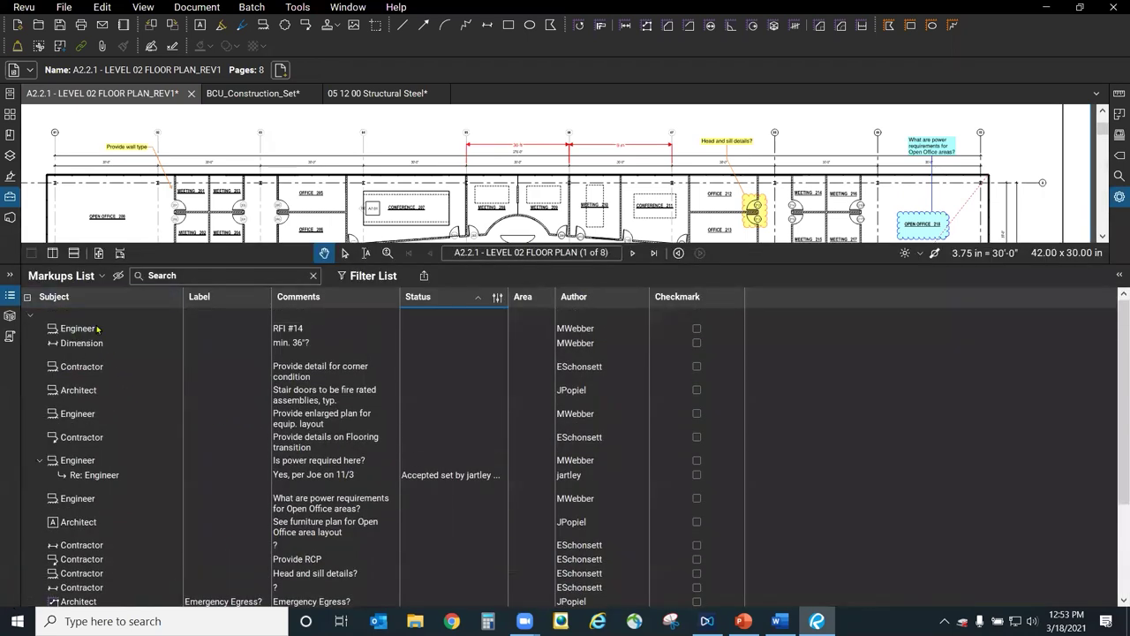
pyautogui.scroll(-3, 121, 375)
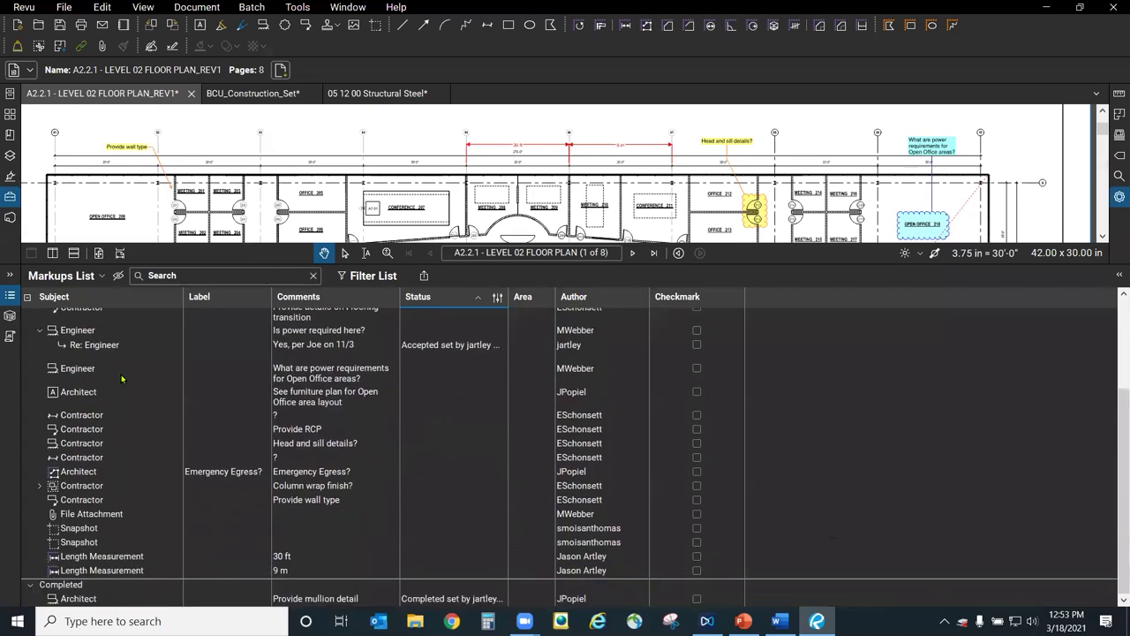
pyautogui.scroll(3, 121, 380)
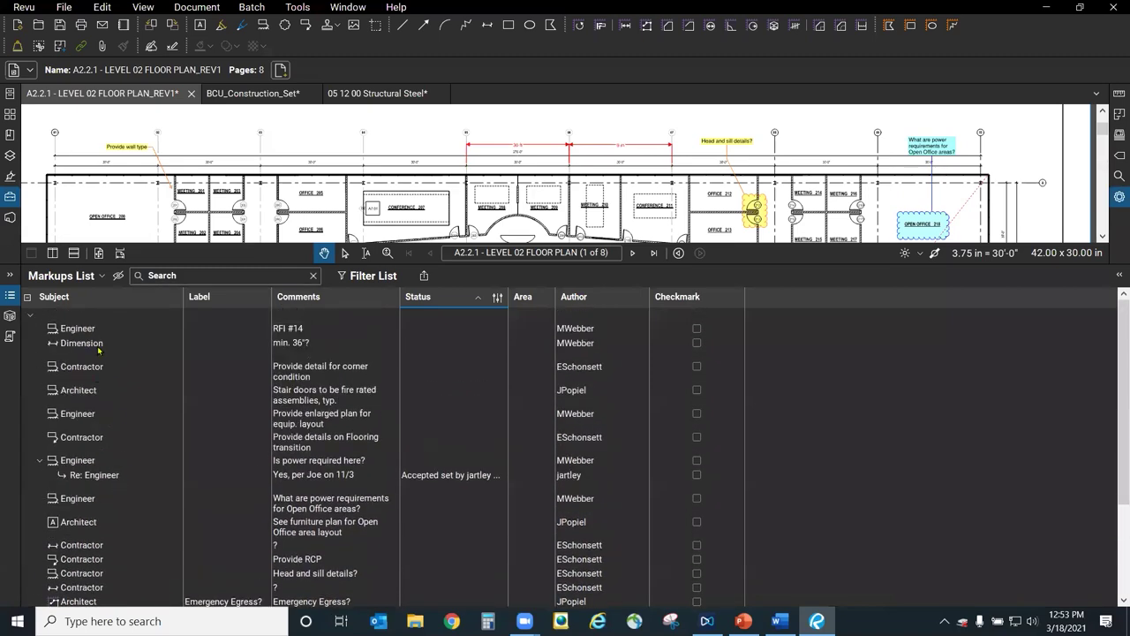
pyautogui.click(88, 299)
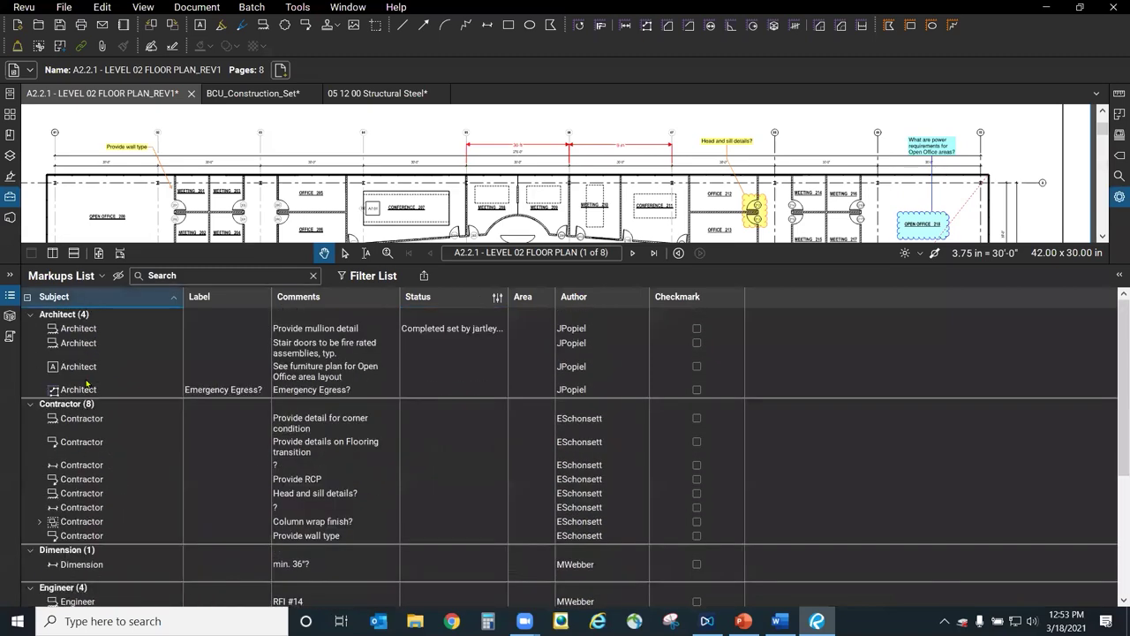
pyautogui.scroll(-3, 94, 457)
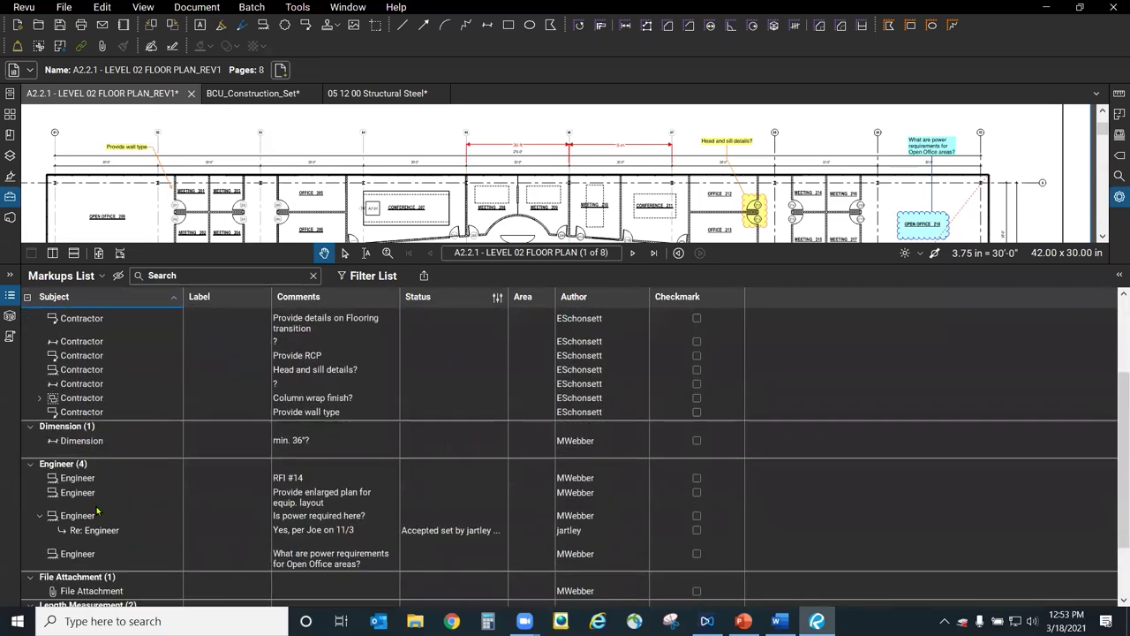
pyautogui.scroll(-2, 98, 509)
pyautogui.scroll(5, 110, 462)
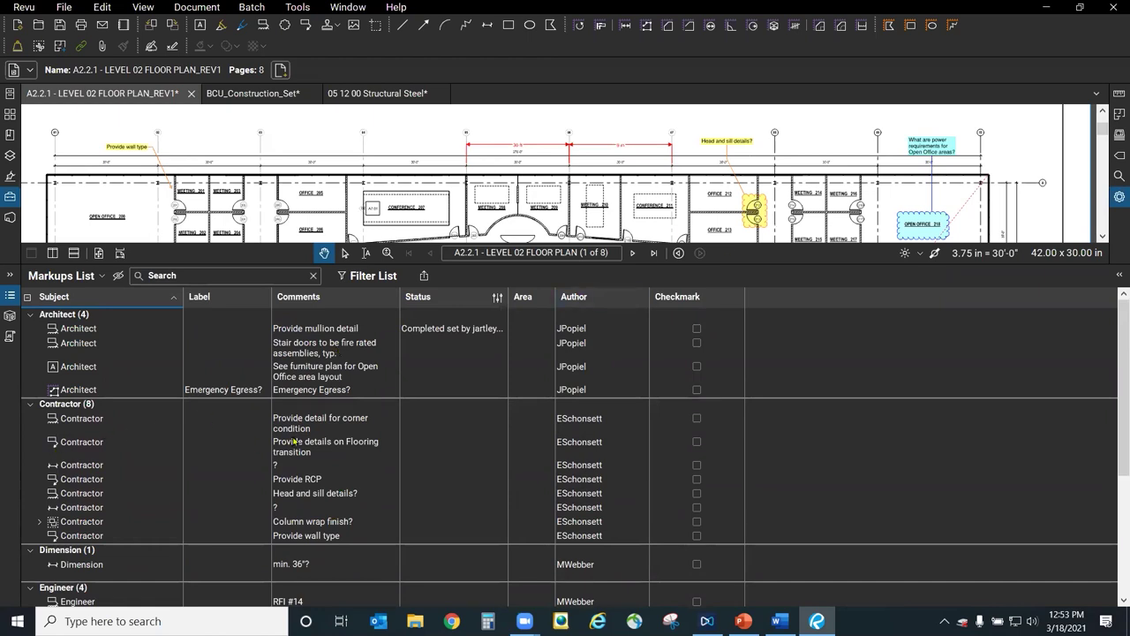
pyautogui.click(303, 353)
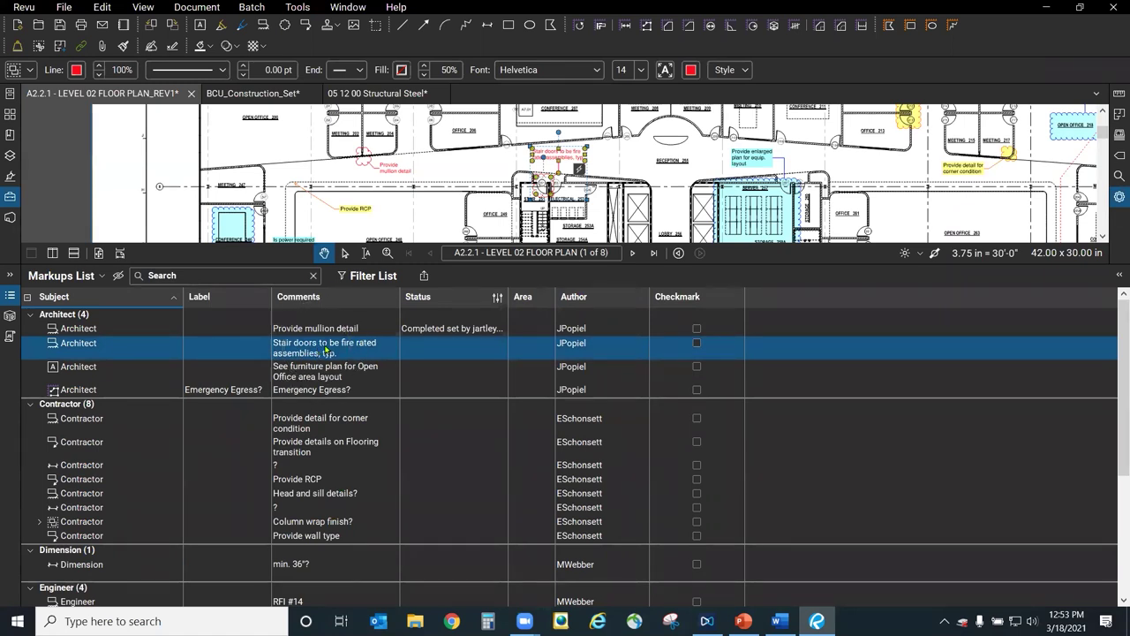
# Review the stair doors markup's Set Status choices, then group the list by Status, reversing the sort order.
pyautogui.rightClick(325, 349)
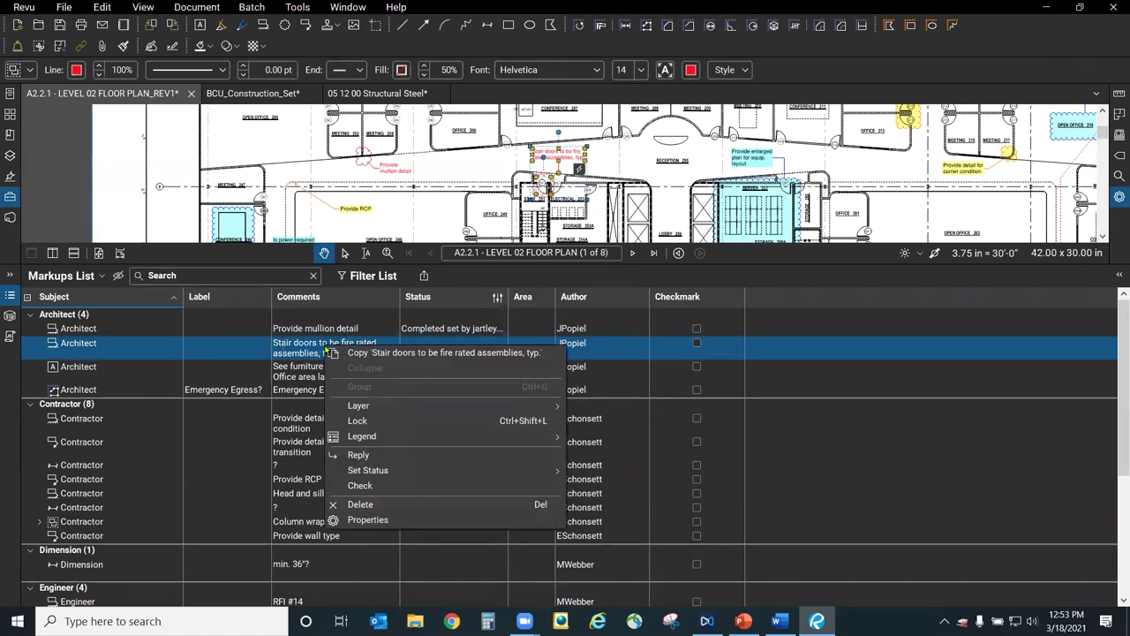
pyautogui.click(391, 472)
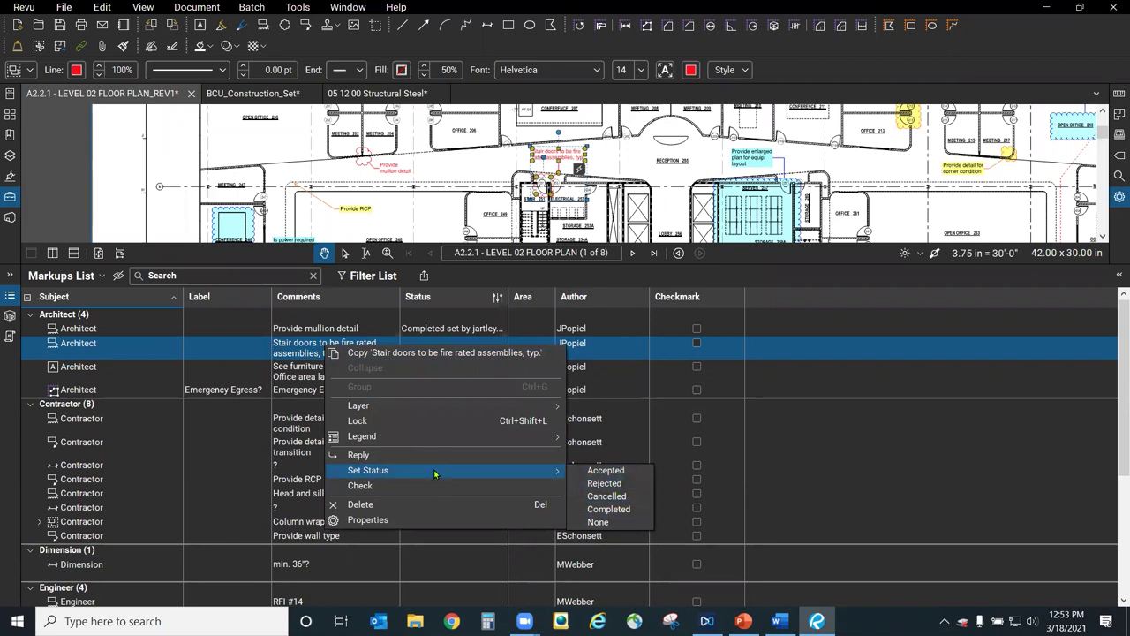
pyautogui.click(434, 300)
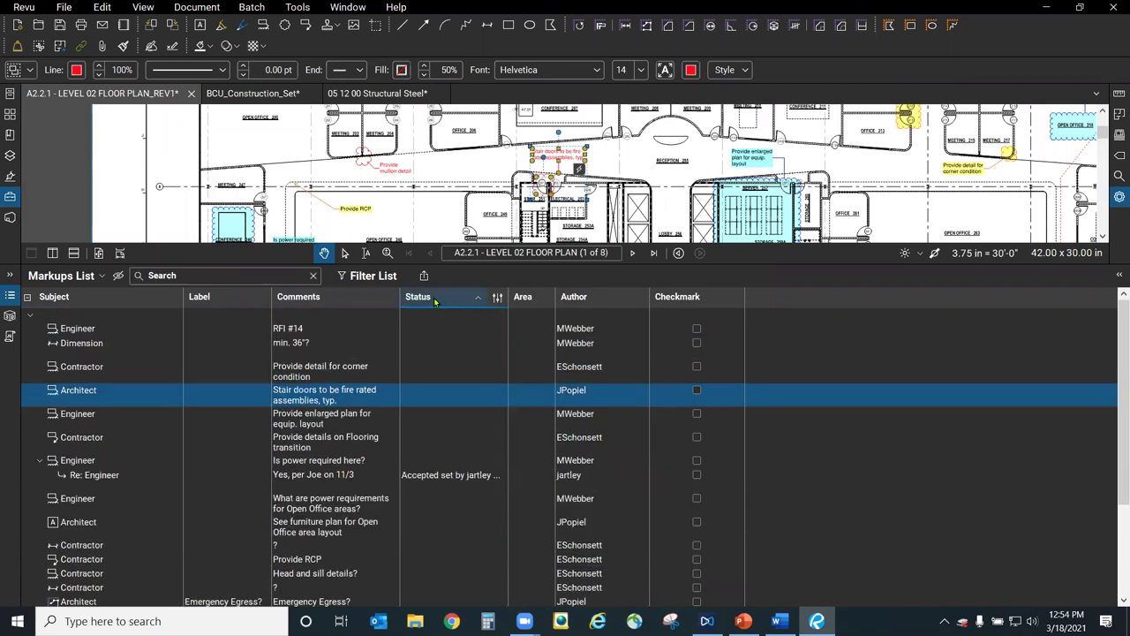
pyautogui.click(446, 301)
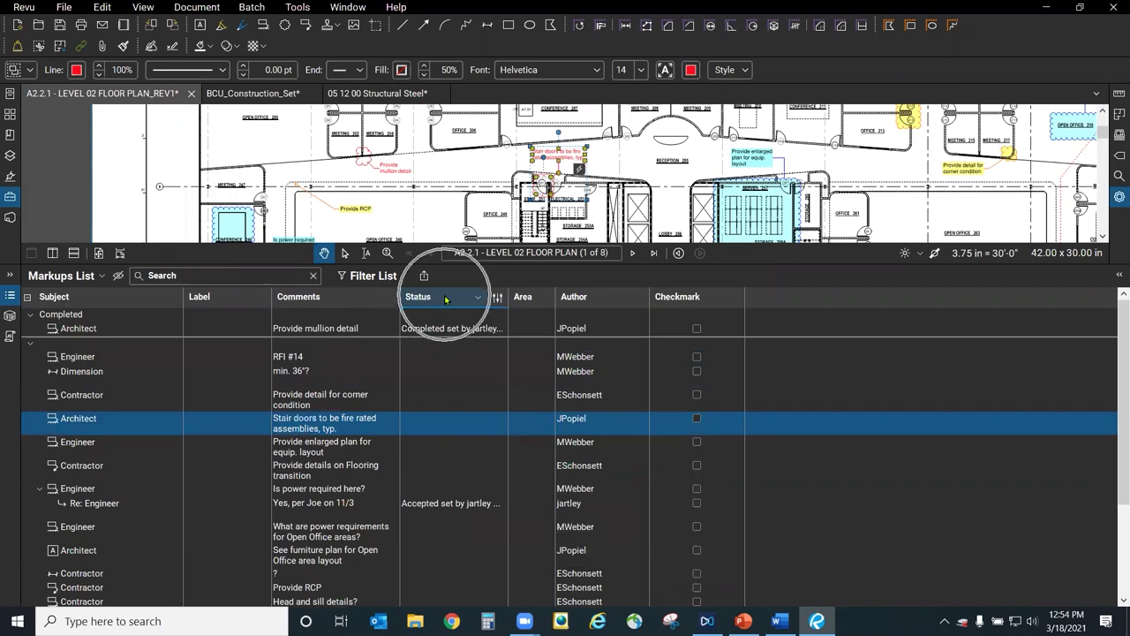
pyautogui.click(497, 300)
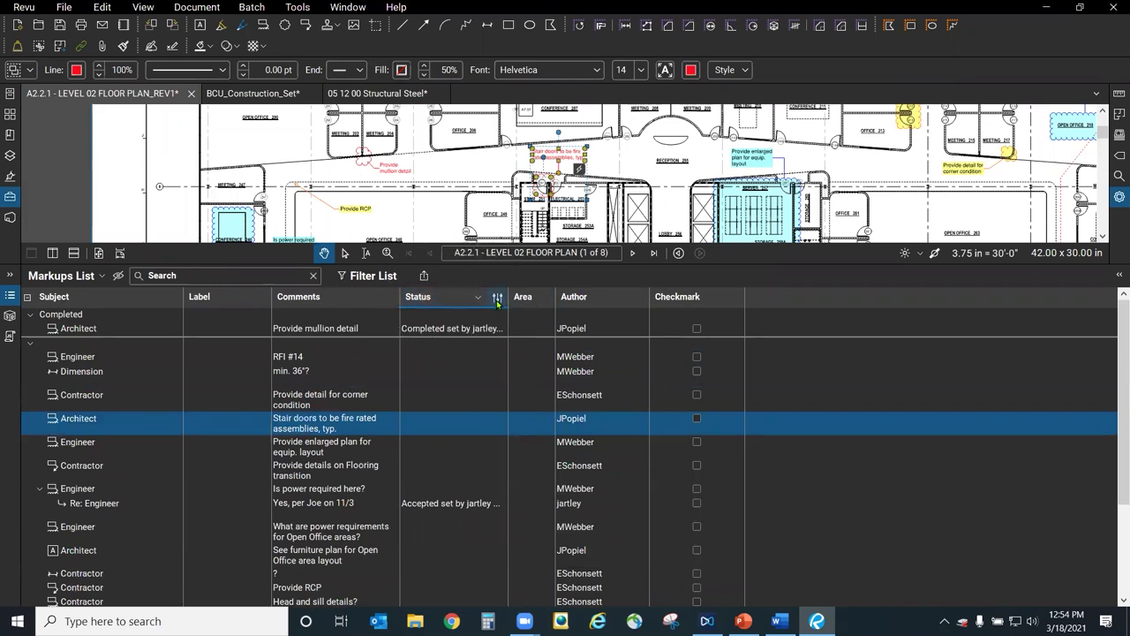
pyautogui.click(498, 300)
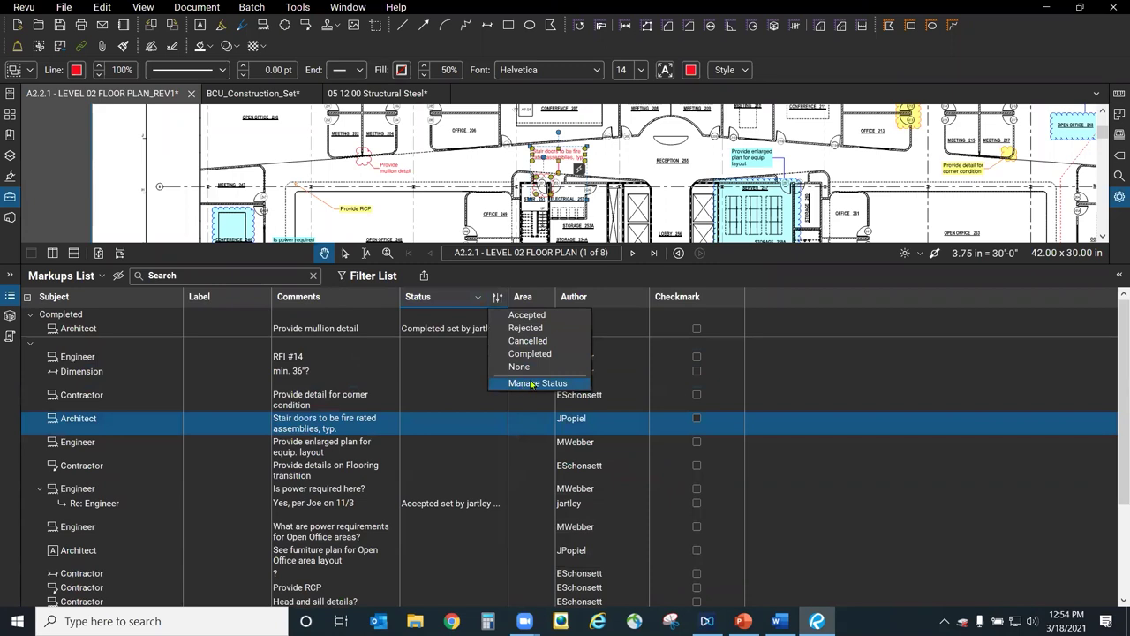
# In Manage Status, review the existing states and add a new status model named SomethingElse.
pyautogui.click(576, 383)
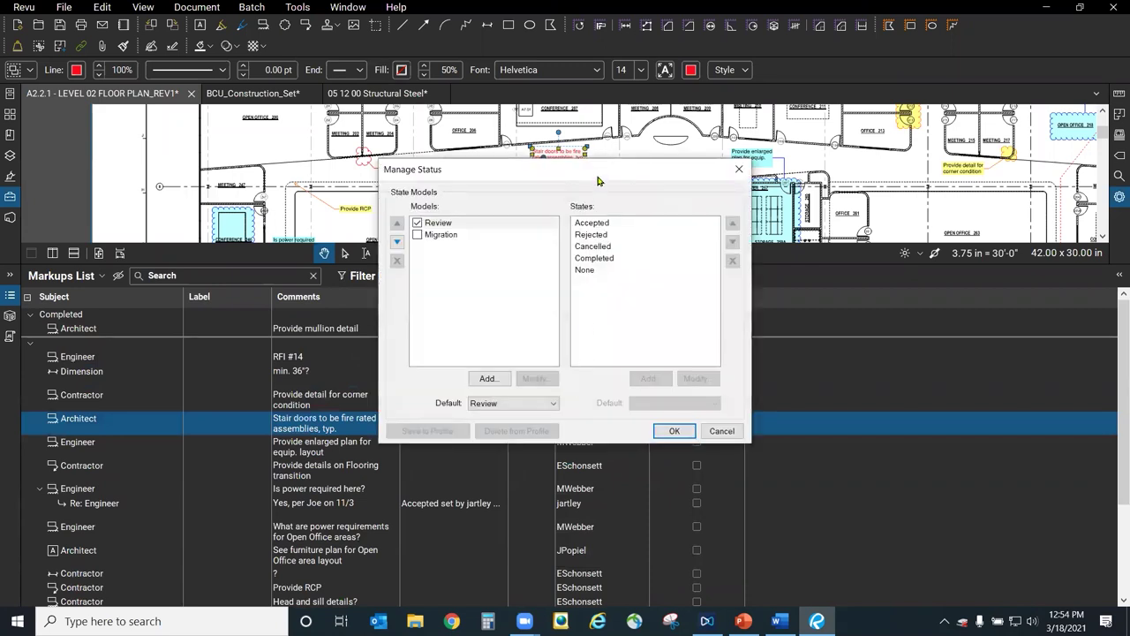
pyautogui.click(601, 310)
pyautogui.click(665, 344)
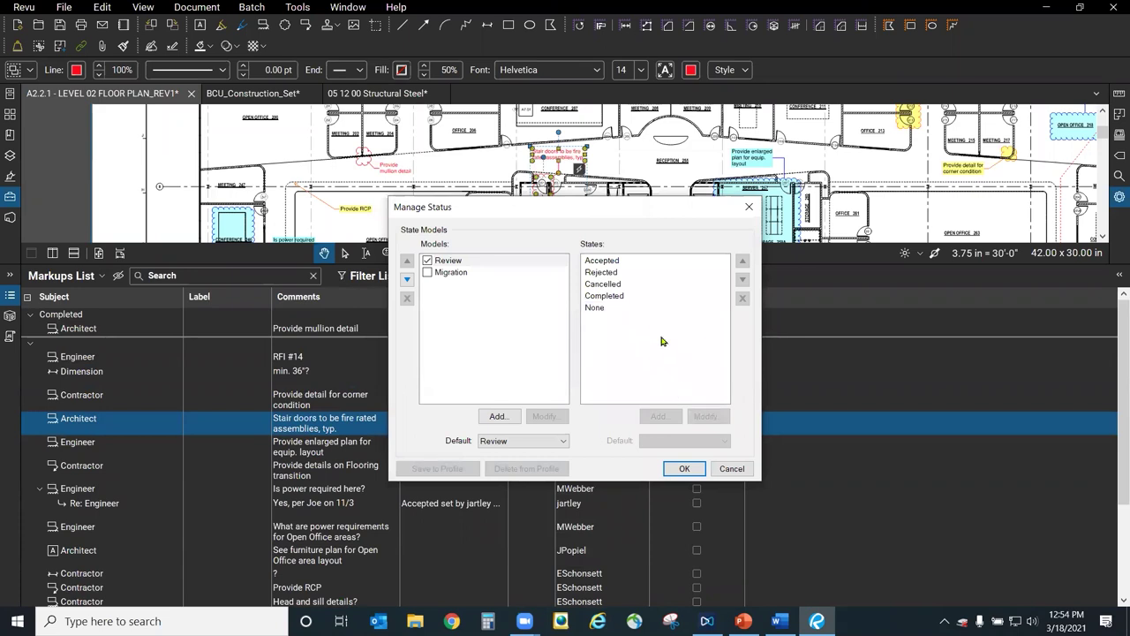
pyautogui.click(622, 309)
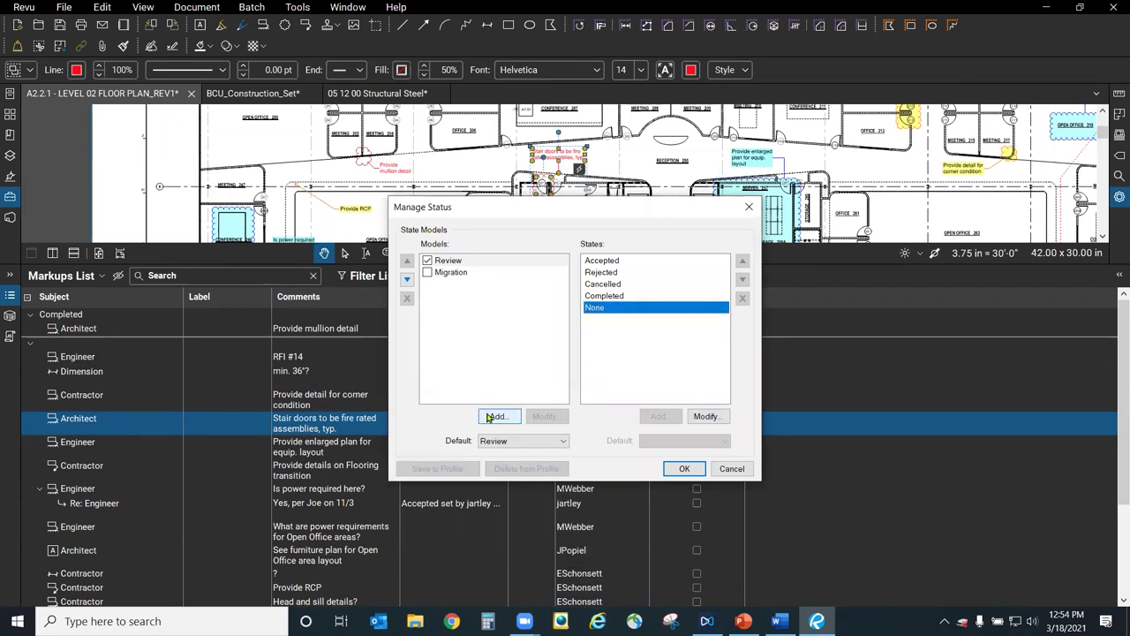
pyautogui.click(496, 417)
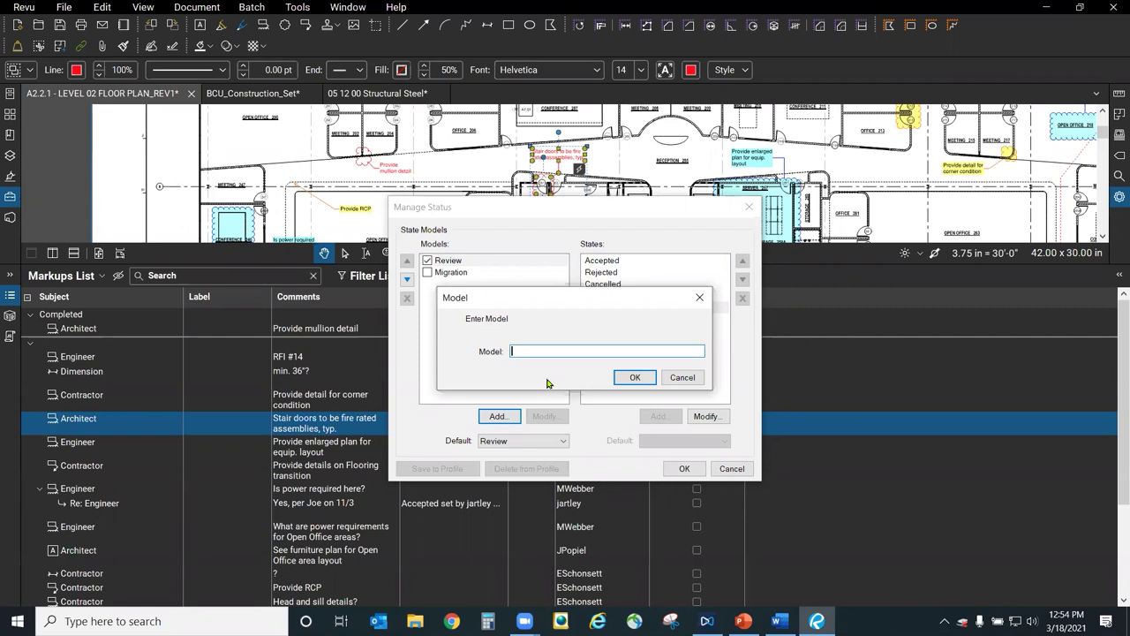
pyautogui.write('SomethingElse')
pyautogui.click(632, 378)
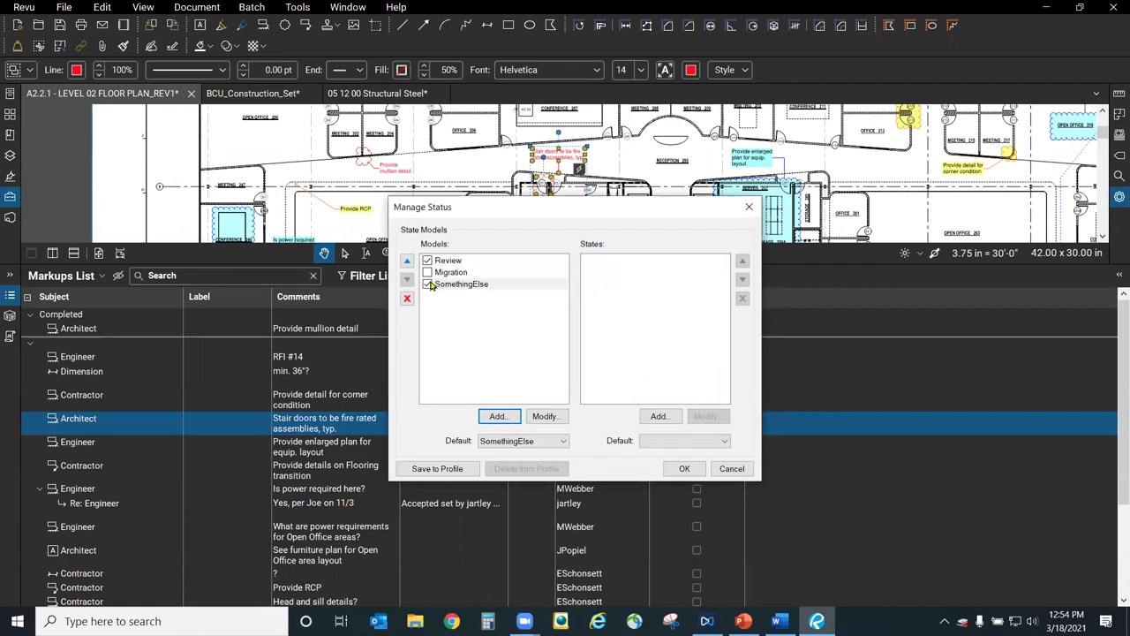
# Add the states Complete and 'I have a question' to SomethingElse and save.
pyautogui.click(469, 284)
pyautogui.click(669, 417)
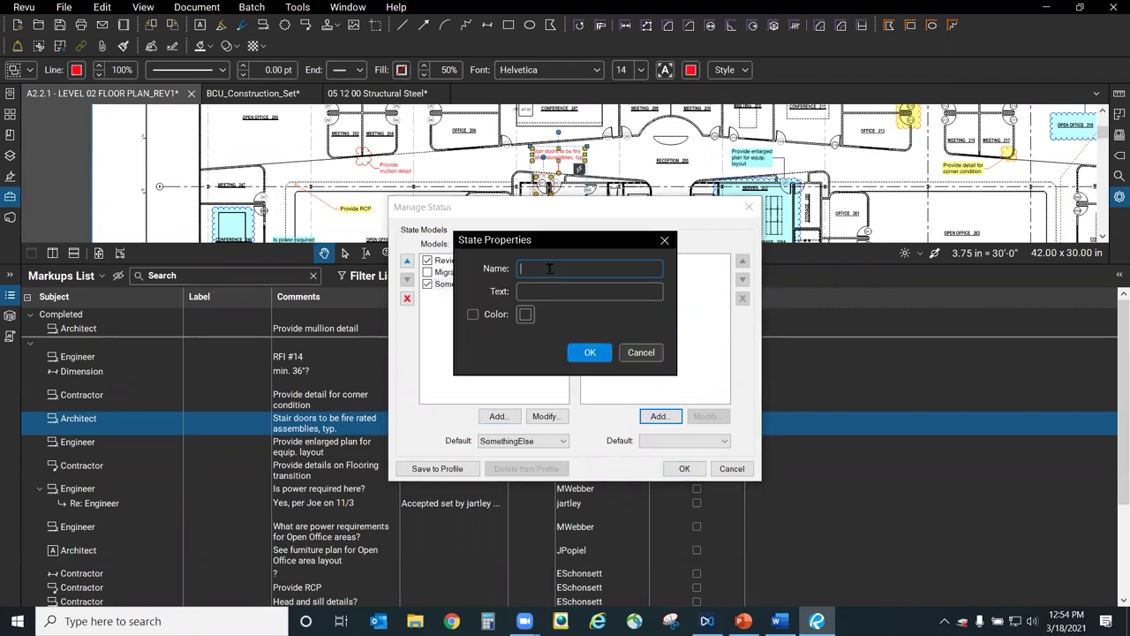
pyautogui.write('Complete')
pyautogui.click(590, 352)
pyautogui.click(659, 415)
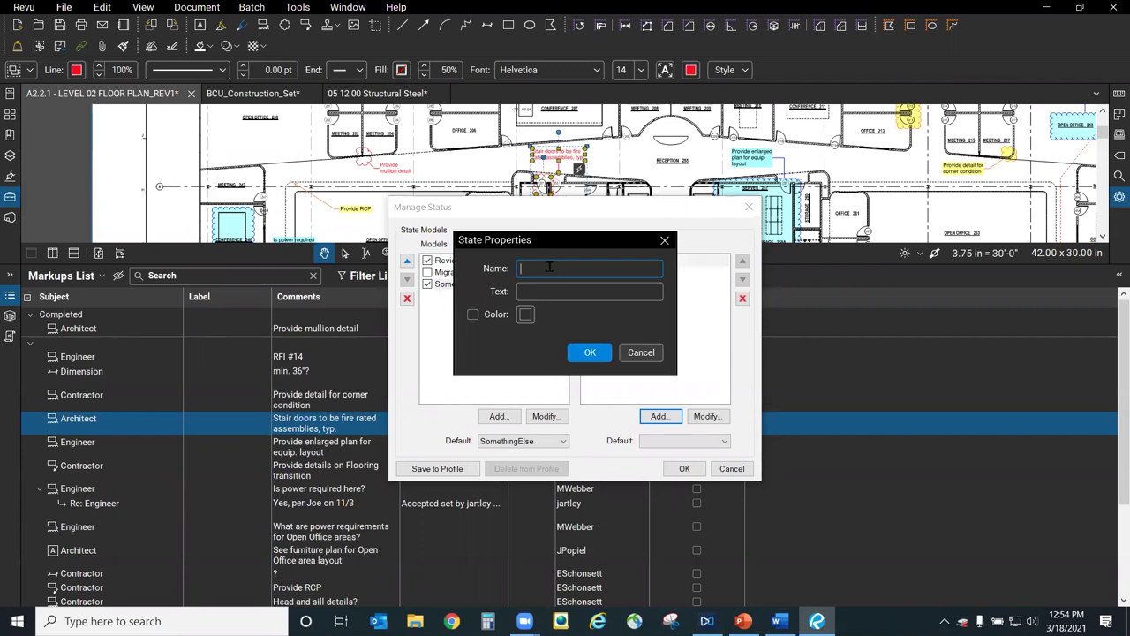
pyautogui.write('I have')
pyautogui.click(590, 352)
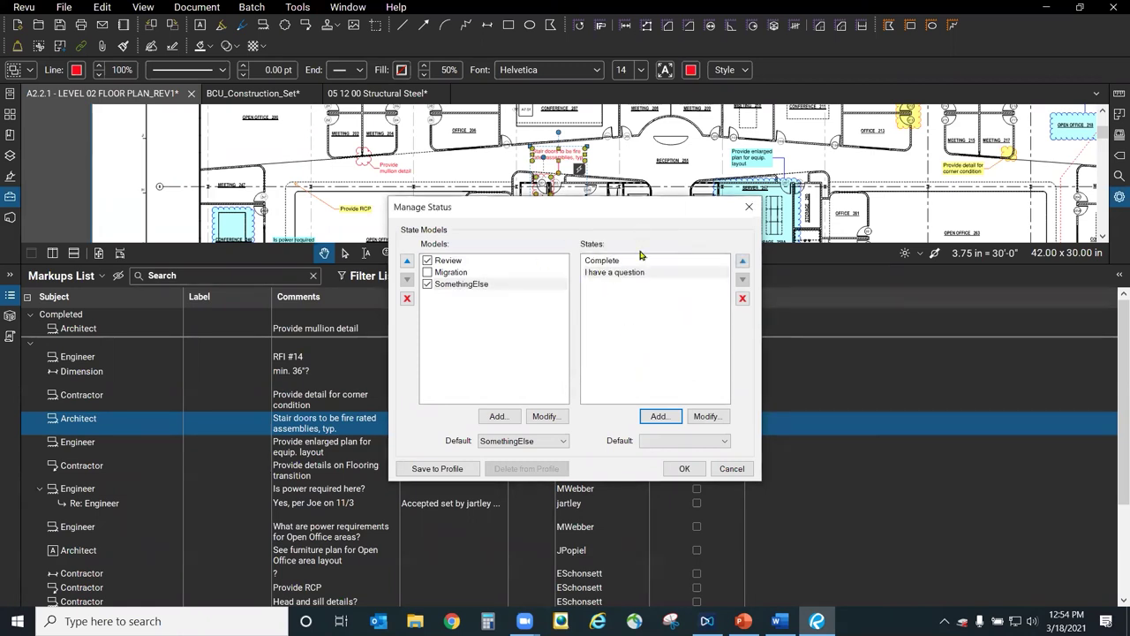
pyautogui.click(684, 468)
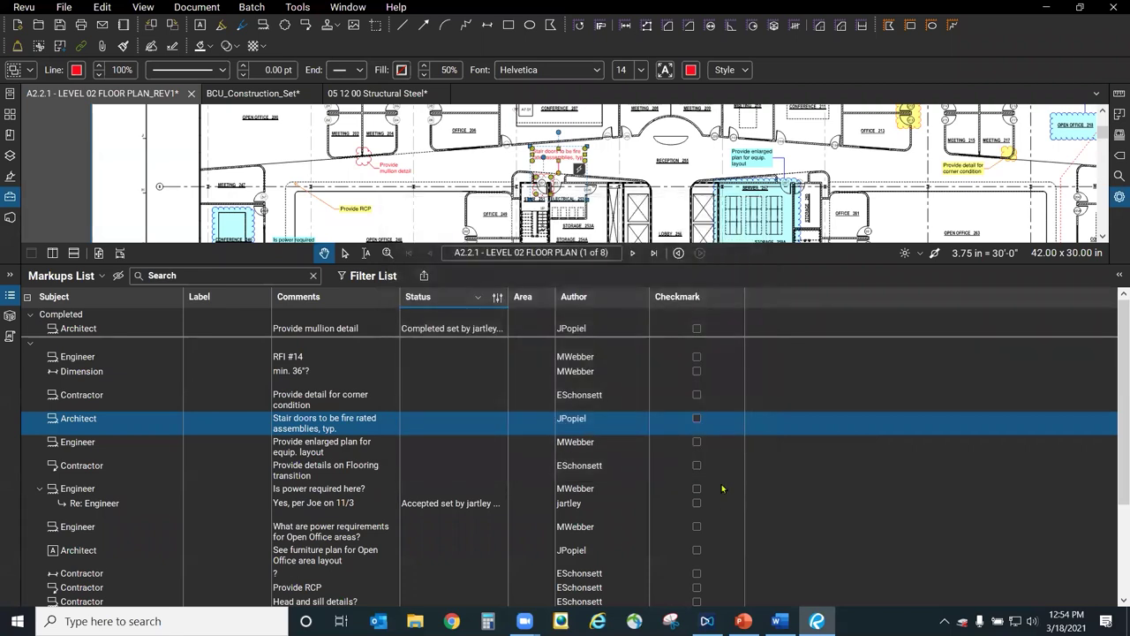
# Set the stair doors markup's status to SomethingElse > Complete.
pyautogui.rightClick(348, 428)
pyautogui.moveTo(449, 549)
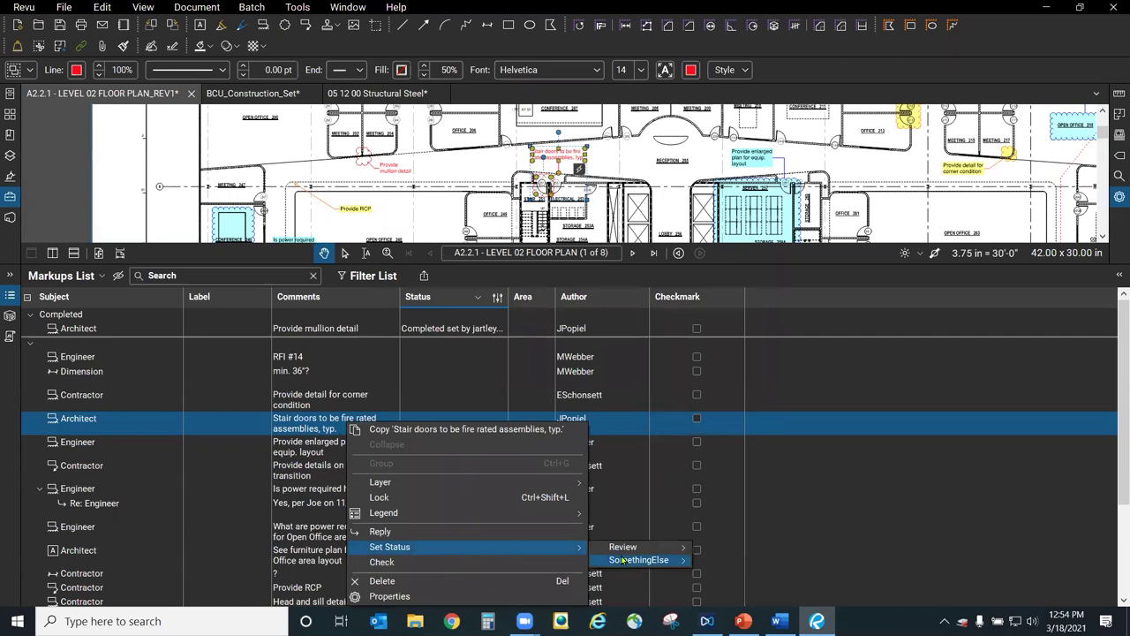
pyautogui.moveTo(604, 560)
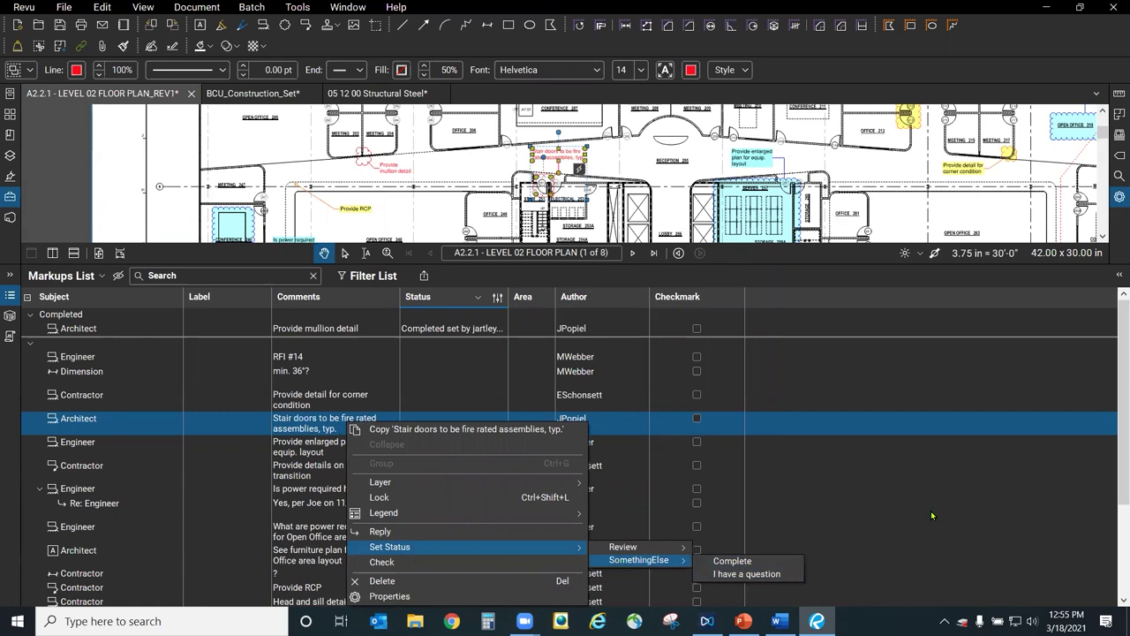
pyautogui.click(757, 568)
pyautogui.click(424, 367)
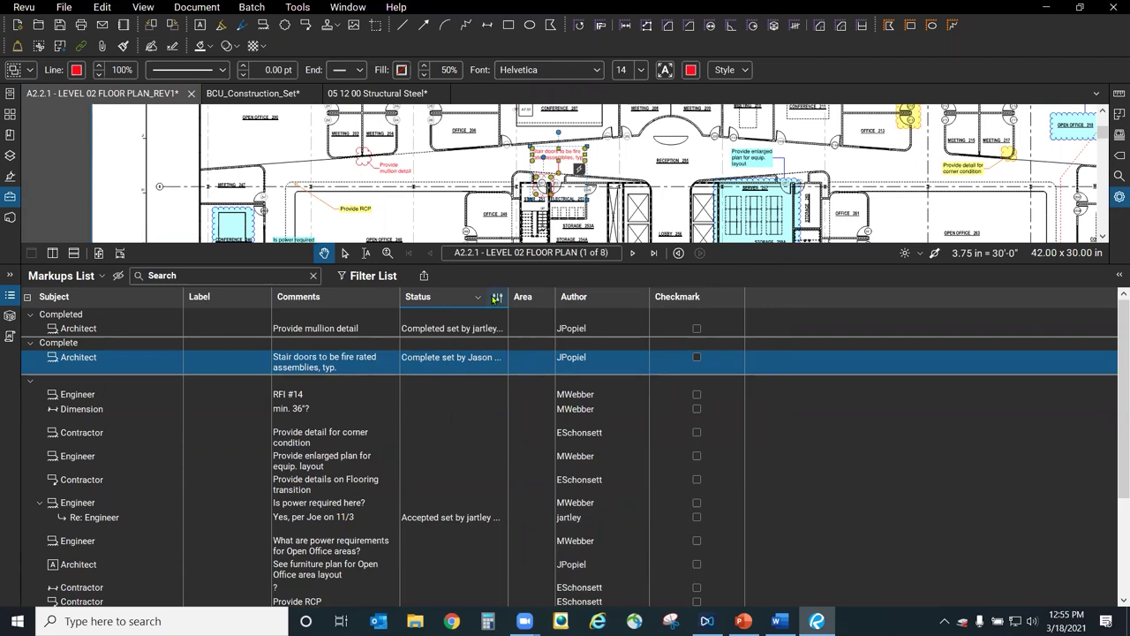
pyautogui.click(497, 298)
# Give the SomethingElse model's 'I have a question' state a pink colour and save.
pyautogui.click(527, 346)
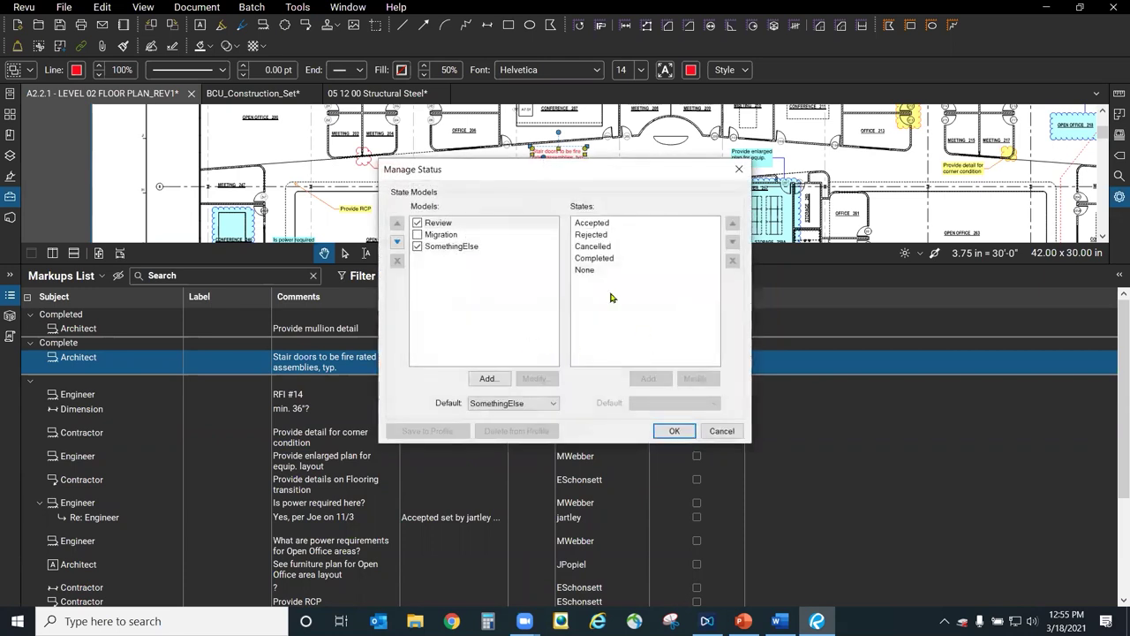
pyautogui.click(444, 248)
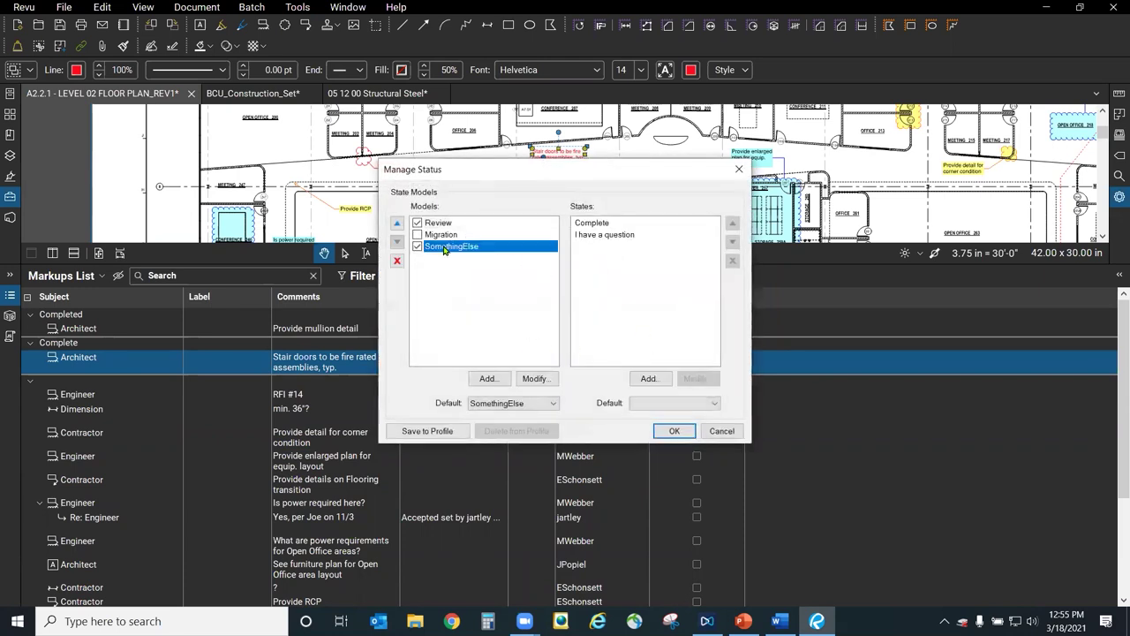
pyautogui.click(606, 237)
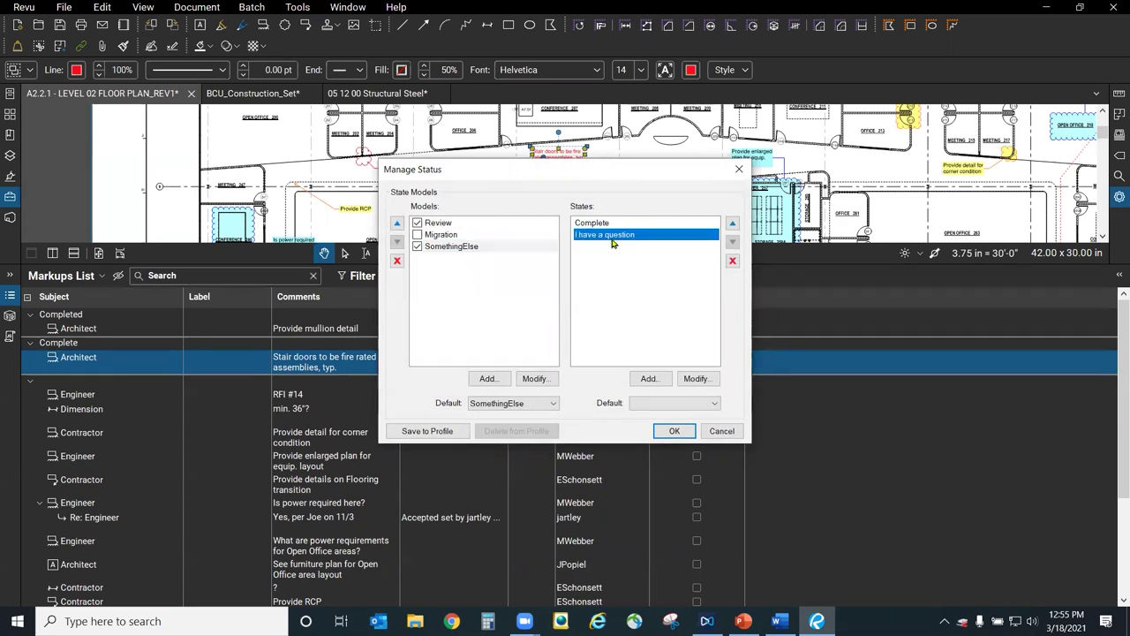
pyautogui.click(697, 378)
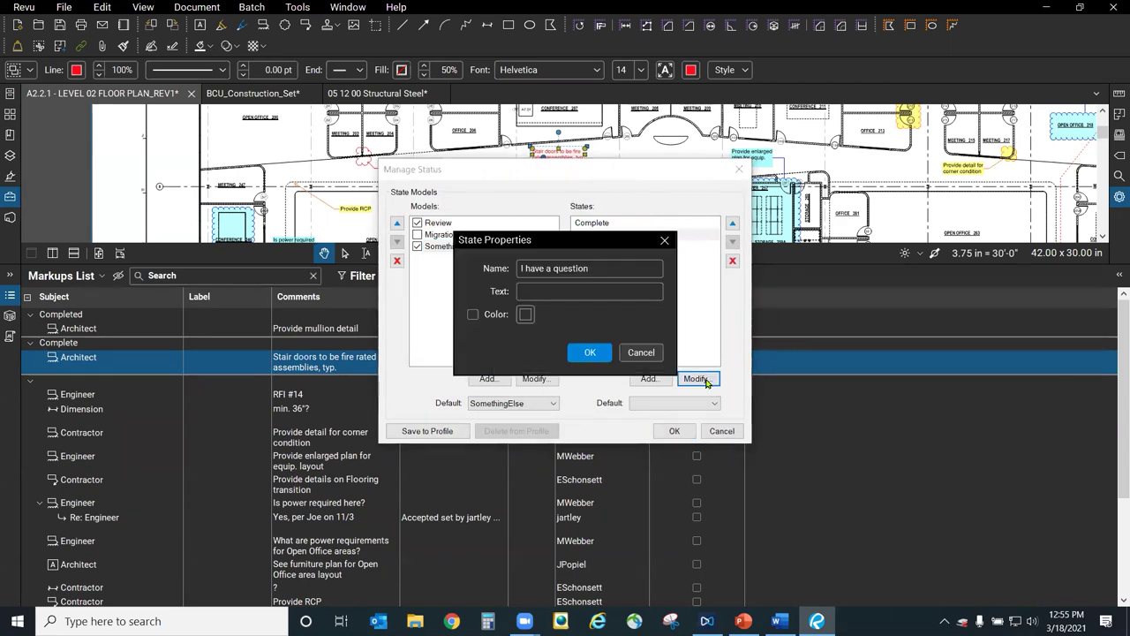
pyautogui.click(472, 314)
pyautogui.click(525, 316)
pyautogui.click(635, 369)
pyautogui.click(588, 357)
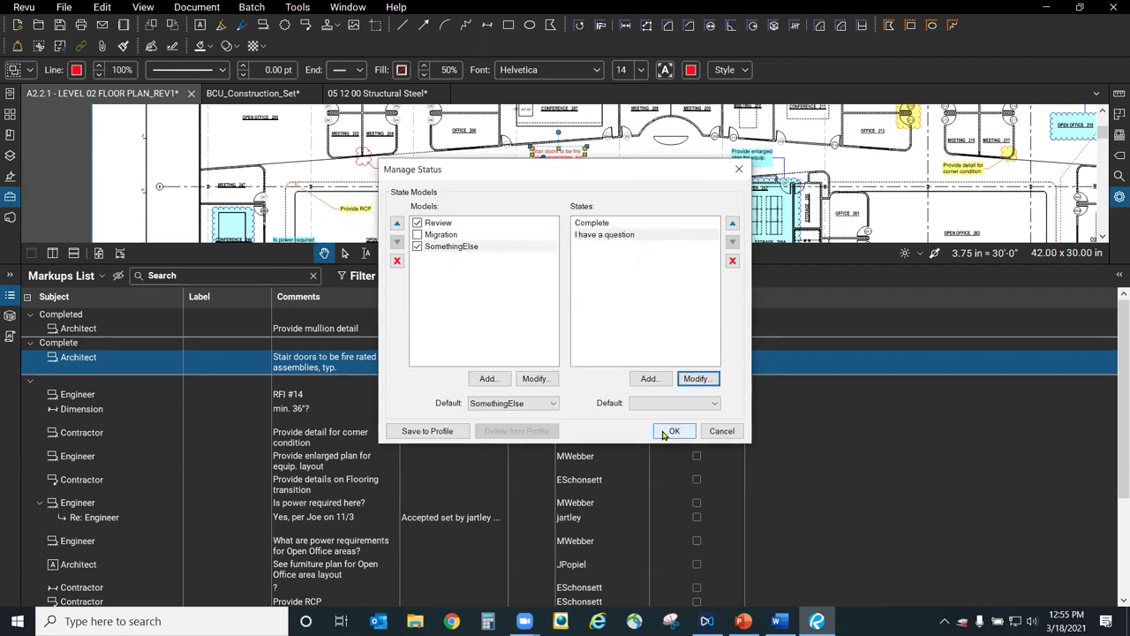
pyautogui.click(668, 431)
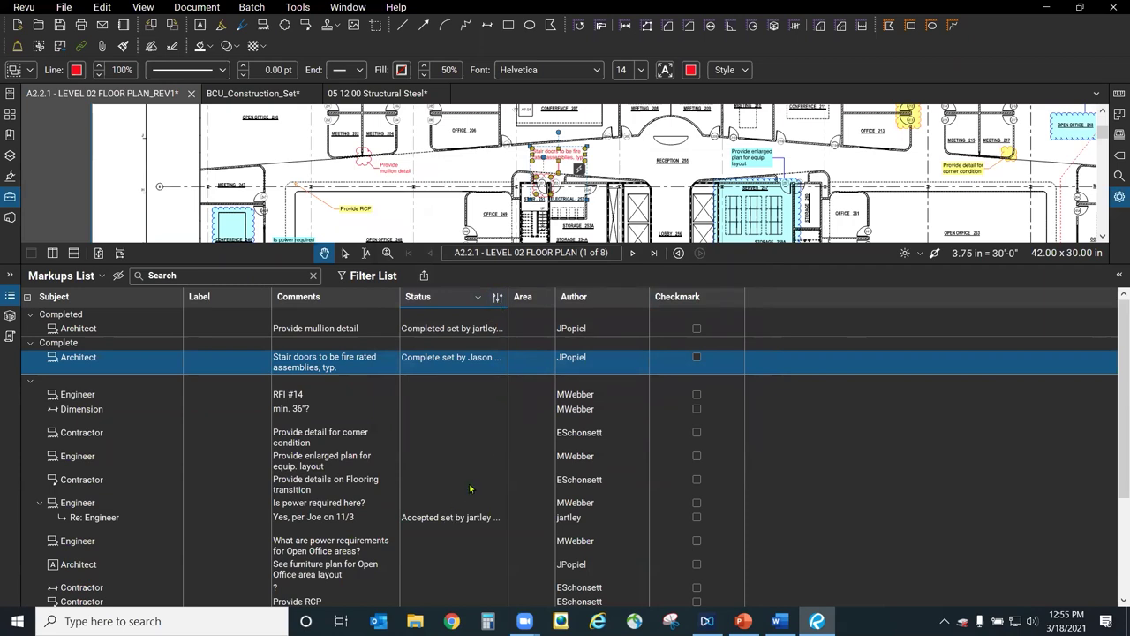
# Set the corner condition markup's status to SomethingElse > 'I have a question'.
pyautogui.click(341, 433)
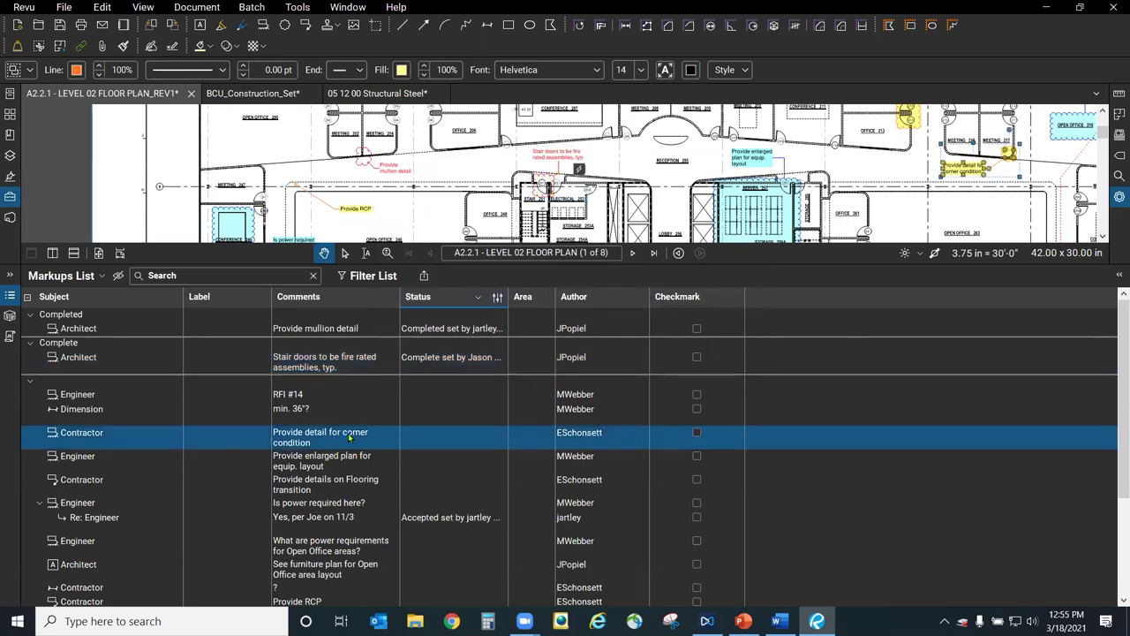
pyautogui.rightClick(349, 436)
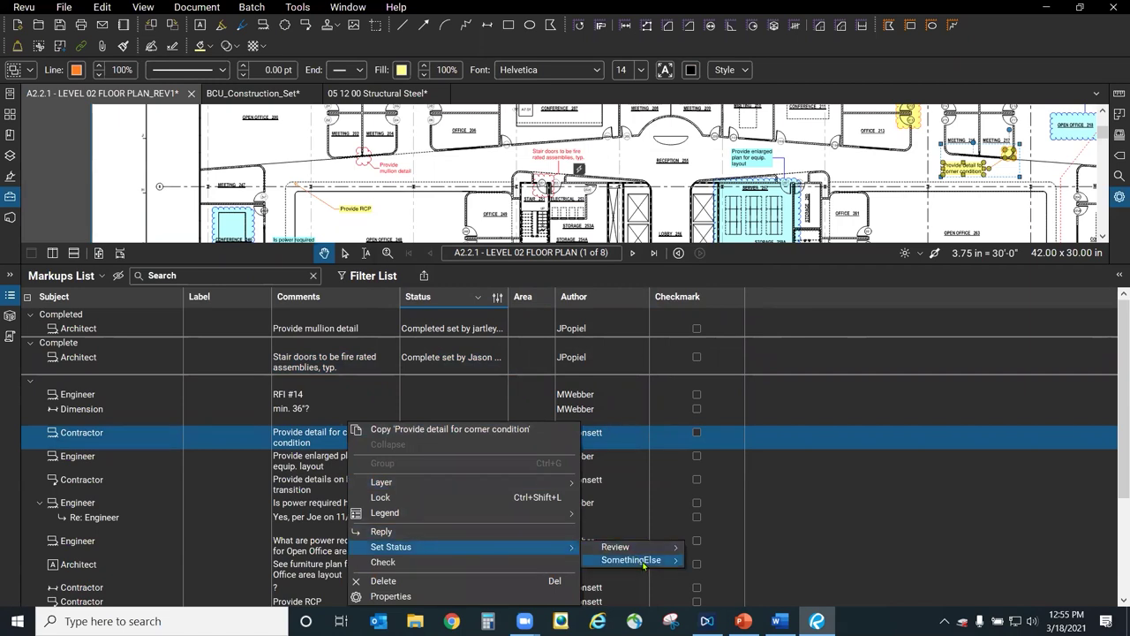
pyautogui.moveTo(643, 566)
pyautogui.click(737, 573)
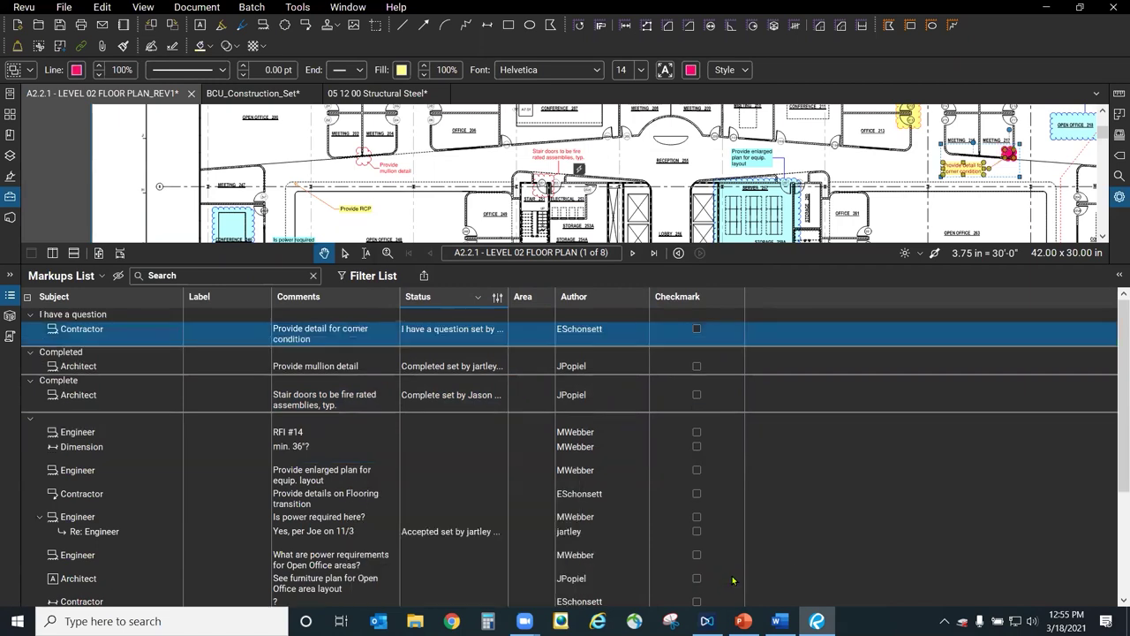
# Pan to the corner callout and drag the splitter down to enlarge the drawing above the list.
pyautogui.moveTo(876, 187)
pyautogui.mouseDown()
pyautogui.moveTo(901, 189)
pyautogui.moveTo(611, 217)
pyautogui.mouseUp()
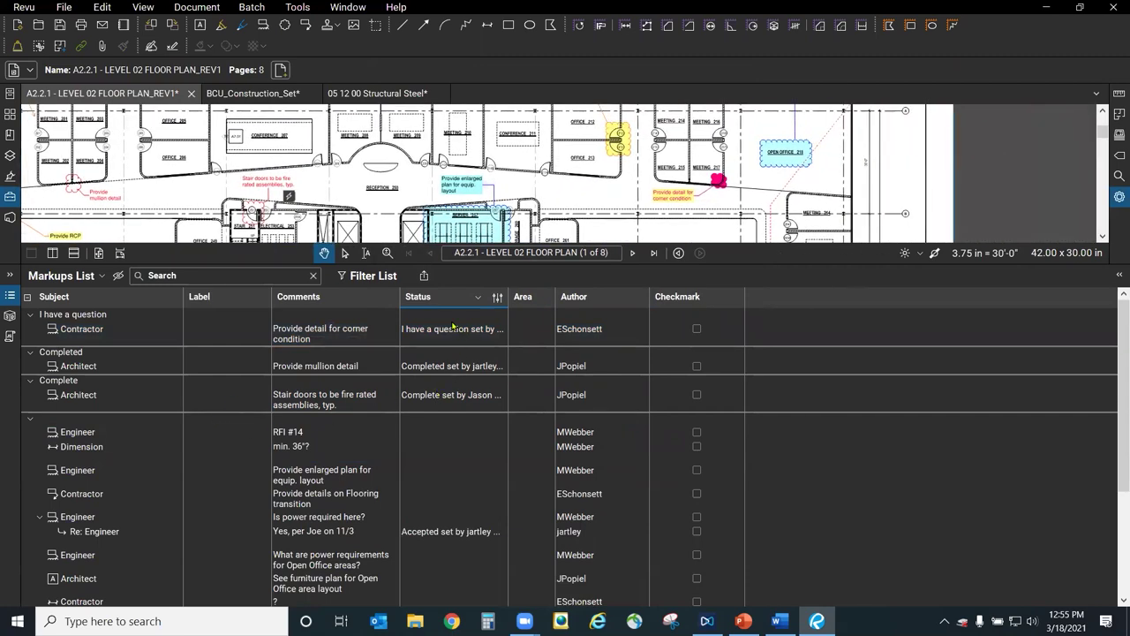
pyautogui.scroll(-1, 441, 334)
pyautogui.scroll(1, 432, 316)
pyautogui.click(88, 337)
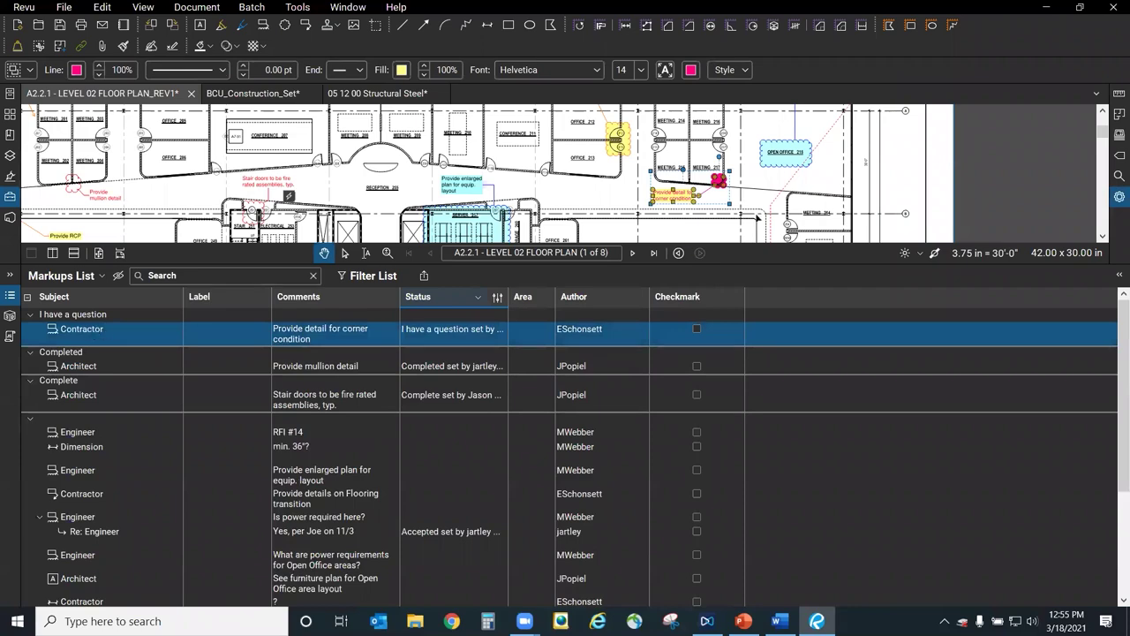
pyautogui.scroll(5, 733, 181)
pyautogui.scroll(2, 750, 202)
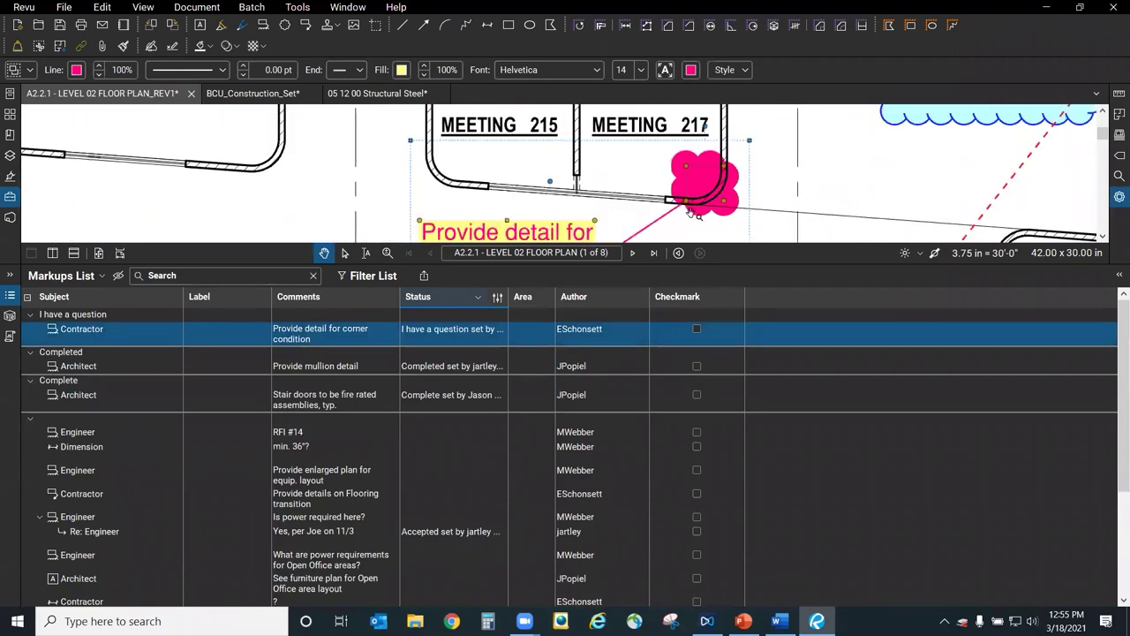
pyautogui.moveTo(736, 262); pyautogui.dragTo(733, 406)
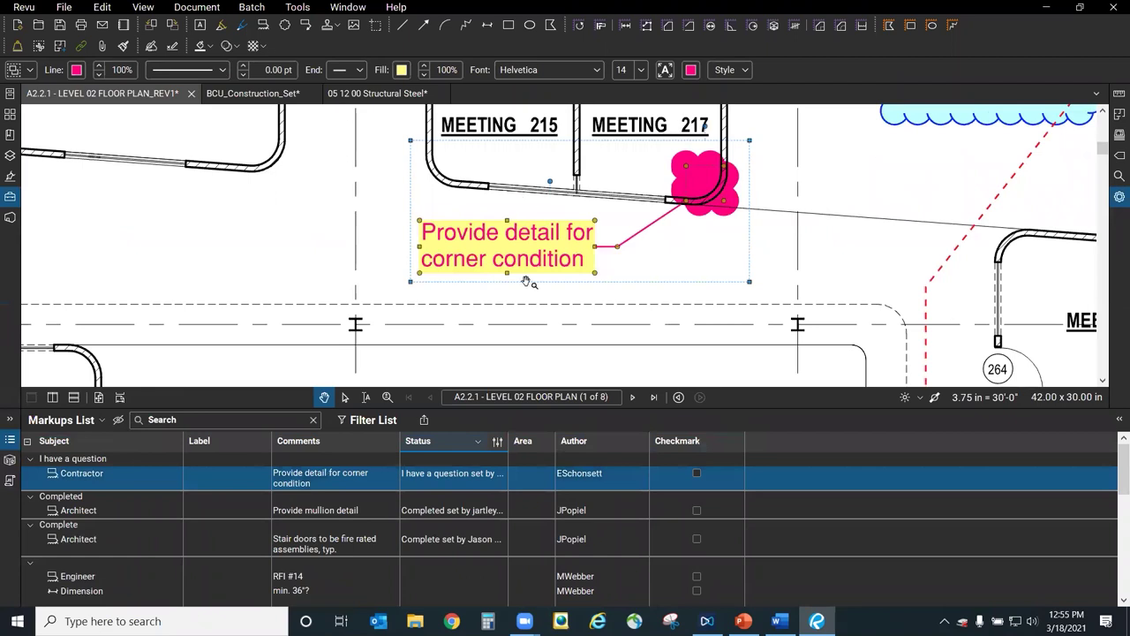
pyautogui.click(64, 476)
pyautogui.scroll(-4, 535, 343)
pyautogui.click(631, 347)
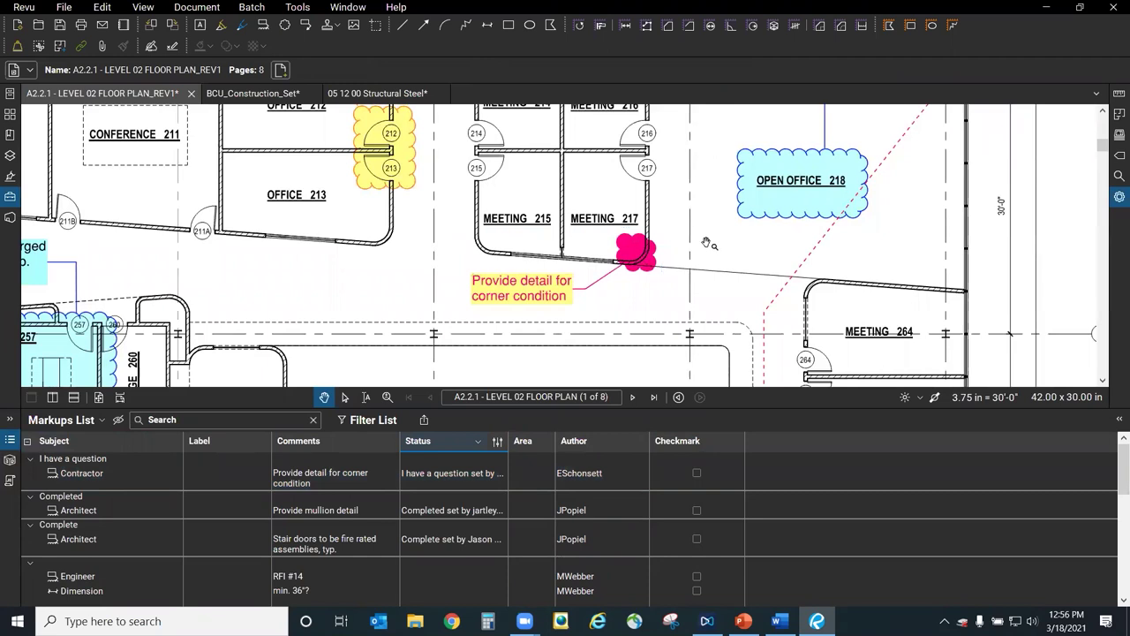
# Generate a PDF markup summary appended to the floor plan.
pyautogui.click(425, 422)
pyautogui.click(471, 471)
pyautogui.click(696, 583)
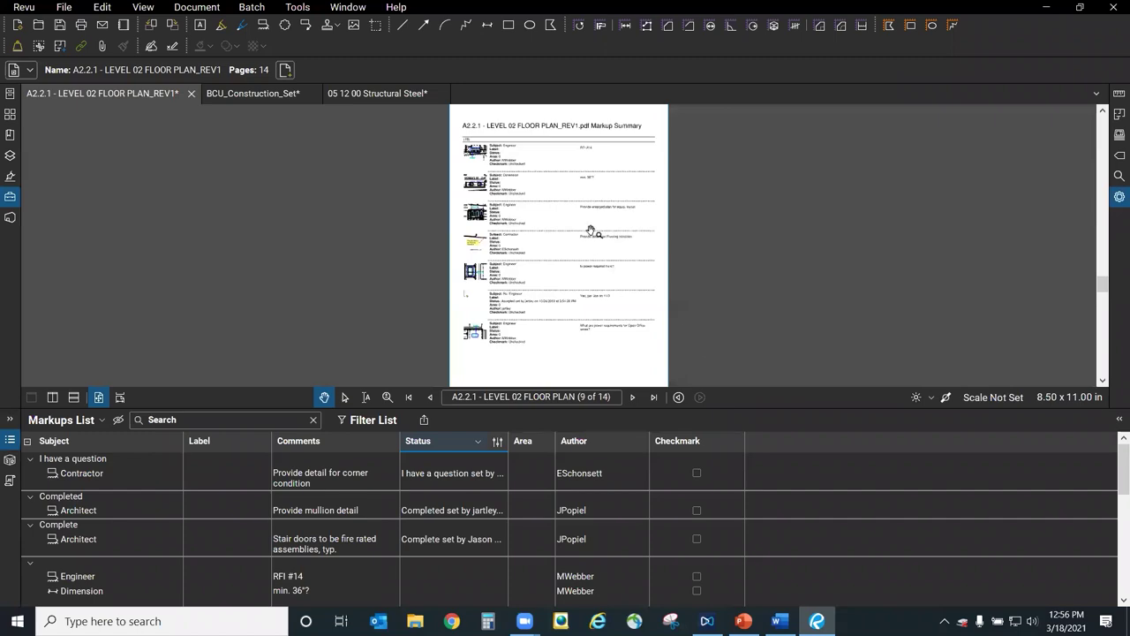
pyautogui.scroll(3, 495, 199)
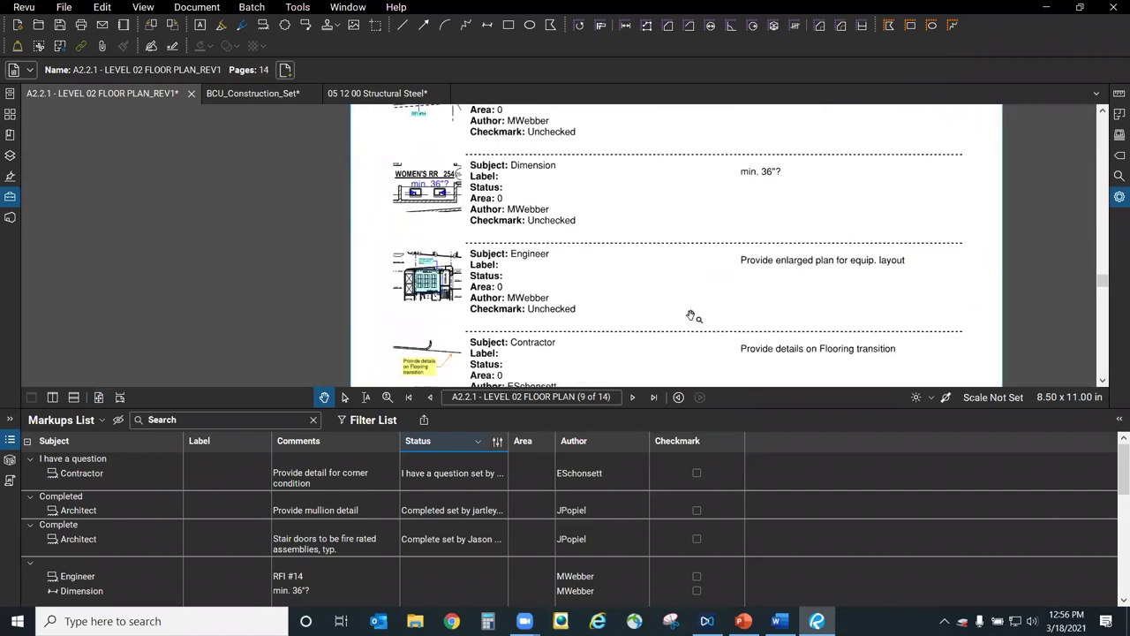
# Page through the summary to page 12 of 14 with the 'I have a question' entry.
pyautogui.moveTo(695, 316); pyautogui.dragTo(661, 123)
pyautogui.scroll(1, 661, 123)
pyautogui.moveTo(654, 305); pyautogui.dragTo(618, 126)
pyautogui.moveTo(644, 71); pyautogui.dragTo(662, 371)
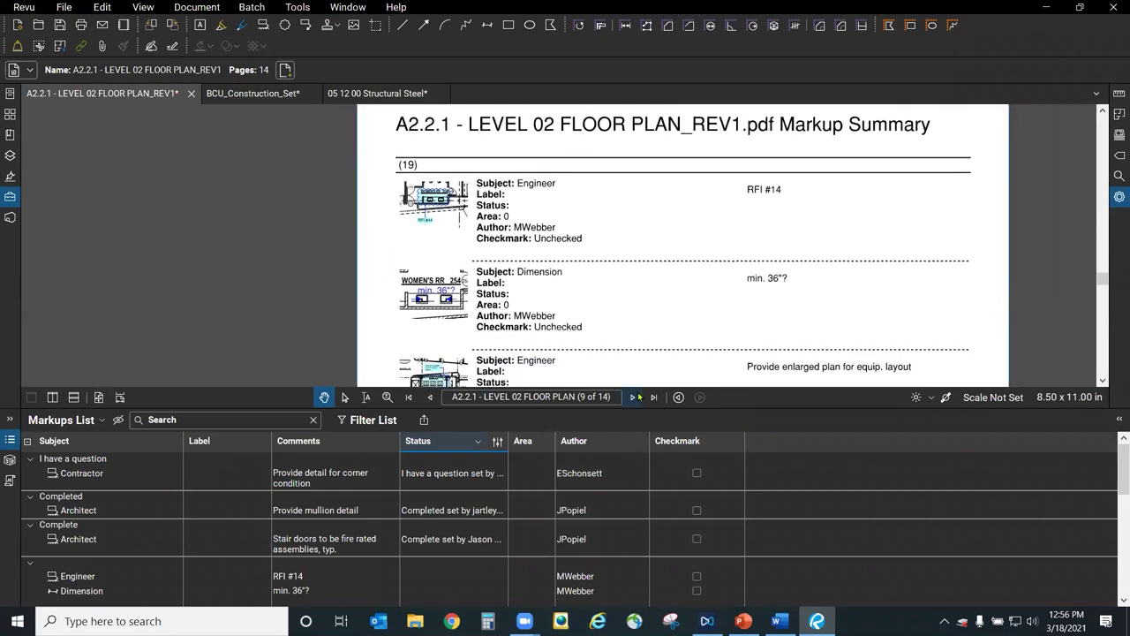
pyautogui.click(633, 398)
pyautogui.scroll(-2, 671, 351)
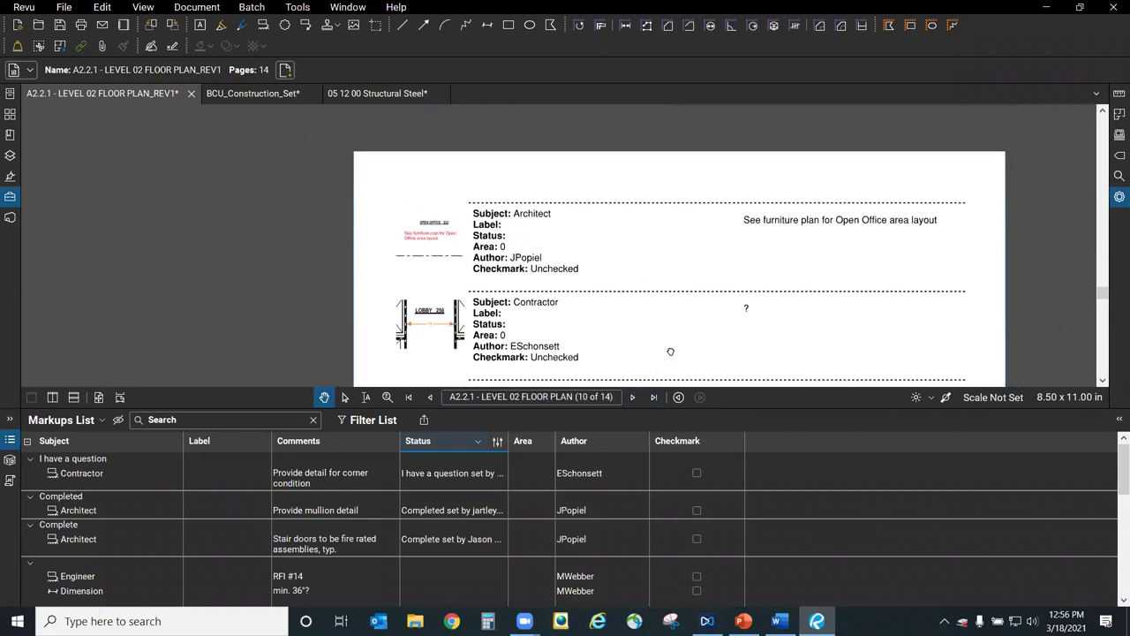
pyautogui.scroll(-5, 651, 280)
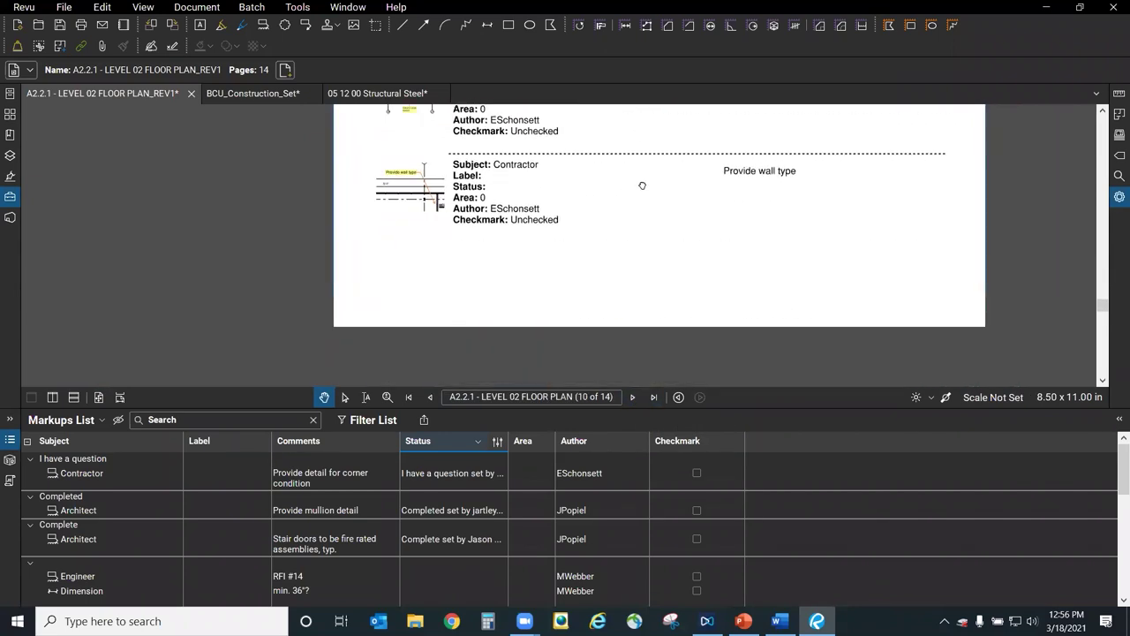
pyautogui.click(634, 397)
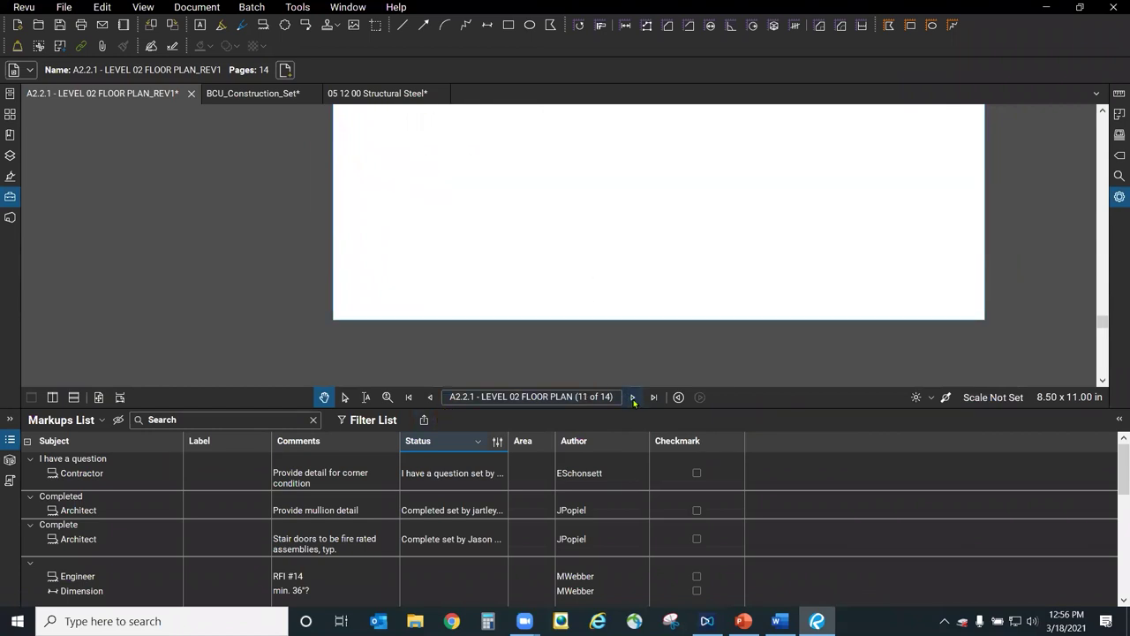
pyautogui.scroll(6, 619, 203)
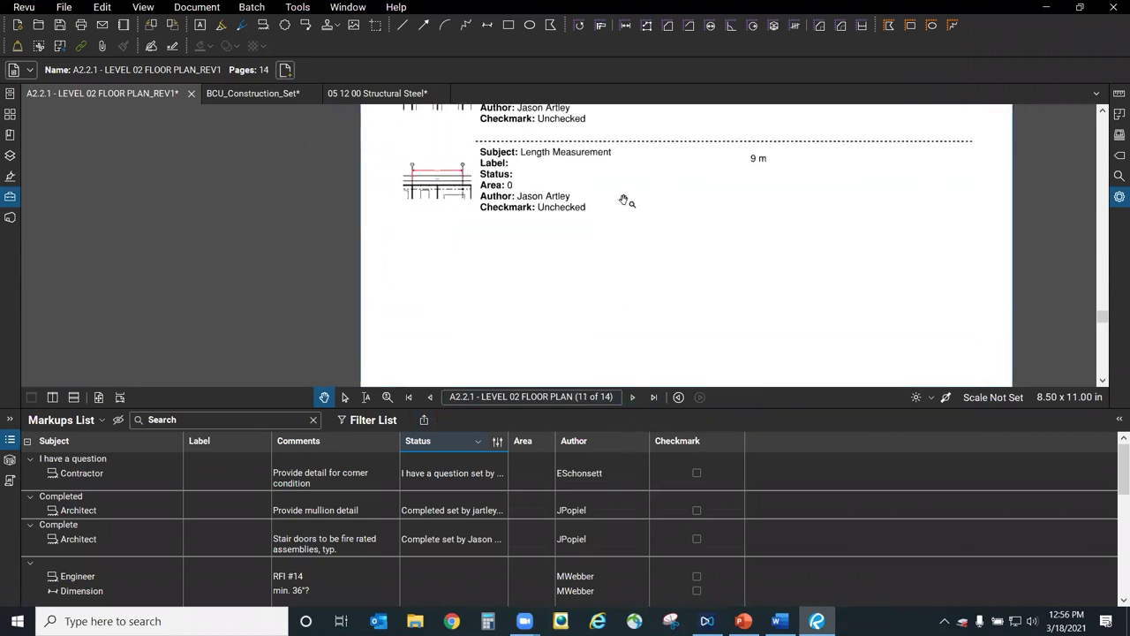
pyautogui.click(633, 398)
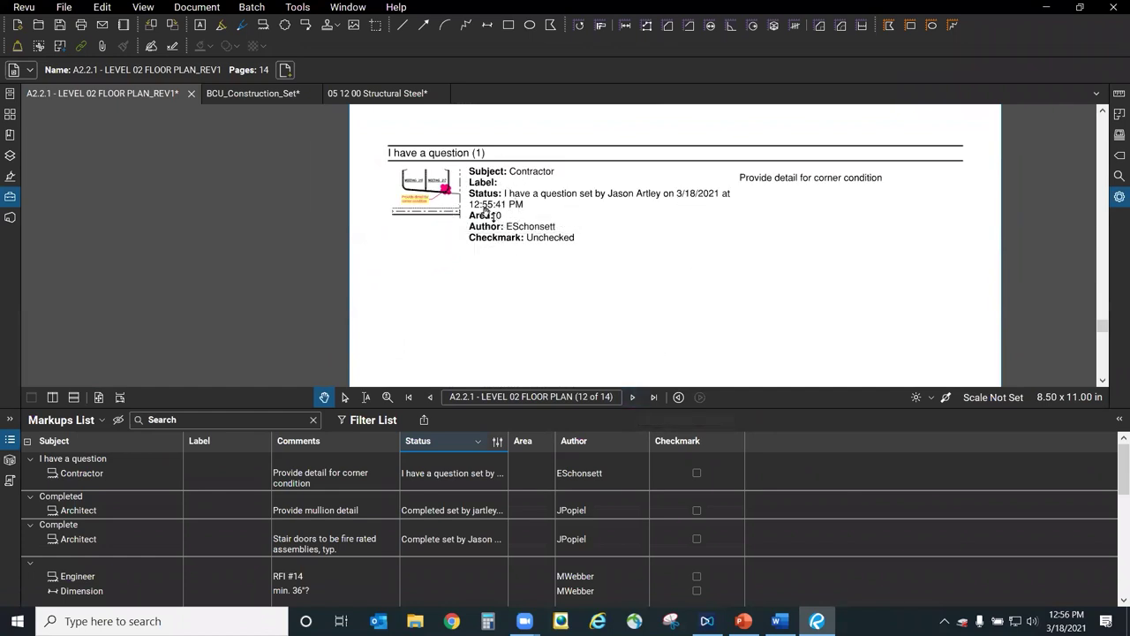
pyautogui.scroll(3, 516, 182)
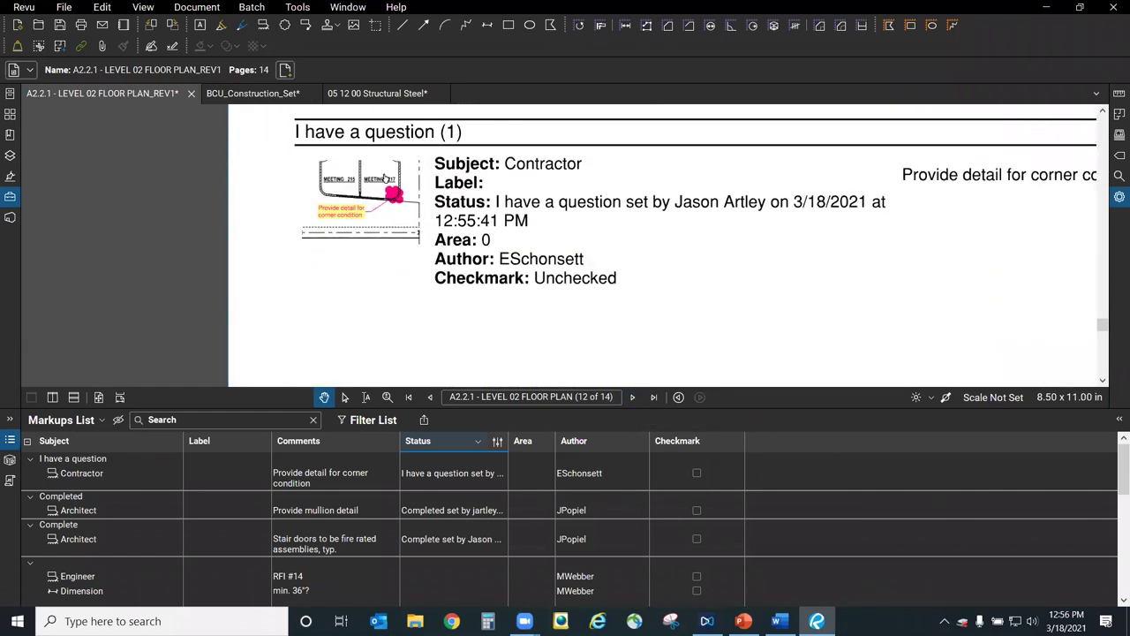
pyautogui.scroll(-3, 404, 283)
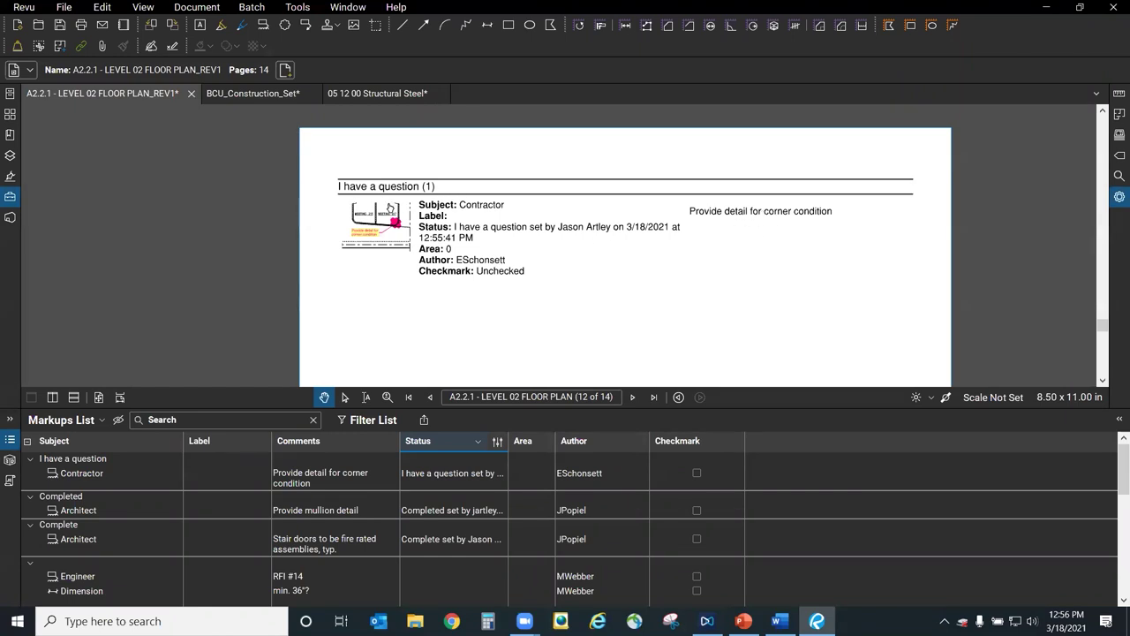
pyautogui.scroll(-2, 560, 325)
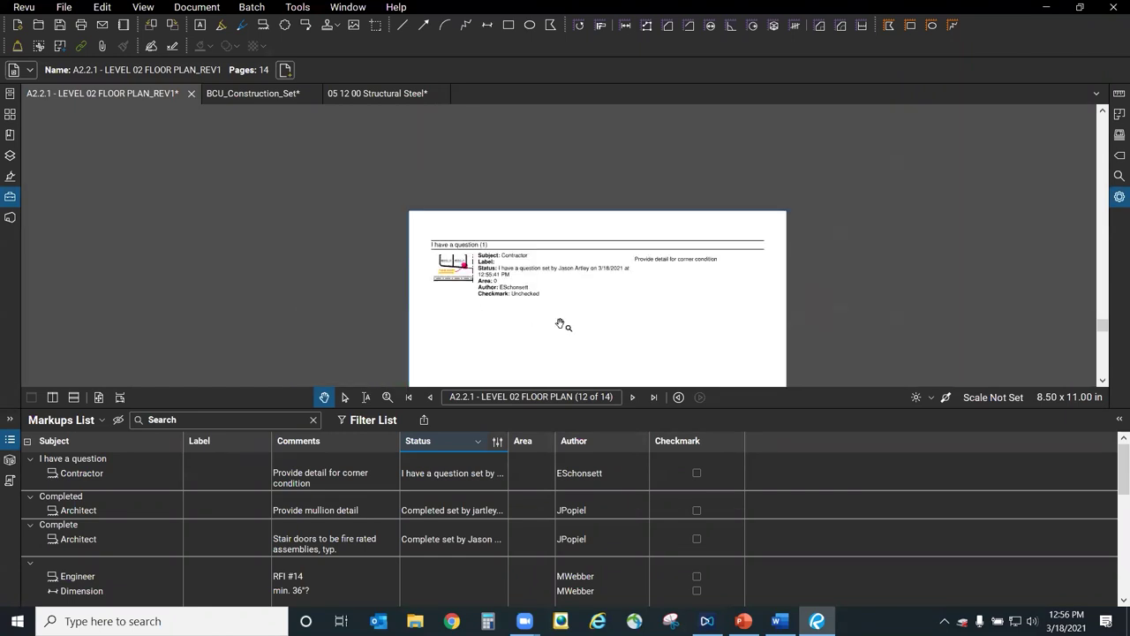
pyautogui.scroll(-1, 521, 239)
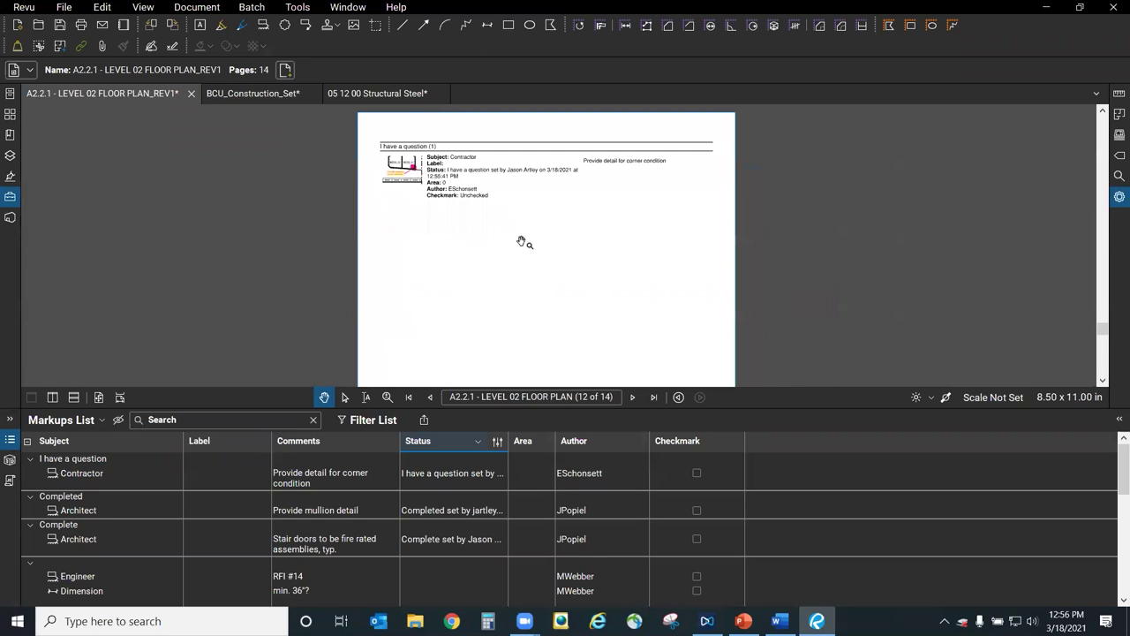
pyautogui.click(499, 441)
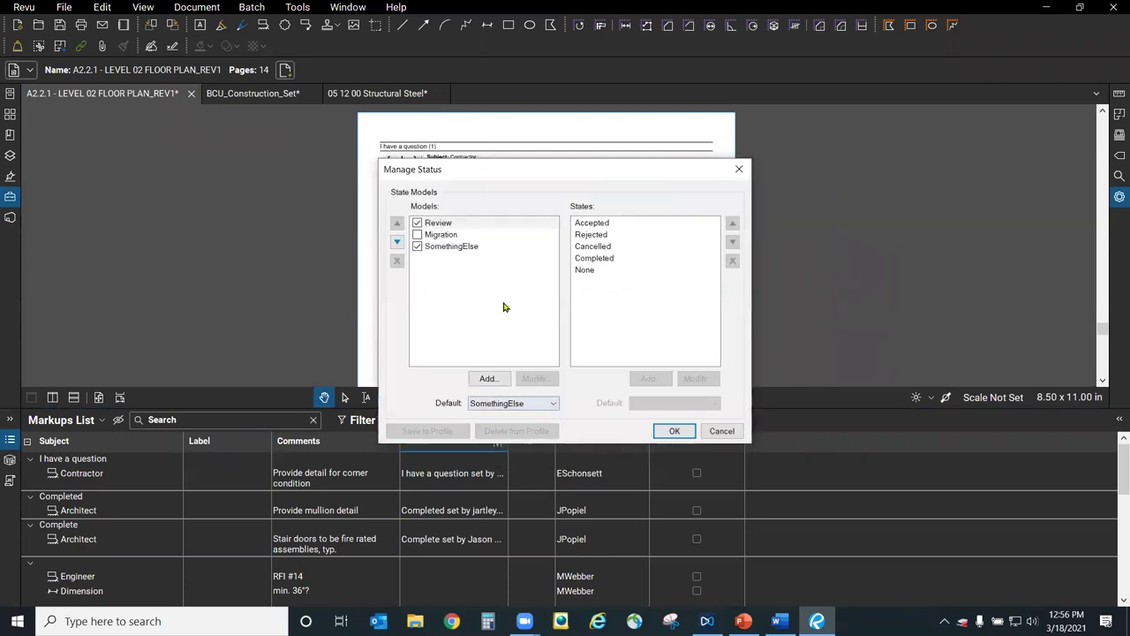
pyautogui.click(453, 246)
pyautogui.click(439, 431)
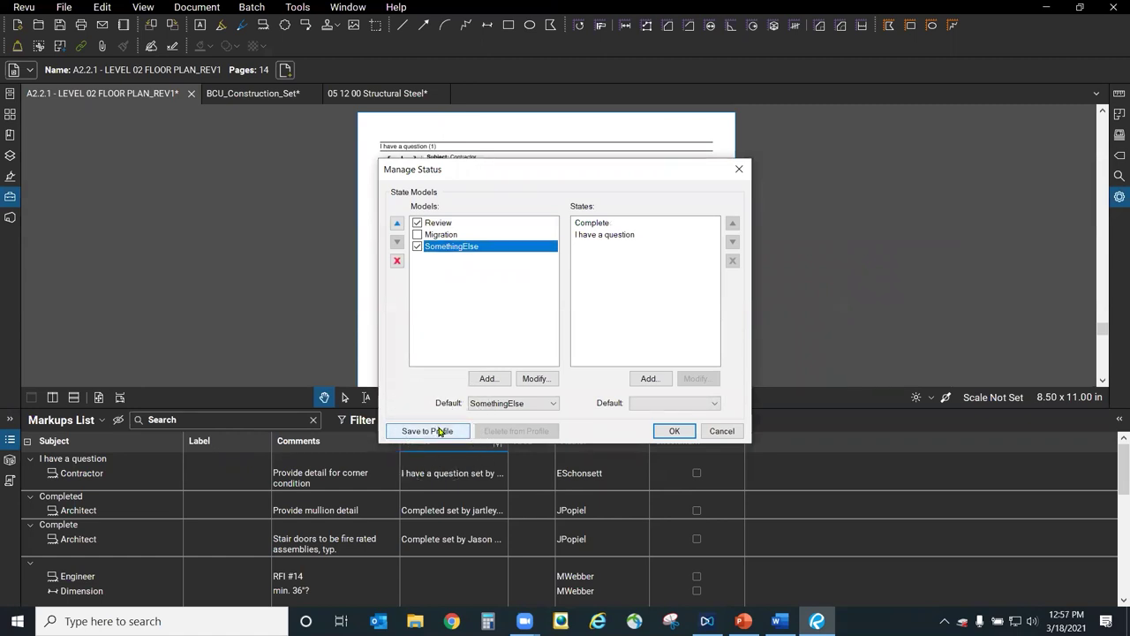
pyautogui.click(436, 432)
pyautogui.click(723, 432)
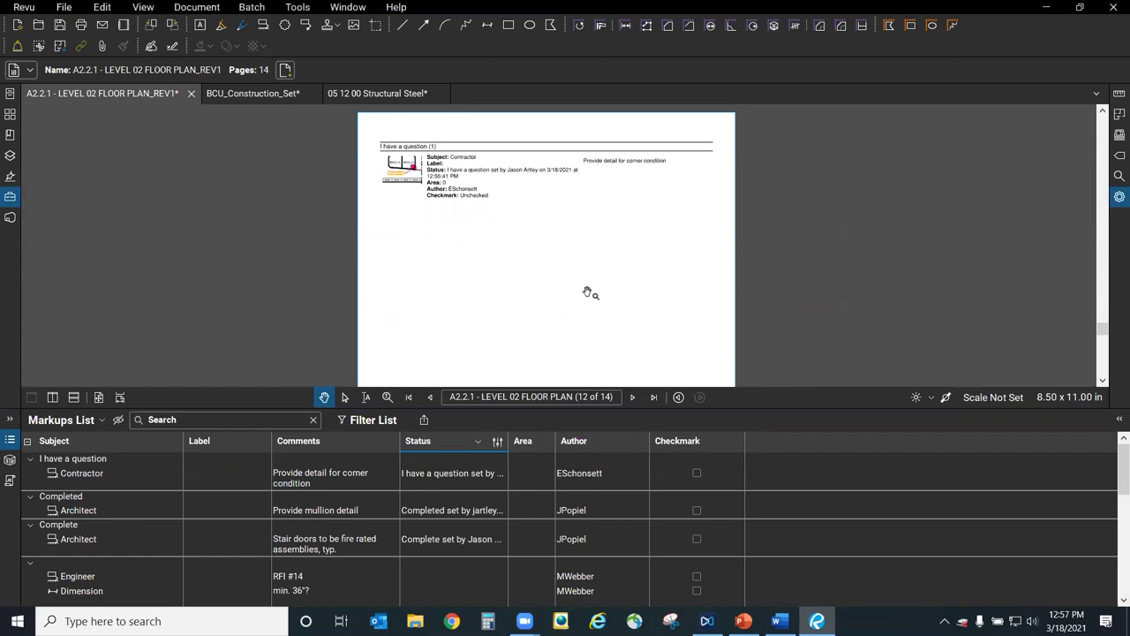
pyautogui.scroll(1, 588, 293)
# Collapse the Markups List panel.
pyautogui.click(10, 439)
pyautogui.scroll(-1, 535, 364)
pyautogui.scroll(1, 568, 378)
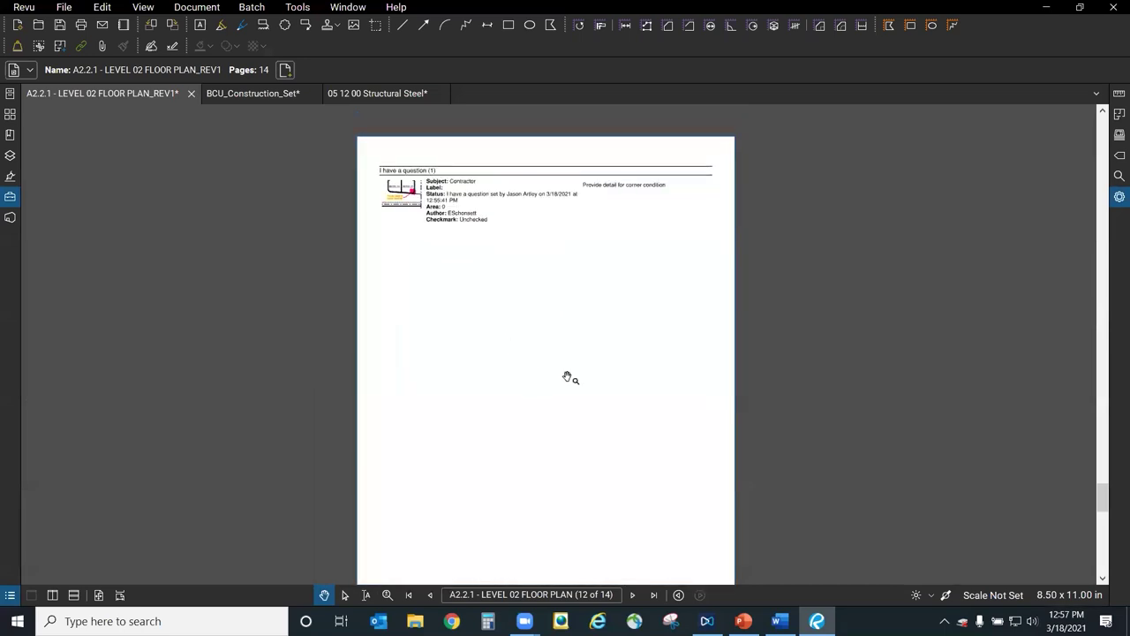
# Switch the interface theme to Light in Revu Preferences.
pyautogui.click(26, 8)
pyautogui.click(39, 38)
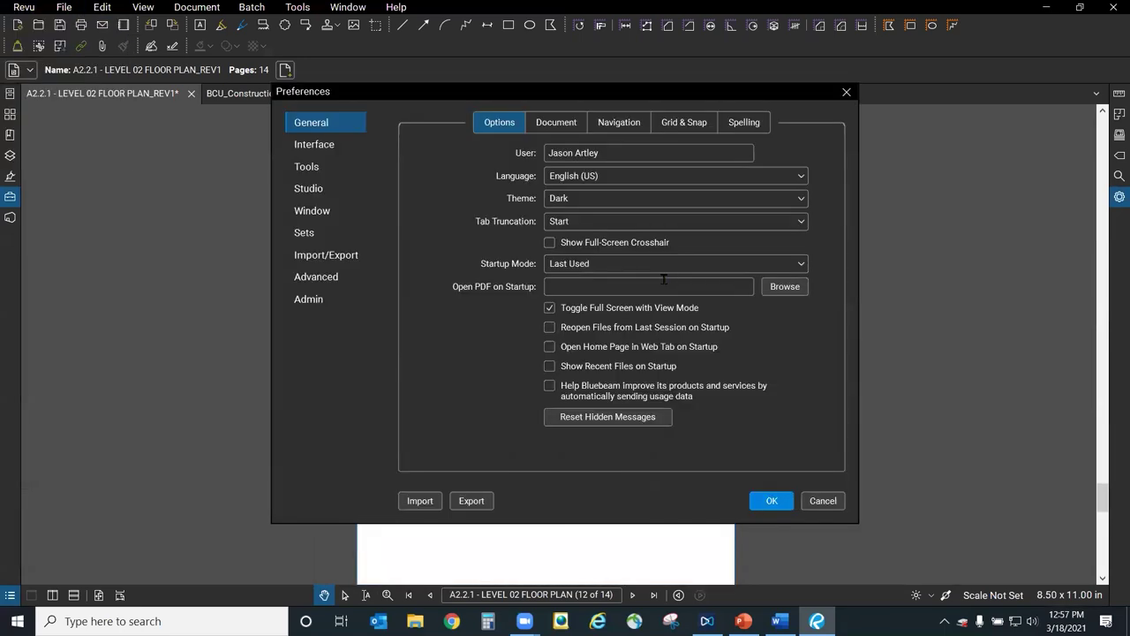
pyautogui.click(589, 201)
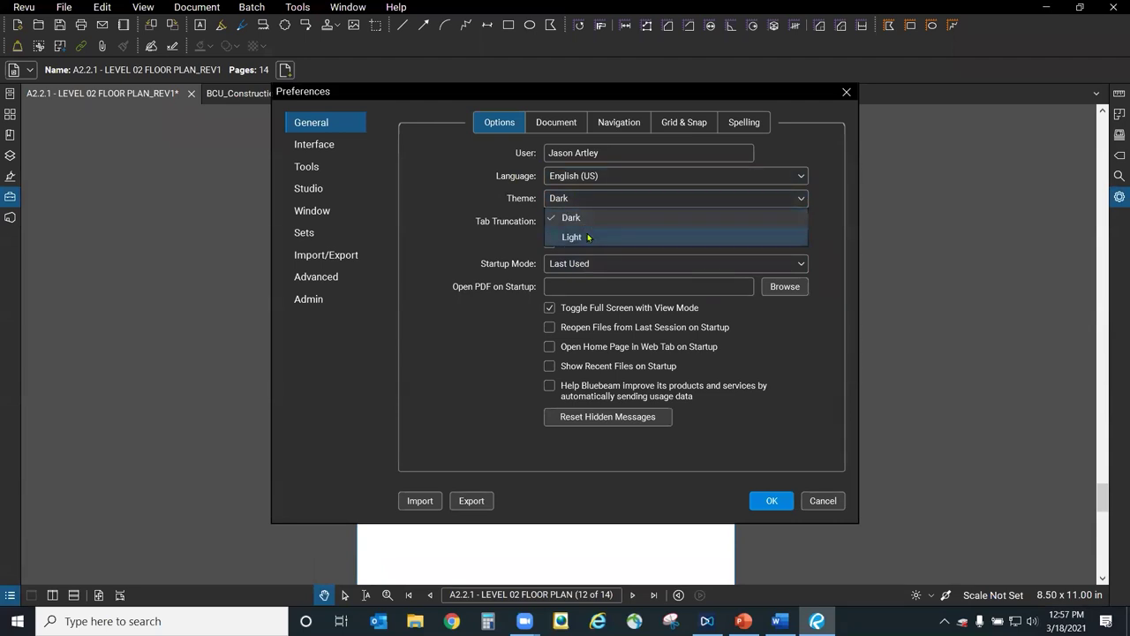
pyautogui.click(588, 237)
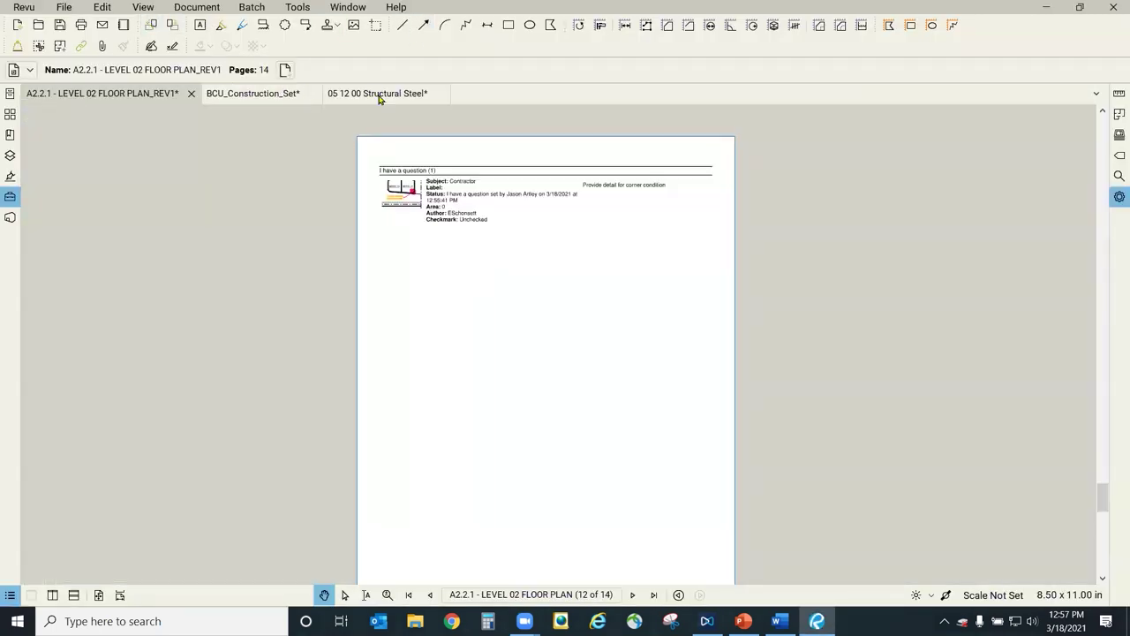
# Show the Tool Chest, set the theme back to Dark, and return to the LEVEL 02 FLOOR PLAN tab.
pyautogui.click(399, 95)
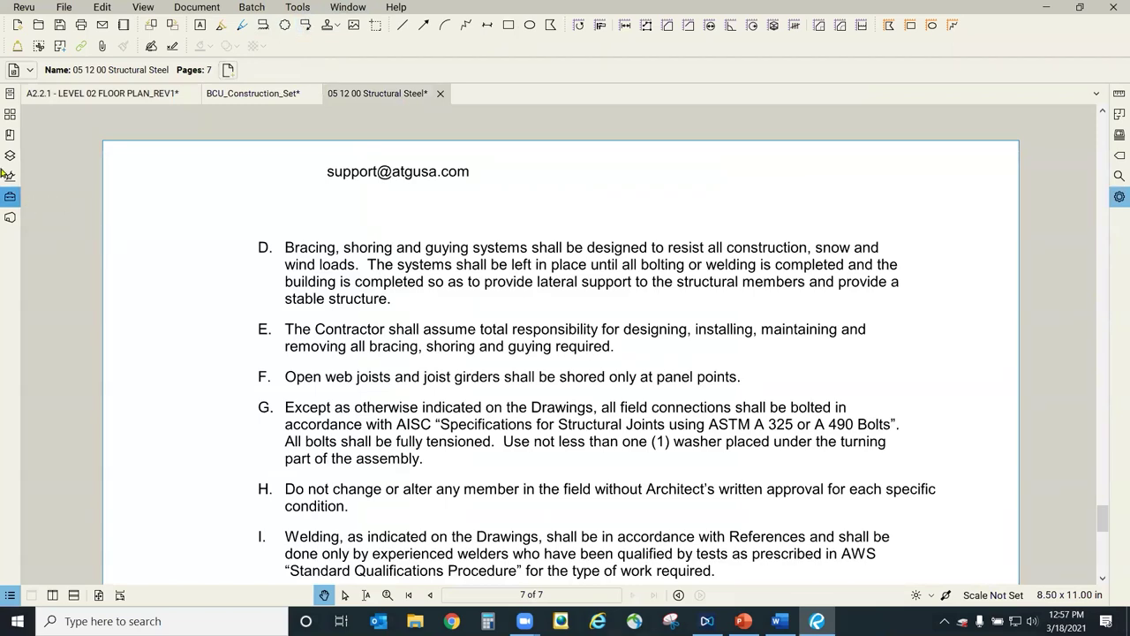
pyautogui.click(12, 197)
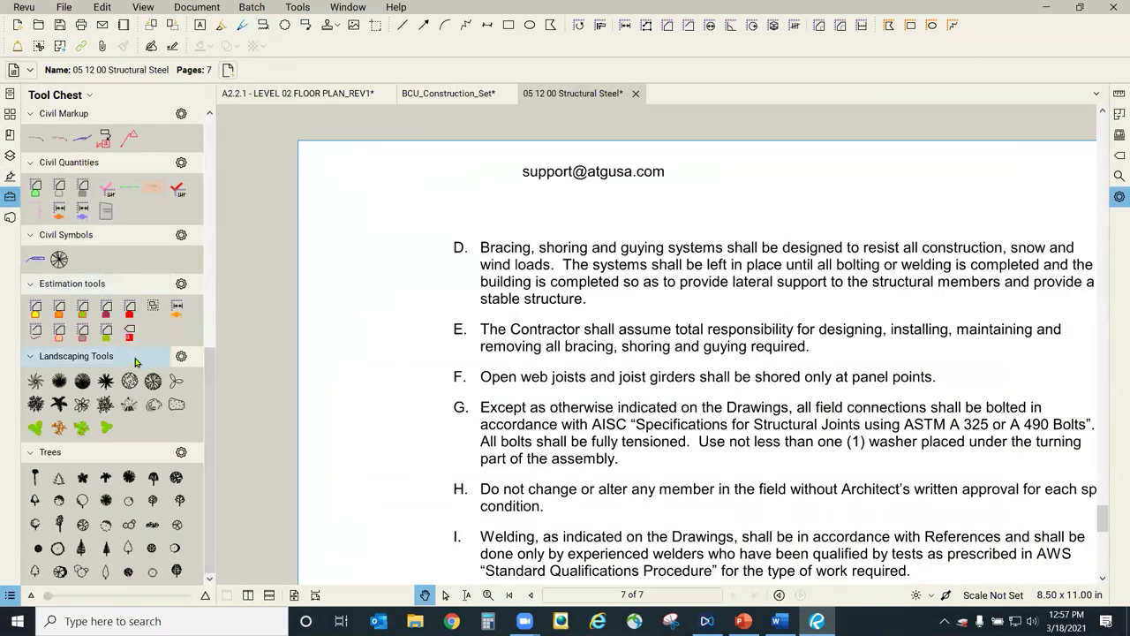
pyautogui.click(16, 13)
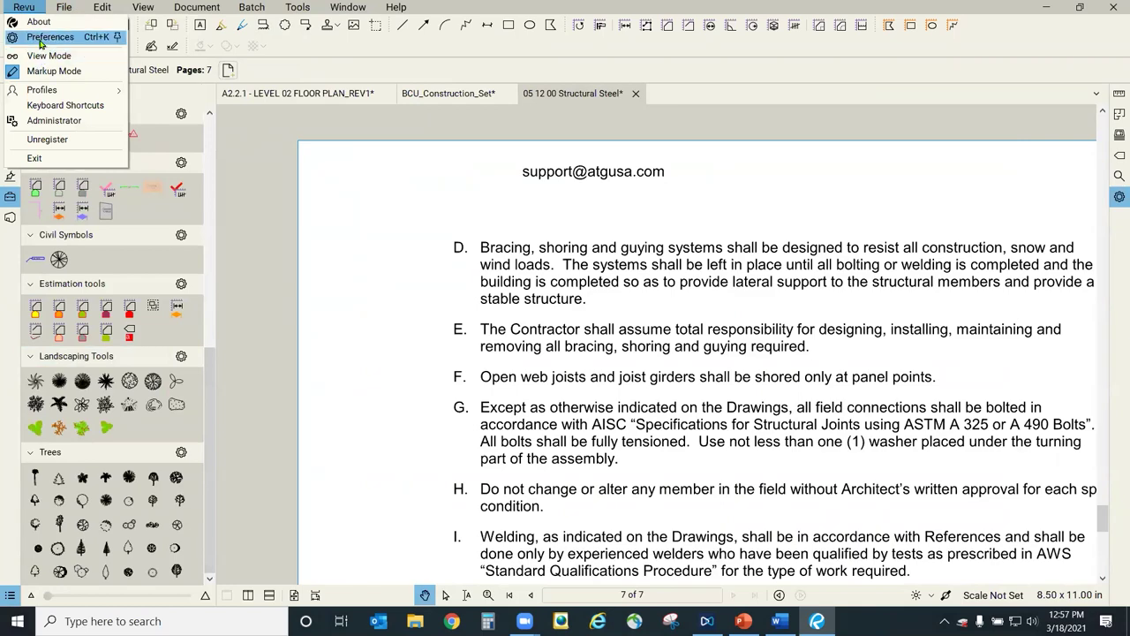
pyautogui.click(41, 39)
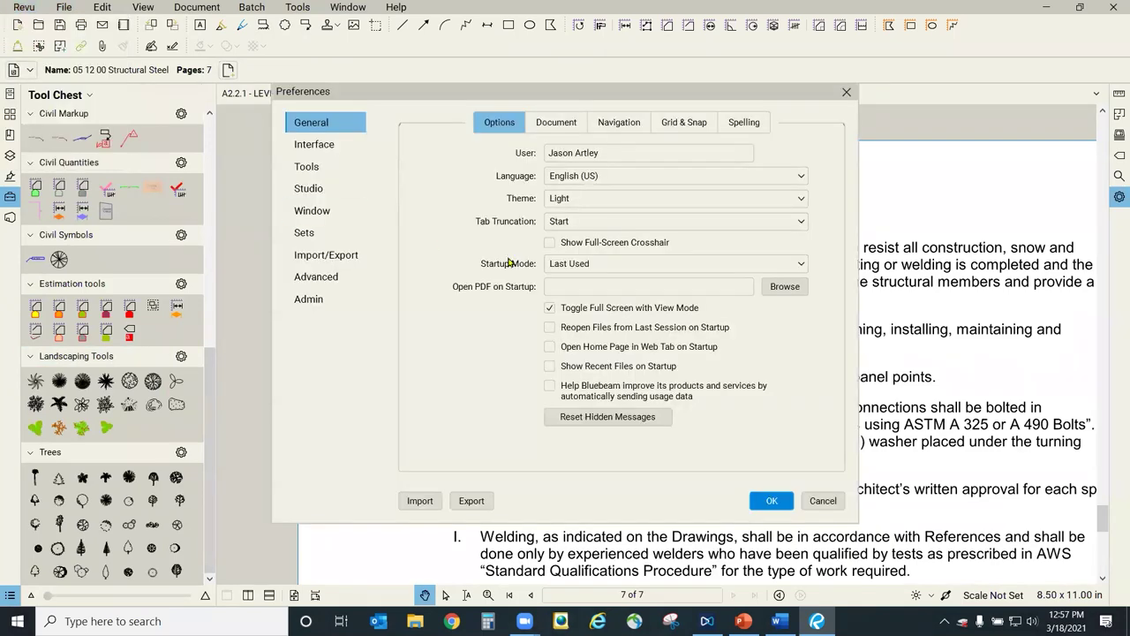
pyautogui.click(571, 201)
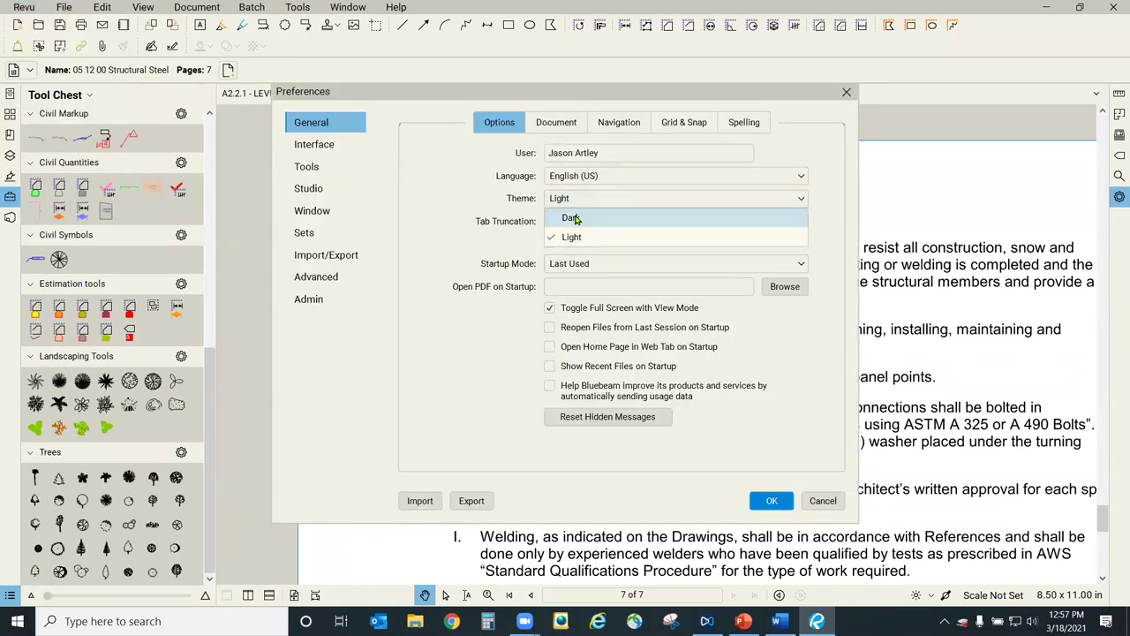
pyautogui.click(570, 217)
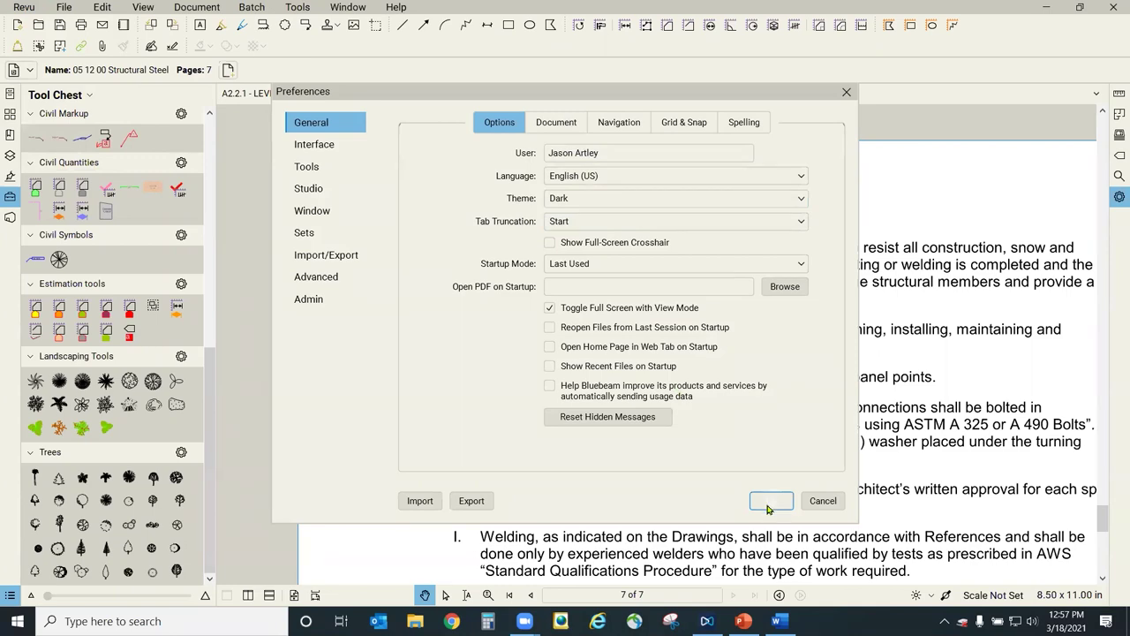
pyautogui.click(767, 509)
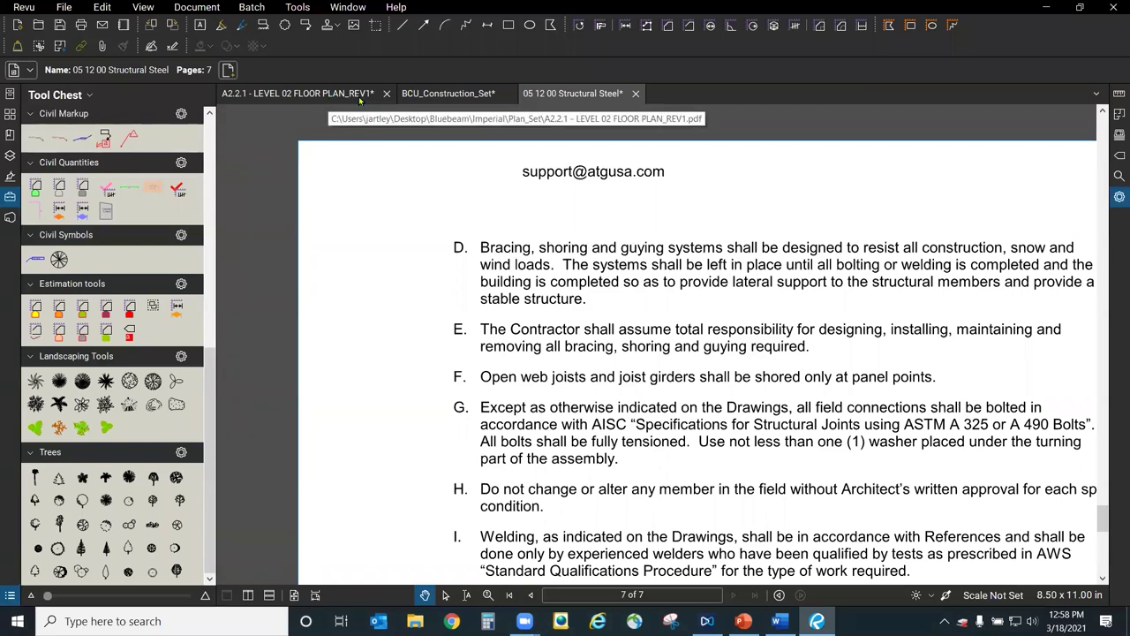
pyautogui.click(328, 95)
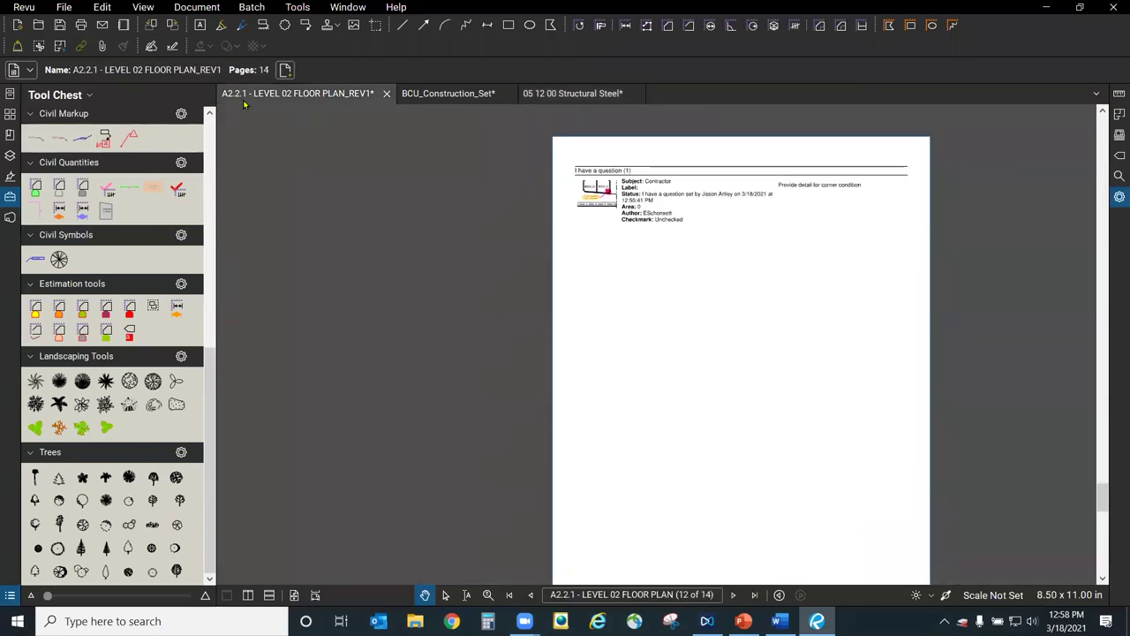
pyautogui.click(600, 594)
# Go to page 1 of the floor plan and zoom in on grid bubbles 03 and 04.
pyautogui.write('1')
pyautogui.press('Return')
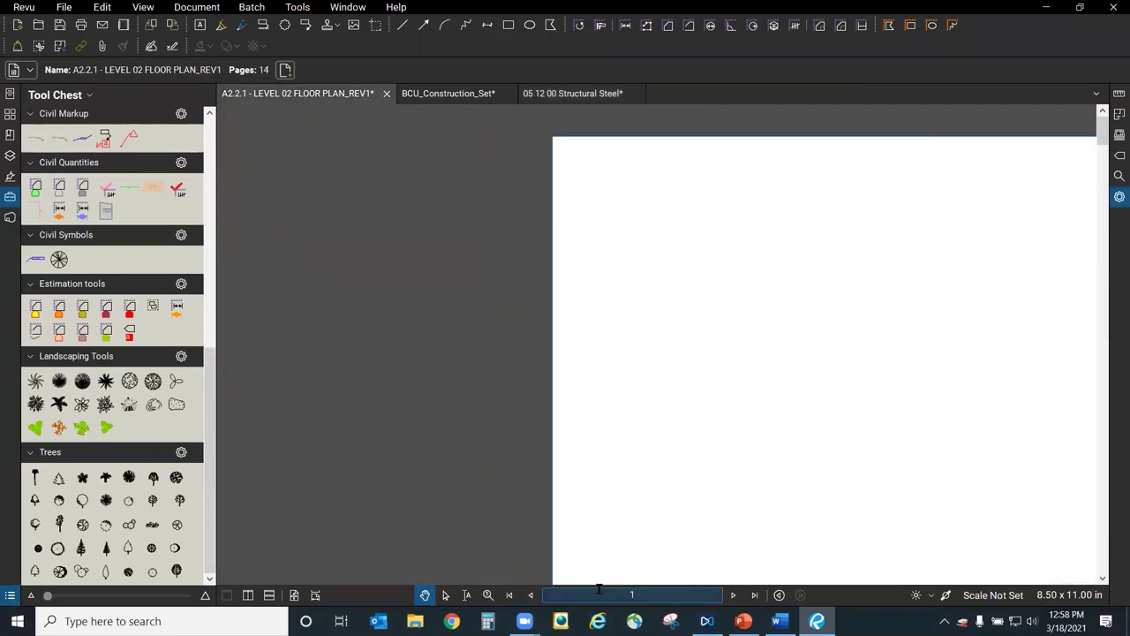
pyautogui.scroll(4, 651, 257)
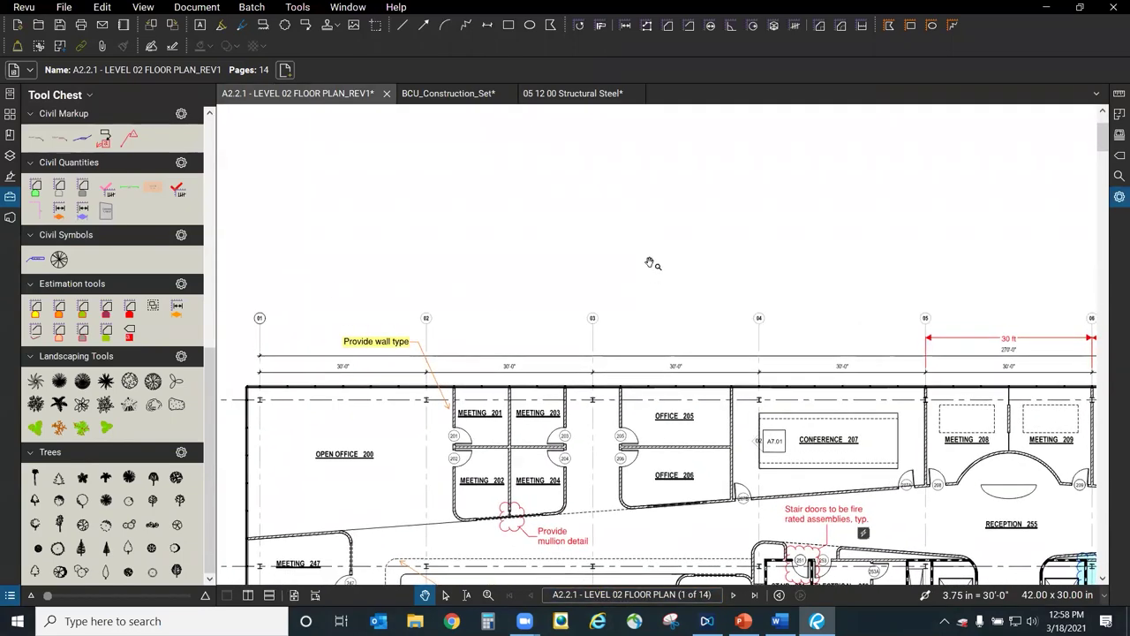
pyautogui.moveTo(221, 368); pyautogui.dragTo(218, 151)
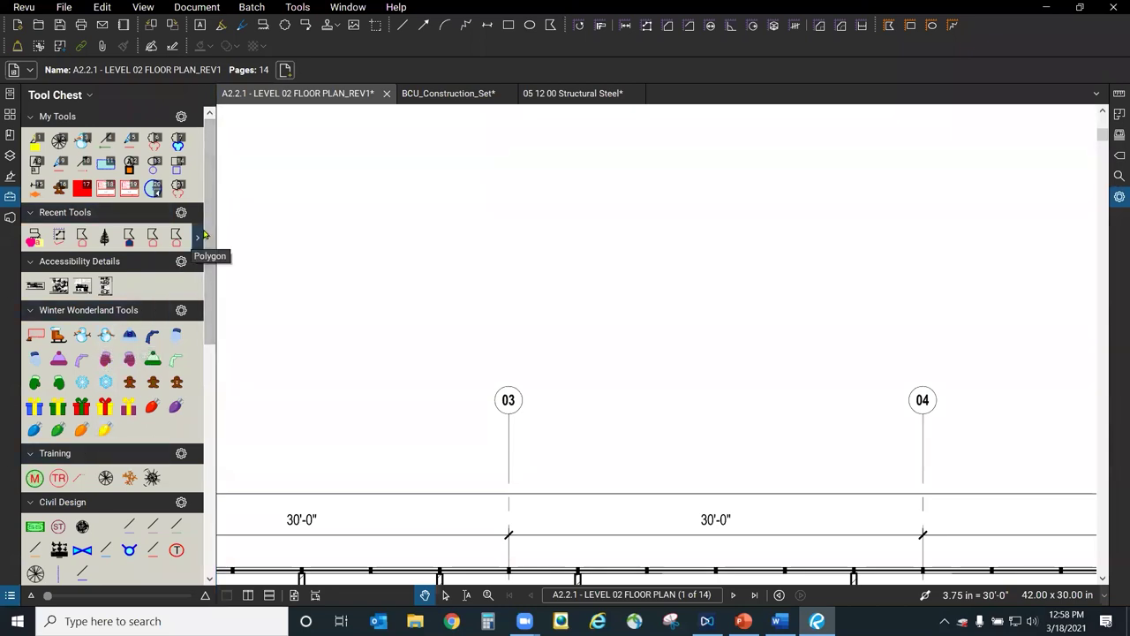
# Place a callout at grid bubble 03 reading 'Are these the right size'.
pyautogui.click(304, 27)
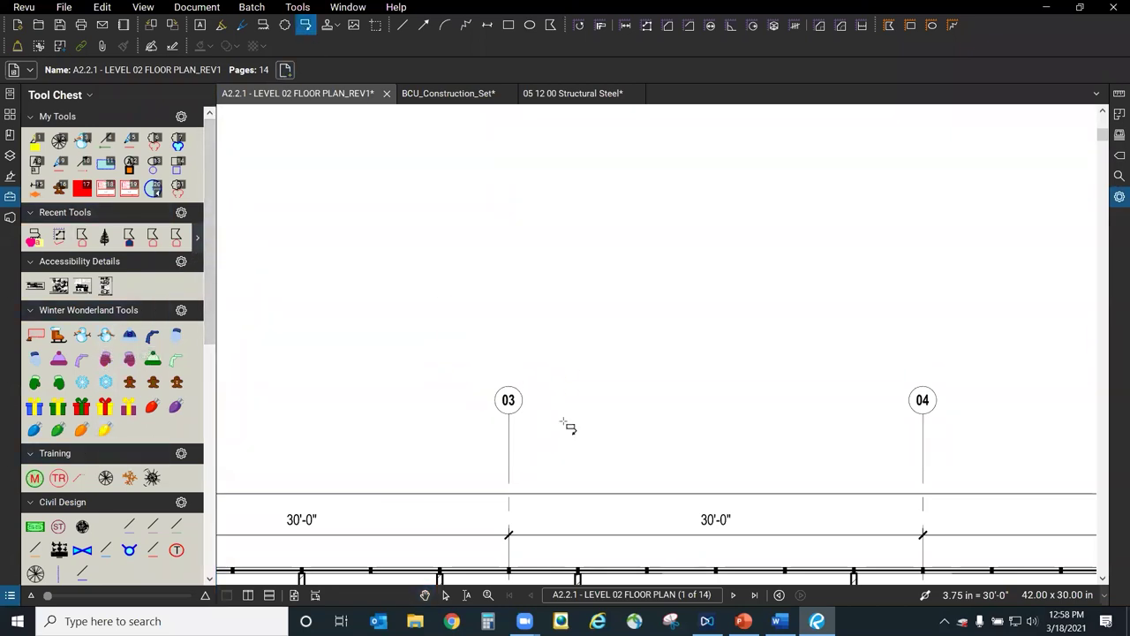
pyautogui.click(520, 388)
pyautogui.click(622, 316)
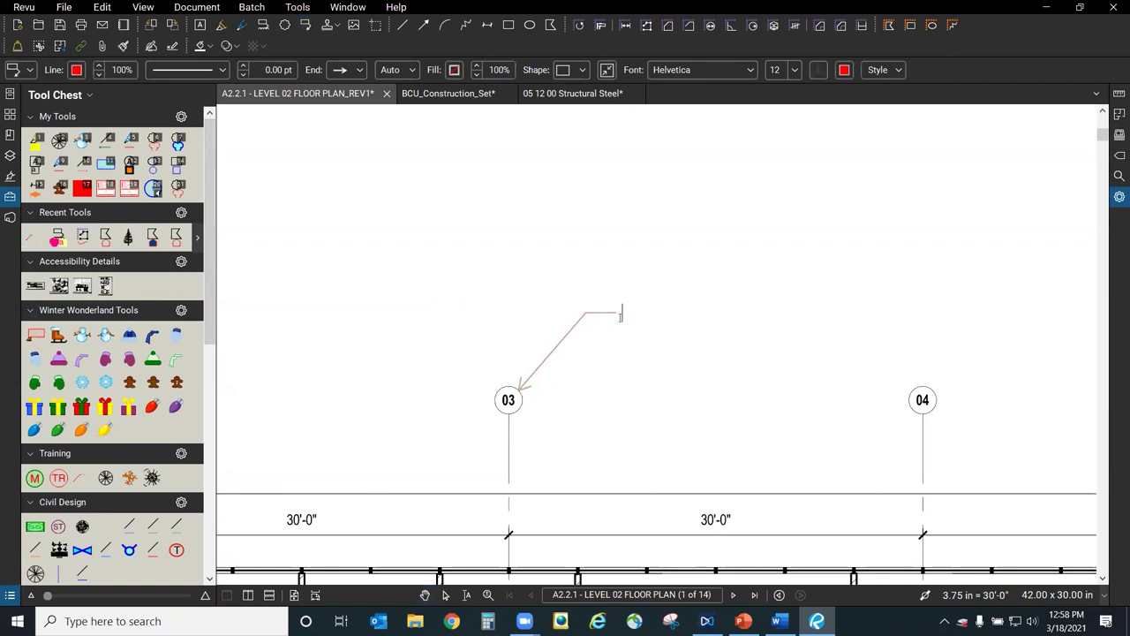
pyautogui.write('Are these the right size?')
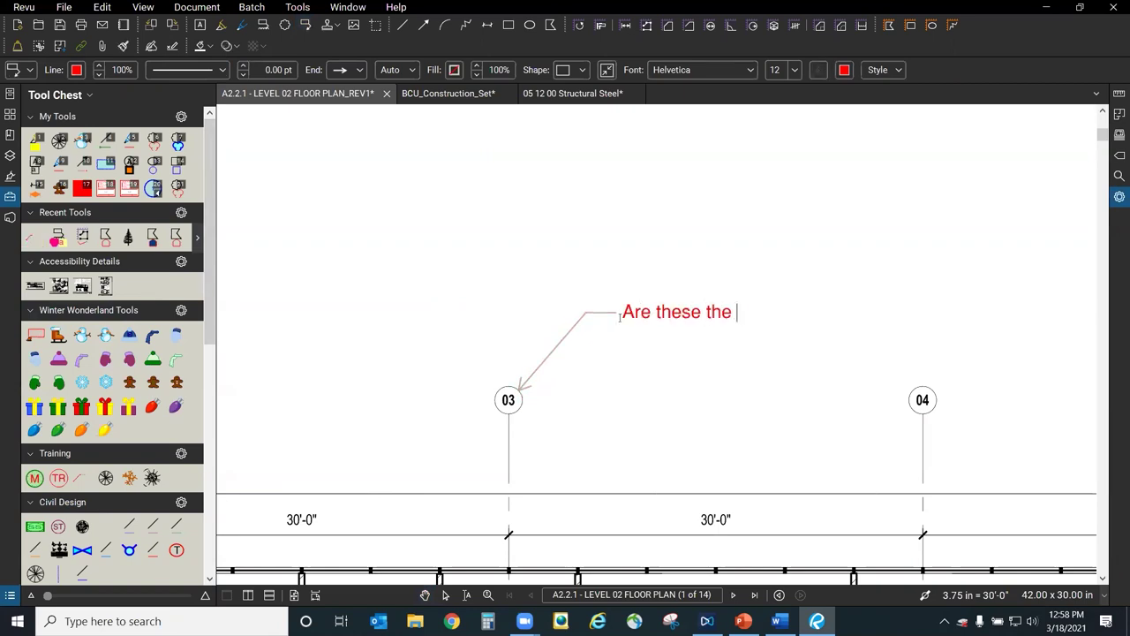
pyautogui.click(788, 368)
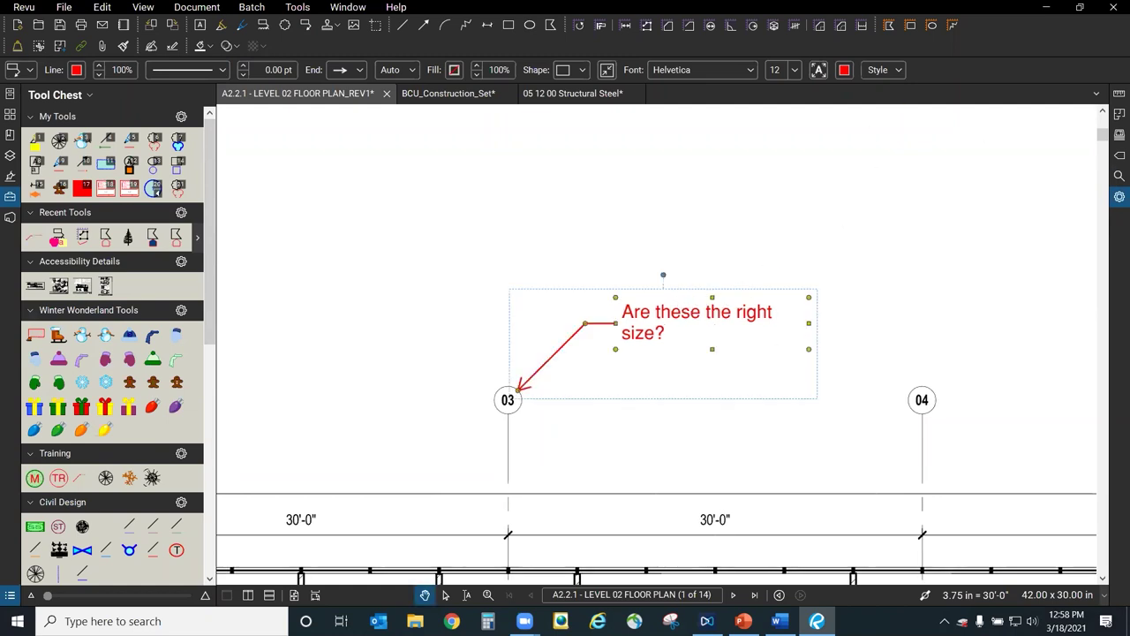
# Give the callout a teal leader and blue font colour.
pyautogui.click(1116, 197)
pyautogui.click(876, 289)
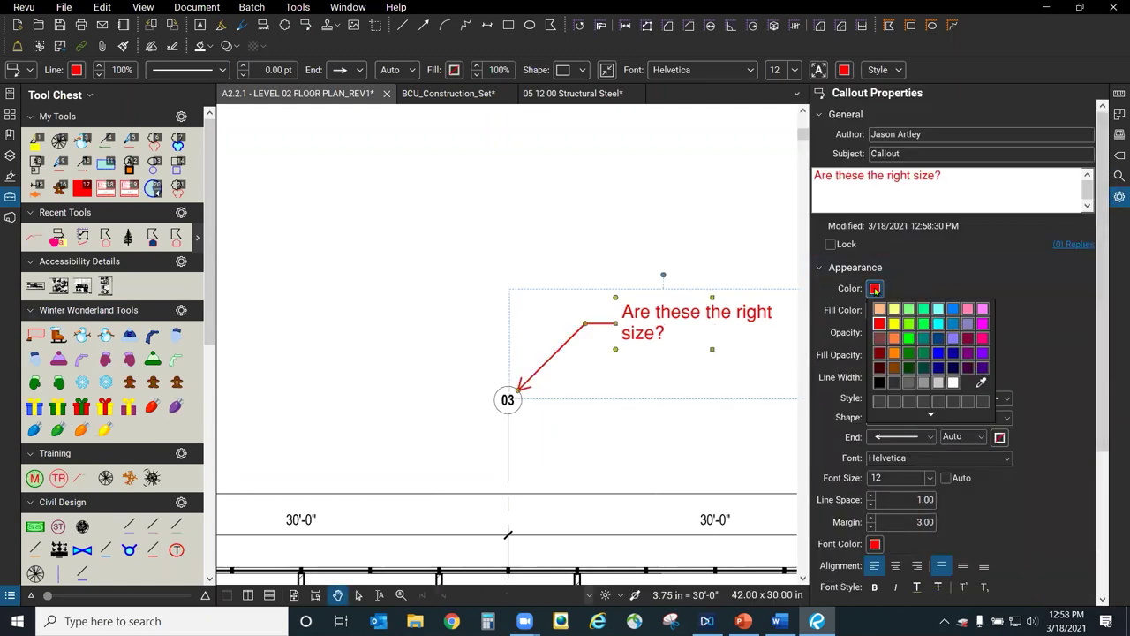
pyautogui.click(926, 341)
pyautogui.click(875, 544)
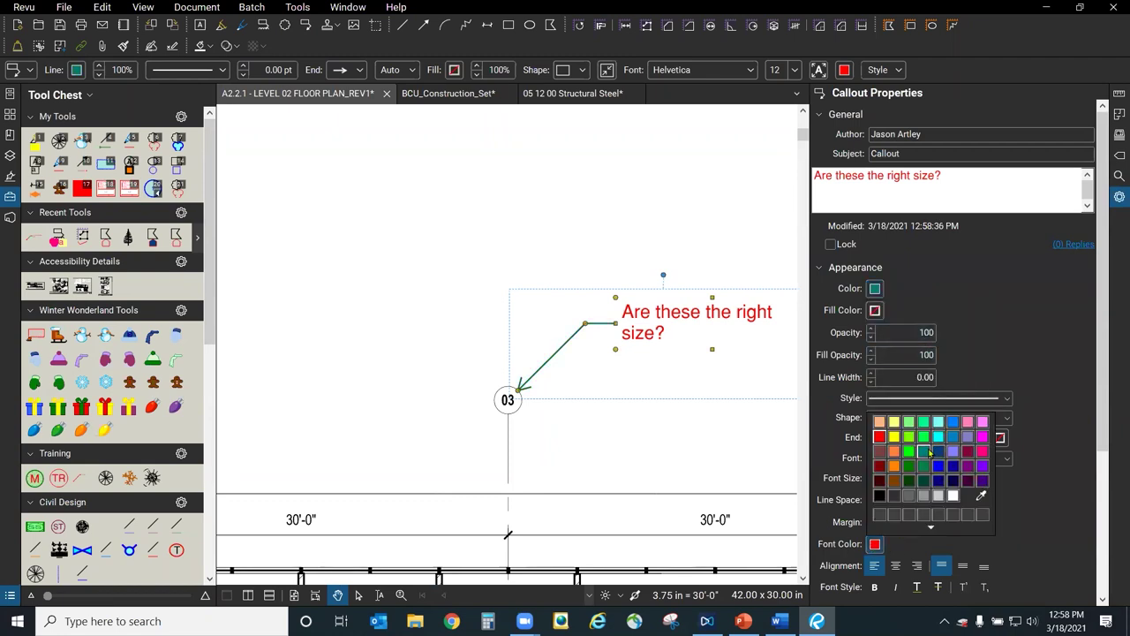
pyautogui.click(938, 437)
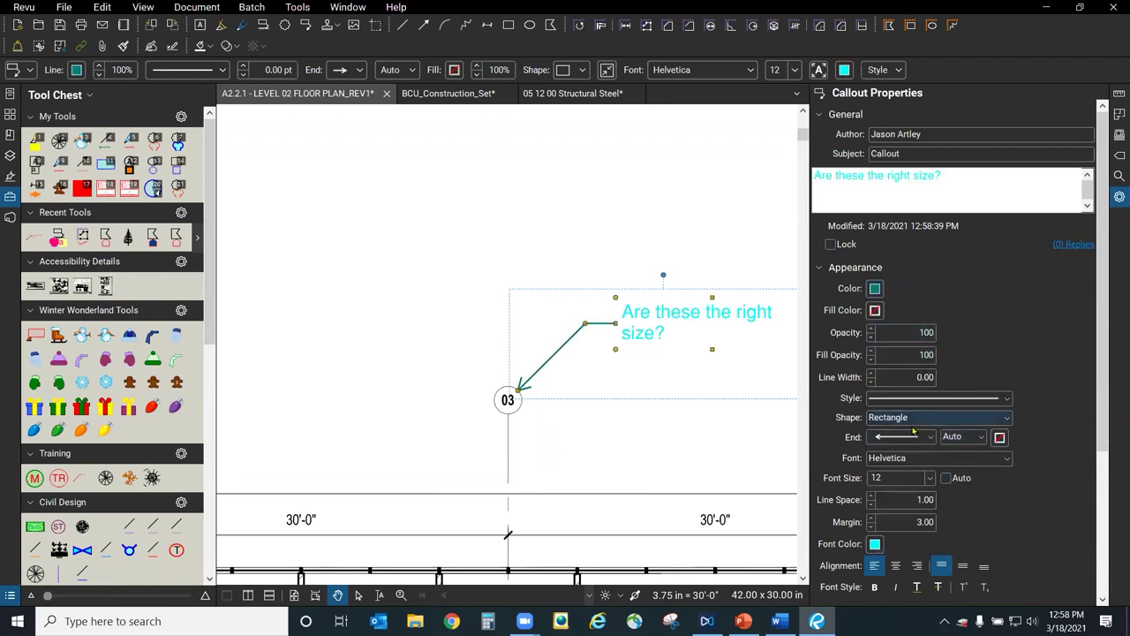
pyautogui.click(876, 544)
pyautogui.click(941, 466)
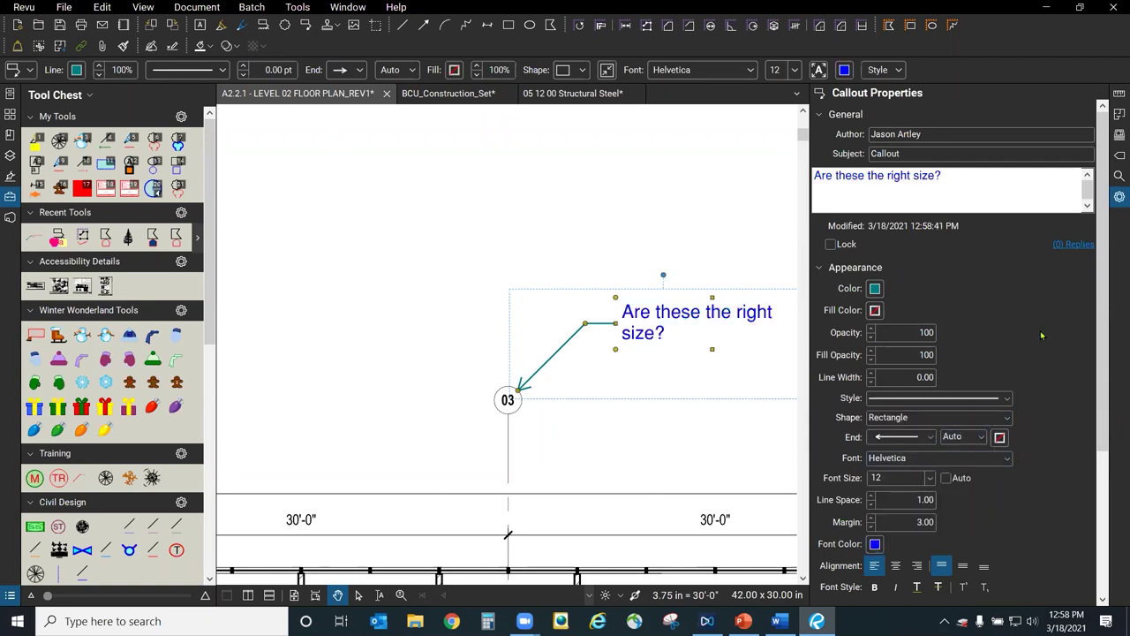
pyautogui.click(663, 232)
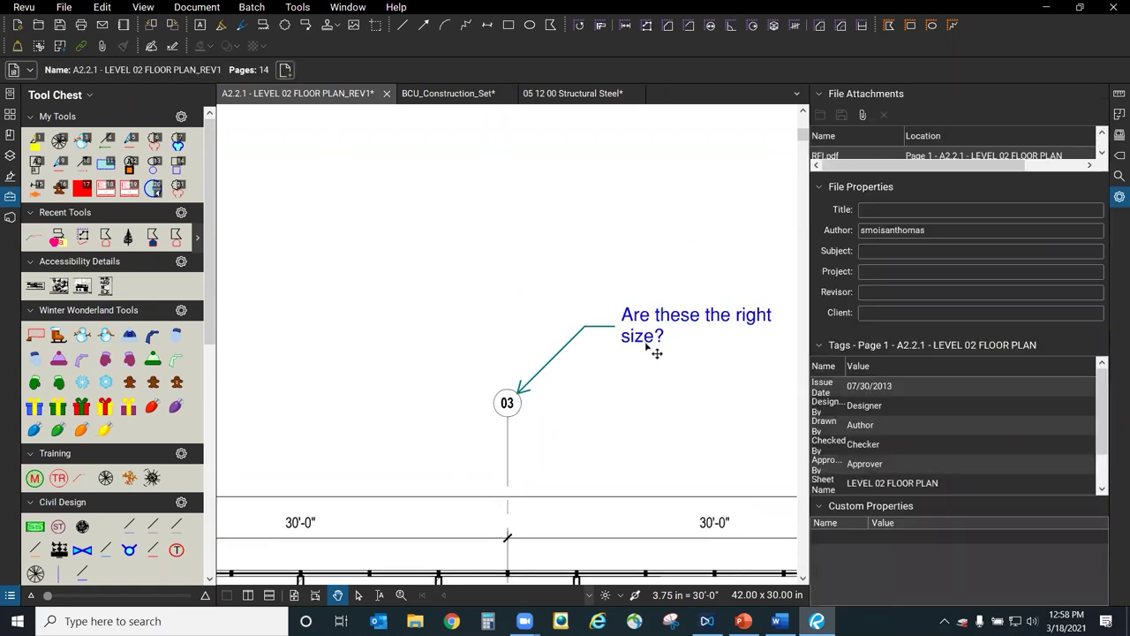
# Place two red-text callouts from the saved teal-and-red style above the blue one.
pyautogui.moveTo(710, 394)
pyautogui.mouseDown()
pyautogui.moveTo(633, 374)
pyautogui.moveTo(639, 405)
pyautogui.mouseUp()
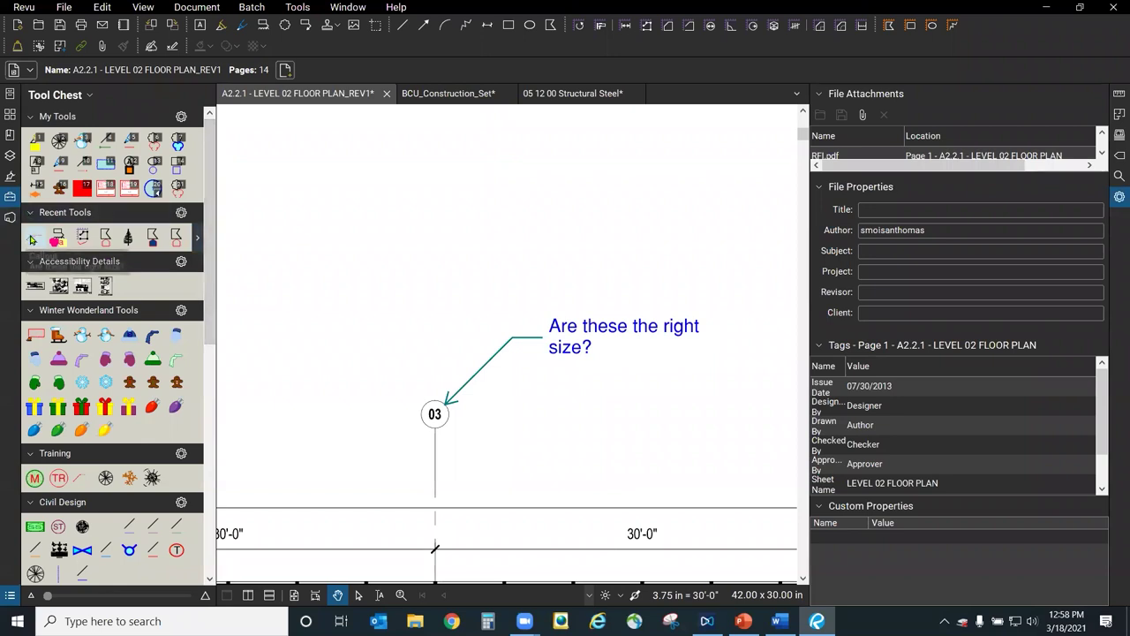
pyautogui.click(33, 238)
pyautogui.press('Escape')
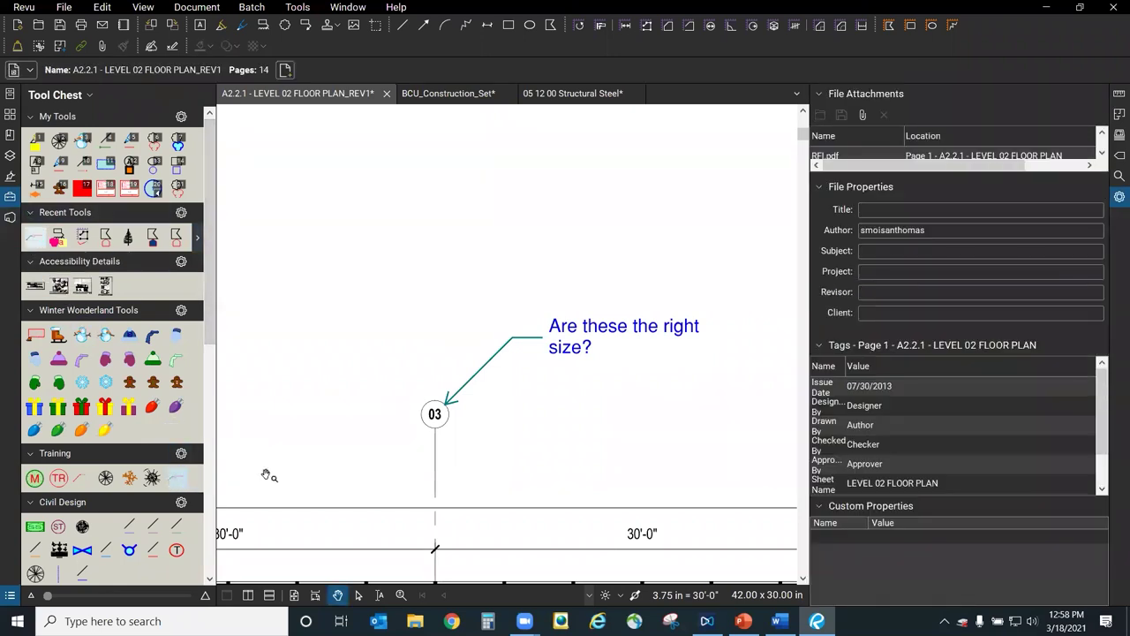
pyautogui.click(175, 481)
pyautogui.click(453, 287)
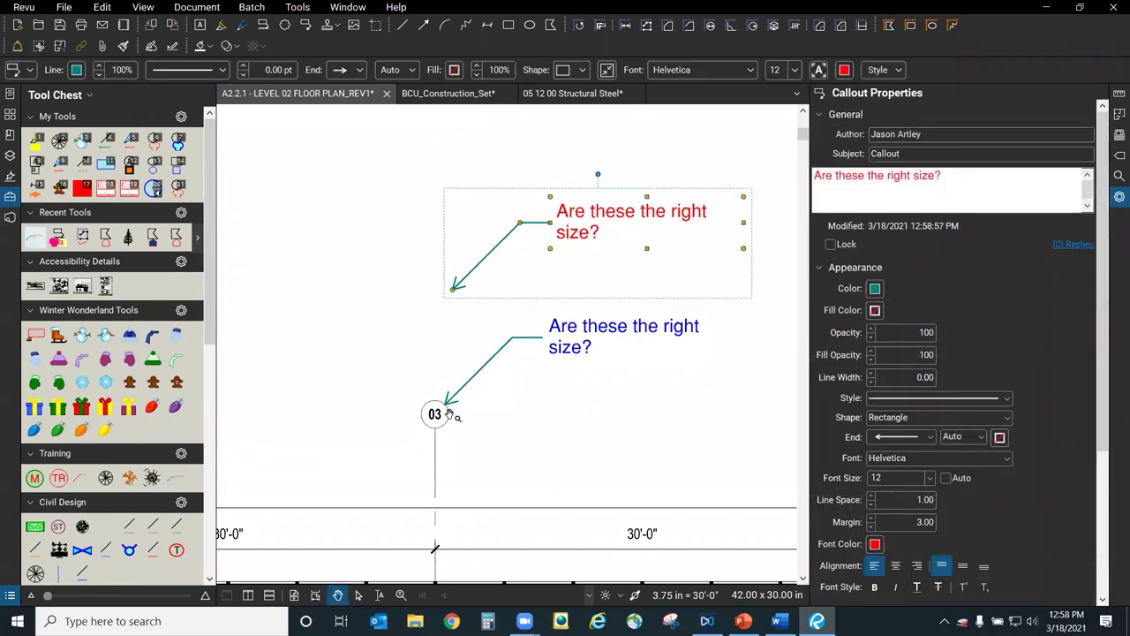
pyautogui.click(175, 478)
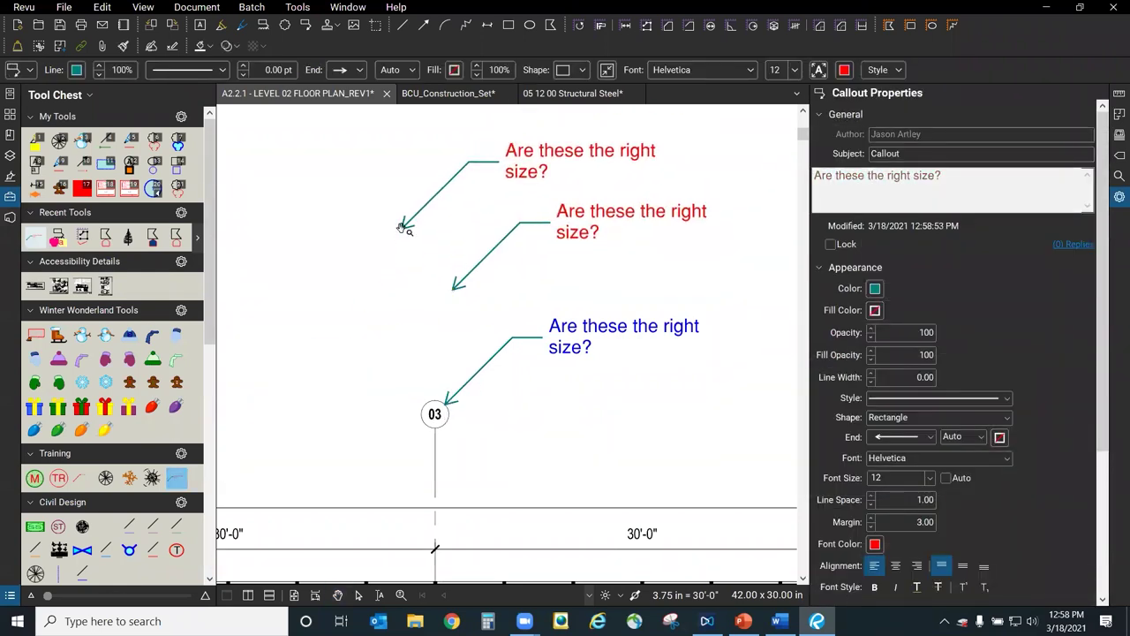
pyautogui.click(403, 228)
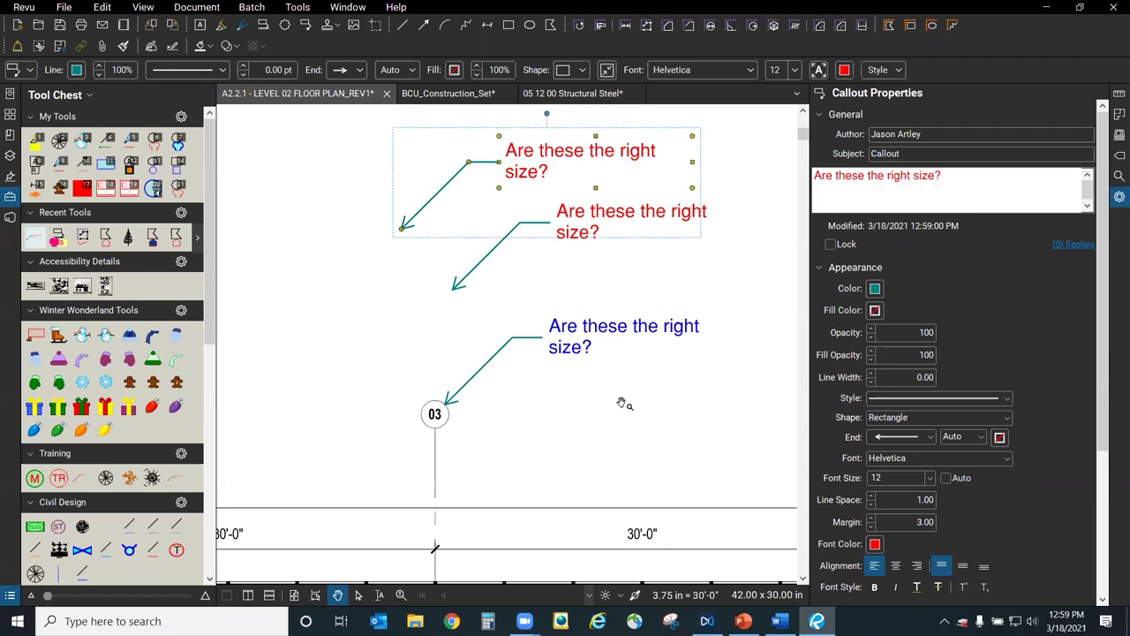
# Paste a third copy of the red question callout on the plan.
pyautogui.moveTo(641, 434); pyautogui.dragTo(684, 512)
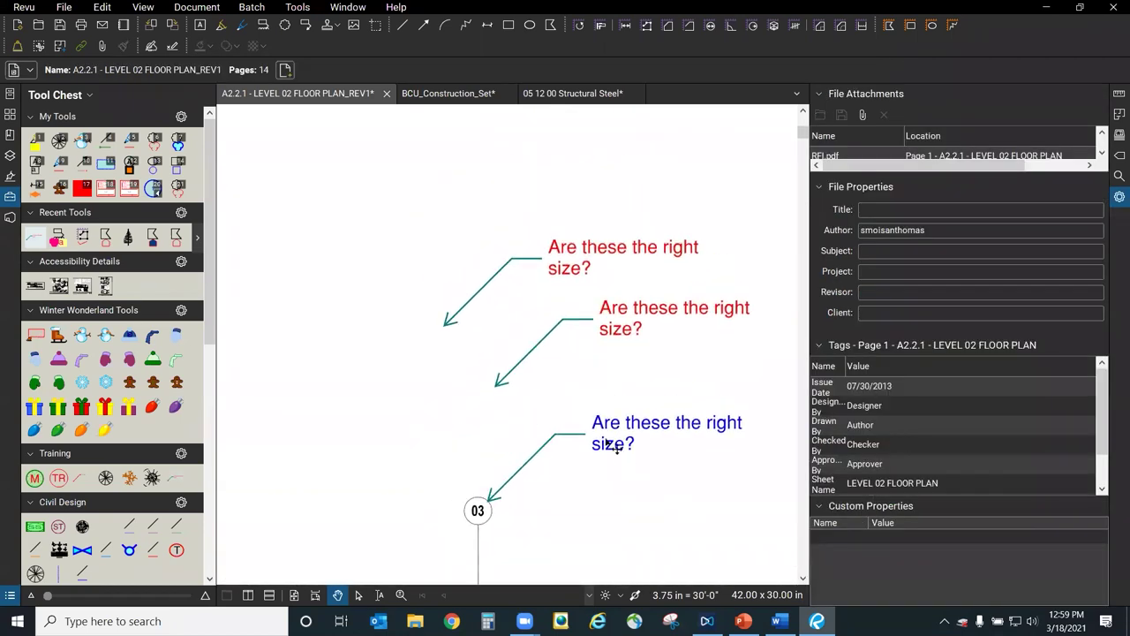
pyautogui.click(617, 448)
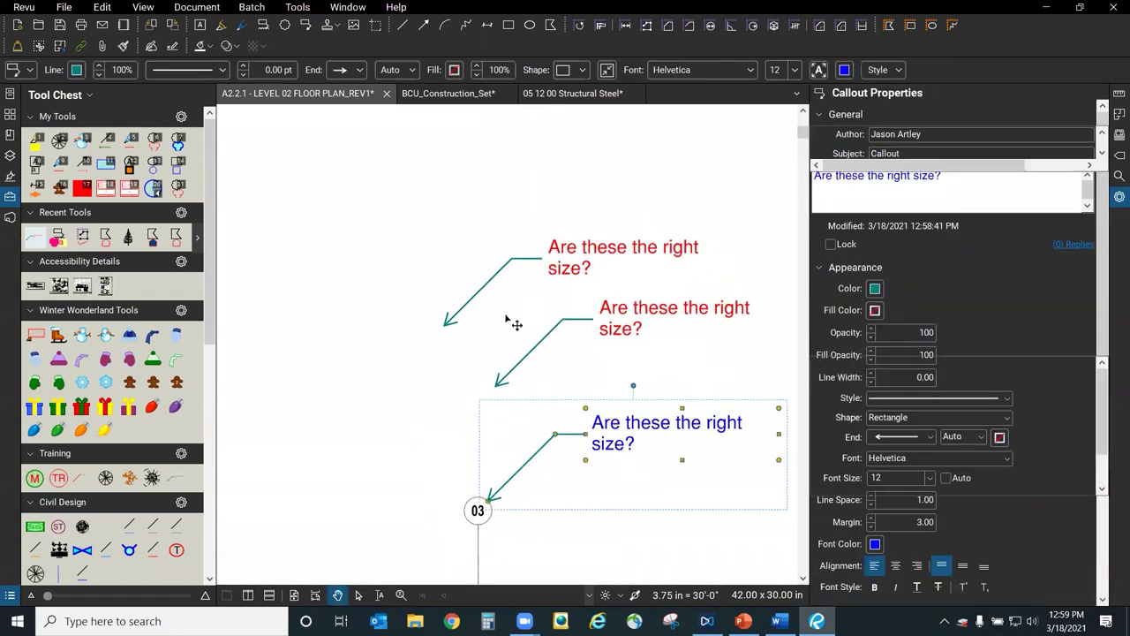
pyautogui.click(515, 323)
pyautogui.hotkey('ctrl', 'v')
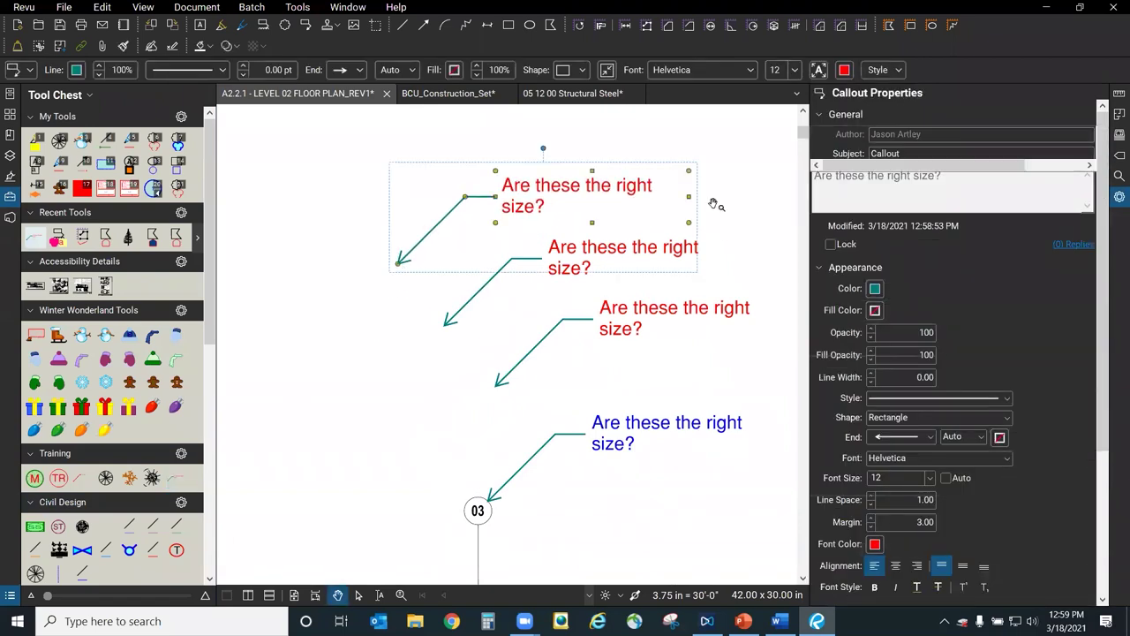
pyautogui.click(540, 315)
pyautogui.scroll(-3, 512, 379)
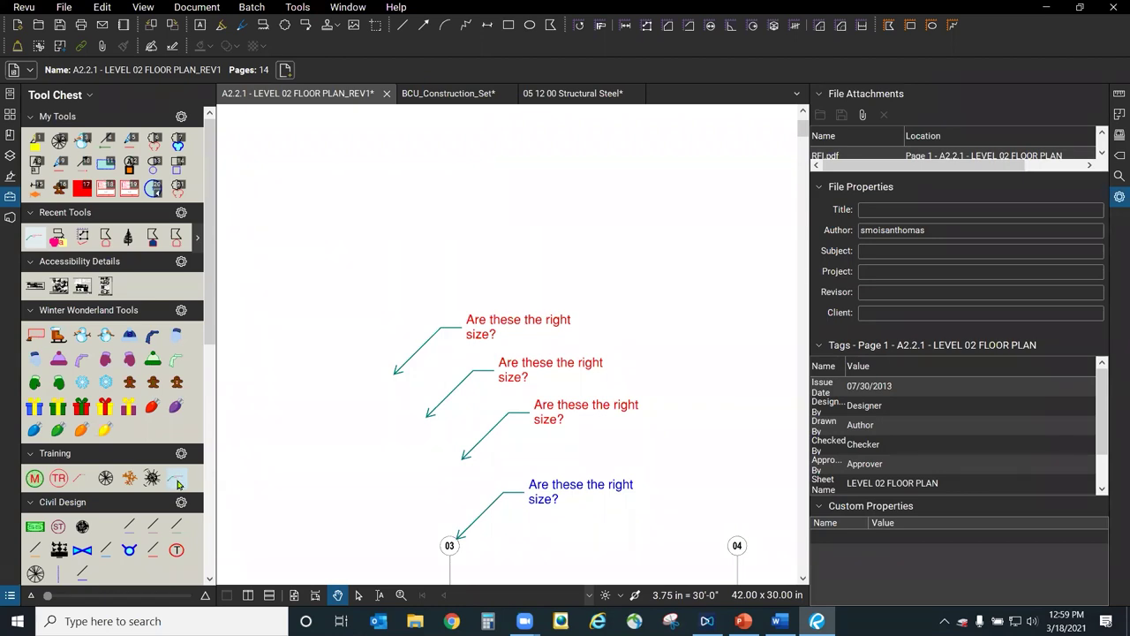
pyautogui.click(176, 480)
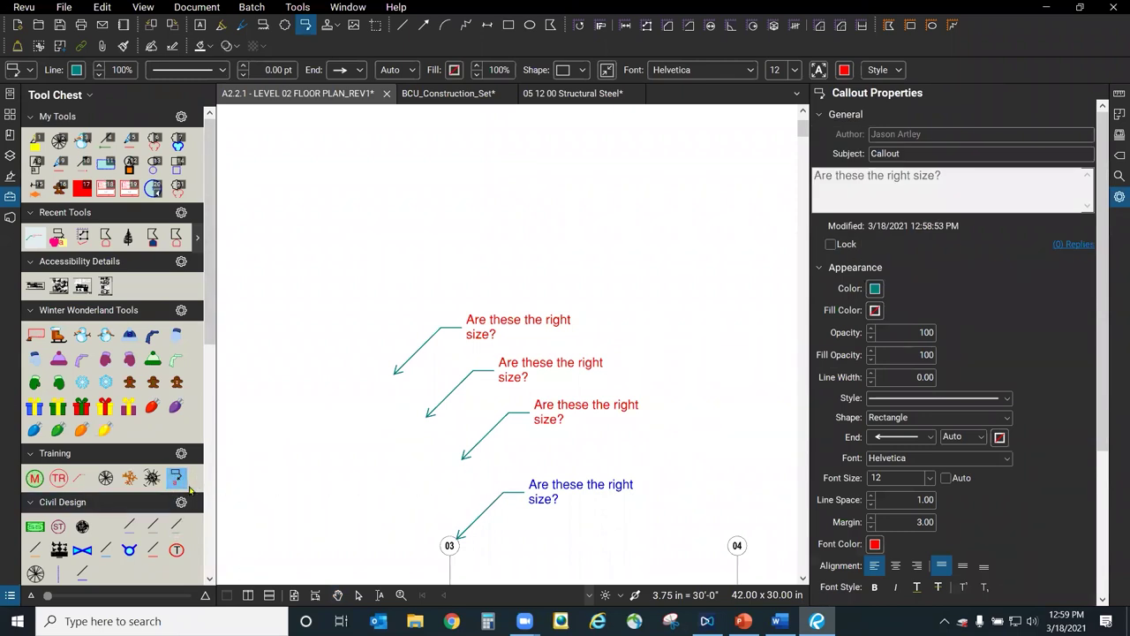
# Place a test callout reading 'awegagag' above the question callouts.
pyautogui.click(334, 325)
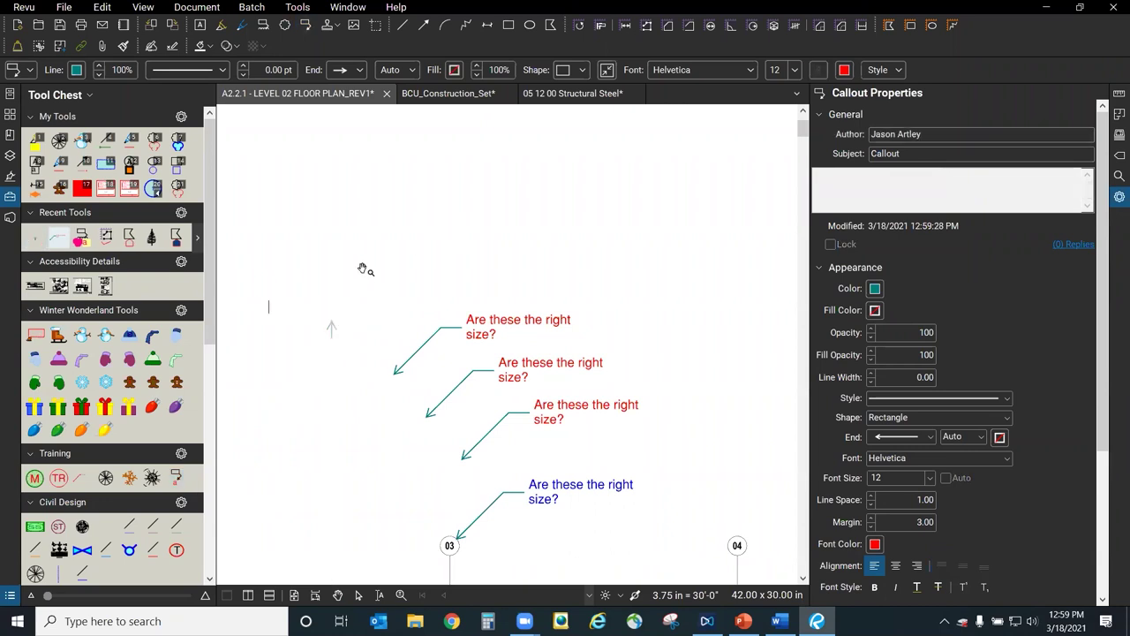
pyautogui.click(247, 436)
pyautogui.click(175, 478)
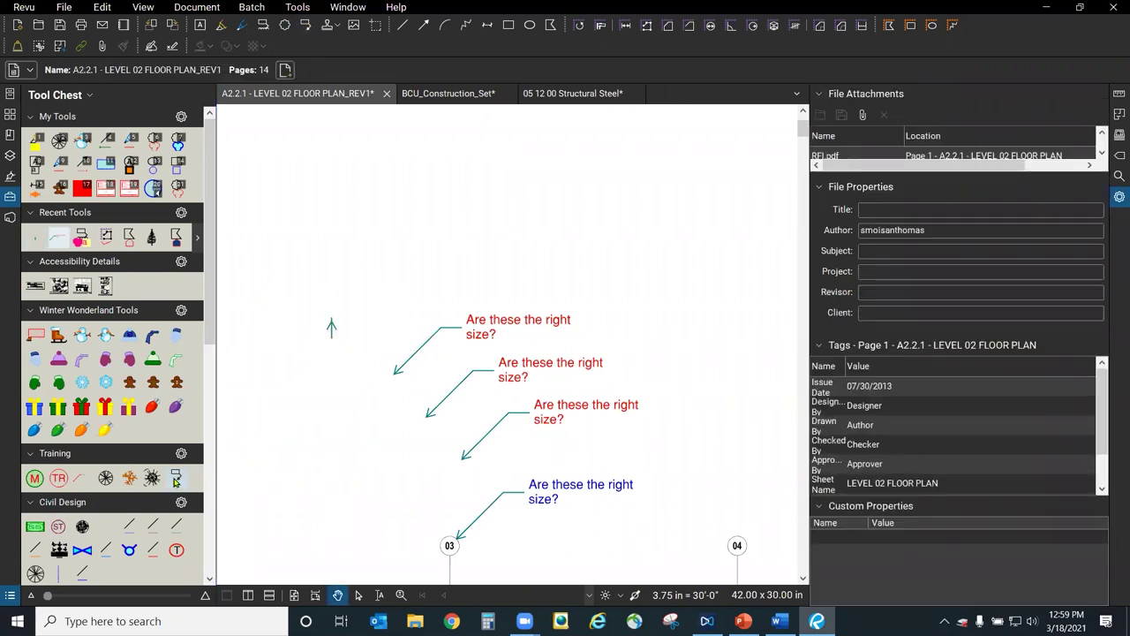
pyautogui.click(401, 269)
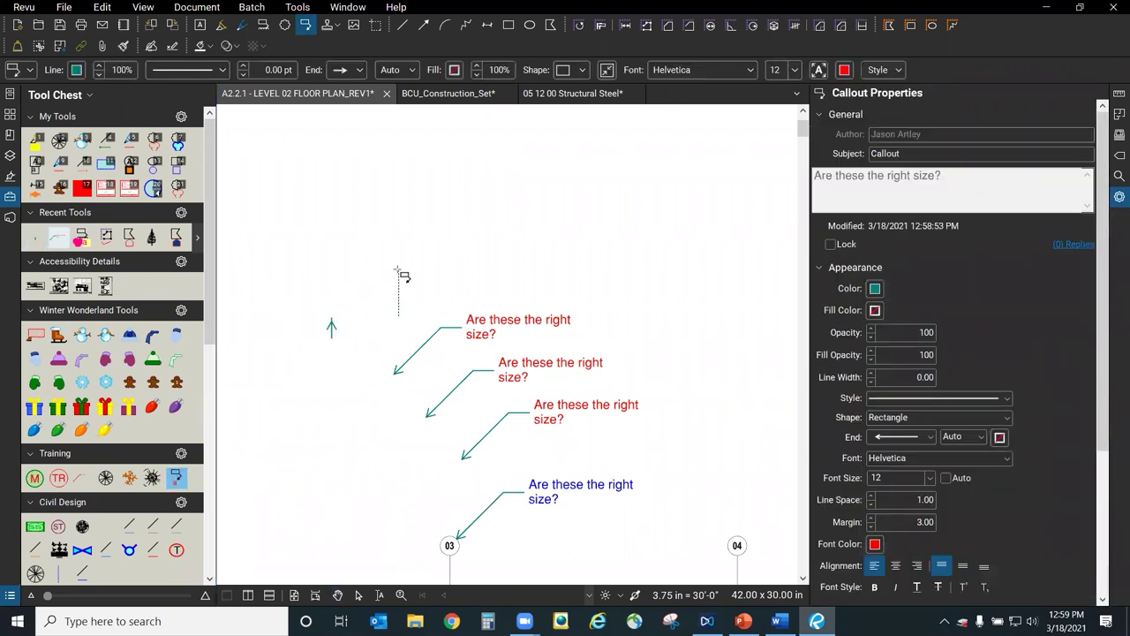
pyautogui.click(519, 194)
pyautogui.write('awegagag')
pyautogui.click(630, 221)
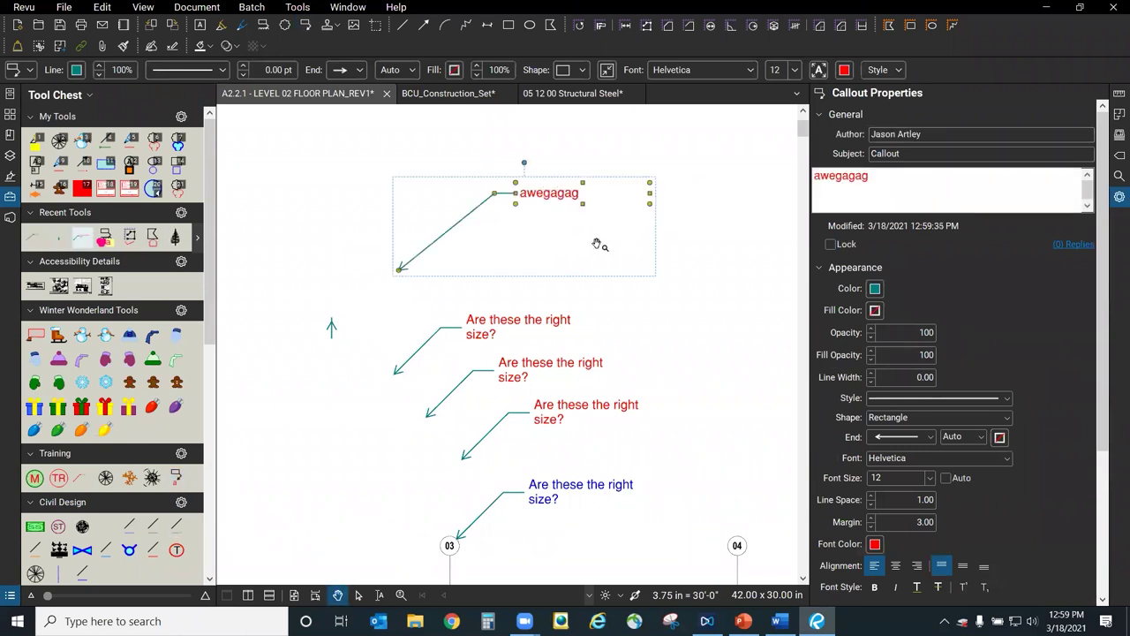
pyautogui.press('Escape')
# Add a second test callout reading 'argaegaeg'.
pyautogui.scroll(3, 542, 242)
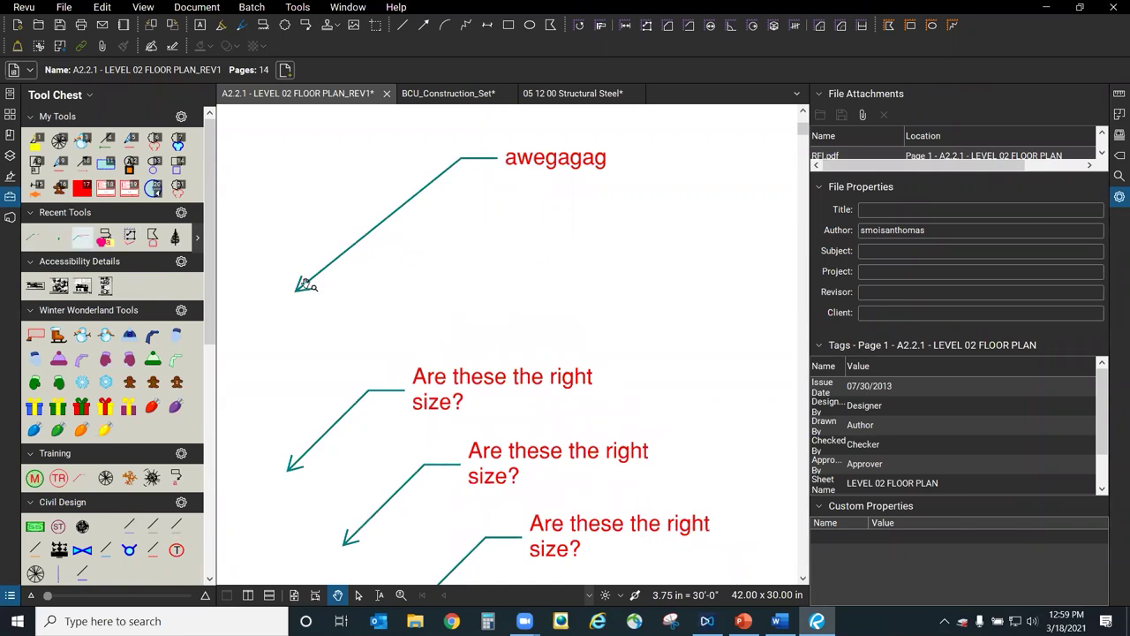
pyautogui.click(176, 478)
pyautogui.click(713, 325)
pyautogui.write('argaegaeg')
pyautogui.click(677, 220)
pyautogui.click(680, 208)
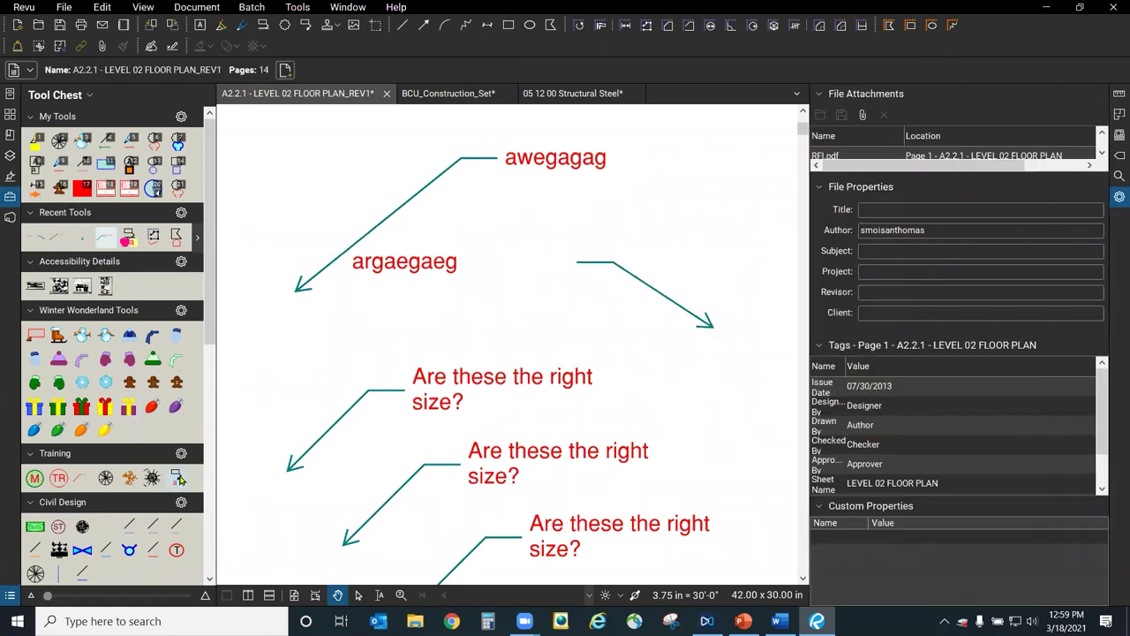
# Add two red question callouts at the upper right near grid line 10 and select the lower one.
pyautogui.hotkey('ctrl', 'v')
pyautogui.scroll(-4, 265, 463)
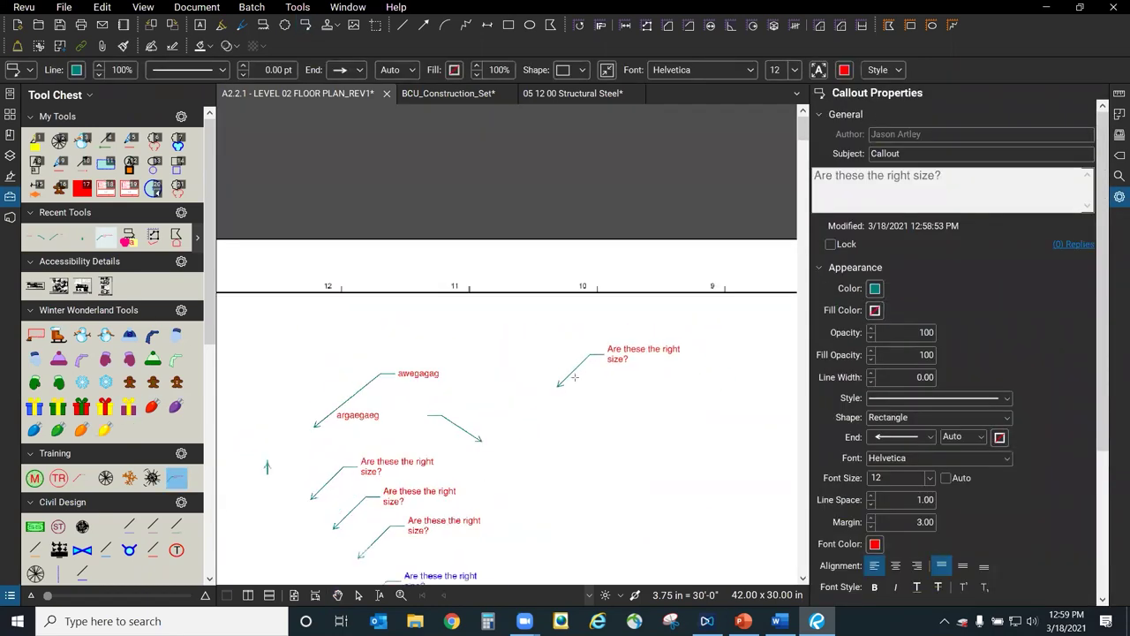
pyautogui.click(583, 372)
pyautogui.click(177, 478)
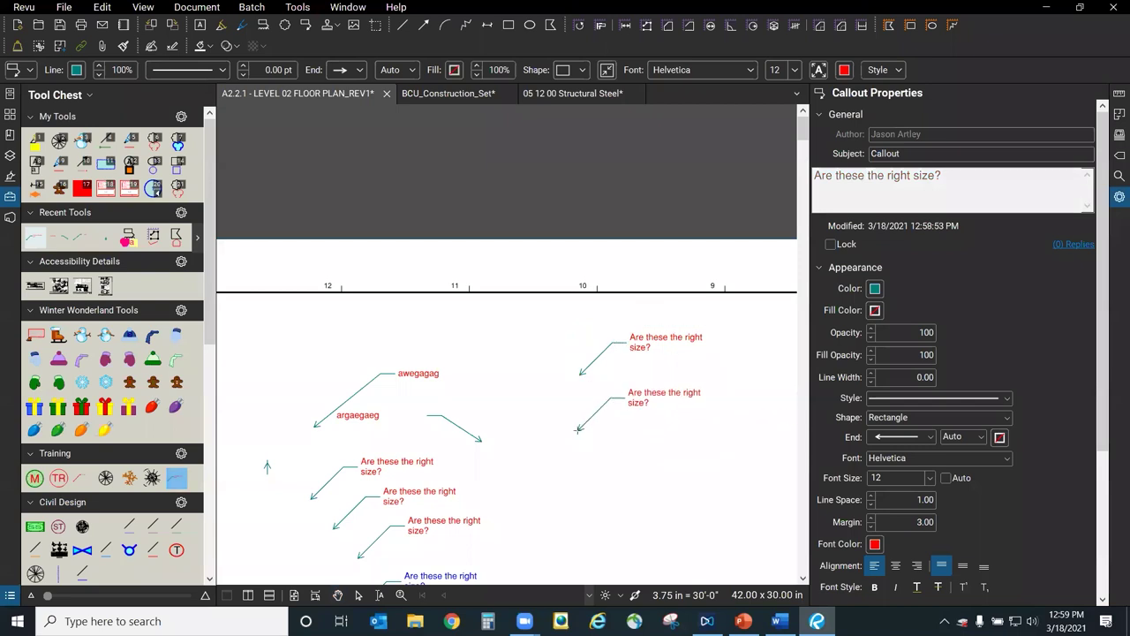
pyautogui.click(597, 416)
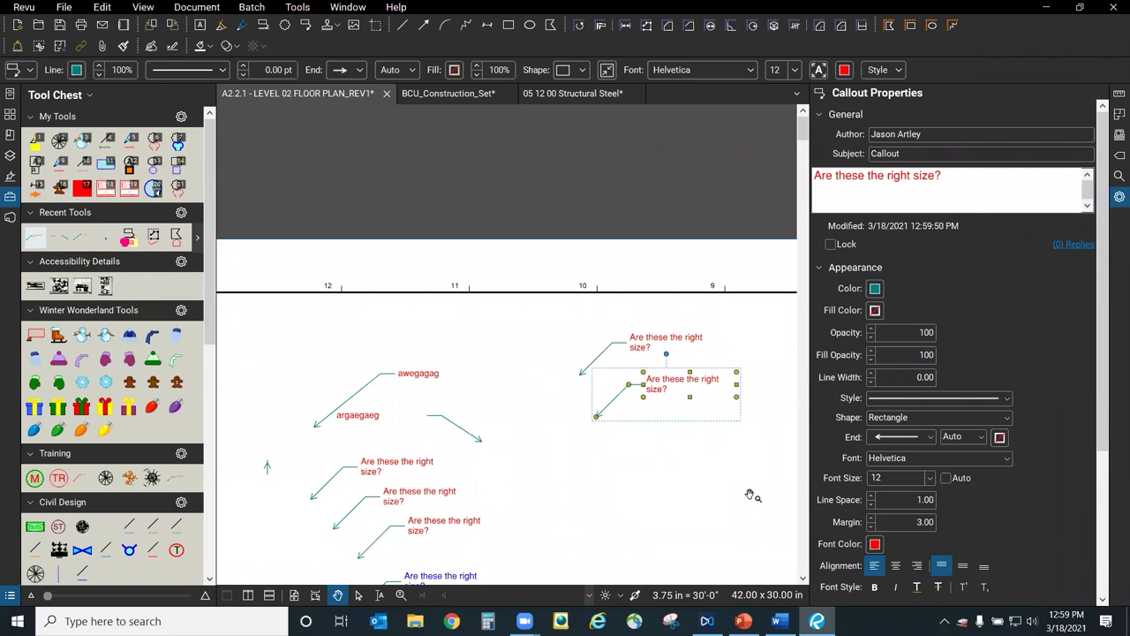
pyautogui.press('Escape')
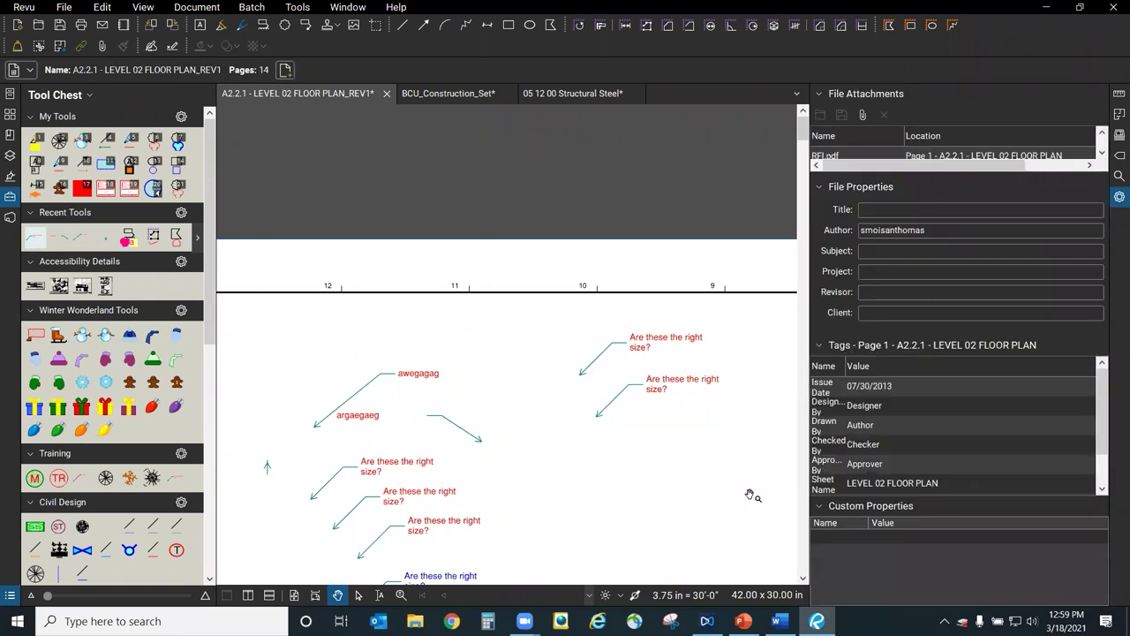
pyautogui.scroll(-4, 690, 514)
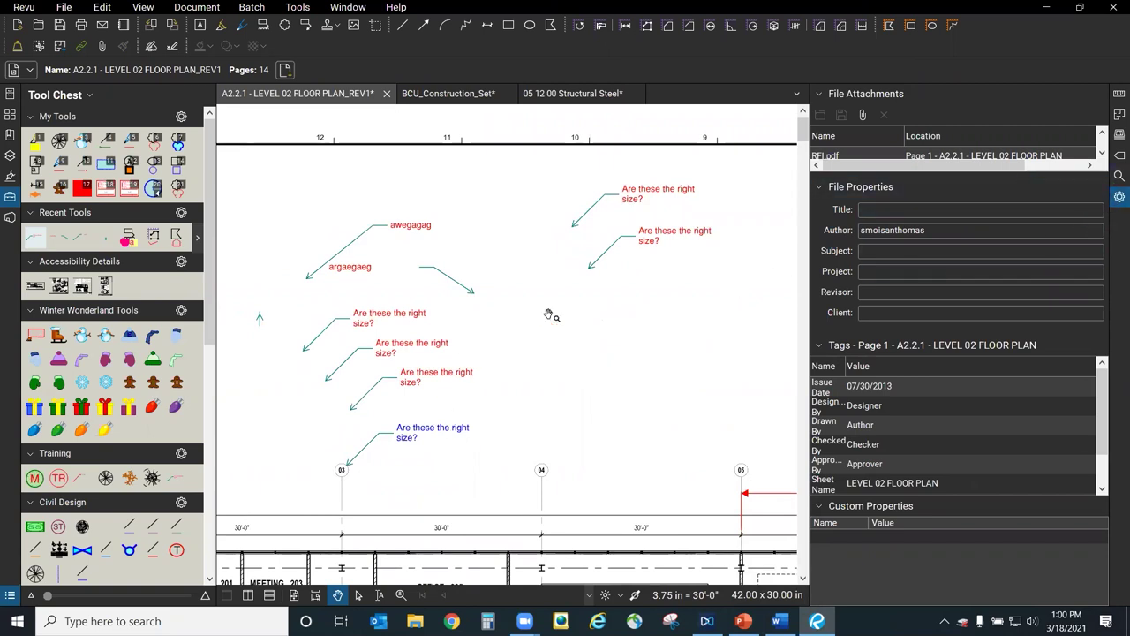
pyautogui.click(676, 243)
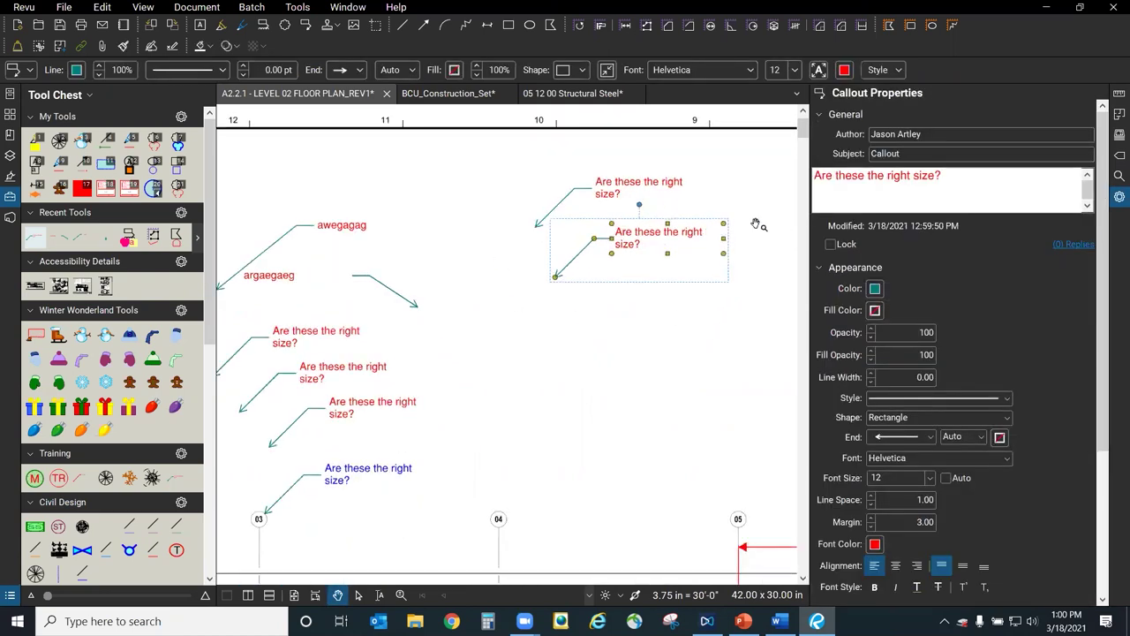
pyautogui.scroll(3, 757, 224)
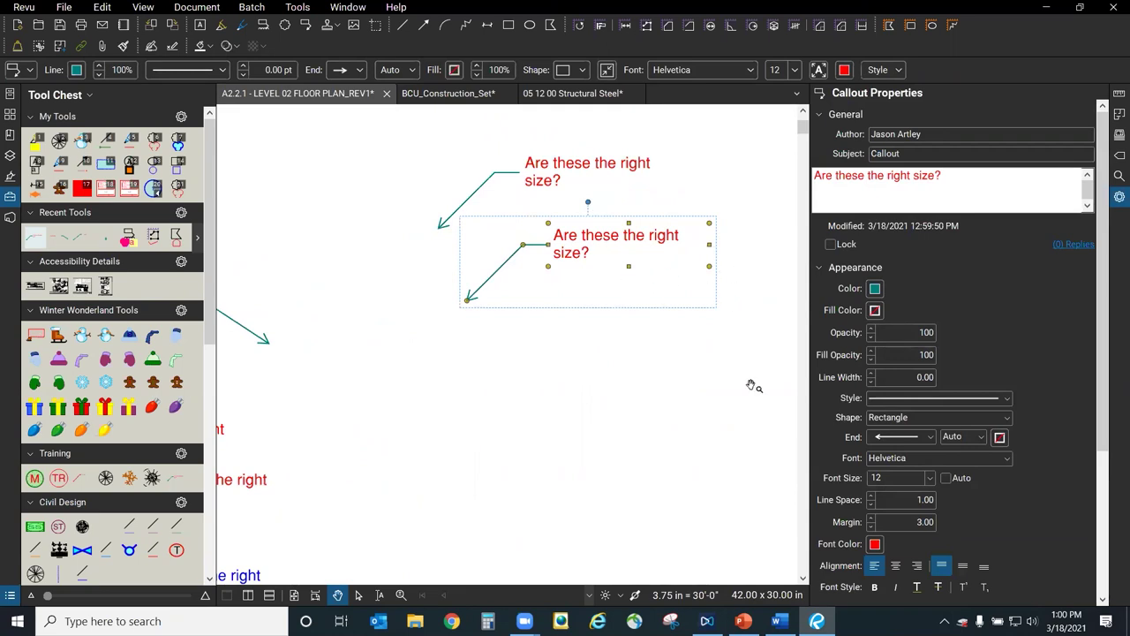
# Change the selected callout's font colour to blue.
pyautogui.moveTo(1103, 251); pyautogui.dragTo(1095, 431)
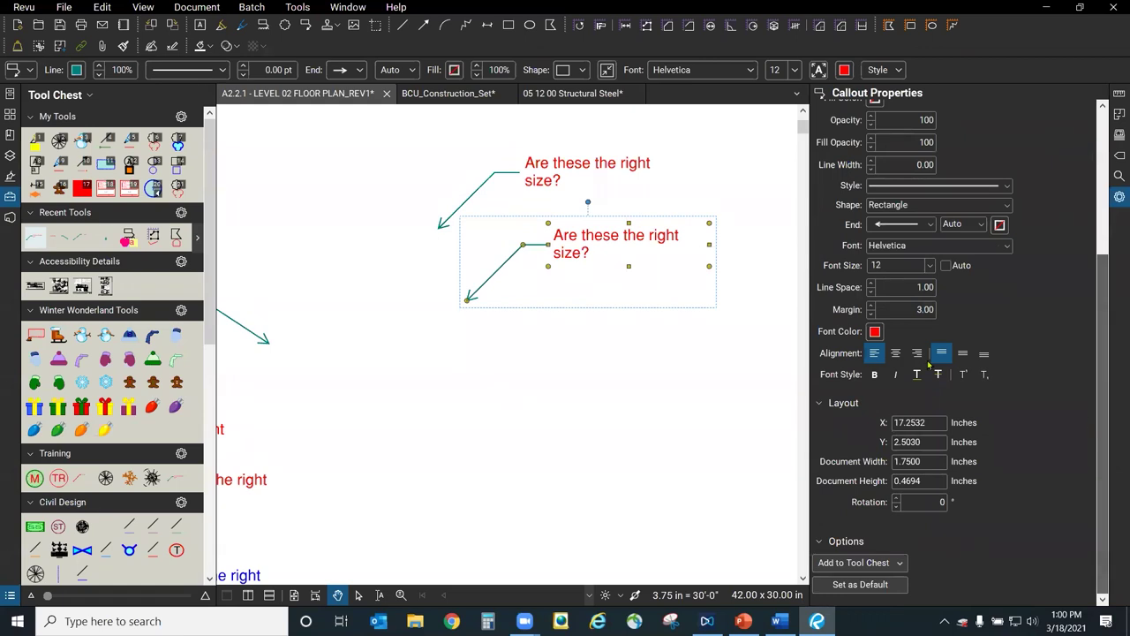
pyautogui.click(874, 333)
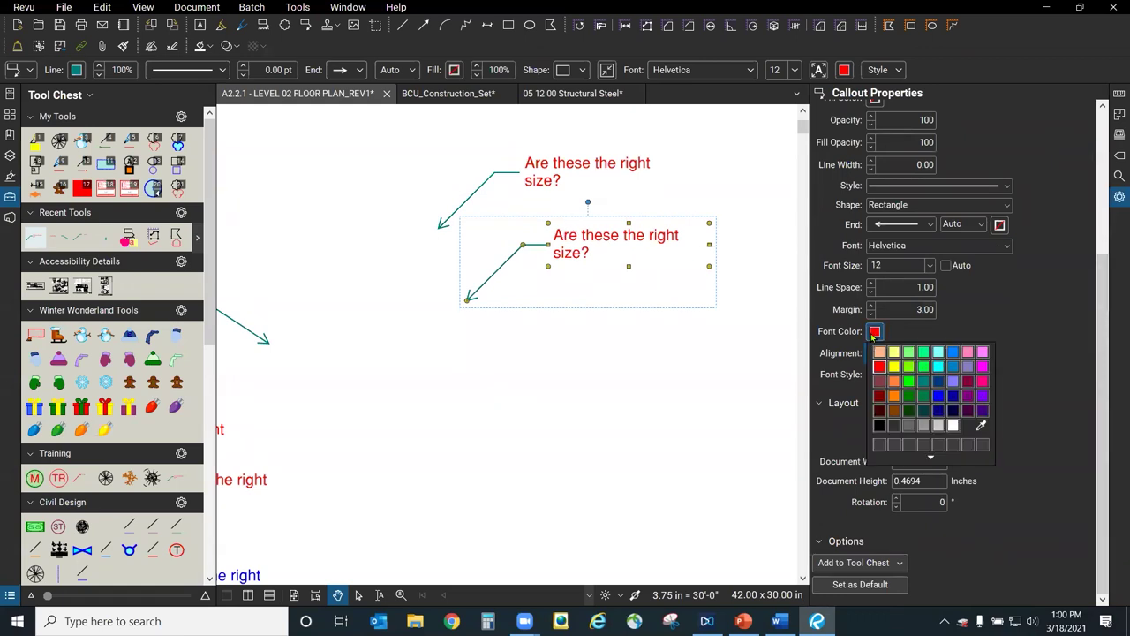
pyautogui.click(942, 400)
pyautogui.click(602, 283)
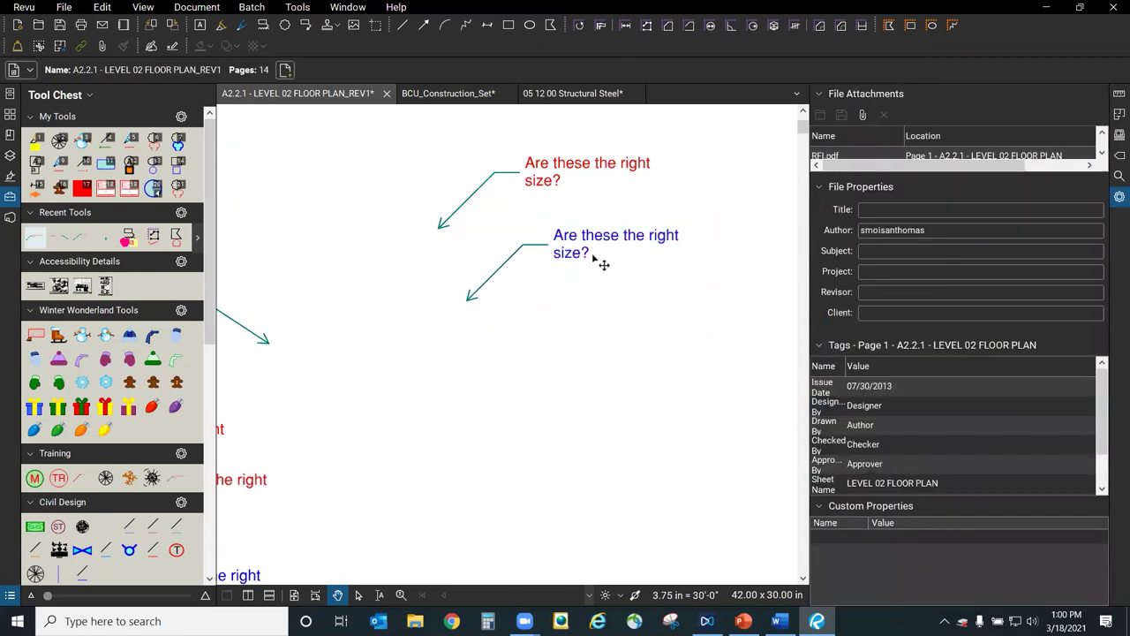
# Make the blue callout style the default, then bring up the presentation.
pyautogui.click(592, 248)
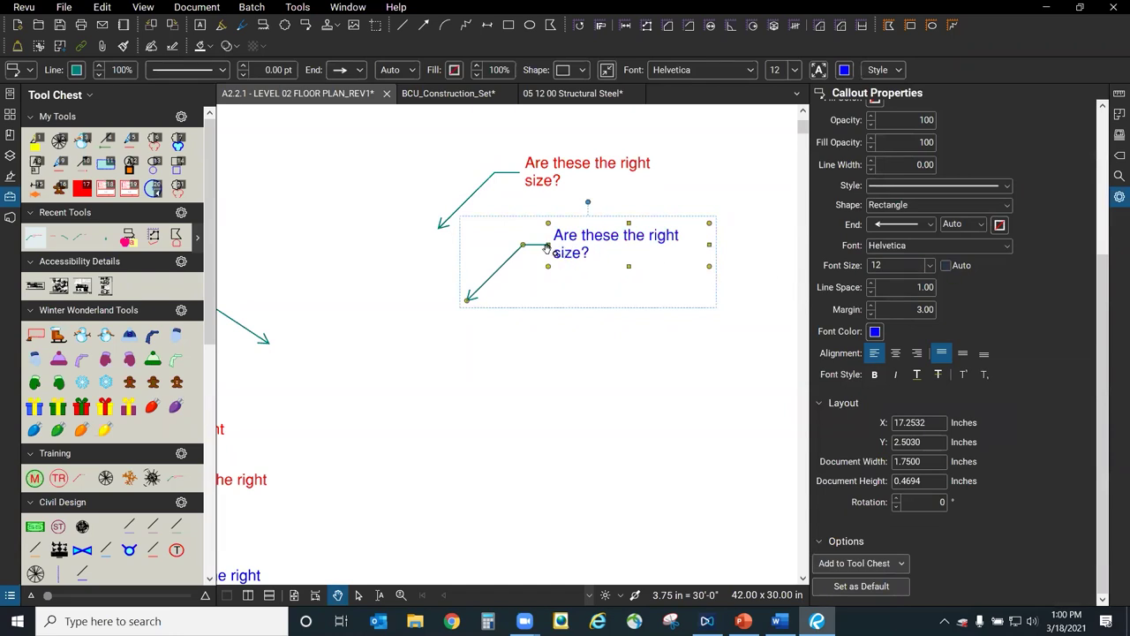
pyautogui.click(861, 588)
pyautogui.click(595, 271)
pyautogui.click(636, 441)
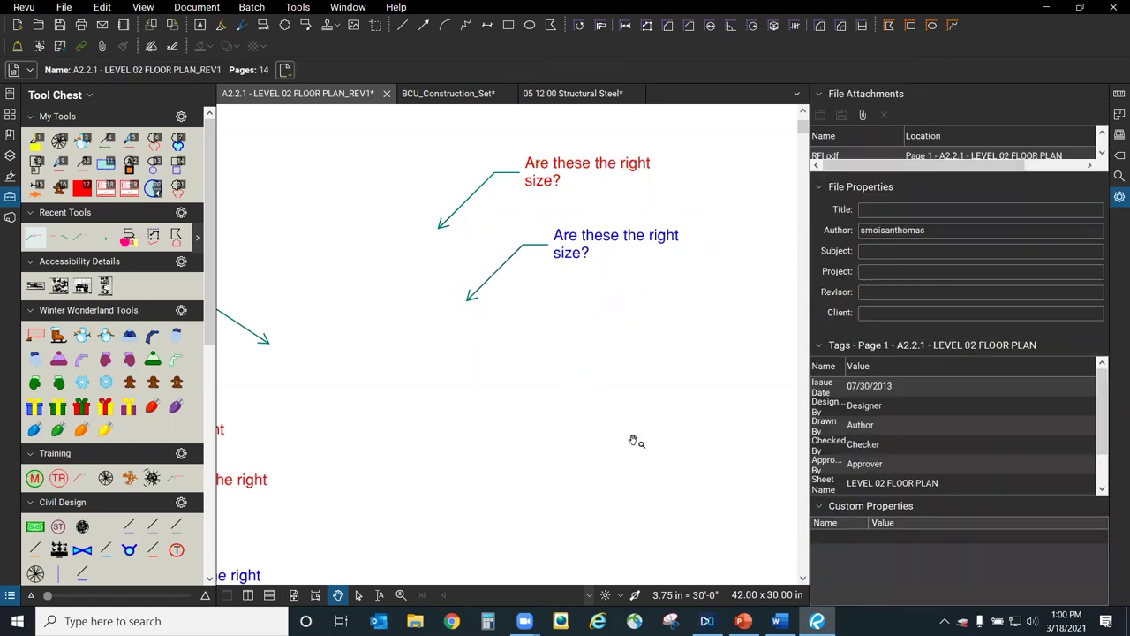
pyautogui.click(743, 621)
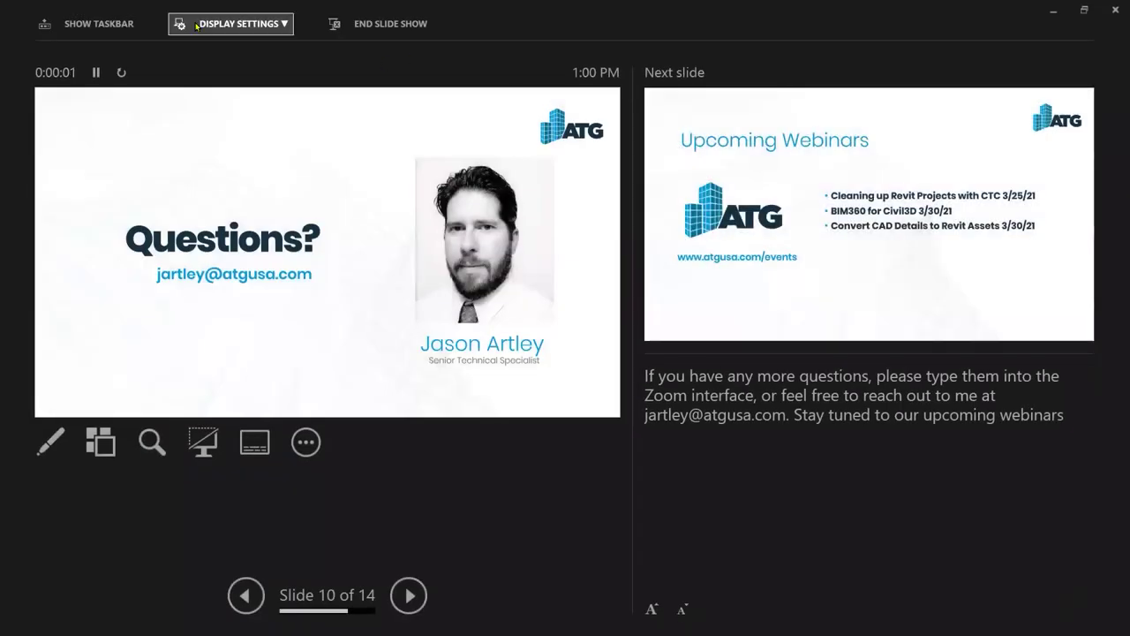
# Show the slide show full screen and advance to the Upcoming Webinars slide.
pyautogui.click(236, 24)
pyautogui.click(240, 53)
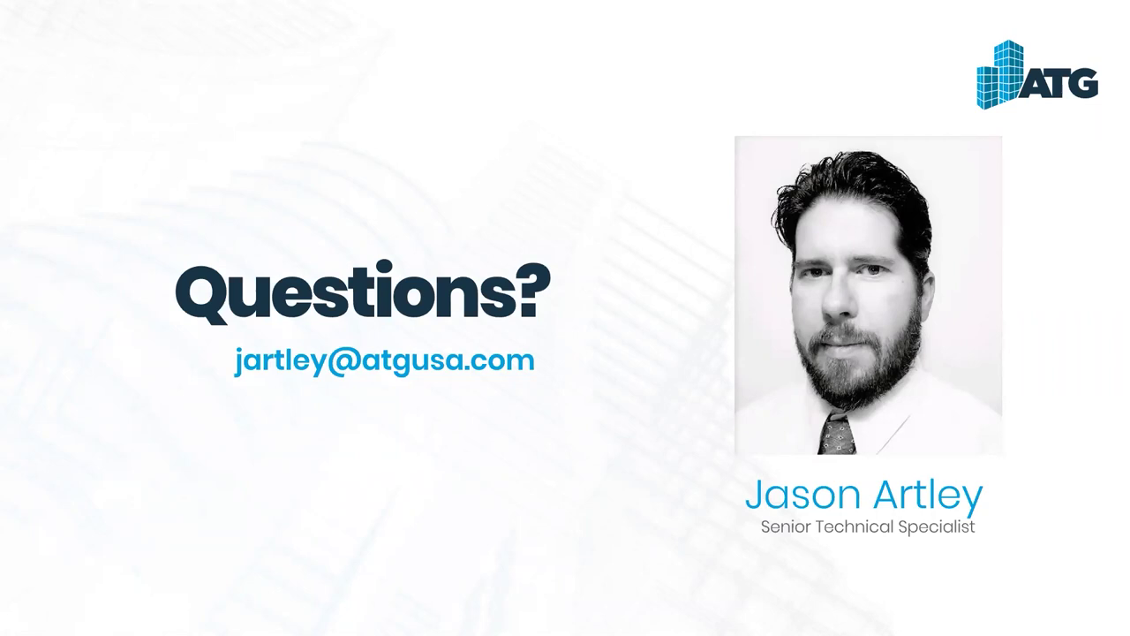
pyautogui.press('Right')
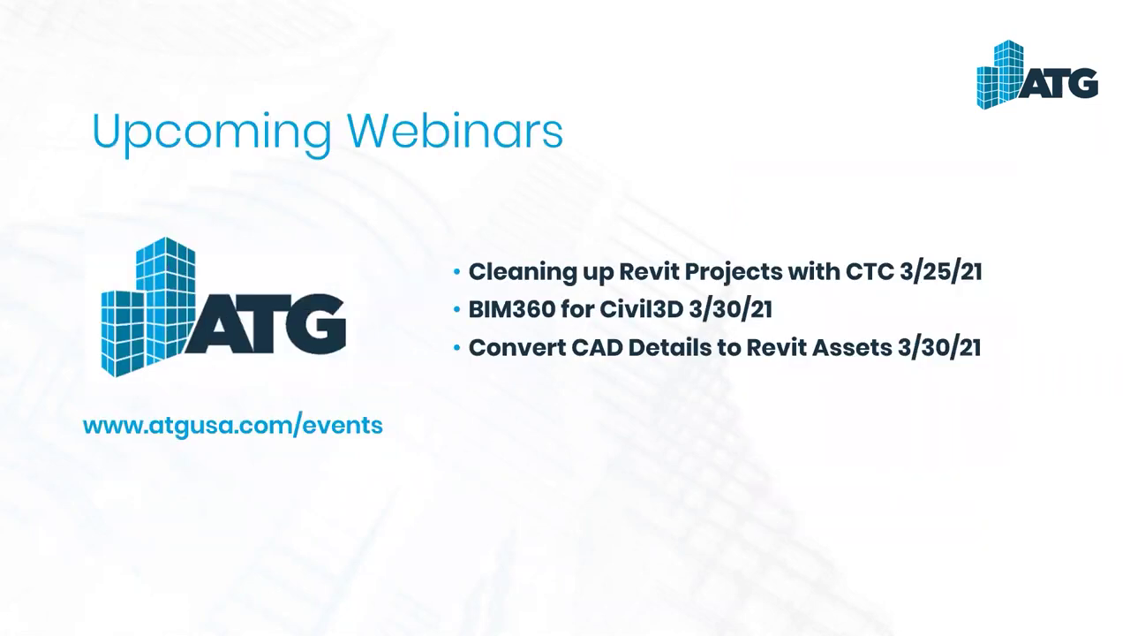